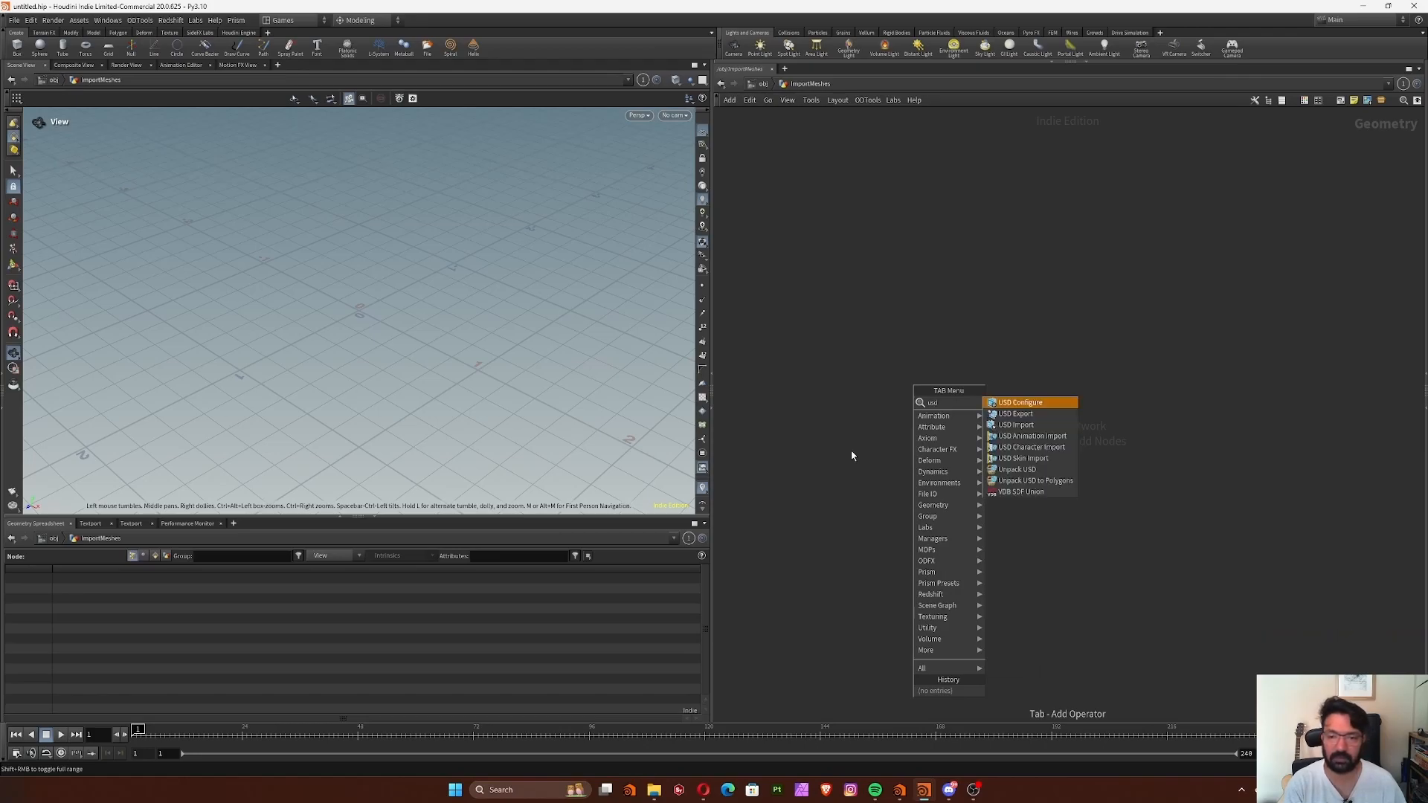
# Add a USD Import node to the importMeshes network, position it and show its parameters.
pyautogui.click(1016, 427)
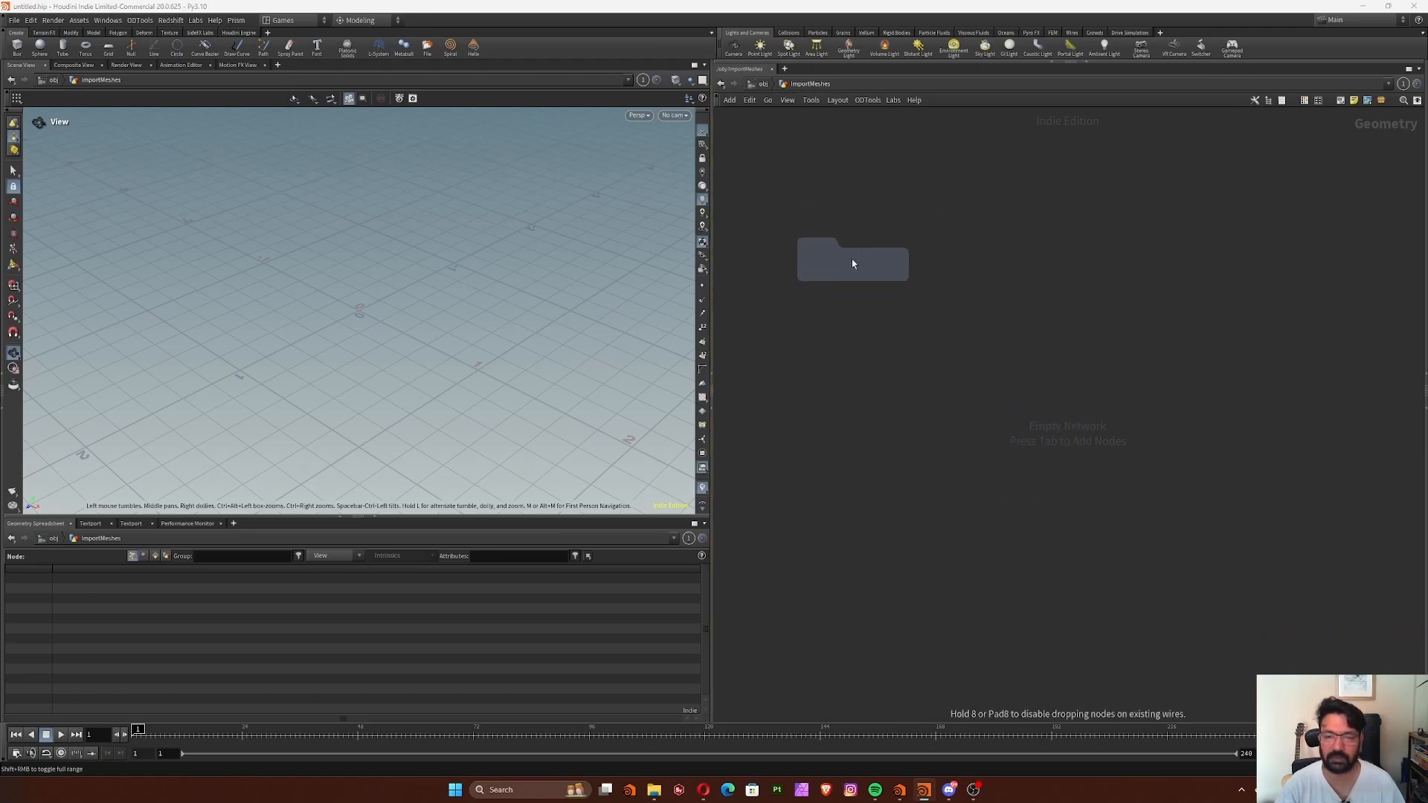
pyautogui.click(850, 265)
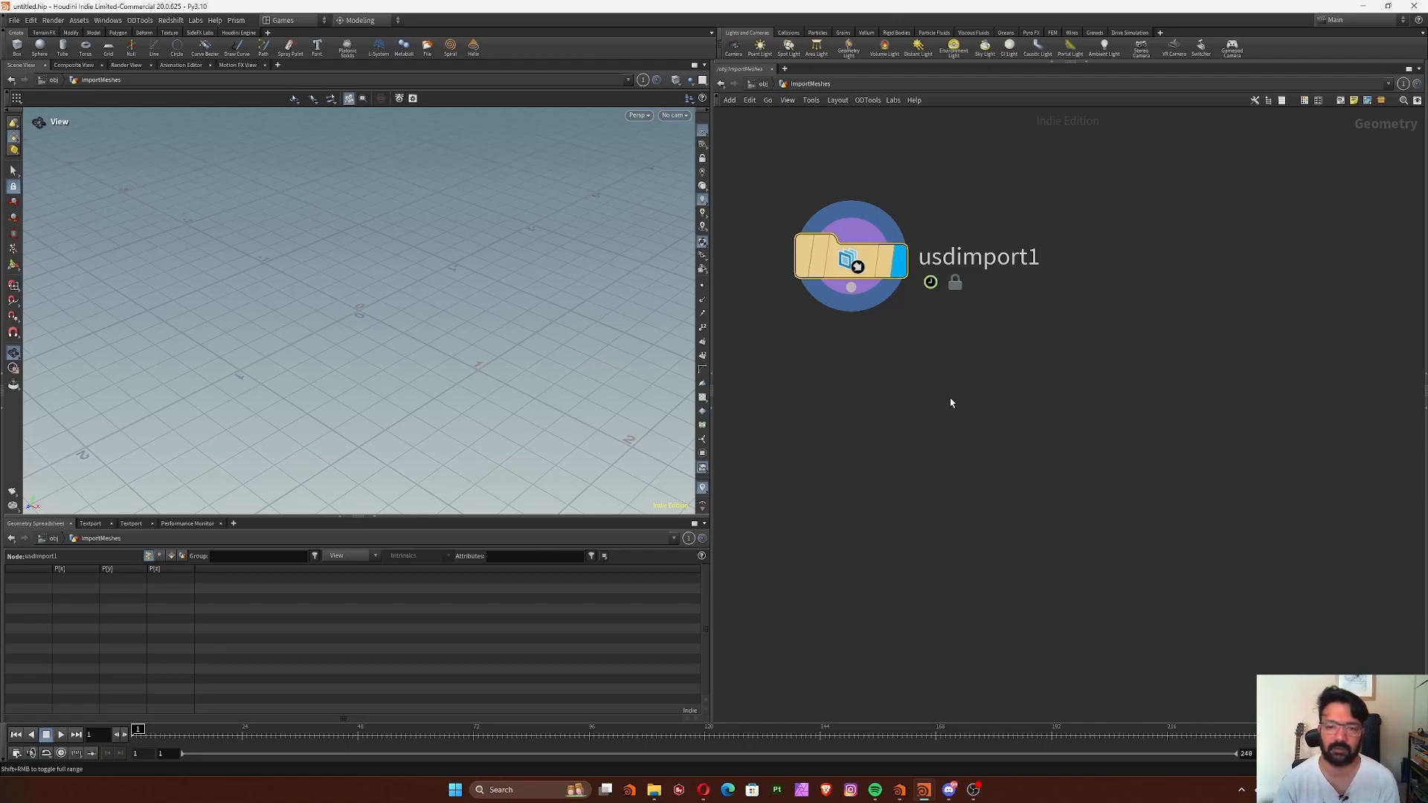
pyautogui.moveTo(1018, 291); pyautogui.dragTo(993, 328, button='middle')
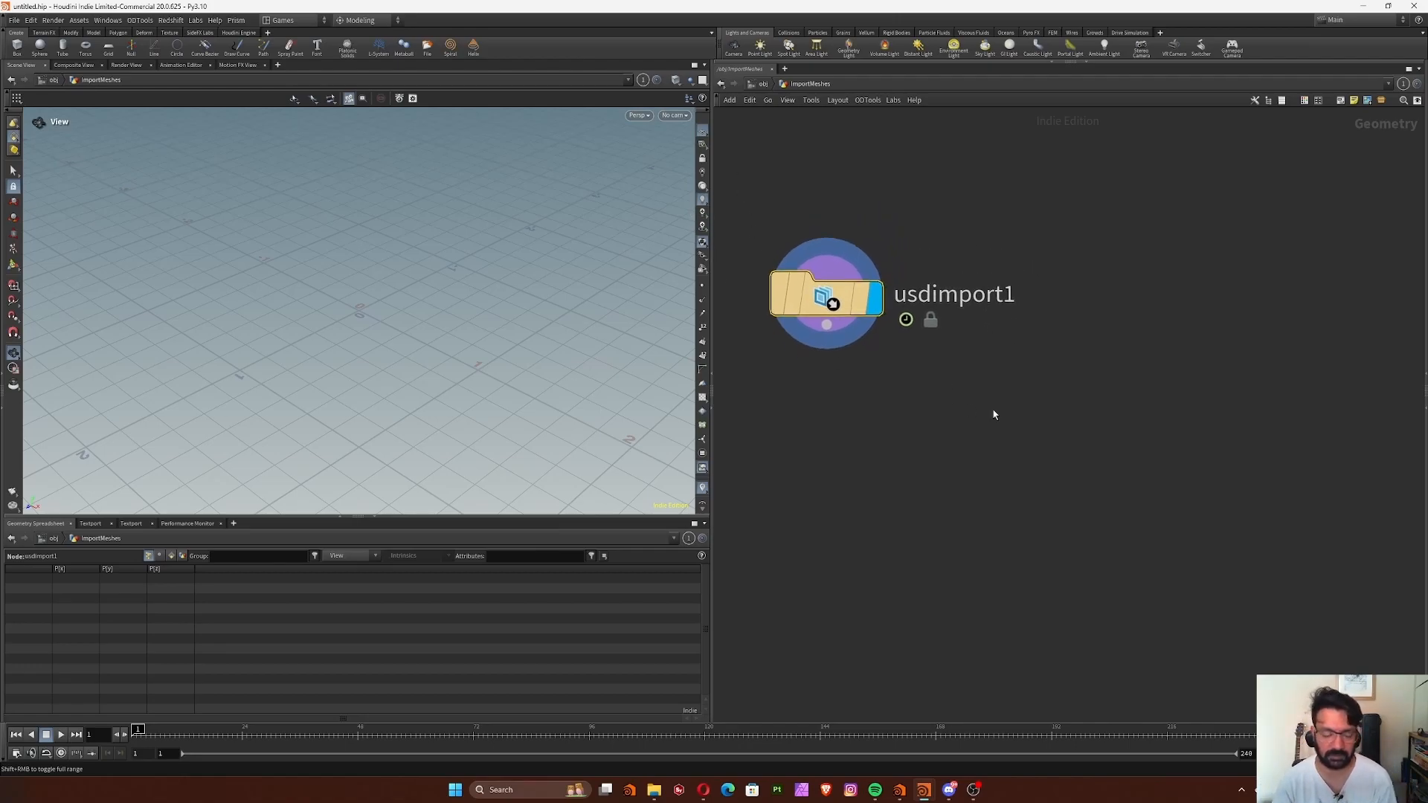
pyautogui.moveTo(1005, 414); pyautogui.dragTo(983, 356, button='middle')
pyautogui.press('p')
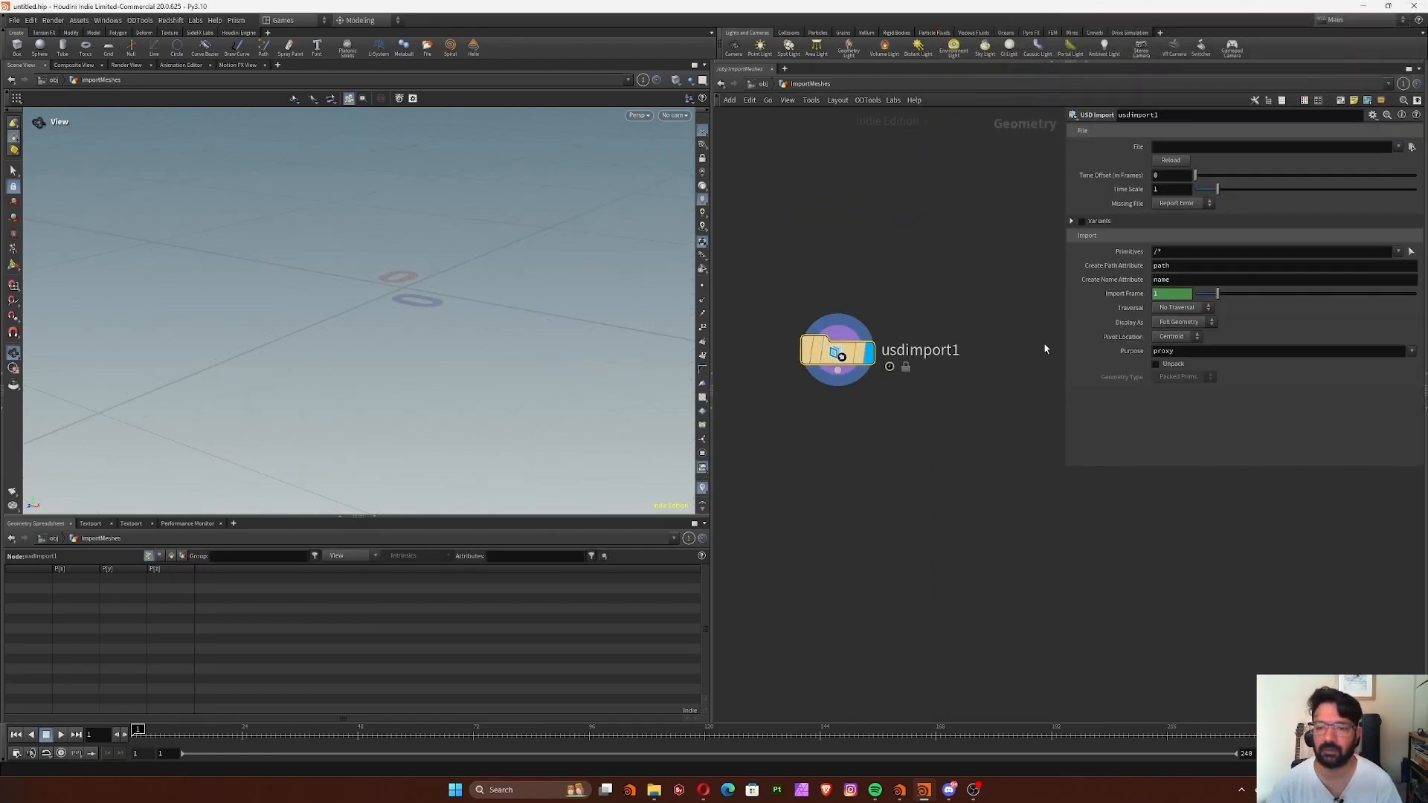
pyautogui.moveTo(839, 356); pyautogui.dragTo(845, 340)
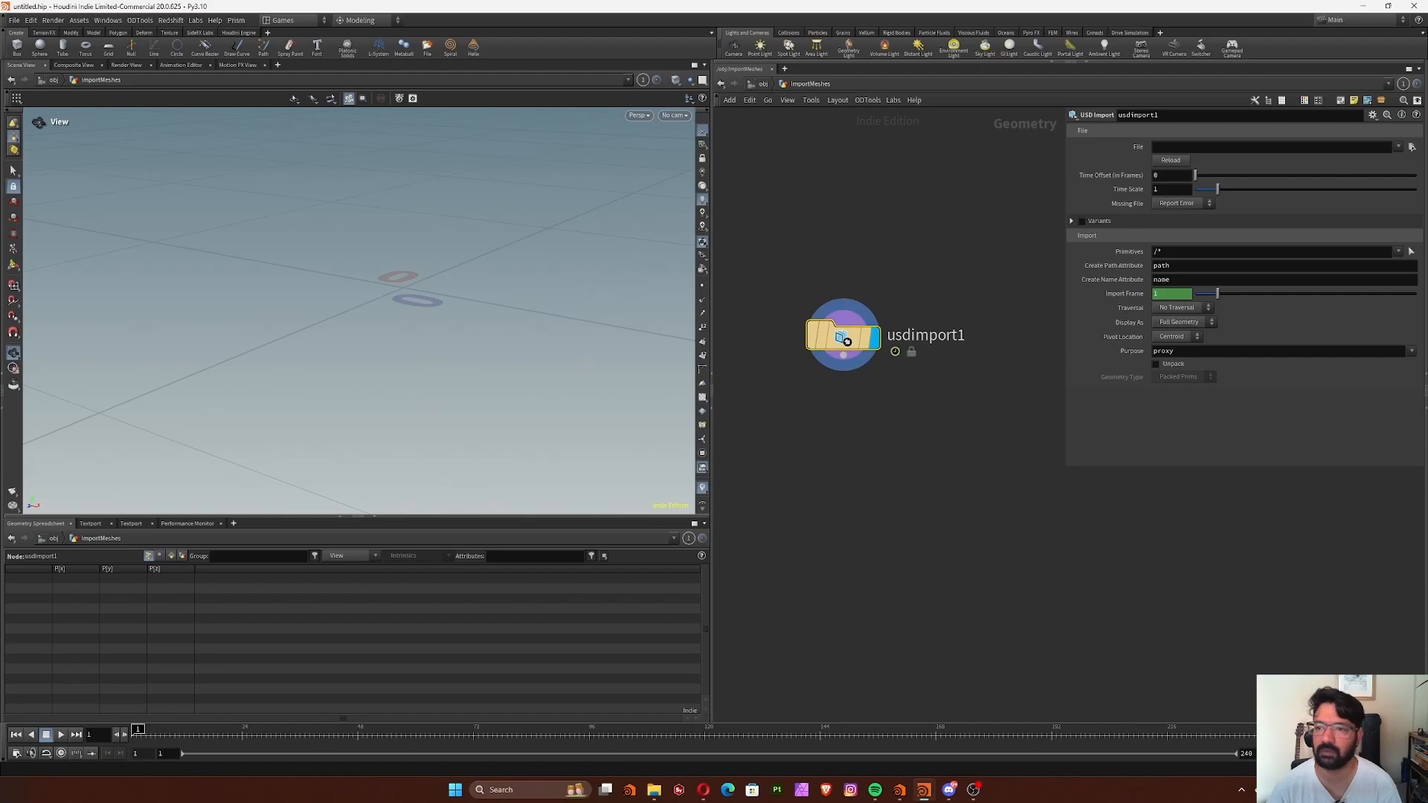
# Load food_apple_01_2k.usdc from the project's ASSETS/GEO folder into the USD Import node.
pyautogui.click(1397, 148)
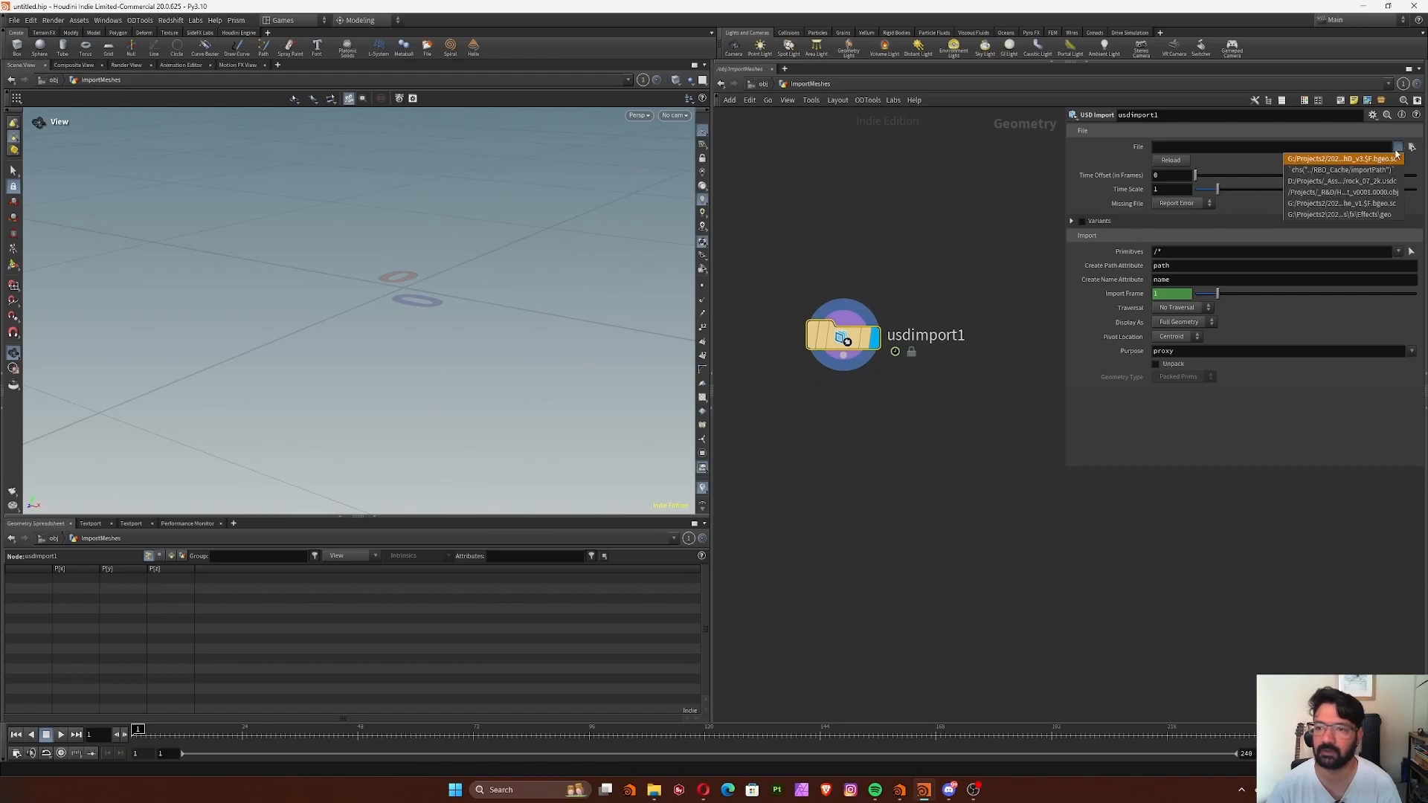
pyautogui.click(1412, 148)
pyautogui.click(1095, 285)
pyautogui.doubleClick(1095, 285)
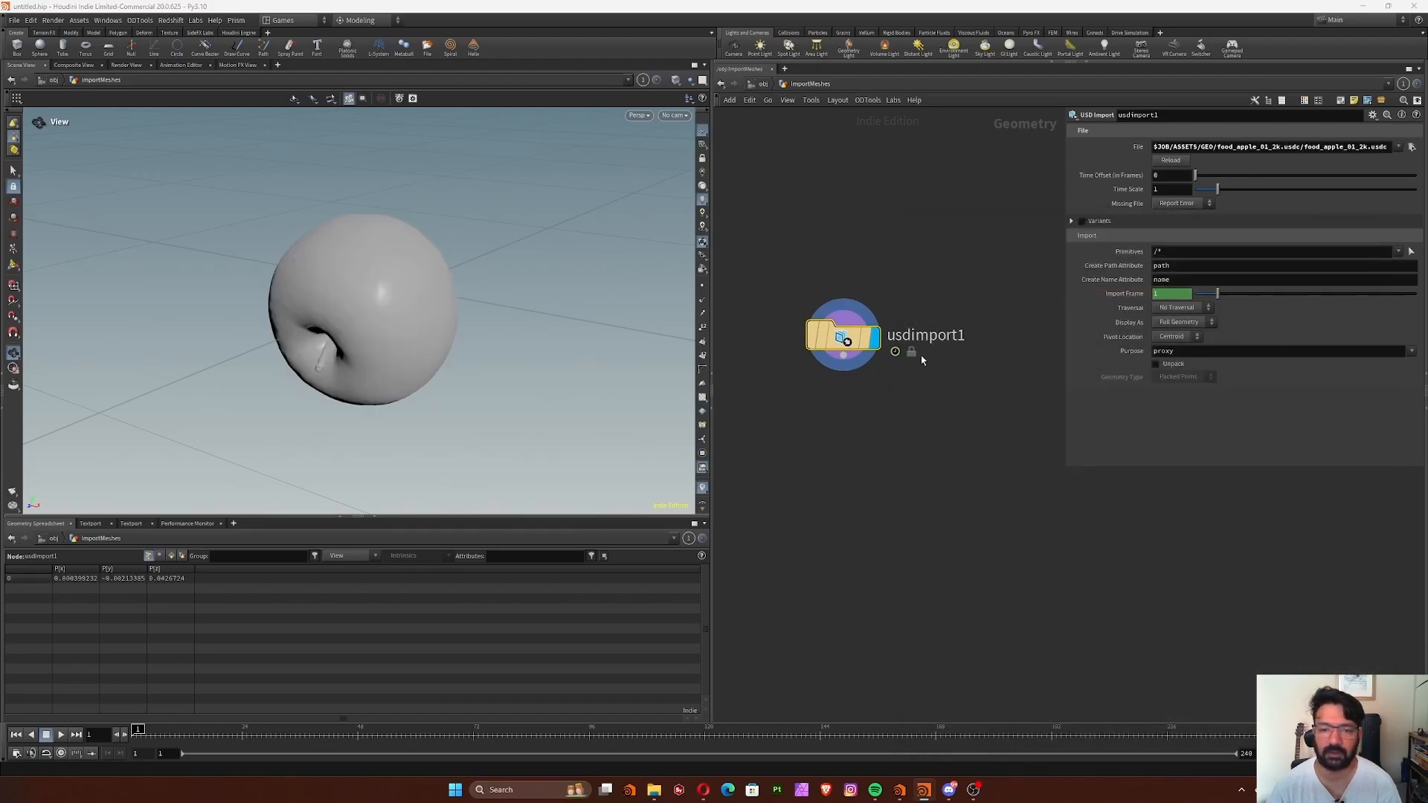
# Rename the import node usdimport_apple and move it higher in the network.
pyautogui.doubleClick(948, 337)
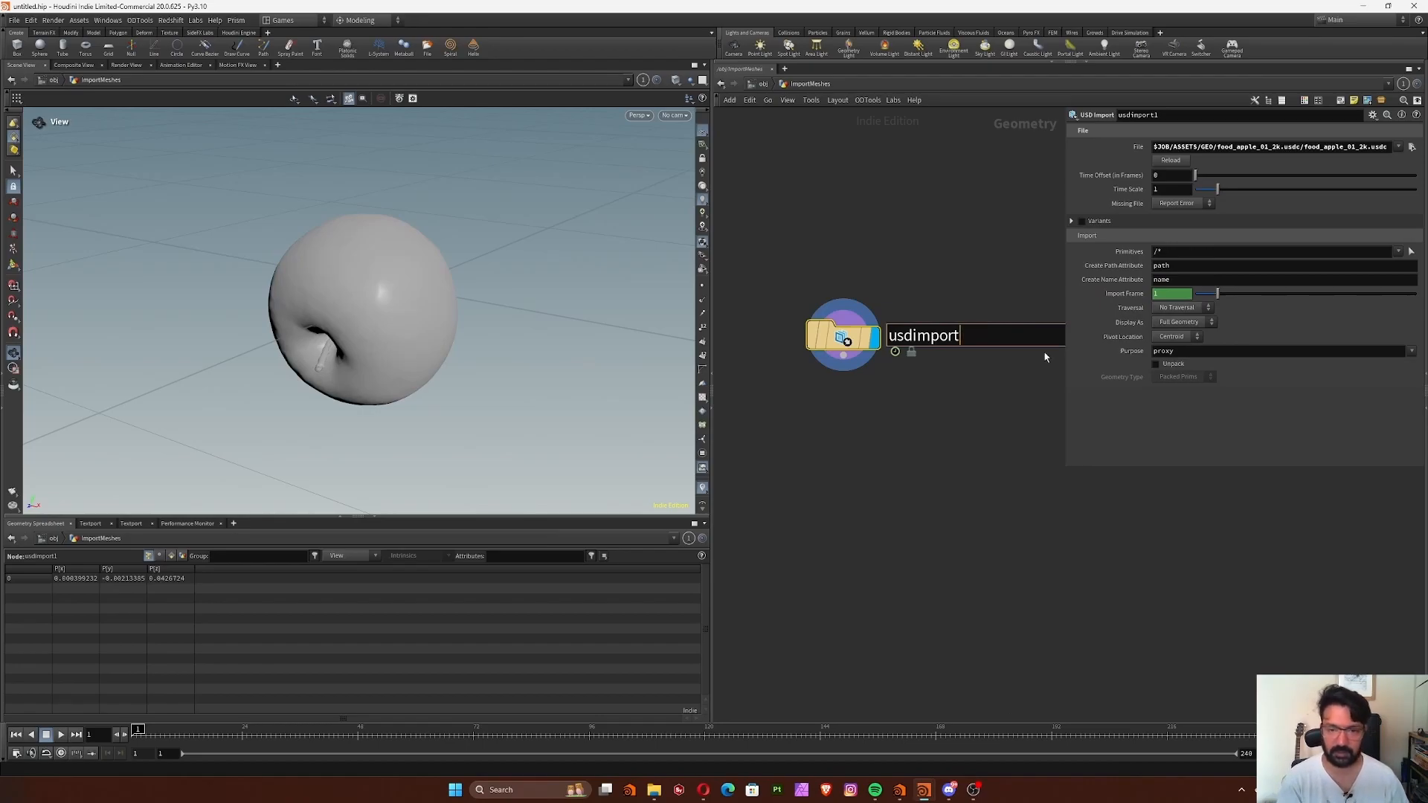
pyautogui.write('apple')
pyautogui.press('Return')
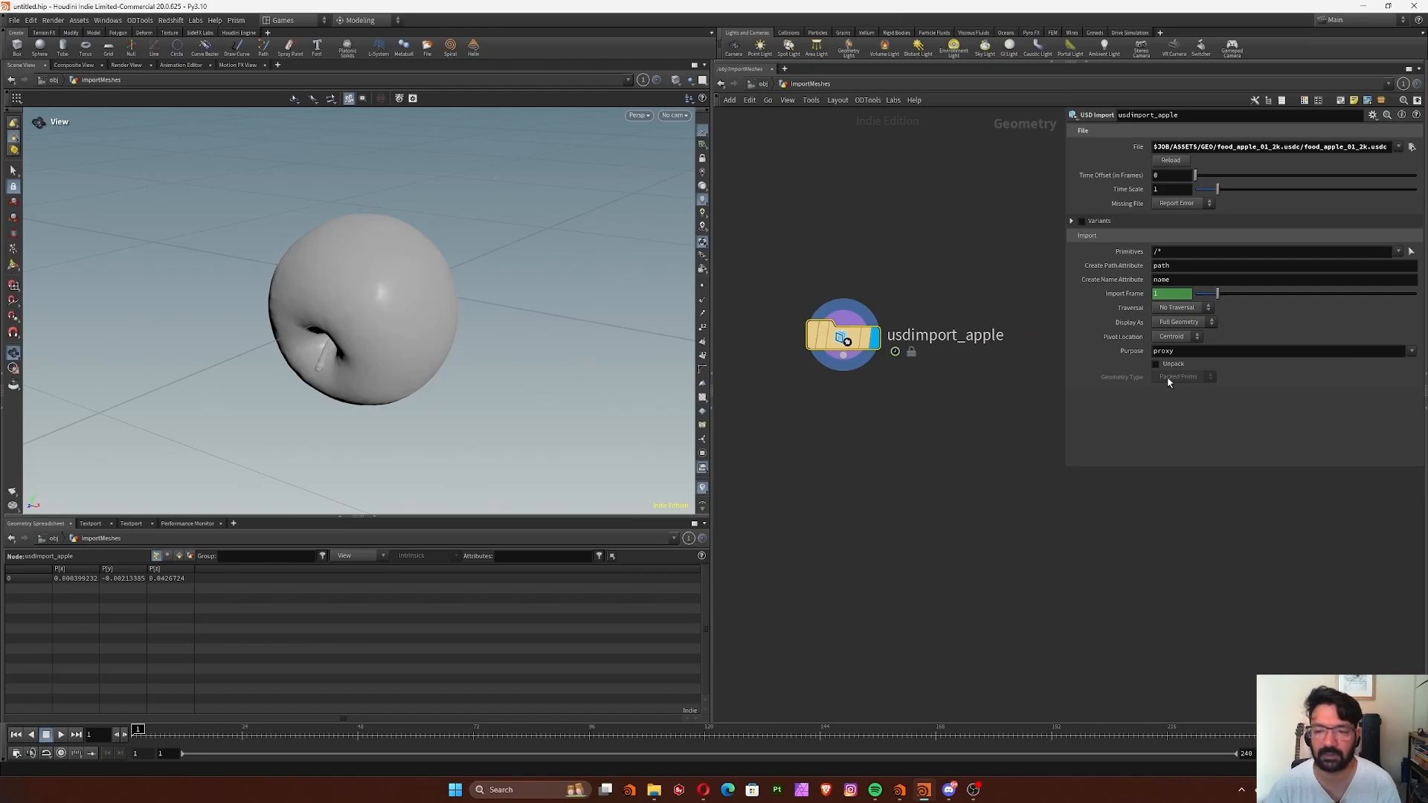
pyautogui.moveTo(845, 339); pyautogui.dragTo(822, 286)
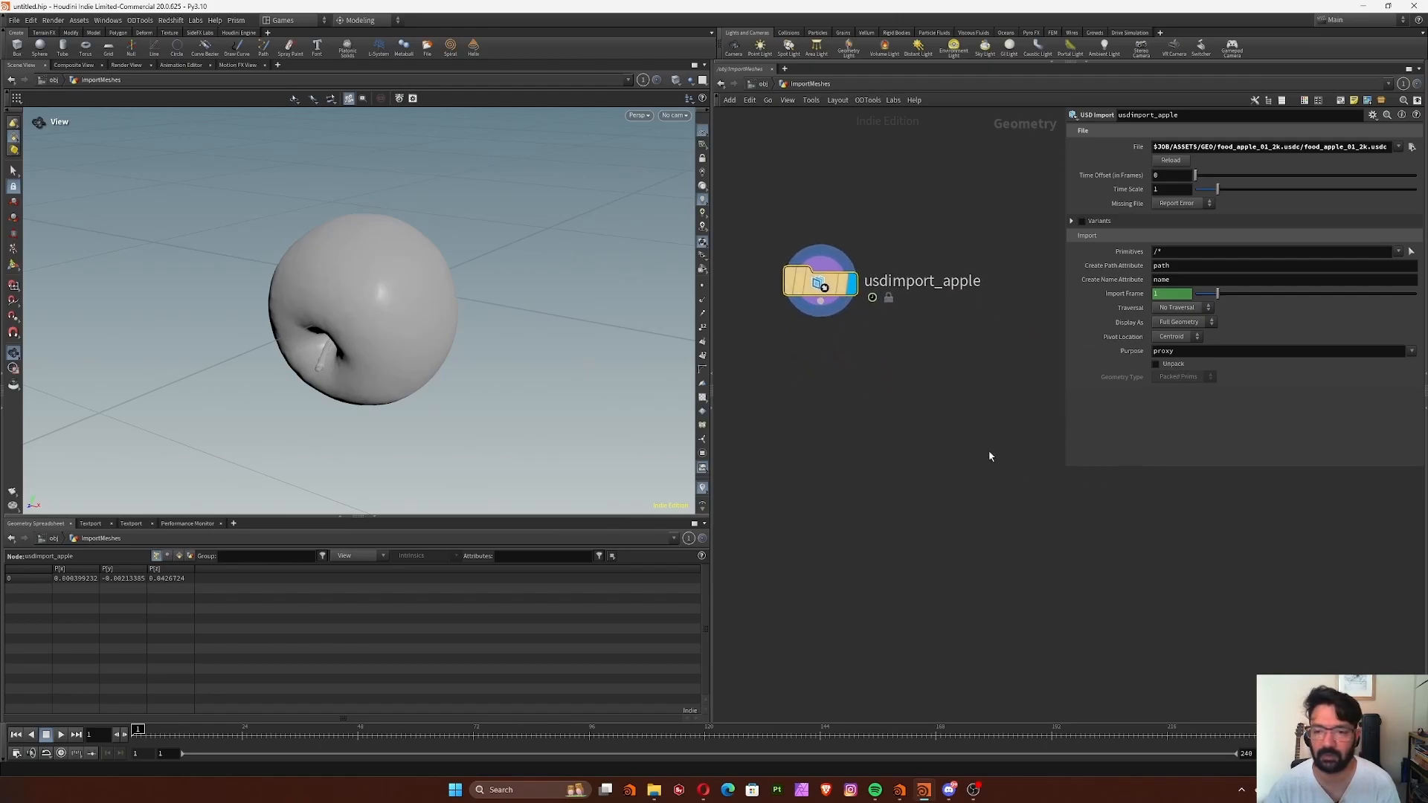
# Unpack the apple import with geometry type Polygons and set its purpose to render.
pyautogui.click(1173, 365)
pyautogui.click(1190, 377)
pyautogui.click(1195, 398)
pyautogui.doubleClick(1195, 354)
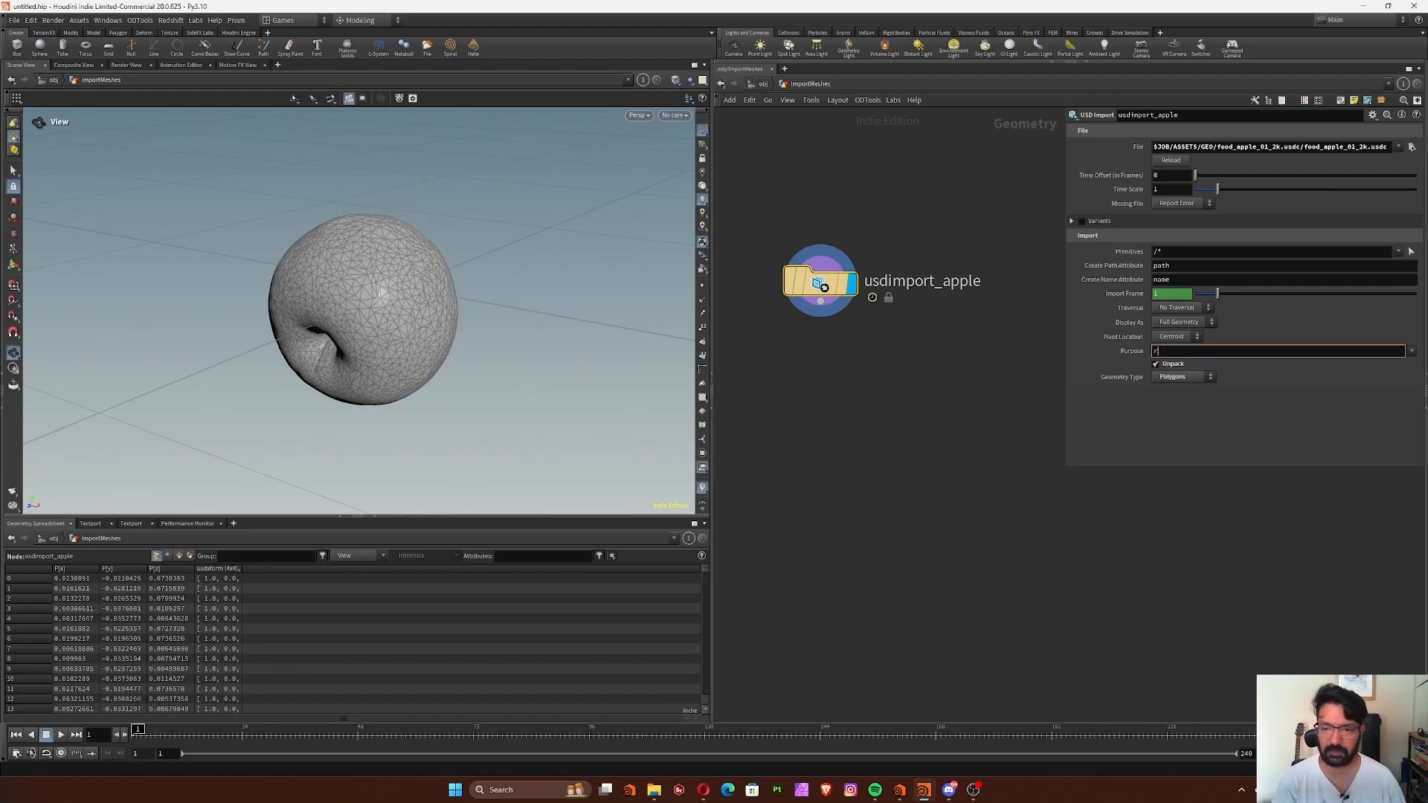
pyautogui.write('render')
pyautogui.press('Return')
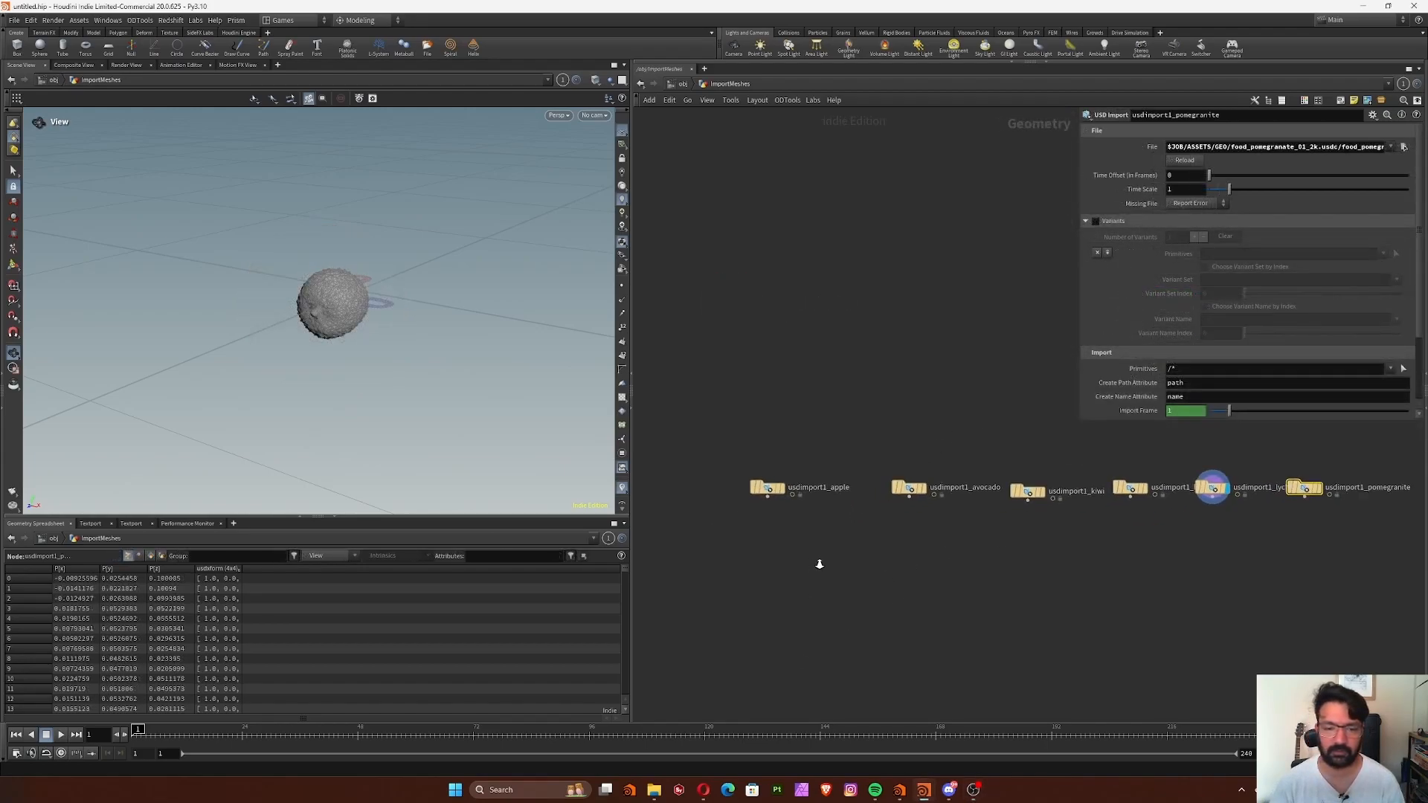
# Display the pomegranate USD import in the viewport.
pyautogui.moveTo(820, 565); pyautogui.dragTo(821, 561, button='right')
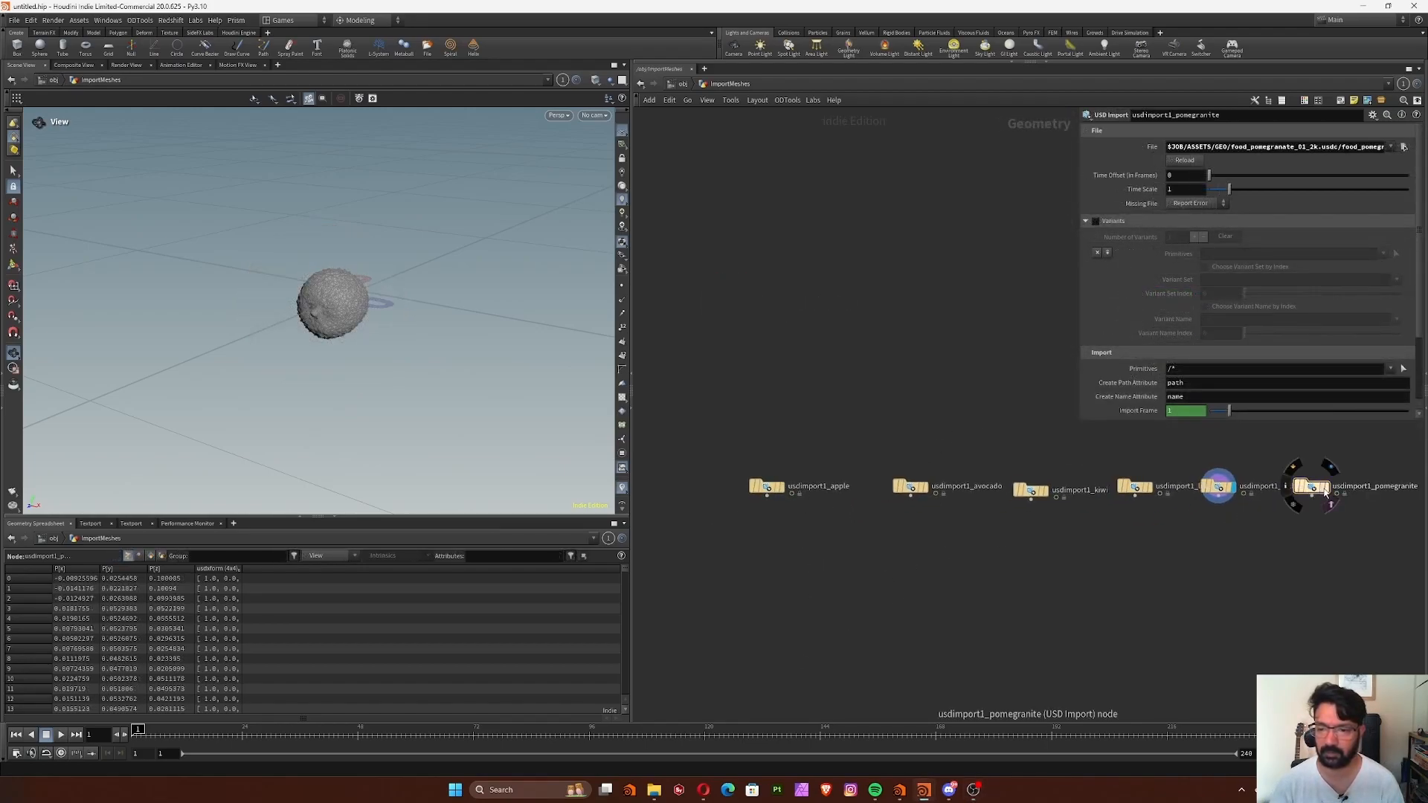
pyautogui.click(1329, 467)
pyautogui.scroll(2, 812, 606)
# Examine the apple import's primitive attributes in the geometry spreadsheet, widening the name column to read its values.
pyautogui.moveTo(766, 536); pyautogui.dragTo(816, 531, button='middle')
pyautogui.moveTo(732, 381); pyautogui.dragTo(874, 490)
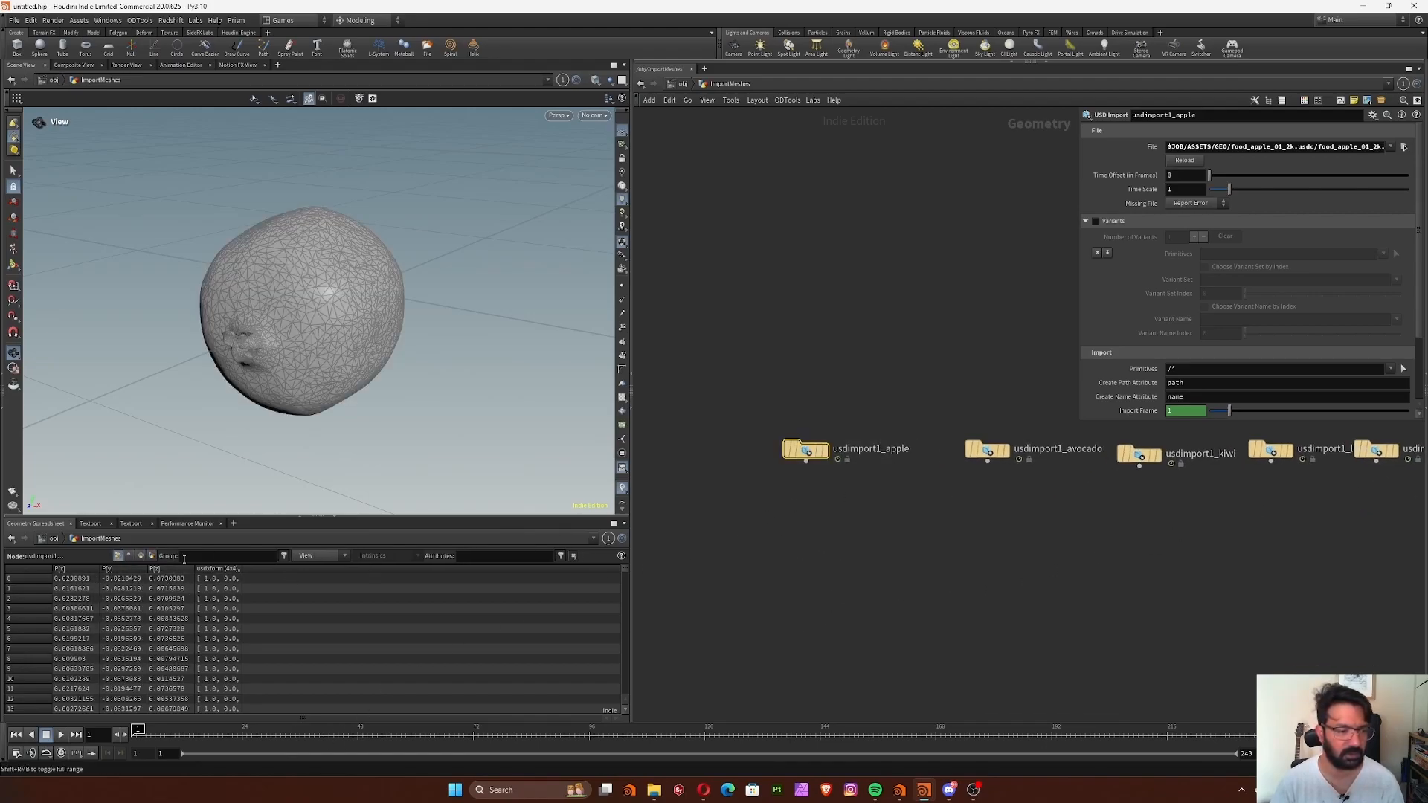
pyautogui.click(140, 557)
pyautogui.moveTo(96, 570); pyautogui.dragTo(271, 570)
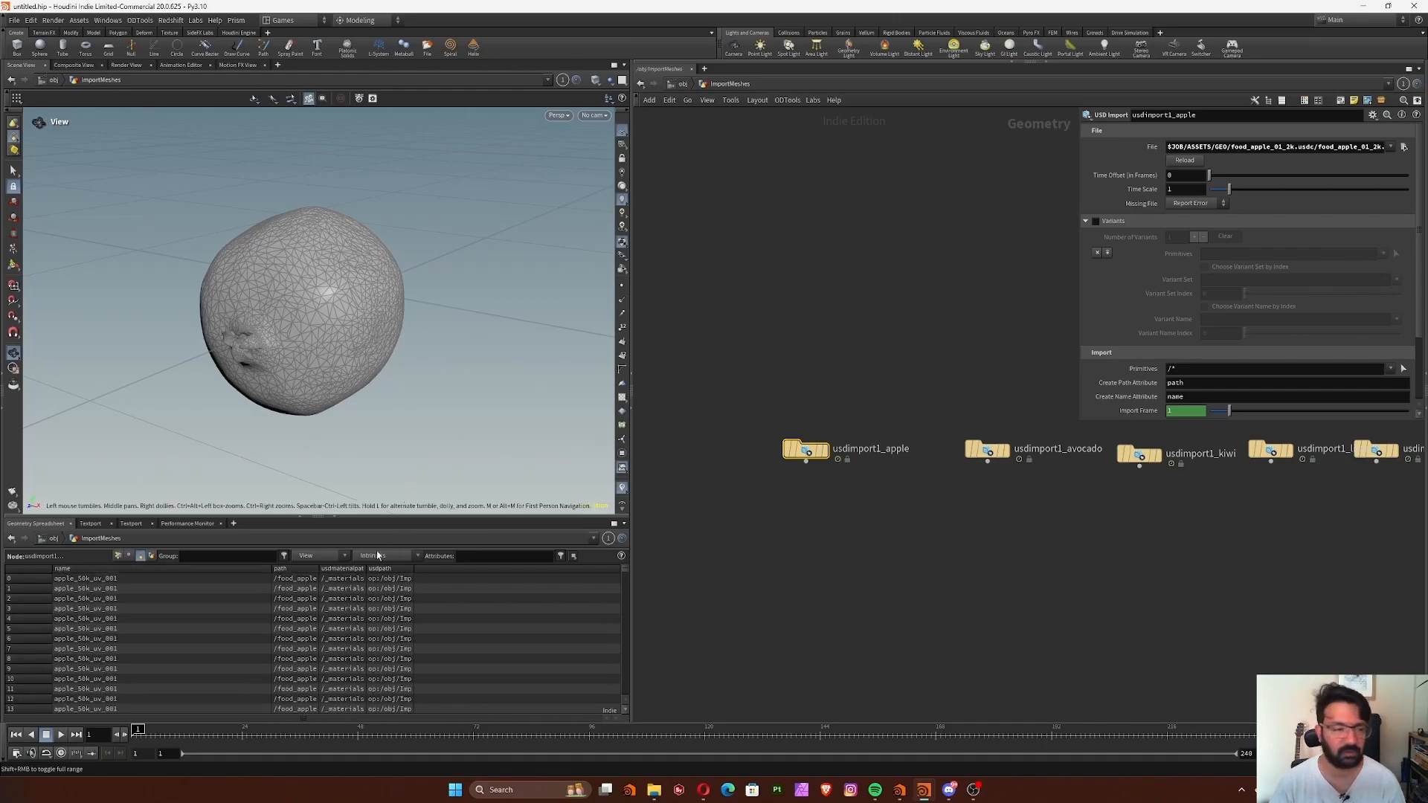
# Add a Name node below the apple import.
pyautogui.scroll(2, 807, 476)
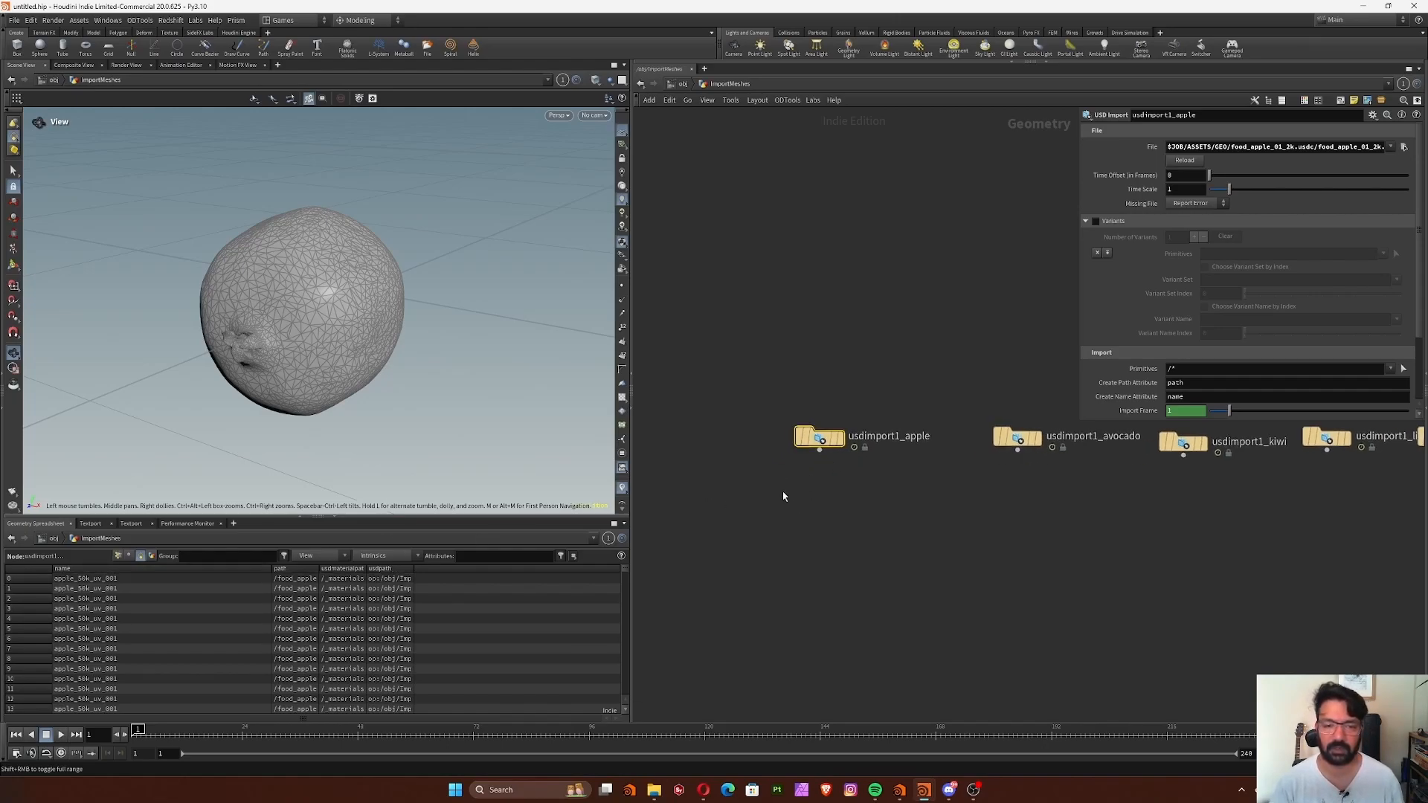
pyautogui.moveTo(826, 499); pyautogui.dragTo(830, 491, button='middle')
pyautogui.press('Tab')
pyautogui.write('name')
pyautogui.press('Return')
pyautogui.click(824, 515)
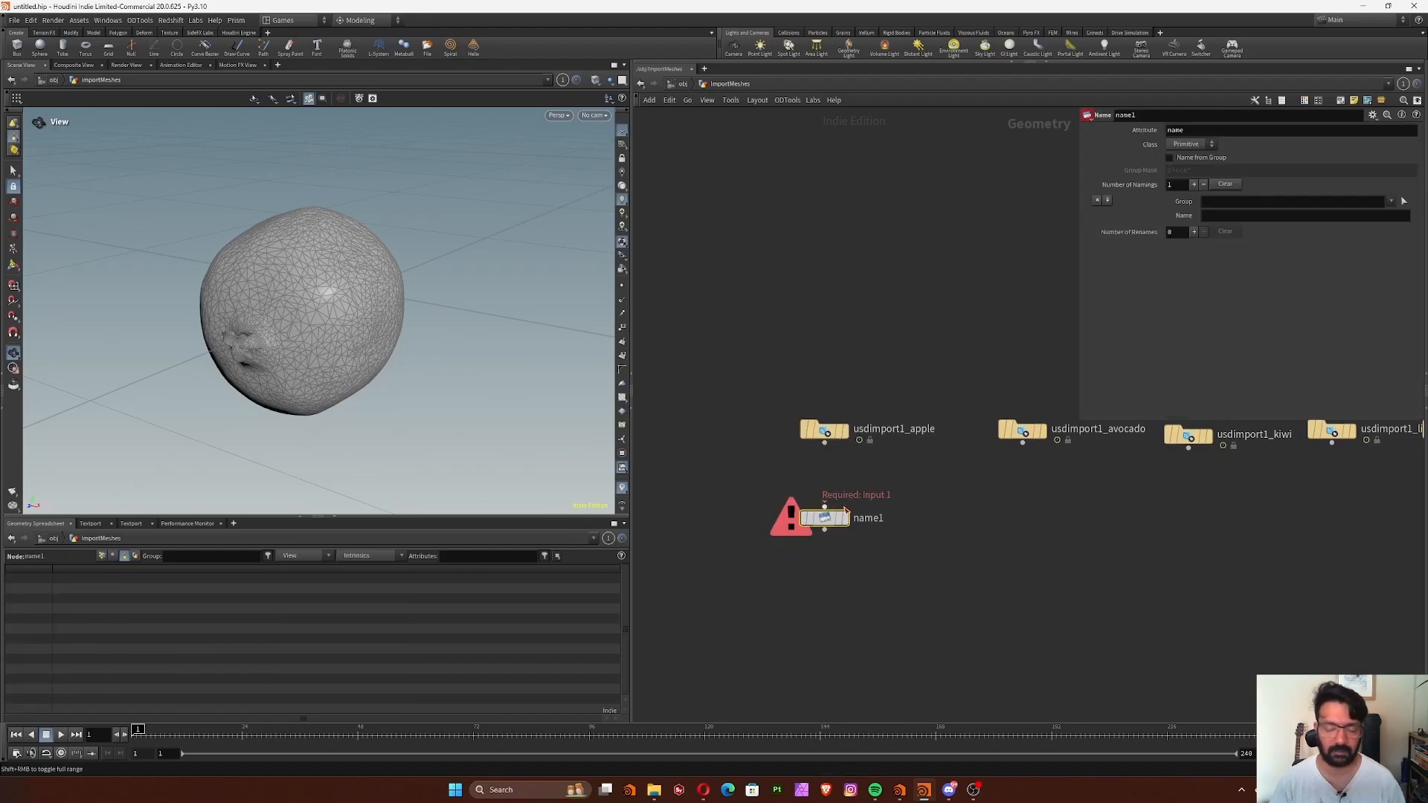
# Feed the apple import into a new Attribute Delete node that removes the primitive attributes usdmaterialpath, usdpath and name.
pyautogui.press('Tab')
pyautogui.write('attre')
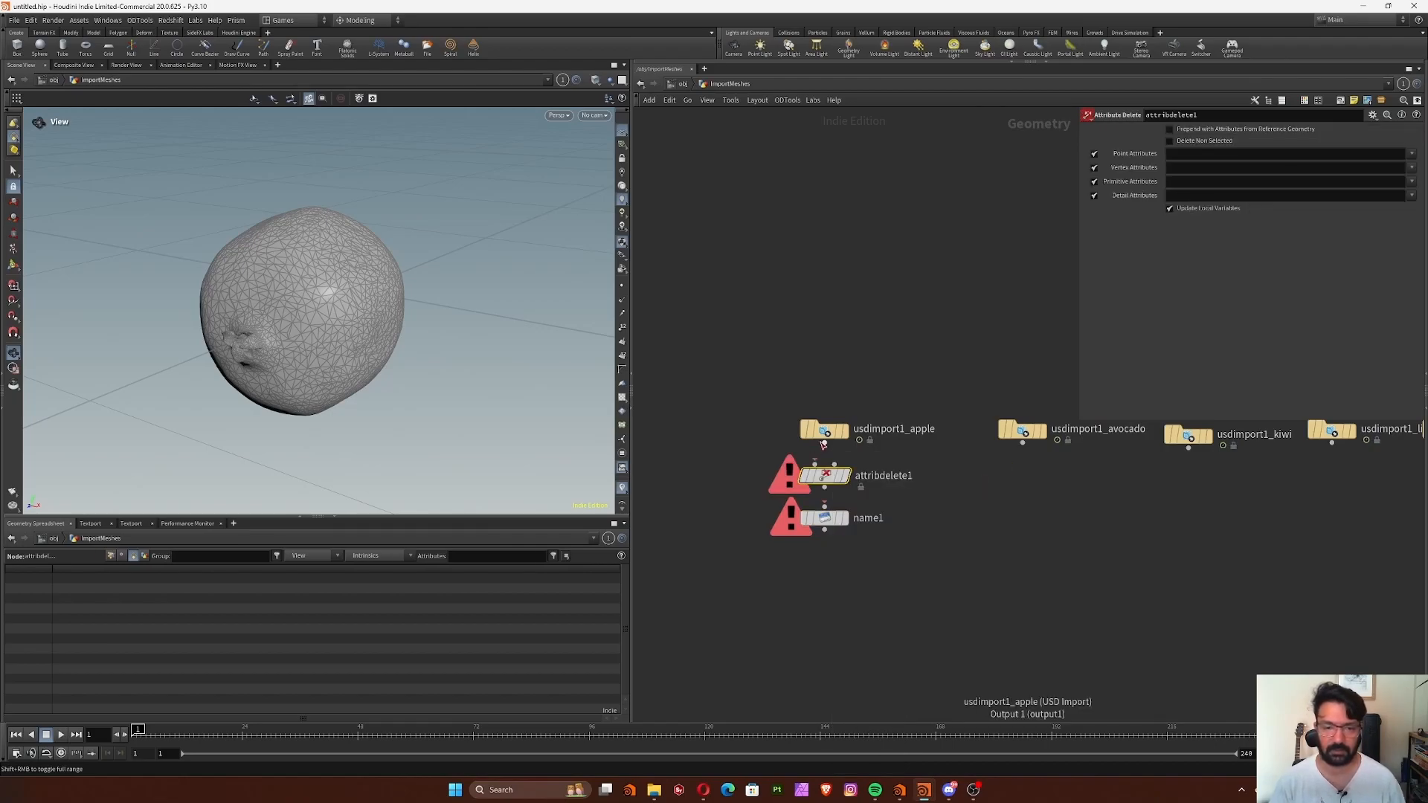
pyautogui.moveTo(824, 443); pyautogui.dragTo(814, 465)
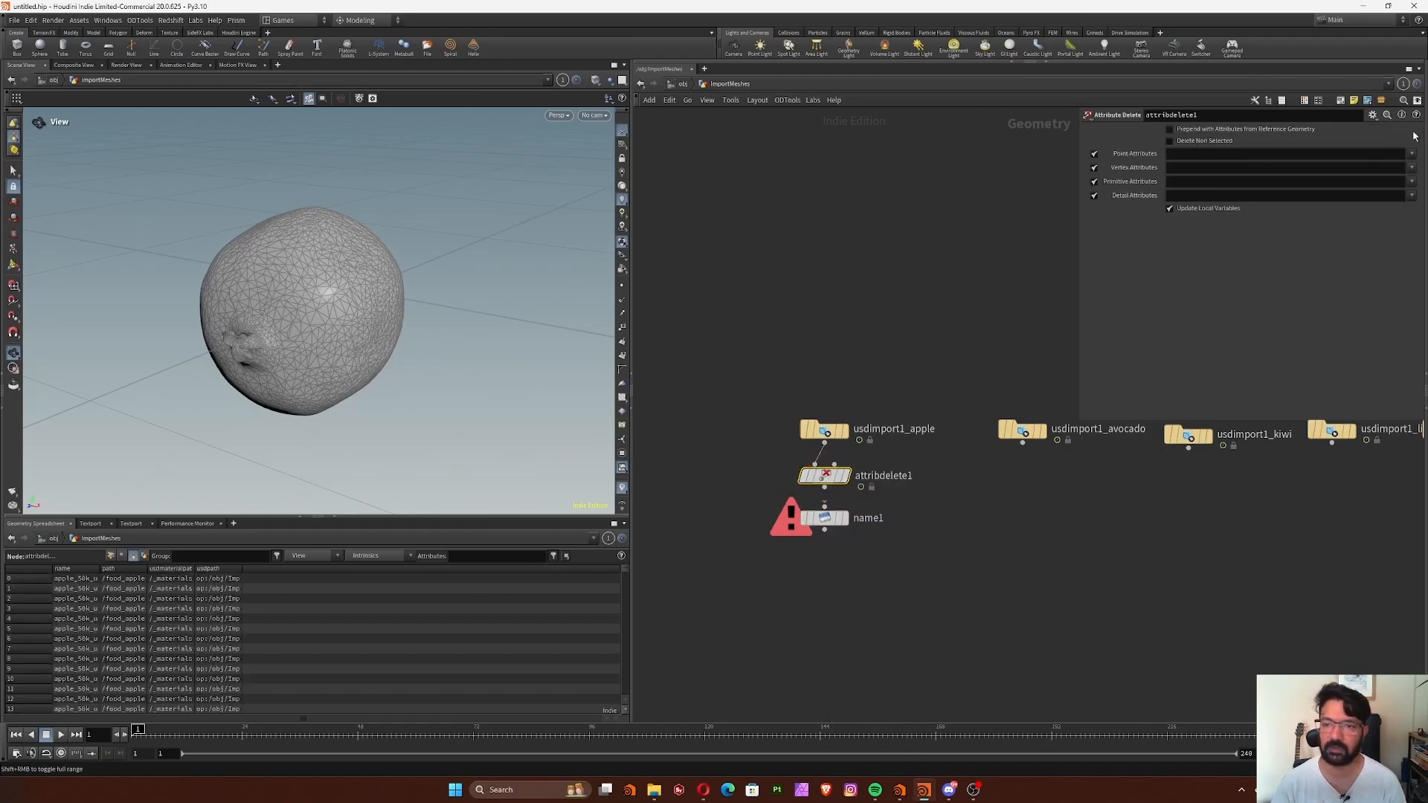
pyautogui.click(1411, 181)
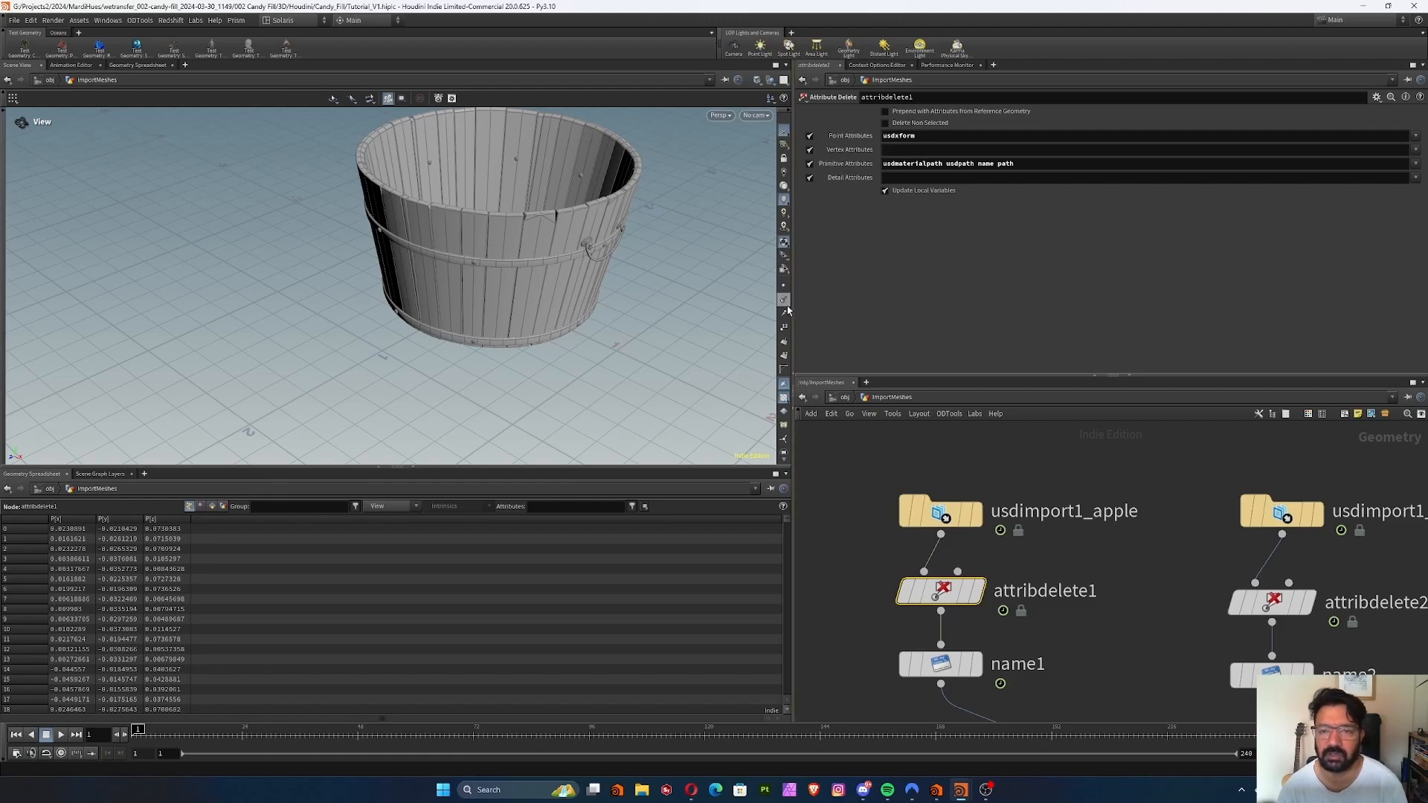
# Check the apple import and its Attribute Delete node in the finished Tutorial_V1 scene.
pyautogui.click(1050, 520)
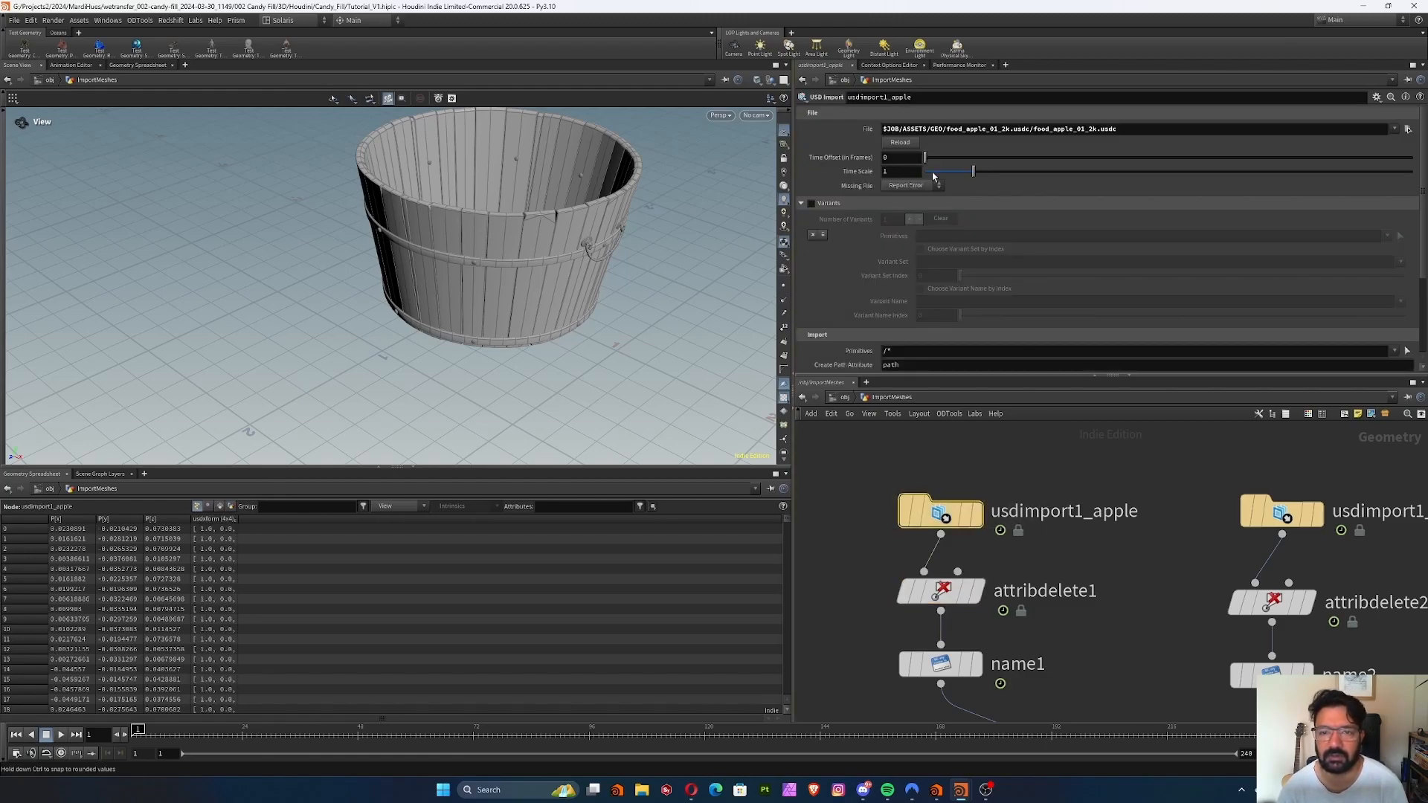
pyautogui.moveTo(833, 559); pyautogui.dragTo(994, 623)
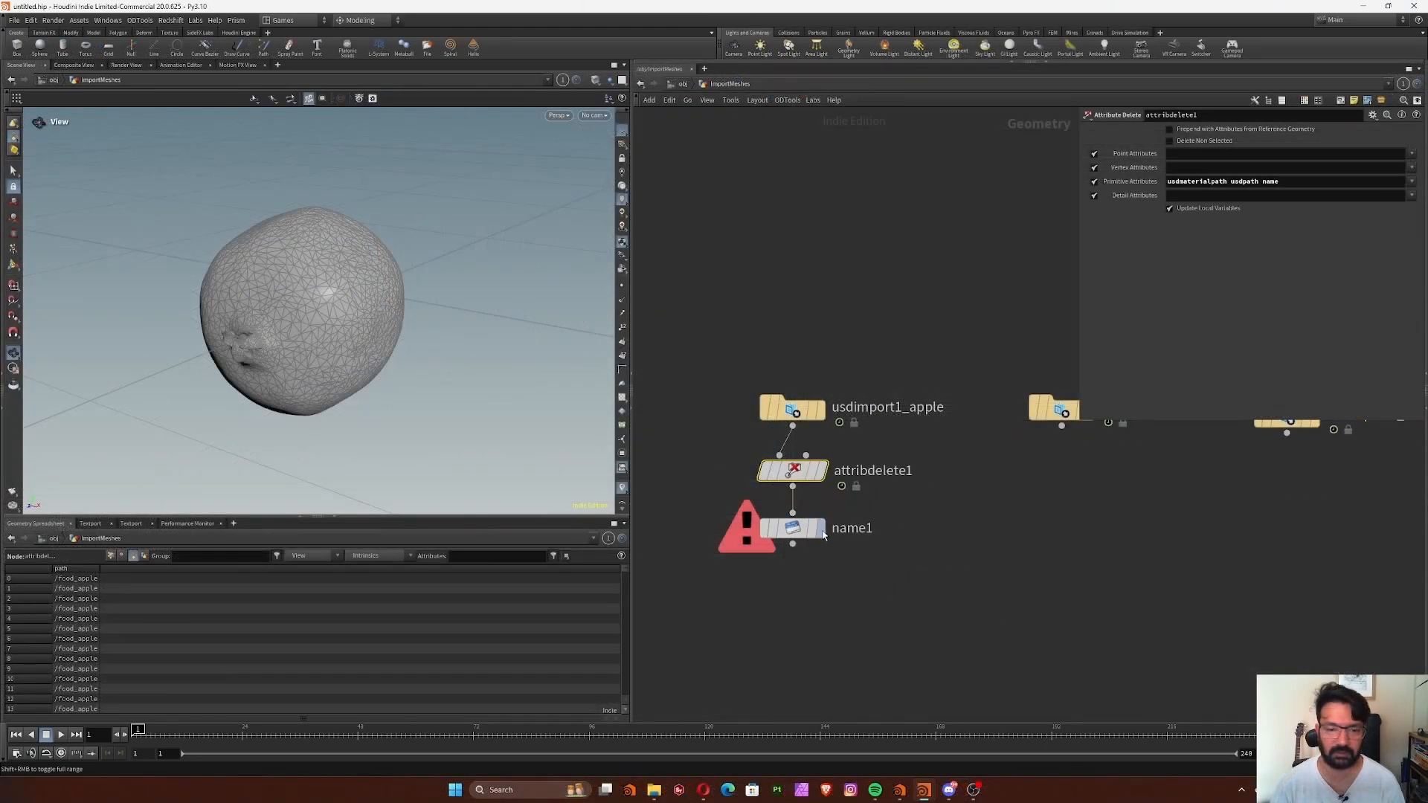
# Set the name value in the apple branch's Name node to apple.
pyautogui.click(792, 528)
pyautogui.click(1210, 215)
pyautogui.press('Return')
pyautogui.moveTo(1007, 521); pyautogui.dragTo(947, 534, button='middle')
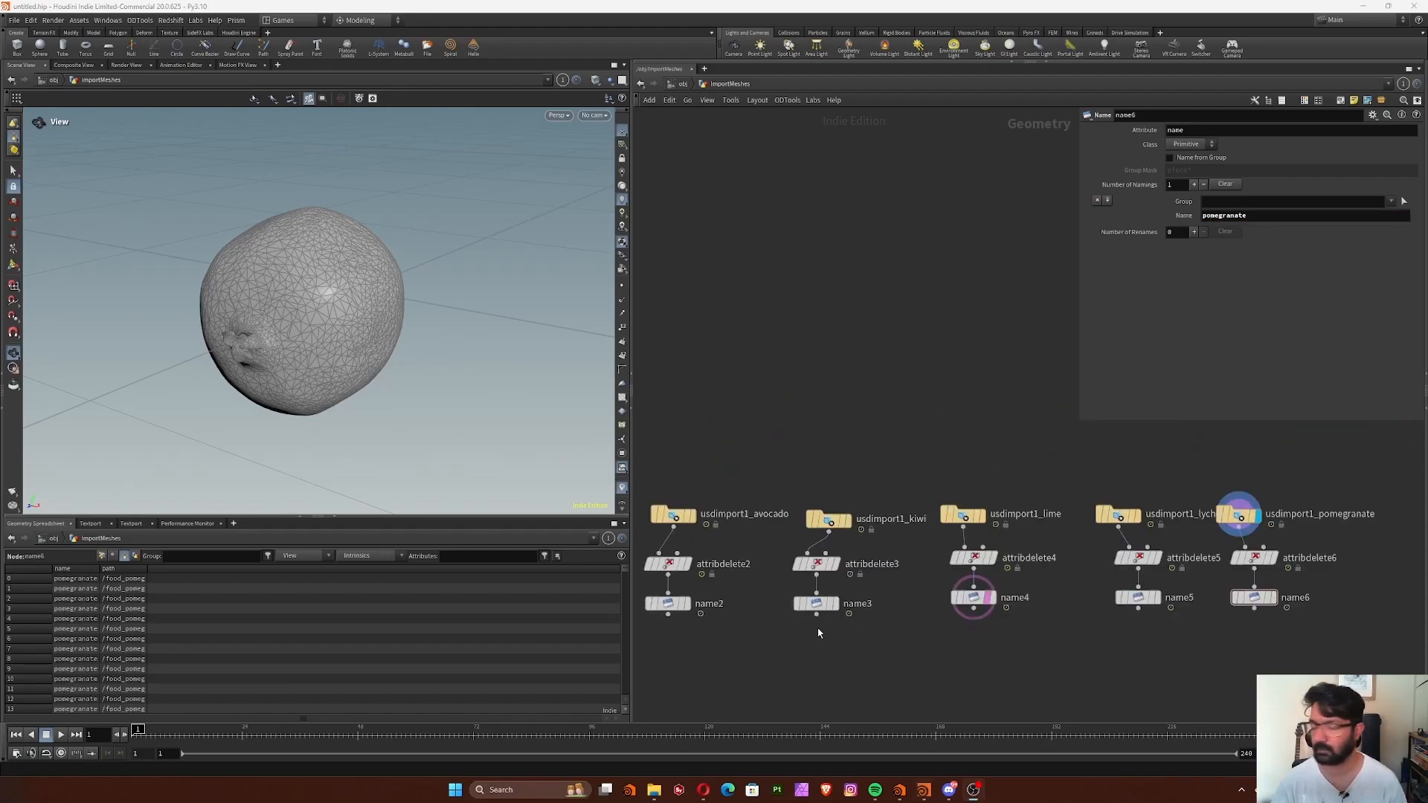
# Combine the six fruit branches' Name nodes into one Merge node below them.
pyautogui.scroll(-3, 1068, 650)
pyautogui.moveTo(1246, 690); pyautogui.dragTo(672, 571)
pyautogui.moveTo(912, 591); pyautogui.dragTo(904, 677)
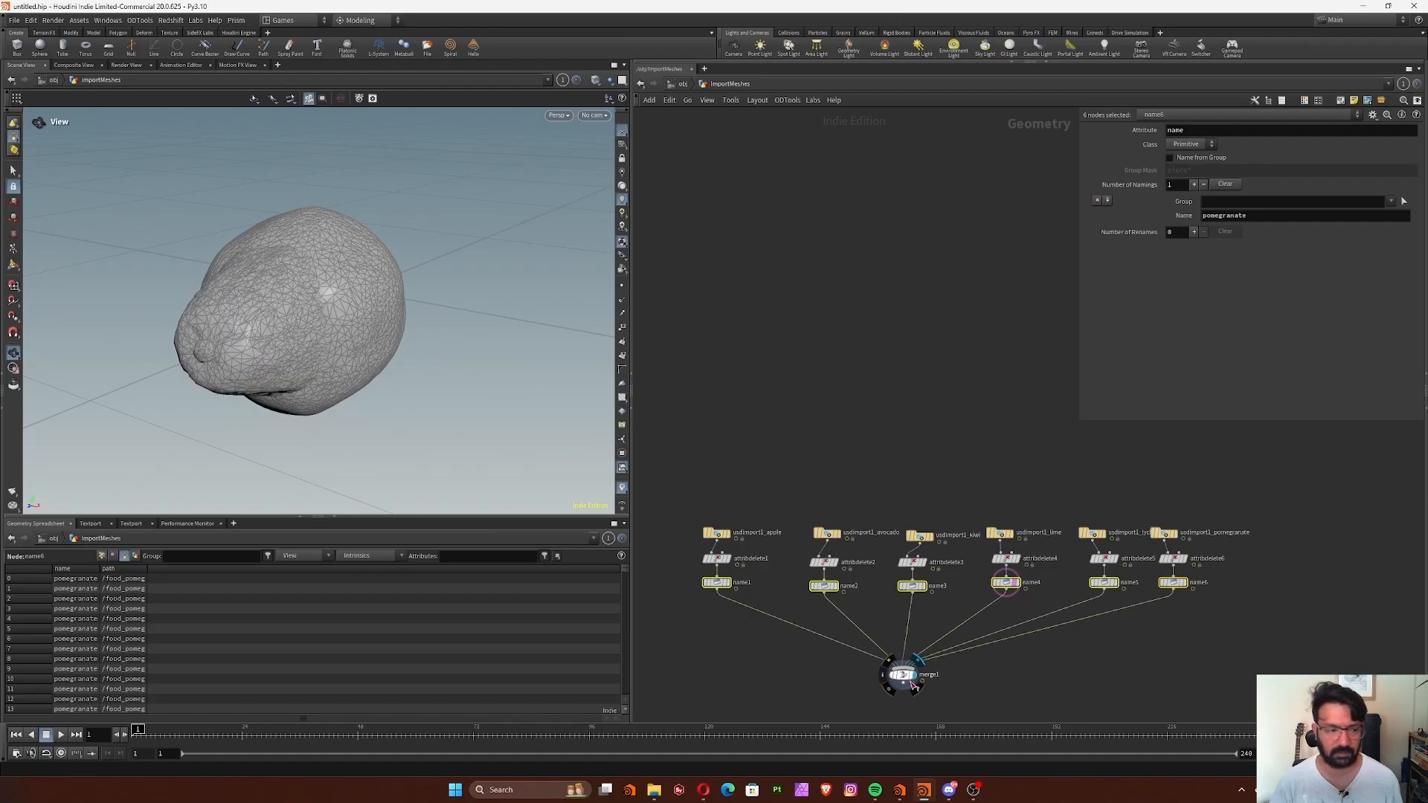
# Inspect the merged meshes' name and path attributes across the primitives in an enlarged geometry spreadsheet.
pyautogui.moveTo(101, 586); pyautogui.dragTo(174, 586)
pyautogui.moveTo(318, 518); pyautogui.dragTo(328, 404)
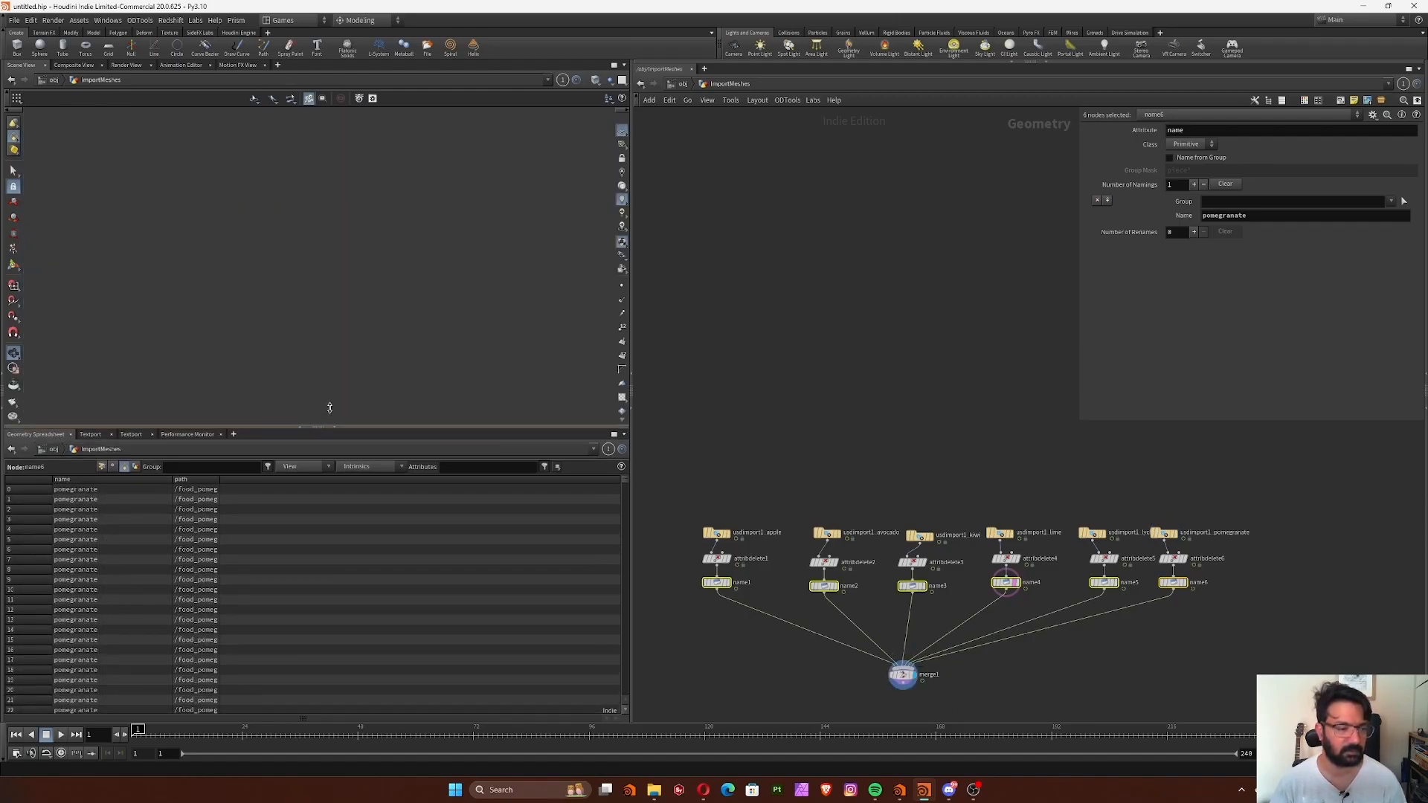
pyautogui.moveTo(623, 460); pyautogui.dragTo(644, 715)
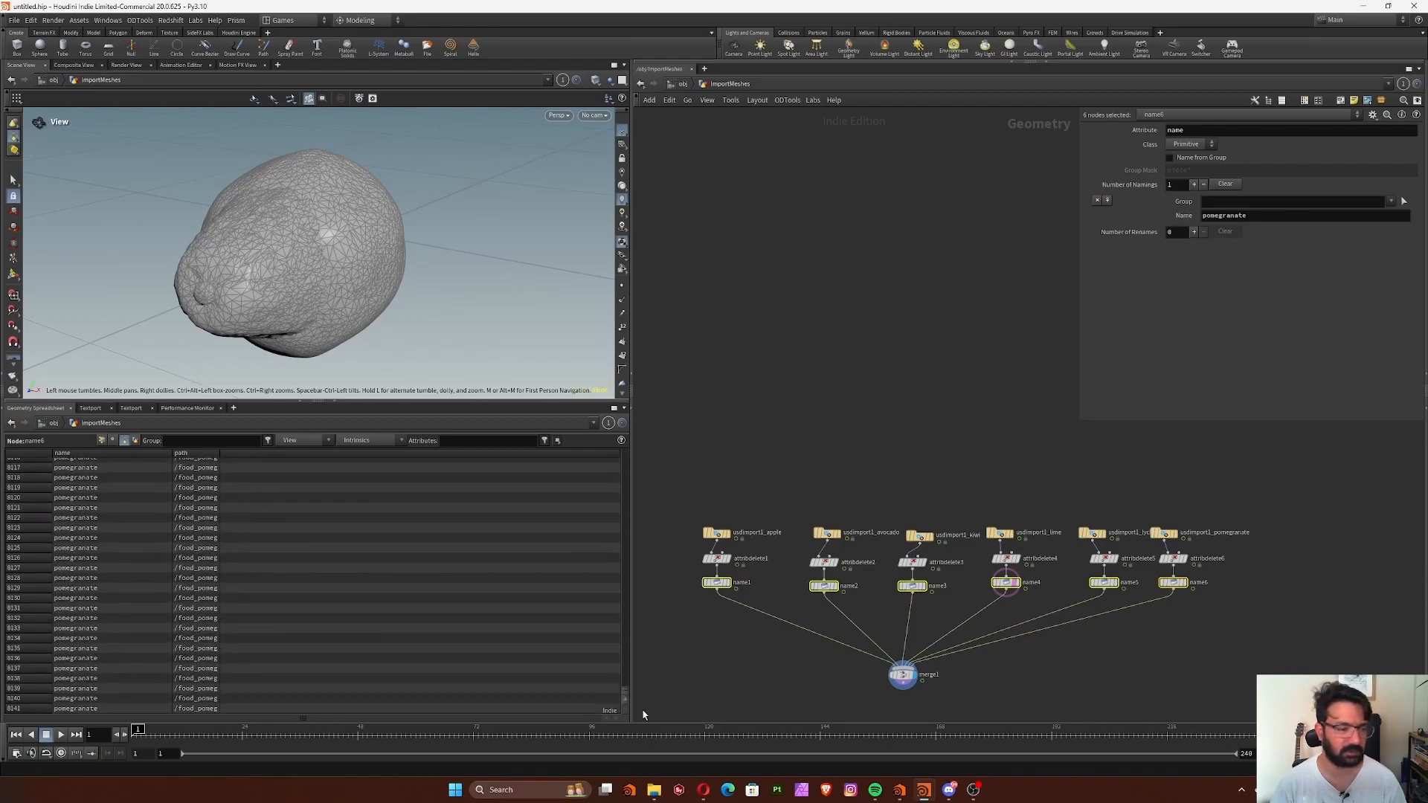
pyautogui.click(902, 674)
pyautogui.moveTo(626, 691); pyautogui.dragTo(606, 554)
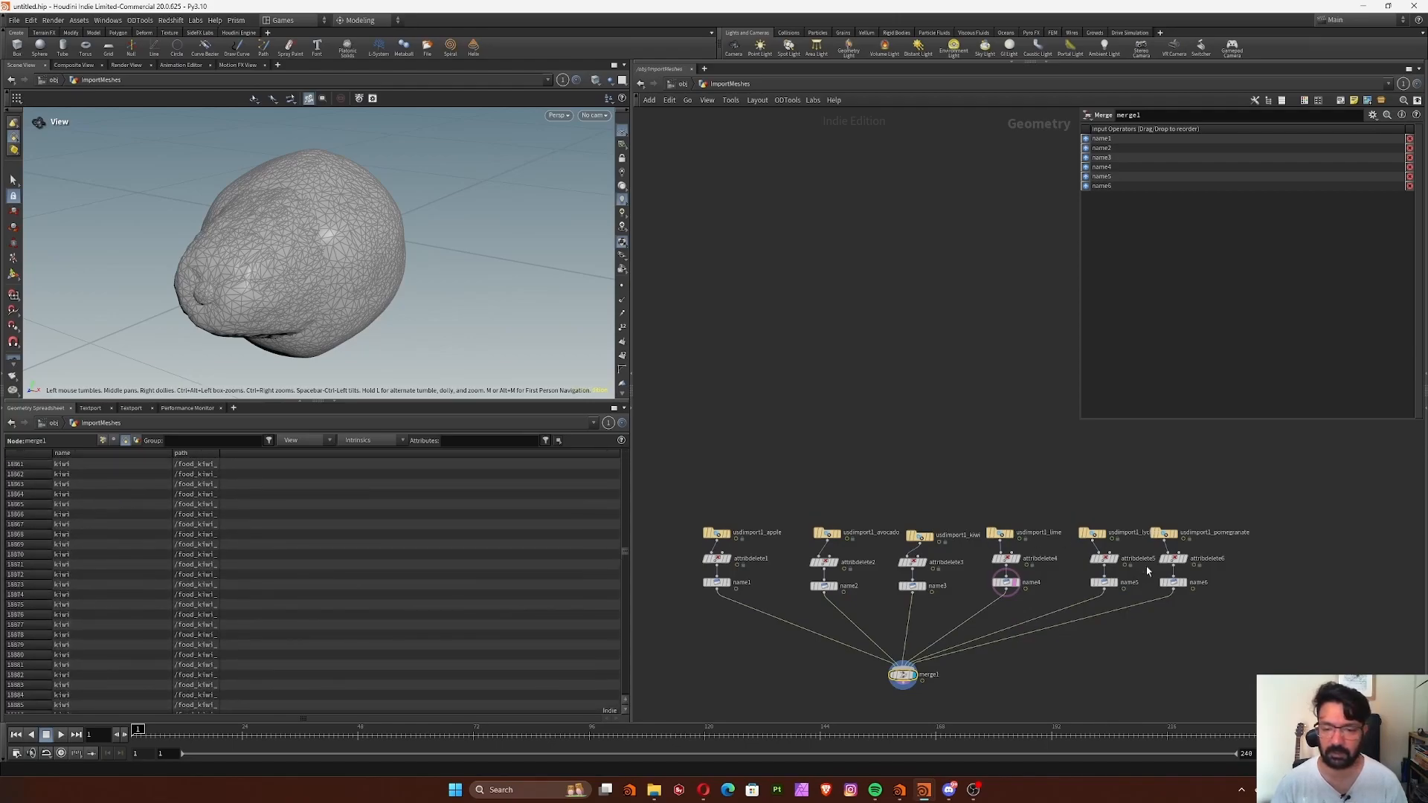
pyautogui.rightClick(1173, 584)
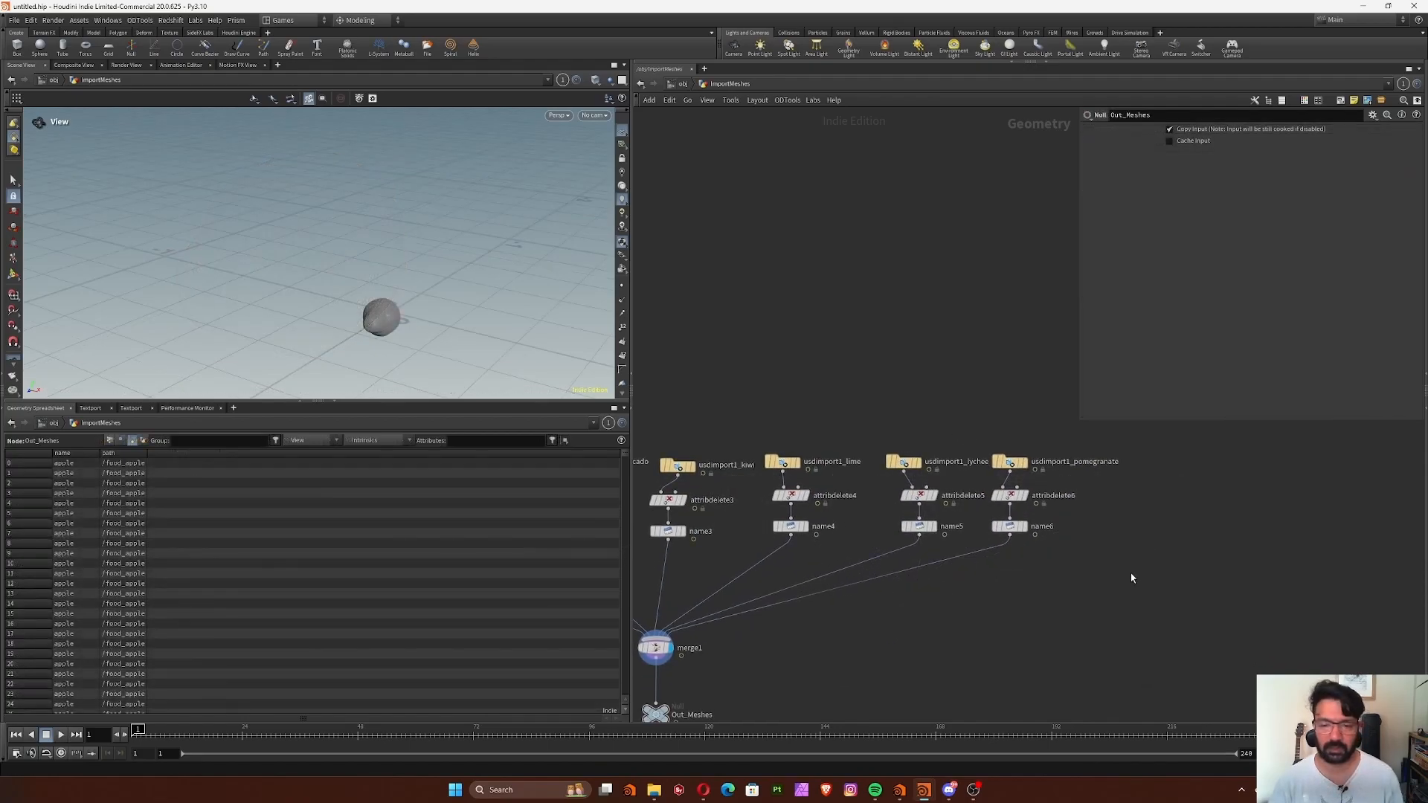
# Add another USD Import node beside the pomegranate branch.
pyautogui.press('Tab')
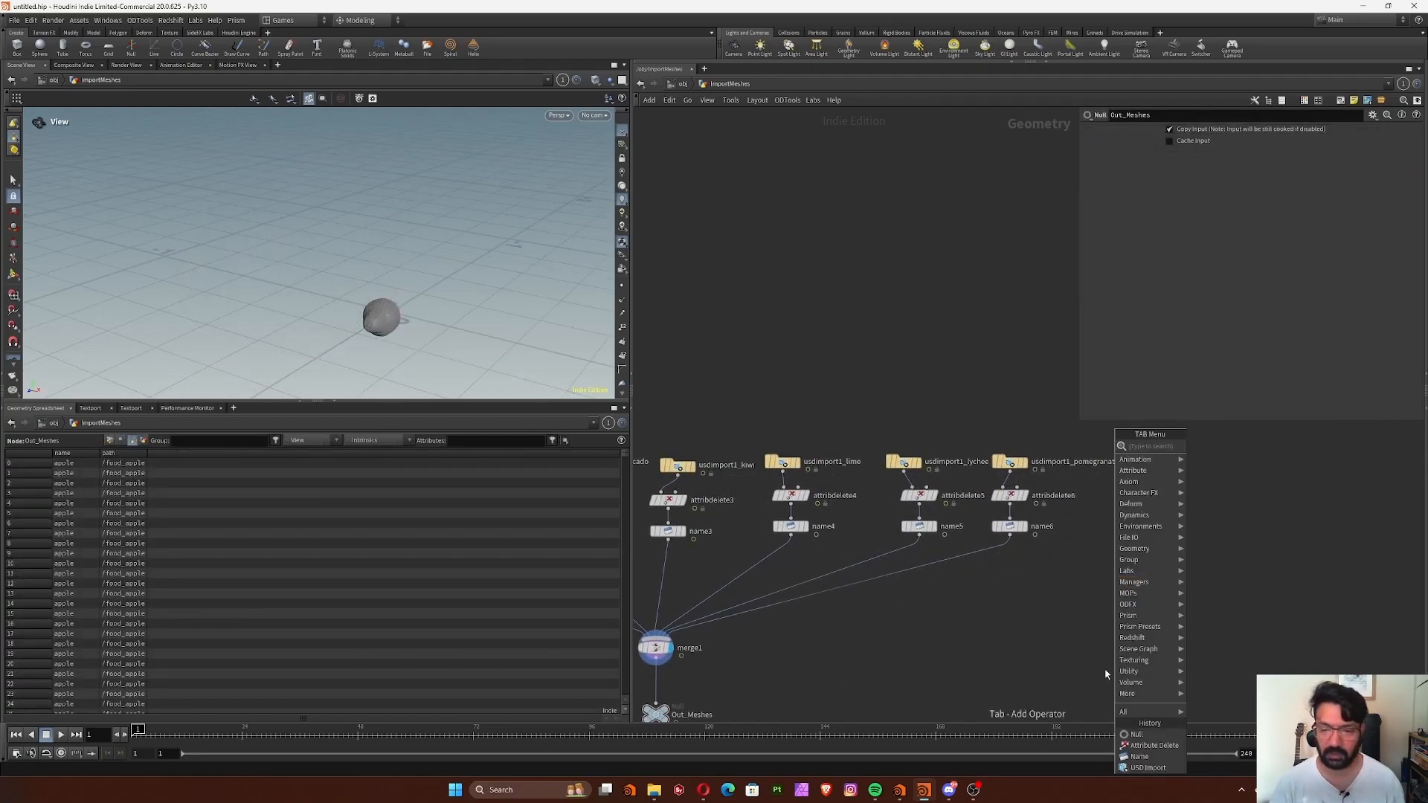
pyautogui.write('us')
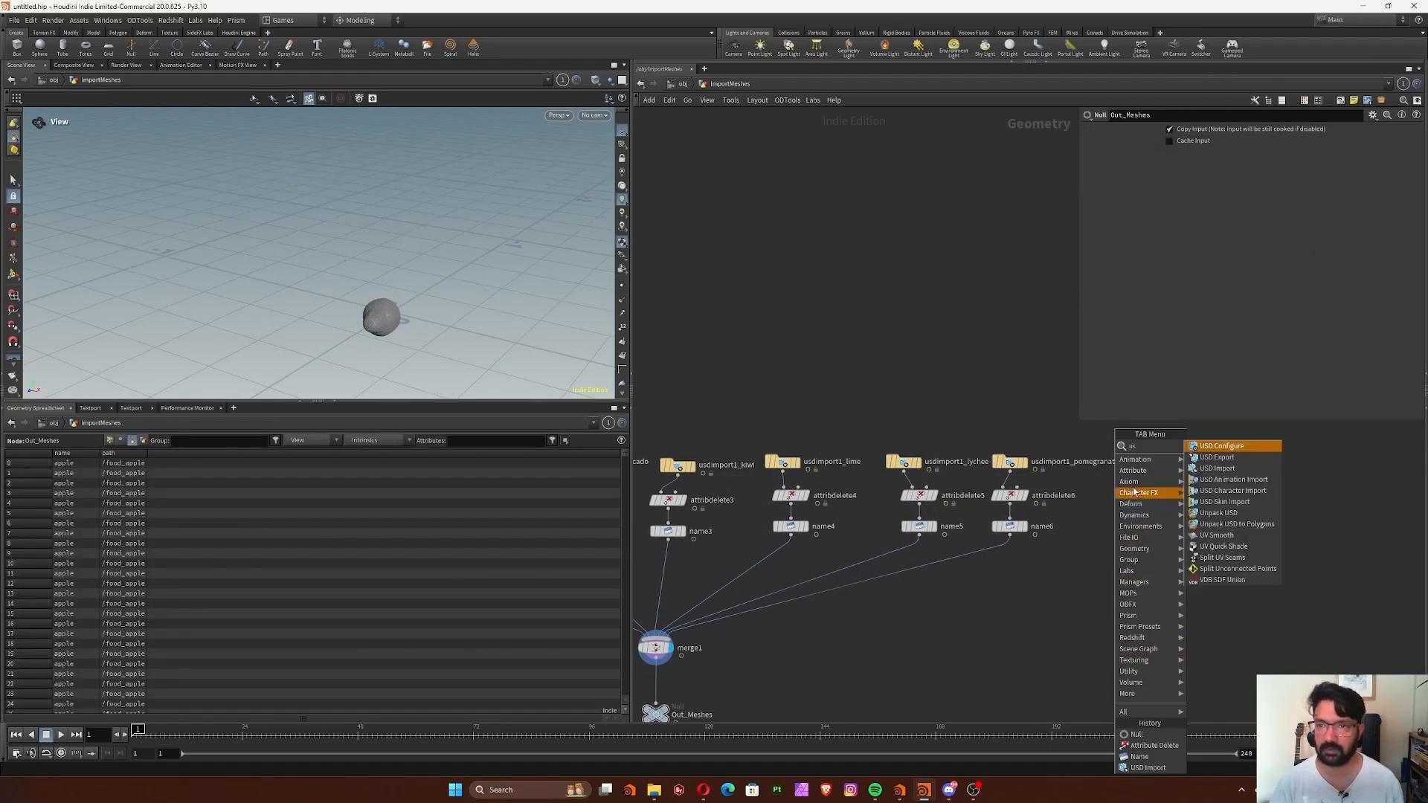
pyautogui.press('Down')
pyautogui.press('Down')
pyautogui.press('Return')
pyautogui.click(1166, 527)
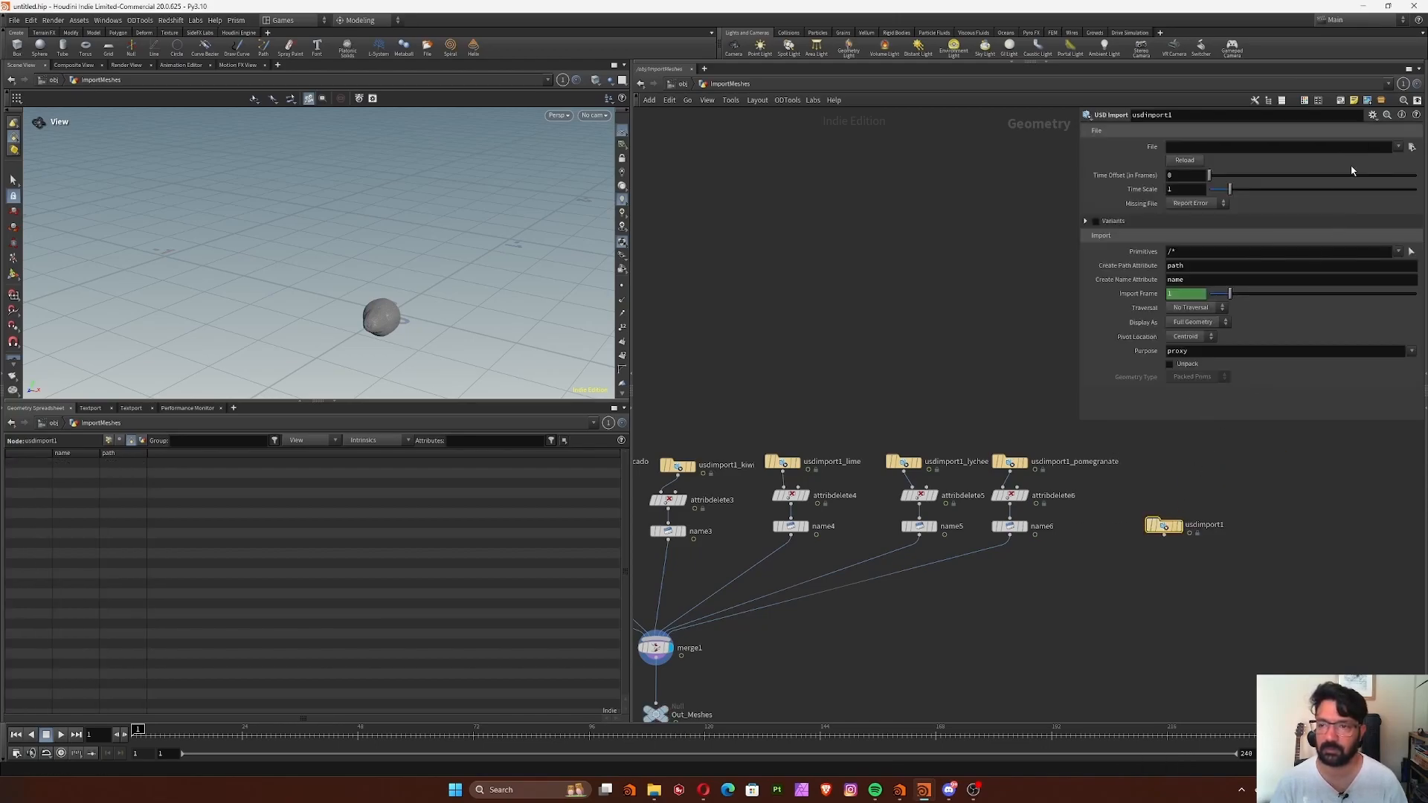
# Load the wooden_bucket_02_4k.usdc asset from ASSETS/GEO into the new import node and display it in the viewport.
pyautogui.click(1412, 146)
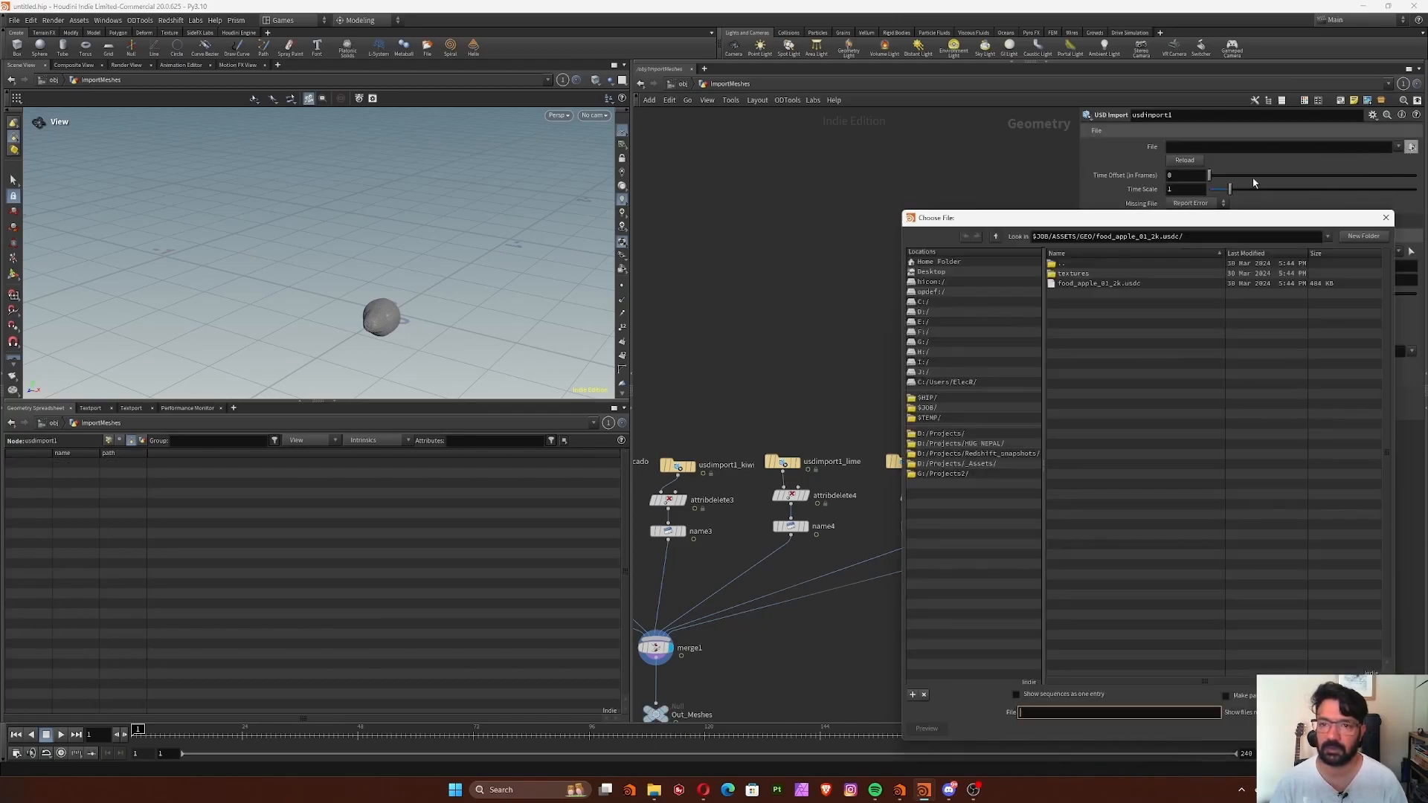
pyautogui.doubleClick(1082, 265)
pyautogui.doubleClick(1082, 264)
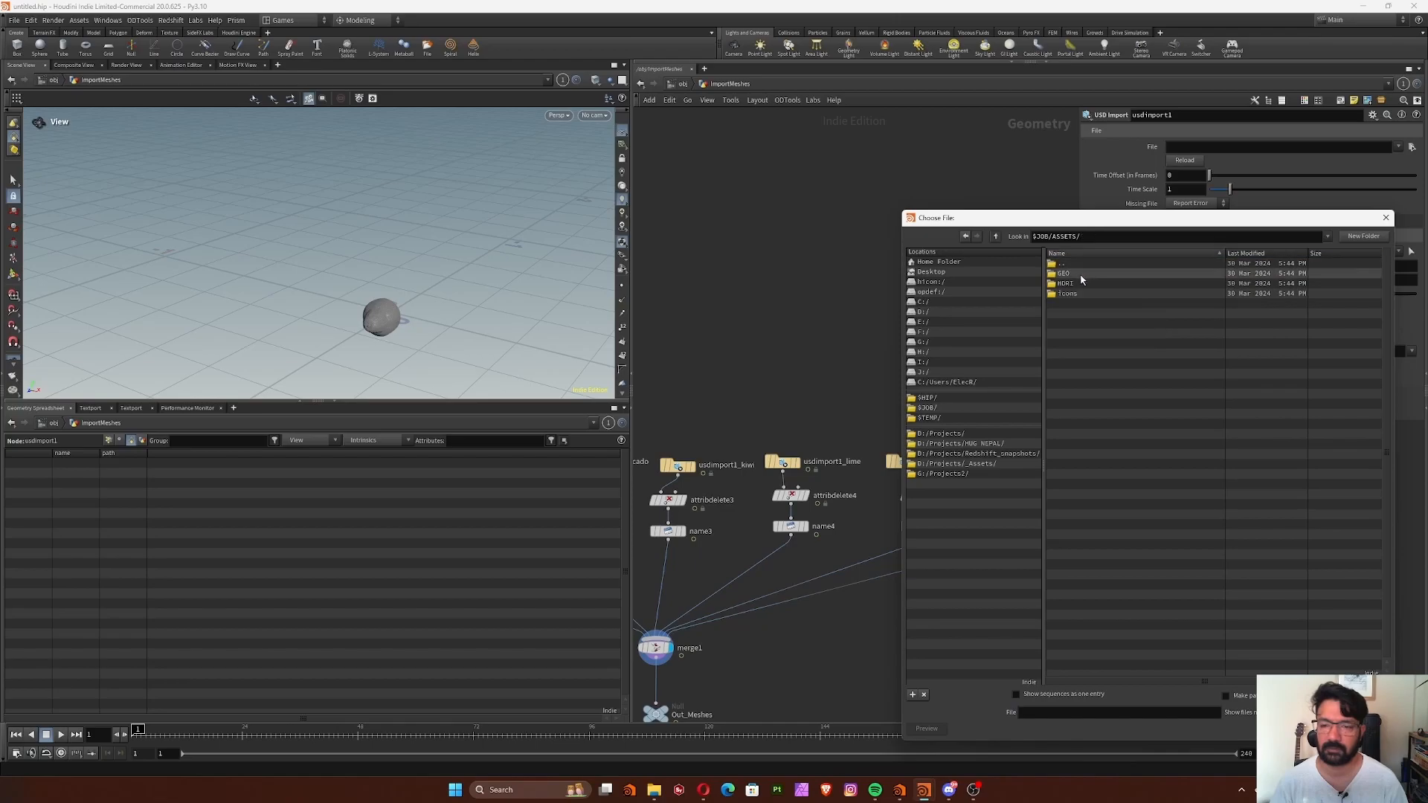
pyautogui.doubleClick(1081, 275)
pyautogui.doubleClick(1111, 344)
pyautogui.click(1103, 284)
pyautogui.doubleClick(1102, 284)
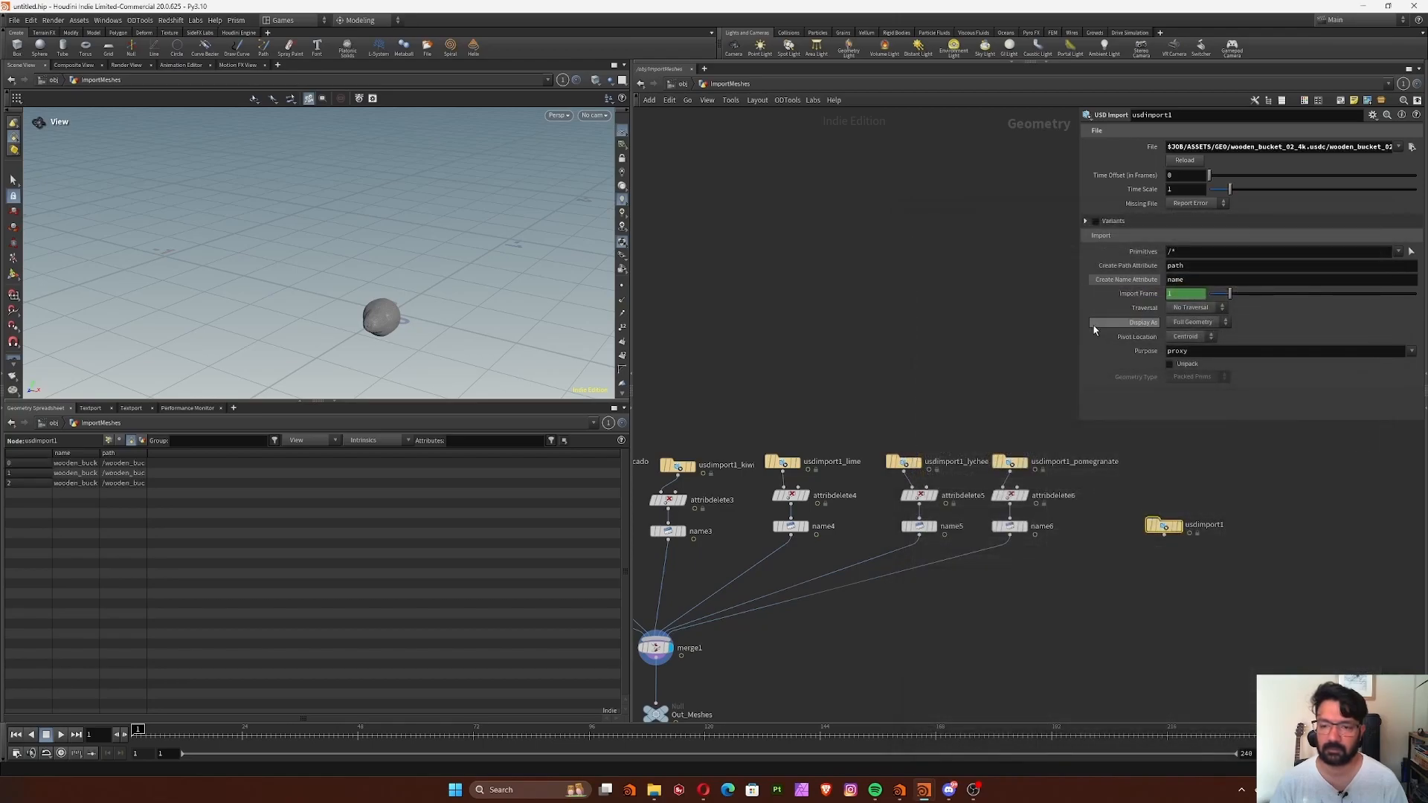
pyautogui.click(1181, 528)
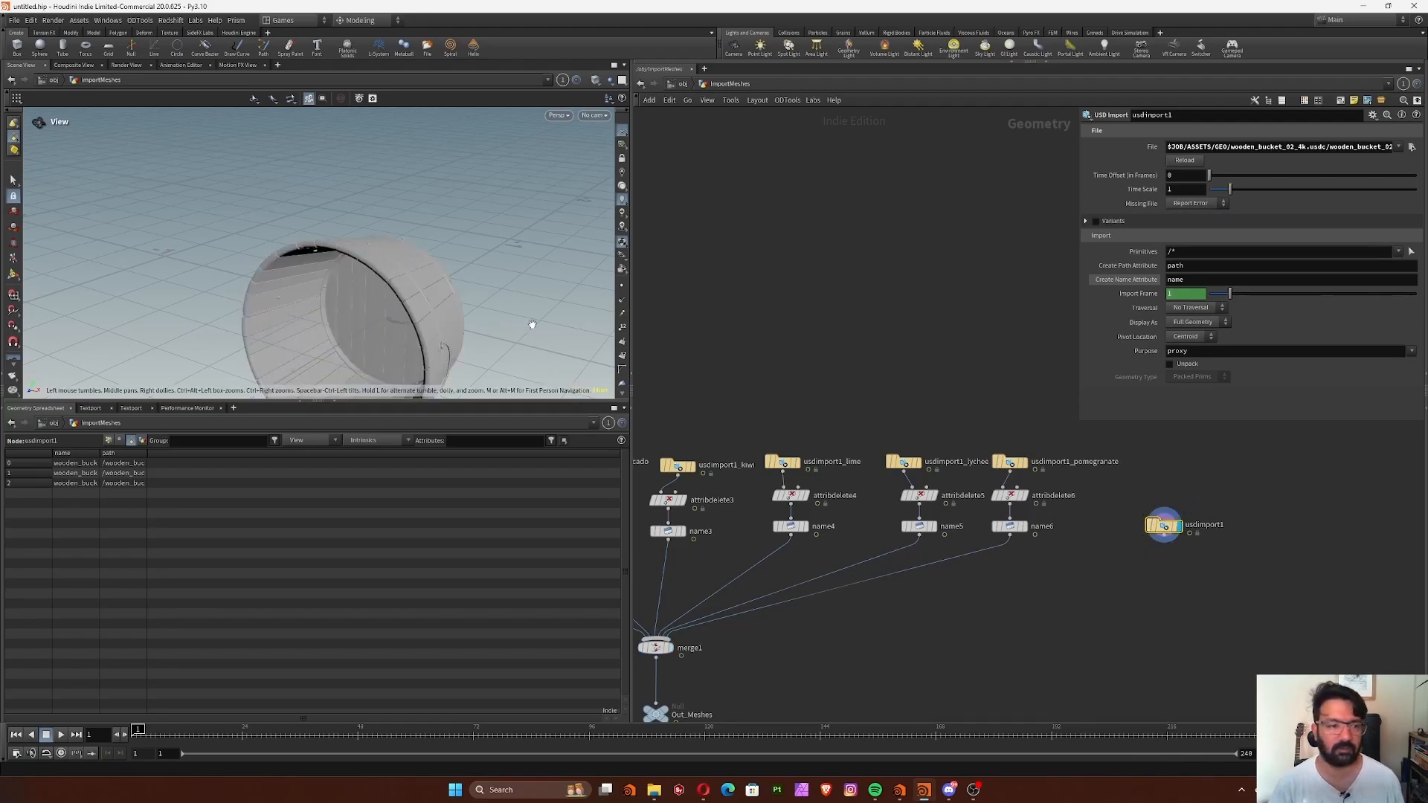
# Add a Transform node below the bucket's USD Import node and wire the import into it.
pyautogui.scroll(-5, 500, 284)
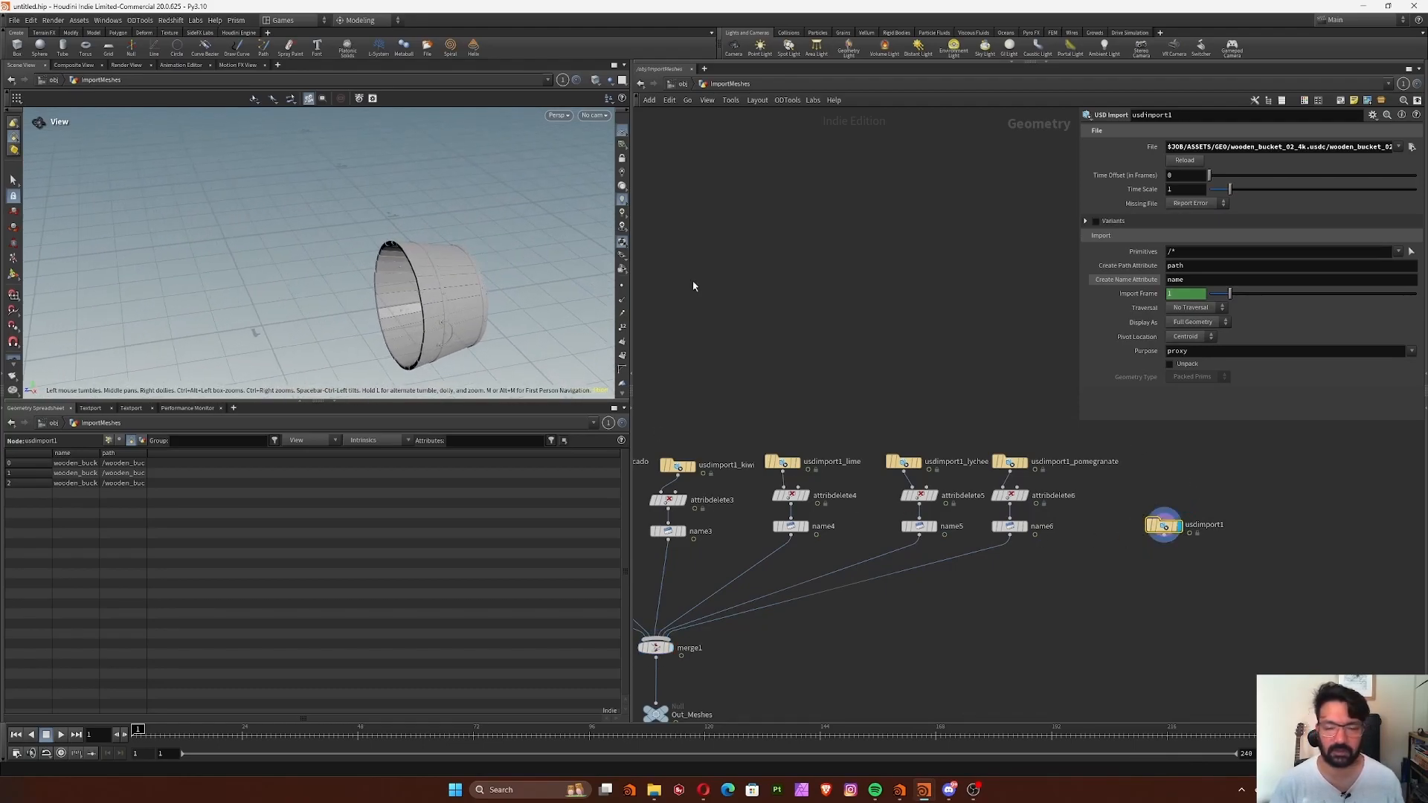
pyautogui.press('Tab')
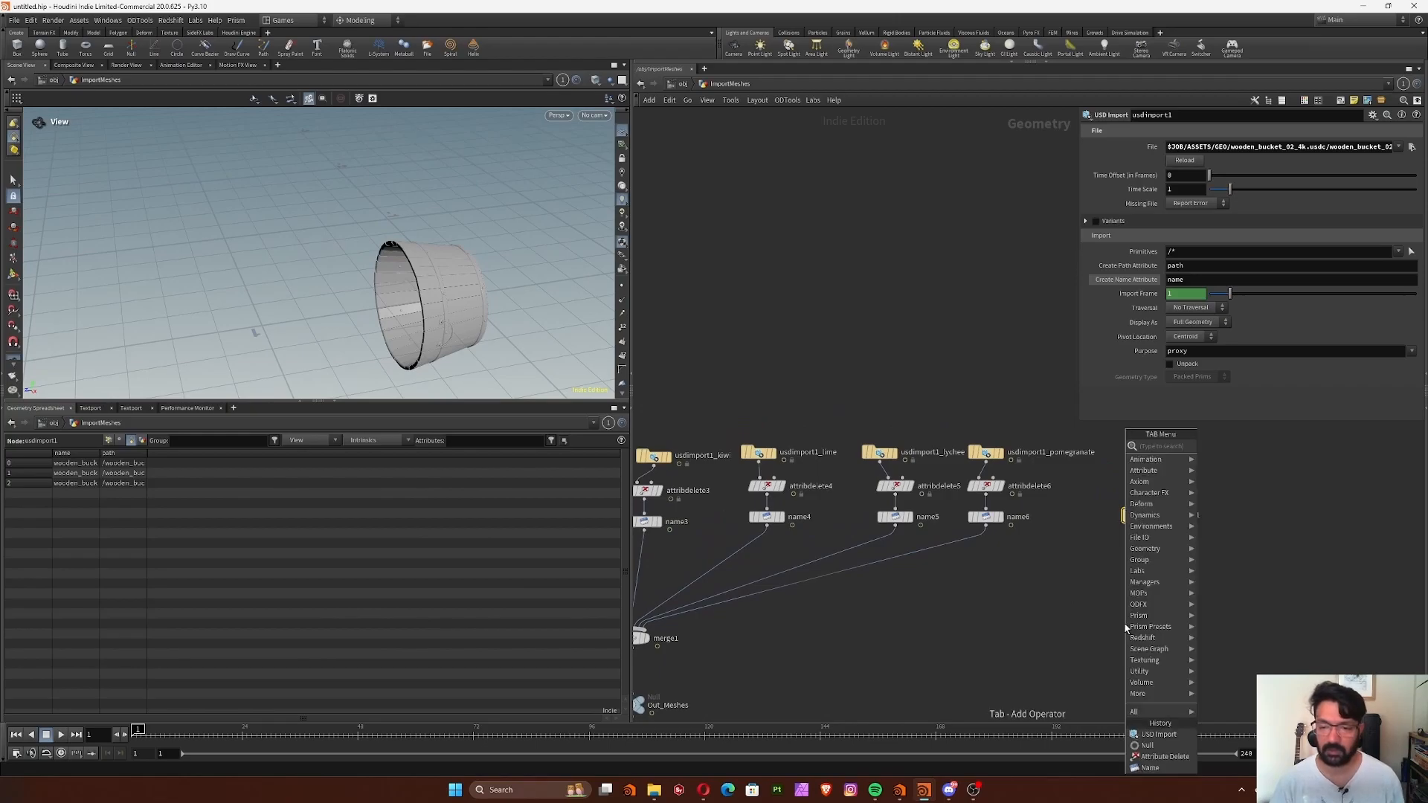
pyautogui.write('tra')
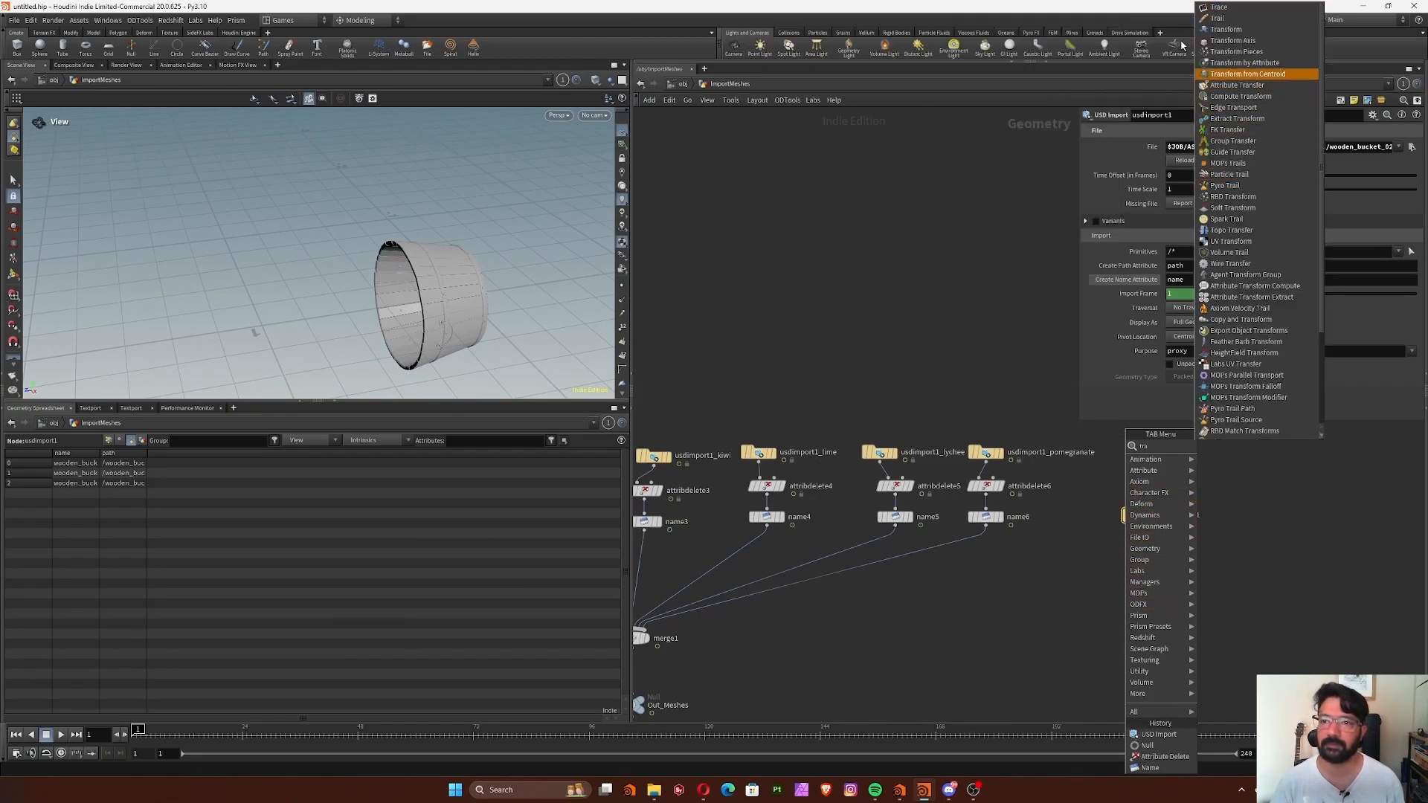
pyautogui.click(1207, 29)
pyautogui.click(1151, 604)
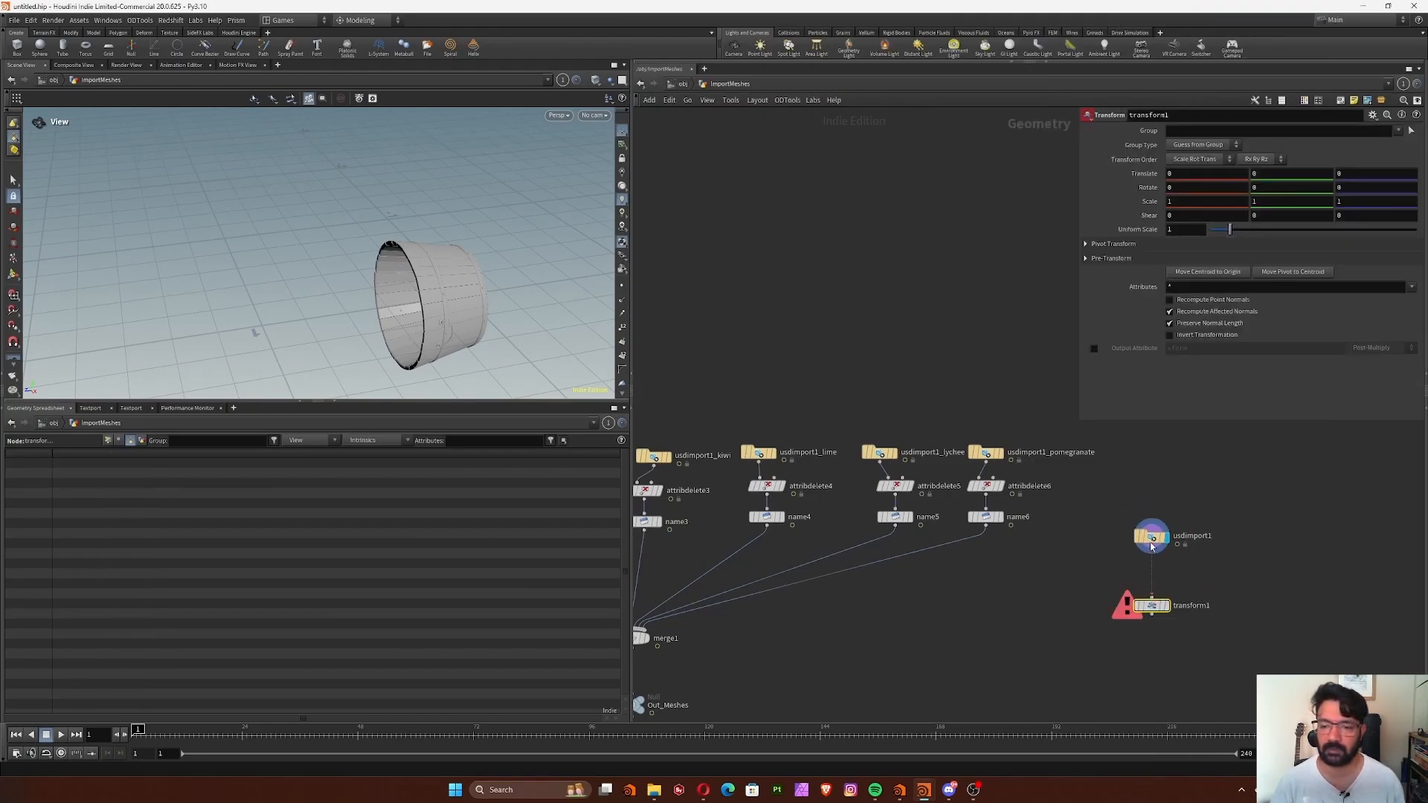
pyautogui.moveTo(1144, 524); pyautogui.dragTo(1151, 598)
# Set the bucket Transform's X rotation to -90 and display that node in the viewport.
pyautogui.click(1177, 187)
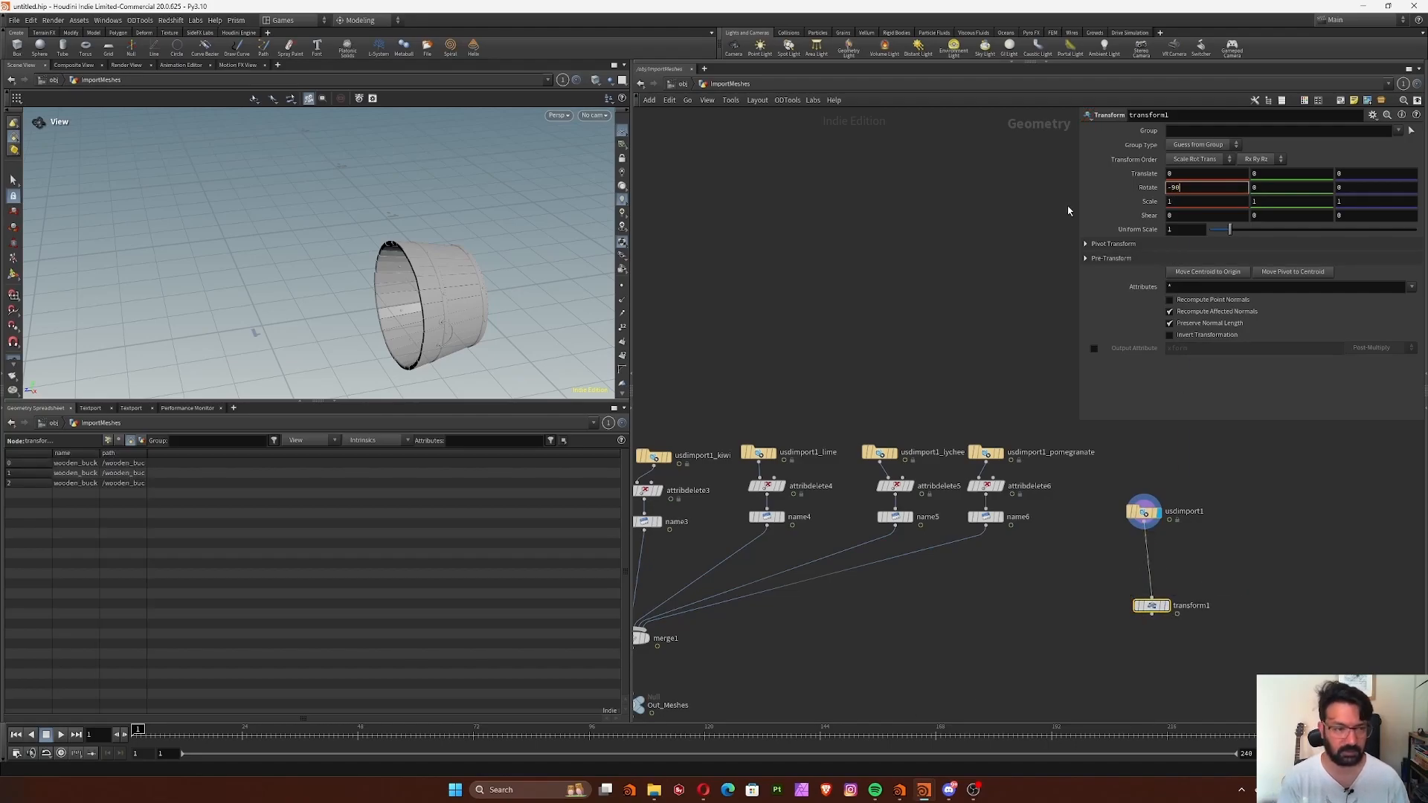
pyautogui.press('Return')
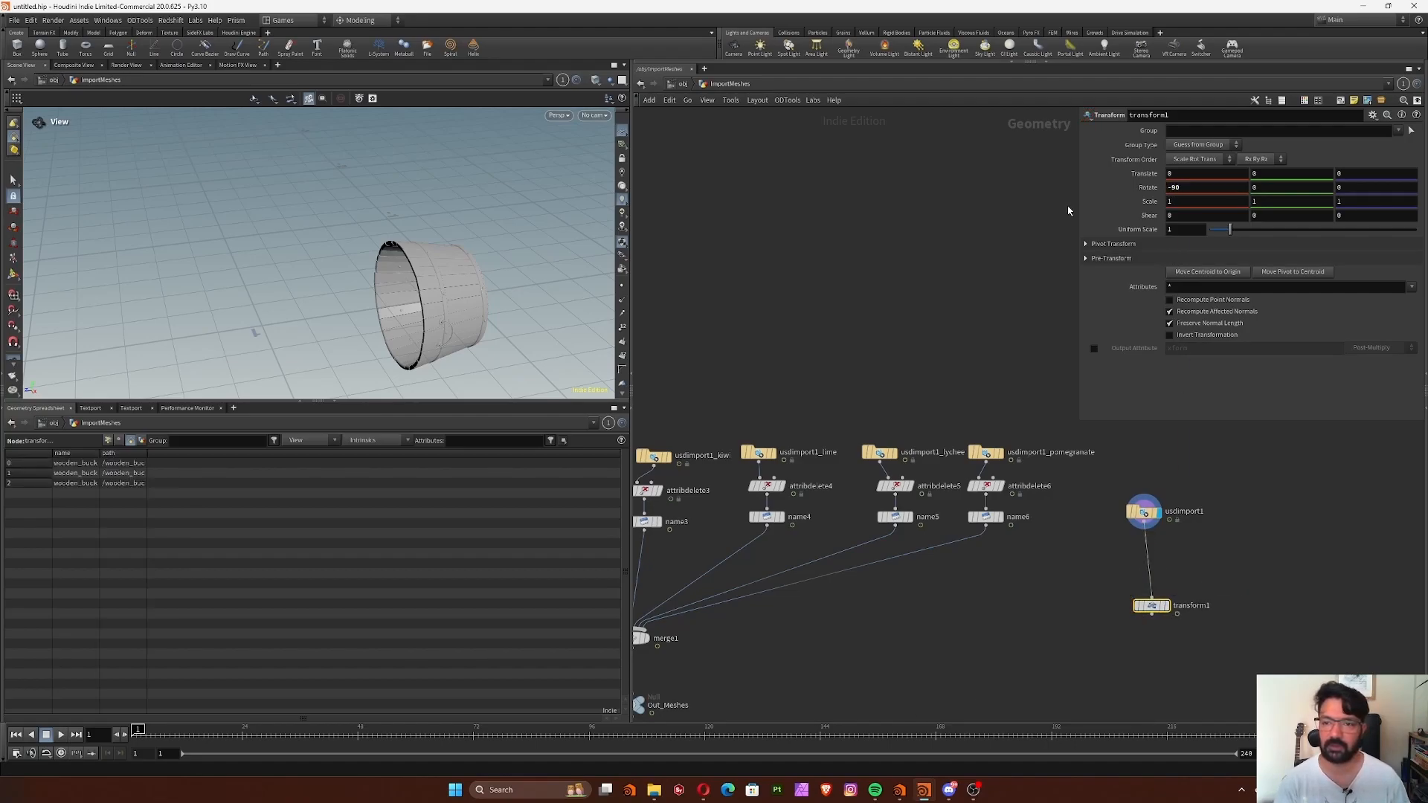
pyautogui.click(1167, 604)
pyautogui.moveTo(1150, 600); pyautogui.dragTo(1137, 598)
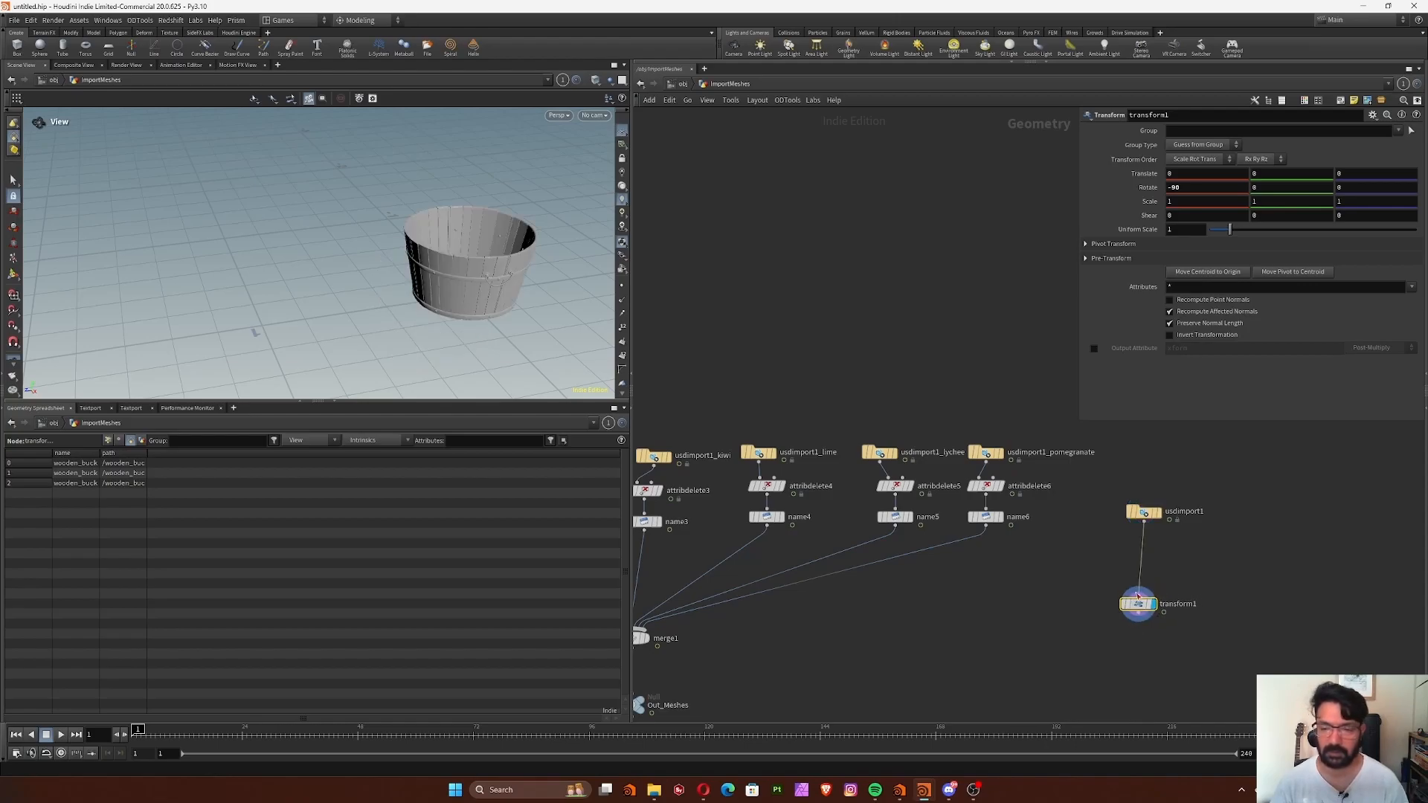
# Unpack the bucket's USD import to Polygons, choose its purpose from the presets, and line up the Transform beneath it.
pyautogui.click(1144, 512)
pyautogui.click(1193, 364)
pyautogui.click(1195, 377)
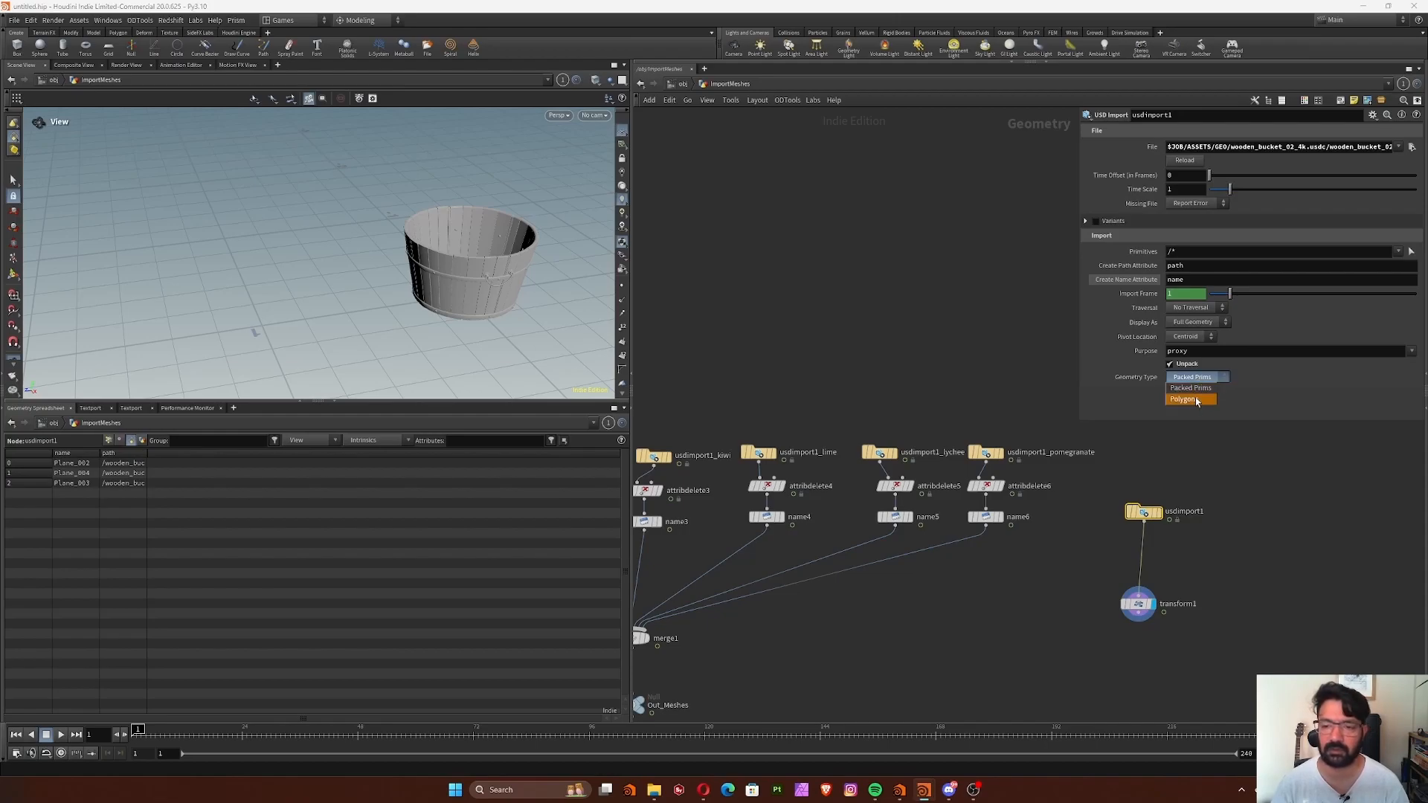
pyautogui.click(1194, 399)
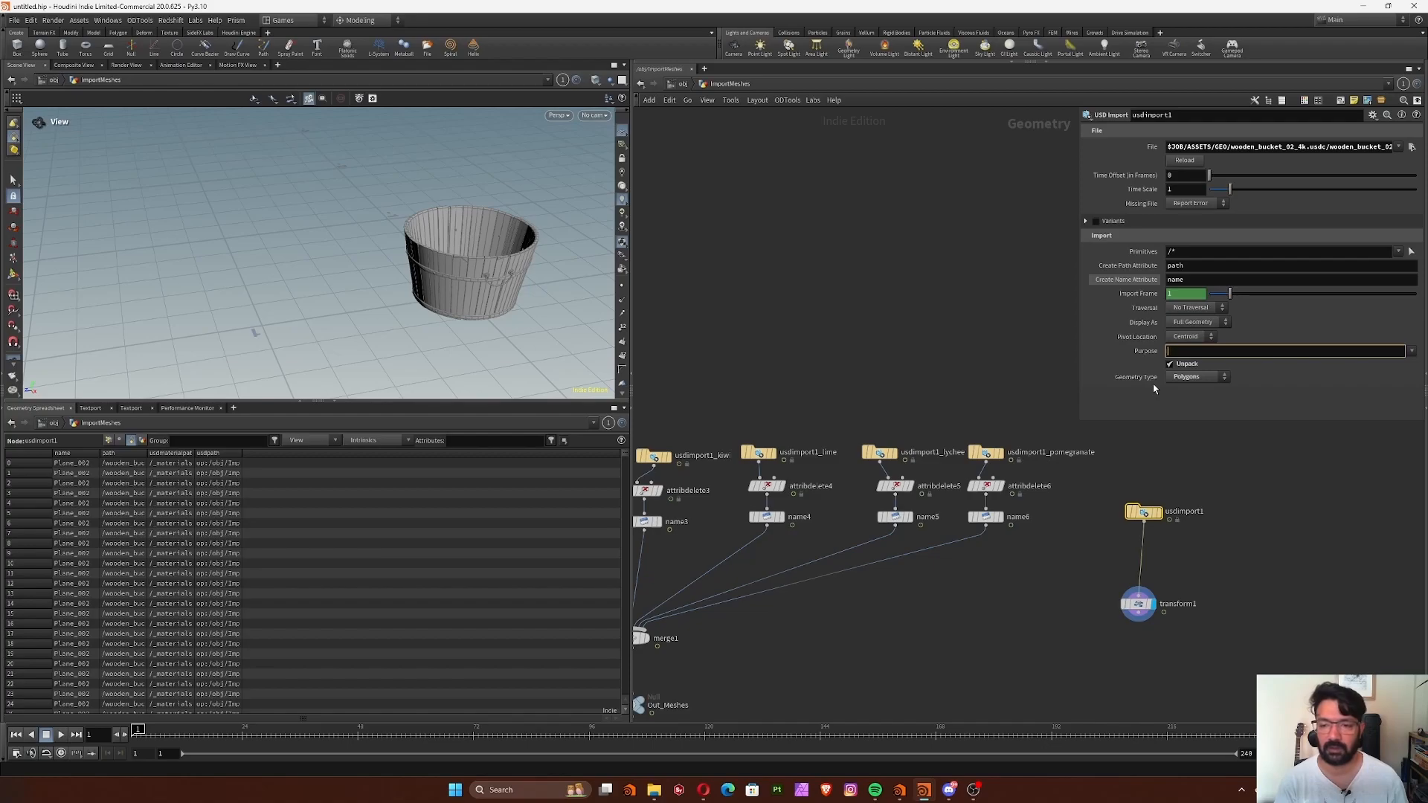
pyautogui.click(1411, 351)
pyautogui.click(1404, 378)
pyautogui.moveTo(1139, 606); pyautogui.dragTo(1145, 569)
# Set the bucket Transform's uniform scale to 2.
pyautogui.moveTo(519, 299); pyautogui.dragTo(406, 346)
pyautogui.moveTo(540, 341); pyautogui.dragTo(447, 258)
pyautogui.moveTo(460, 271); pyautogui.dragTo(436, 328, button='middle')
pyautogui.moveTo(436, 328); pyautogui.dragTo(488, 267, button='right')
pyautogui.moveTo(488, 267); pyautogui.dragTo(419, 309, button='middle')
pyautogui.click(1142, 569)
pyautogui.moveTo(1231, 232); pyautogui.dragTo(1247, 235)
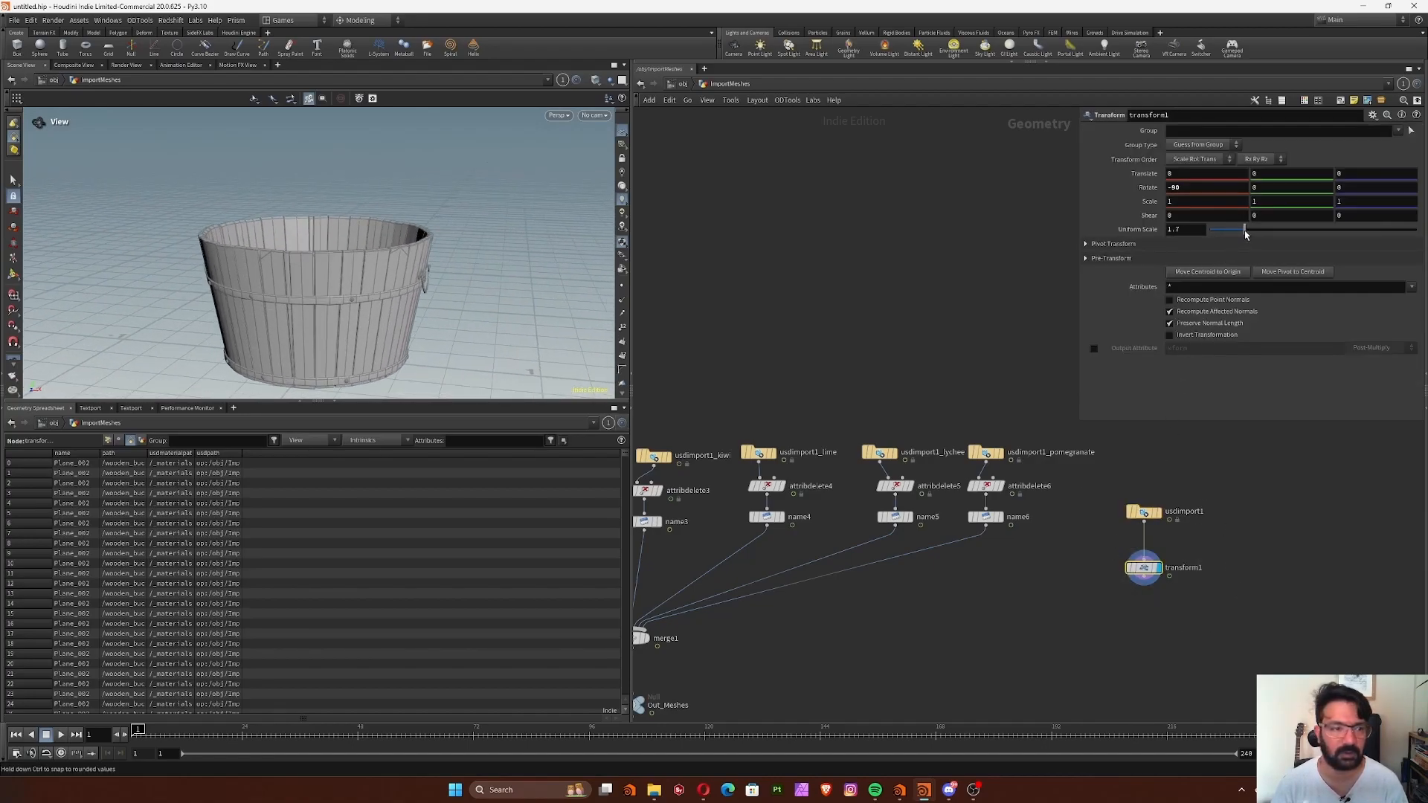
pyautogui.click(1184, 229)
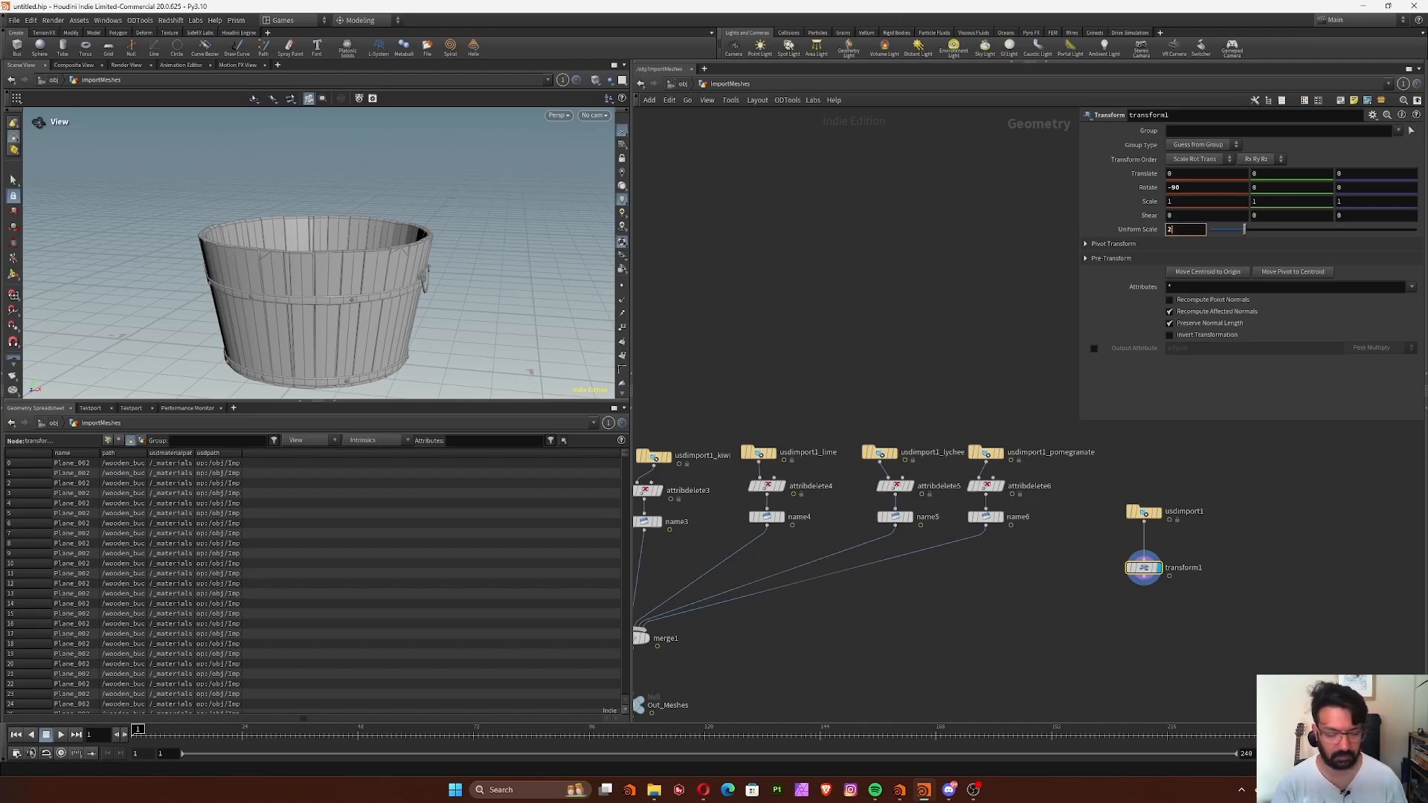
pyautogui.write('2')
pyautogui.press('Return')
# Enlarge the viewport and examine the scaled bucket's rim, interior and sides from several angles.
pyautogui.moveTo(1135, 631)
pyautogui.mouseDown(button='middle')
pyautogui.moveTo(1134, 572)
pyautogui.moveTo(1148, 612)
pyautogui.mouseUp(button='middle')
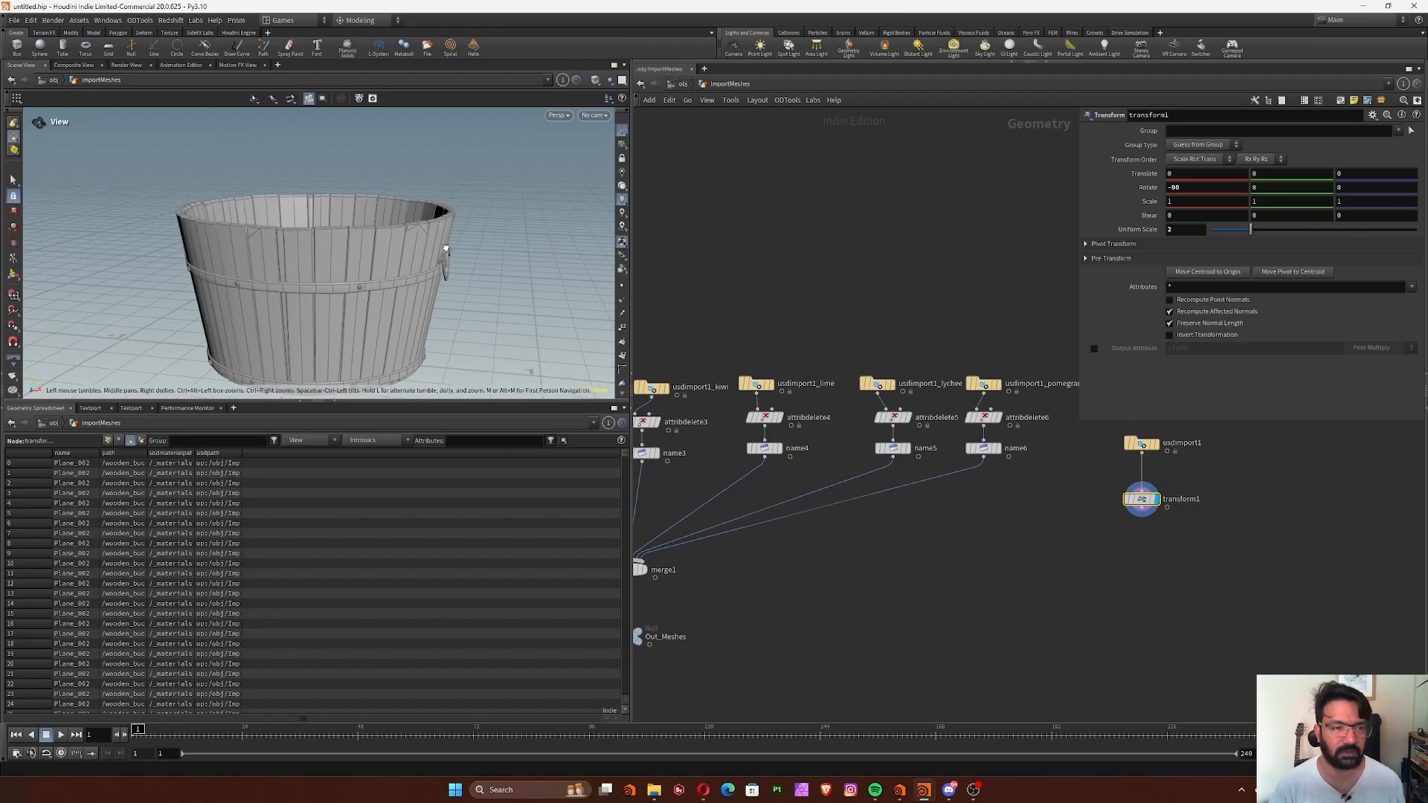
pyautogui.moveTo(448, 243); pyautogui.dragTo(398, 272)
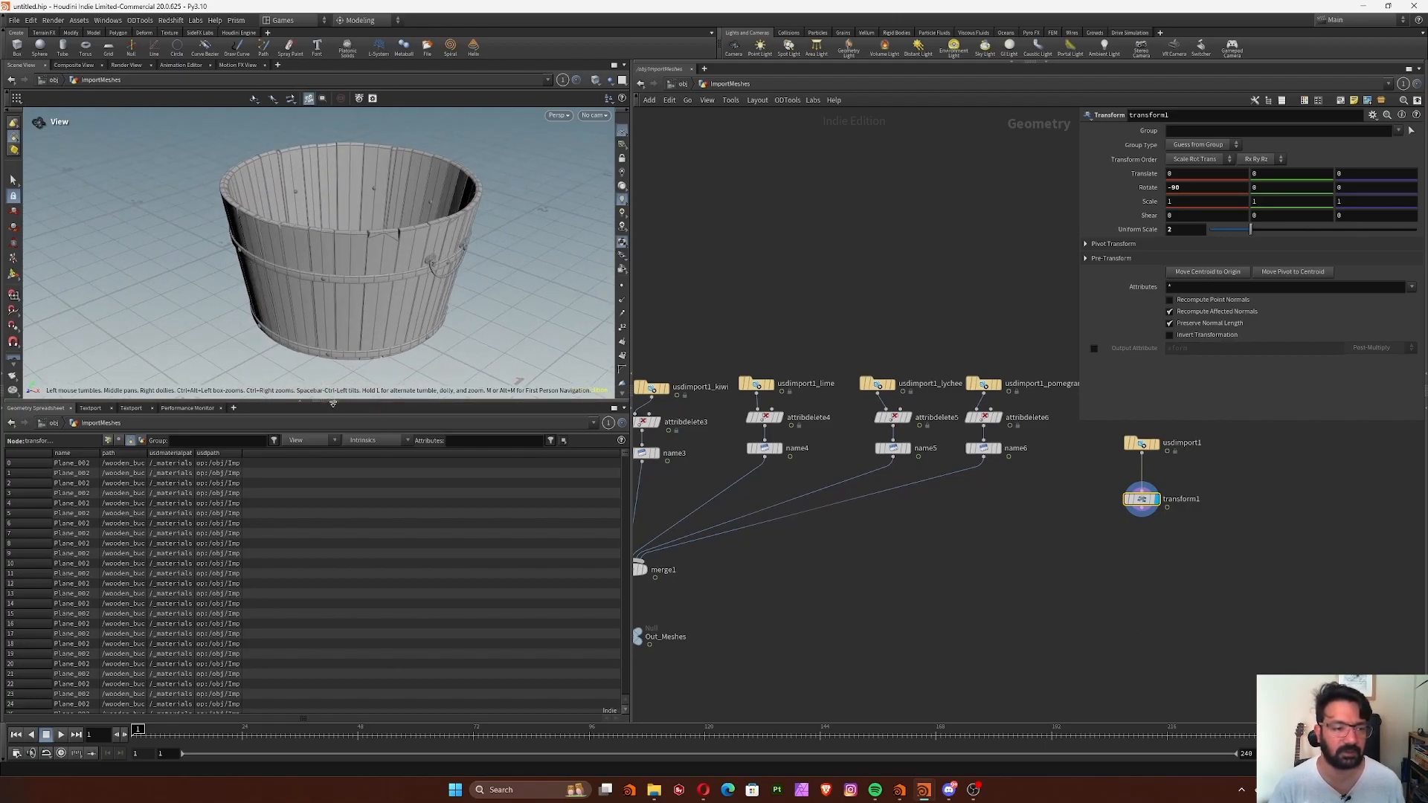
pyautogui.click(332, 403)
pyautogui.scroll(8, 331, 402)
pyautogui.moveTo(330, 399); pyautogui.dragTo(328, 428)
pyautogui.moveTo(328, 429); pyautogui.dragTo(408, 421, button='right')
pyautogui.moveTo(408, 421); pyautogui.dragTo(265, 449)
pyautogui.moveTo(265, 449); pyautogui.dragTo(268, 398, button='right')
pyautogui.moveTo(268, 399); pyautogui.dragTo(376, 376)
pyautogui.moveTo(376, 376); pyautogui.dragTo(395, 408, button='right')
pyautogui.moveTo(395, 409); pyautogui.dragTo(399, 482)
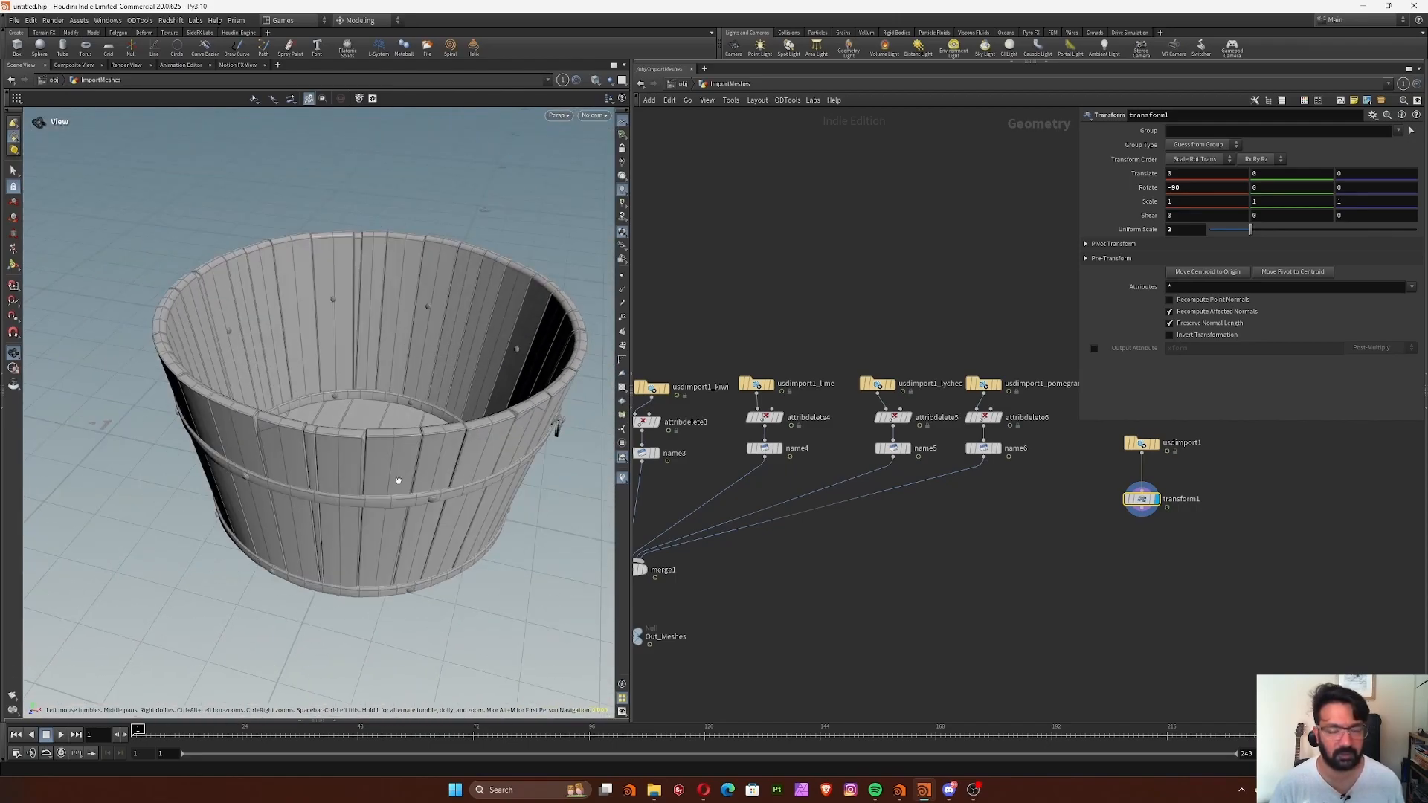
# Add a VDB from Polygons node fed by the bucket's Transform and display it.
pyautogui.press('Tab')
pyautogui.write('vdbfro')
pyautogui.press('Down')
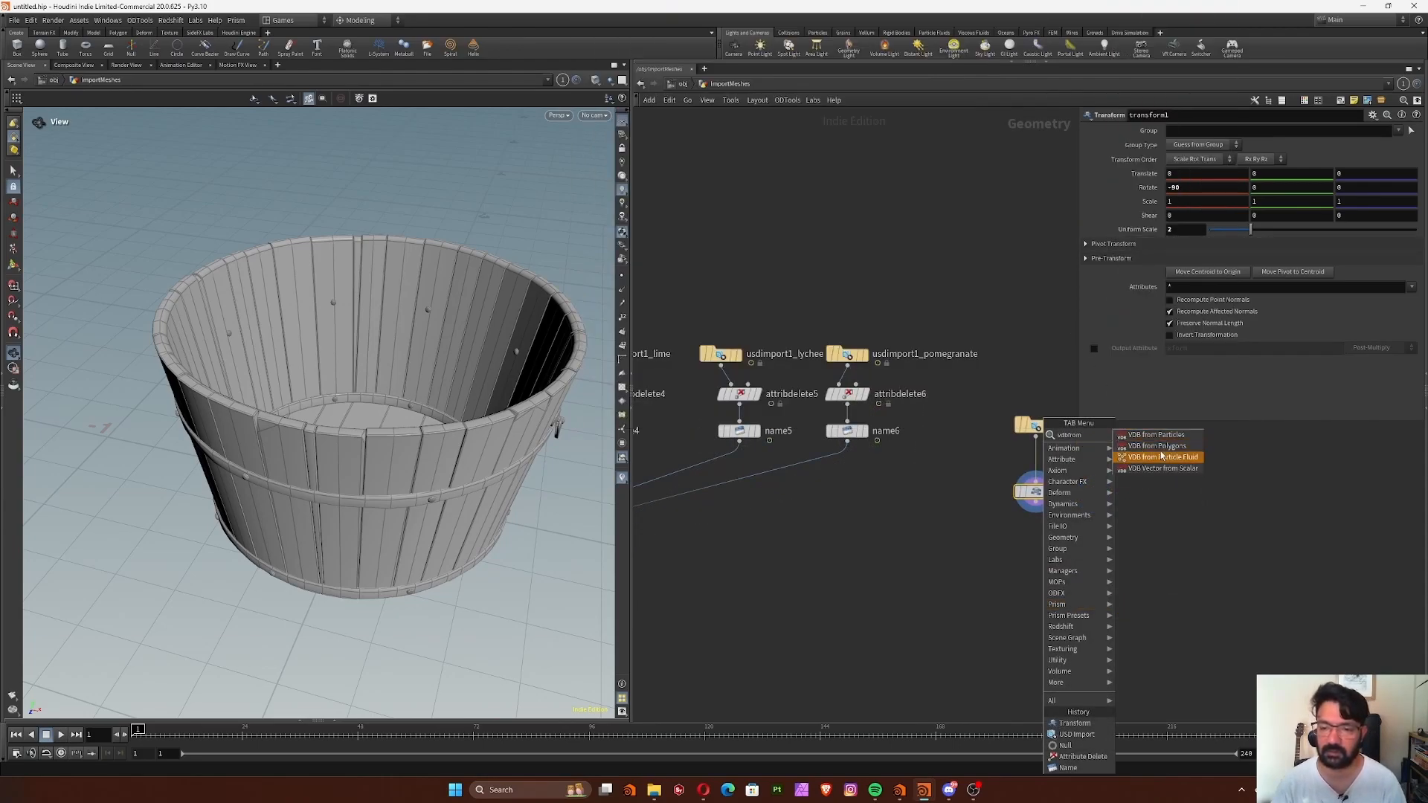
pyautogui.press('Return')
pyautogui.click(1042, 572)
pyautogui.moveTo(1036, 503); pyautogui.dragTo(1042, 563)
pyautogui.click(1063, 591)
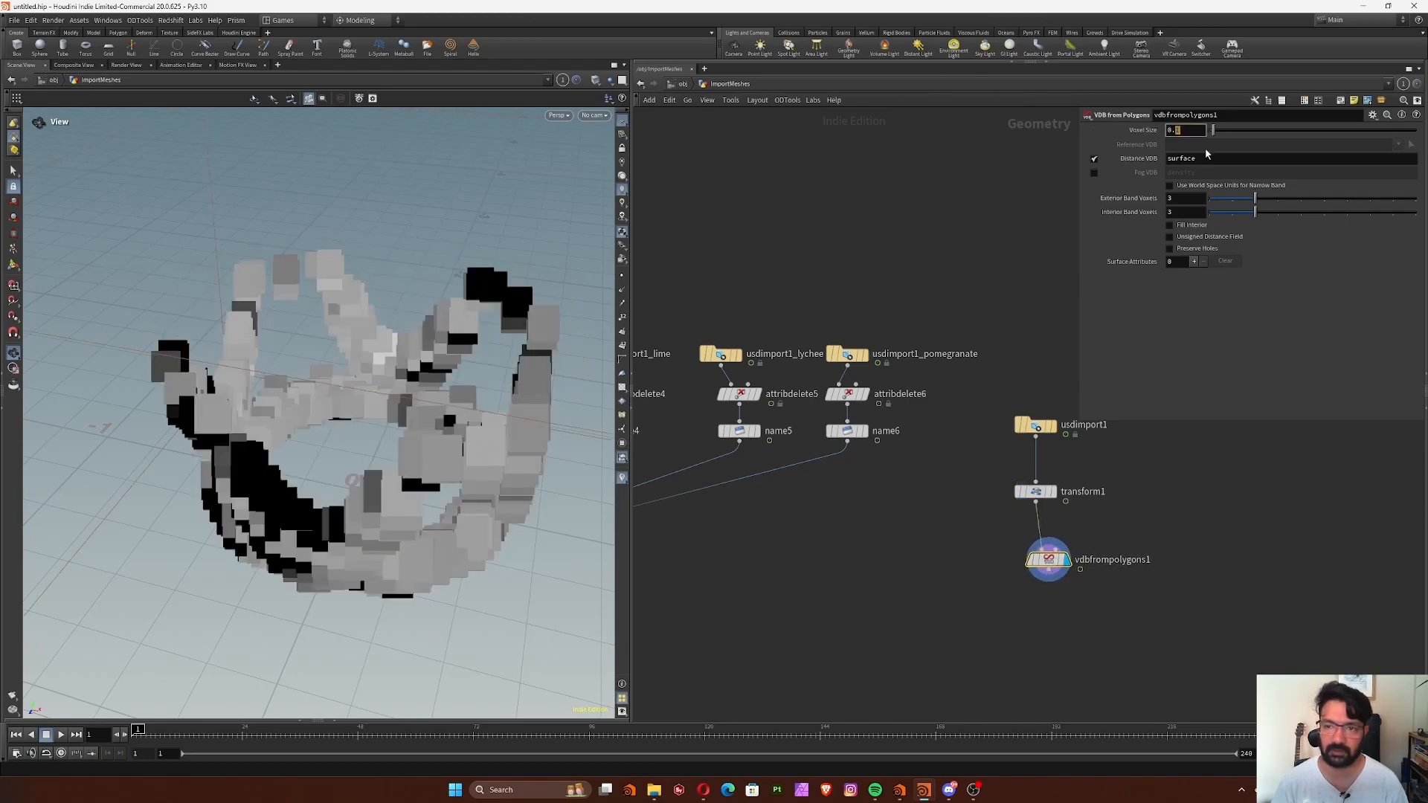
# Set the VDB from Polygons voxel size to 0.01.
pyautogui.write('0.01')
pyautogui.press('Return')
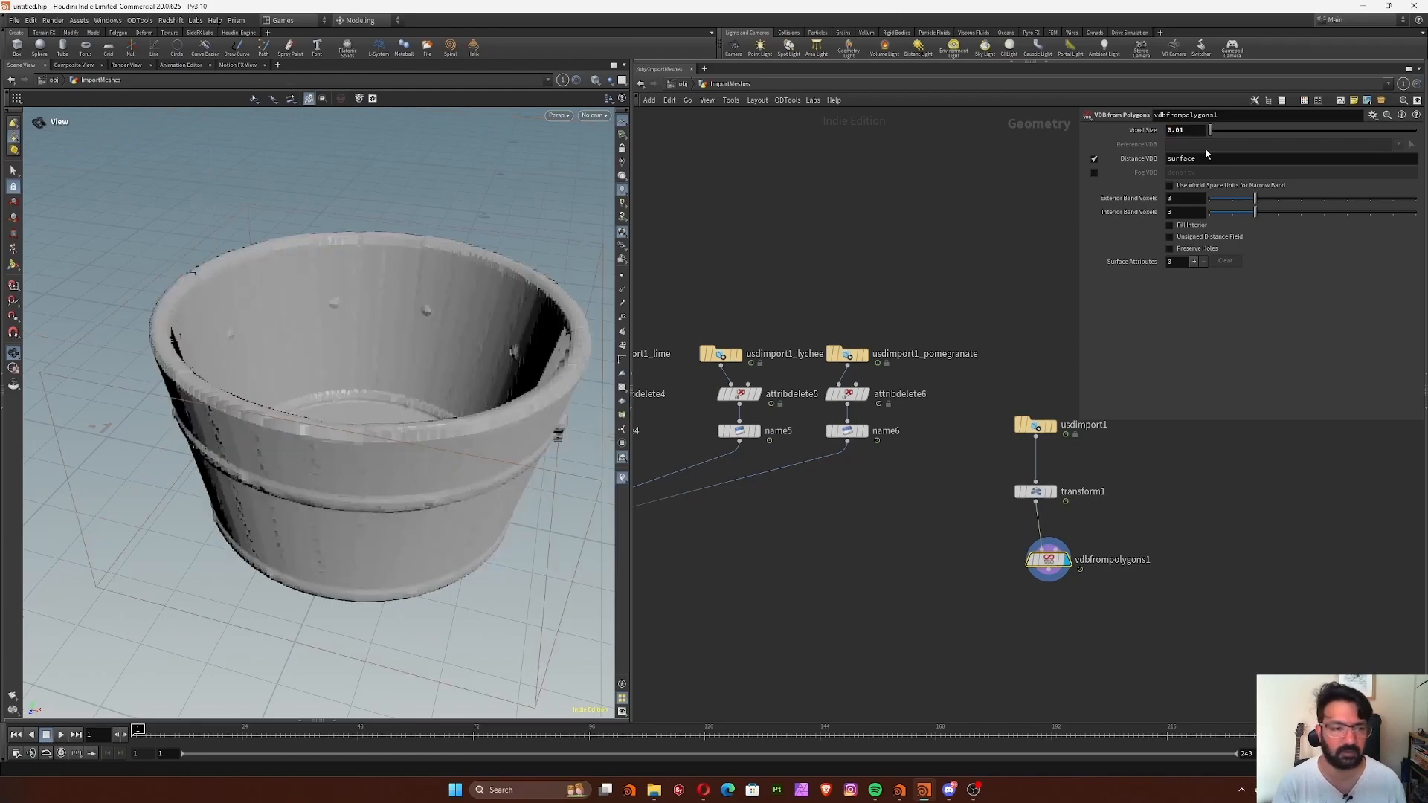
pyautogui.moveTo(414, 488); pyautogui.dragTo(465, 346)
# Add a Convert VDB node after the VDB from Polygons node and display its output.
pyautogui.moveTo(1179, 498); pyautogui.dragTo(1175, 469, button='middle')
pyautogui.press('Tab')
pyautogui.write('co')
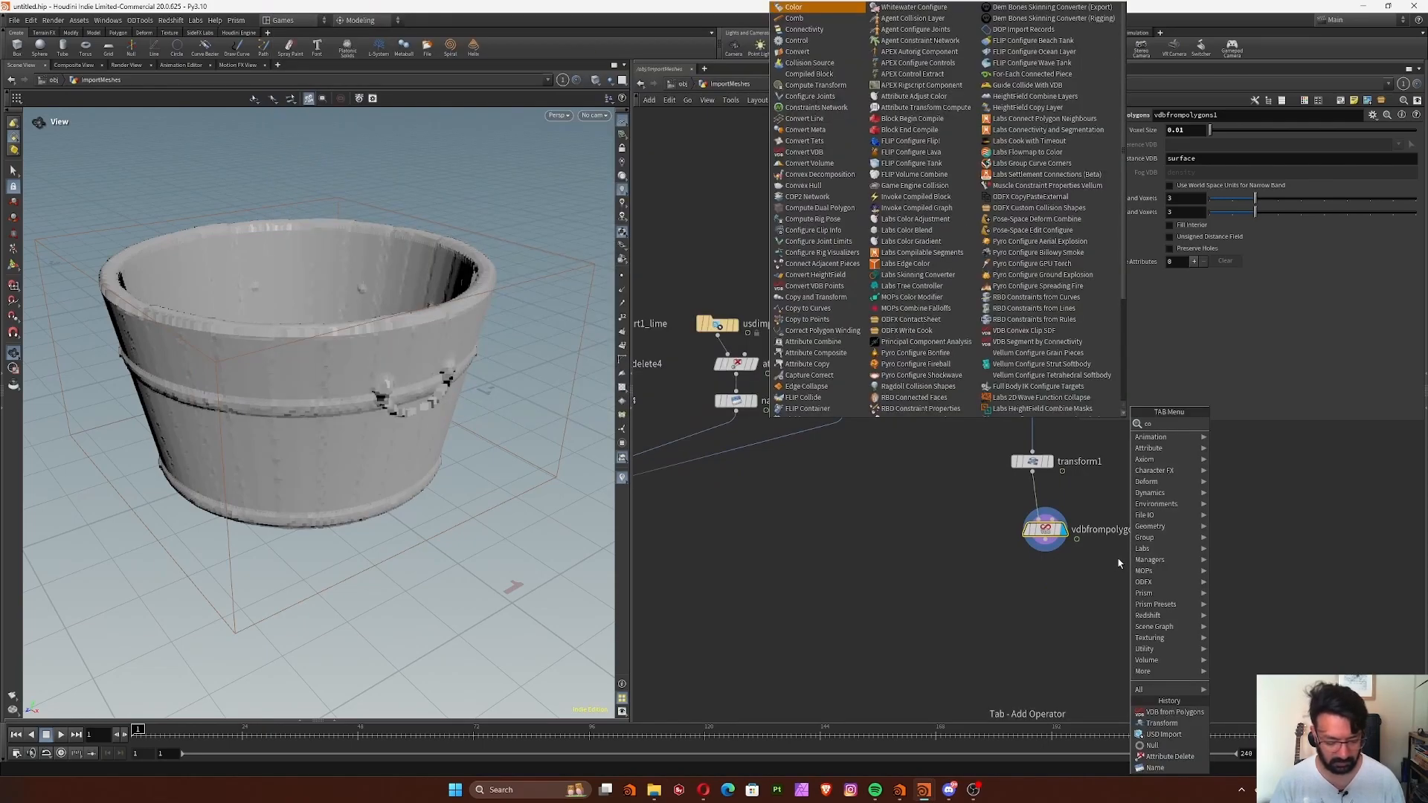
pyautogui.write('nvert')
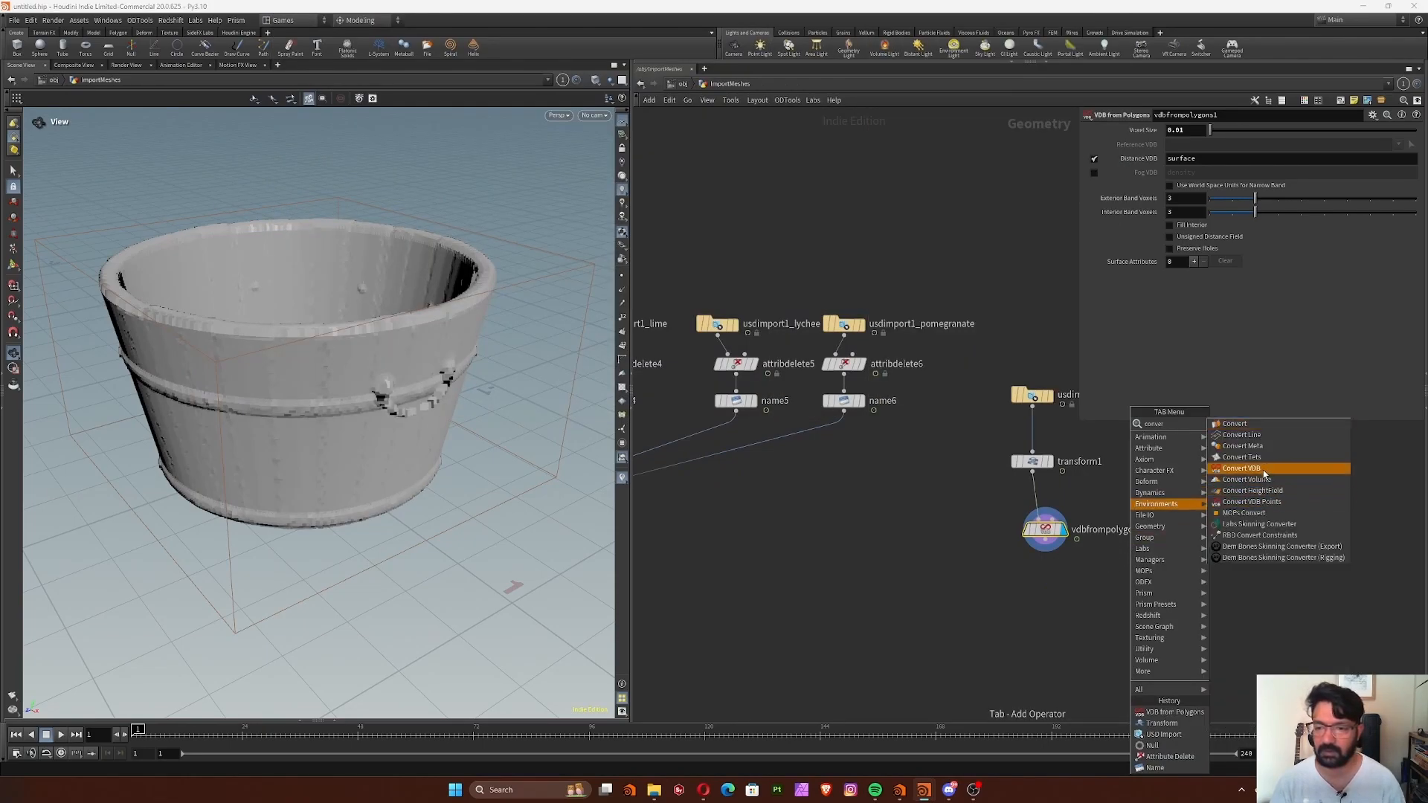
pyautogui.click(1263, 469)
pyautogui.click(1075, 632)
pyautogui.moveTo(1045, 529); pyautogui.dragTo(1067, 575)
pyautogui.click(1093, 629)
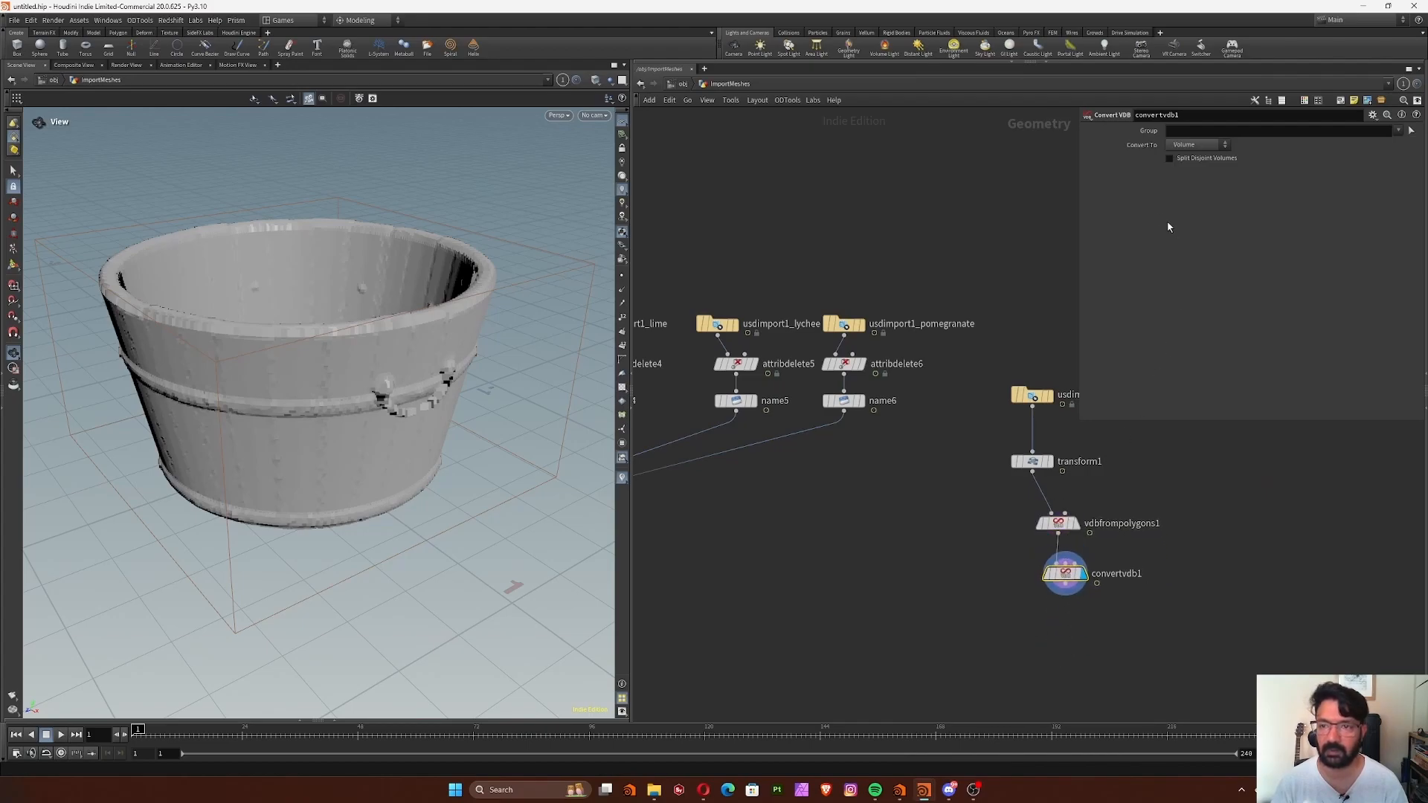
# Convert the bucket VDB to Polygons with an adaptivity of about 0.497.
pyautogui.click(1197, 144)
pyautogui.click(1192, 179)
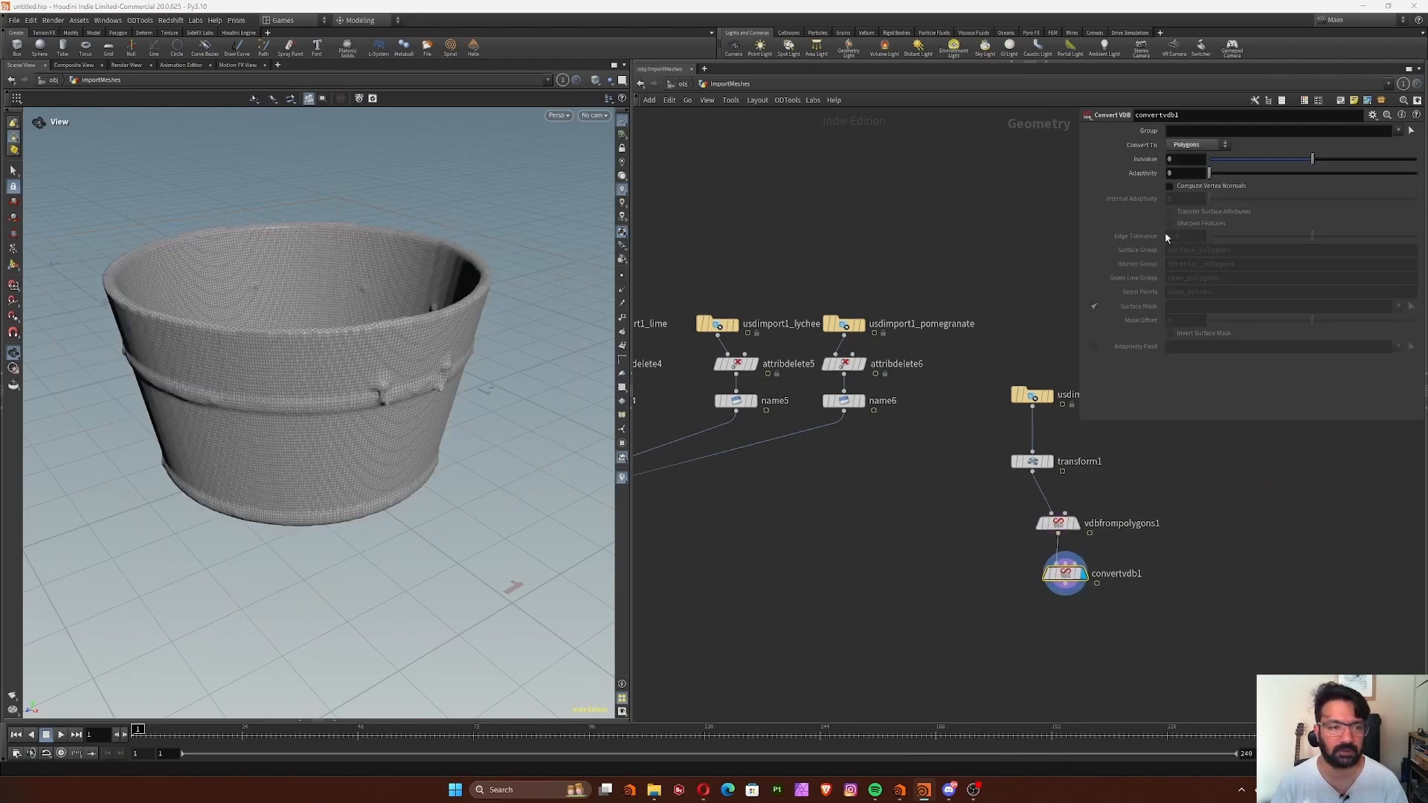
pyautogui.moveTo(1230, 179); pyautogui.dragTo(1262, 177)
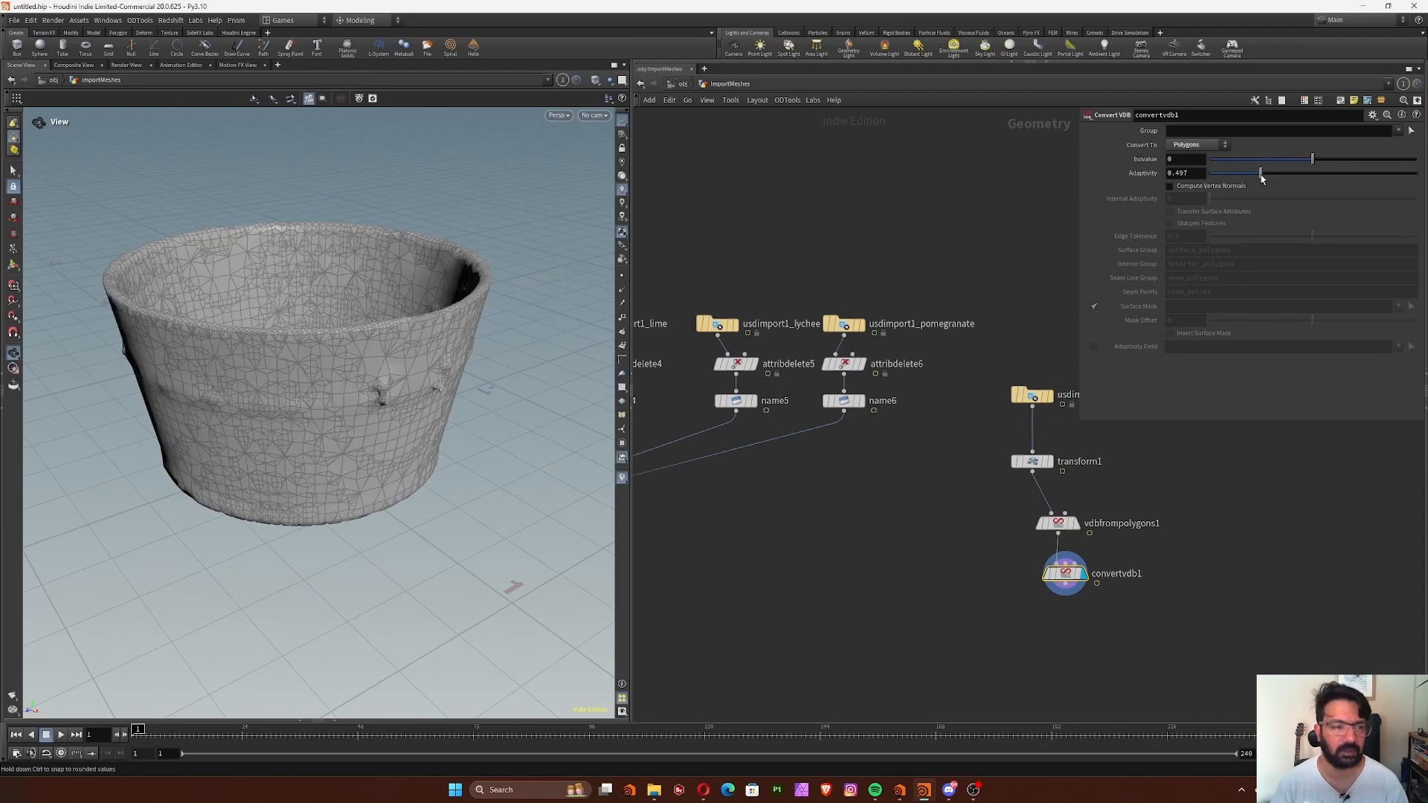
pyautogui.moveTo(528, 344); pyautogui.dragTo(595, 327)
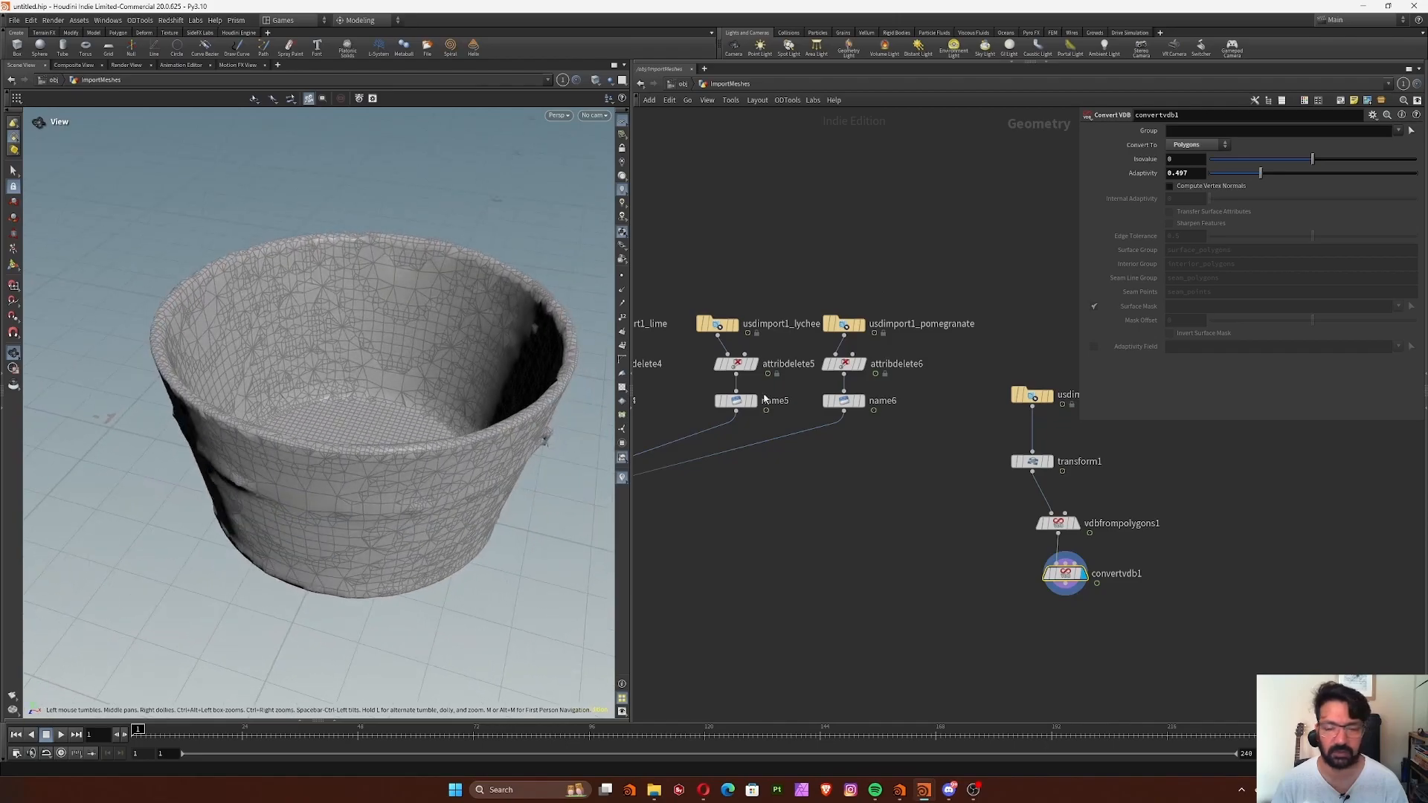
# Add two Null outputs, RenderBucket fed by the Transform and CollisionBucket fed by the Convert VDB node.
pyautogui.moveTo(1140, 509); pyautogui.dragTo(1154, 468, button='middle')
pyautogui.press('Tab')
pyautogui.write('null')
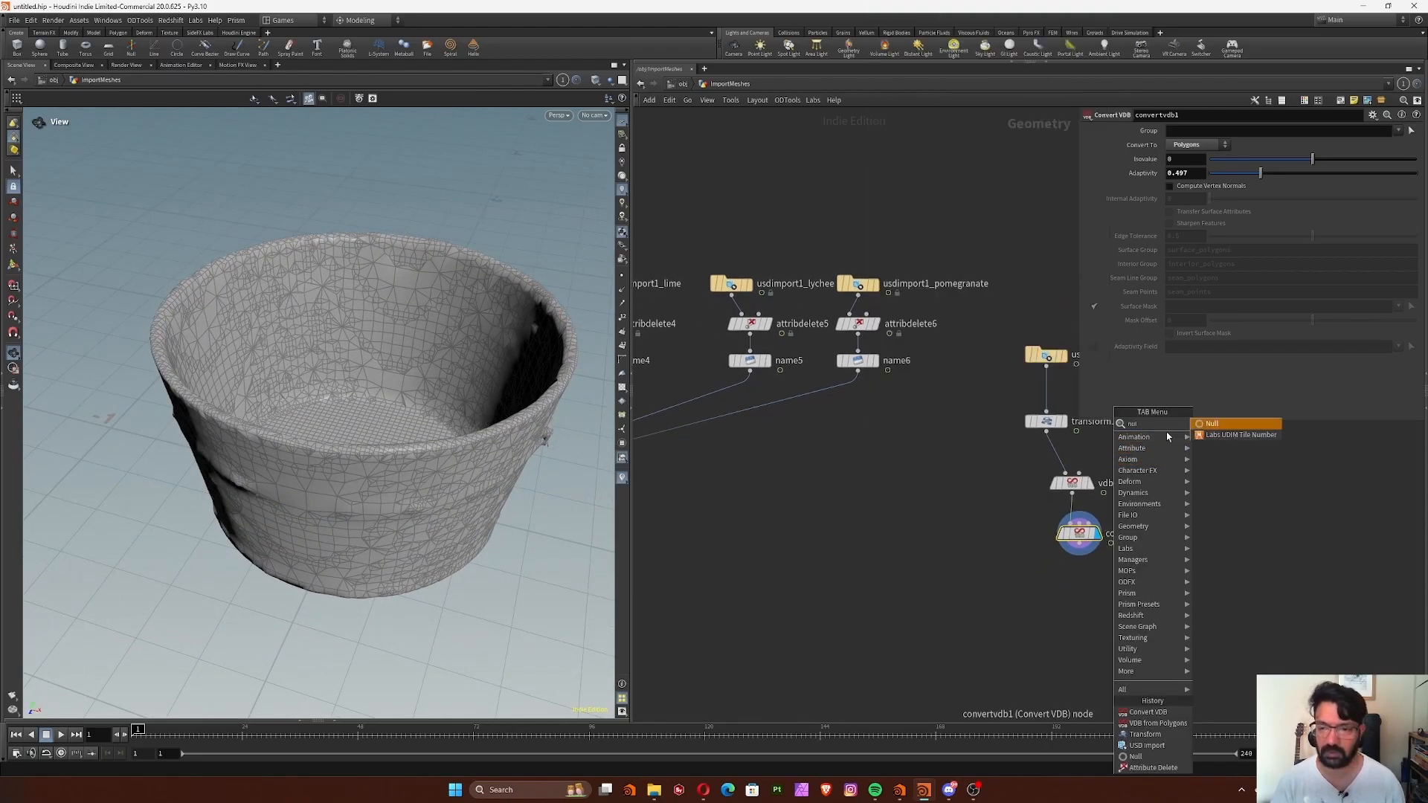
pyautogui.write('Rende')
pyautogui.write('r')
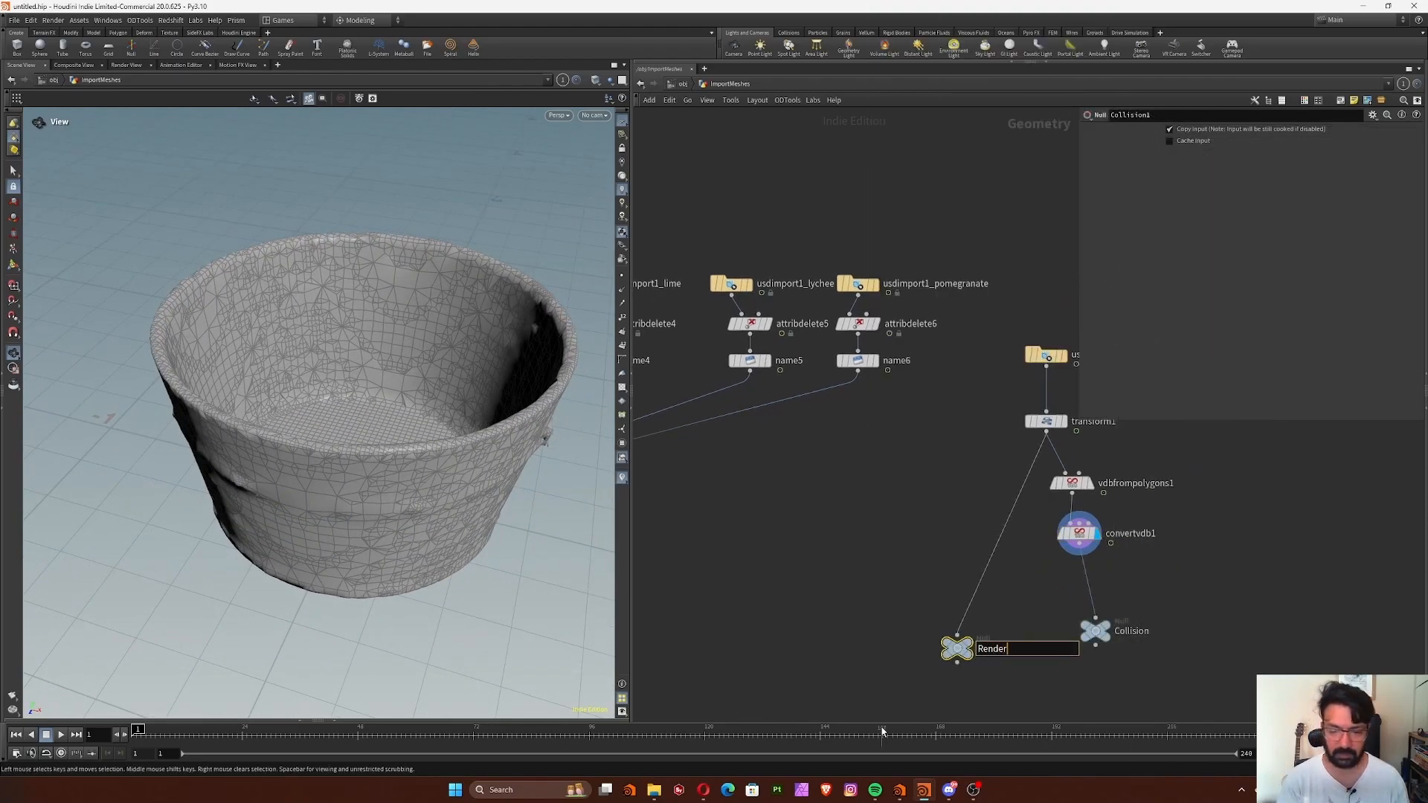
pyautogui.write('Bucket')
pyautogui.press('Return')
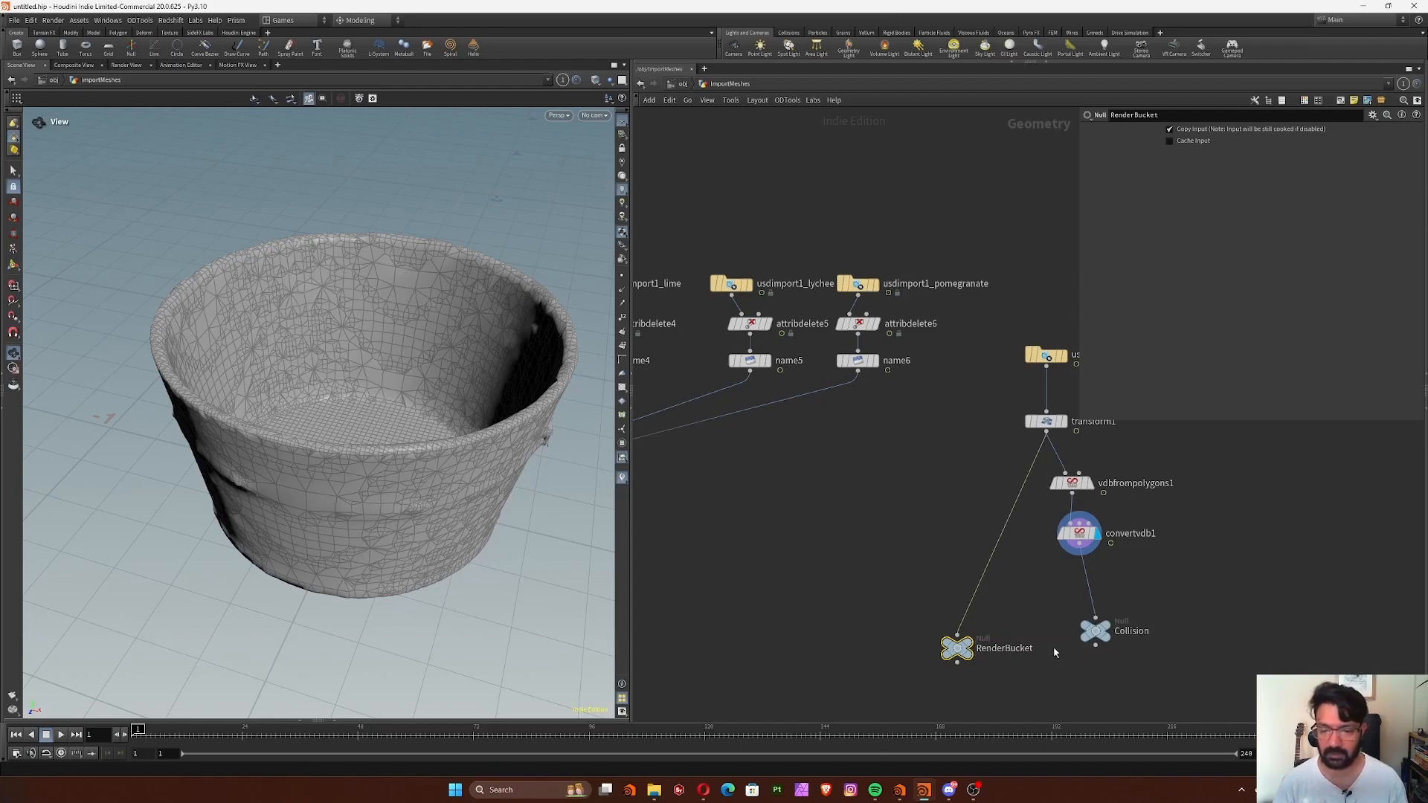
pyautogui.doubleClick(1131, 634)
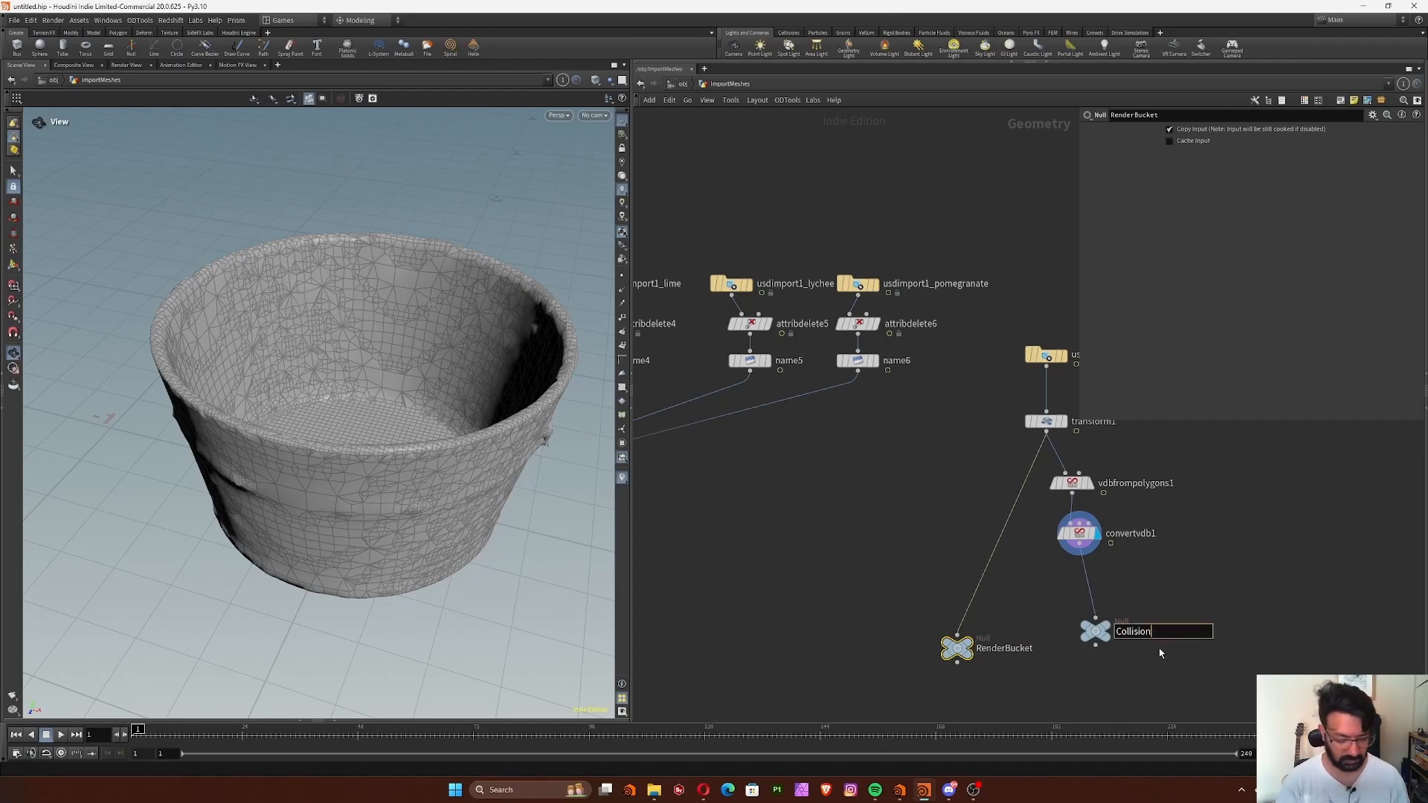
pyautogui.press('Return')
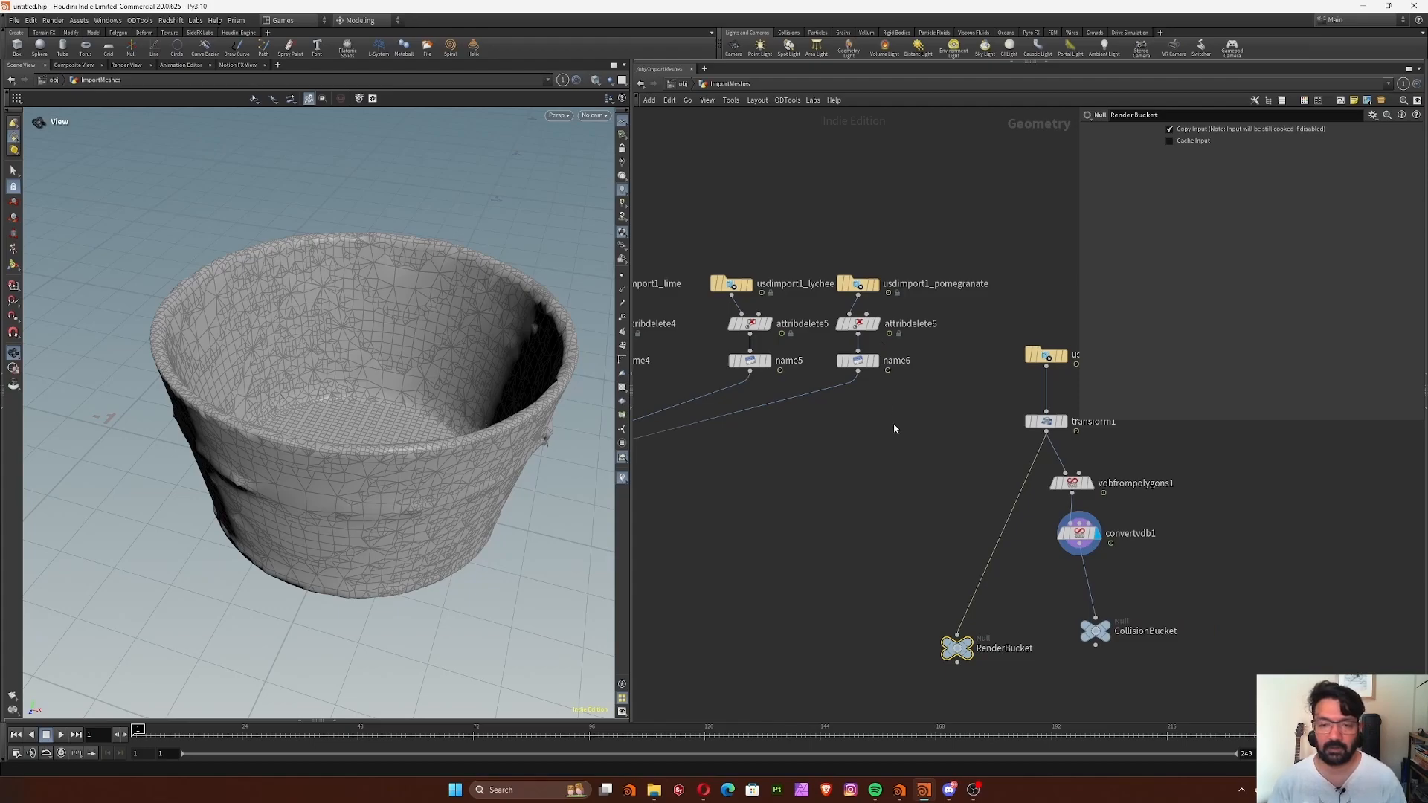
# Display the RenderBucket output in the viewport within the ImportMeshes network.
pyautogui.click(980, 632)
pyautogui.moveTo(862, 569)
pyautogui.mouseDown(button='right')
pyautogui.moveTo(828, 603)
pyautogui.moveTo(859, 565)
pyautogui.mouseUp(button='right')
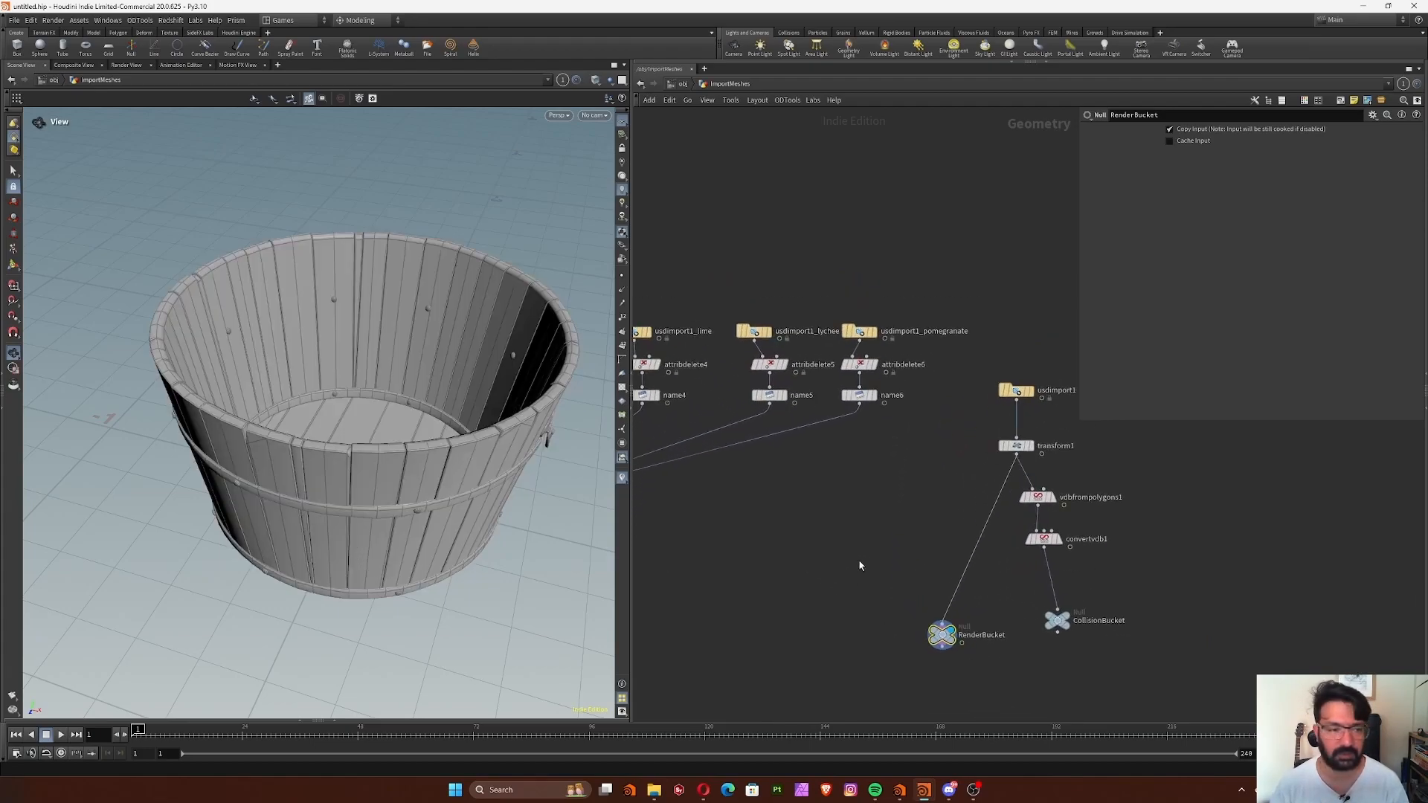
pyautogui.click(678, 84)
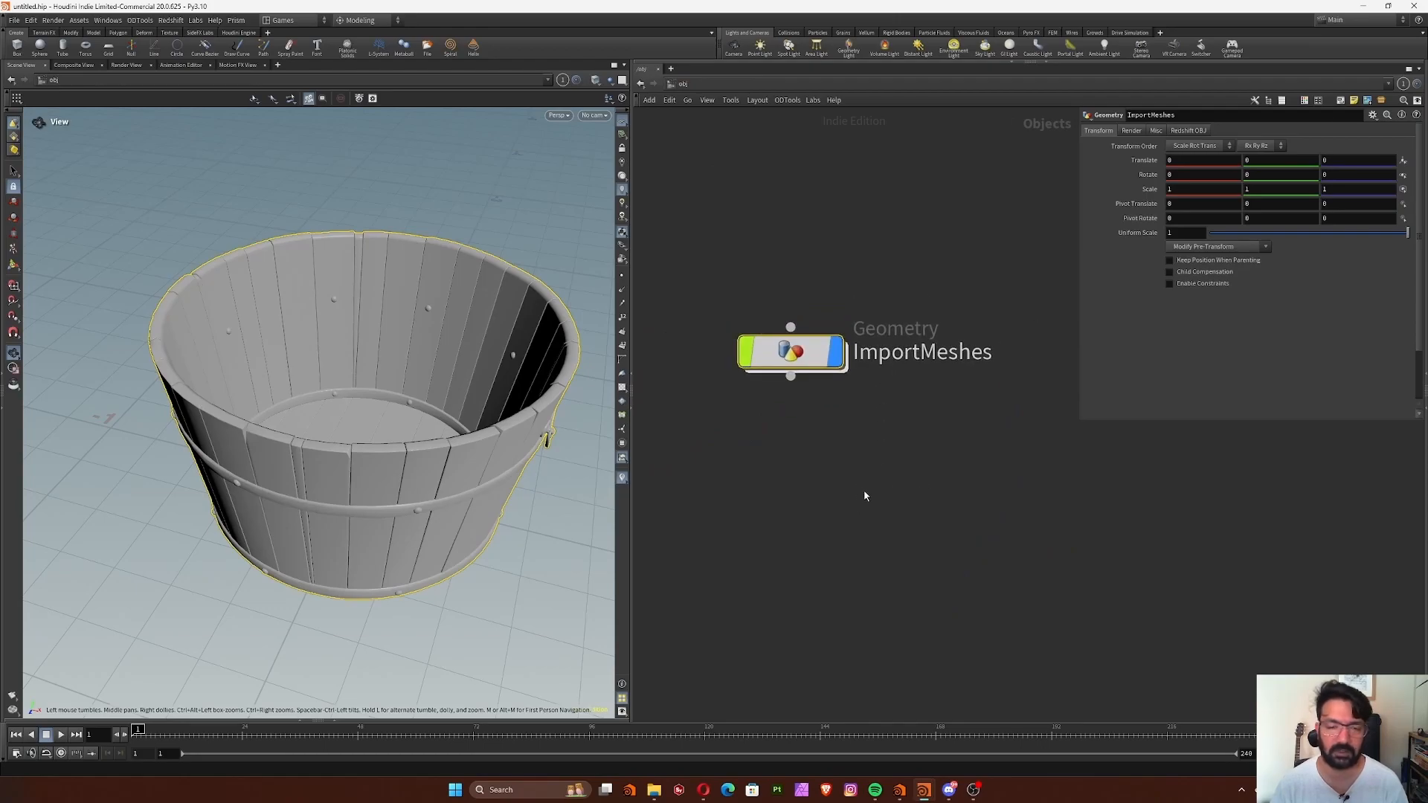
pyautogui.doubleClick(803, 356)
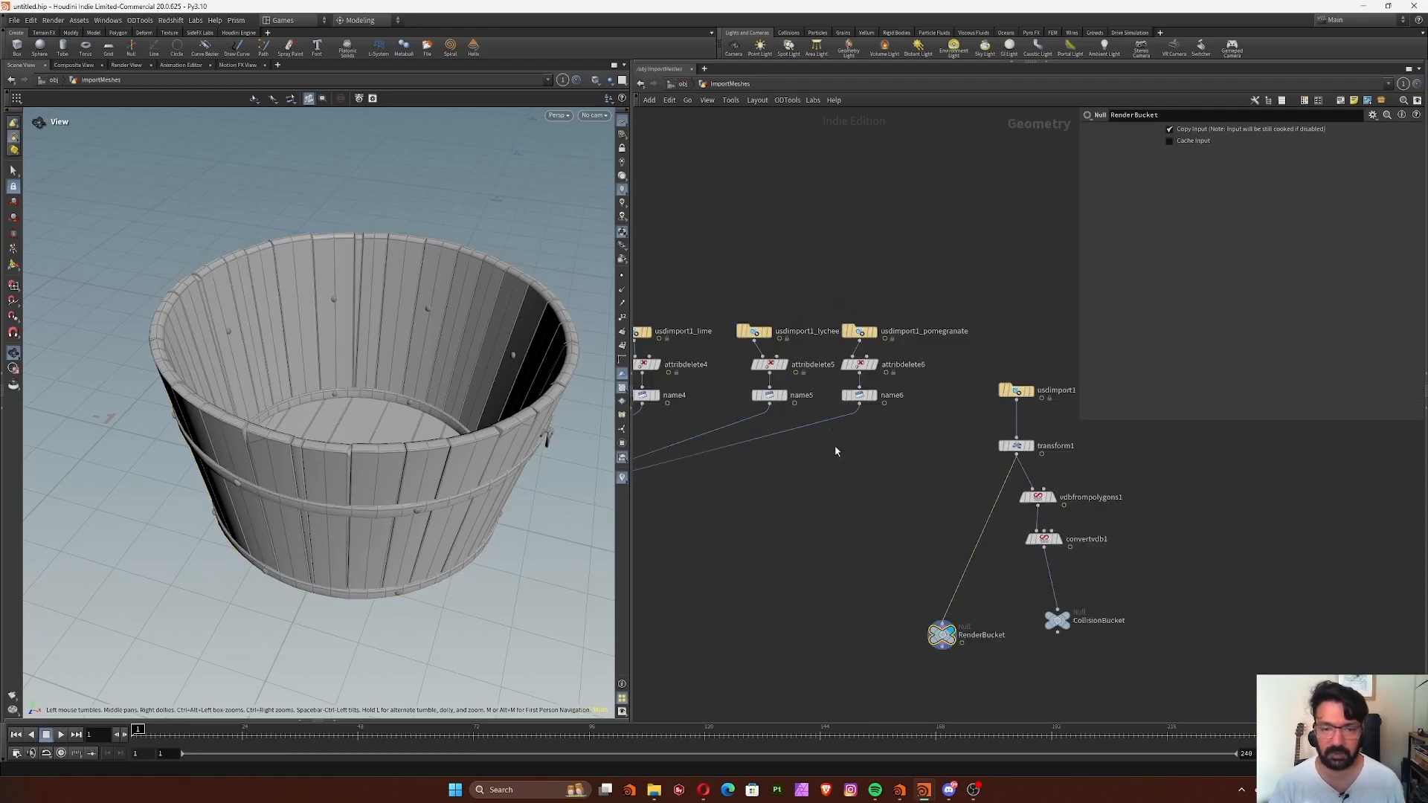
# Copy the Out_Meshes null from the fruit network and go up to the object level.
pyautogui.moveTo(827, 672); pyautogui.dragTo(687, 504)
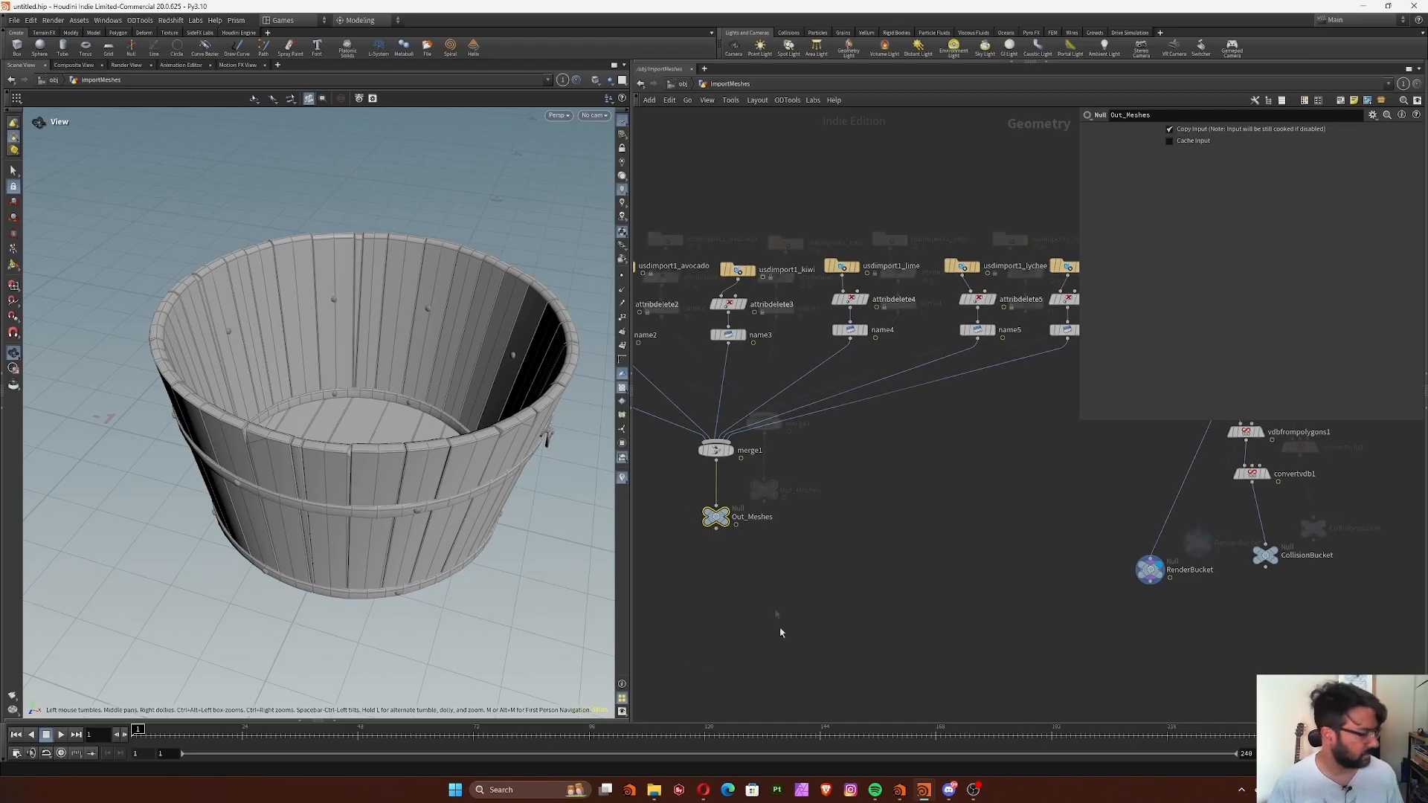
pyautogui.hotkey('ctrl', 'c')
pyautogui.click(683, 85)
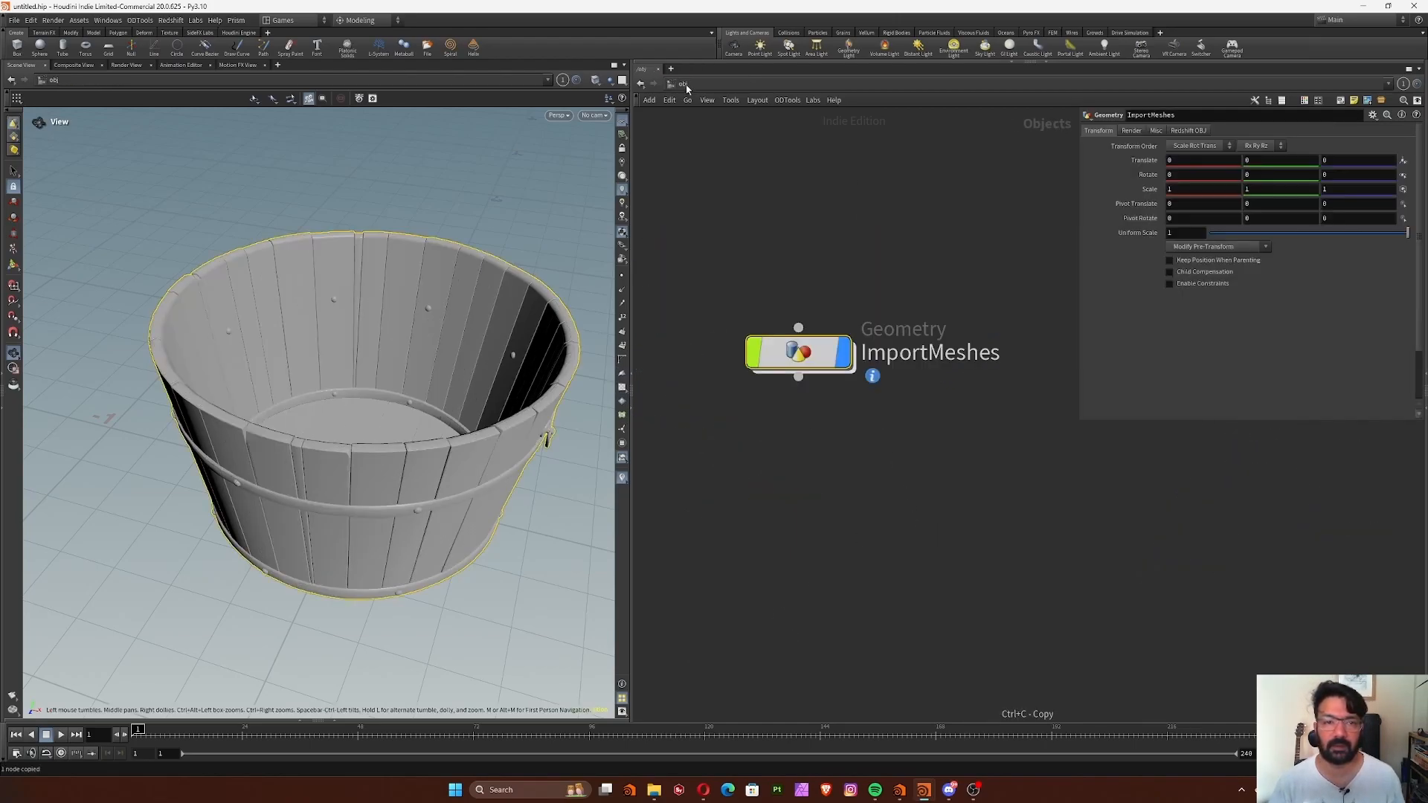
# Create a Geometry object below ImportMeshes and name it RBD_SIM.
pyautogui.press('Tab')
pyautogui.write('ge')
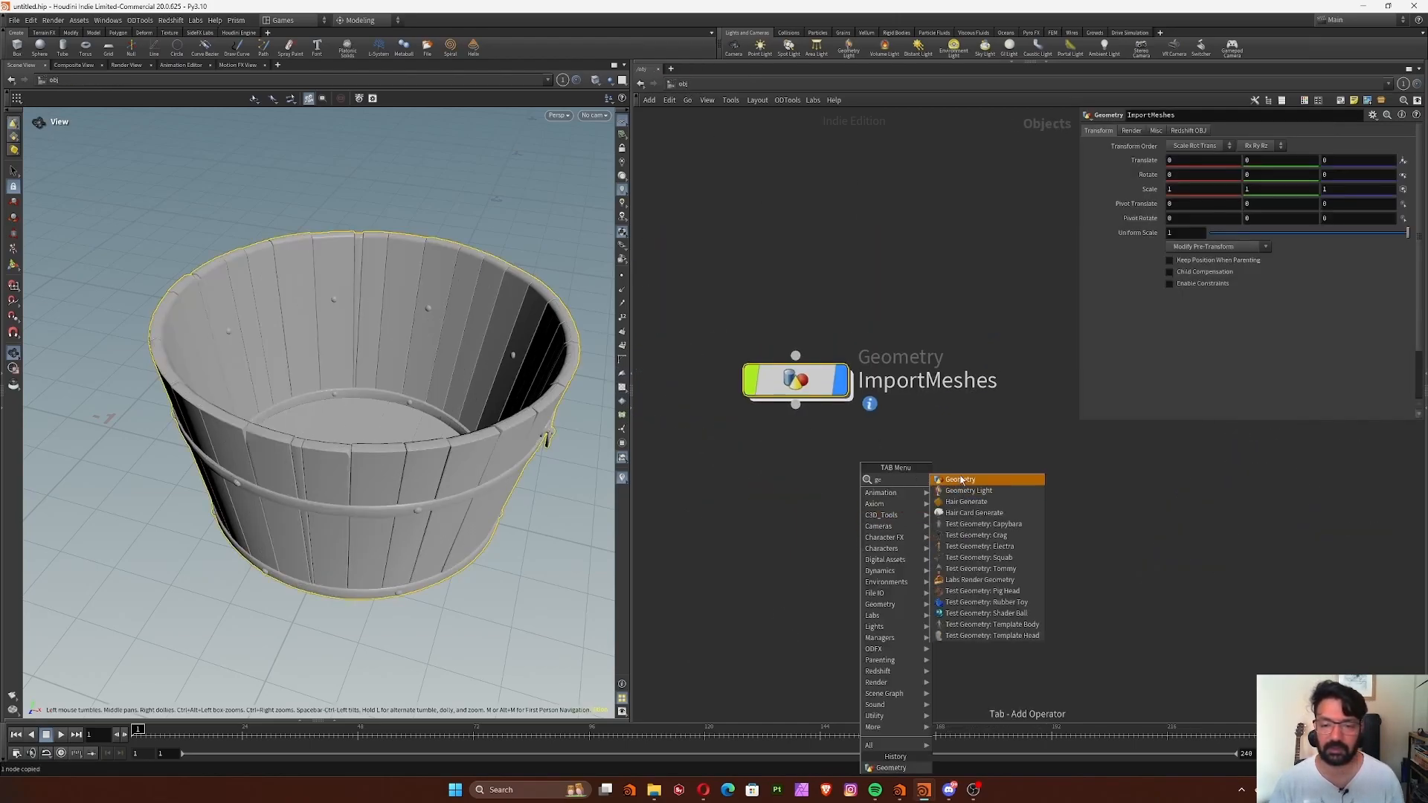
pyautogui.press('Return')
pyautogui.click(802, 519)
pyautogui.click(927, 515)
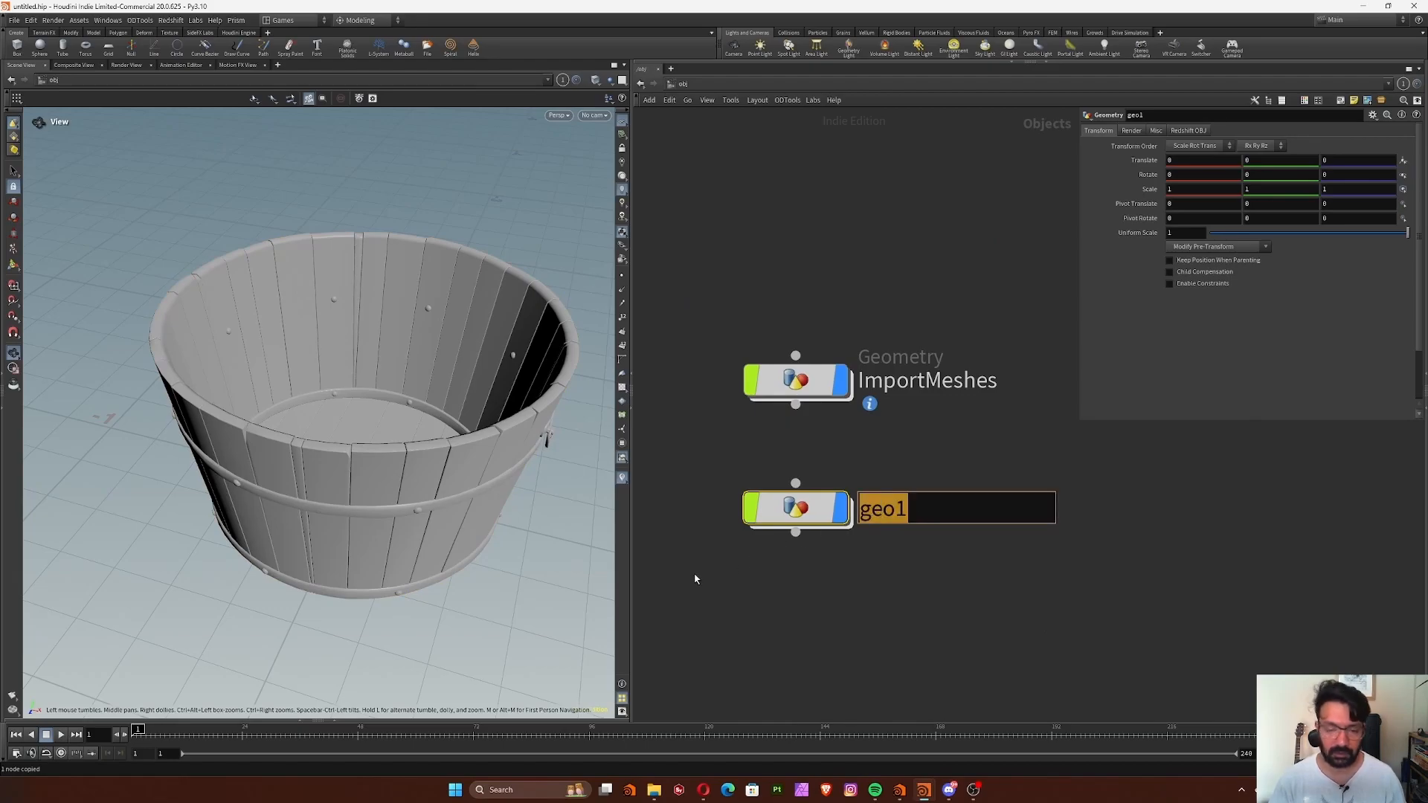
pyautogui.write('RBD_SIM')
pyautogui.press('Return')
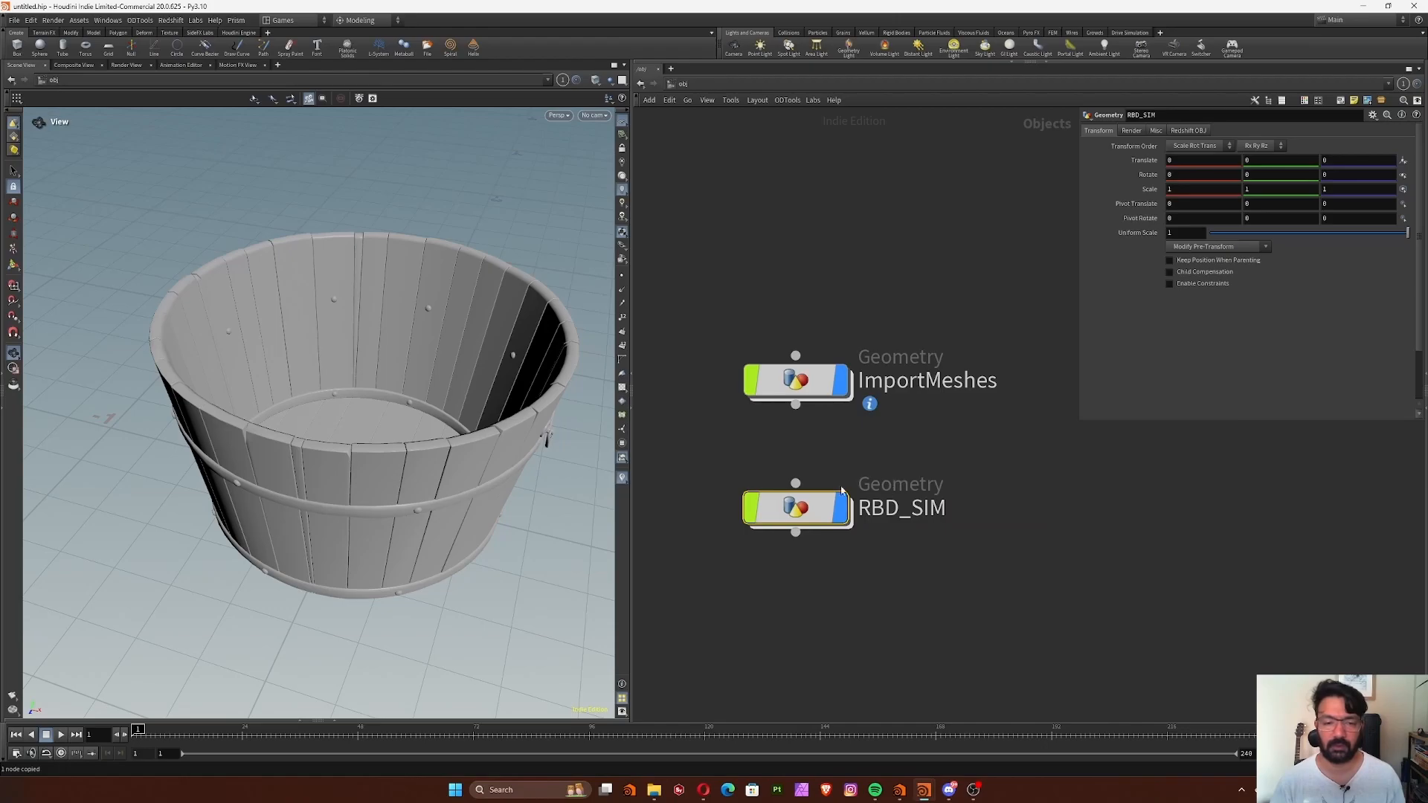
# Inside RBD_SIM, add an Object Merge that references /obj/ImportMeshes/Out_Meshes.
pyautogui.doubleClick(797, 521)
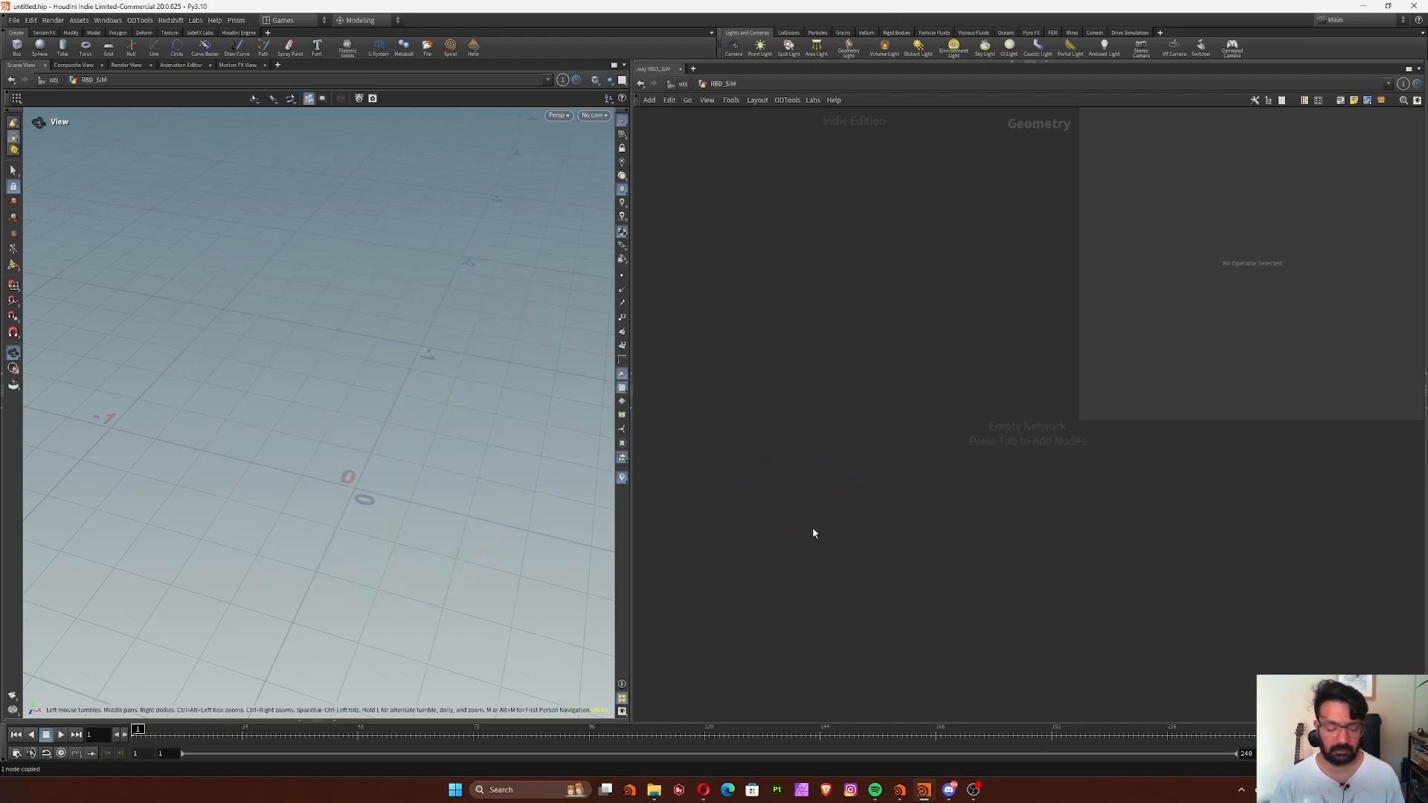
pyautogui.press('Tab')
pyautogui.write('ob')
pyautogui.click(975, 426)
pyautogui.click(799, 334)
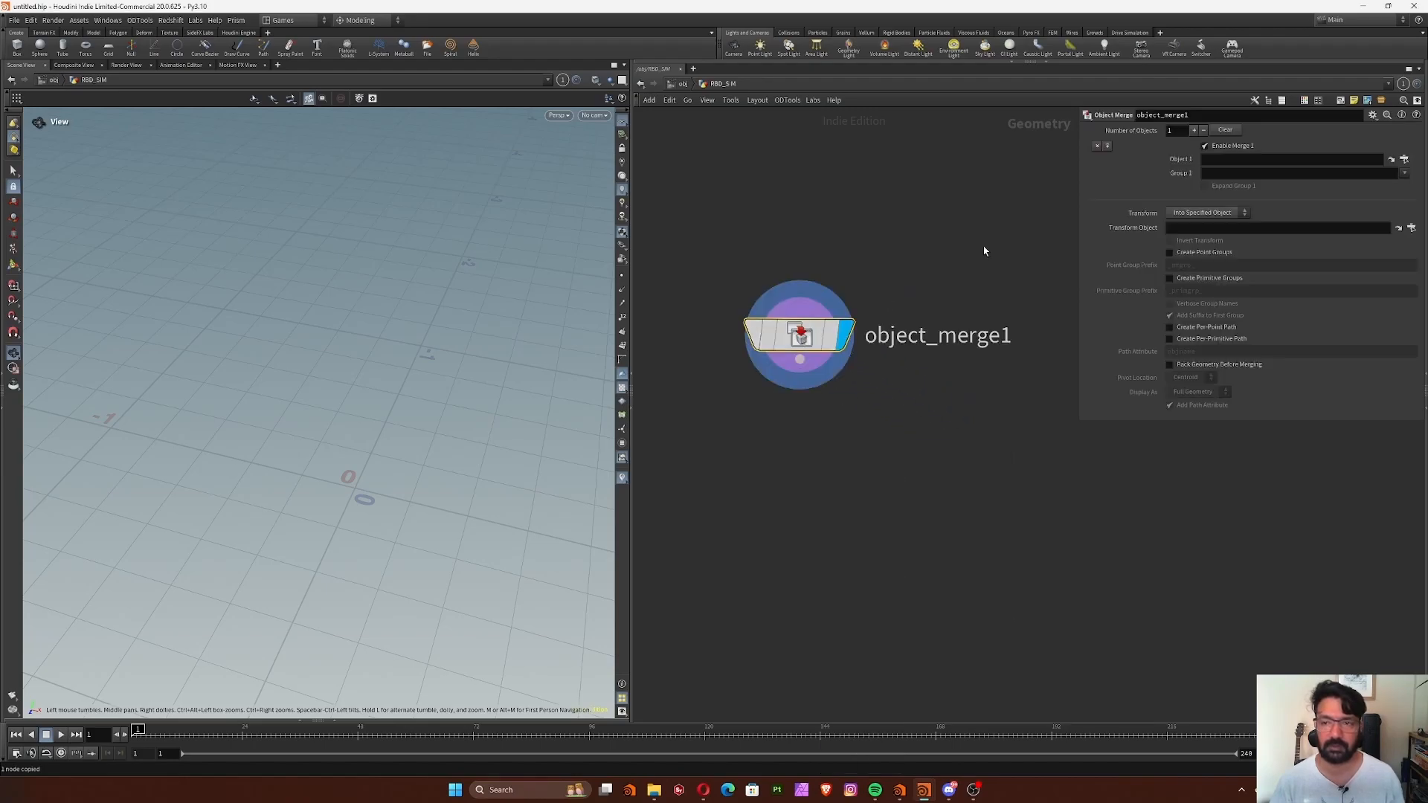
pyautogui.click(1243, 158)
pyautogui.press('Return')
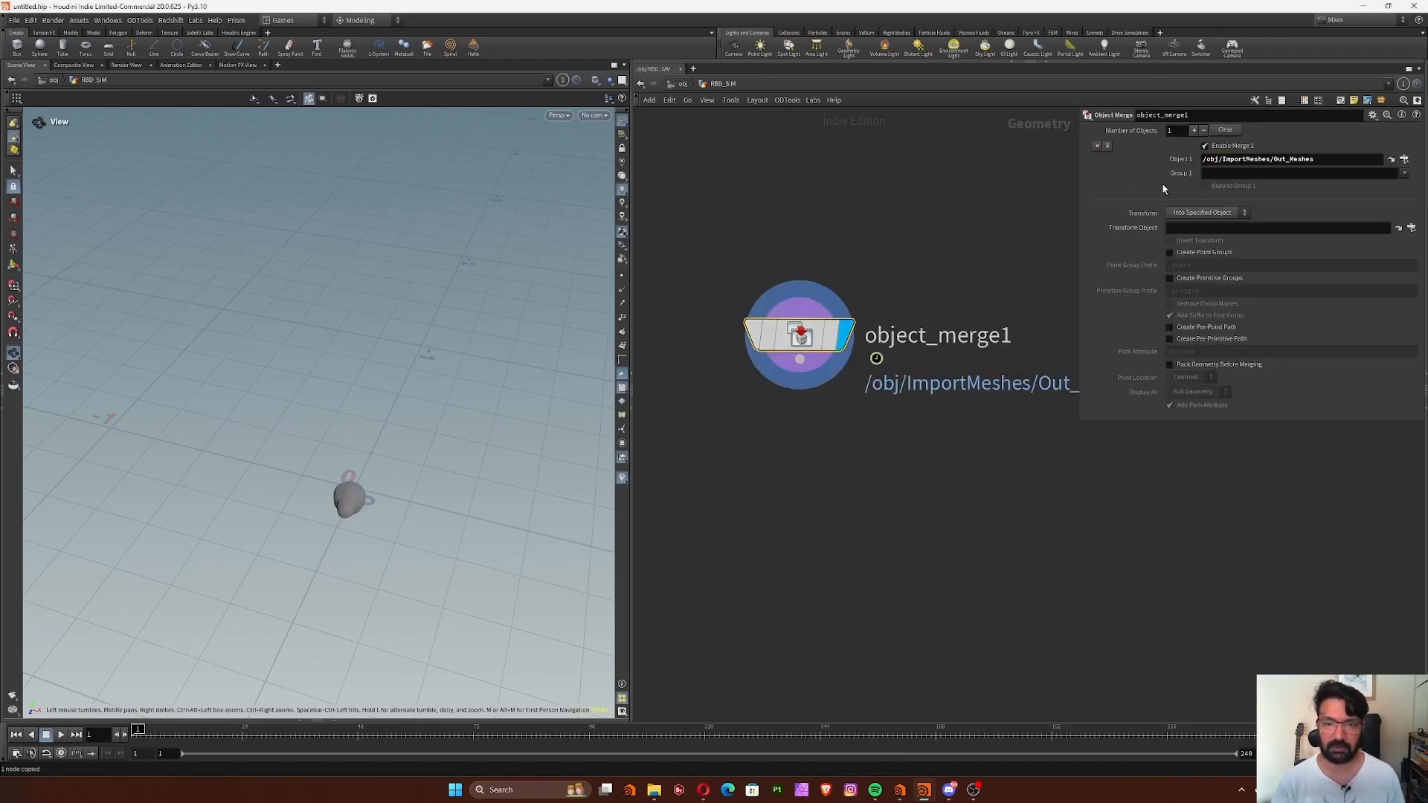
# Examine the merged fruit meshes up close from several angles in the viewport.
pyautogui.moveTo(402, 473); pyautogui.dragTo(511, 375, button='right')
pyautogui.moveTo(405, 425); pyautogui.dragTo(452, 387, button='right')
pyautogui.moveTo(453, 386); pyautogui.dragTo(488, 364)
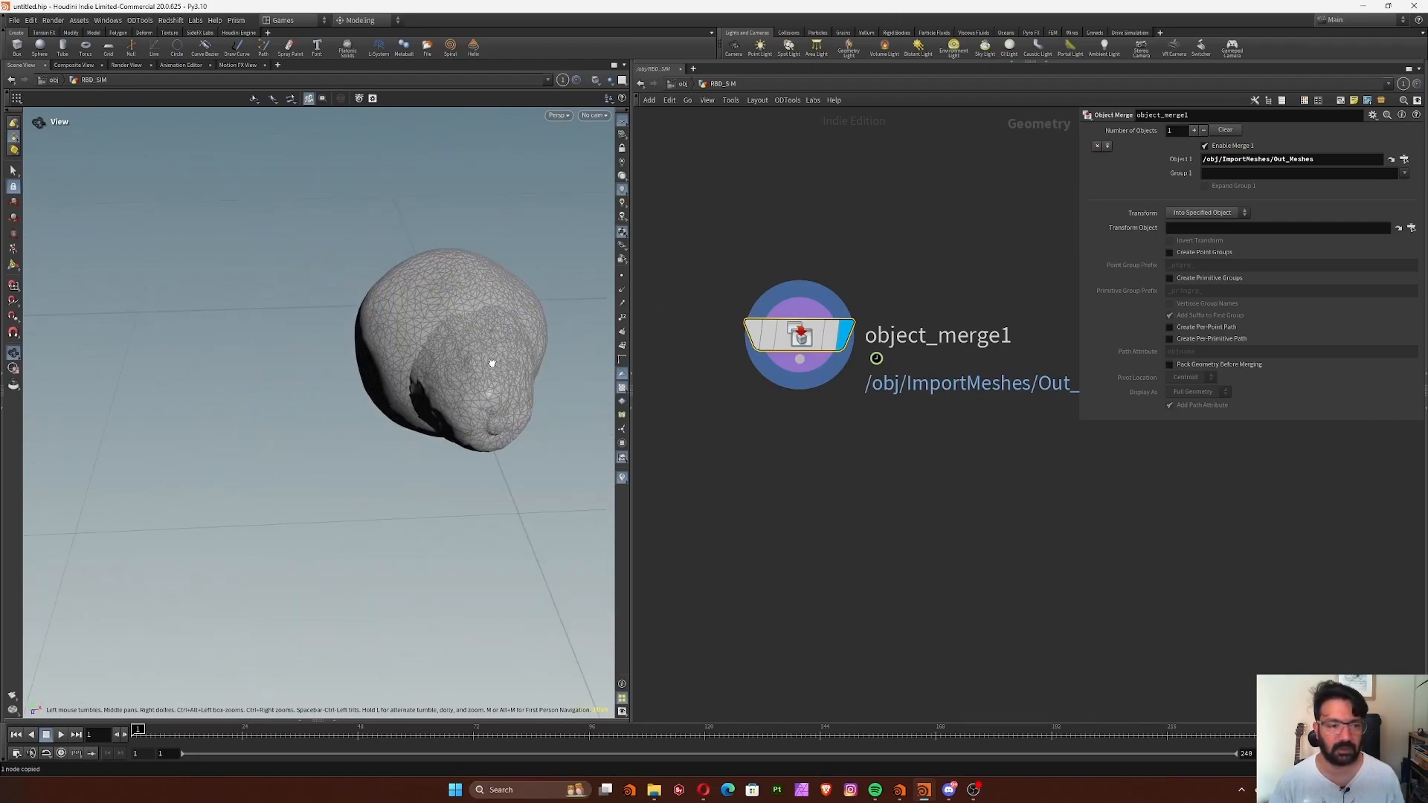
pyautogui.moveTo(488, 364); pyautogui.dragTo(395, 473, button='middle')
pyautogui.scroll(-5, 818, 417)
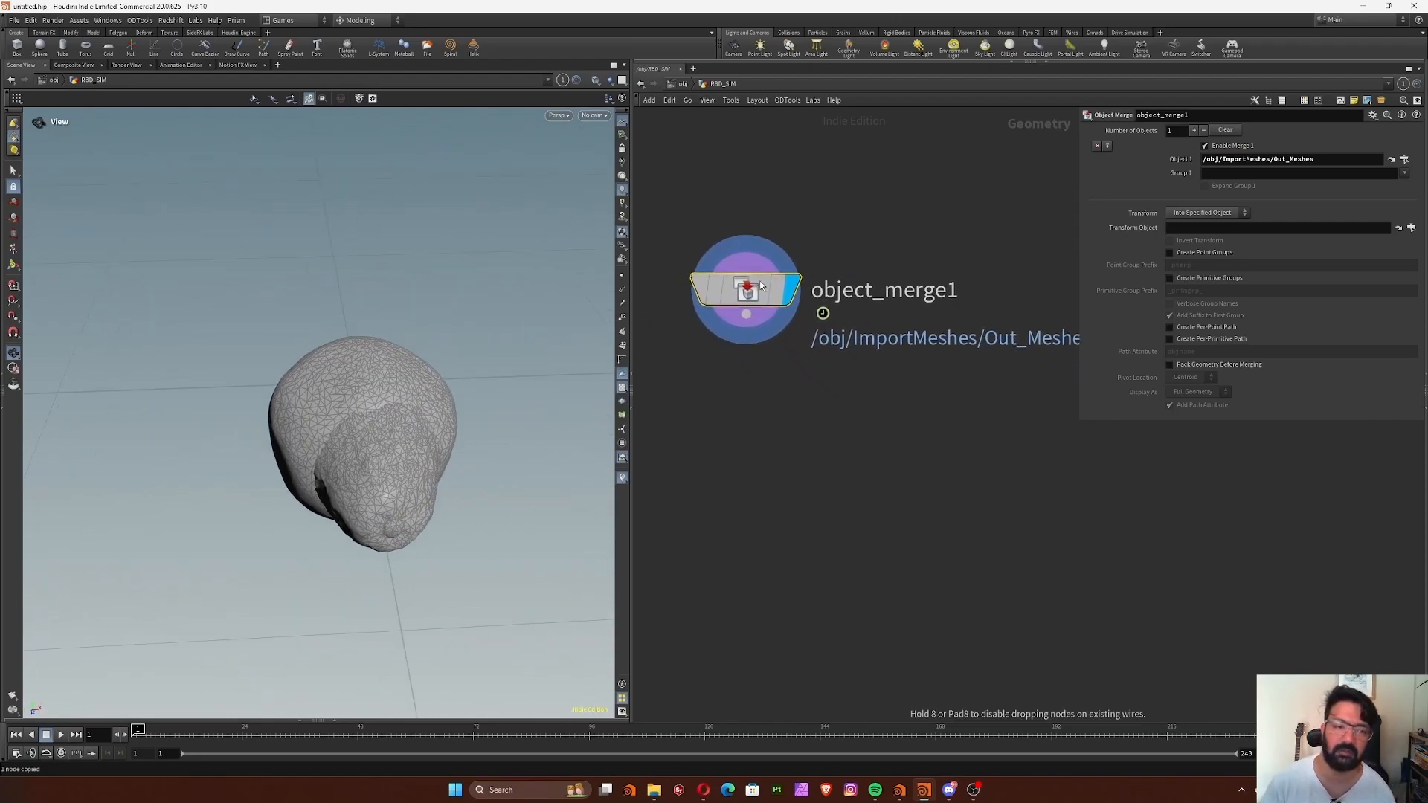
pyautogui.moveTo(477, 307); pyautogui.dragTo(257, 420, button='right')
pyautogui.moveTo(446, 320); pyautogui.dragTo(366, 478, button='middle')
pyautogui.moveTo(367, 478); pyautogui.dragTo(495, 363)
pyautogui.moveTo(495, 363); pyautogui.dragTo(412, 427, button='middle')
pyautogui.moveTo(411, 427); pyautogui.dragTo(372, 446, button='right')
pyautogui.moveTo(409, 416); pyautogui.dragTo(313, 496, button='middle')
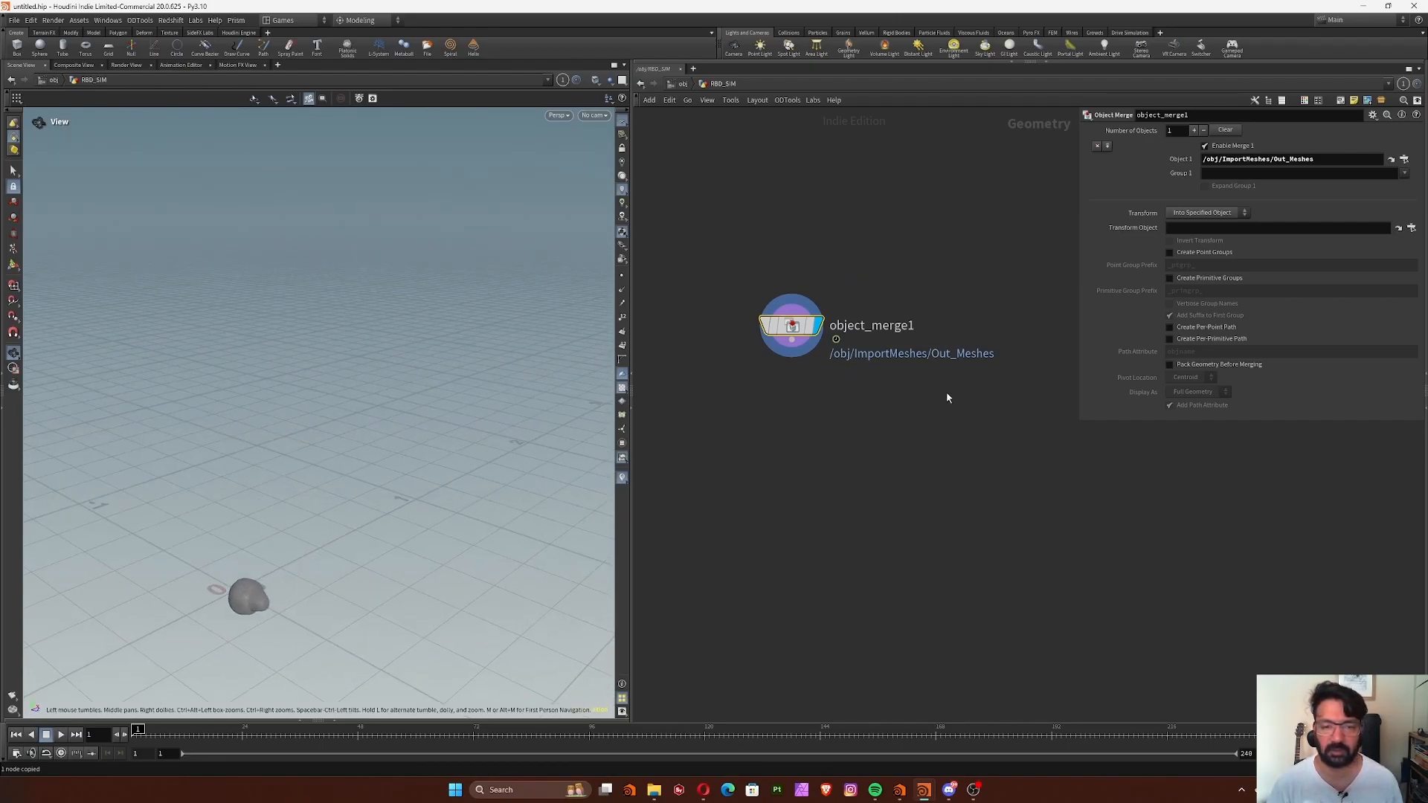
# Add a polygon Tube beside the fruit Object Merge, display it, and set its height to 7.
pyautogui.press('Tab')
pyautogui.write('tu')
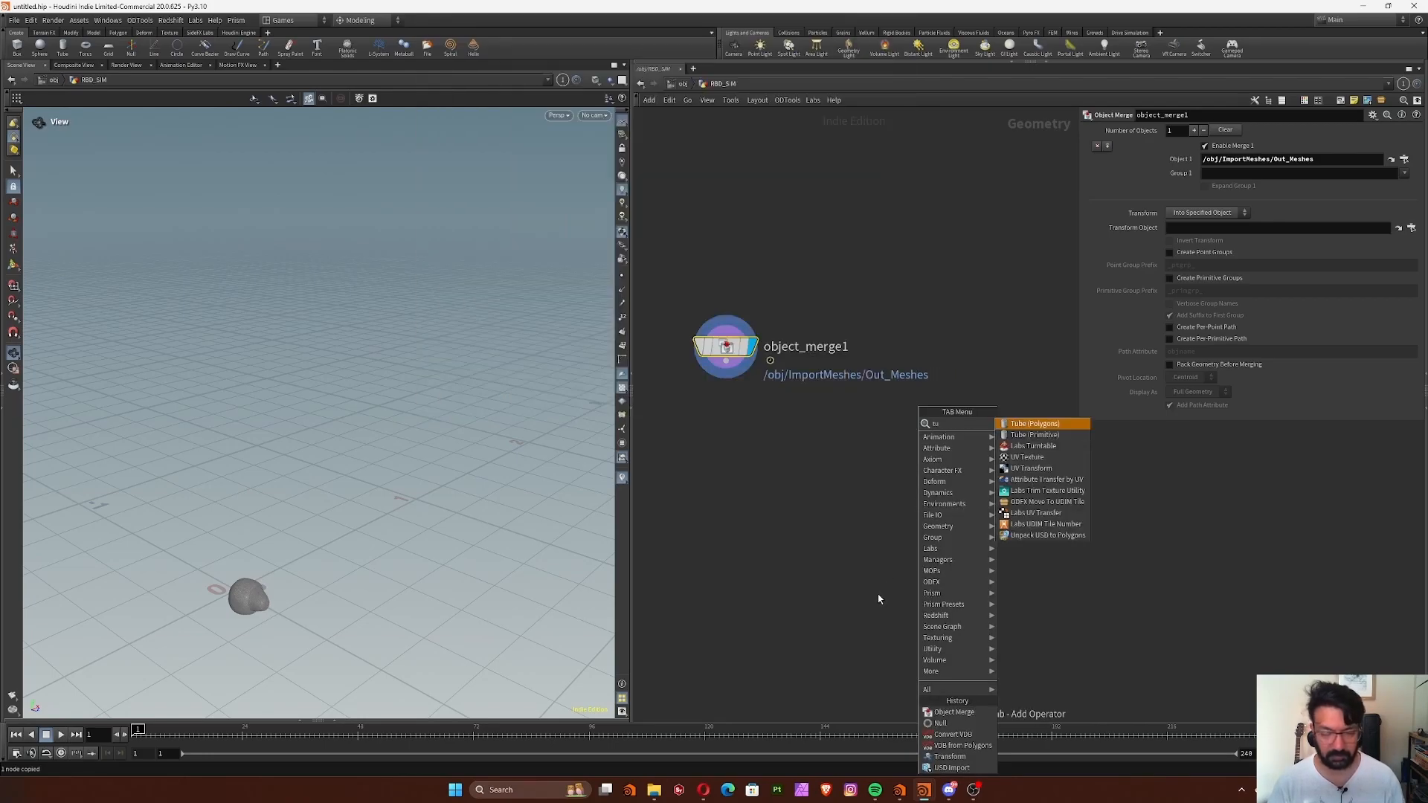
pyautogui.click(1040, 427)
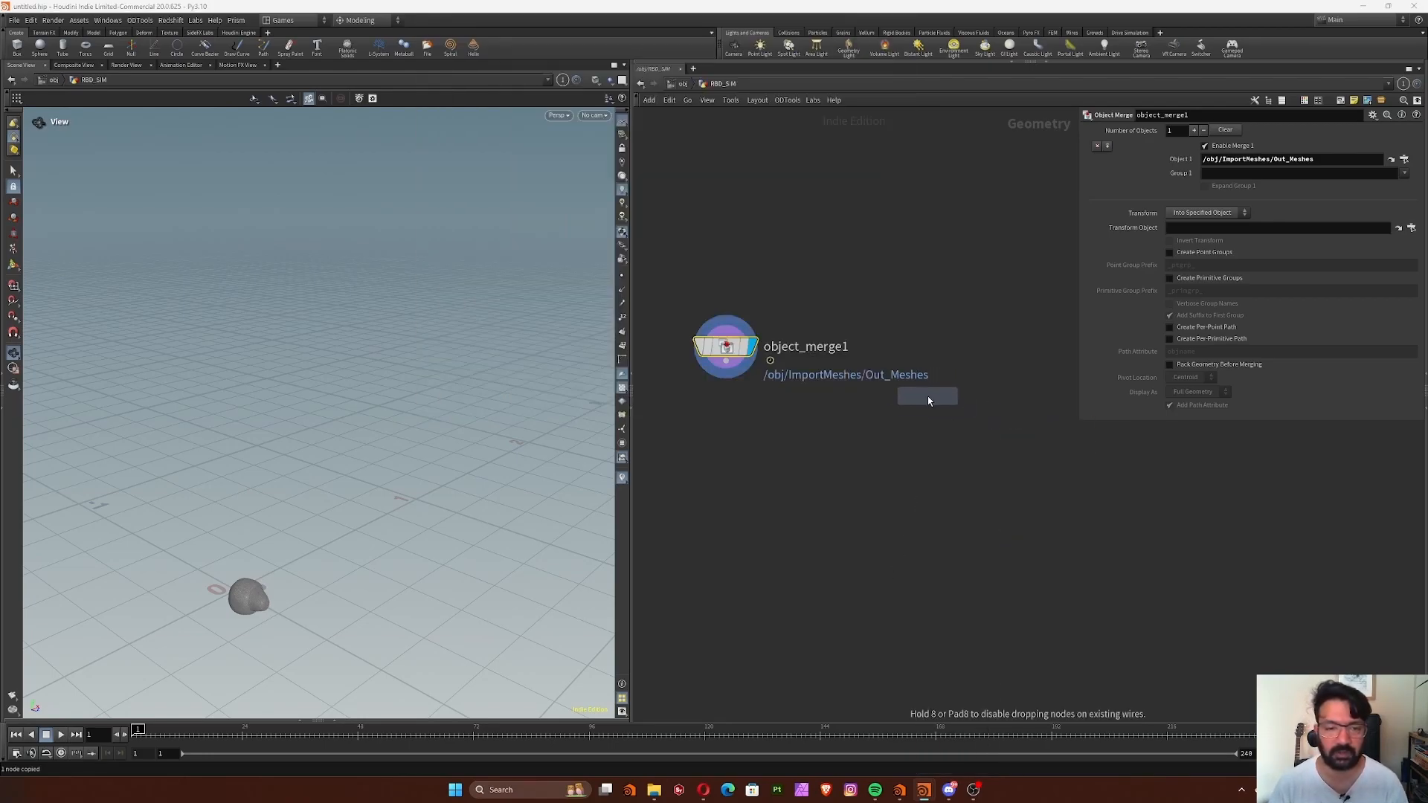
pyautogui.click(932, 429)
pyautogui.click(959, 423)
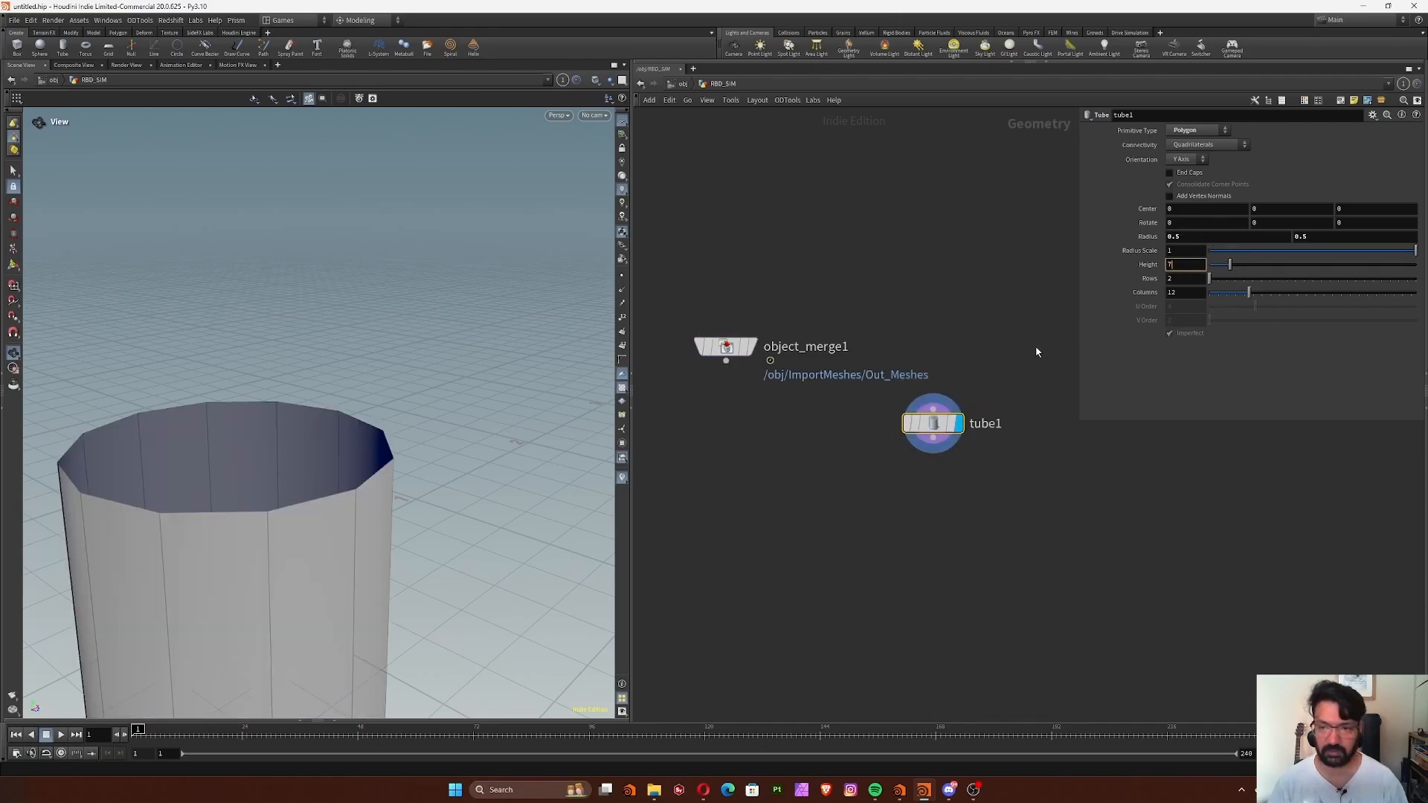
pyautogui.write('7')
pyautogui.press('Return')
# Set both tube radius values to 0.4 and raise the tube's center along Y, high above the grid.
pyautogui.click(1187, 237)
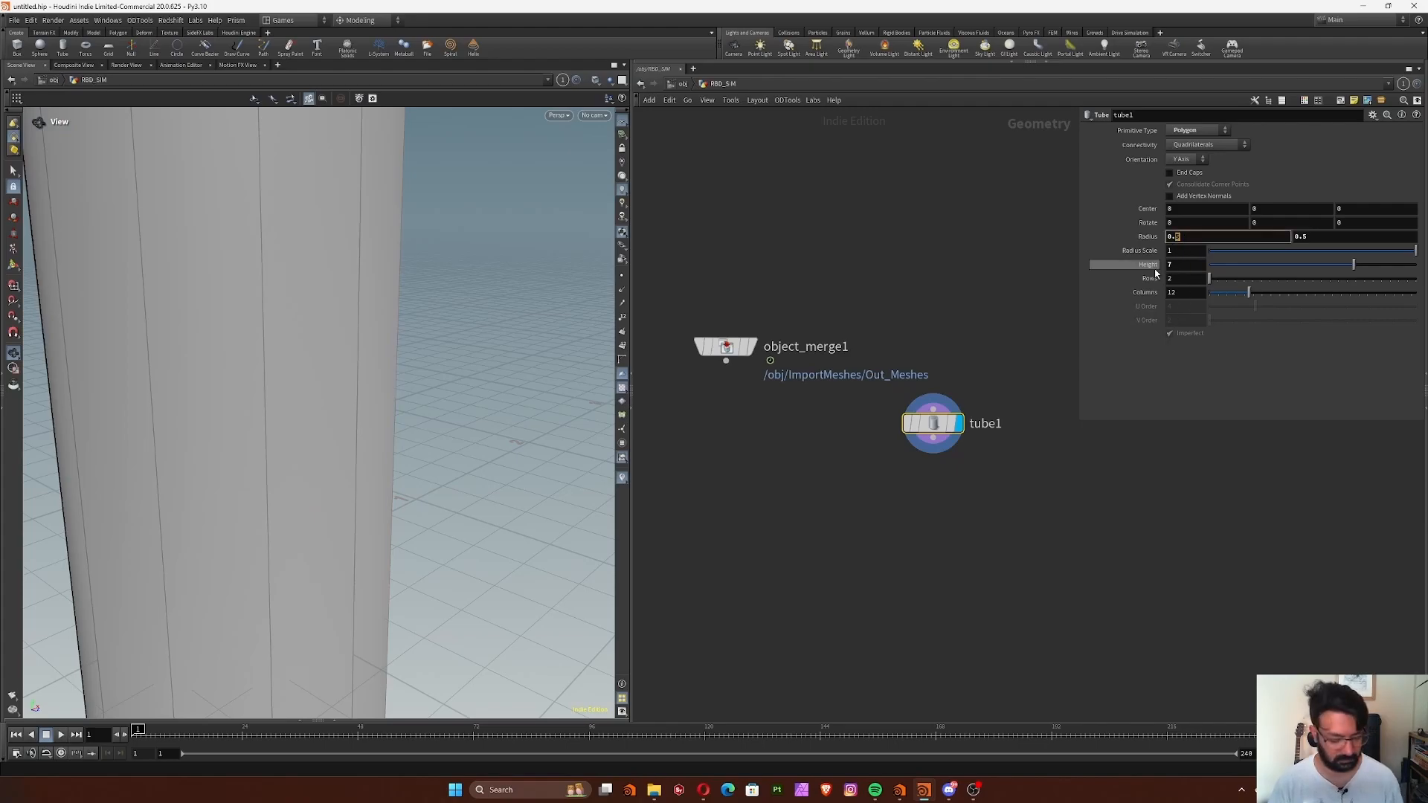
pyautogui.click(1307, 237)
pyautogui.press('Return')
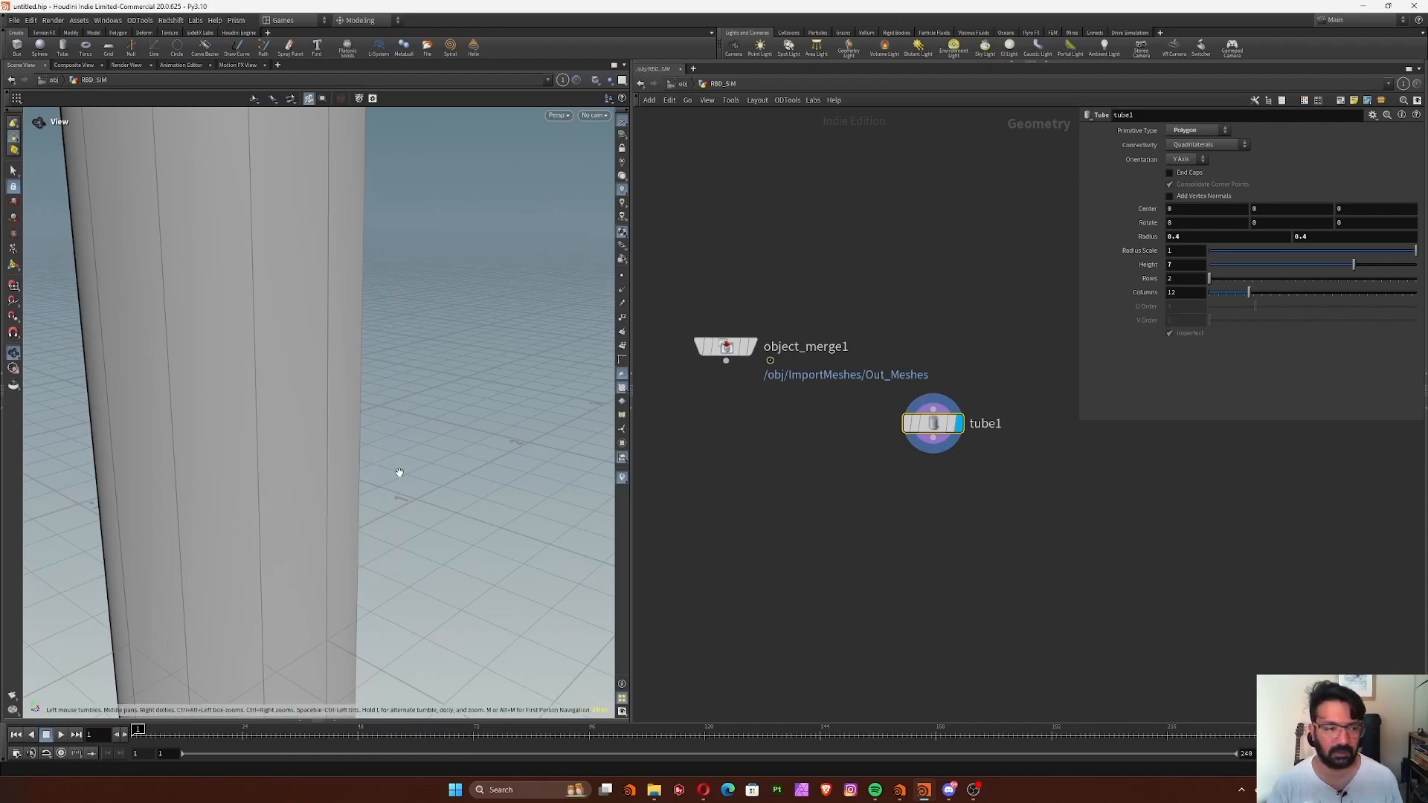
pyautogui.moveTo(371, 444); pyautogui.dragTo(176, 621, button='right')
pyautogui.moveTo(342, 494); pyautogui.dragTo(358, 498)
pyautogui.moveTo(1272, 211); pyautogui.dragTo(1413, 211, button='middle')
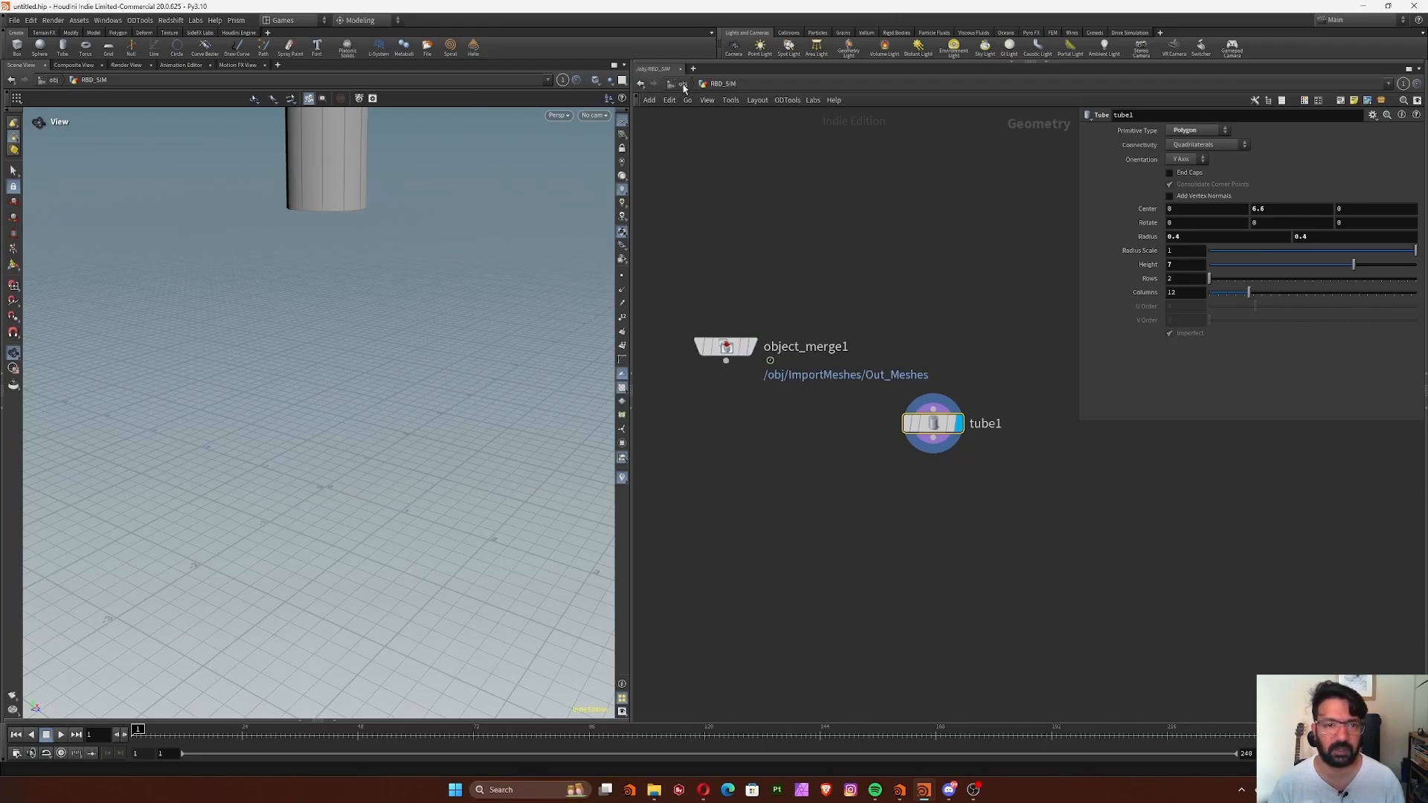
# Copy the CollisionBucket null from the ImportMeshes network and return to the object level.
pyautogui.click(683, 84)
pyautogui.doubleClick(810, 386)
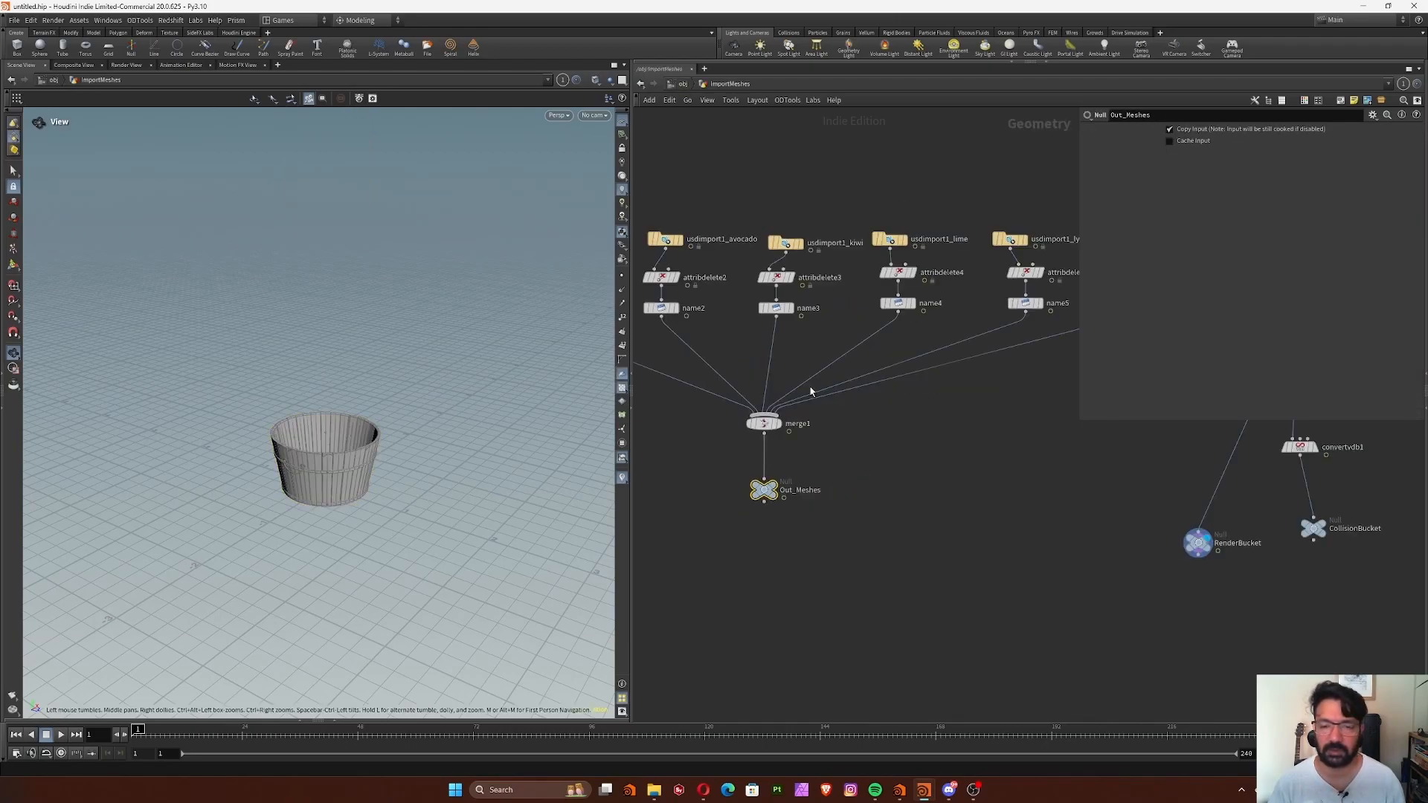
pyautogui.moveTo(1102, 662); pyautogui.dragTo(1028, 538)
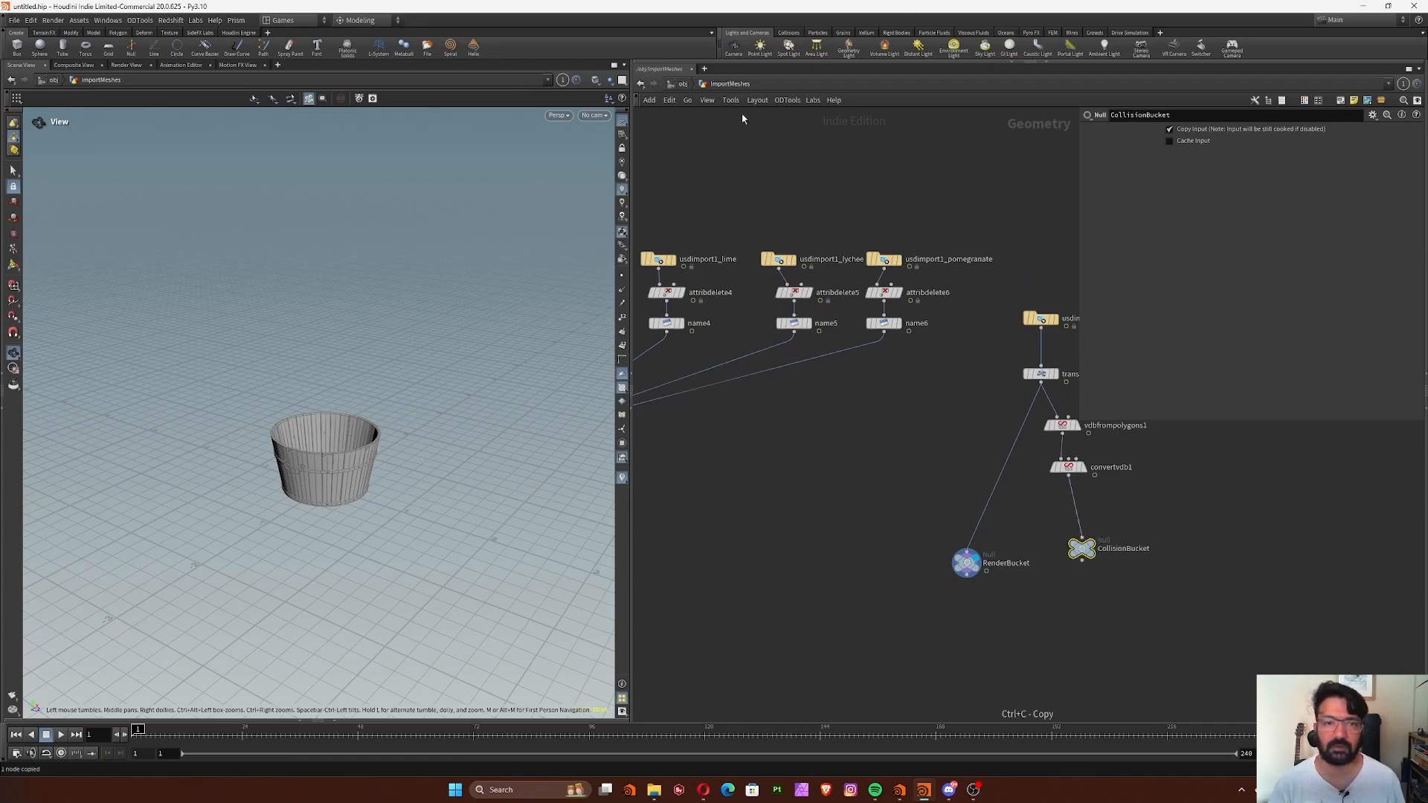
pyautogui.click(683, 84)
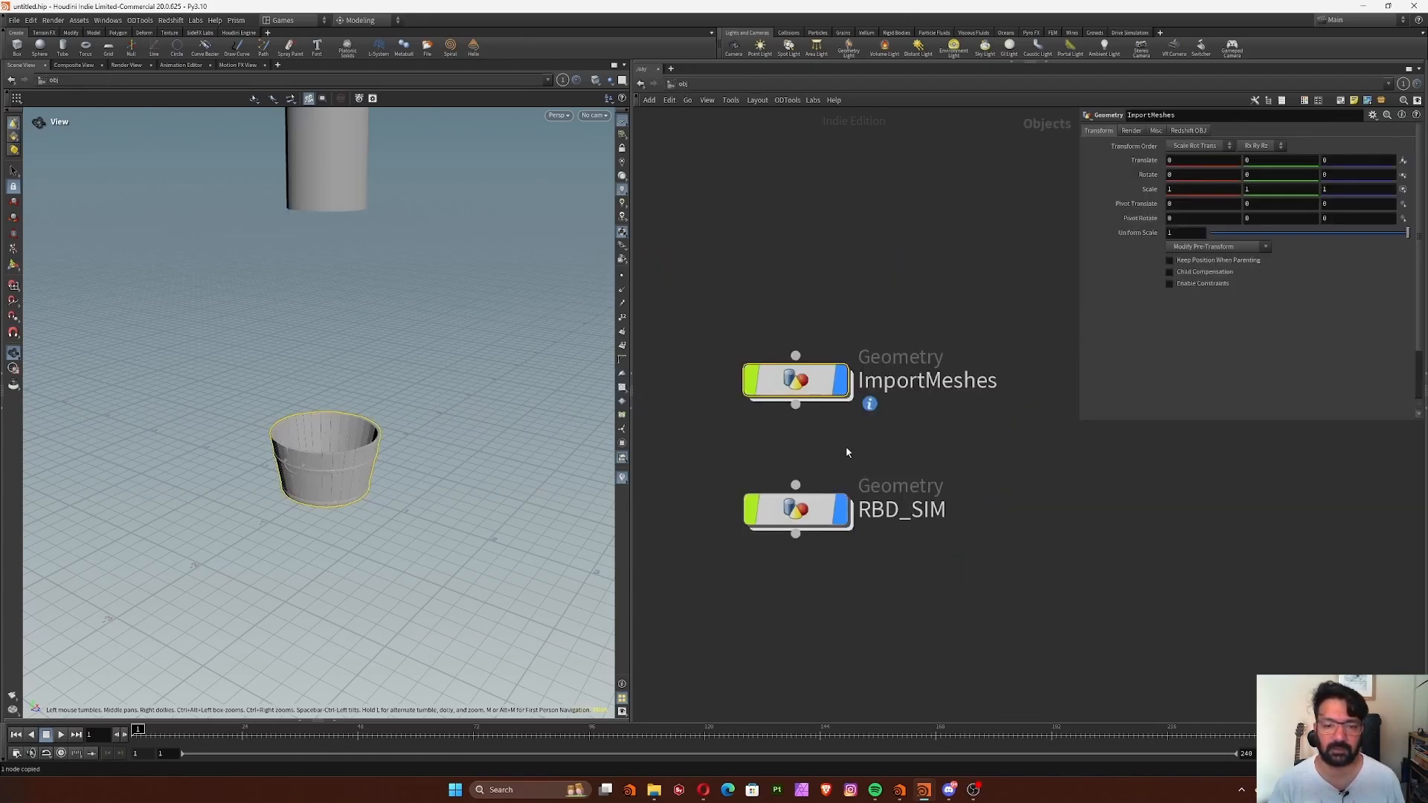
# Add a second Object Merge in RBD_SIM referencing /obj/ImportMeshes/CollisionBucket and show it as a template.
pyautogui.doubleClick(810, 502)
pyautogui.press('Tab')
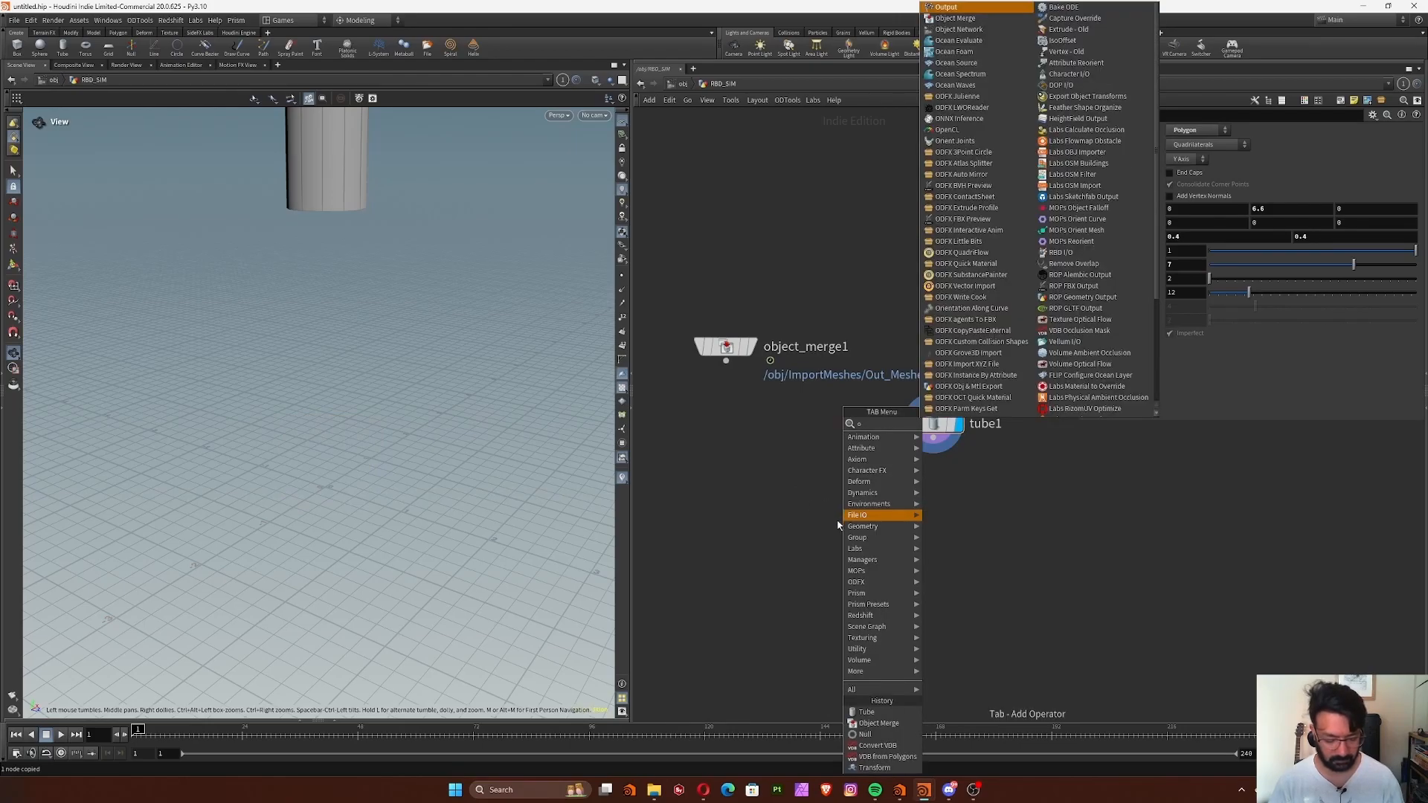
pyautogui.click(983, 419)
pyautogui.click(1017, 346)
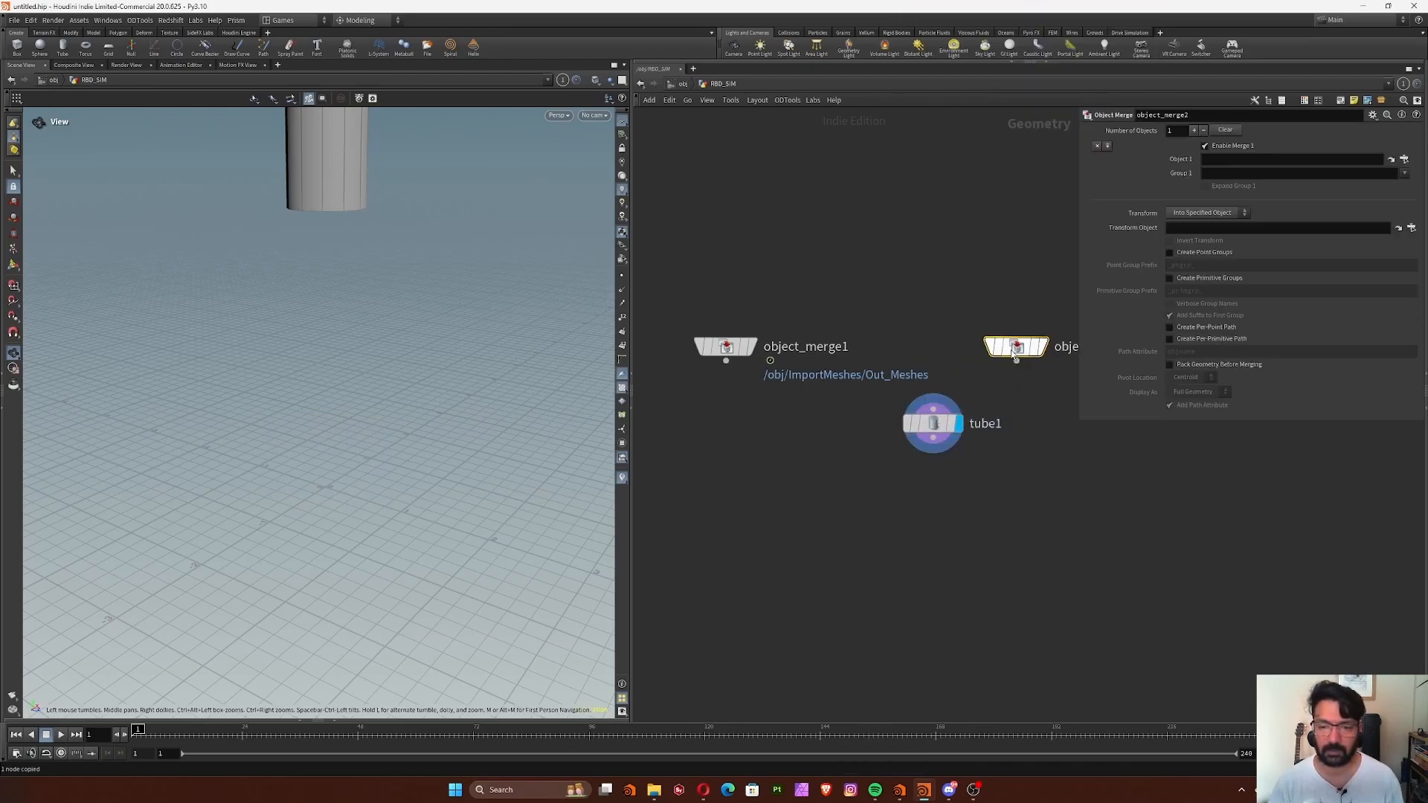
pyautogui.click(1220, 160)
pyautogui.write('/obj/ImportMeshes/CollisionBucket')
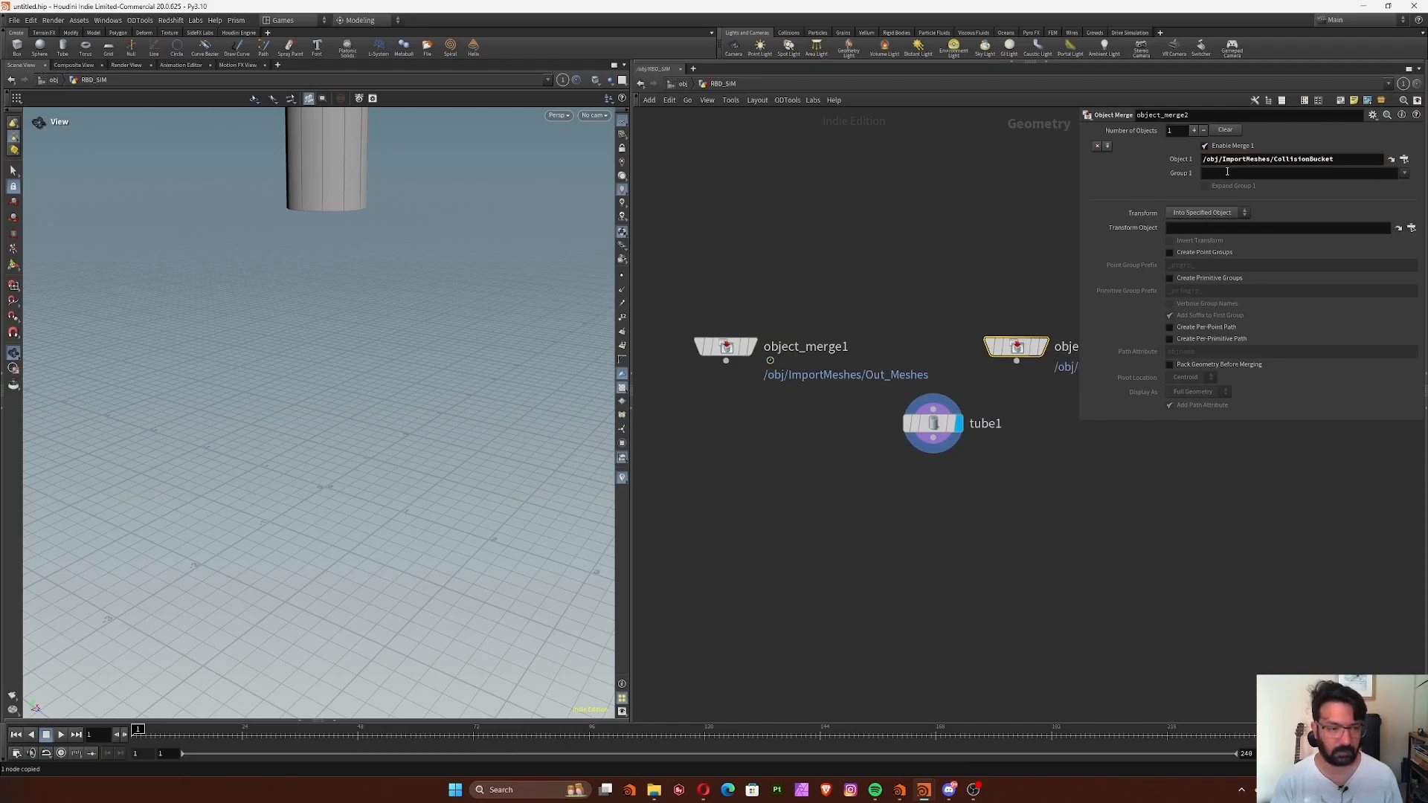
pyautogui.click(1042, 368)
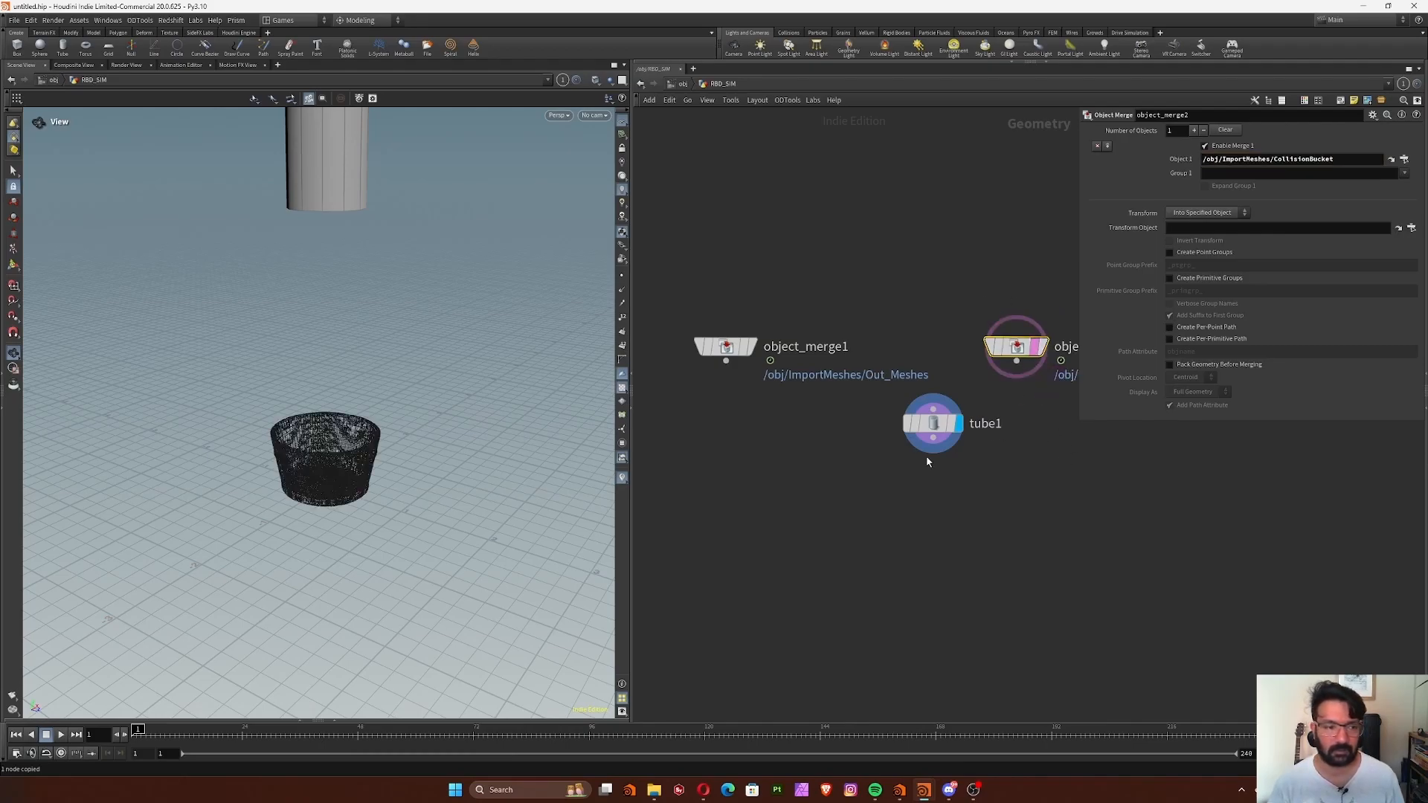
# Reduce the tube's Radius Scale to about 0.684 and turn on its End Caps.
pyautogui.moveTo(432, 300); pyautogui.dragTo(548, 376)
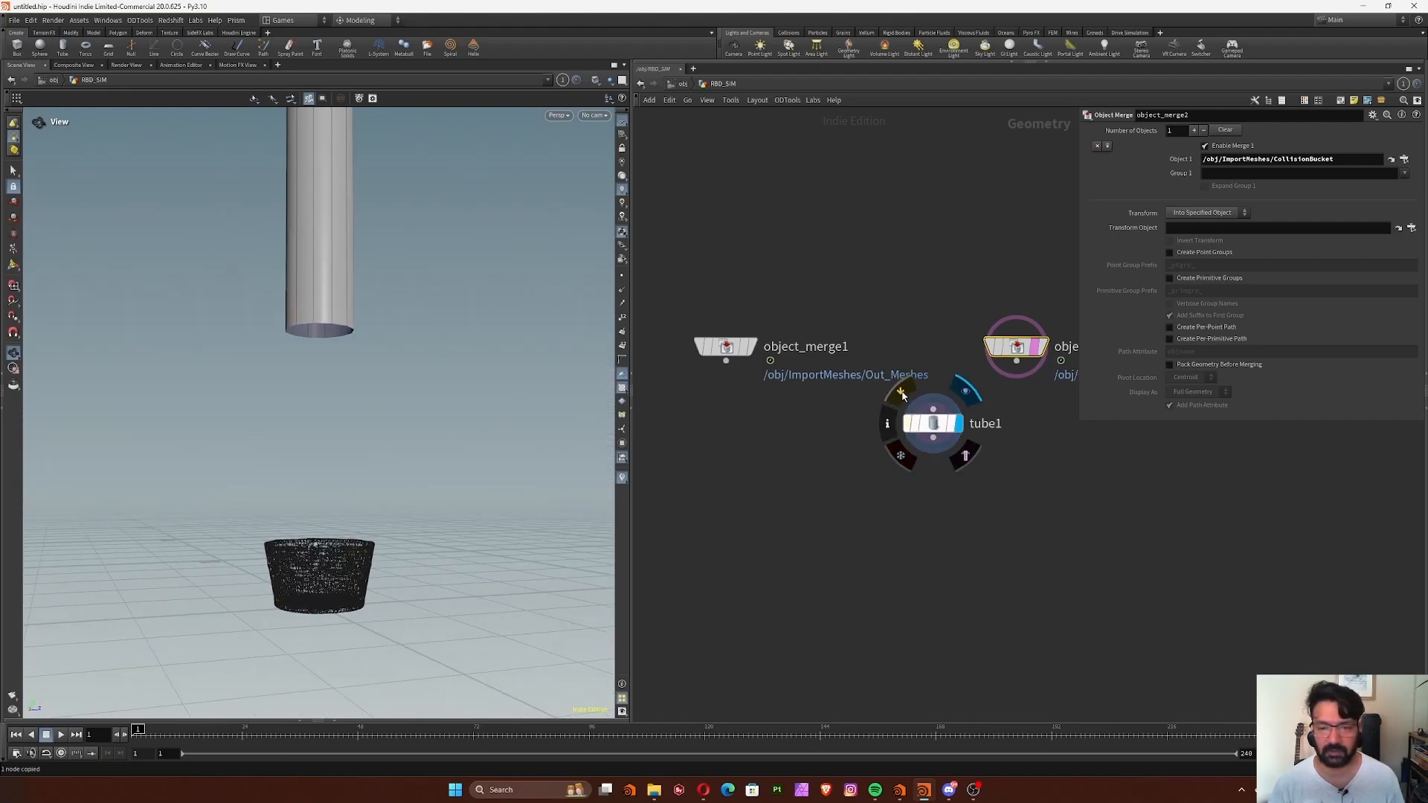
pyautogui.click(930, 427)
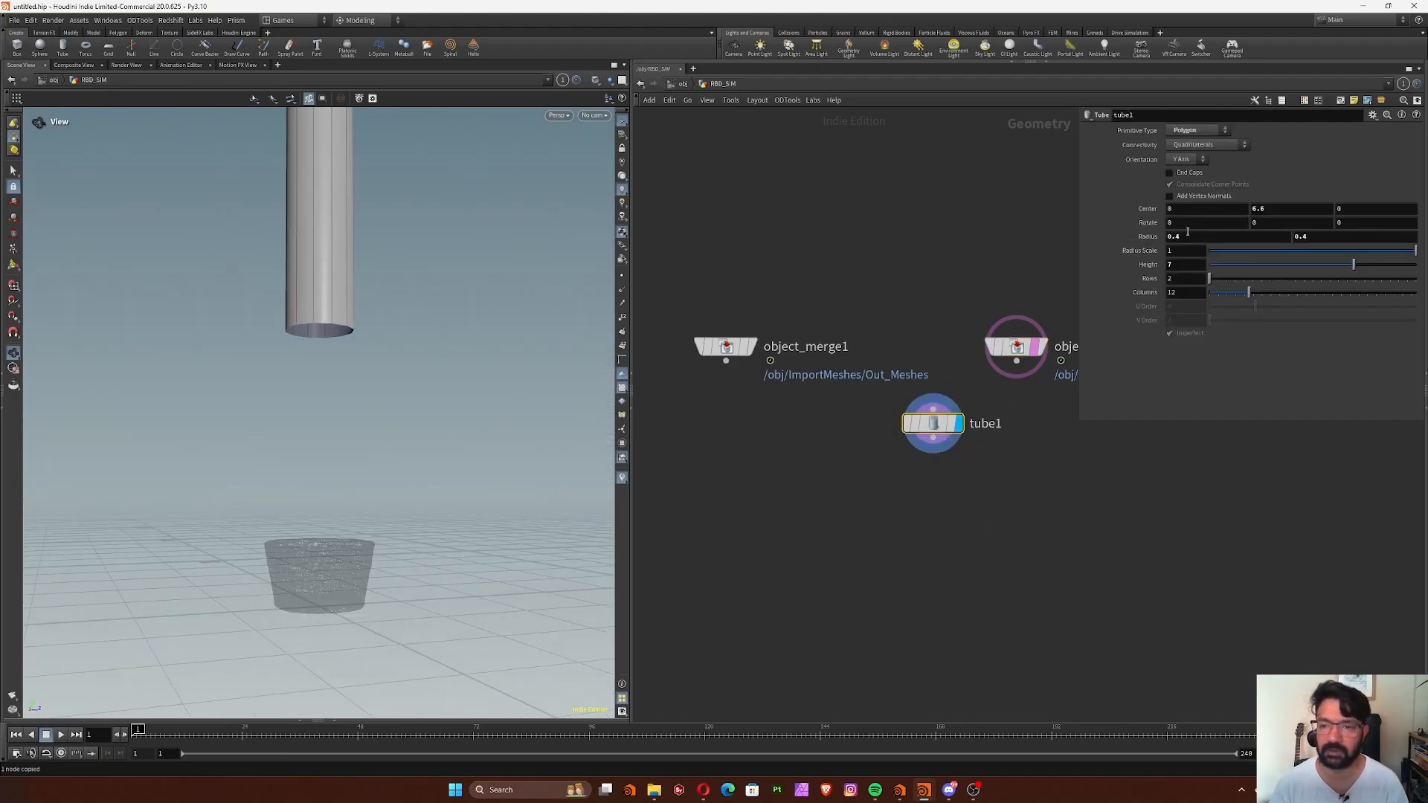
pyautogui.moveTo(1403, 251); pyautogui.dragTo(1350, 251)
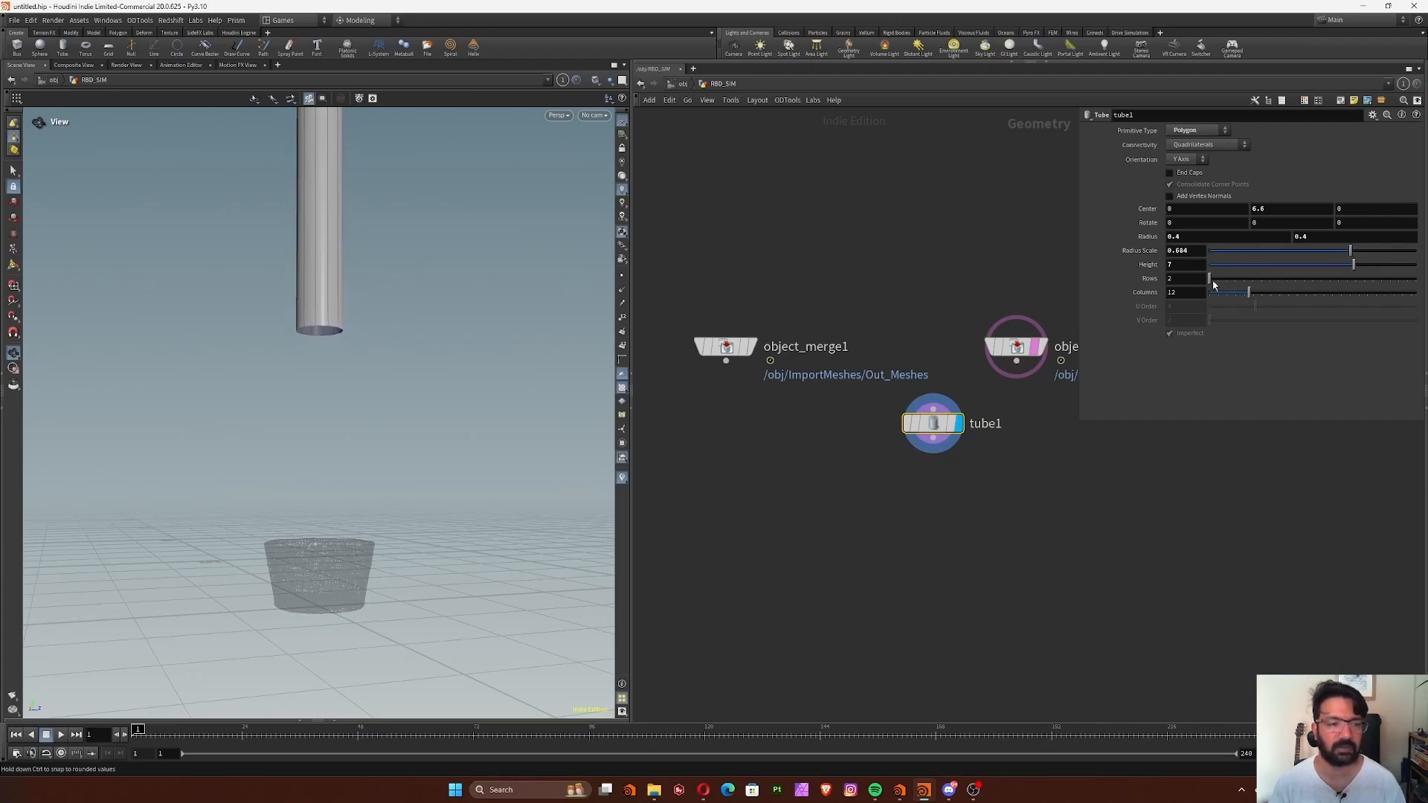
pyautogui.click(1187, 174)
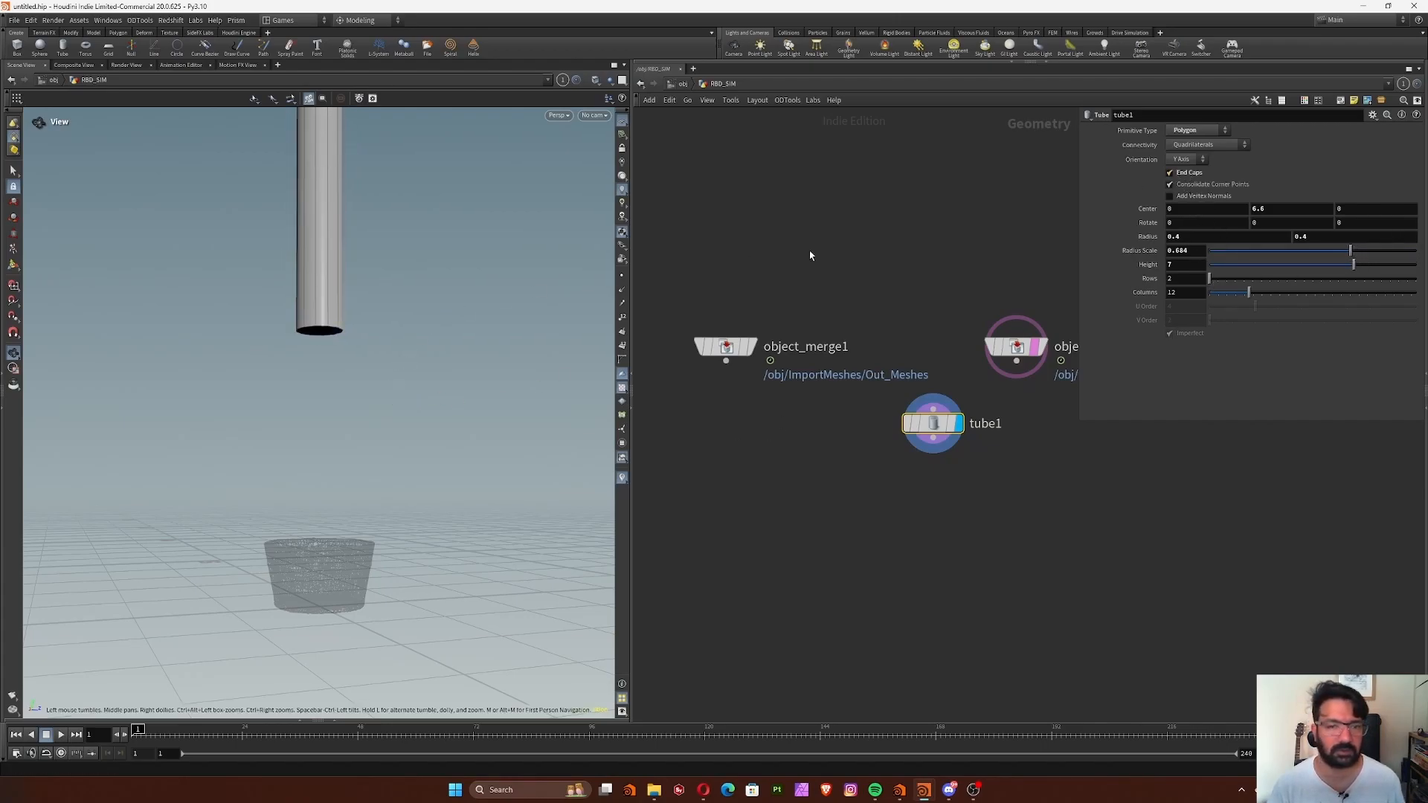
# Add an IsoOffset node fed by the tube, display its fog volume, and dismiss the autosave prompt.
pyautogui.moveTo(364, 296); pyautogui.dragTo(373, 338)
pyautogui.moveTo(373, 337); pyautogui.dragTo(542, 341, button='right')
pyautogui.moveTo(543, 341); pyautogui.dragTo(491, 358, button='middle')
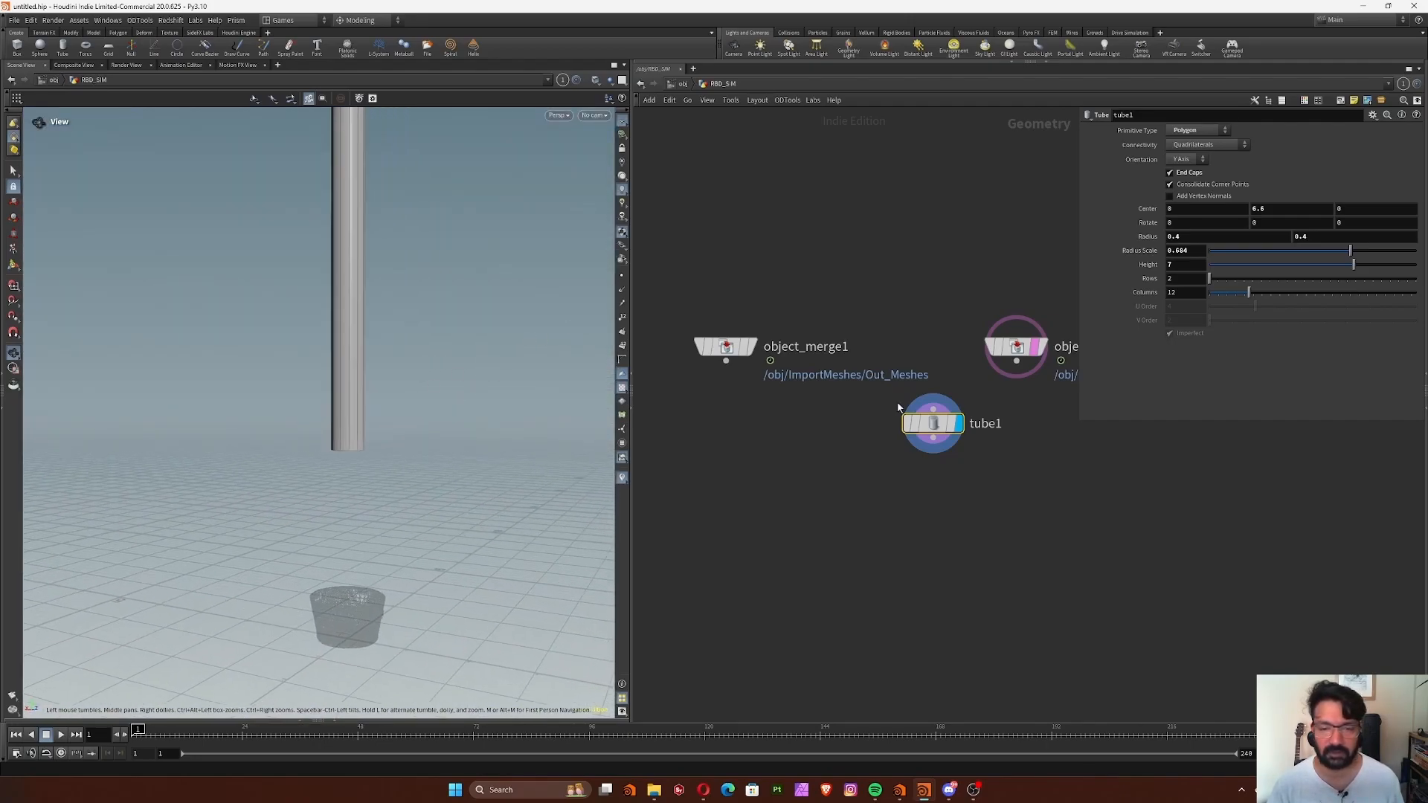
pyautogui.moveTo(982, 567); pyautogui.dragTo(959, 551, button='middle')
pyautogui.press('Tab')
pyautogui.write('i')
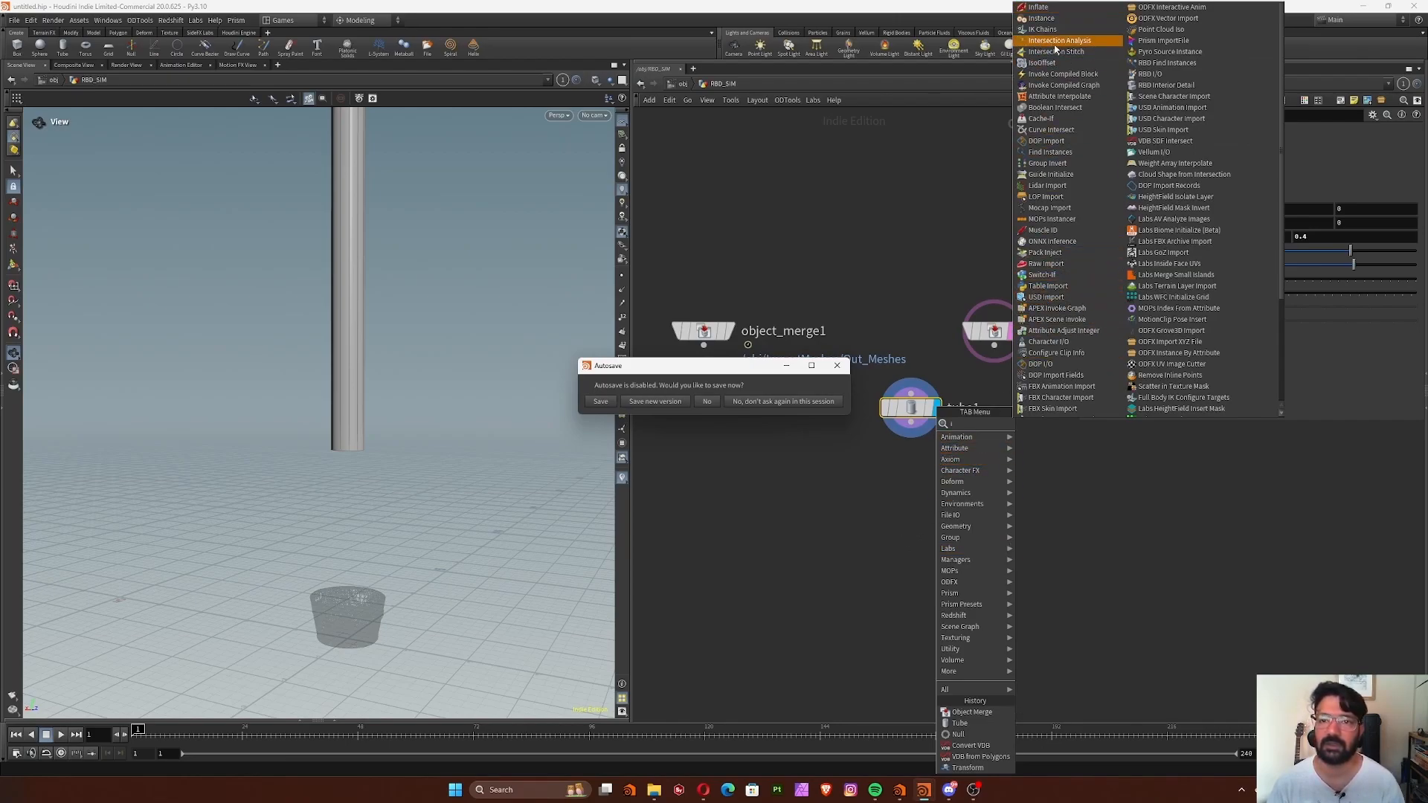
pyautogui.click(1050, 64)
pyautogui.click(917, 495)
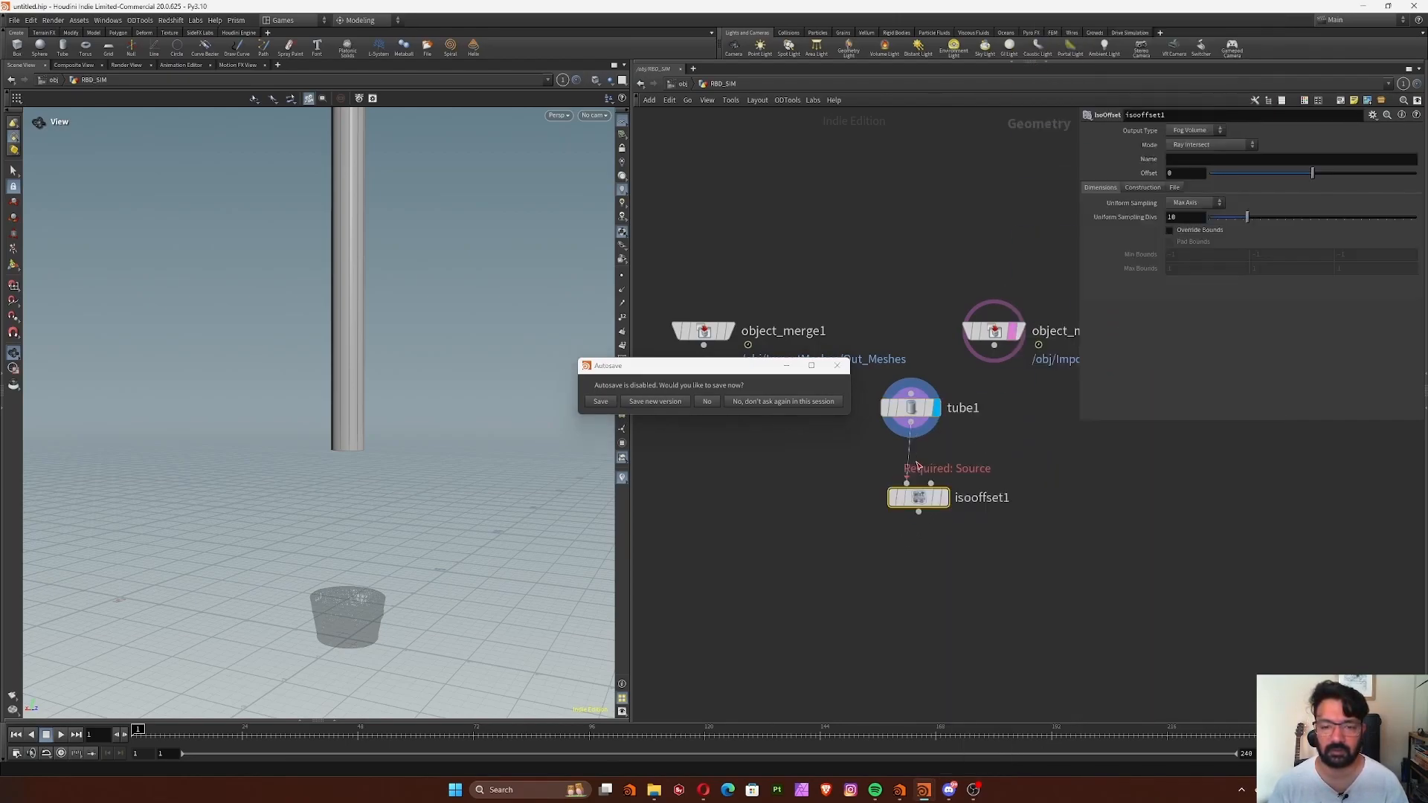
pyautogui.moveTo(926, 505); pyautogui.dragTo(917, 496)
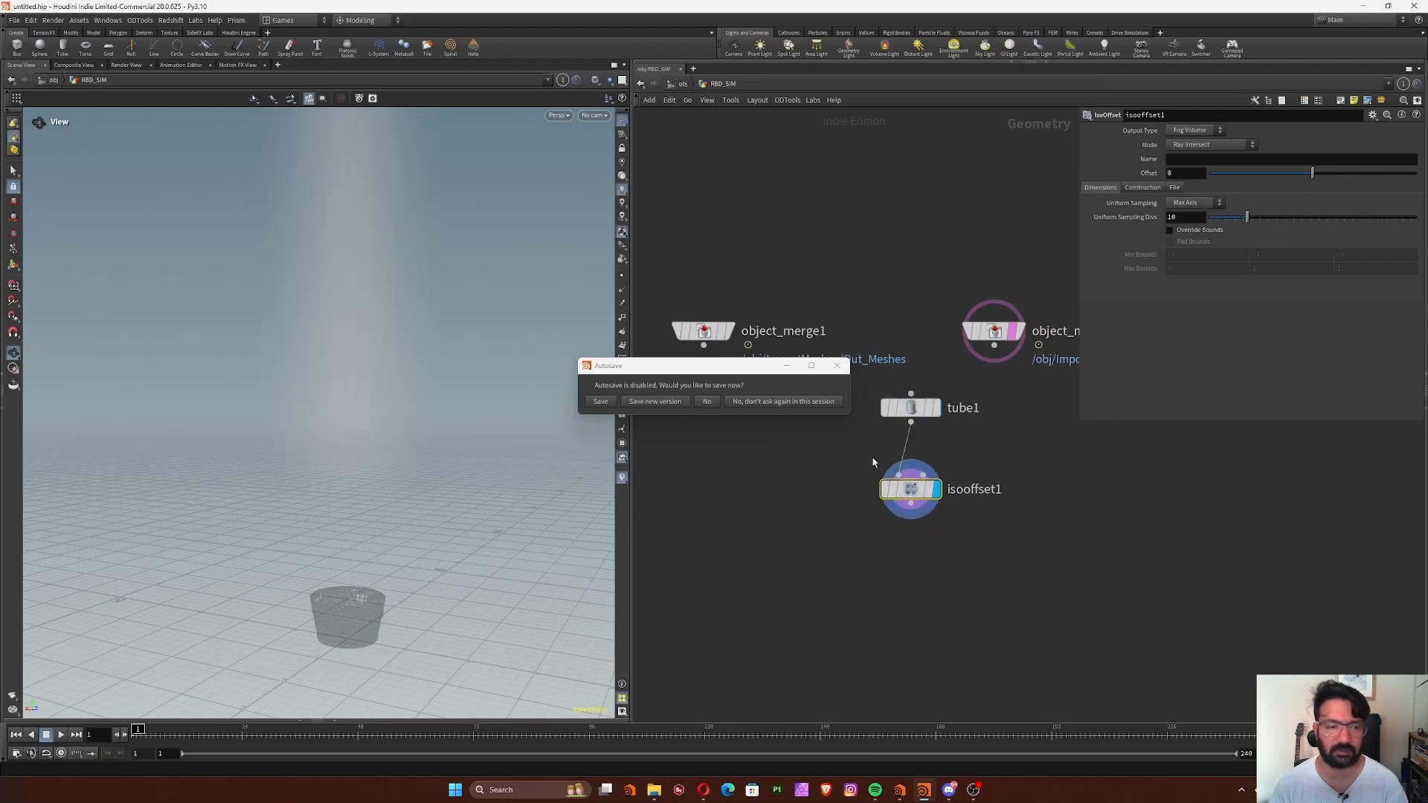
pyautogui.click(837, 366)
# Add a Scatter node fed by the IsoOffset, display its points, and align it below the IsoOffset node.
pyautogui.moveTo(479, 355); pyautogui.dragTo(447, 566, button='middle')
pyautogui.moveTo(439, 436)
pyautogui.mouseDown()
pyautogui.moveTo(449, 479)
pyautogui.moveTo(399, 519)
pyautogui.moveTo(417, 436)
pyautogui.mouseUp()
pyautogui.moveTo(975, 595); pyautogui.dragTo(969, 528, button='middle')
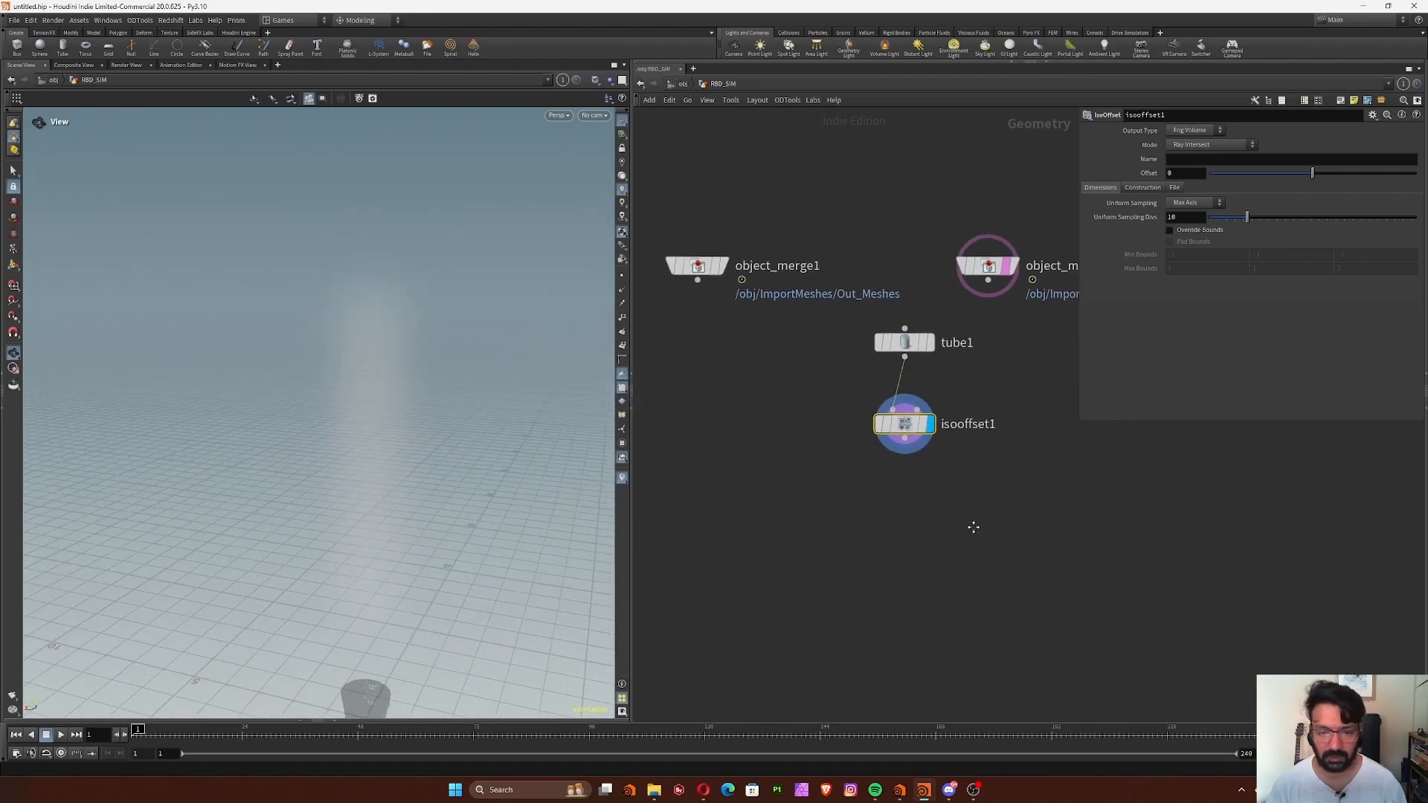
pyautogui.press('Tab')
pyautogui.write('scate')
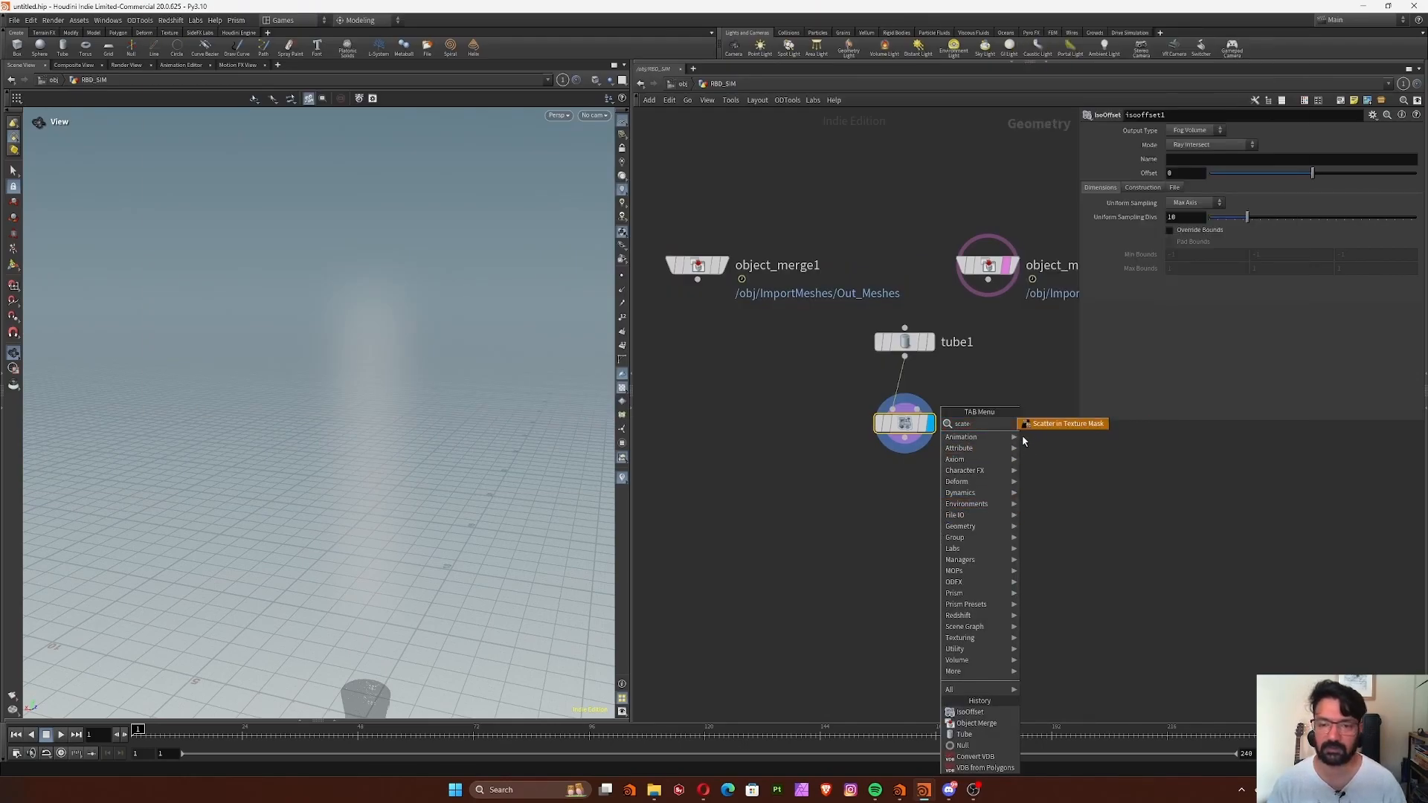
pyautogui.press('BackSpace')
pyautogui.click(1051, 424)
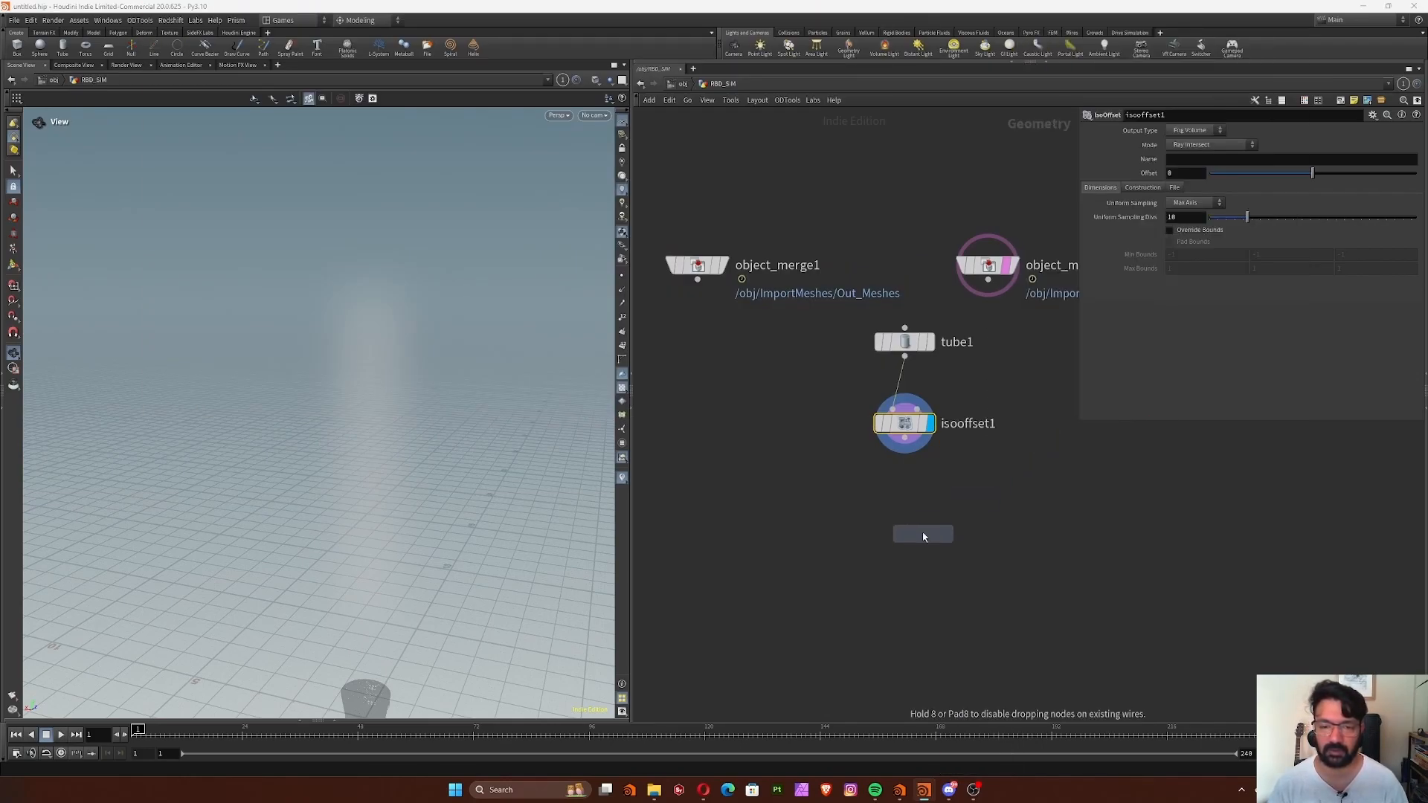
pyautogui.click(913, 514)
pyautogui.click(918, 522)
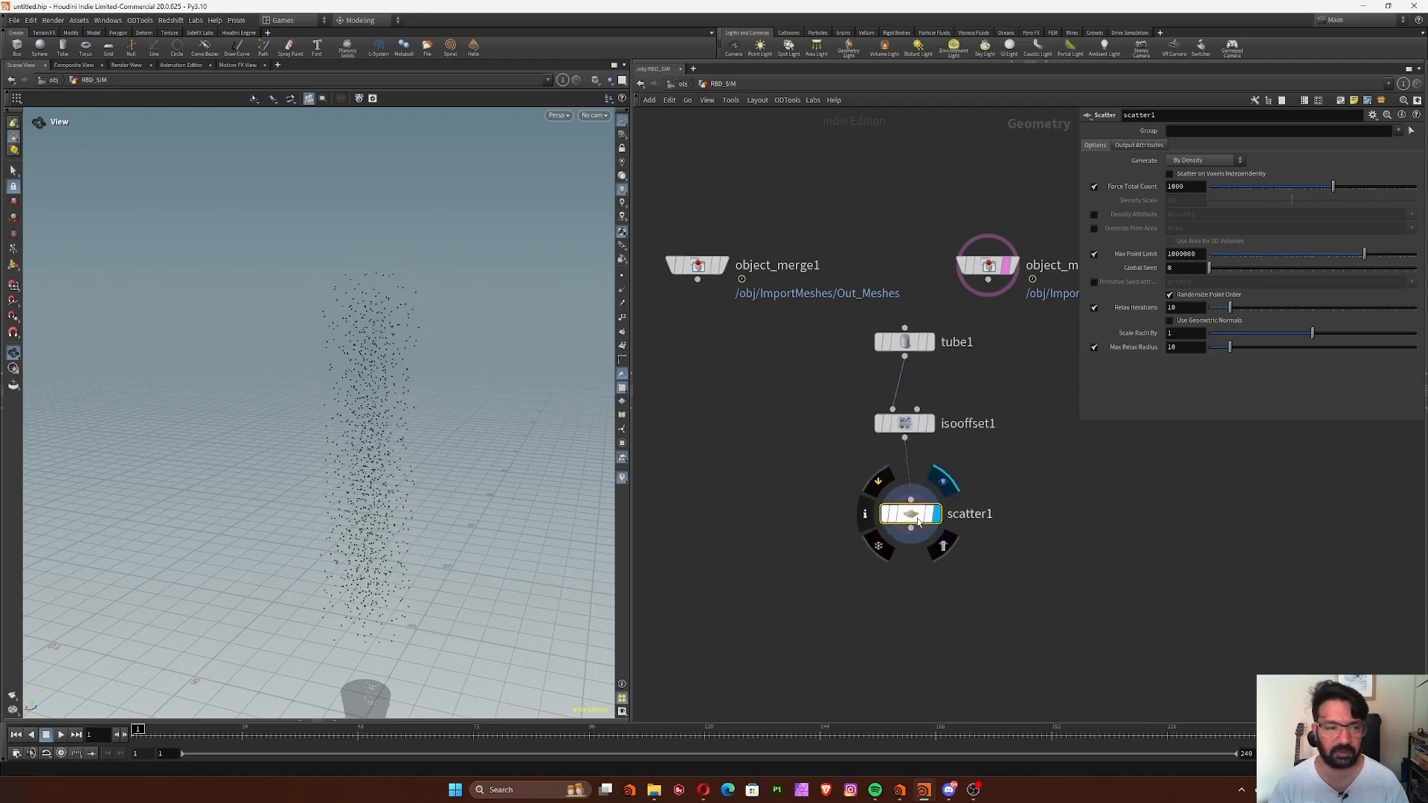
pyautogui.moveTo(917, 522); pyautogui.dragTo(911, 504)
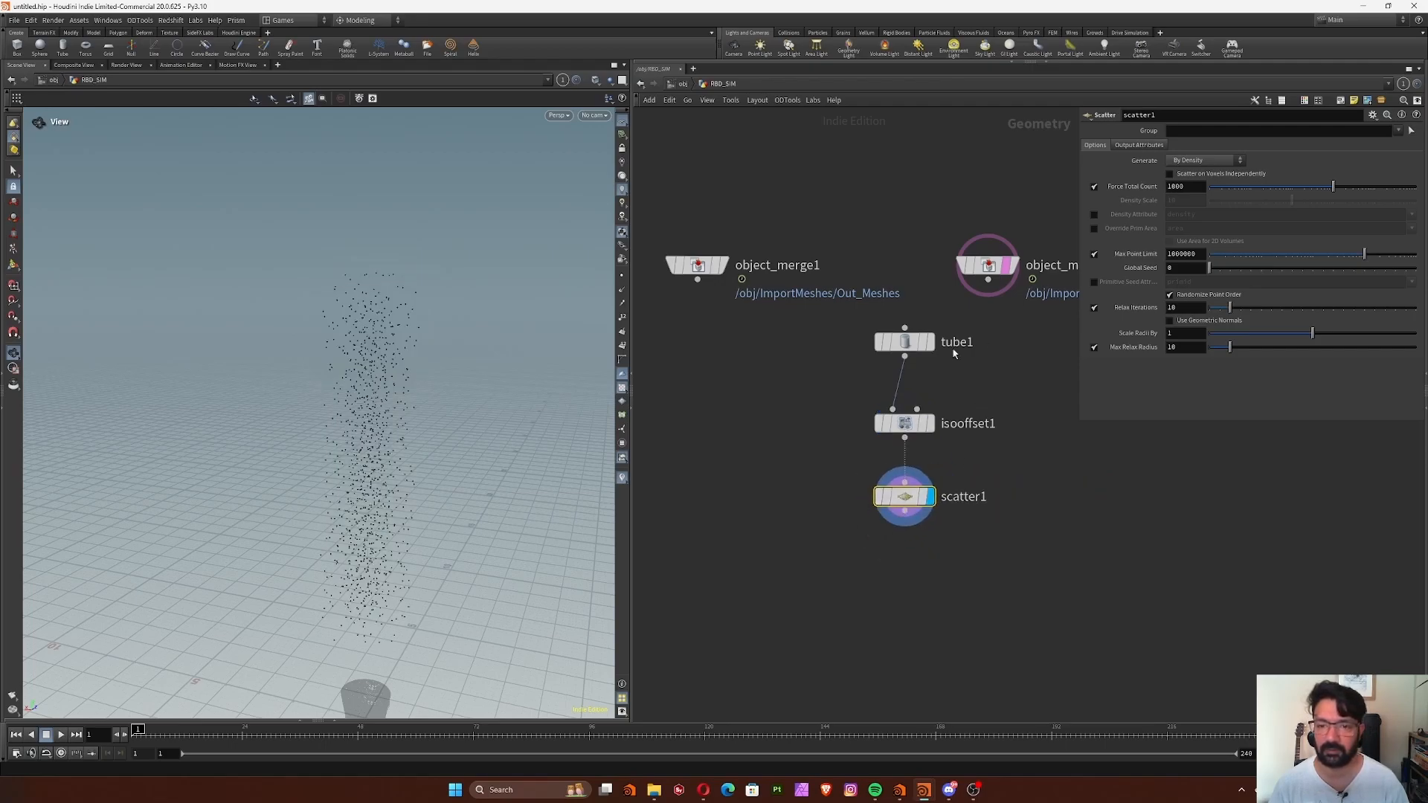
# Set the IsoOffset node's Uniform Sampling Divs to 30 and tighten the spacing of the tube and Scatter nodes around it.
pyautogui.moveTo(867, 430); pyautogui.dragTo(896, 433)
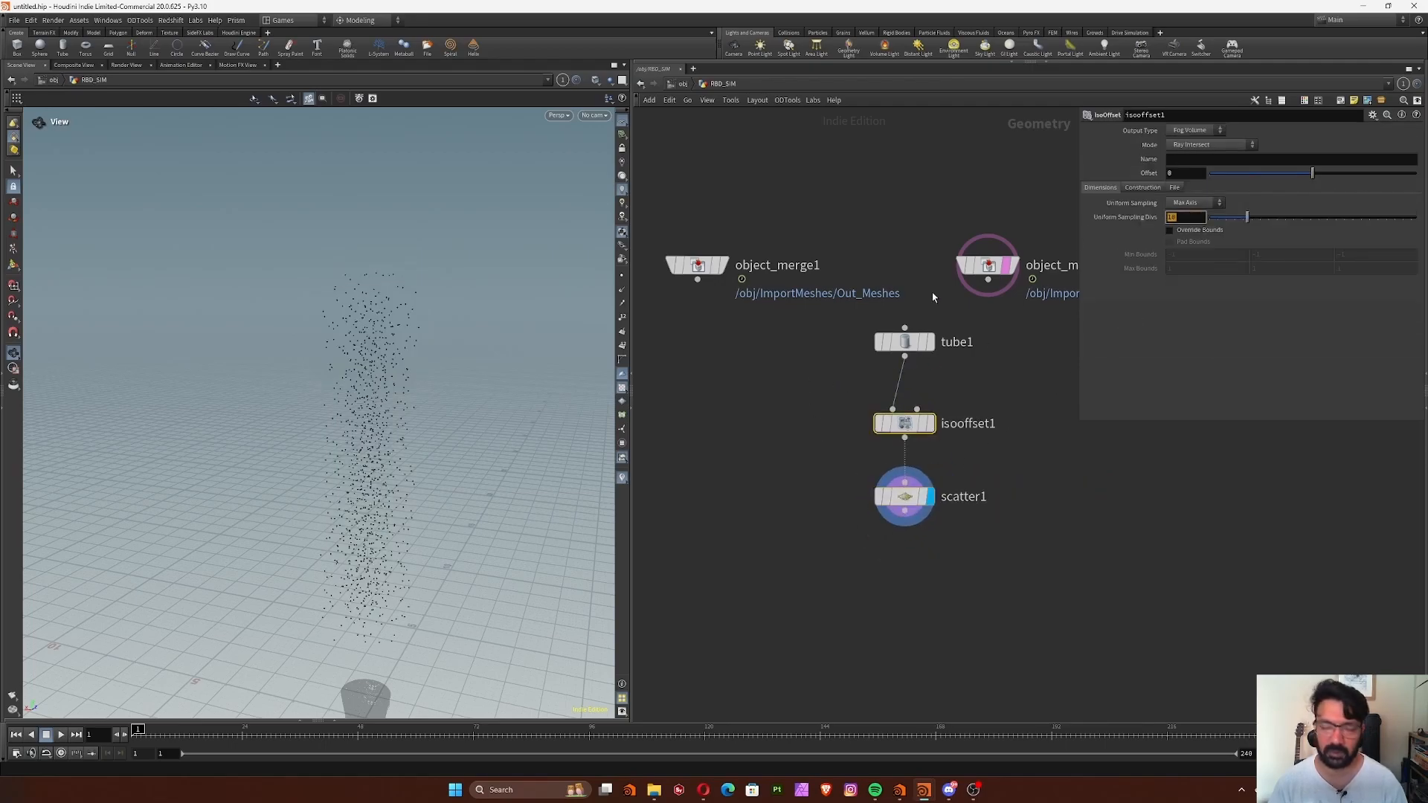
pyautogui.press('Return')
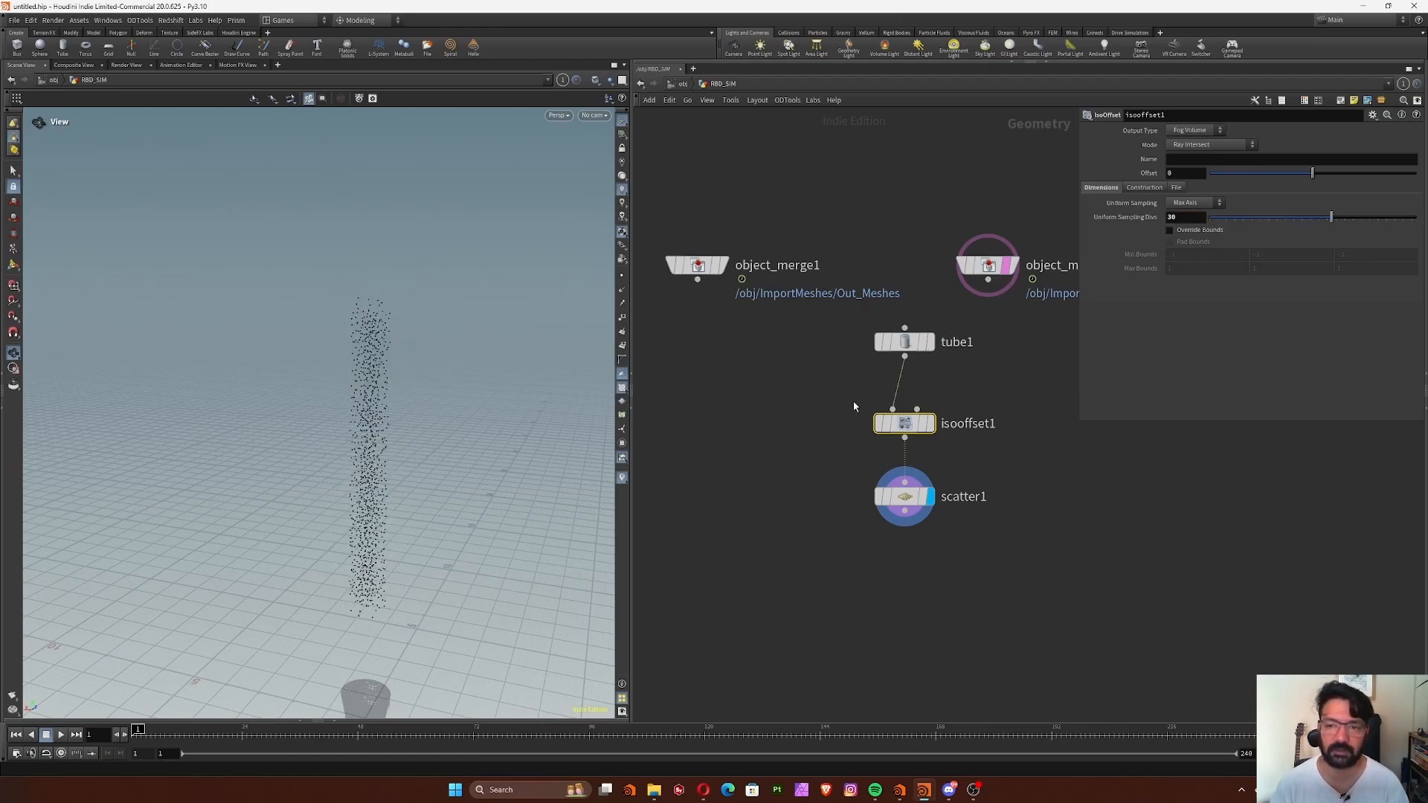
pyautogui.moveTo(903, 348); pyautogui.dragTo(901, 363)
pyautogui.moveTo(908, 500); pyautogui.dragTo(908, 489)
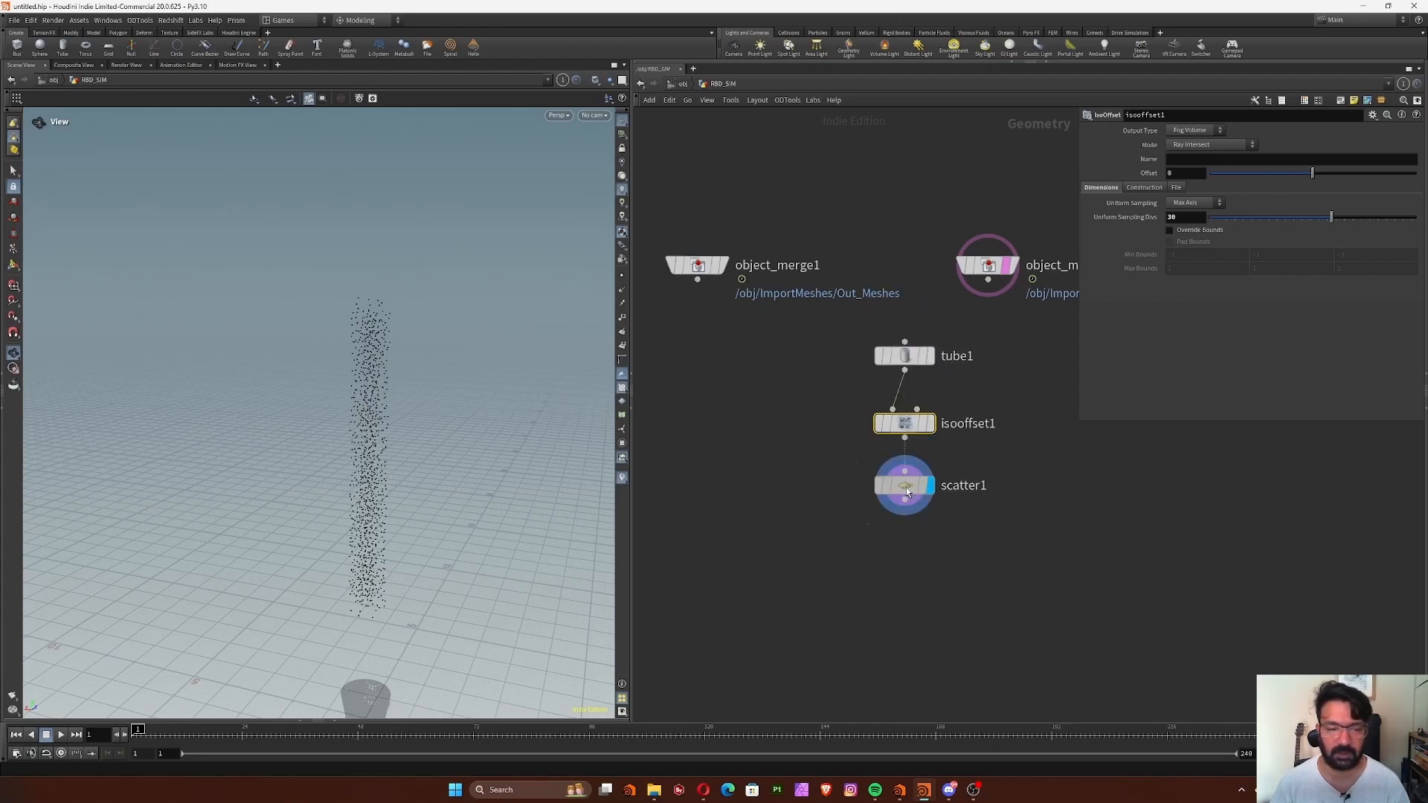
# Reduce the Scatter node's Force Total Count and display its points above the bucket.
pyautogui.click(907, 489)
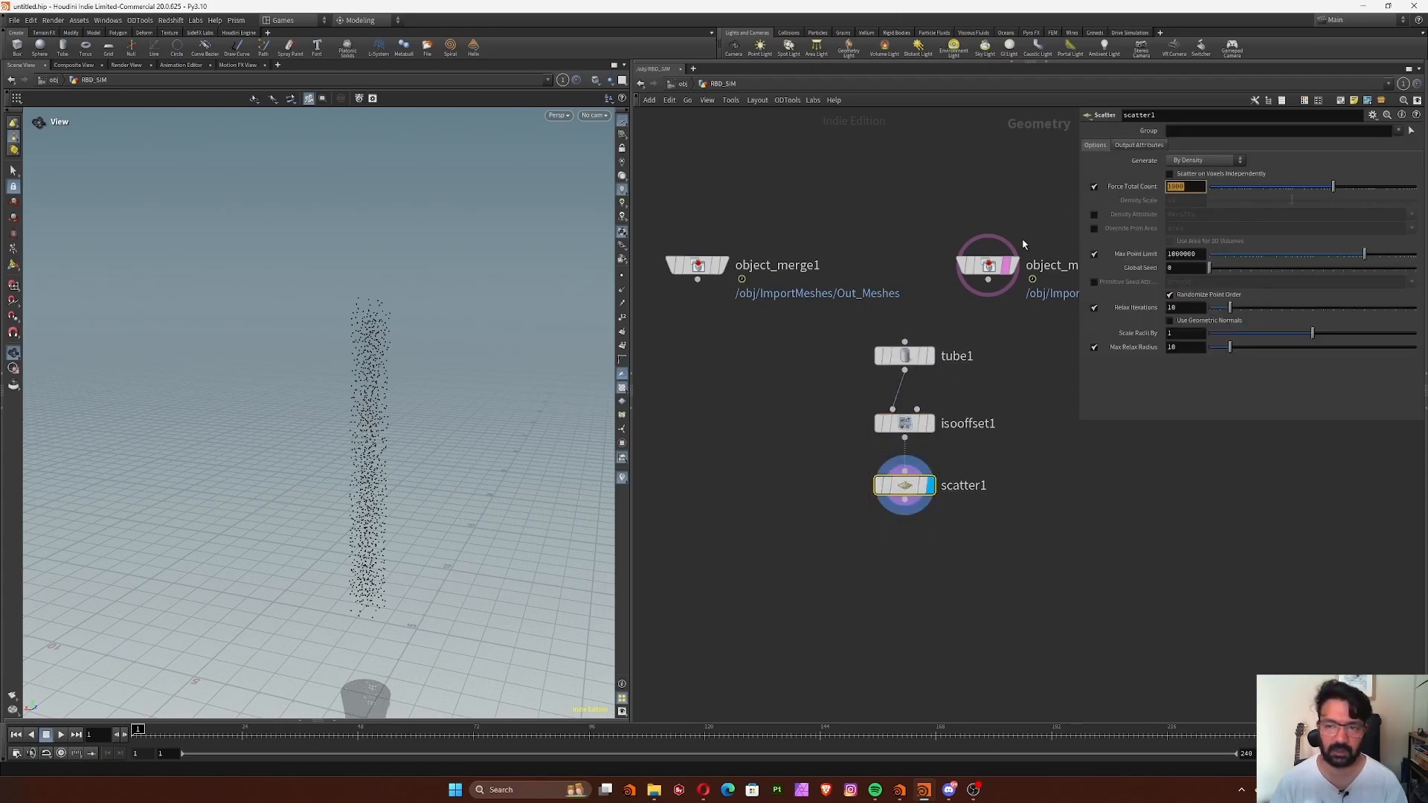
pyautogui.moveTo(882, 438)
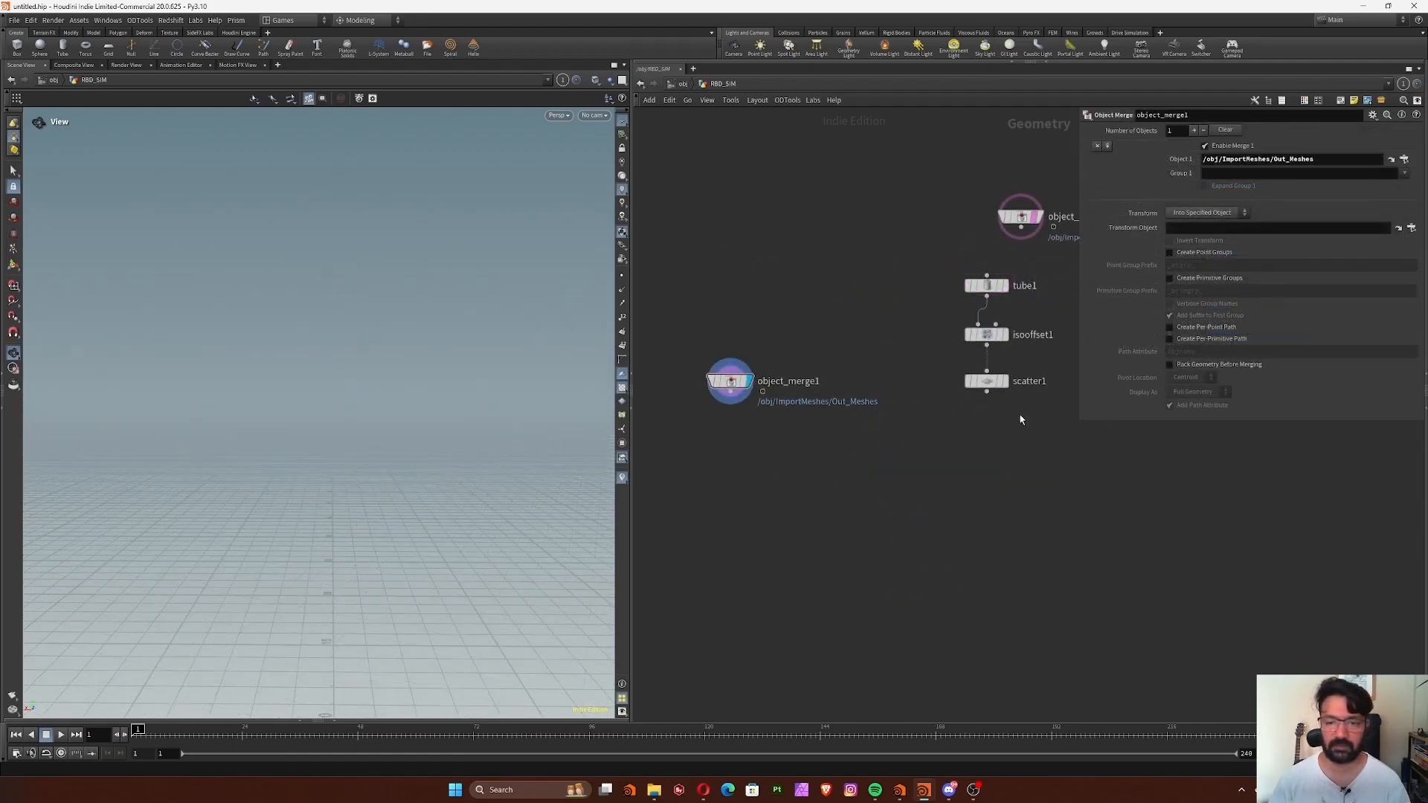
pyautogui.click(1004, 381)
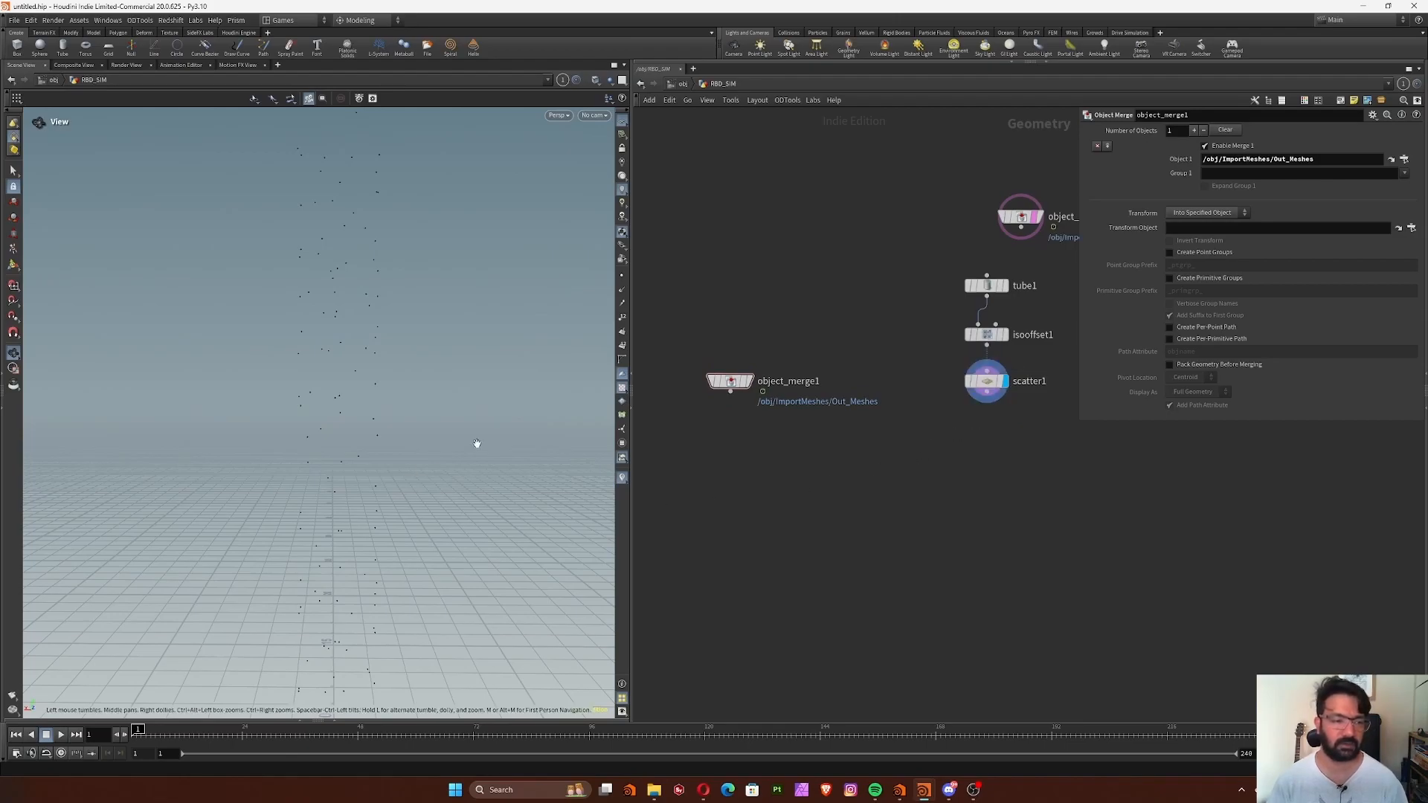
pyautogui.moveTo(458, 360); pyautogui.dragTo(261, 488, button='right')
pyautogui.moveTo(459, 389)
pyautogui.mouseDown()
pyautogui.moveTo(468, 408)
pyautogui.moveTo(450, 414)
pyautogui.mouseUp()
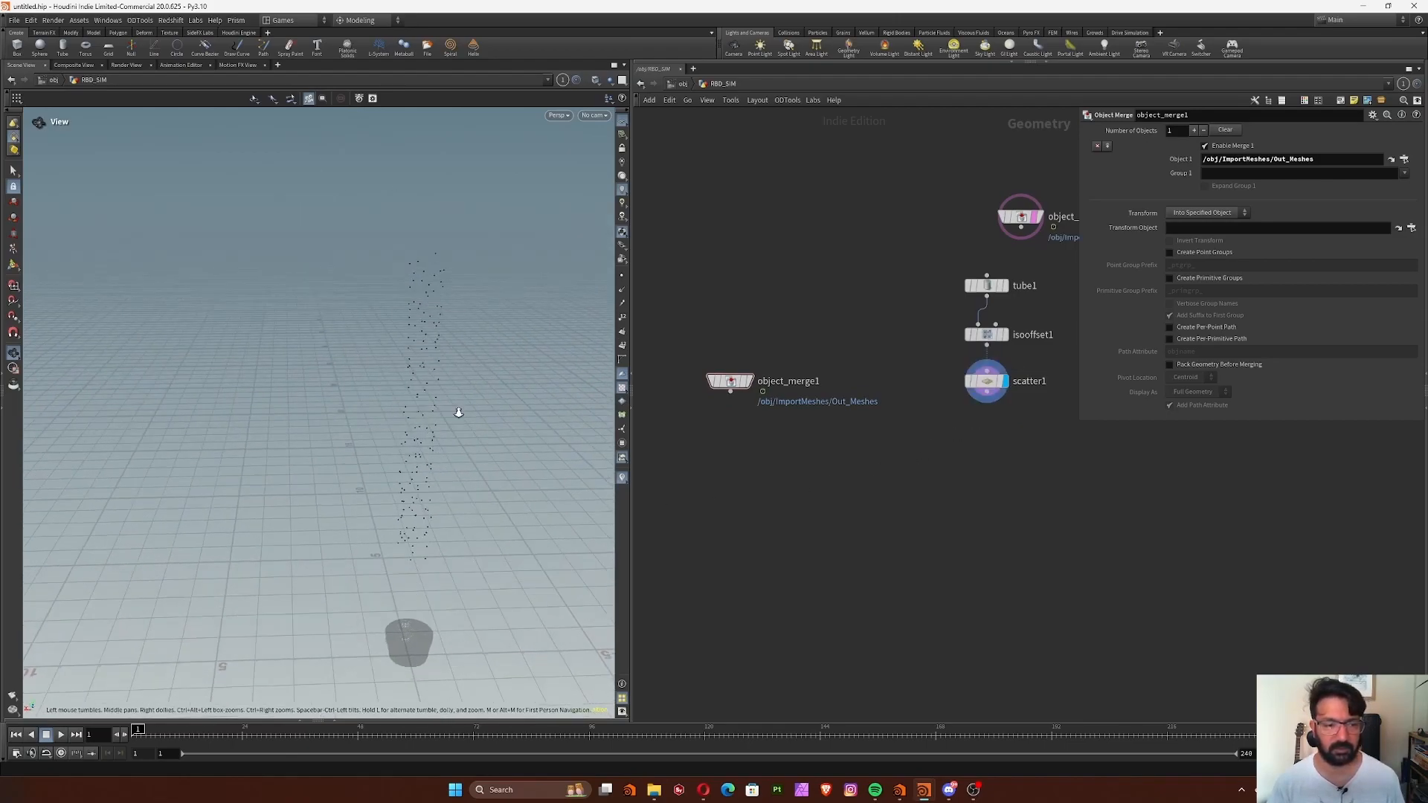
pyautogui.moveTo(449, 414); pyautogui.dragTo(452, 476, button='right')
pyautogui.moveTo(452, 476); pyautogui.dragTo(398, 423, button='middle')
pyautogui.moveTo(399, 423); pyautogui.dragTo(401, 431)
# Move the fruit Object Merge node up level with the tube node, display it, and bring the bucket into view.
pyautogui.moveTo(838, 397); pyautogui.dragTo(858, 428, button='middle')
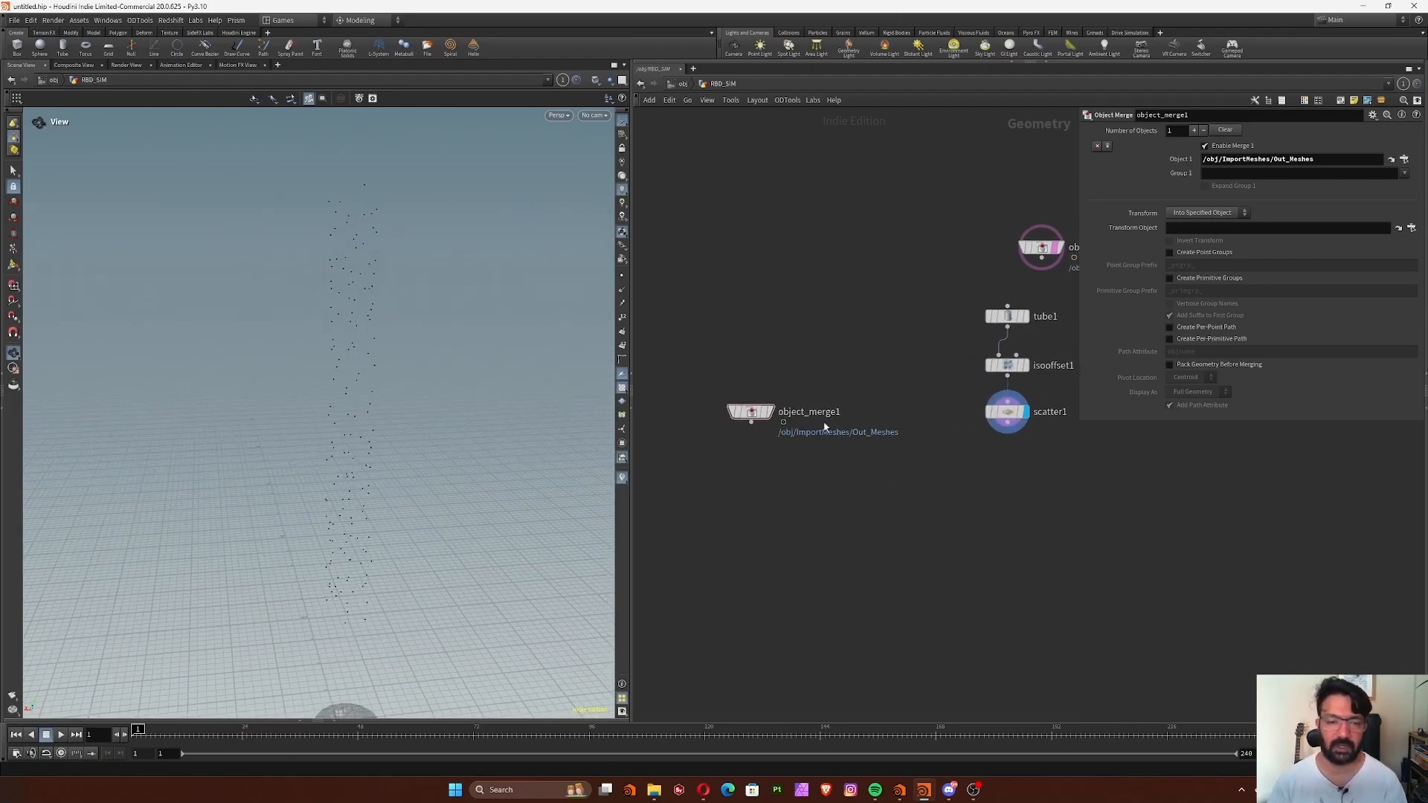
pyautogui.click(771, 389)
pyautogui.moveTo(751, 415); pyautogui.dragTo(752, 334)
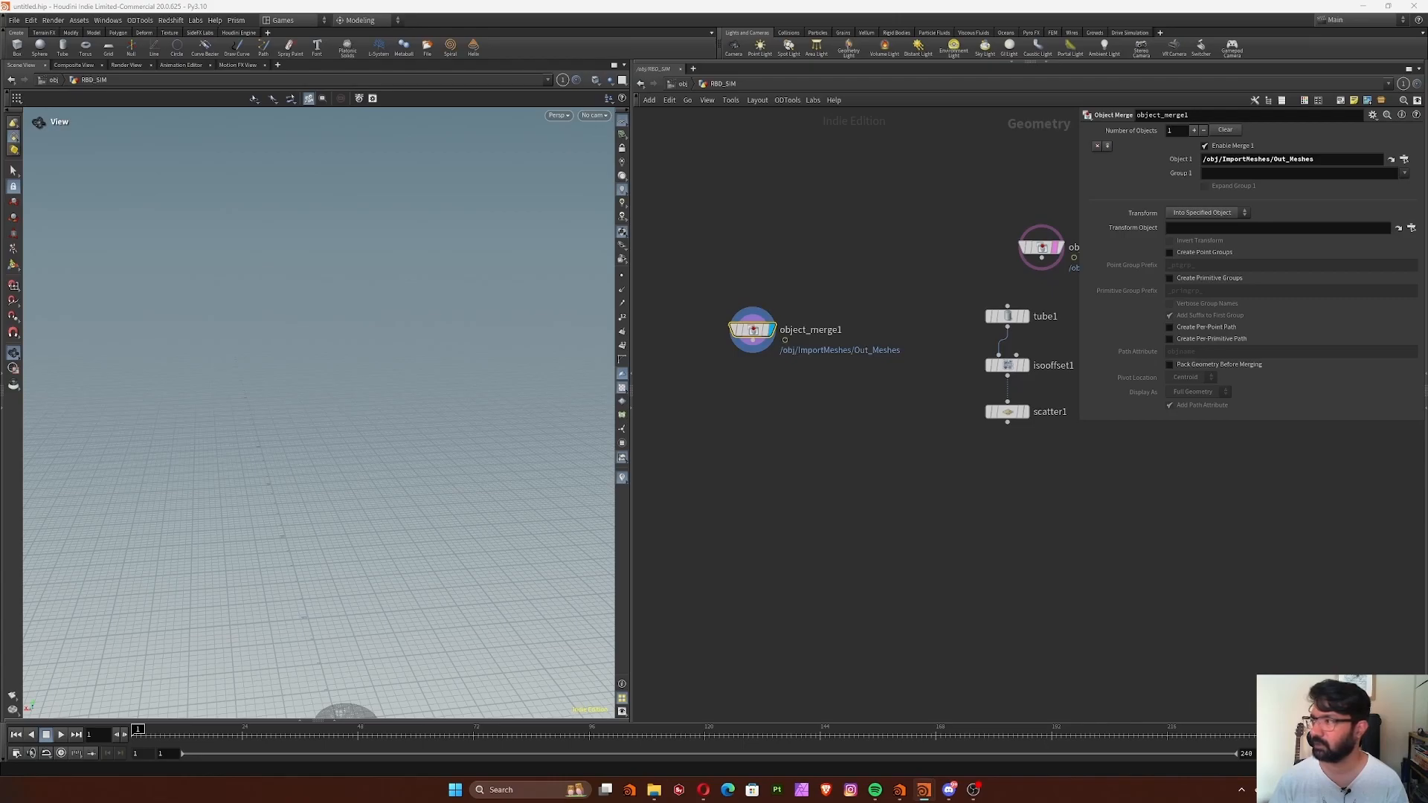
pyautogui.scroll(2, 816, 380)
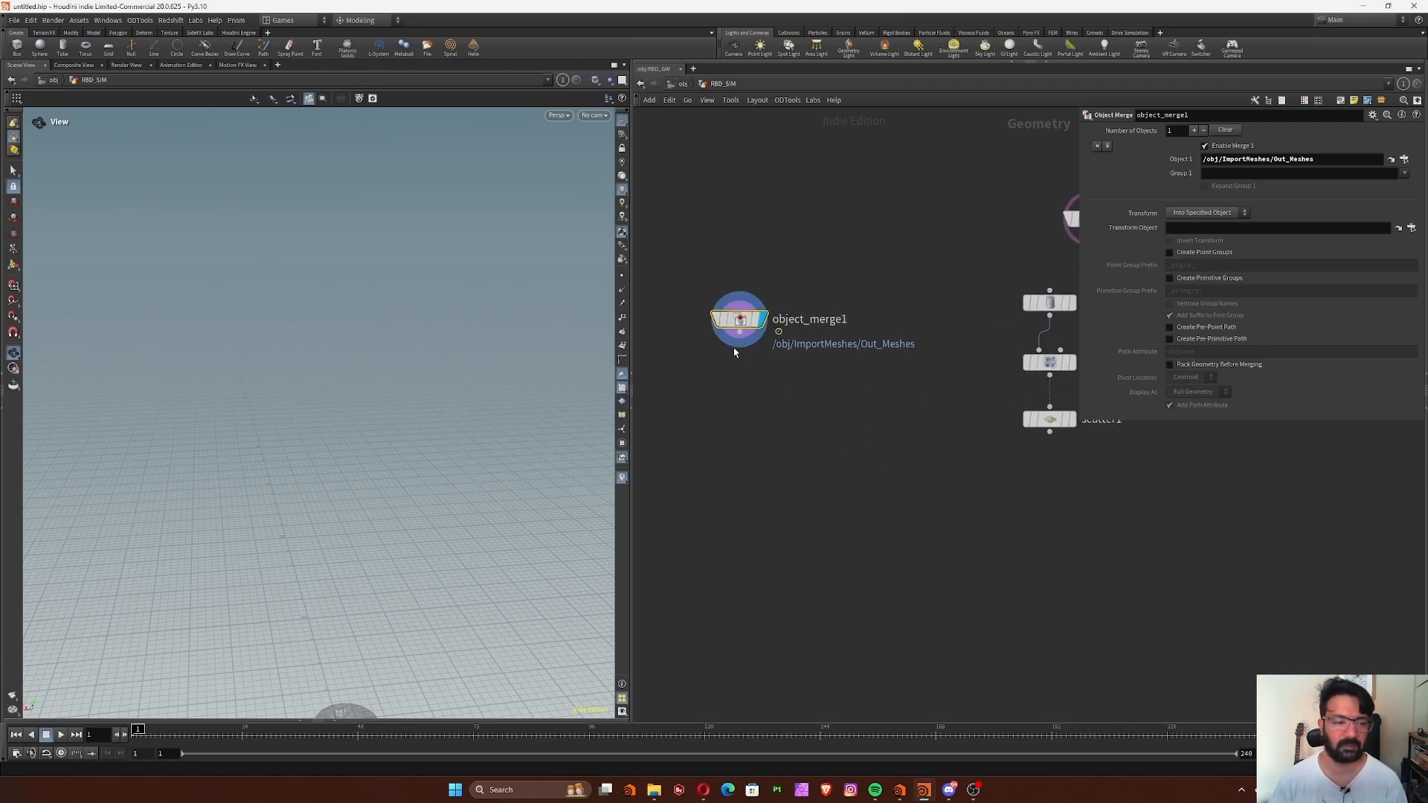
pyautogui.moveTo(401, 589); pyautogui.dragTo(336, 498, button='middle')
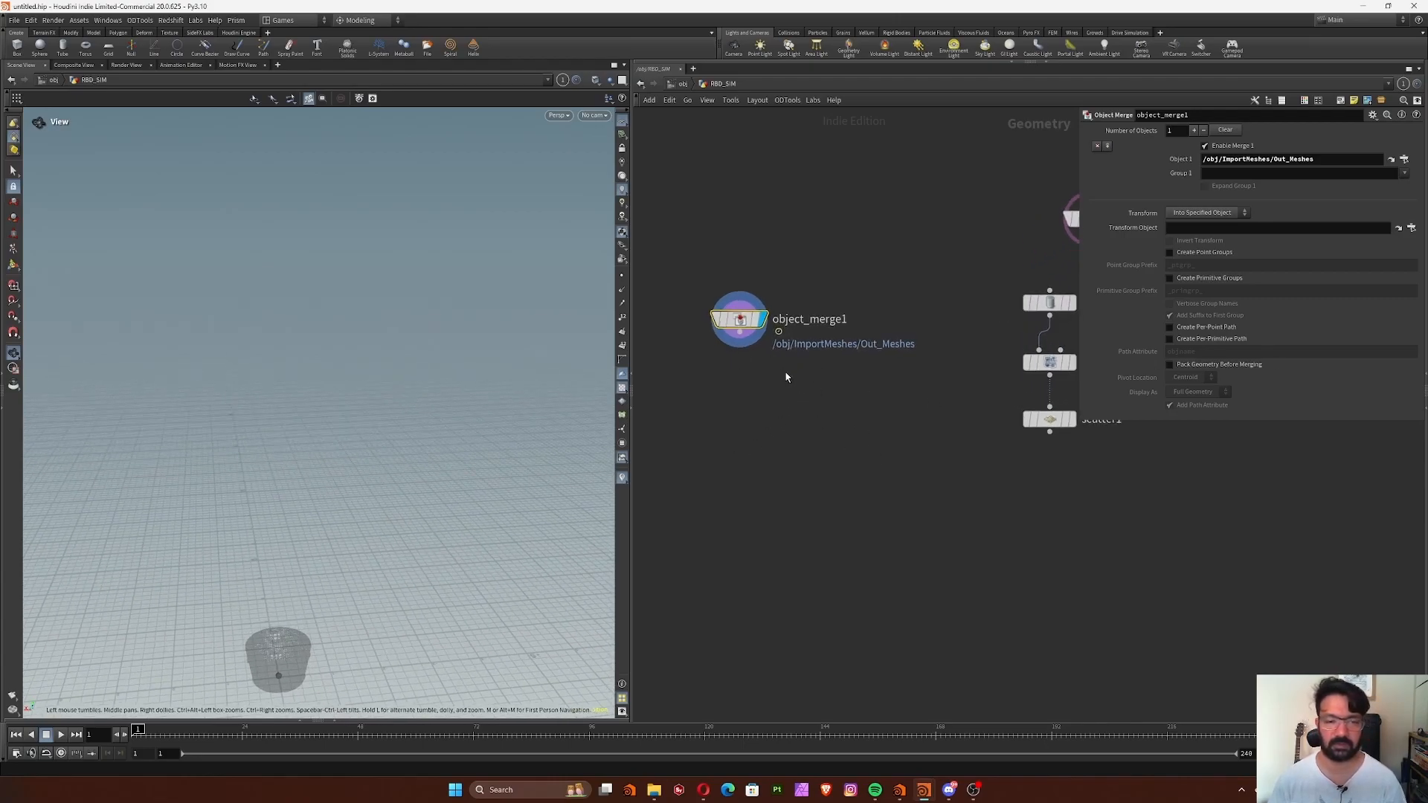
# Add an Attribute Rename node below the fruit Object Merge.
pyautogui.press('Tab')
pyautogui.write('attre')
pyautogui.press('Down')
pyautogui.press('Down')
pyautogui.press('Return')
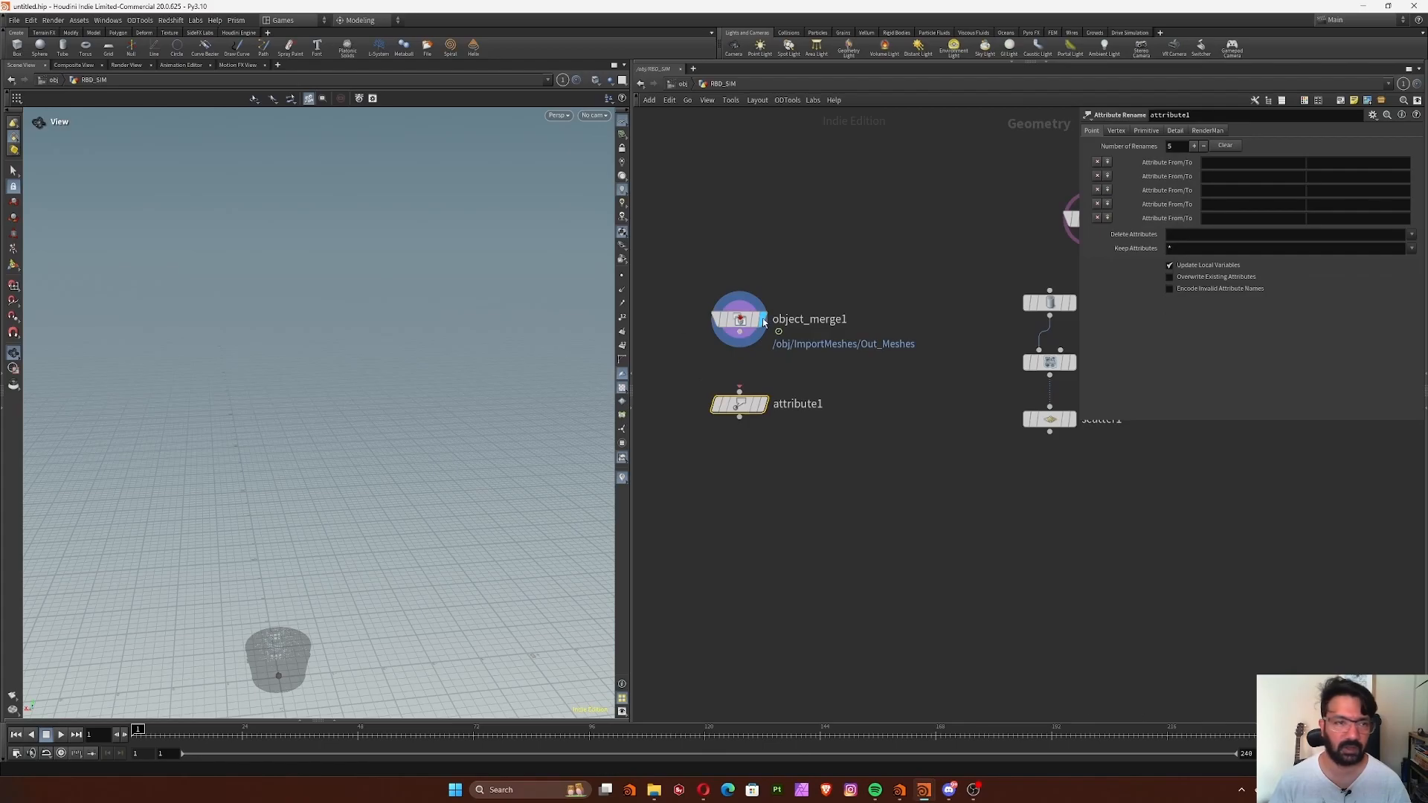
# Reveal the geometry spreadsheet with the fruit primitive attributes, then feed the Object Merge into the Attribute Rename and display it.
pyautogui.click(336, 720)
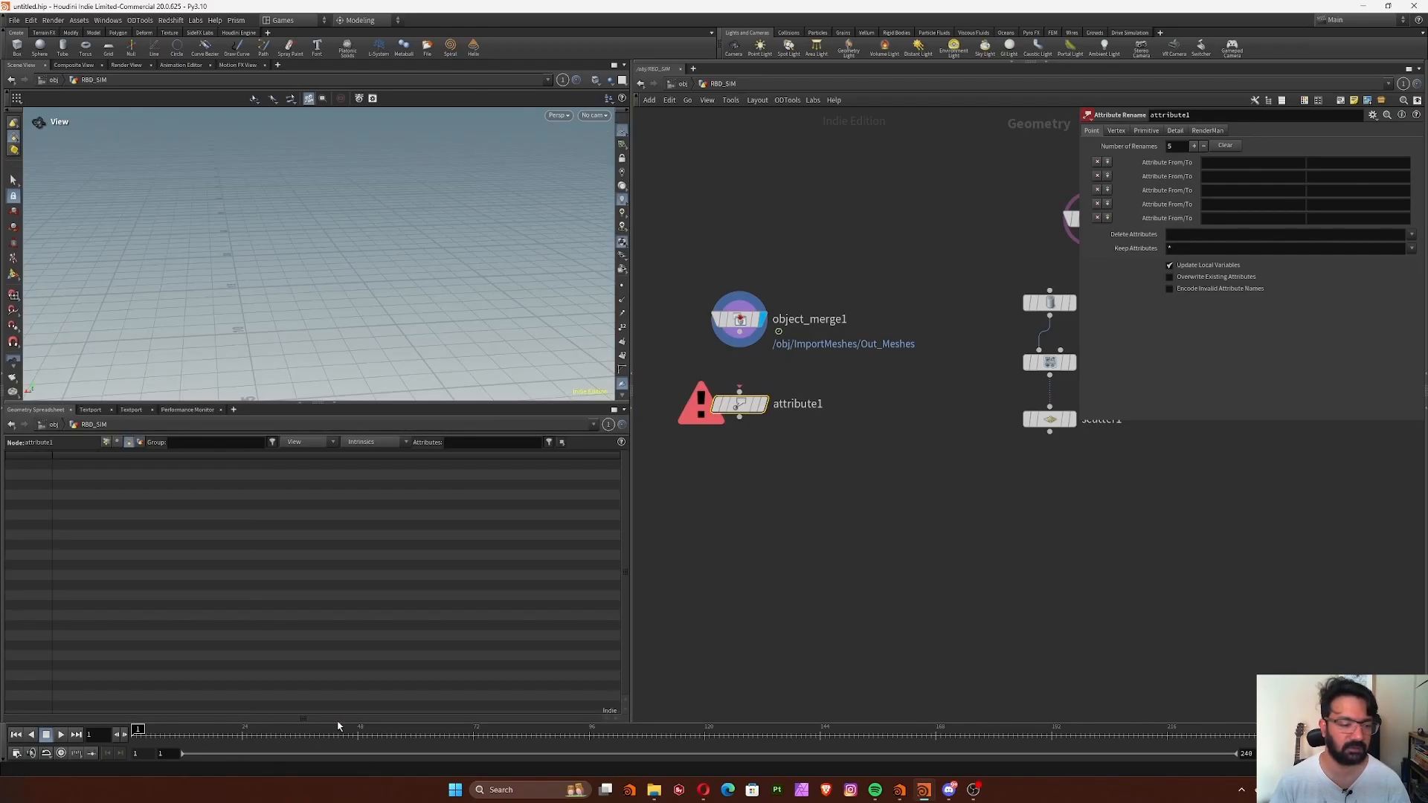
pyautogui.click(739, 320)
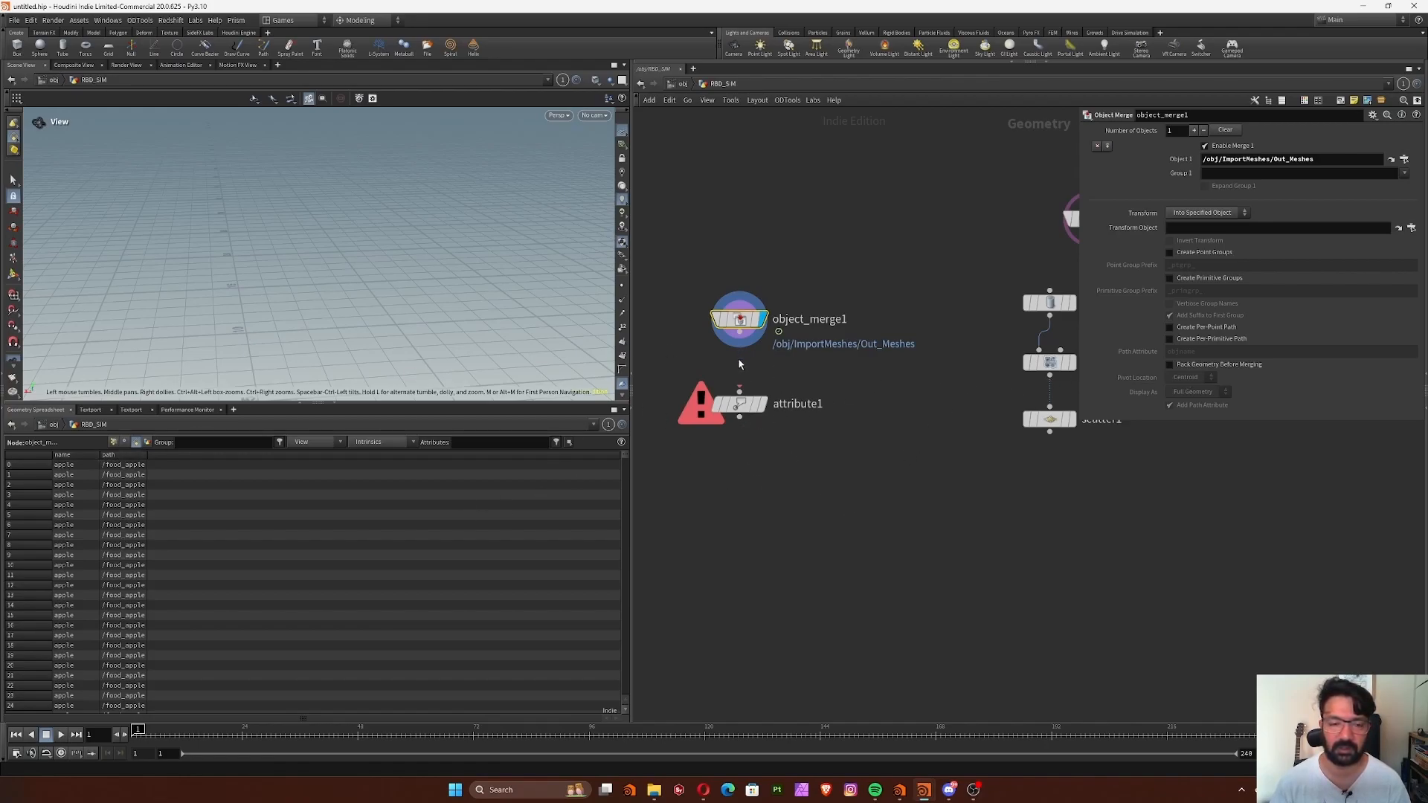
pyautogui.moveTo(739, 334); pyautogui.dragTo(740, 402)
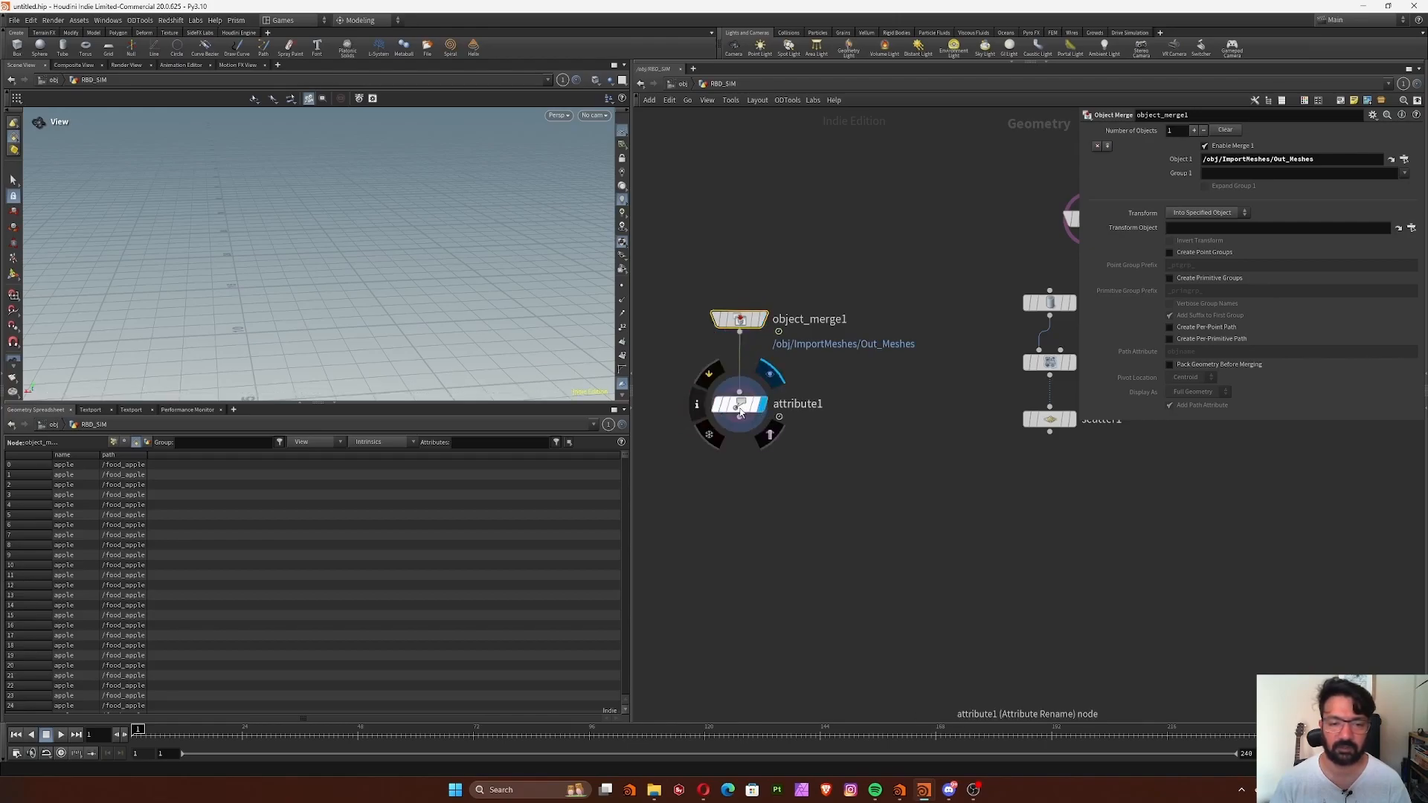
pyautogui.click(740, 412)
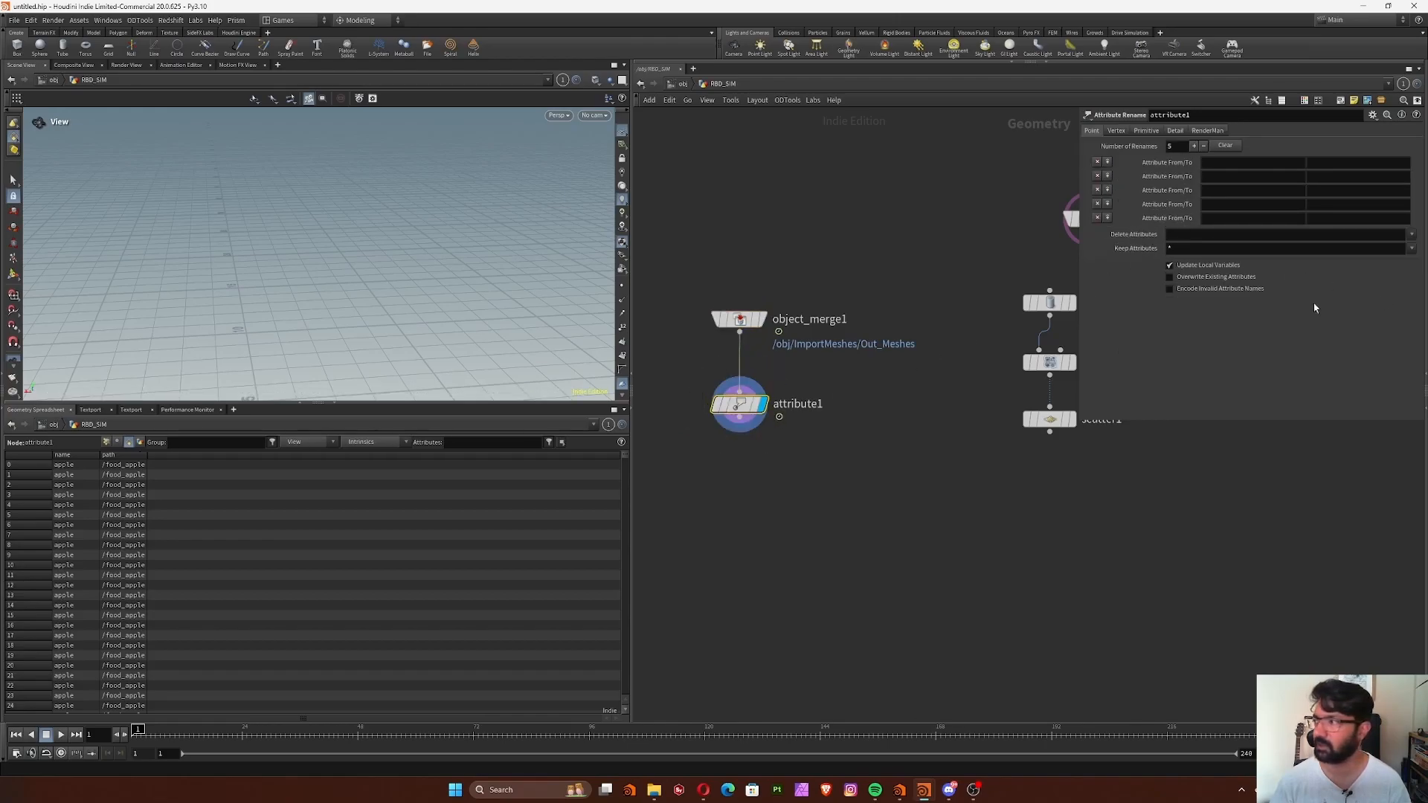
# Rename the primitive attribute name to fruit_type in the Attribute Rename node.
pyautogui.click(1146, 131)
pyautogui.click(1238, 165)
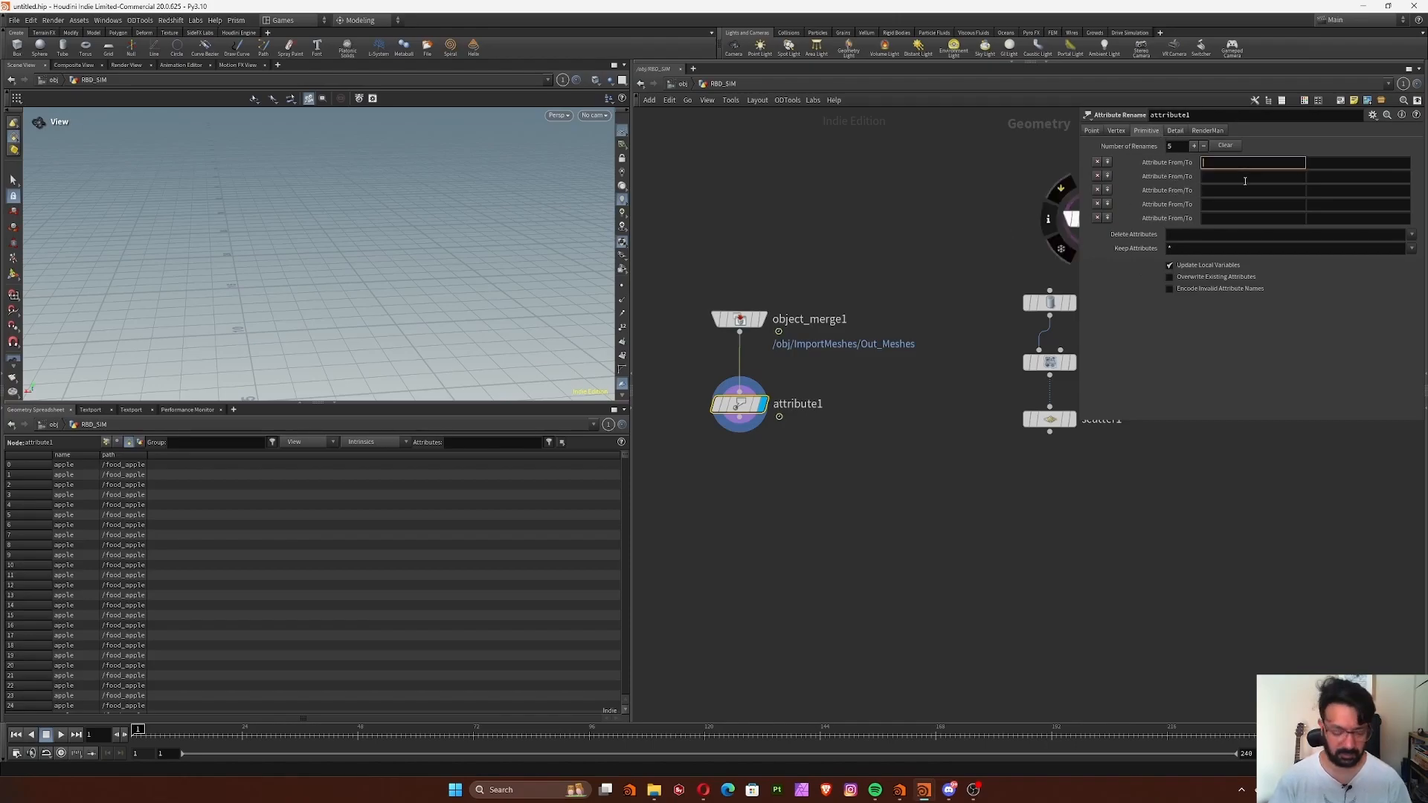
pyautogui.press('Tab')
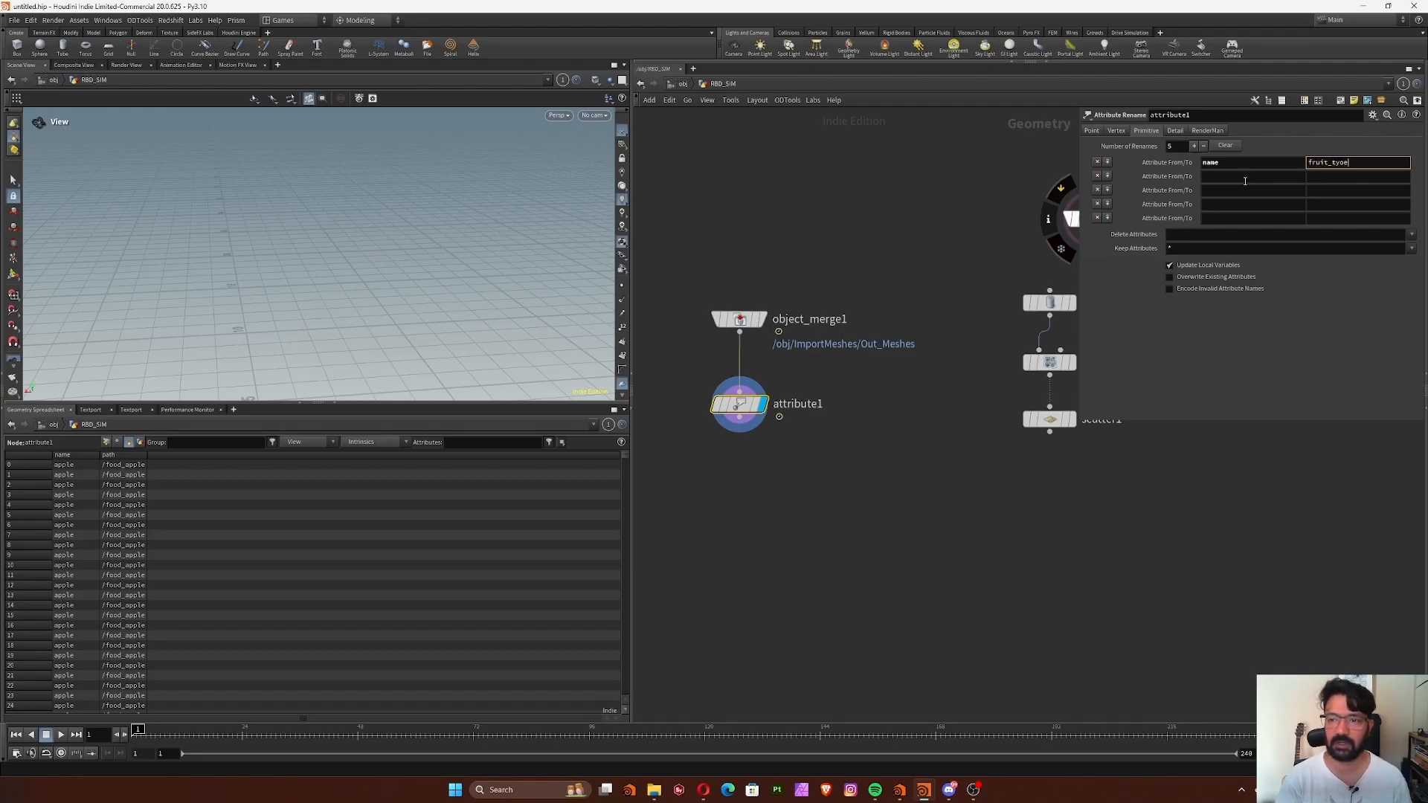
pyautogui.press('Return')
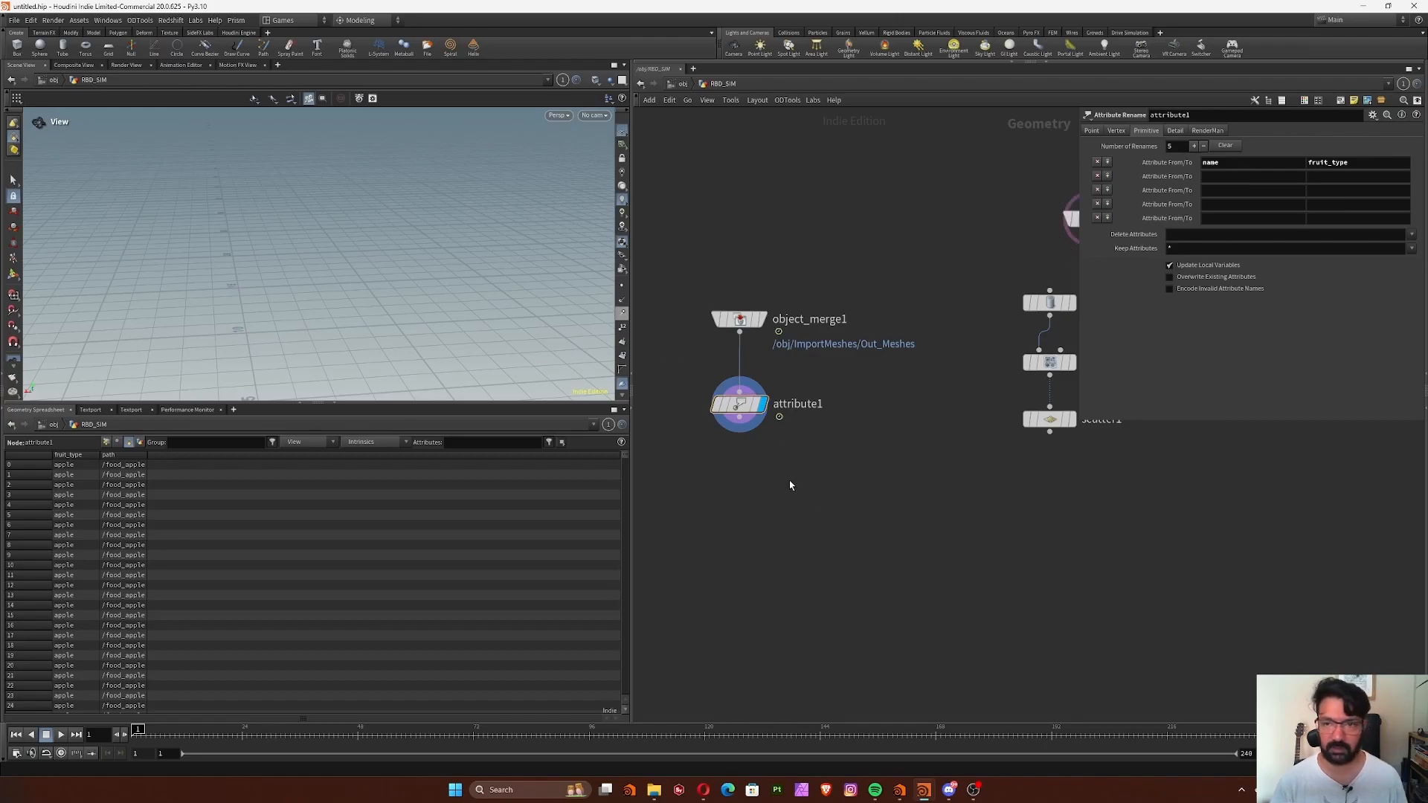
# Add a second Attribute Rename node, feed it from the first one, and display it.
pyautogui.press('Tab')
pyautogui.write('attre')
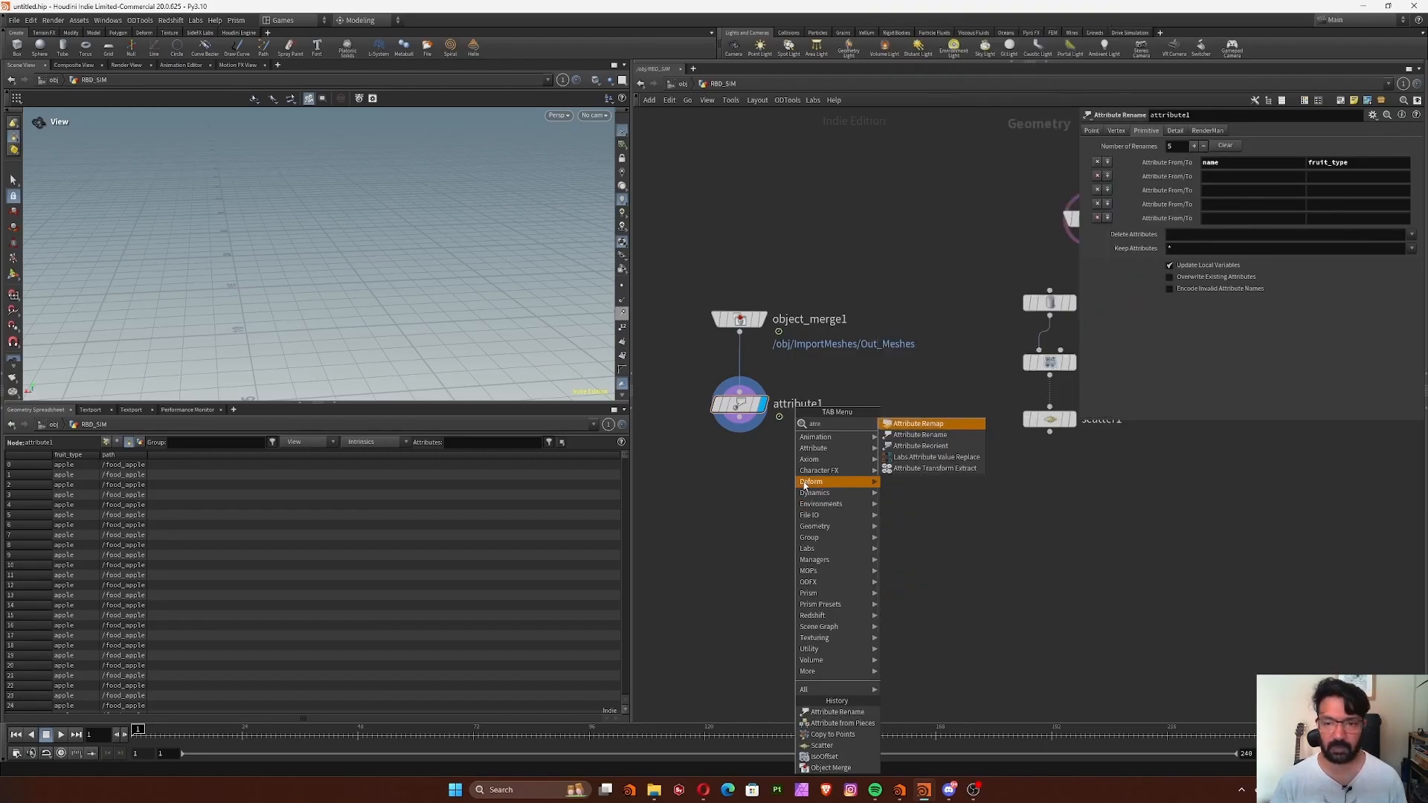
pyautogui.click(920, 435)
pyautogui.click(730, 505)
pyautogui.moveTo(739, 422); pyautogui.dragTo(730, 492)
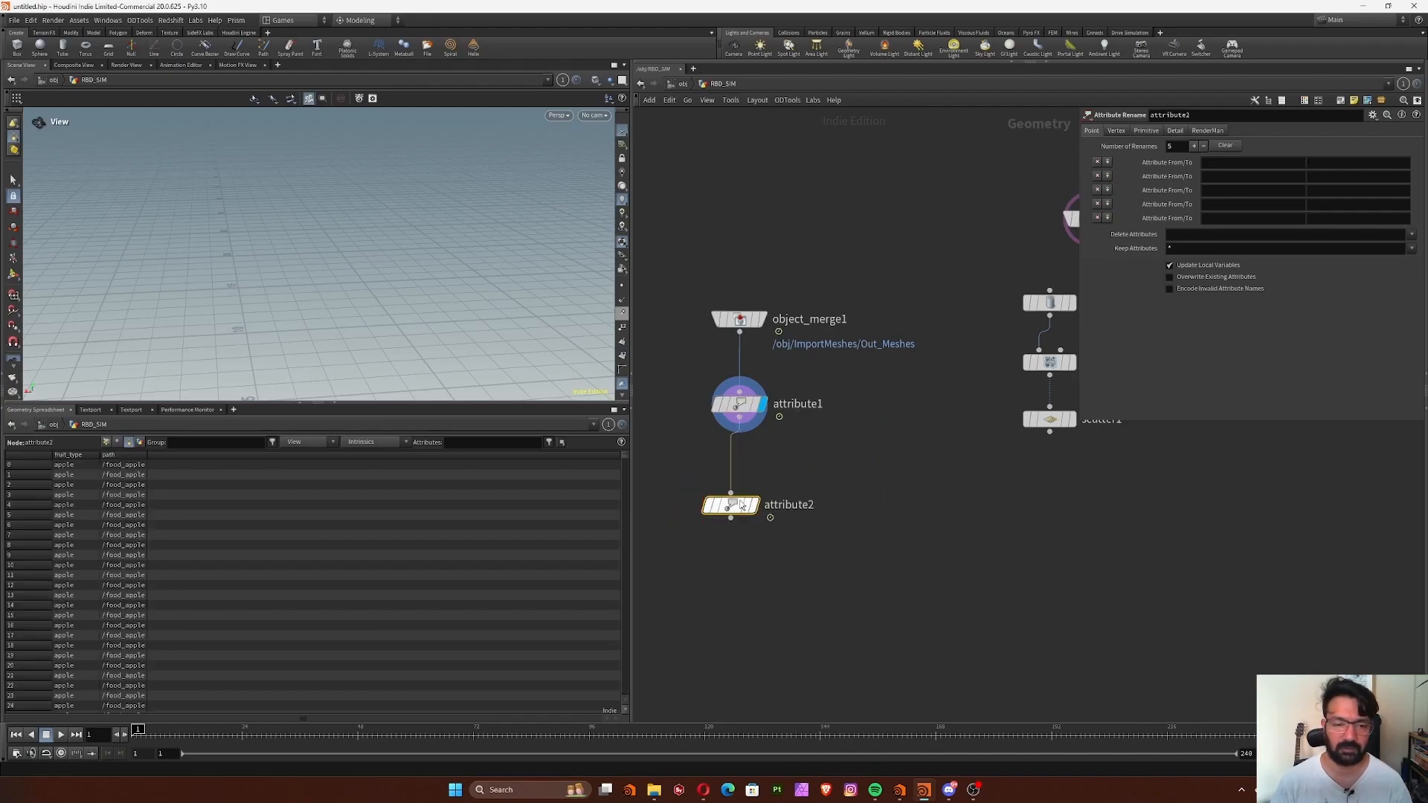
# Examine the second rename node's vertex attributes in the spreadsheet, sorting by and widening the first UVMap column.
pyautogui.click(117, 442)
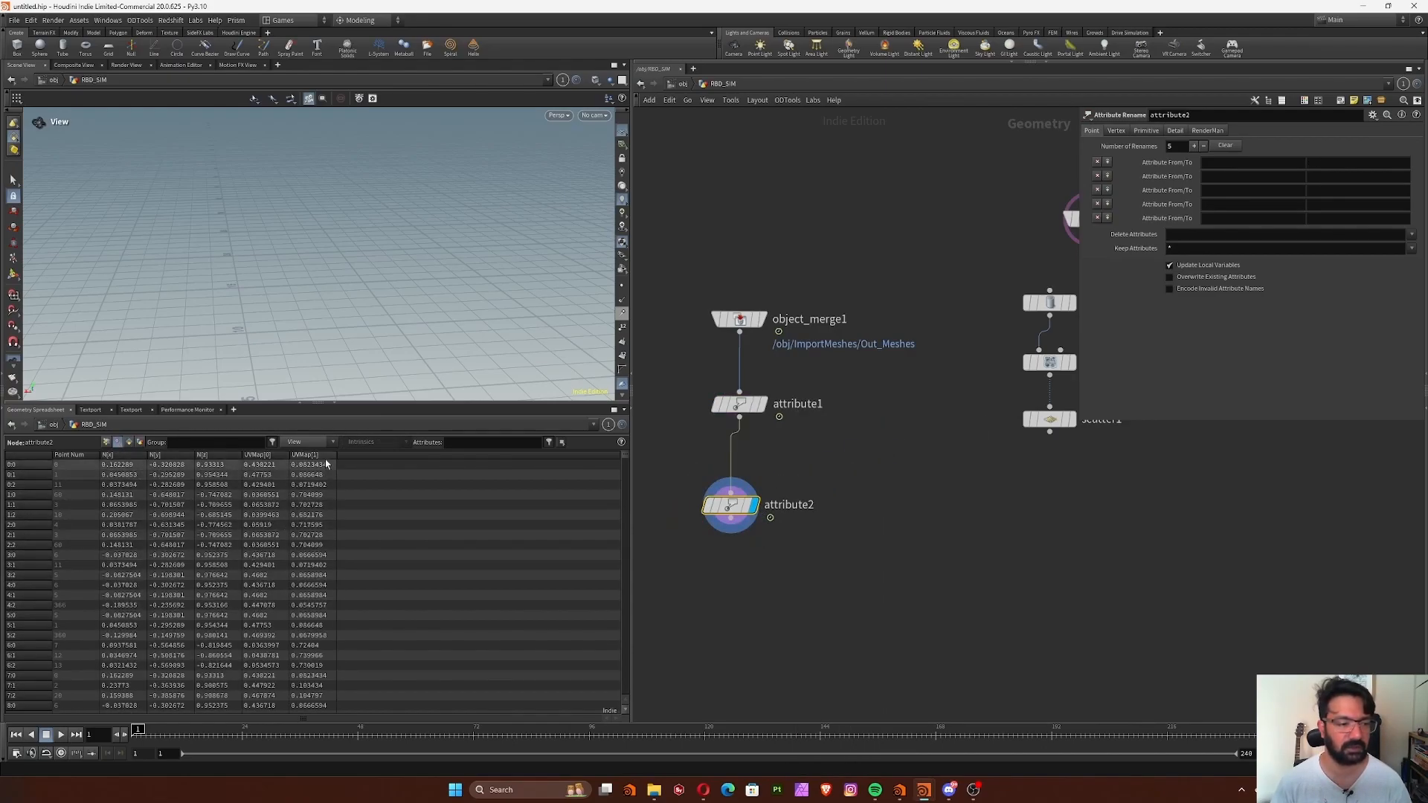
pyautogui.click(276, 456)
pyautogui.click(271, 455)
pyautogui.moveTo(289, 455); pyautogui.dragTo(316, 456)
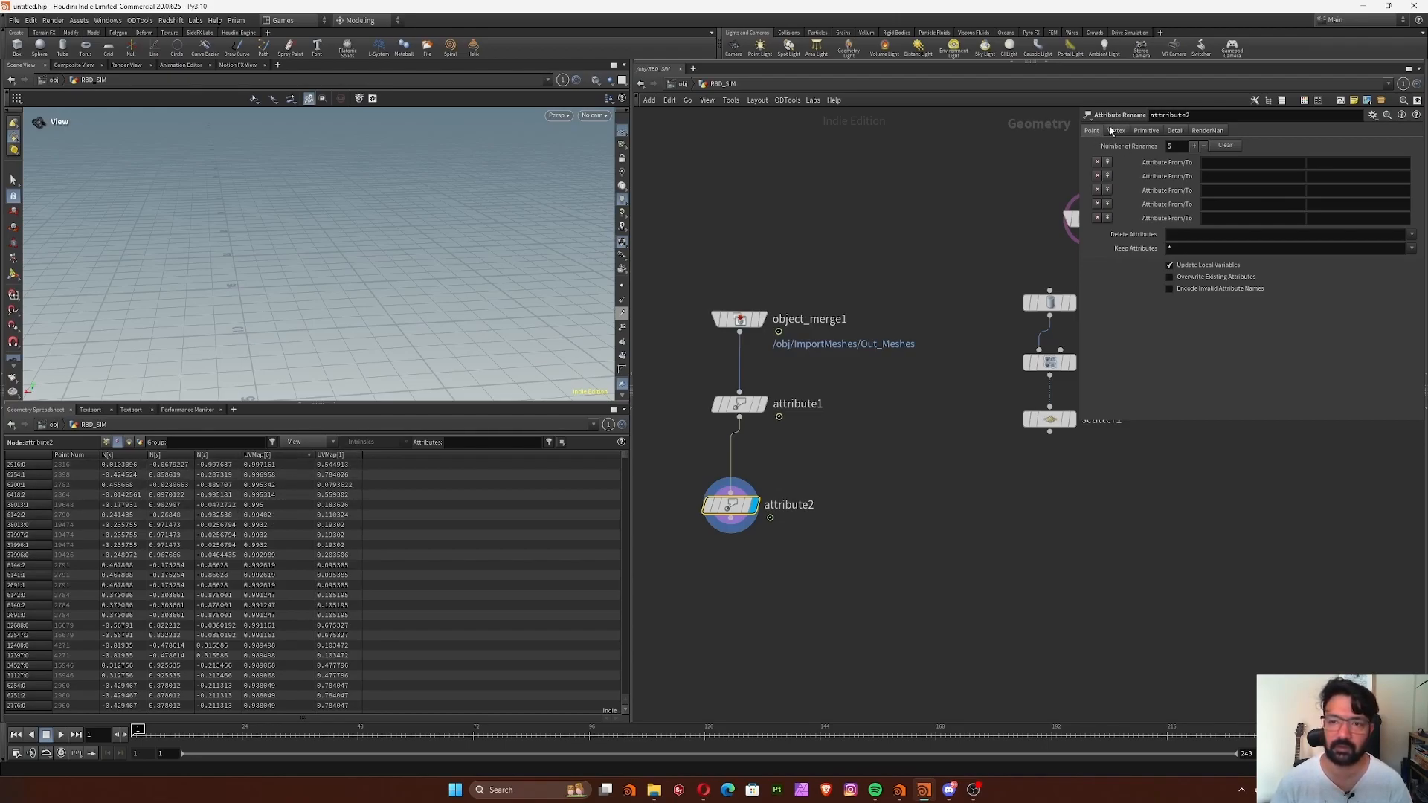
# Rename the vertex attribute UVMap to uv in the second Attribute Rename and align the node under the first.
pyautogui.click(1237, 163)
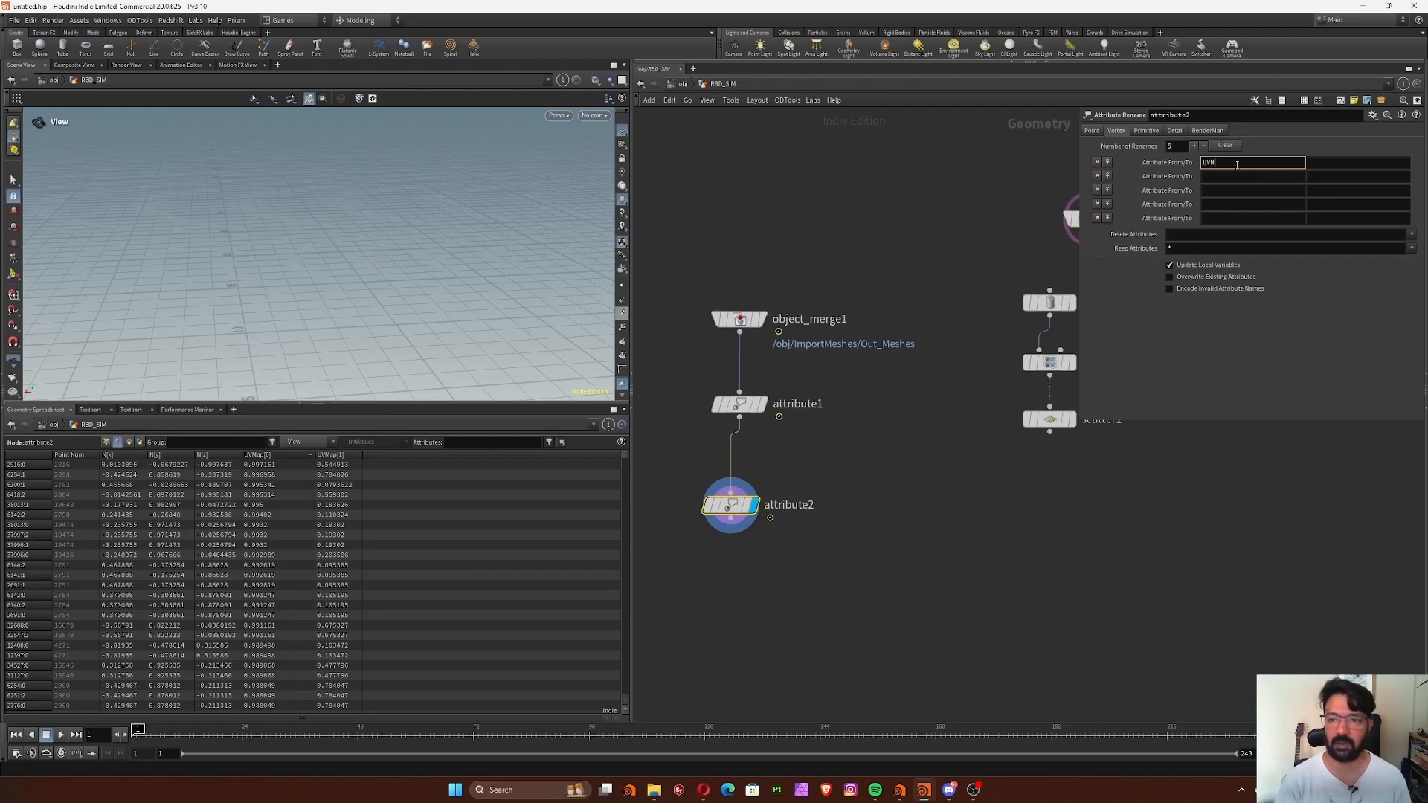
pyautogui.press('Tab')
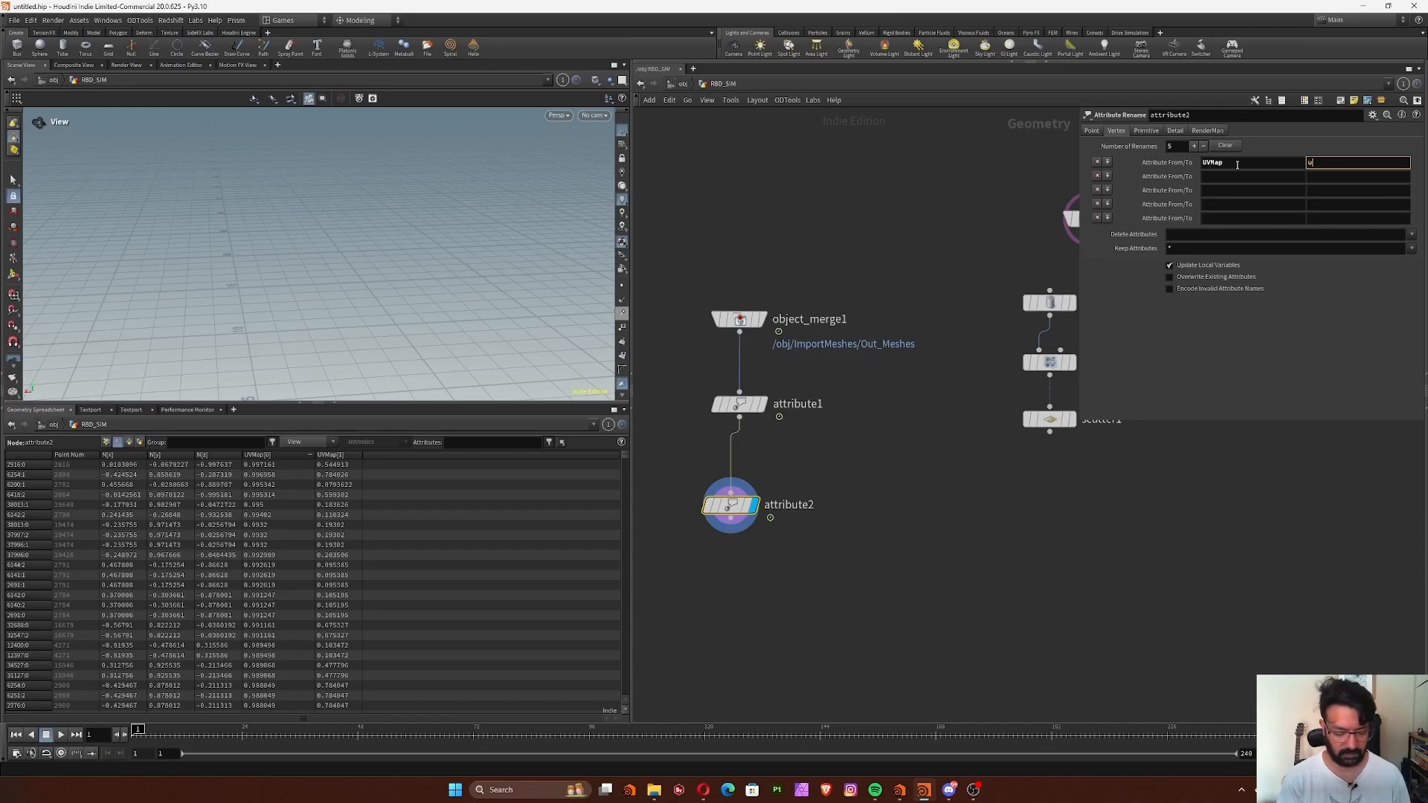
pyautogui.press('Return')
pyautogui.moveTo(731, 506); pyautogui.dragTo(739, 469)
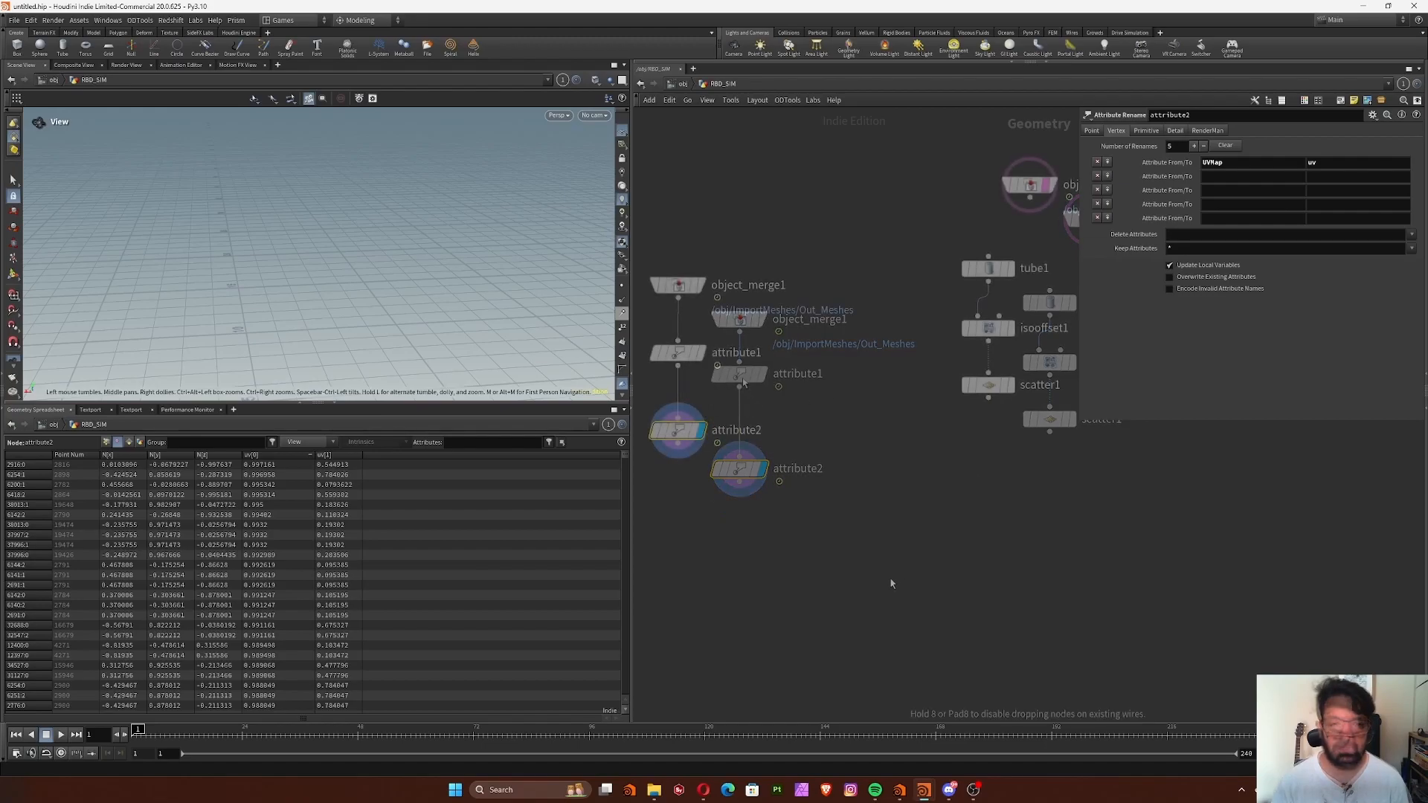
# Add a Copy to Points node with the second Attribute Rename as source and the Scatter as target points, and display it.
pyautogui.press('Tab')
pyautogui.write('cop')
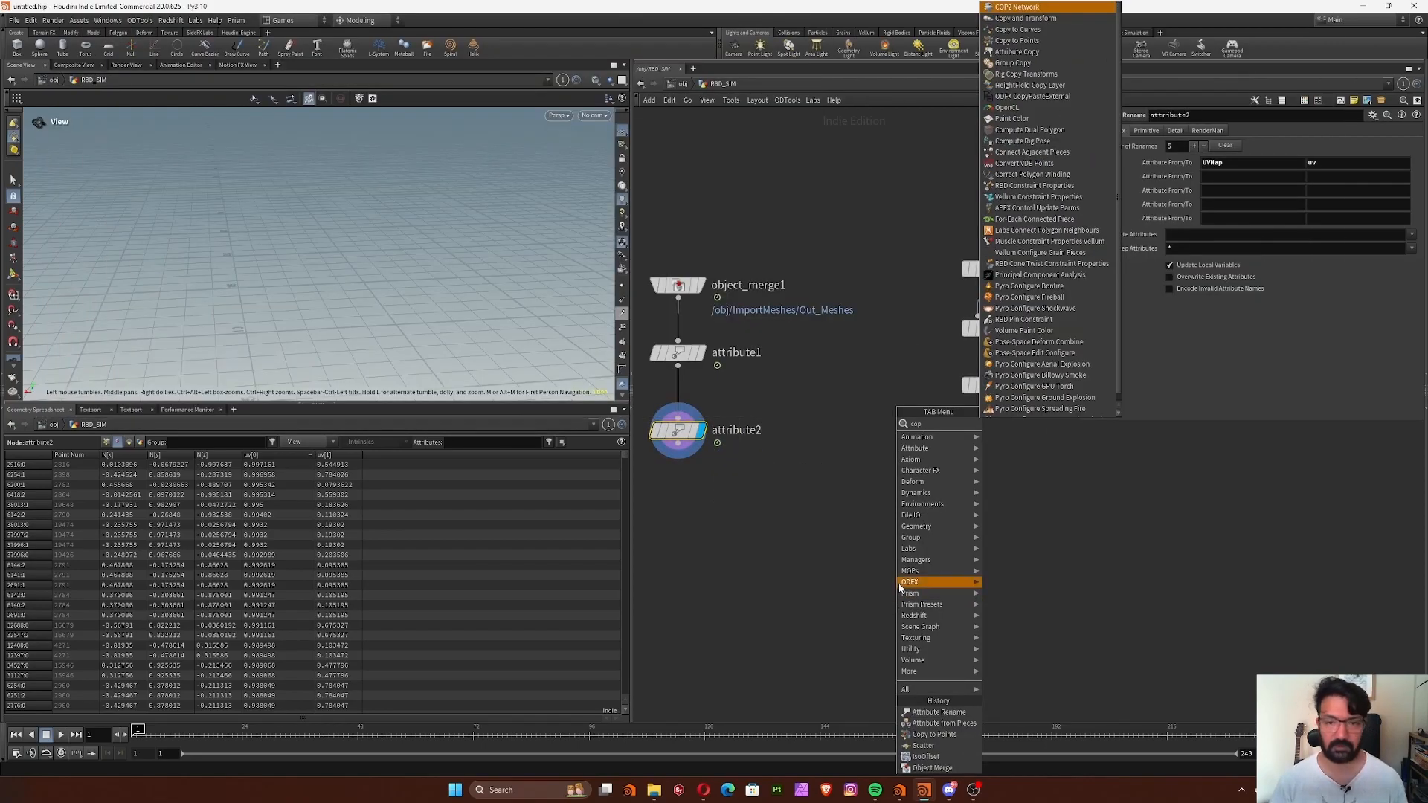
pyautogui.write('y')
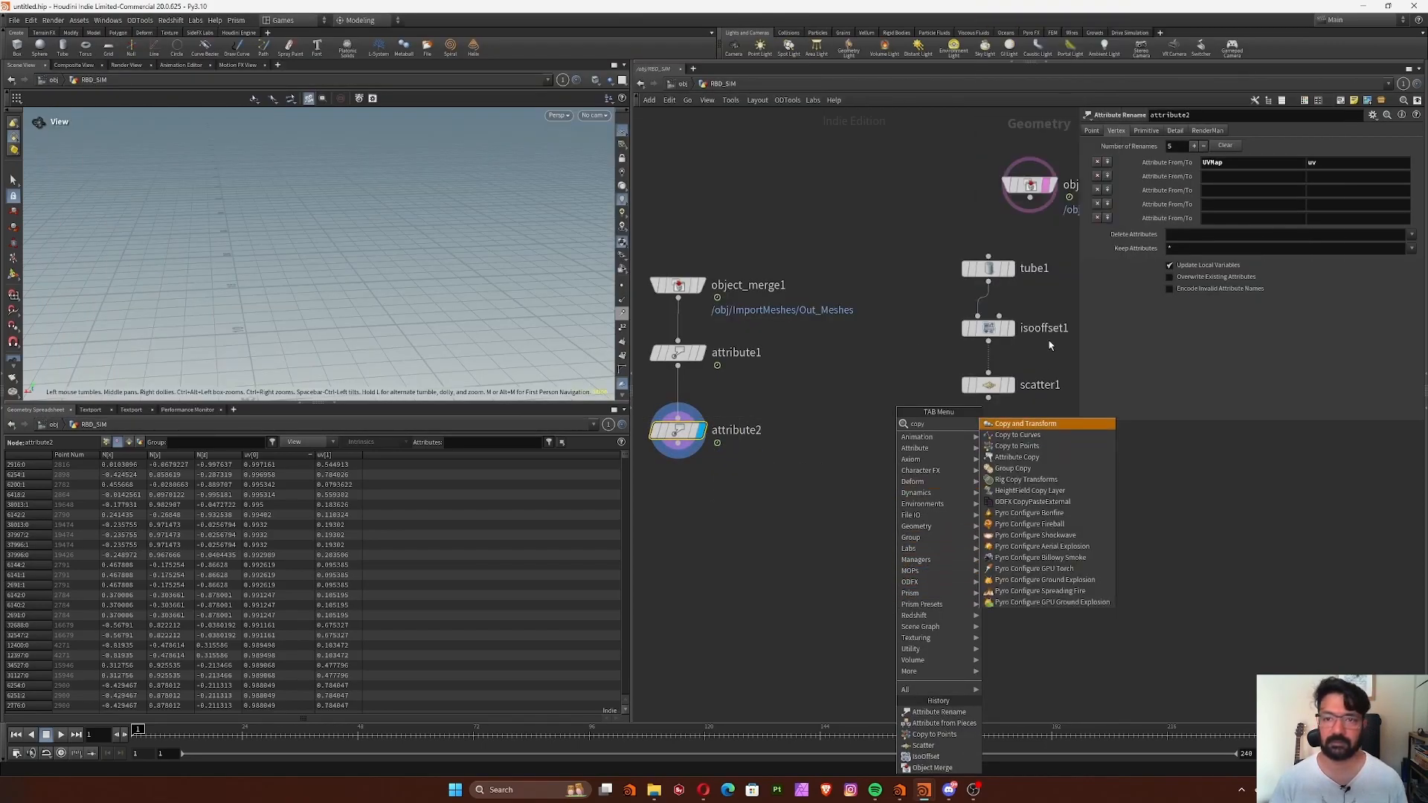
pyautogui.click(1038, 446)
pyautogui.click(833, 551)
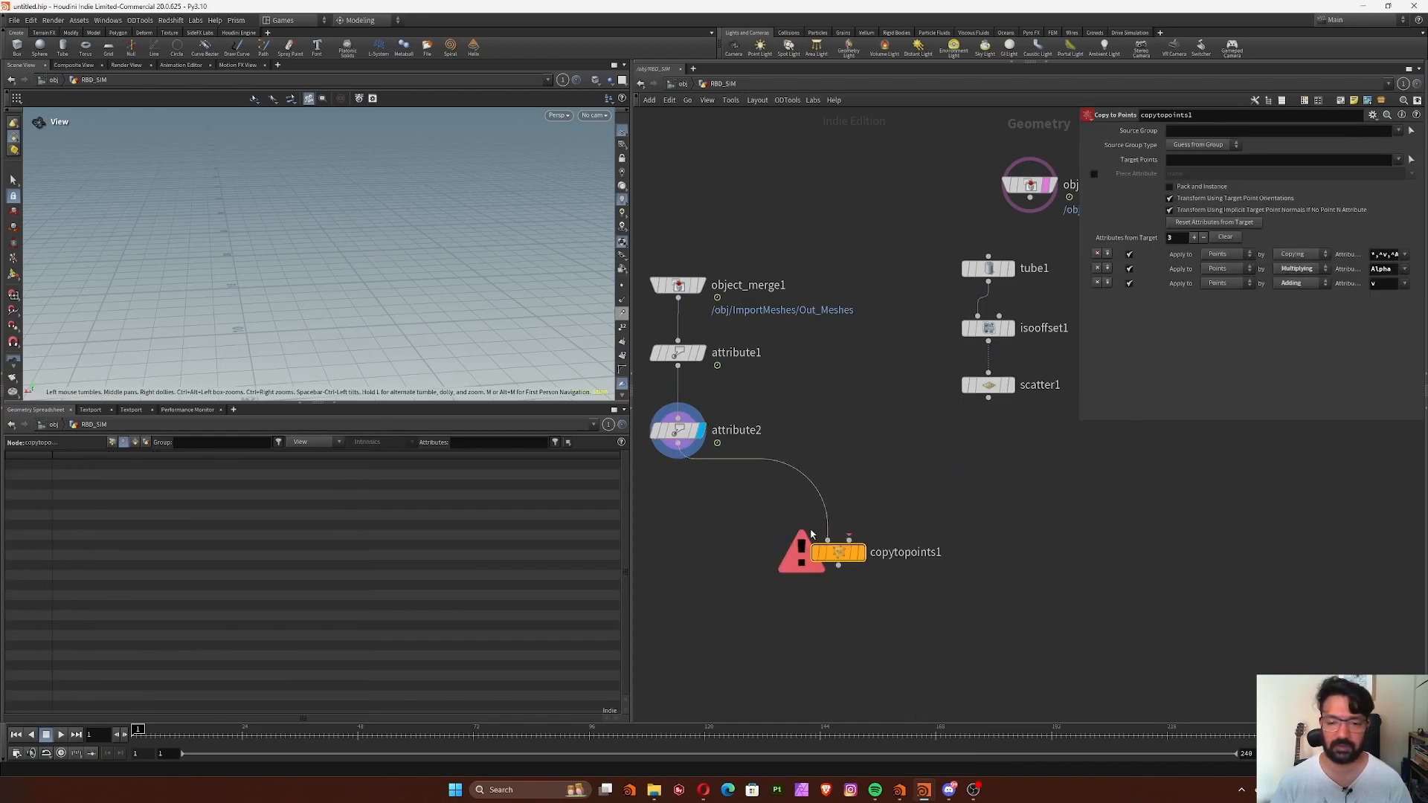
pyautogui.click(860, 552)
pyautogui.moveTo(989, 400); pyautogui.dragTo(872, 573)
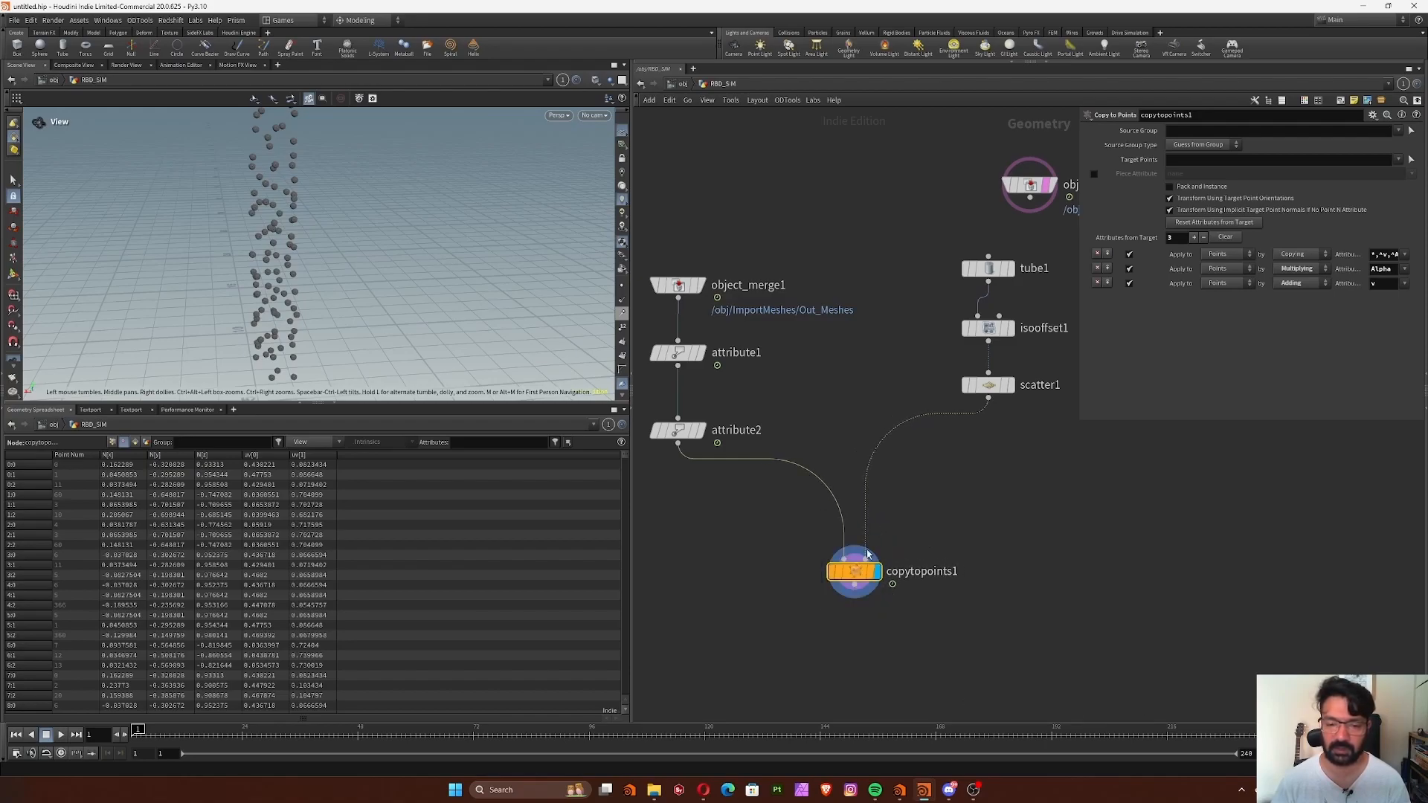
# Enlarge the viewport and examine the fruit meshes copied onto the scattered points up close.
pyautogui.moveTo(263, 211); pyautogui.dragTo(362, 291, button='right')
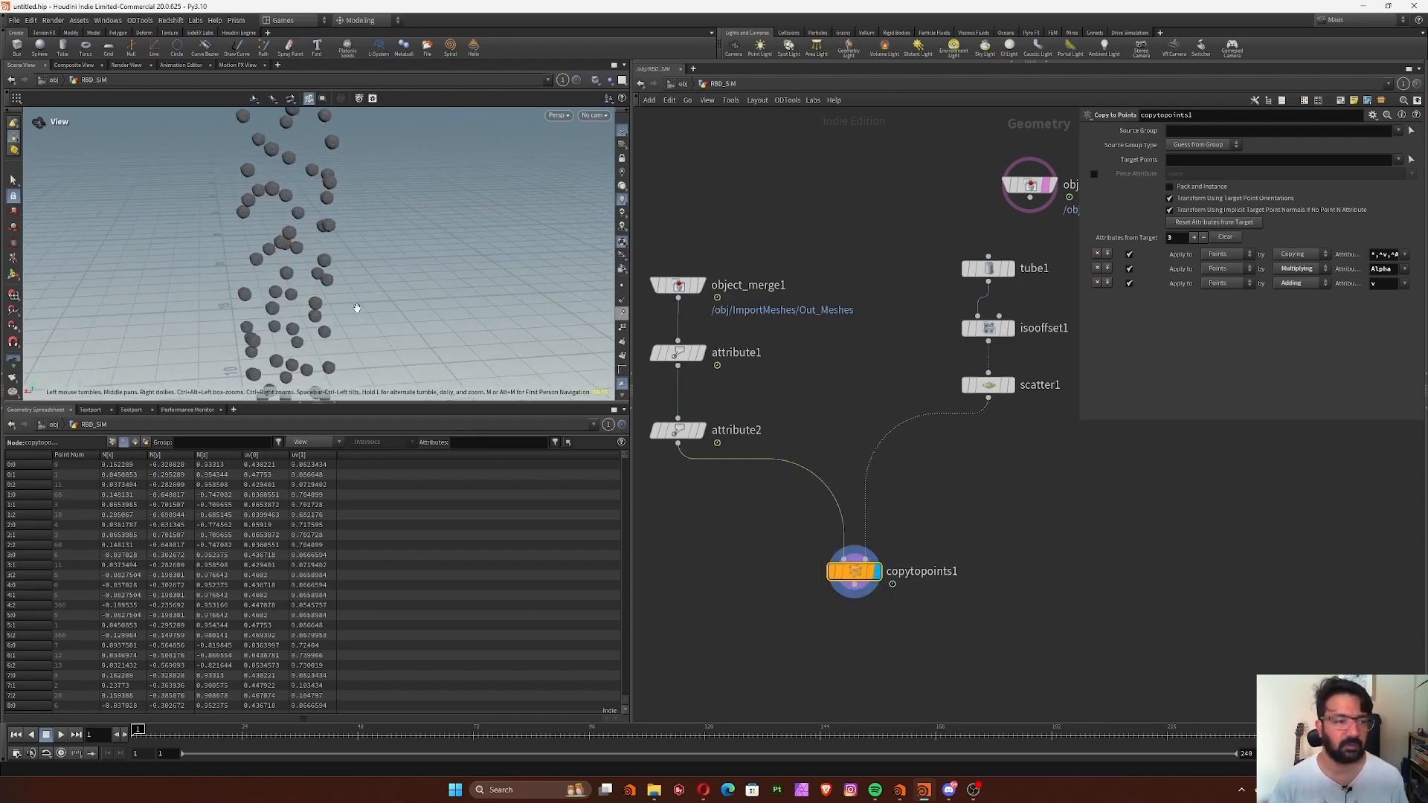
pyautogui.moveTo(316, 405); pyautogui.dragTo(317, 522)
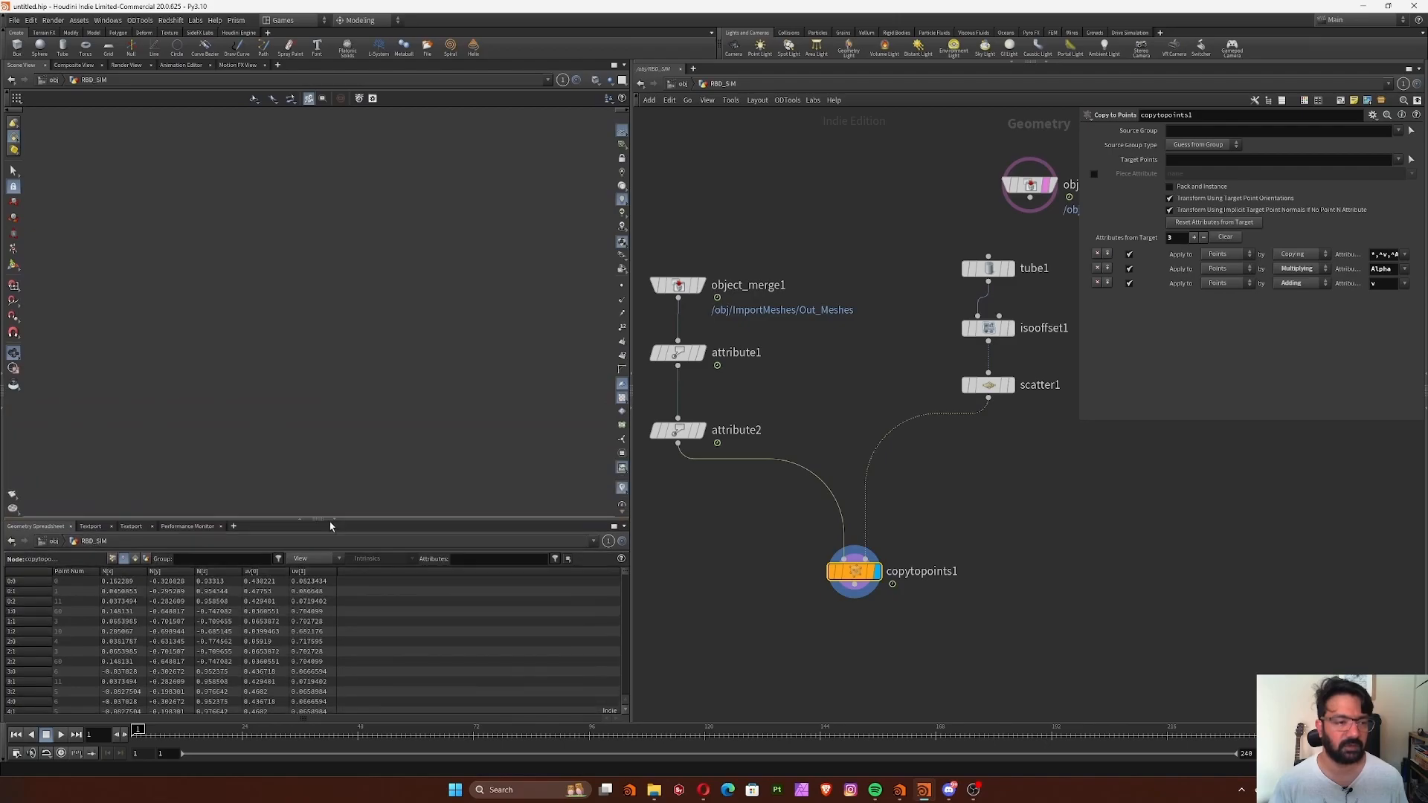
pyautogui.moveTo(379, 247); pyautogui.dragTo(325, 293, button='right')
pyautogui.moveTo(325, 293); pyautogui.dragTo(300, 258)
pyautogui.moveTo(414, 247); pyautogui.dragTo(258, 299, button='right')
pyautogui.moveTo(258, 300); pyautogui.dragTo(367, 281)
pyautogui.moveTo(366, 281); pyautogui.dragTo(194, 289, button='middle')
pyautogui.moveTo(298, 289); pyautogui.dragTo(465, 240, button='right')
pyautogui.moveTo(367, 281)
pyautogui.mouseDown()
pyautogui.moveTo(380, 276)
pyautogui.moveTo(374, 308)
pyautogui.mouseUp()
pyautogui.moveTo(374, 308); pyautogui.dragTo(336, 335, button='right')
pyautogui.moveTo(336, 335); pyautogui.dragTo(342, 337)
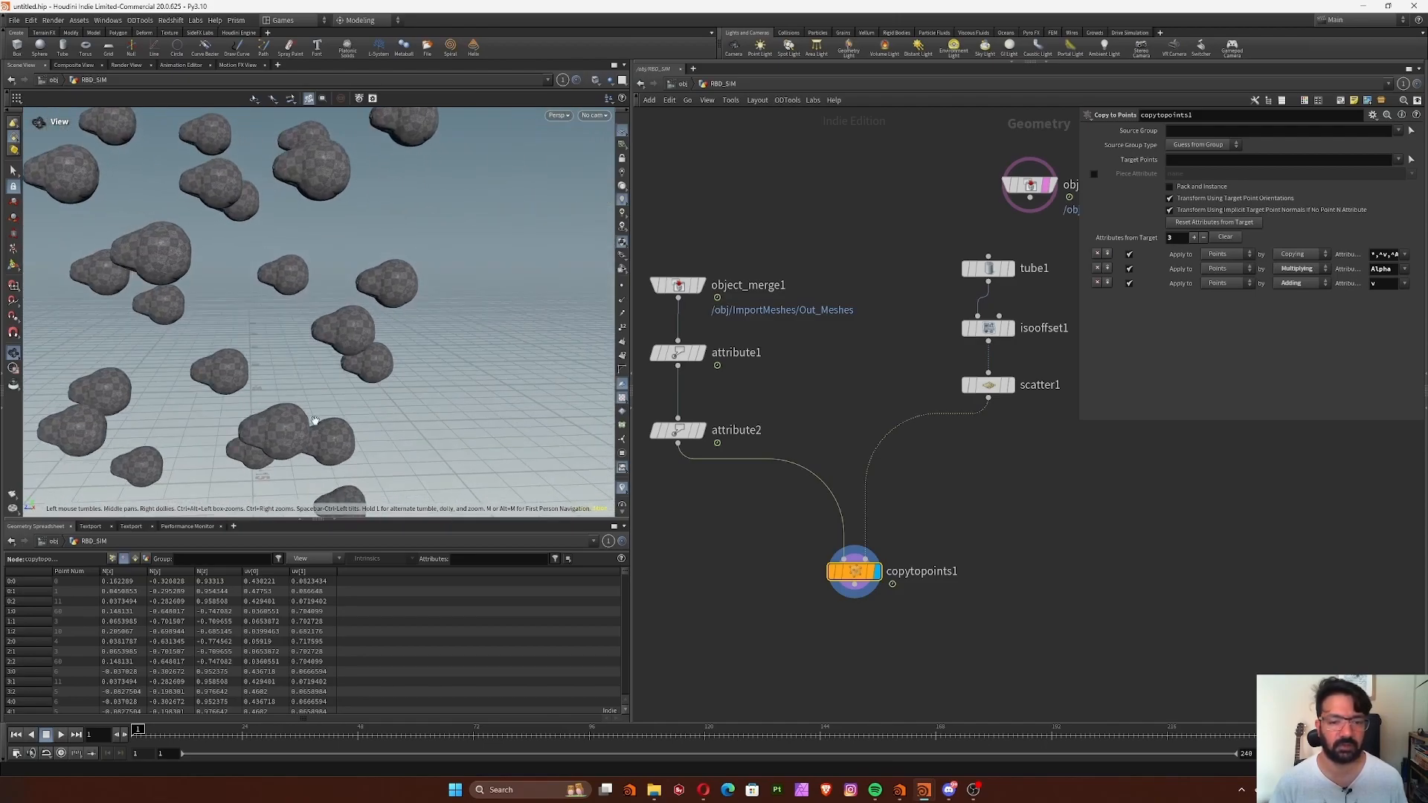
# Add an Attribute from Pieces node to the network between the Scatter and the Copy to Points.
pyautogui.moveTo(1024, 505); pyautogui.dragTo(1015, 516, button='middle')
pyautogui.press('Tab')
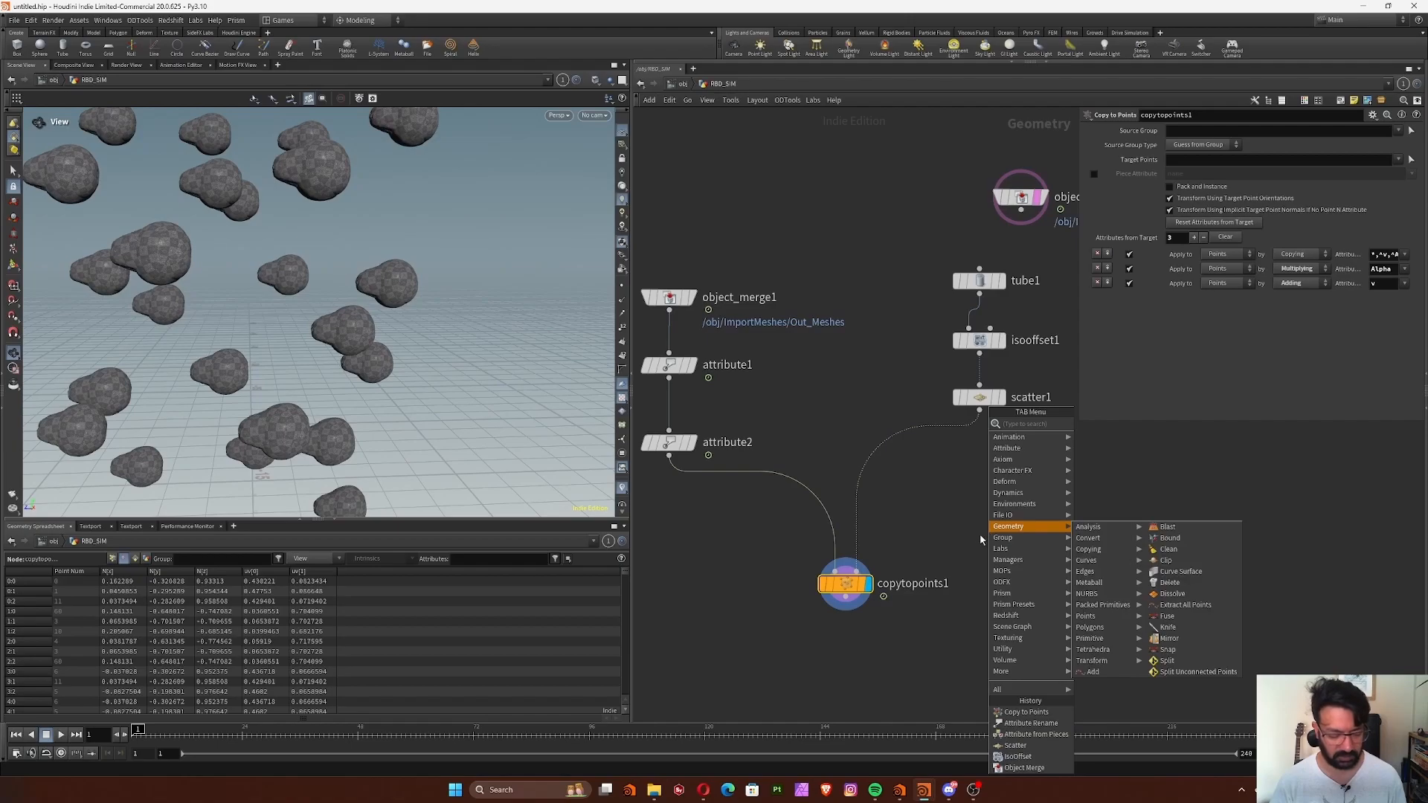
pyautogui.write('attri')
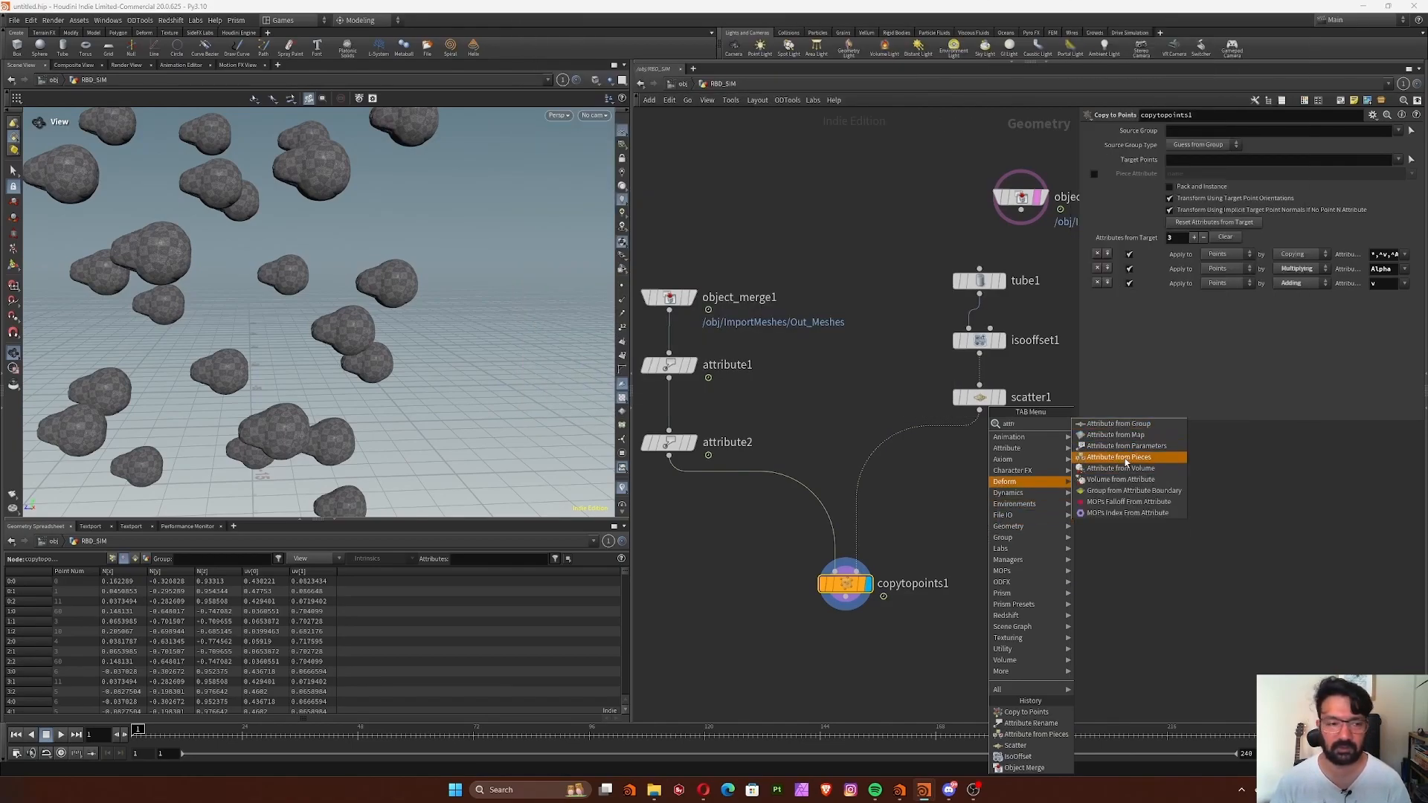
pyautogui.click(1125, 460)
pyautogui.click(929, 492)
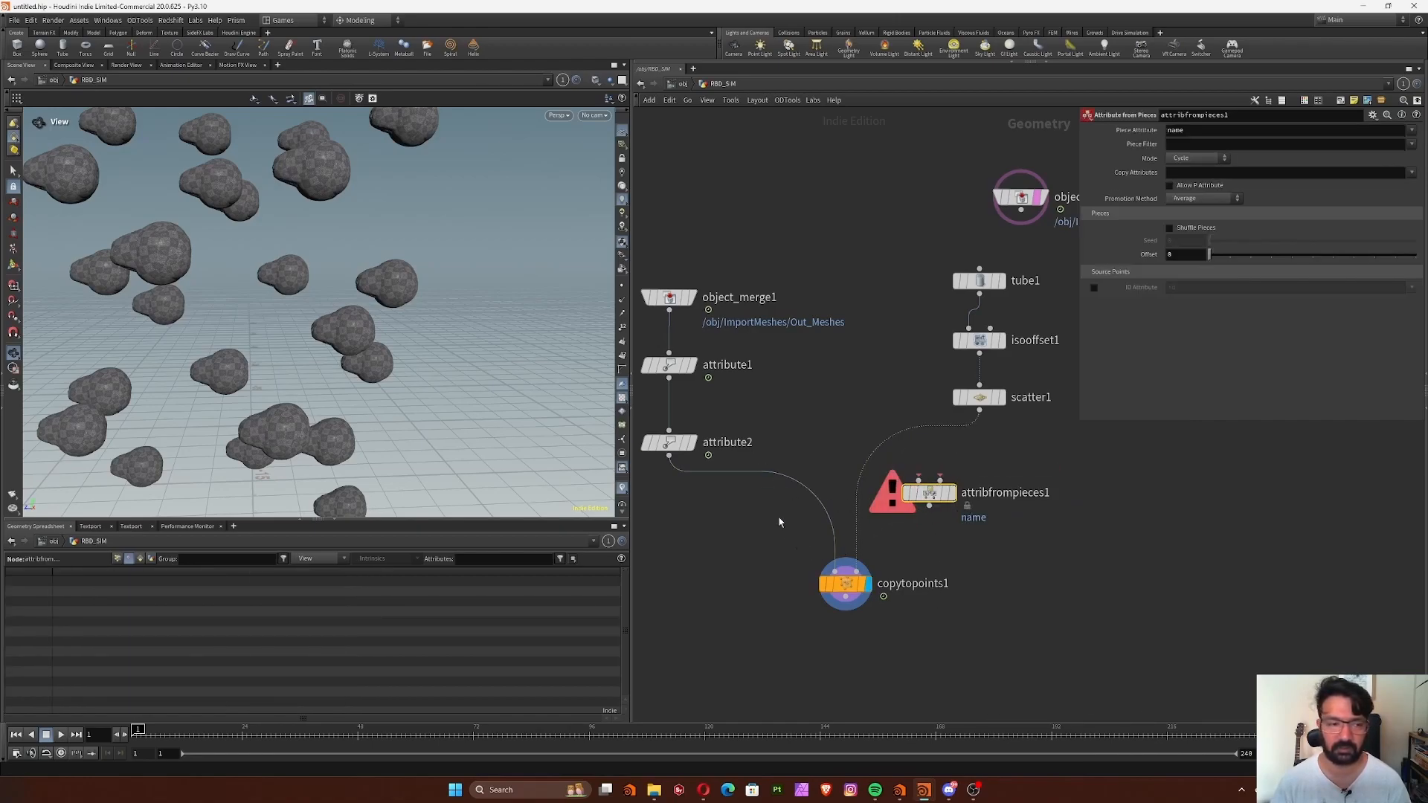
# Feed the Scatter into the first input of Attribute from Pieces and the second Attribute Rename into its second input.
pyautogui.moveTo(540, 318); pyautogui.dragTo(415, 405, button='right')
pyautogui.moveTo(514, 376); pyautogui.dragTo(409, 426)
pyautogui.moveTo(408, 427); pyautogui.dragTo(493, 420, button='right')
pyautogui.moveTo(975, 473); pyautogui.dragTo(1045, 484, button='middle')
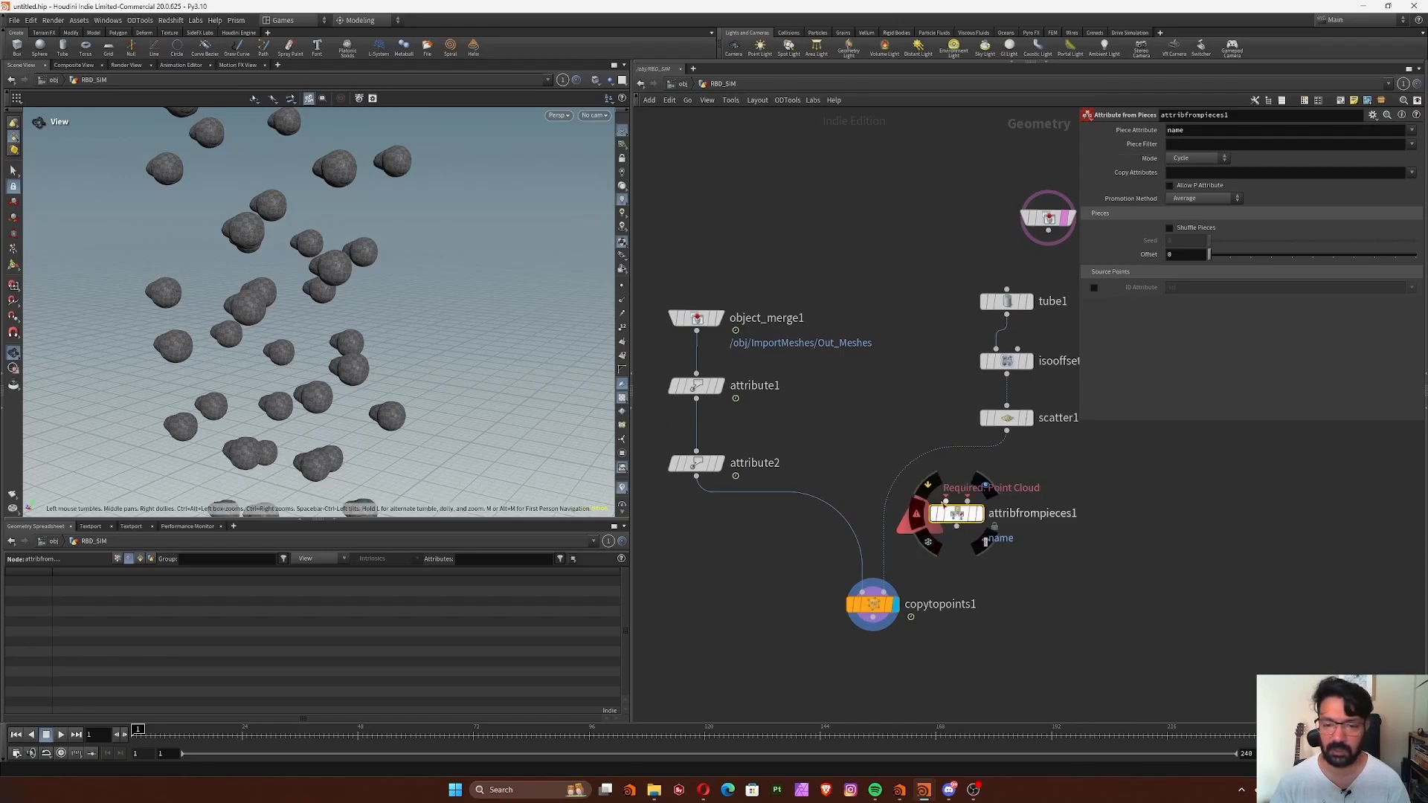
pyautogui.moveTo(946, 500); pyautogui.dragTo(1004, 437)
pyautogui.moveTo(968, 500); pyautogui.dragTo(699, 488)
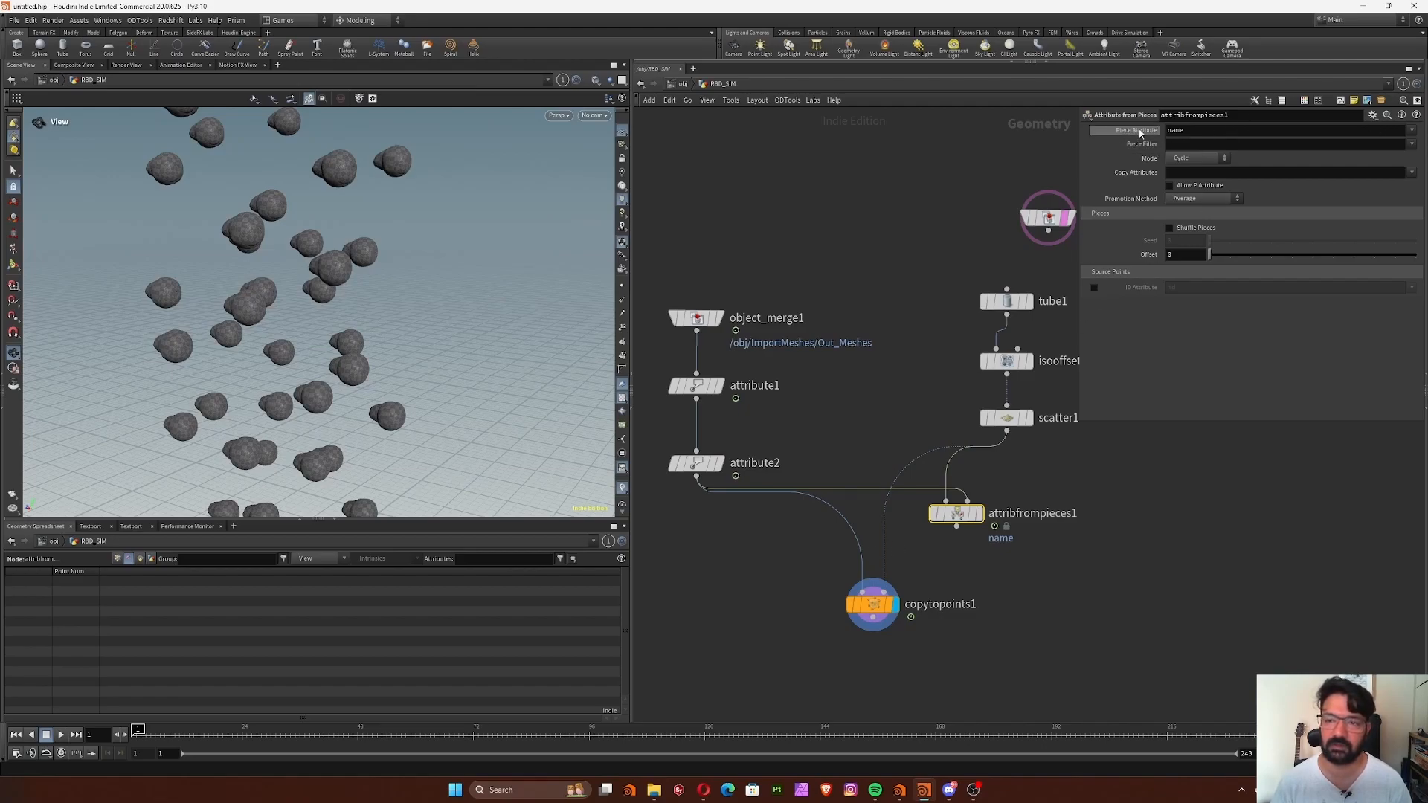
# Set the Attribute from Pieces node's Piece Attribute to fruit_type and wire its output into the Copy to Points target points input.
pyautogui.click(1412, 131)
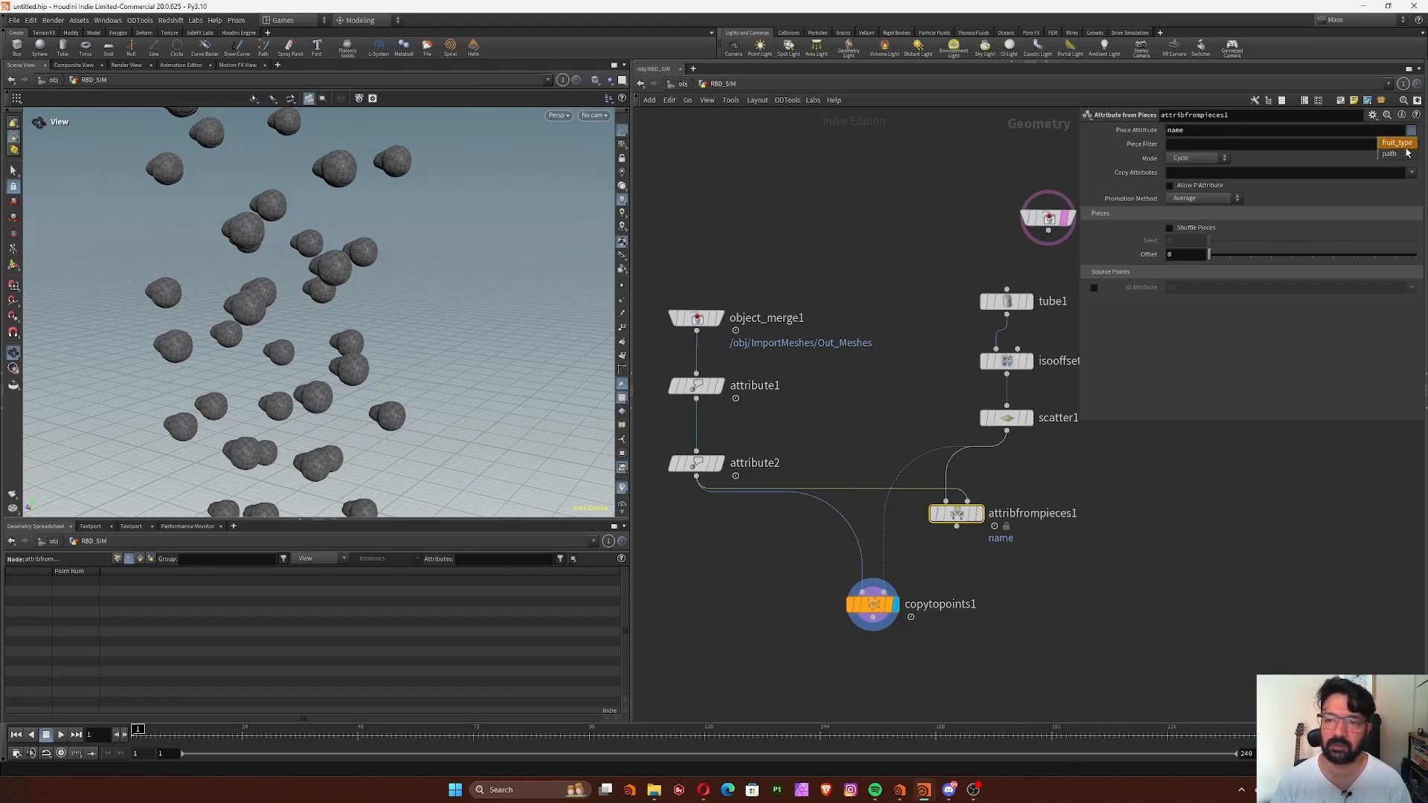
pyautogui.click(1402, 144)
pyautogui.scroll(2, 984, 571)
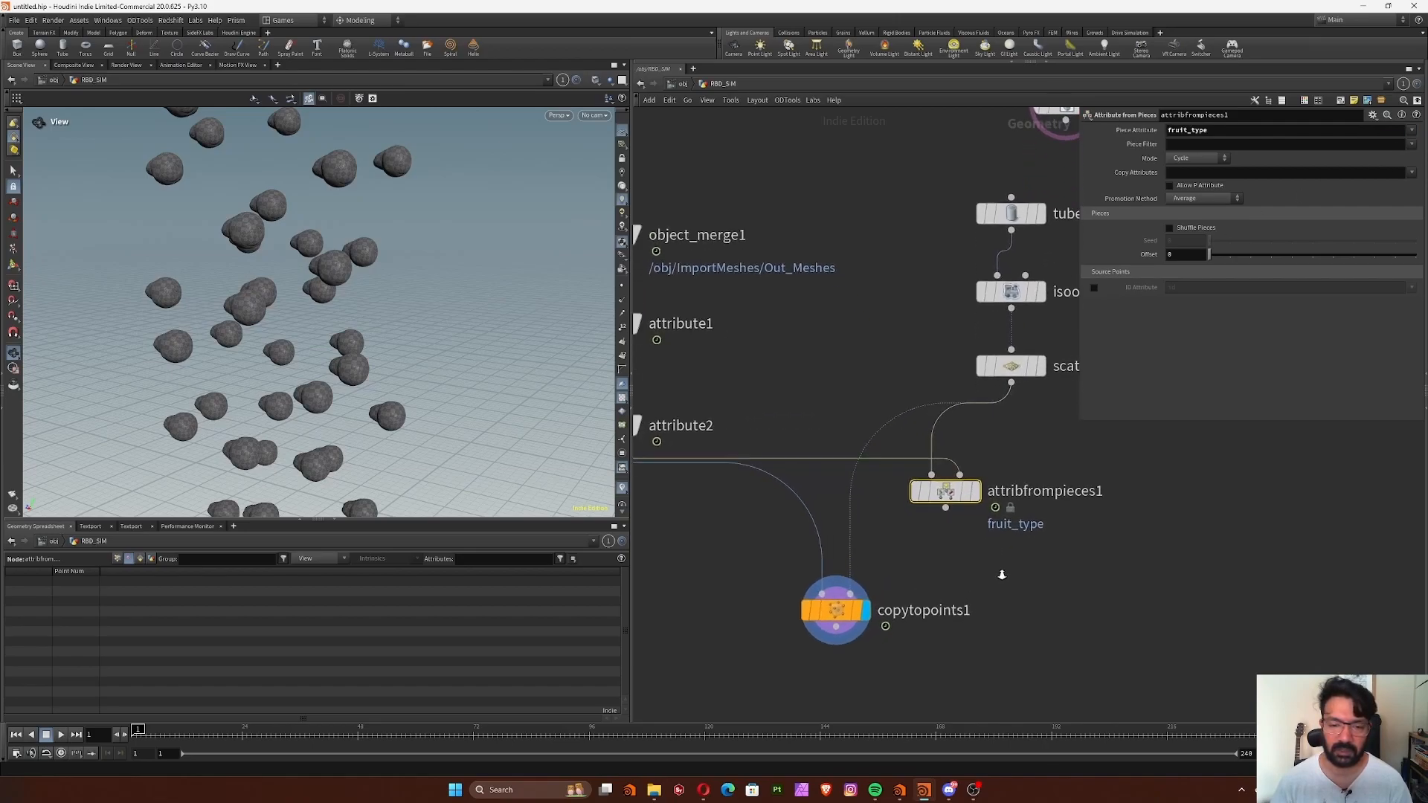
pyautogui.moveTo(946, 508); pyautogui.dragTo(857, 593)
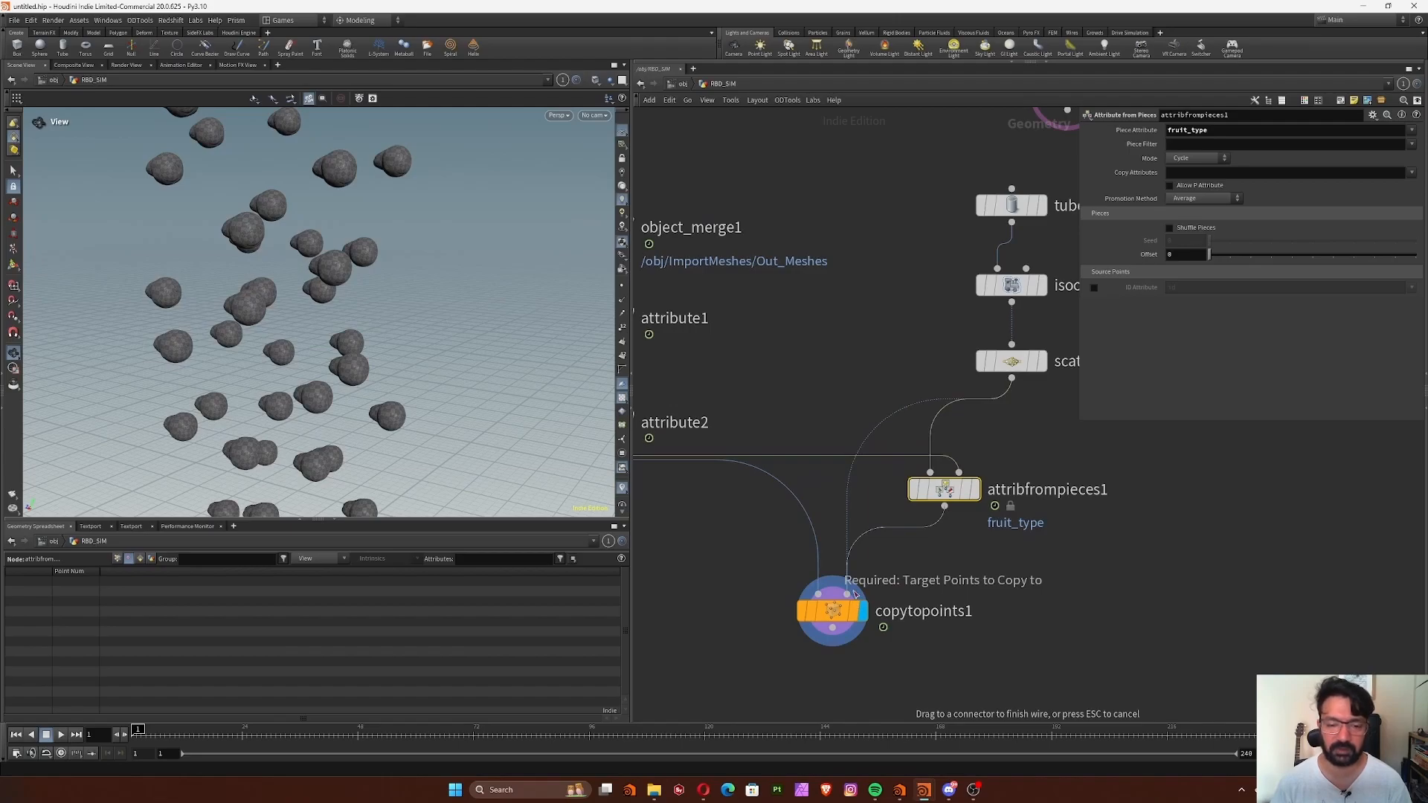
pyautogui.click(847, 595)
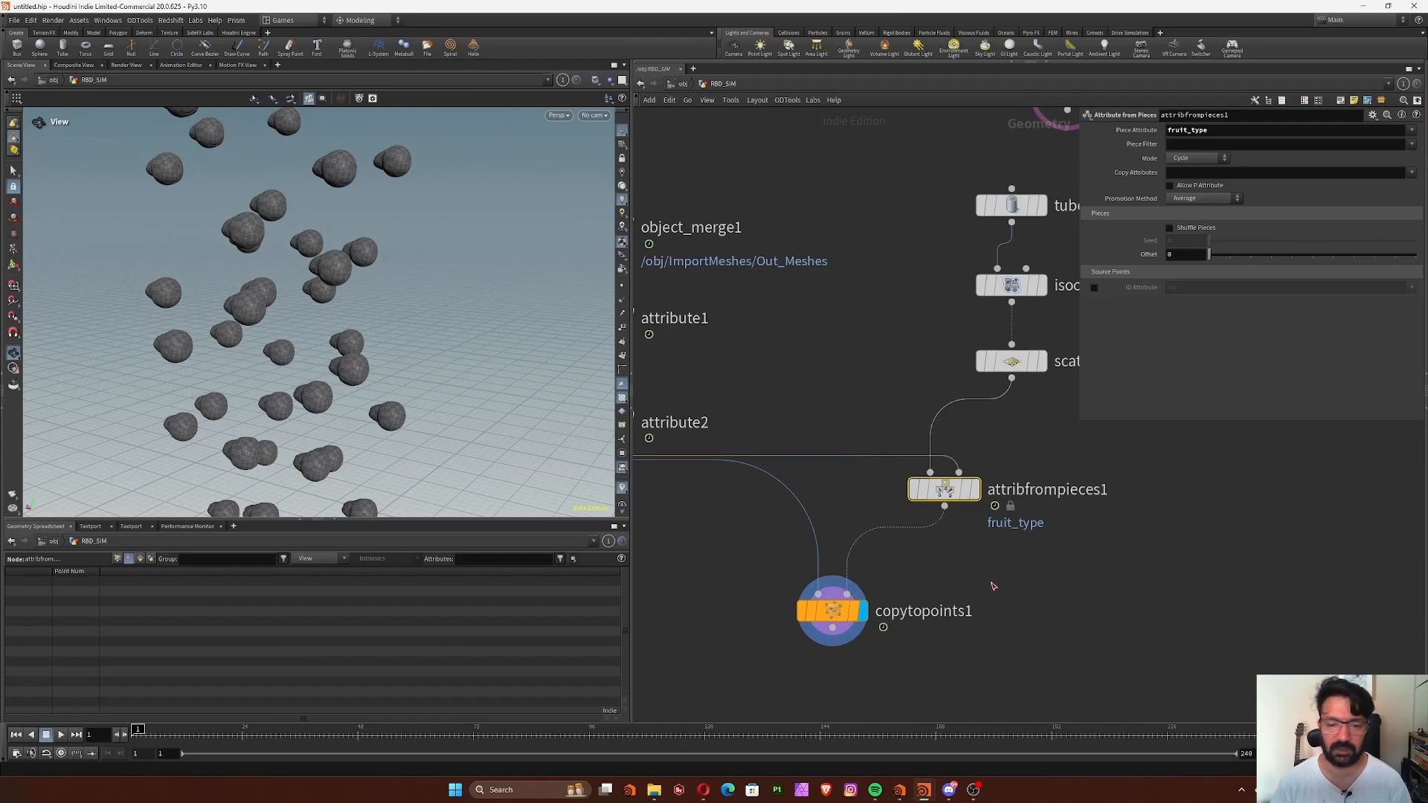
# Enable Piece Attribute on the Copy to Points, set it to fruit_type, and inspect the varied fruit copies.
pyautogui.moveTo(836, 620); pyautogui.dragTo(907, 638, button='middle')
pyautogui.click(906, 636)
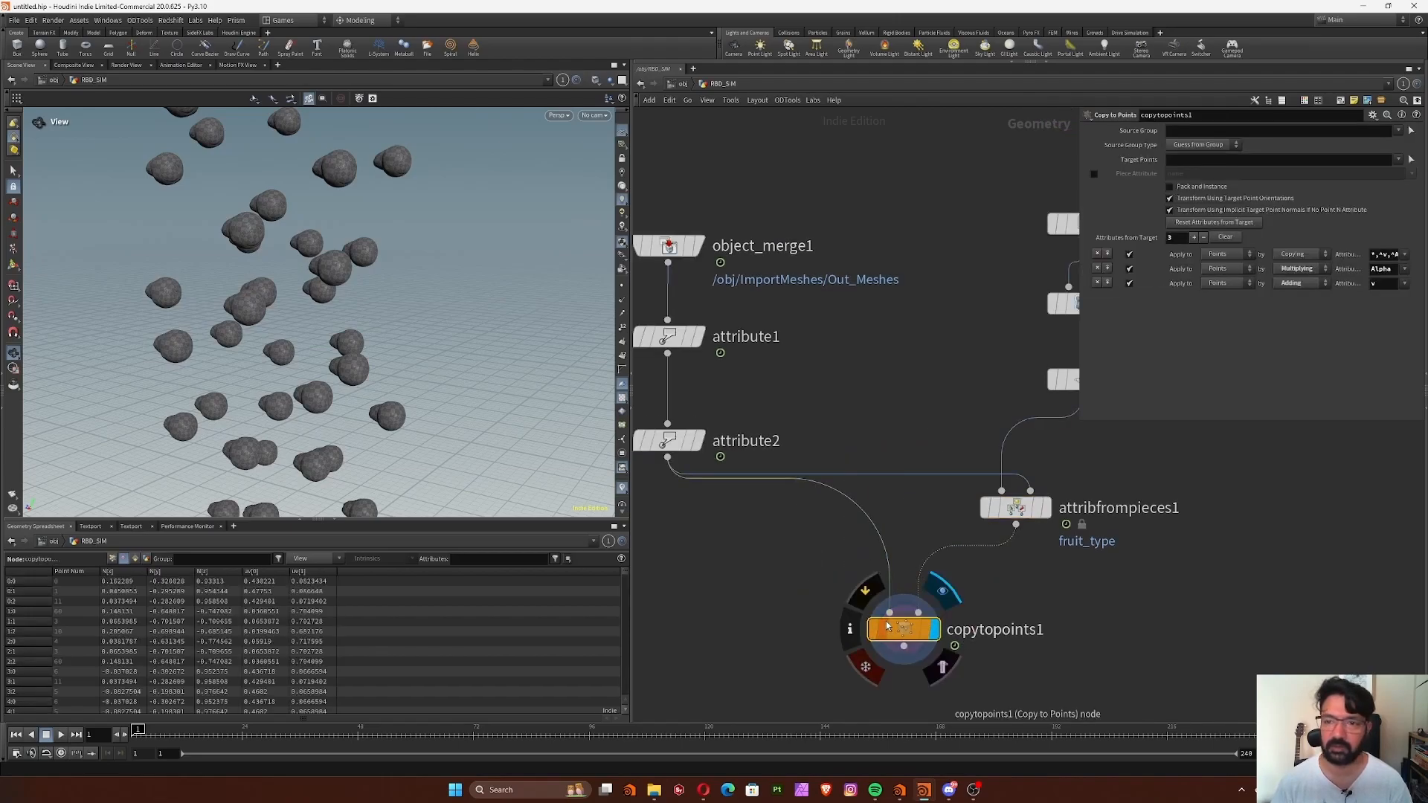
pyautogui.click(1093, 175)
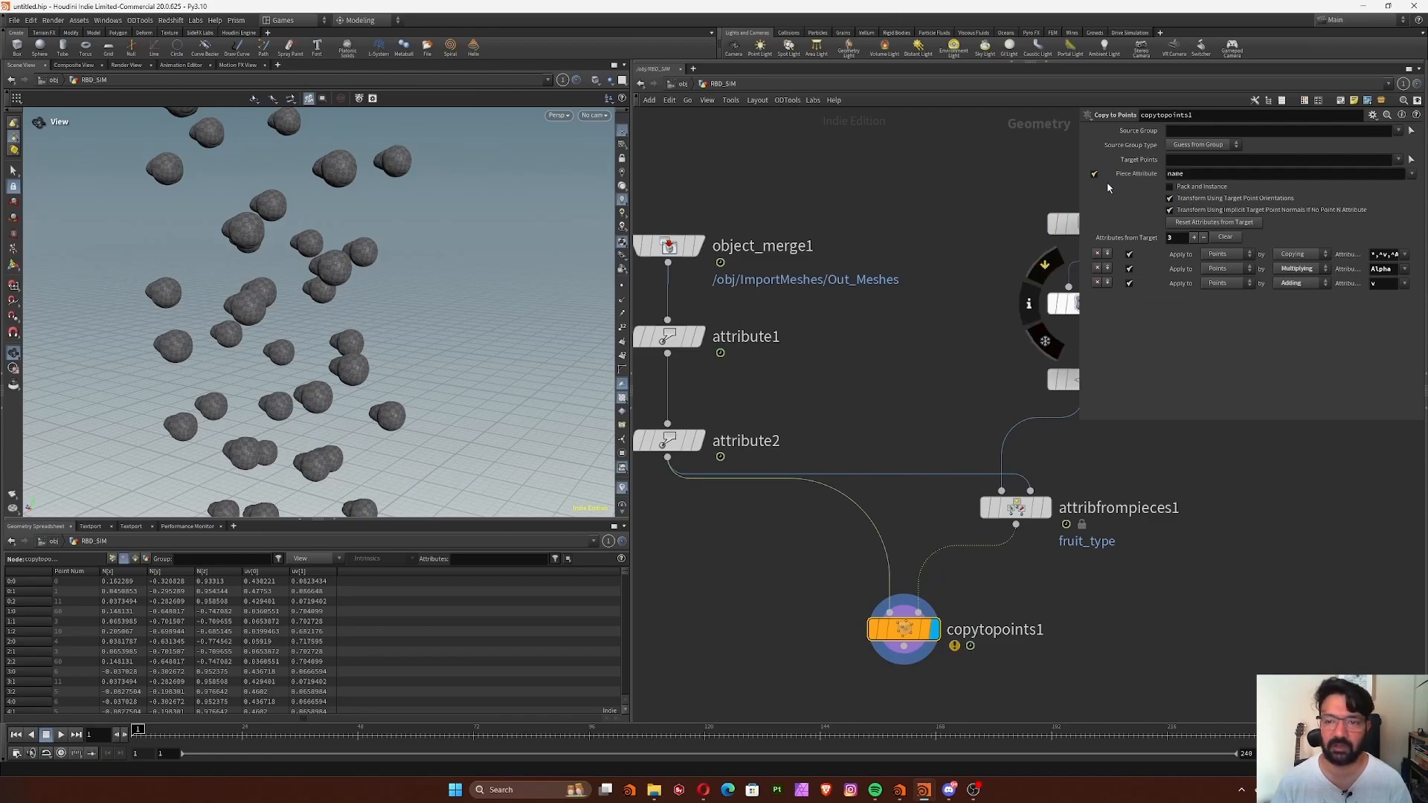
pyautogui.click(1412, 174)
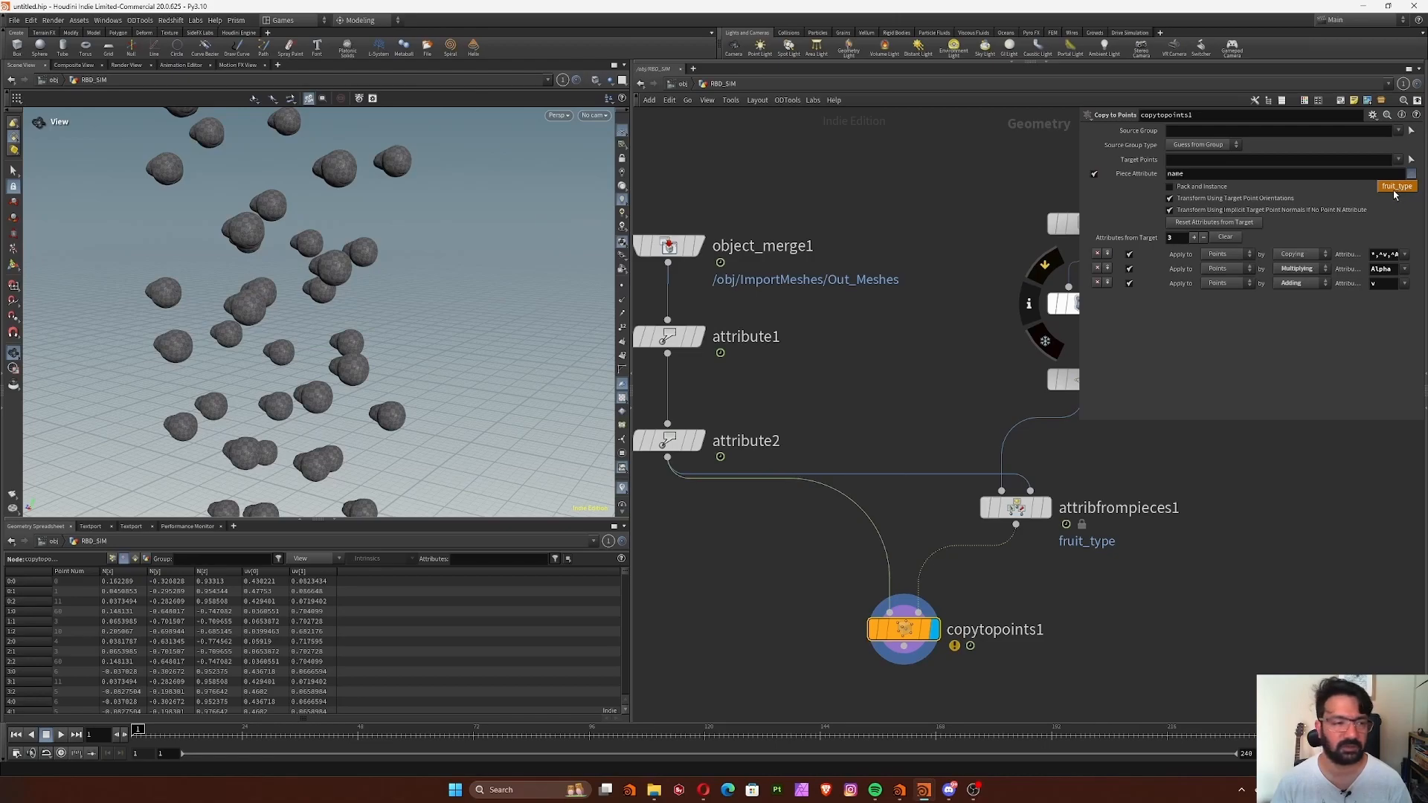
pyautogui.click(1396, 187)
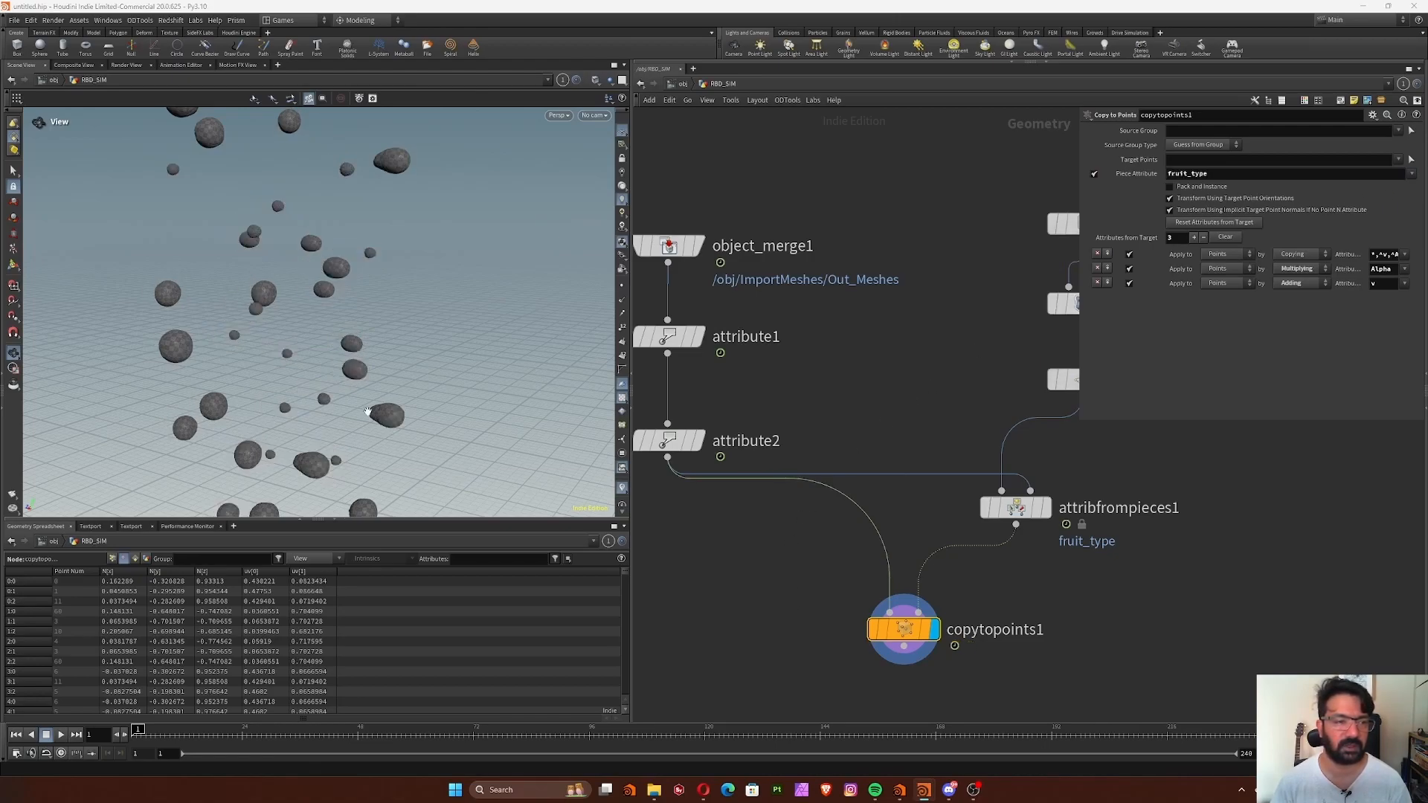
pyautogui.moveTo(454, 371); pyautogui.dragTo(416, 359)
pyautogui.moveTo(416, 358); pyautogui.dragTo(502, 282, button='right')
pyautogui.moveTo(502, 282); pyautogui.dragTo(427, 344)
pyautogui.moveTo(427, 345); pyautogui.dragTo(529, 208, button='right')
pyautogui.moveTo(529, 208); pyautogui.dragTo(416, 266)
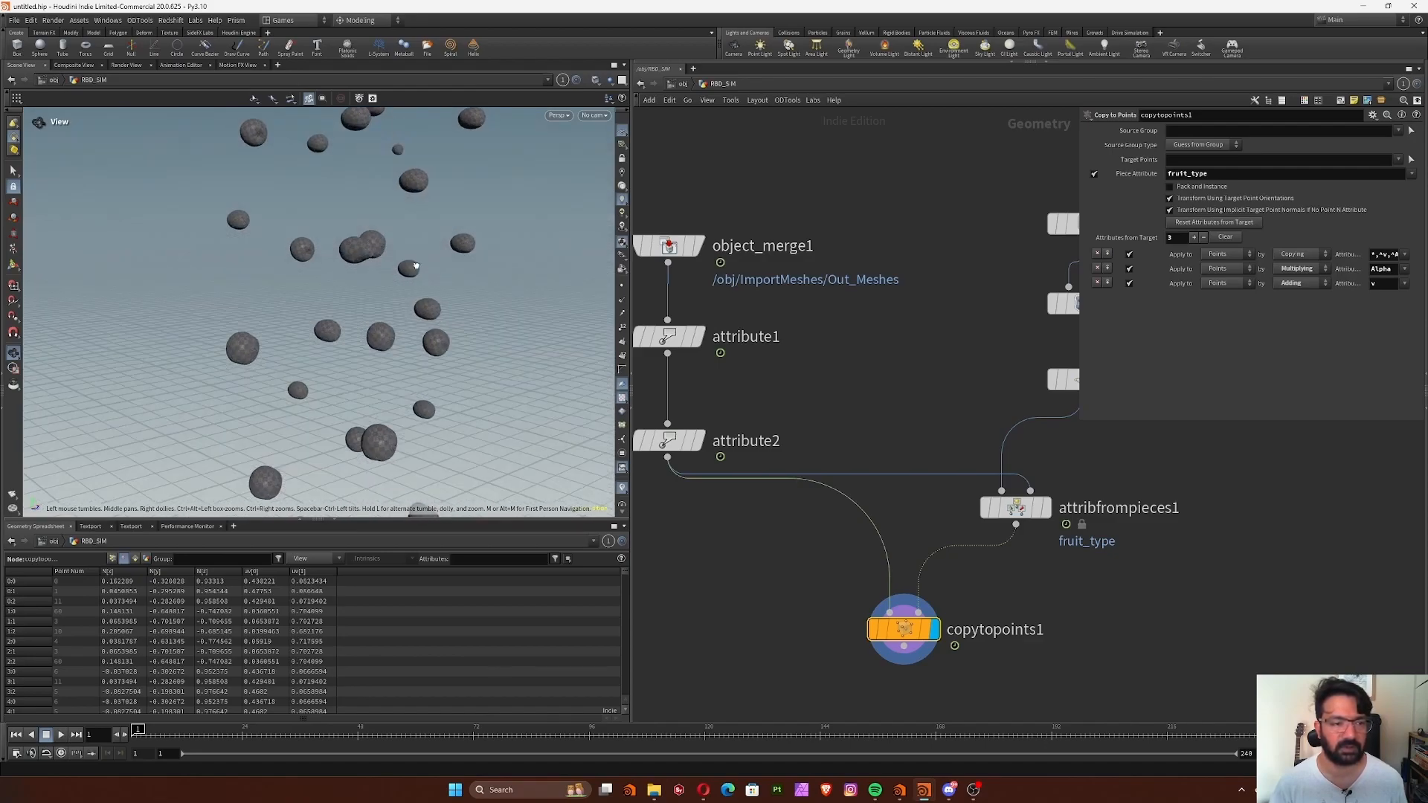
# Try the Patches mode on the Attribute from Pieces node and inspect the fruit distribution along the column.
pyautogui.click(1015, 508)
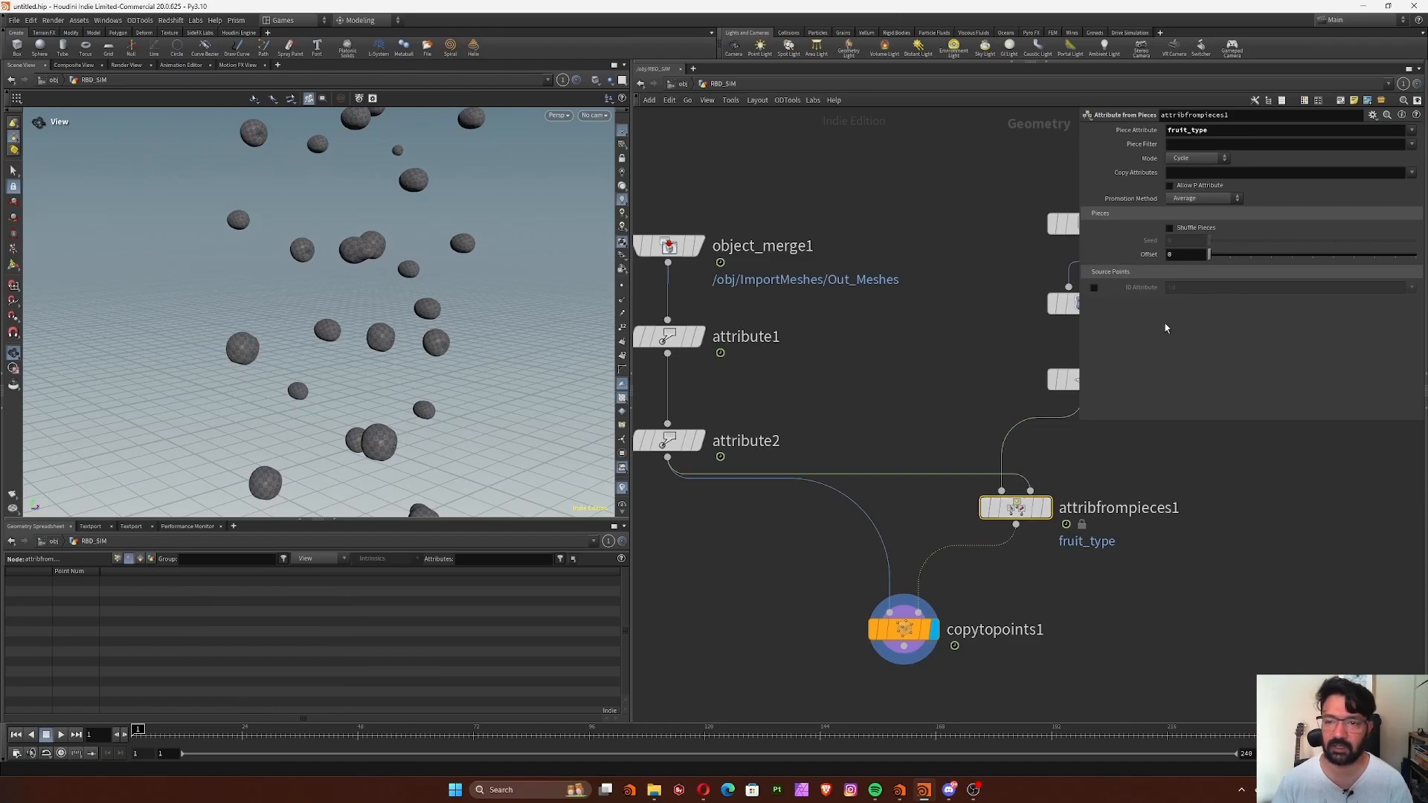
pyautogui.click(1194, 159)
pyautogui.click(1190, 184)
pyautogui.moveTo(540, 296); pyautogui.dragTo(264, 513, button='right')
pyautogui.moveTo(497, 332); pyautogui.dragTo(489, 265)
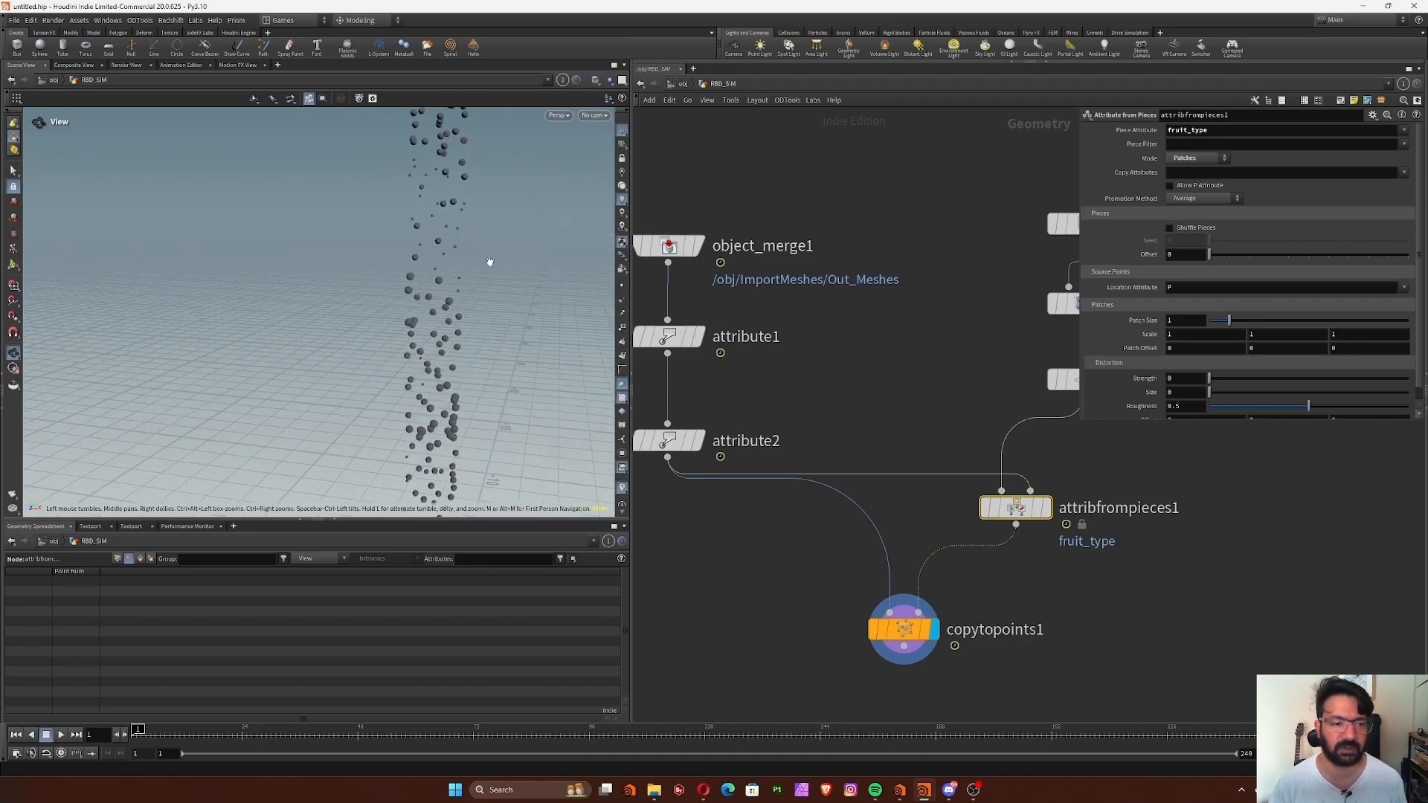
# Set the Attribute from Pieces mode to Random and check the fruit mix up close.
pyautogui.click(1206, 160)
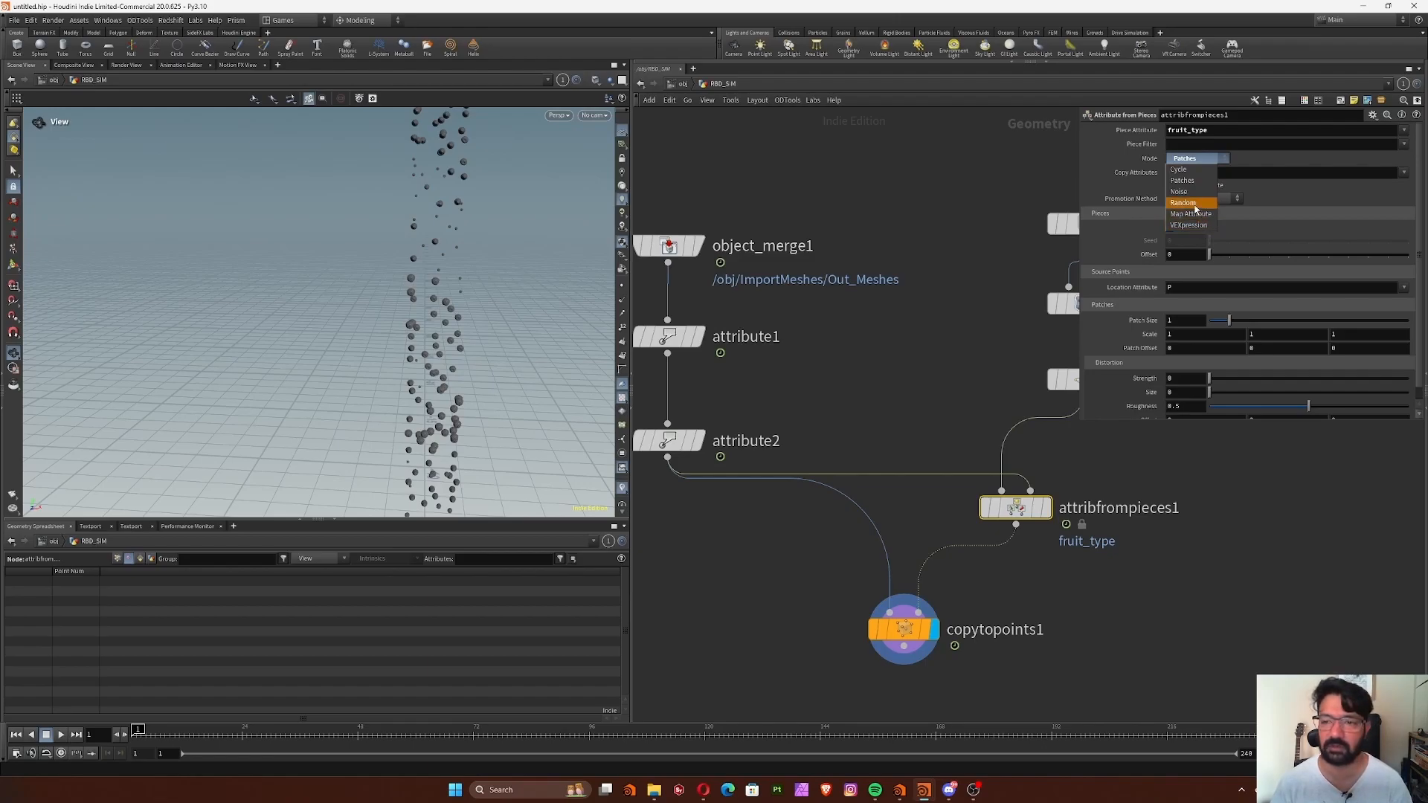
pyautogui.click(1193, 205)
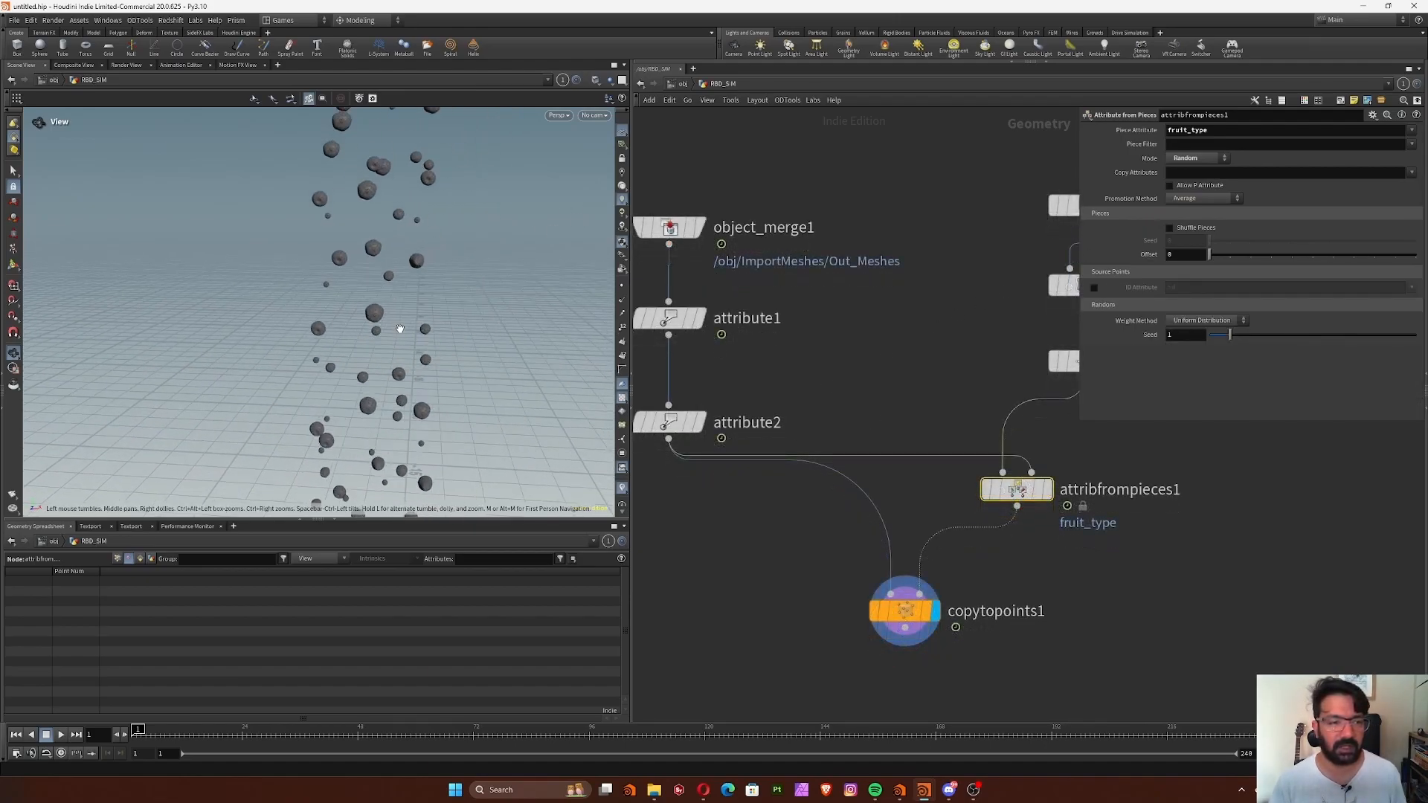
pyautogui.moveTo(594, 214); pyautogui.dragTo(517, 296)
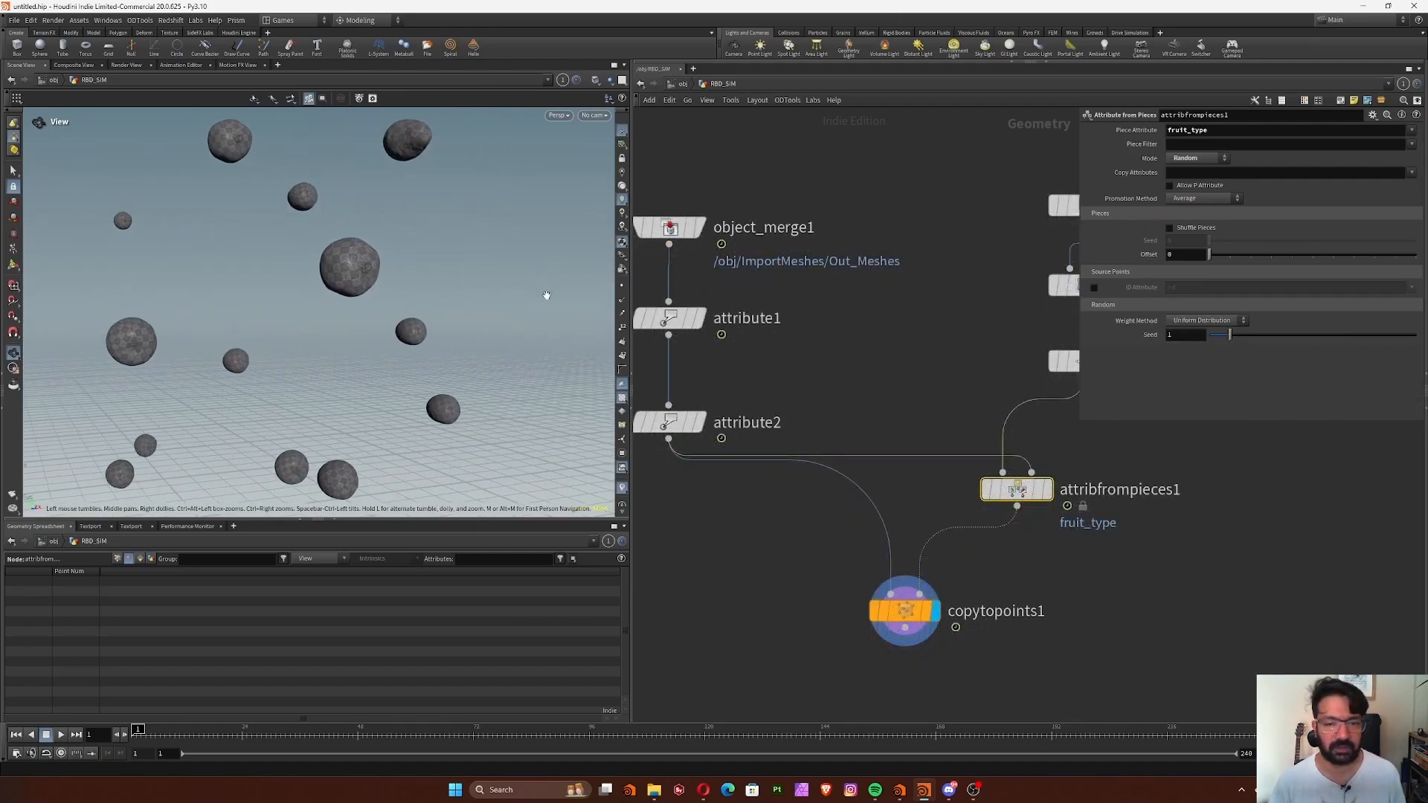
# Insert an Attribute Randomize node between the Scatter and Attribute from Pieces and position it under the Scatter.
pyautogui.moveTo(1112, 382); pyautogui.dragTo(1017, 514, button='middle')
pyautogui.moveTo(870, 298); pyautogui.dragTo(957, 446)
pyautogui.press('Tab')
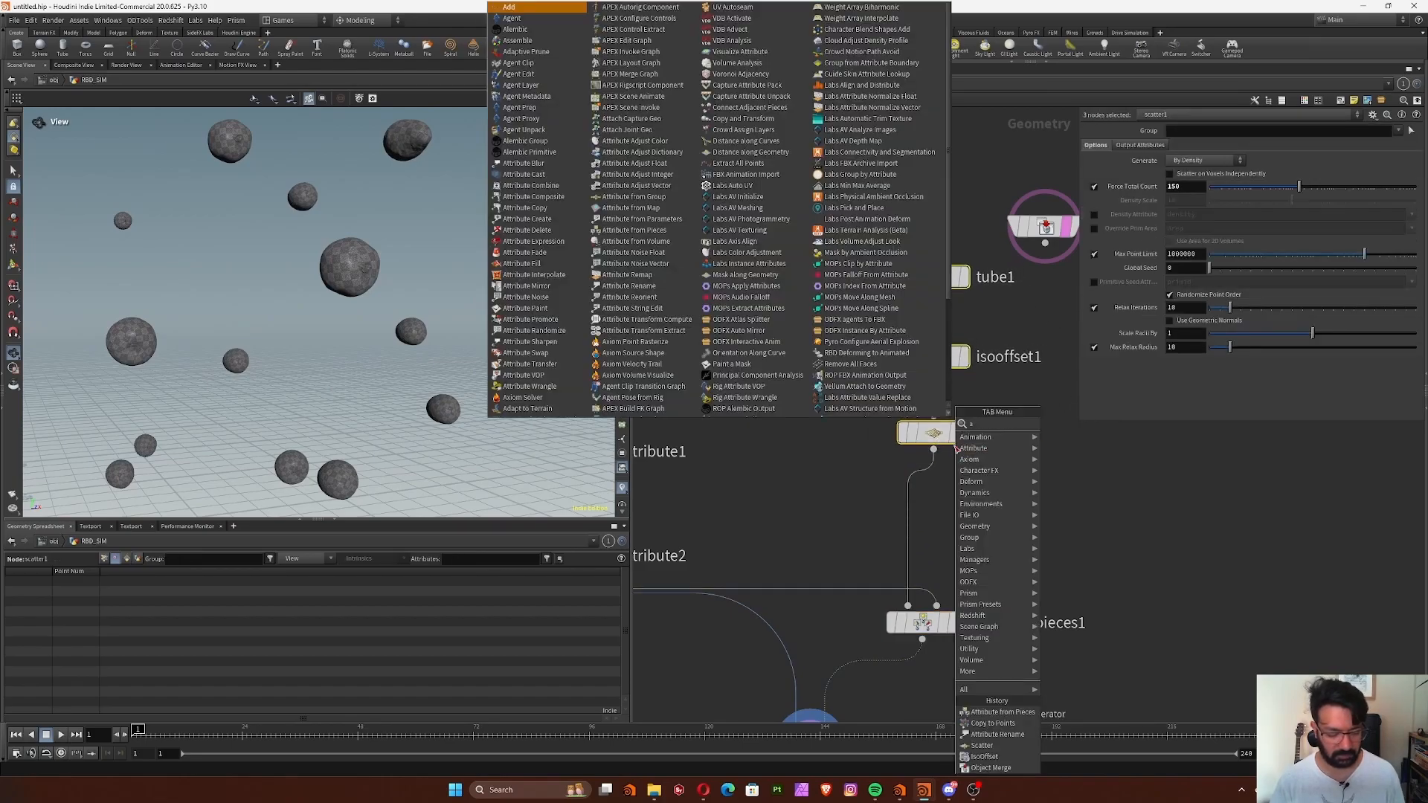
pyautogui.write('attra')
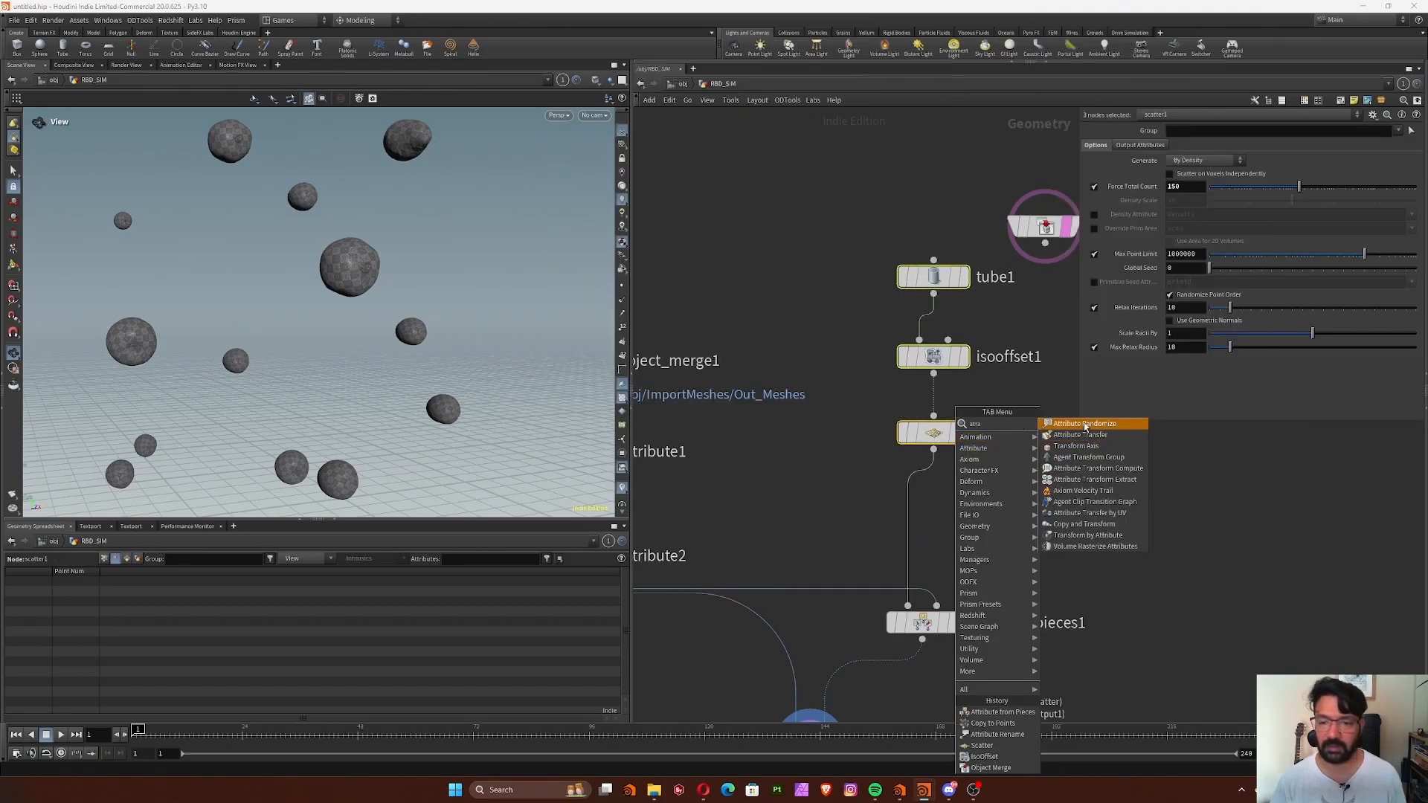
pyautogui.press('Return')
pyautogui.click(901, 509)
pyautogui.moveTo(900, 512); pyautogui.dragTo(926, 504)
# Set the Attribute Randomize to the orient attribute with 4 dimensions and inspect the rotated fruit.
pyautogui.click(1206, 172)
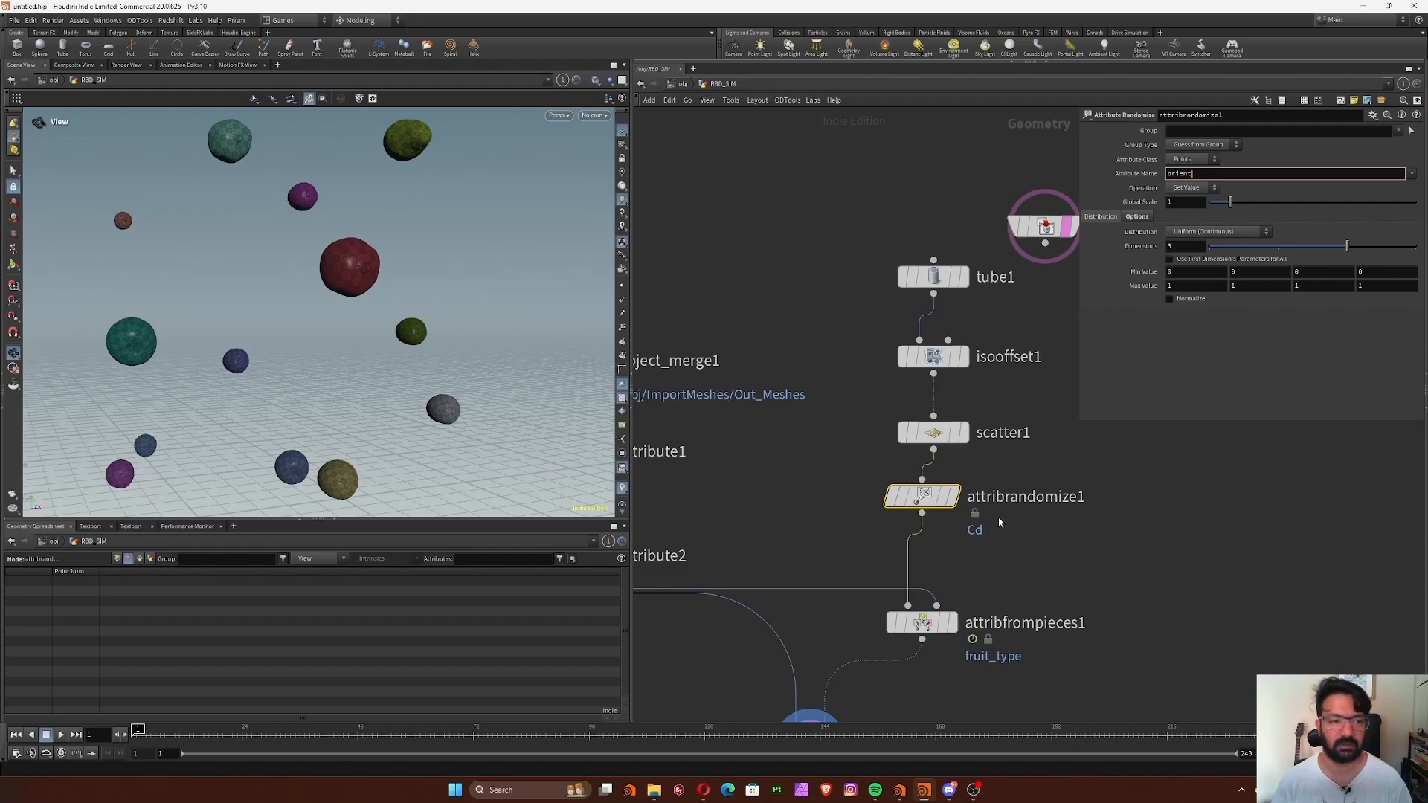
pyautogui.press('Return')
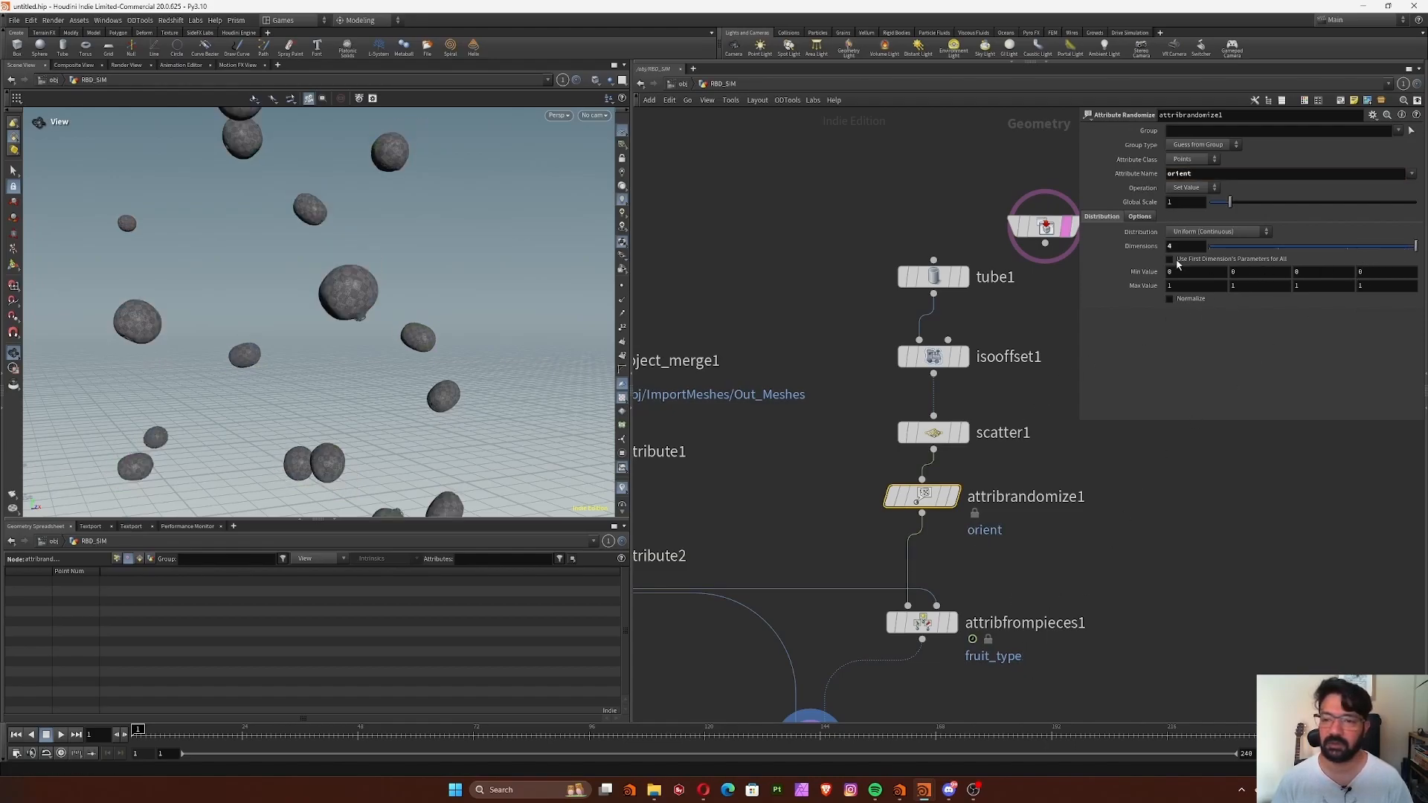
pyautogui.moveTo(1036, 360); pyautogui.dragTo(988, 364, button='middle')
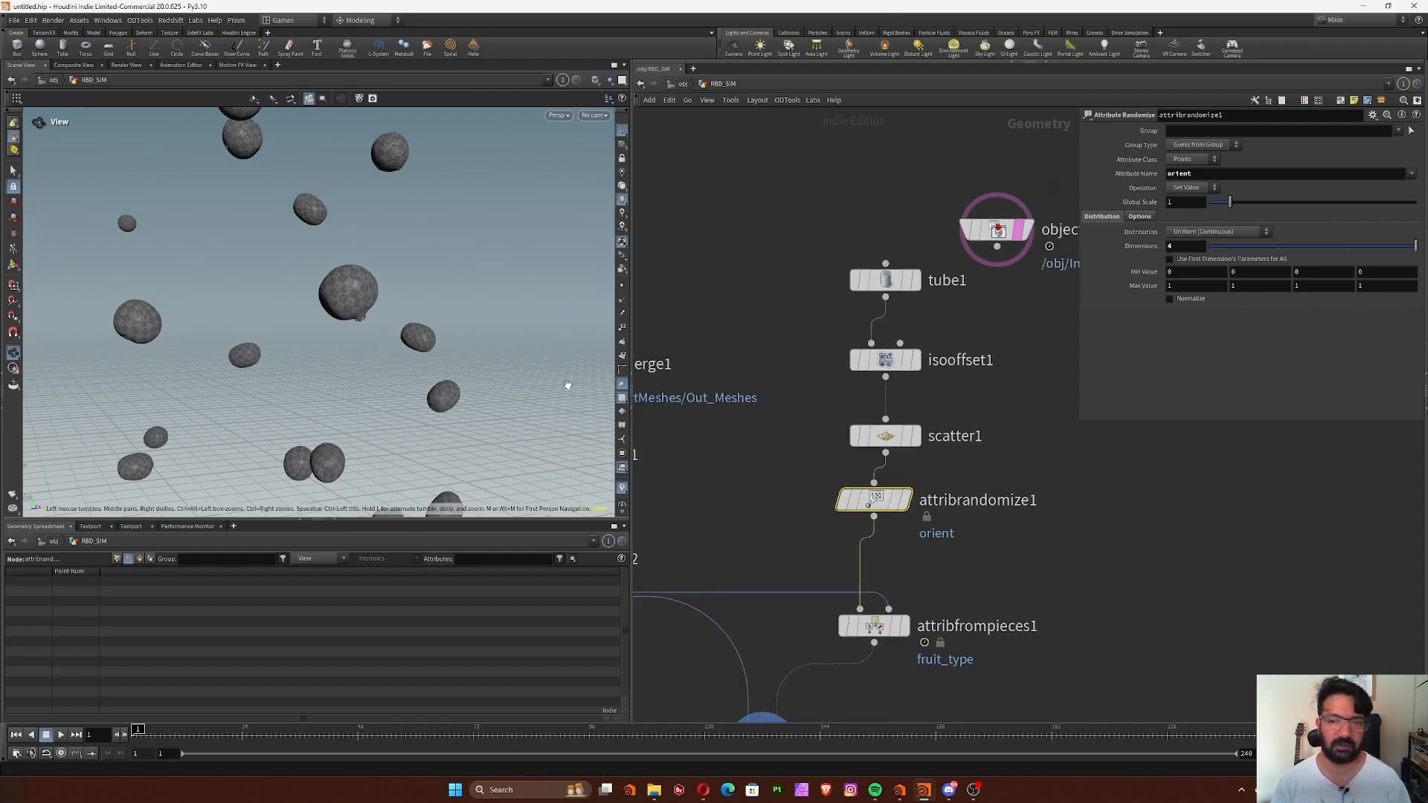
pyautogui.scroll(-5, 526, 341)
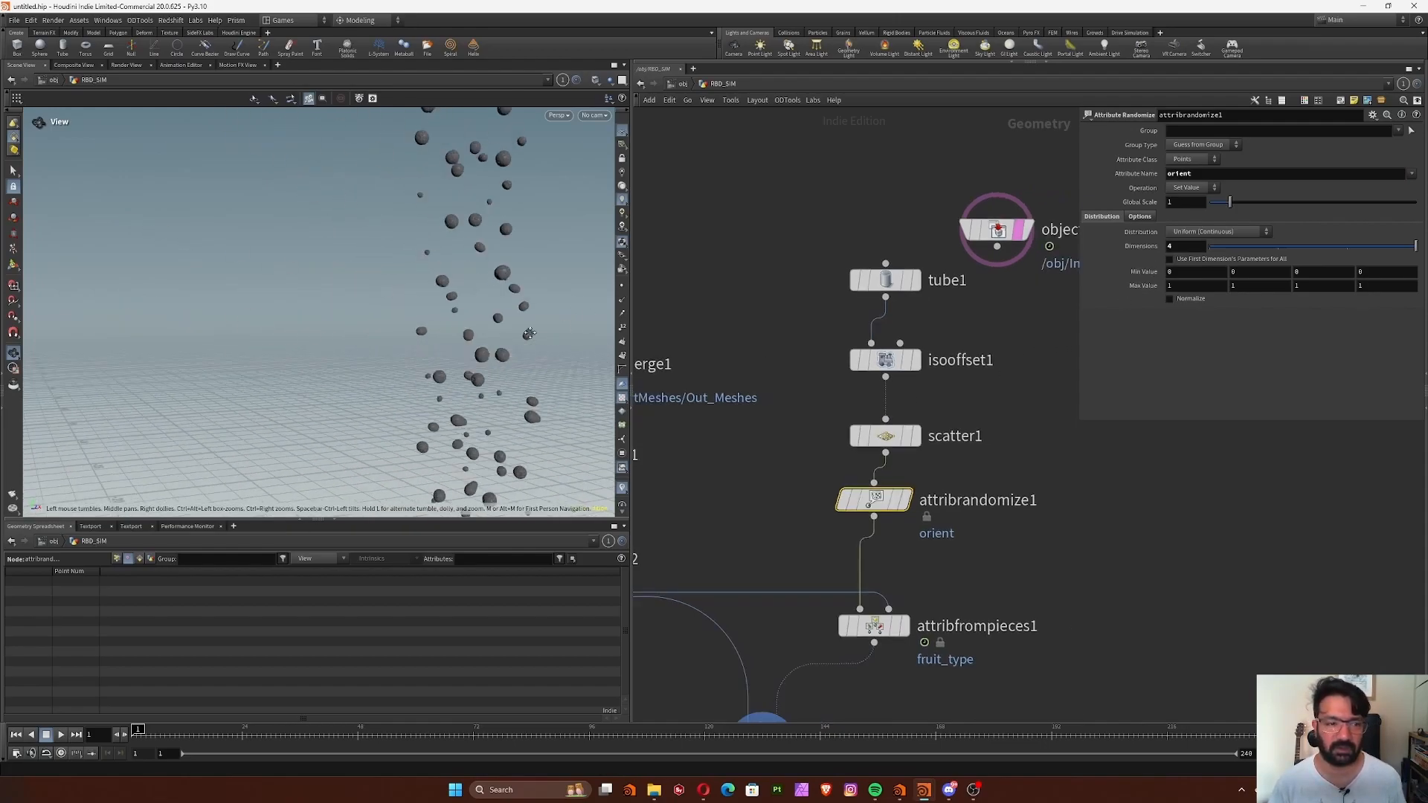
pyautogui.scroll(8, 529, 334)
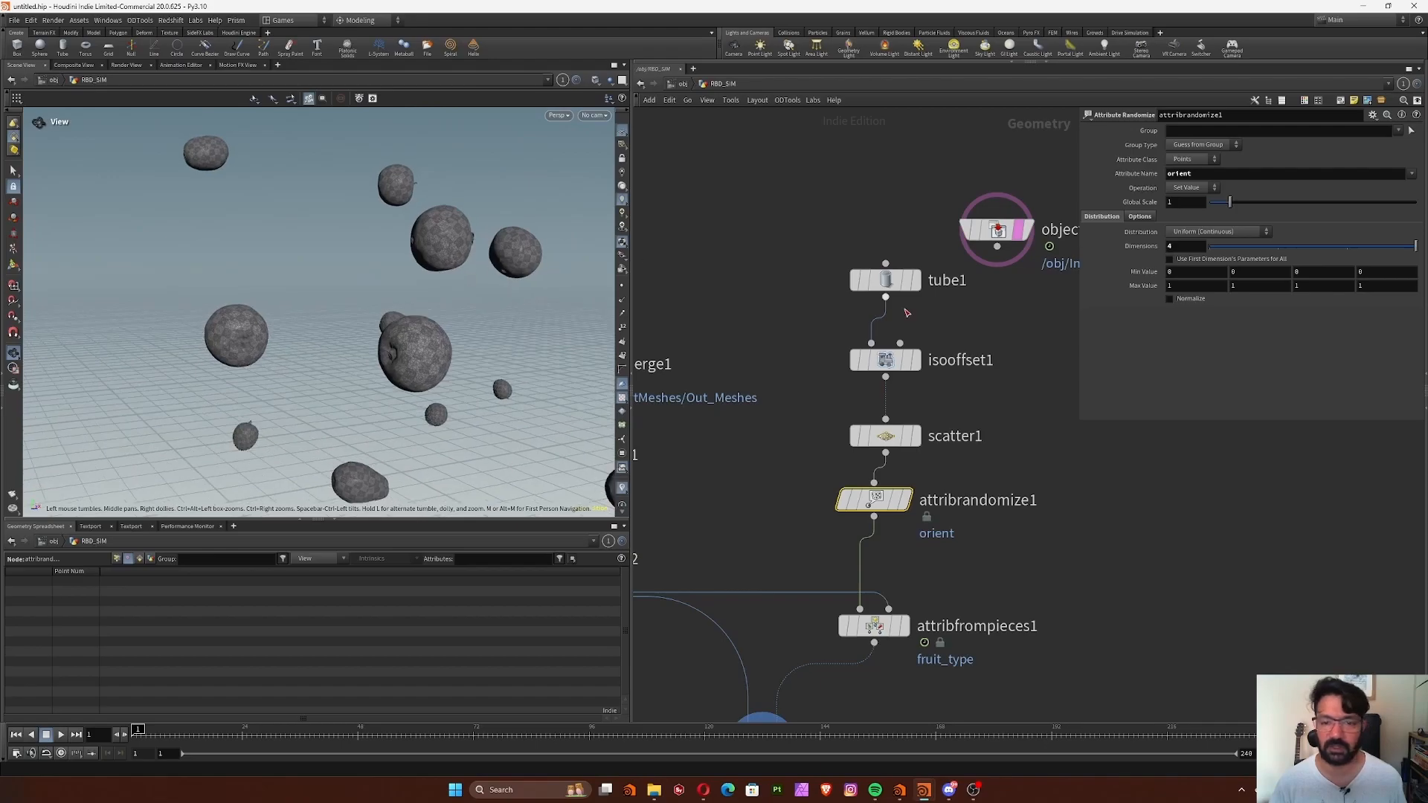
# Align the orient randomizer under the Scatter and insert a second Attribute Randomize between it and Attribute from Pieces.
pyautogui.moveTo(924, 452); pyautogui.dragTo(890, 418, button='middle')
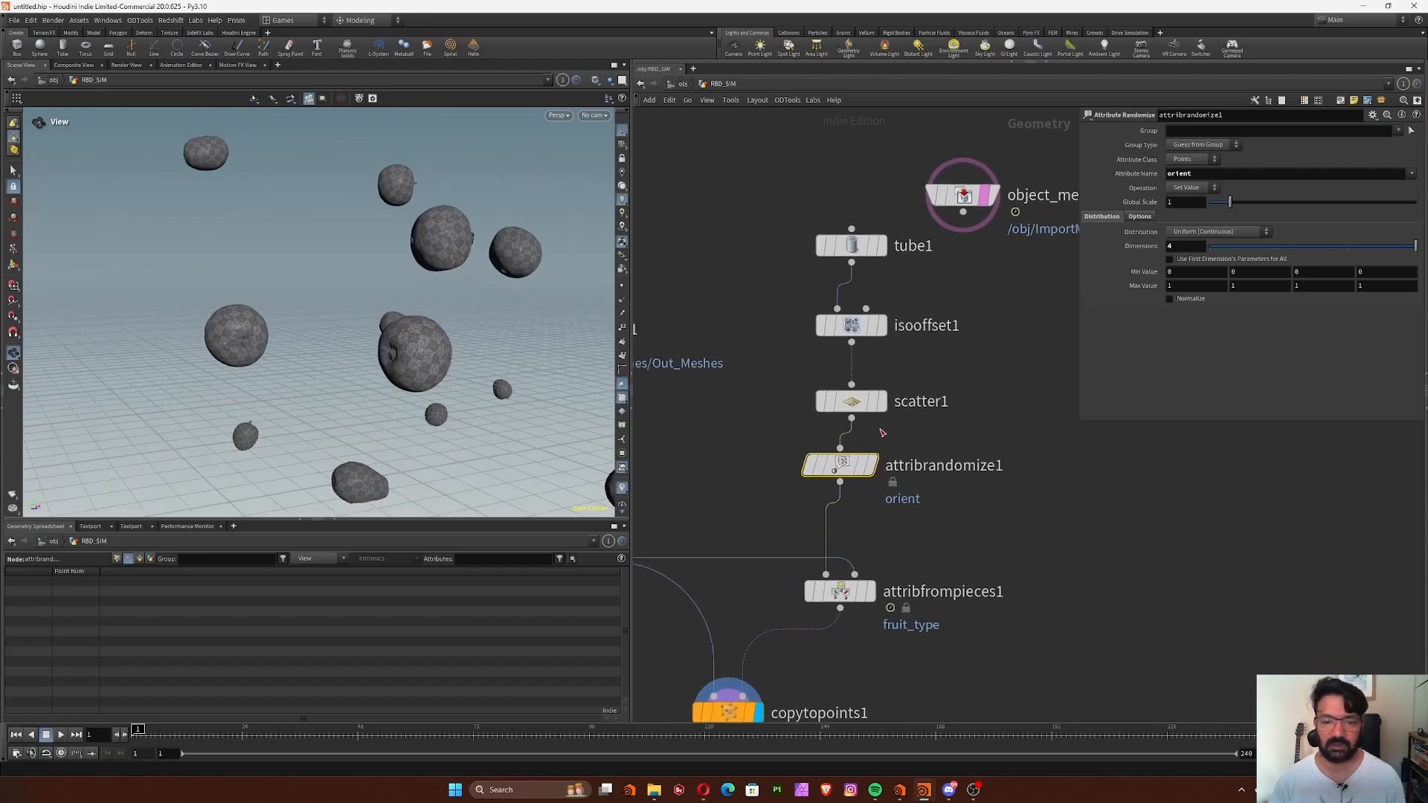
pyautogui.moveTo(829, 472); pyautogui.dragTo(841, 470)
pyautogui.press('Tab')
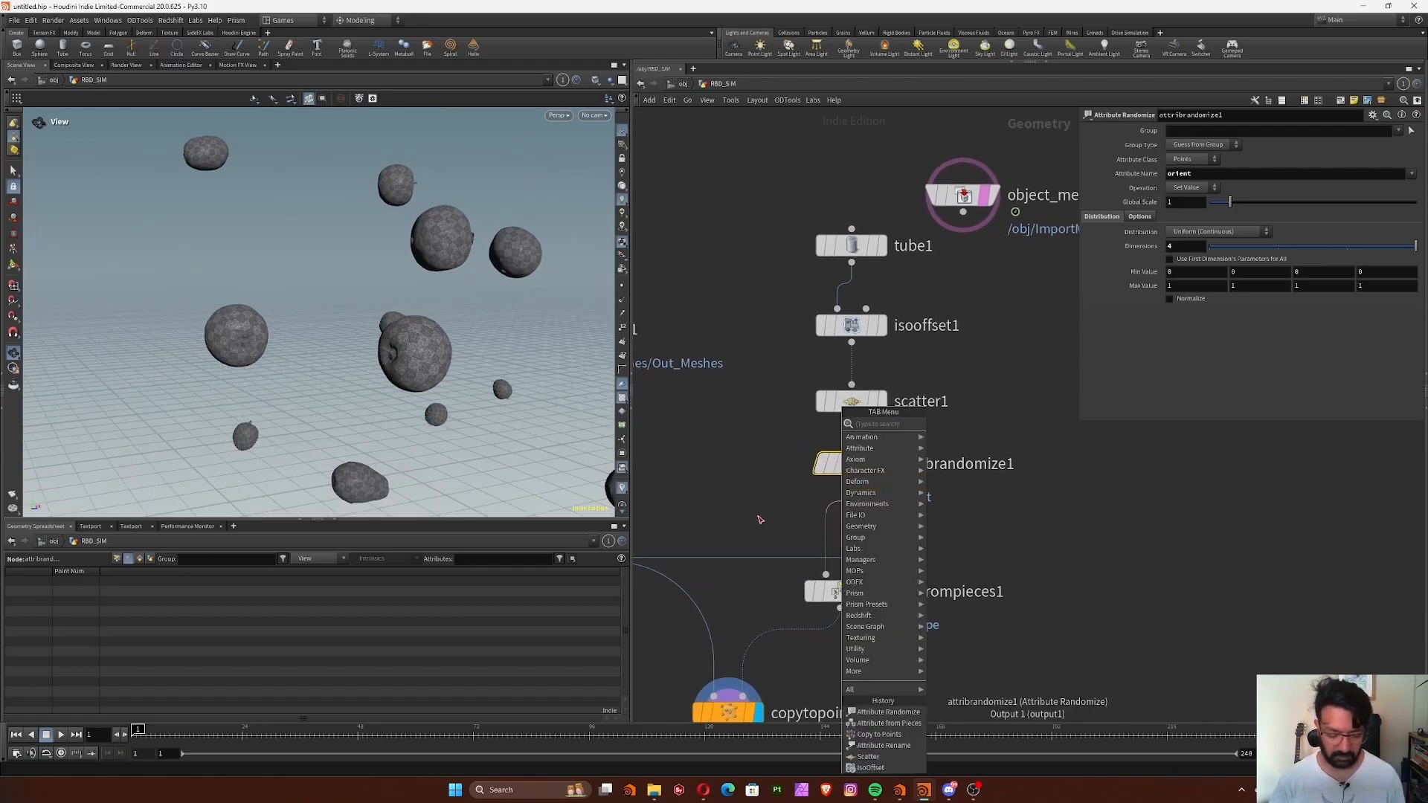
pyautogui.write('at')
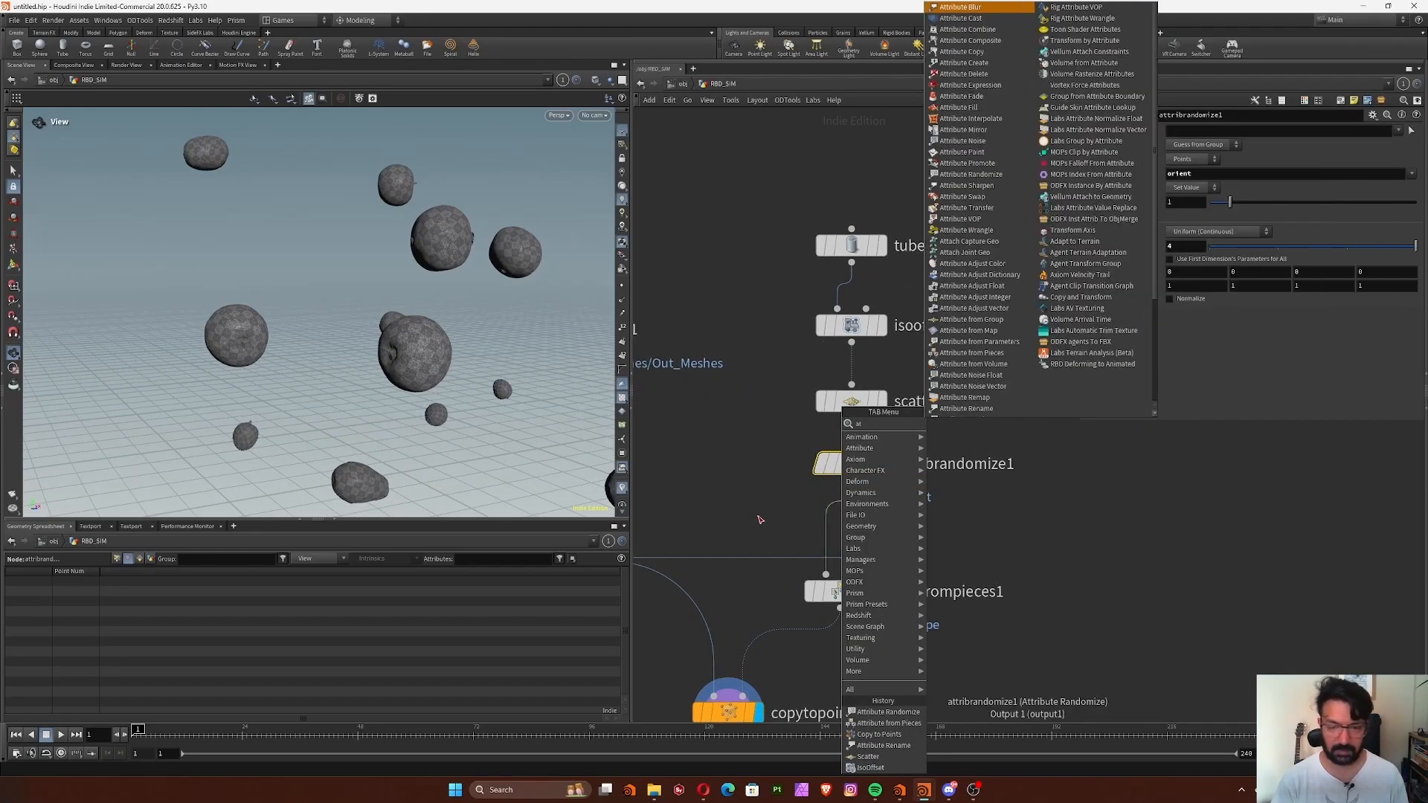
pyautogui.click(885, 712)
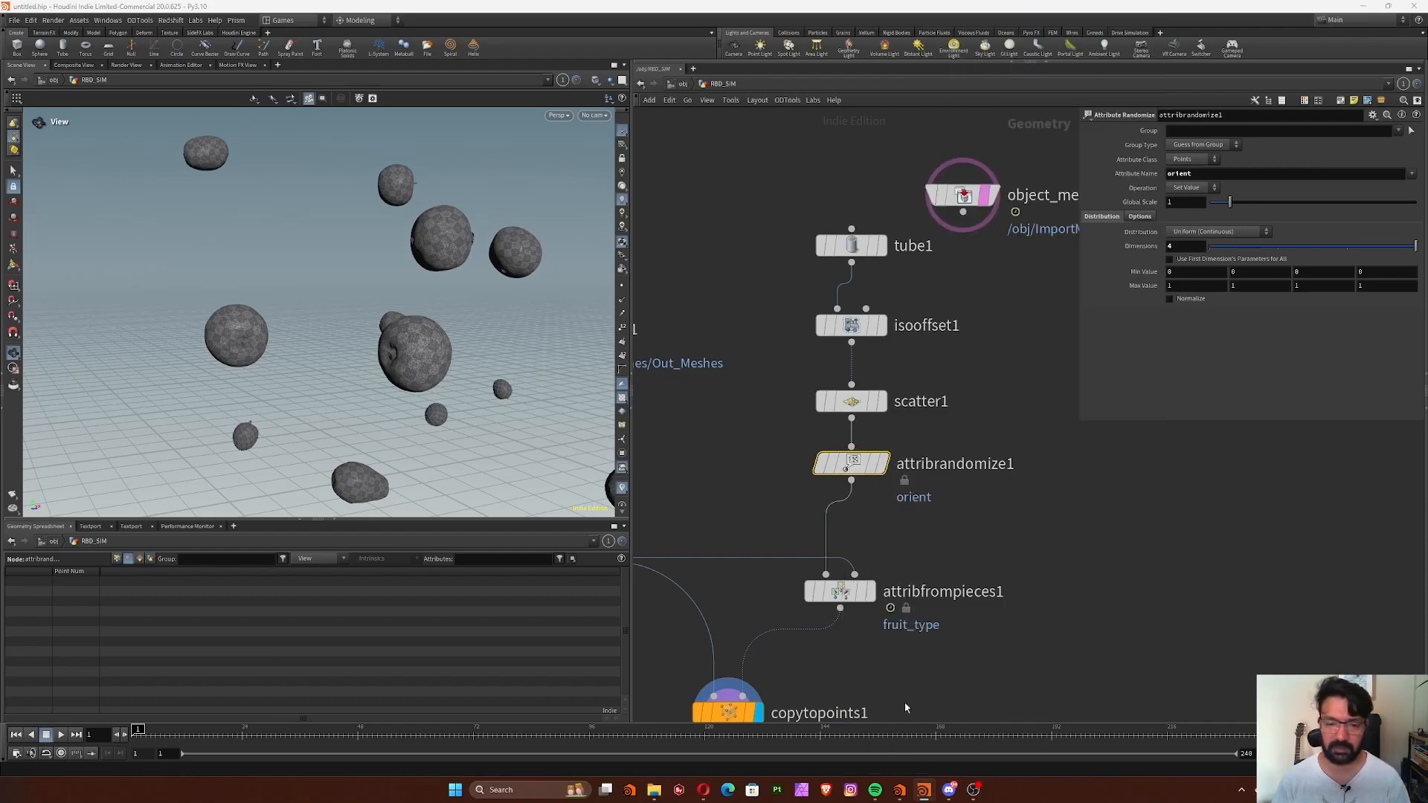
pyautogui.click(833, 515)
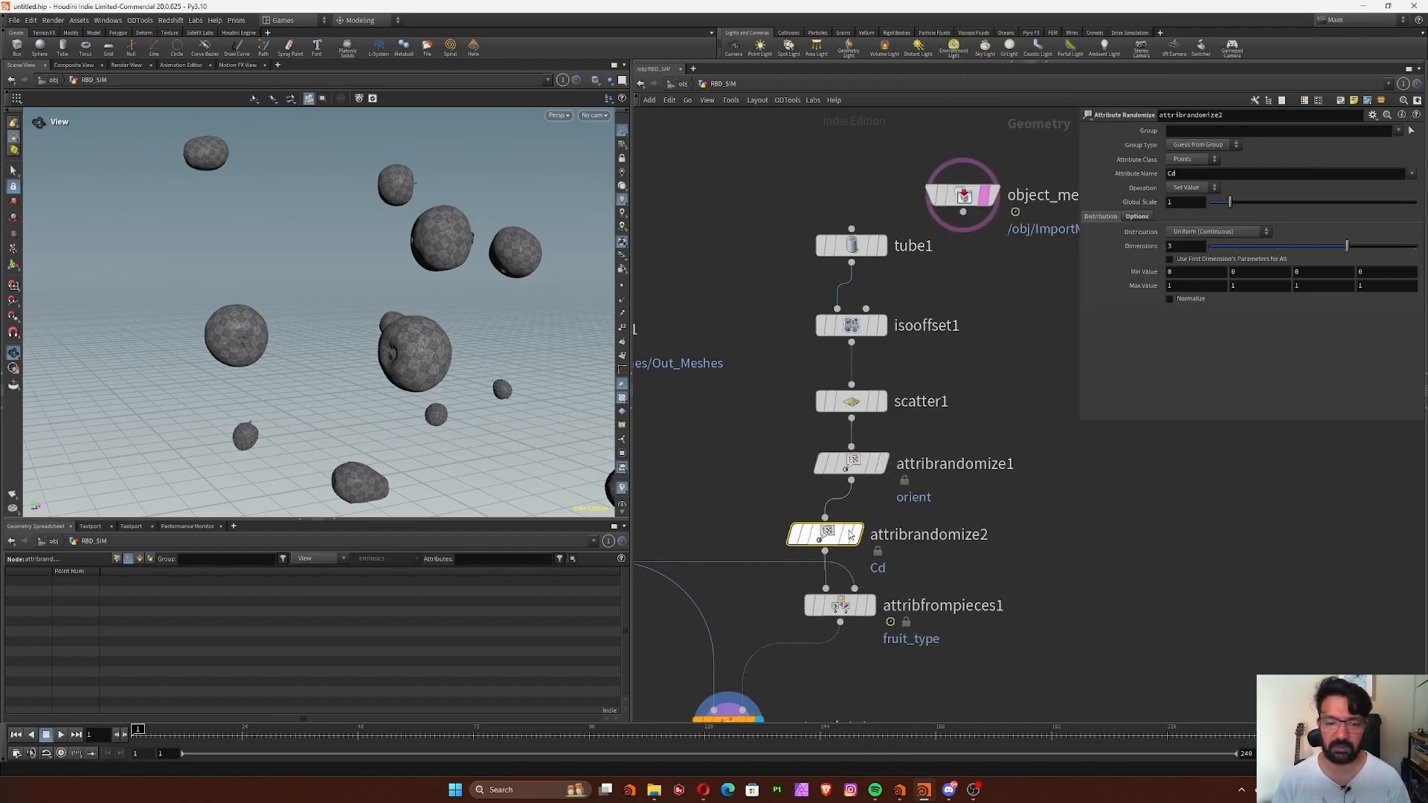
pyautogui.moveTo(841, 534); pyautogui.dragTo(857, 529)
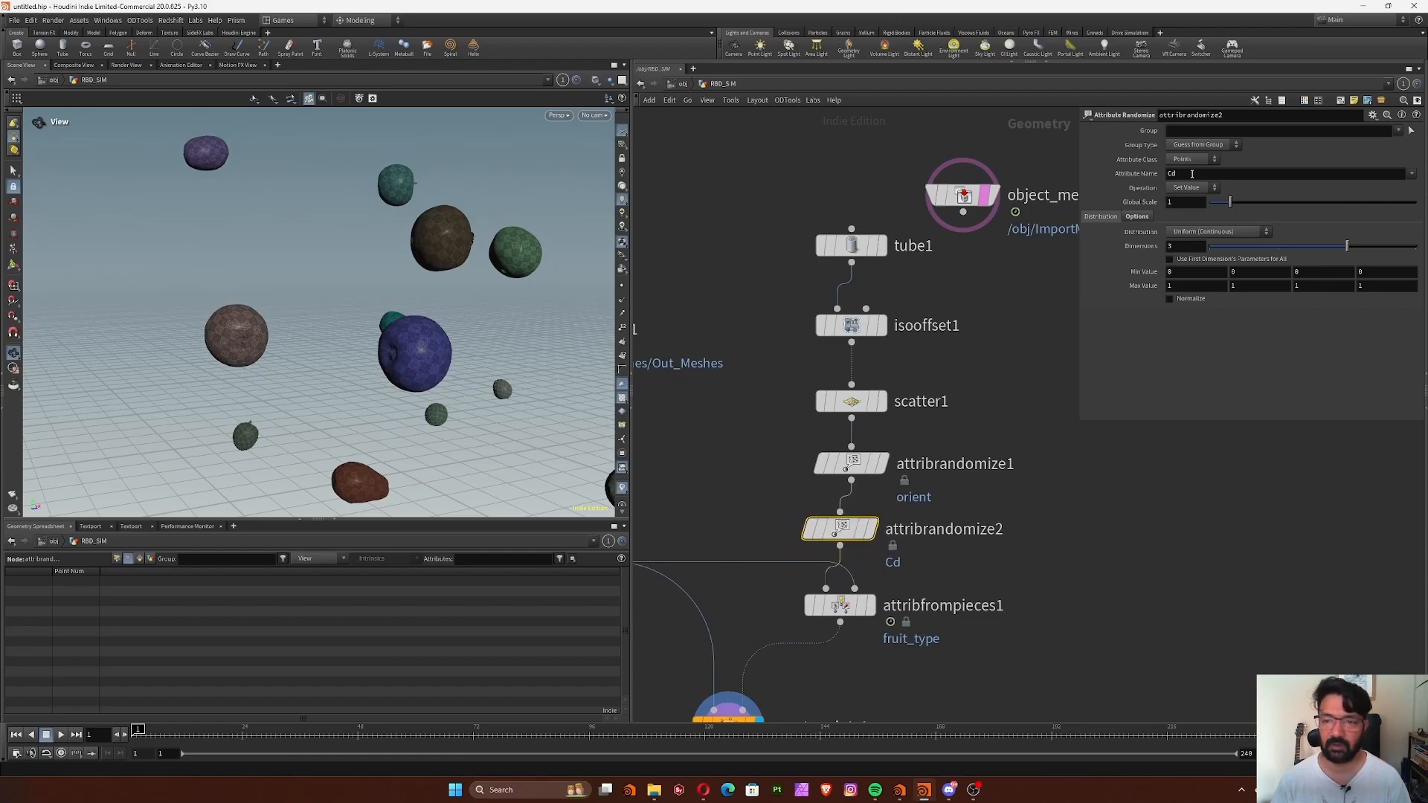
# Set the second Attribute Randomize to the pscale attribute with a Global Scale of 2.81 and inspect the fruit sizes.
pyautogui.moveTo(1231, 203); pyautogui.dragTo(1239, 202)
pyautogui.moveTo(1271, 197); pyautogui.dragTo(1276, 197)
pyautogui.doubleClick(1171, 174)
pyautogui.write('Pscale')
pyautogui.press('Return')
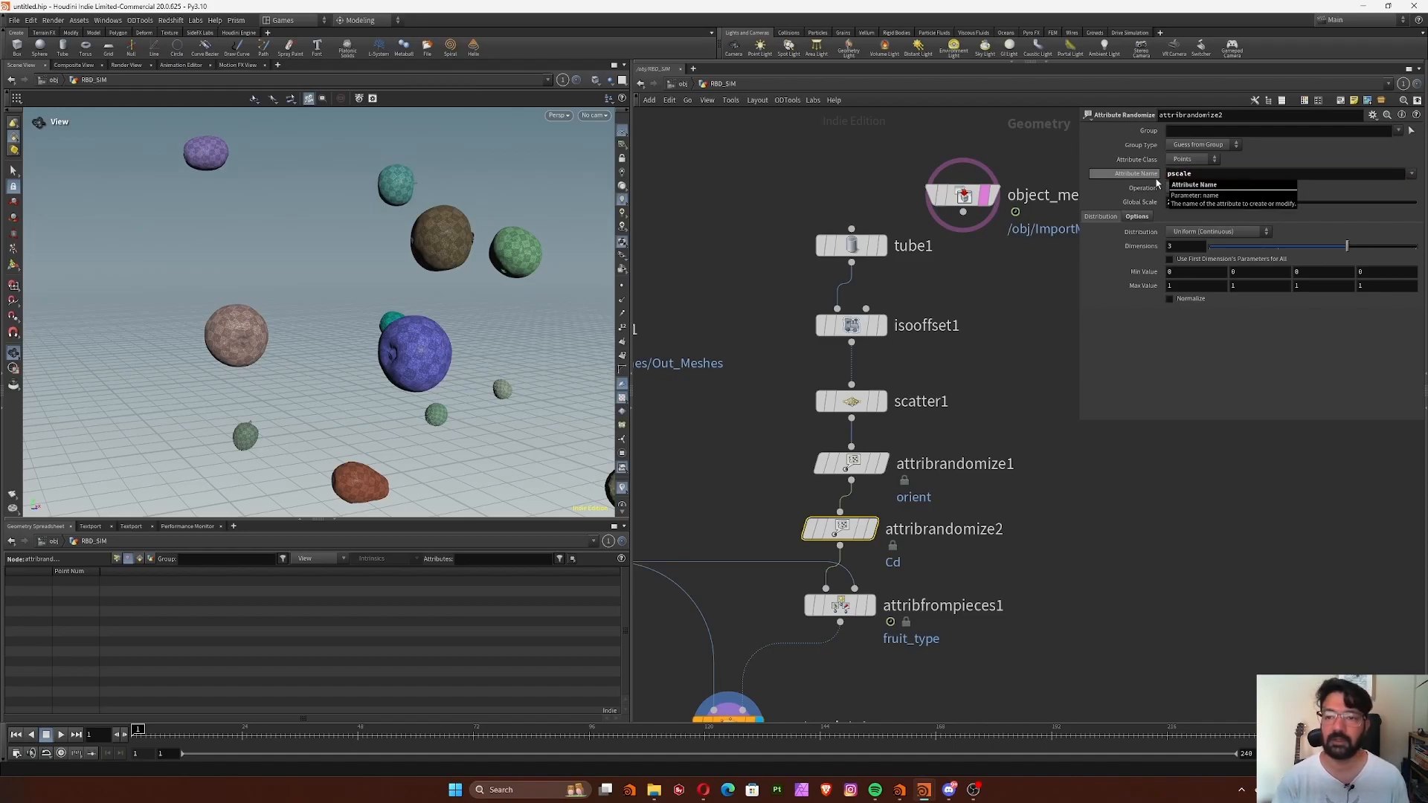
pyautogui.moveTo(512, 302); pyautogui.dragTo(418, 431, button='right')
pyautogui.moveTo(520, 401); pyautogui.dragTo(493, 250)
pyautogui.scroll(6, 494, 242)
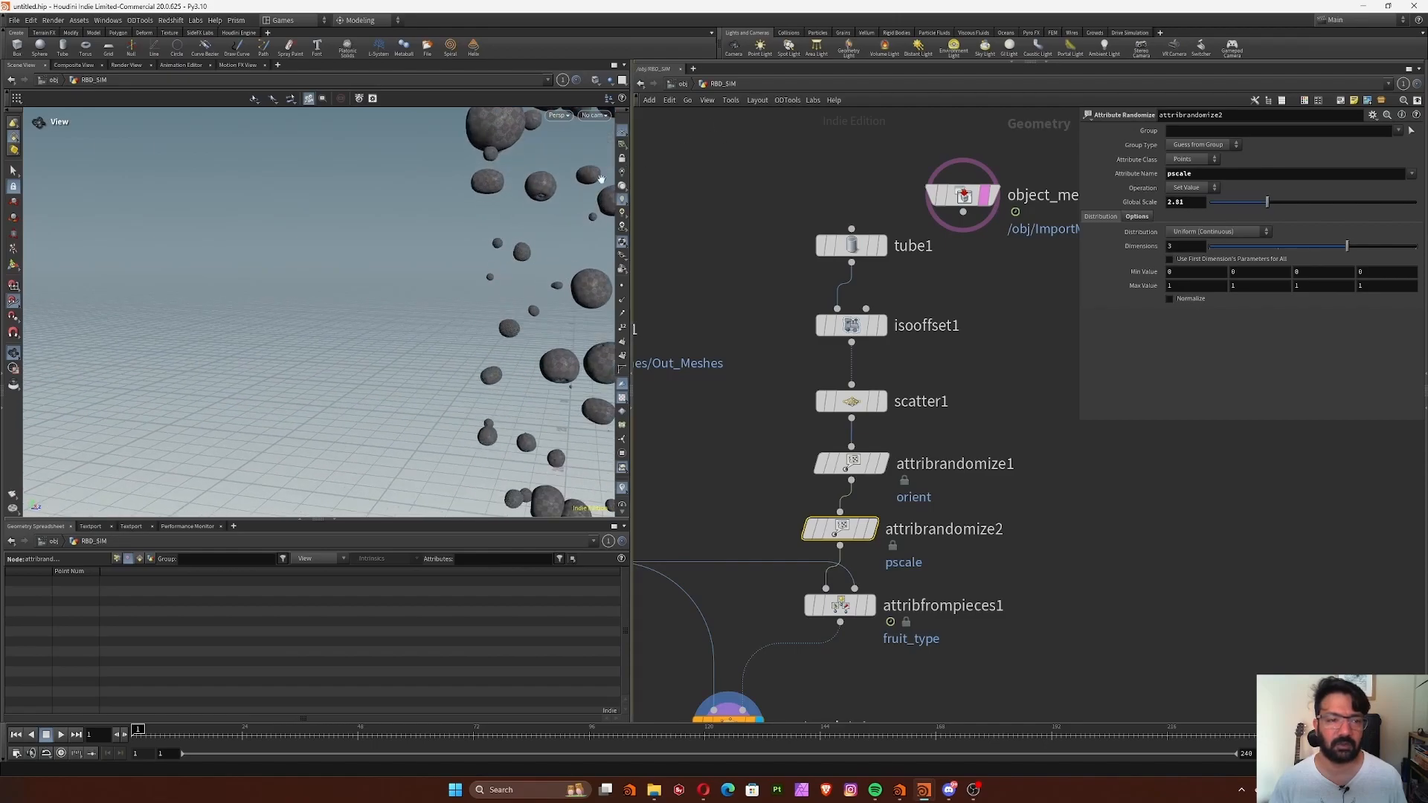
# Set the first minimum value of the pscale Attribute Randomize to 0.9.
pyautogui.click(1192, 273)
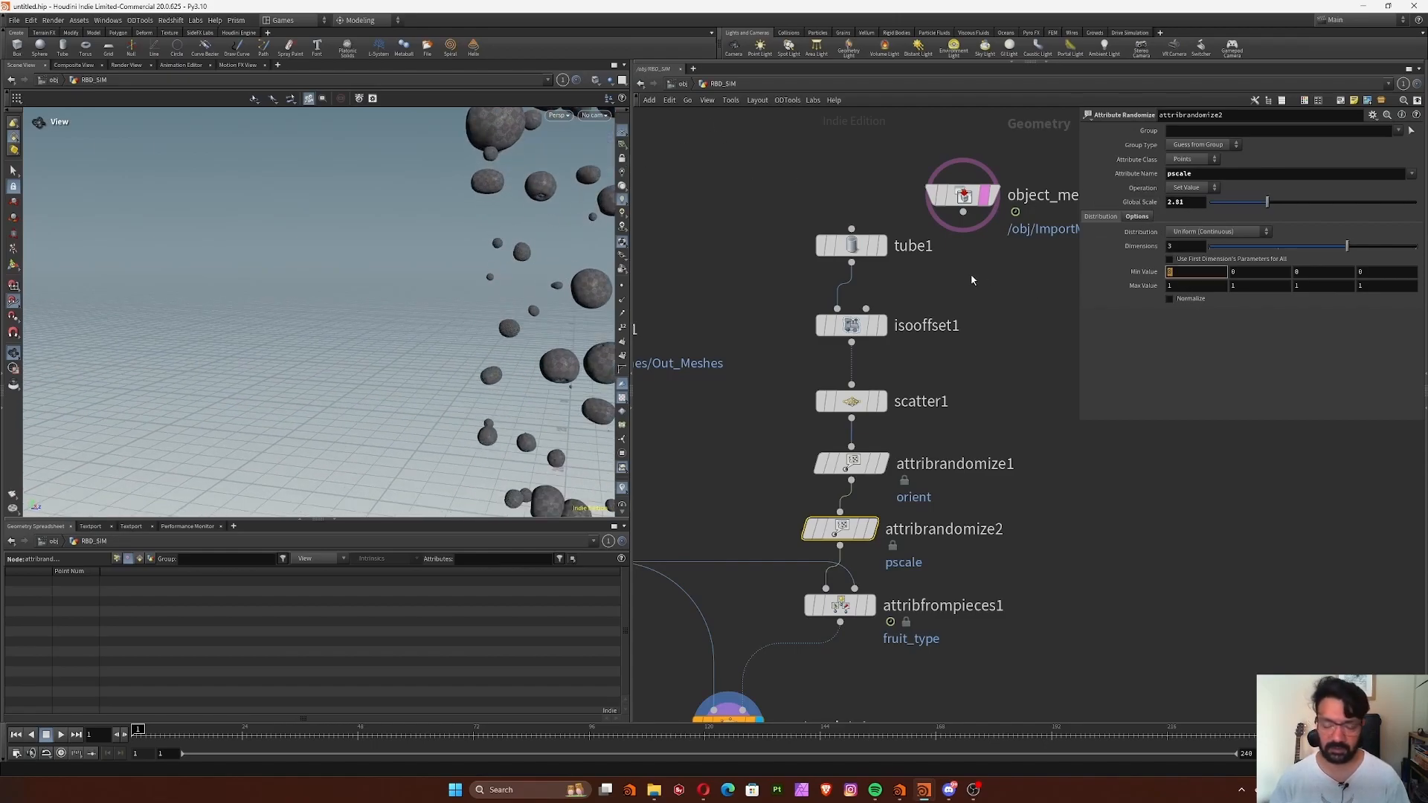
pyautogui.write('.9')
pyautogui.press('Return')
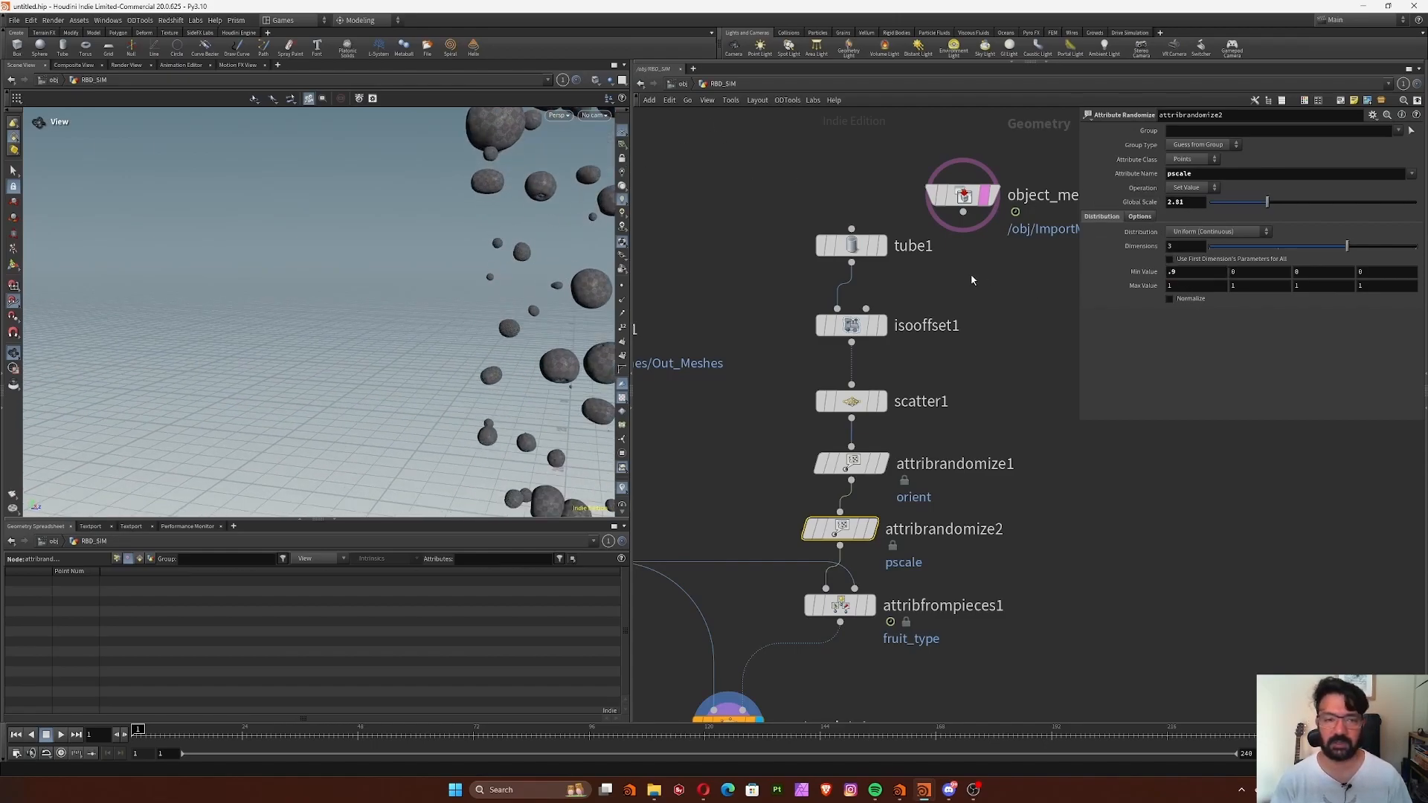
pyautogui.scroll(-8, 480, 349)
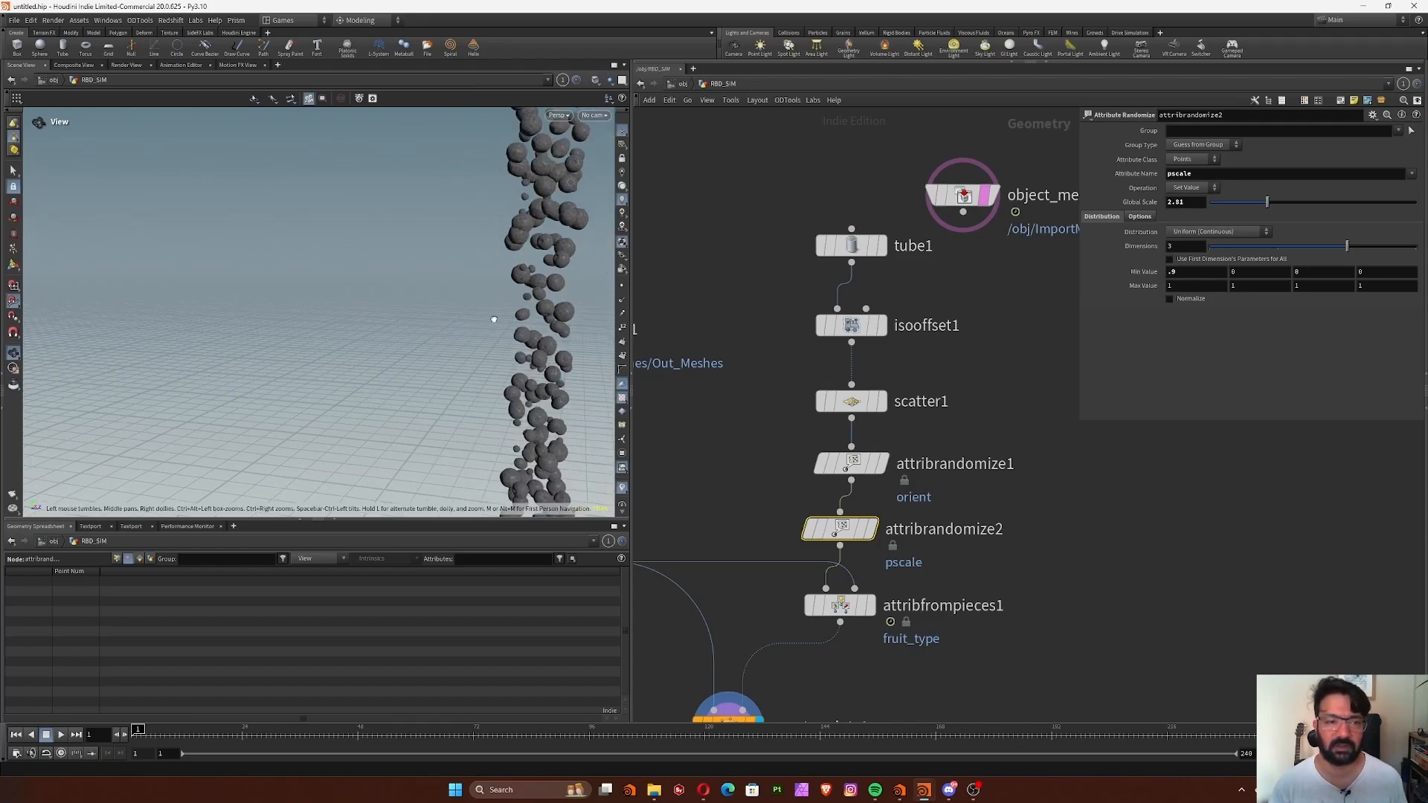
# Examine the fruit sizes, overlaps and spacing up close and along the whole scattered tower.
pyautogui.scroll(5, 450, 346)
pyautogui.moveTo(450, 345); pyautogui.dragTo(434, 369)
pyautogui.scroll(5, 529, 344)
pyautogui.moveTo(434, 369); pyautogui.dragTo(582, 354, button='middle')
pyautogui.moveTo(581, 354); pyautogui.dragTo(375, 338)
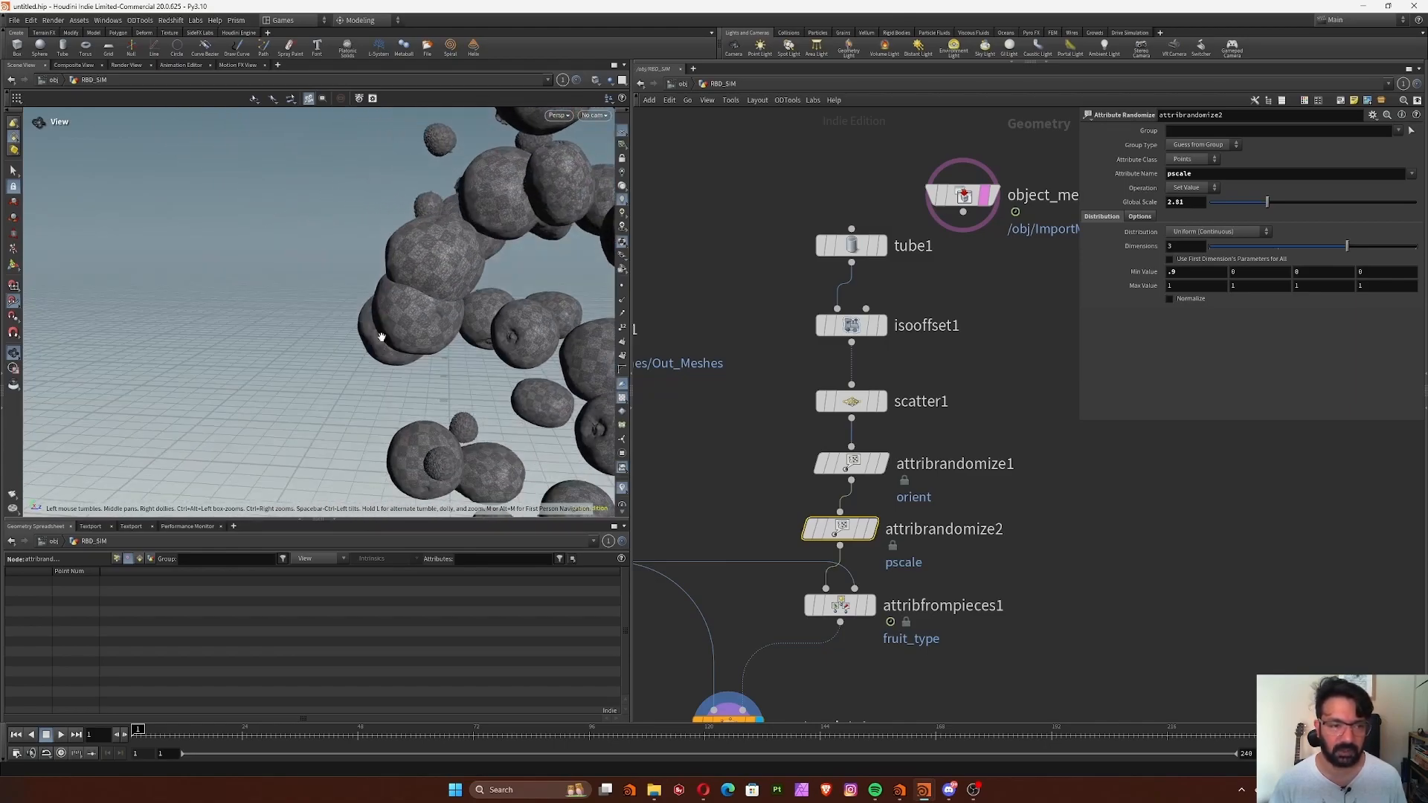
pyautogui.moveTo(519, 440); pyautogui.dragTo(437, 421, button='middle')
pyautogui.moveTo(475, 350); pyautogui.dragTo(566, 376)
pyautogui.moveTo(566, 376); pyautogui.dragTo(395, 443, button='right')
pyautogui.moveTo(395, 443); pyautogui.dragTo(391, 347, button='middle')
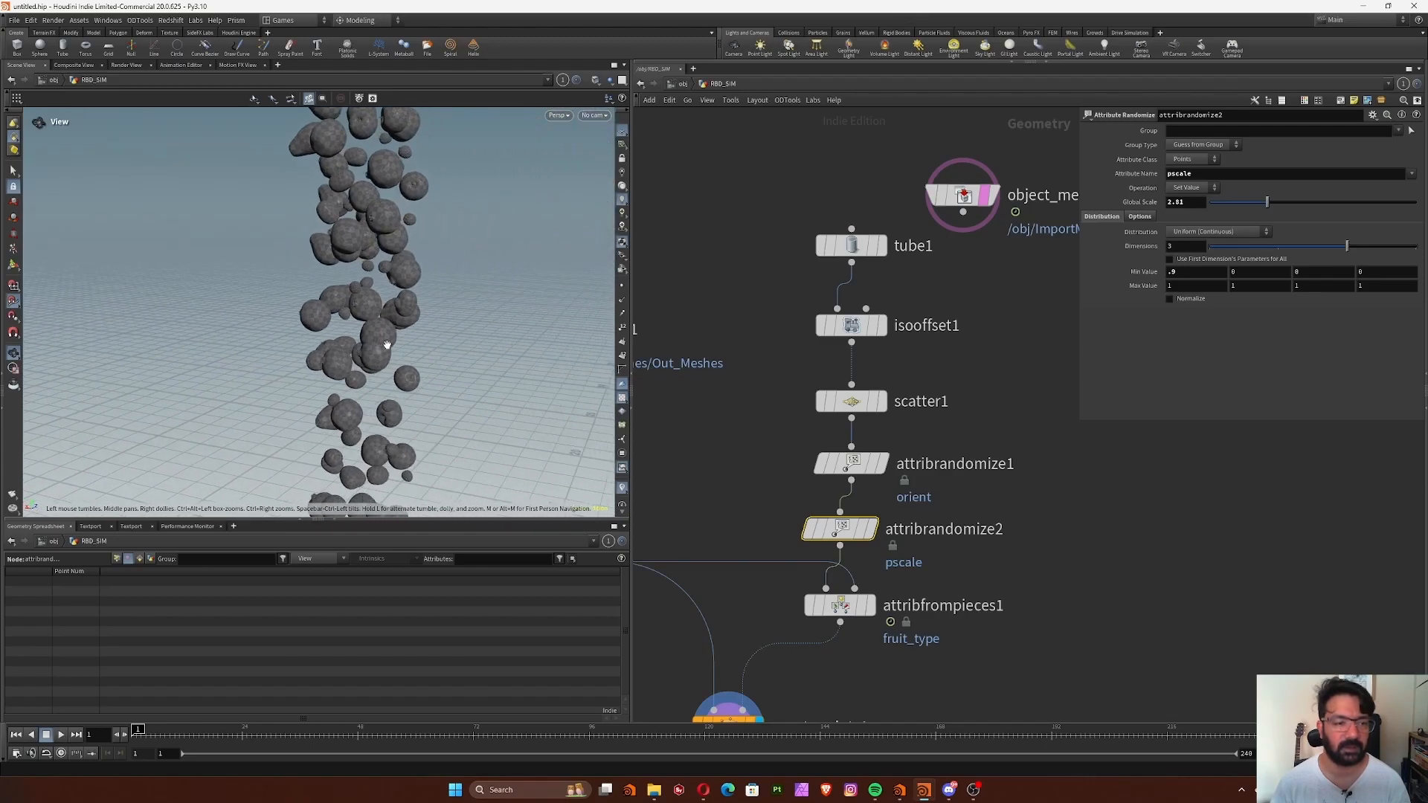
pyautogui.moveTo(421, 377); pyautogui.dragTo(424, 350)
pyautogui.moveTo(423, 349); pyautogui.dragTo(484, 329, button='right')
pyautogui.moveTo(484, 330); pyautogui.dragTo(405, 351)
pyautogui.moveTo(405, 350); pyautogui.dragTo(371, 374, button='right')
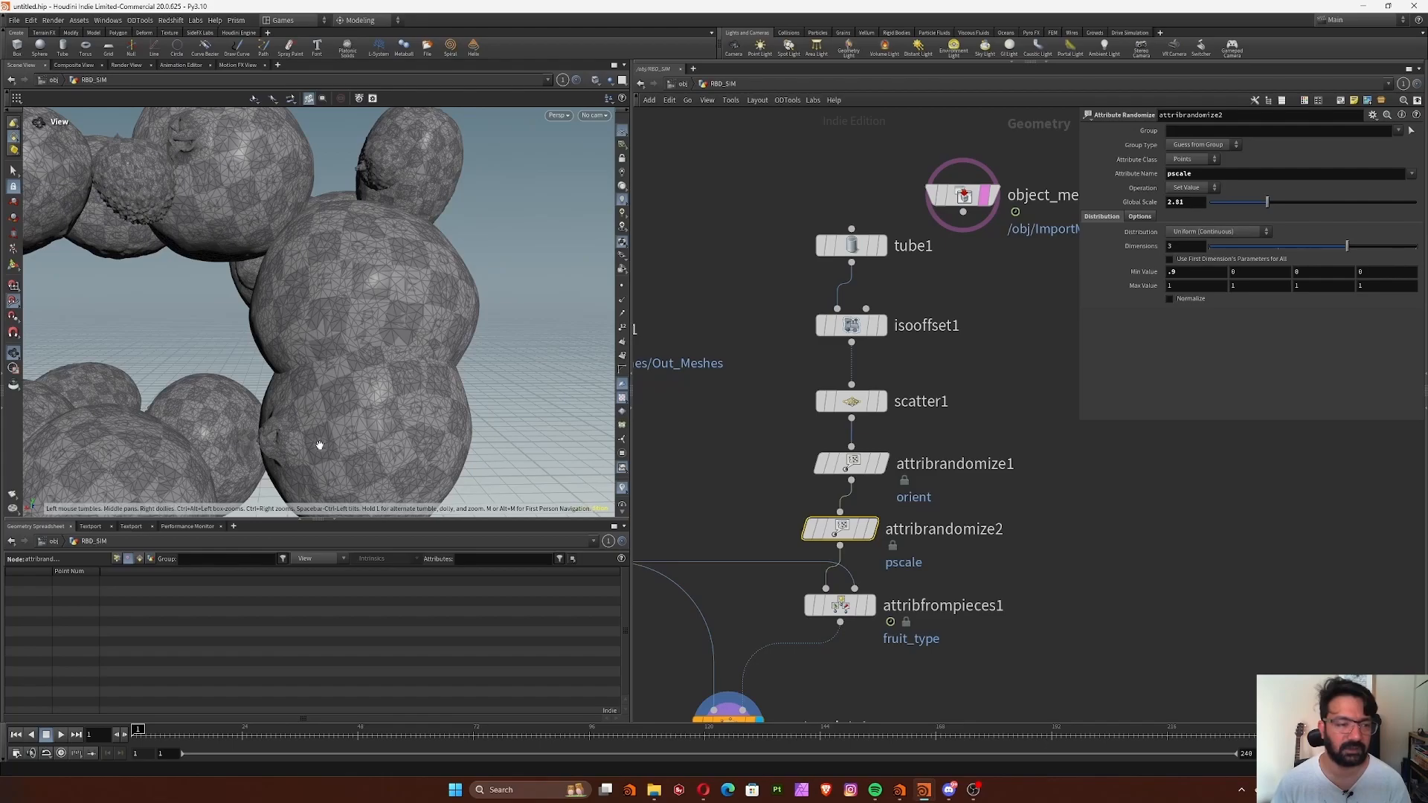
pyautogui.moveTo(476, 378); pyautogui.dragTo(379, 395, button='right')
pyautogui.moveTo(379, 394); pyautogui.dragTo(448, 417)
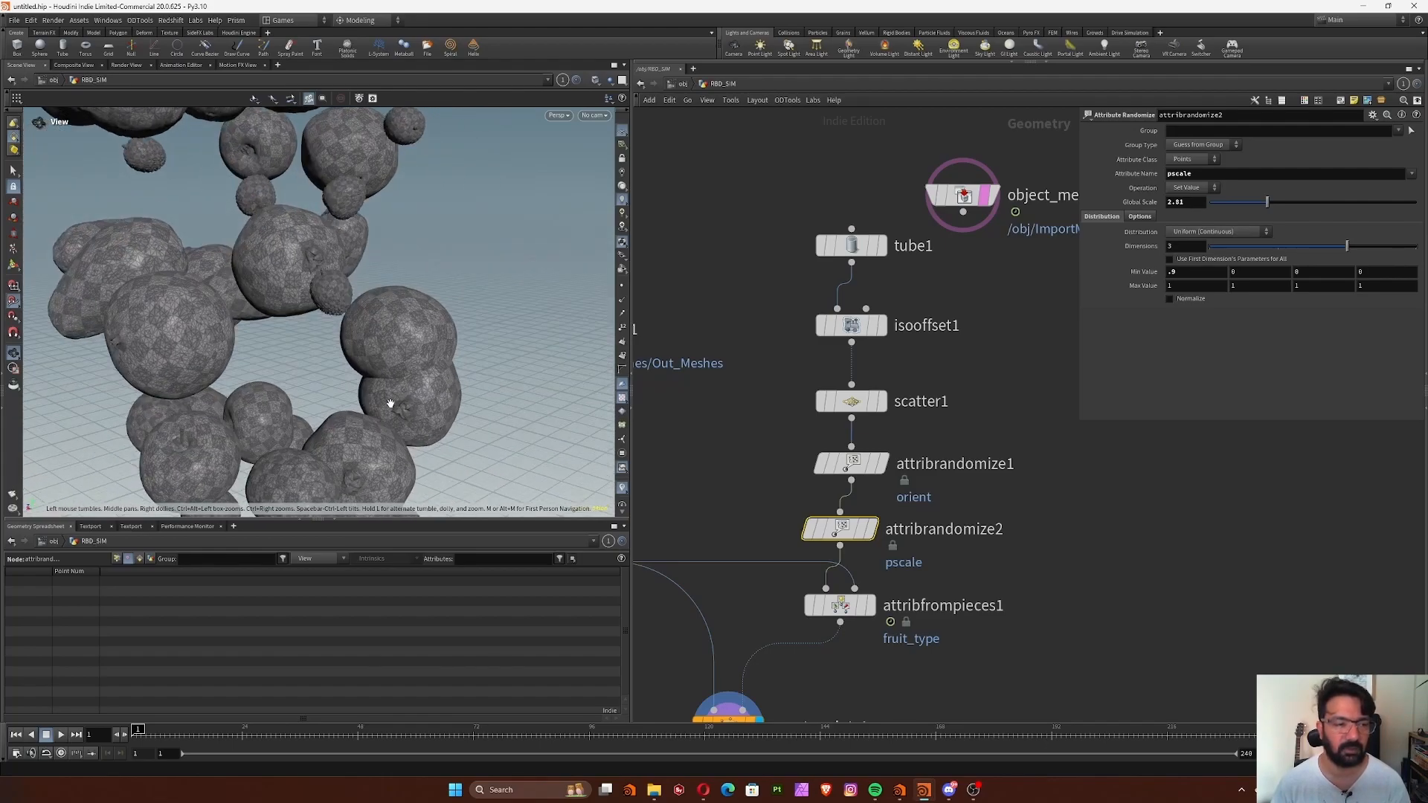
pyautogui.moveTo(448, 343); pyautogui.dragTo(386, 453, button='right')
pyautogui.moveTo(443, 375); pyautogui.dragTo(390, 264, button='middle')
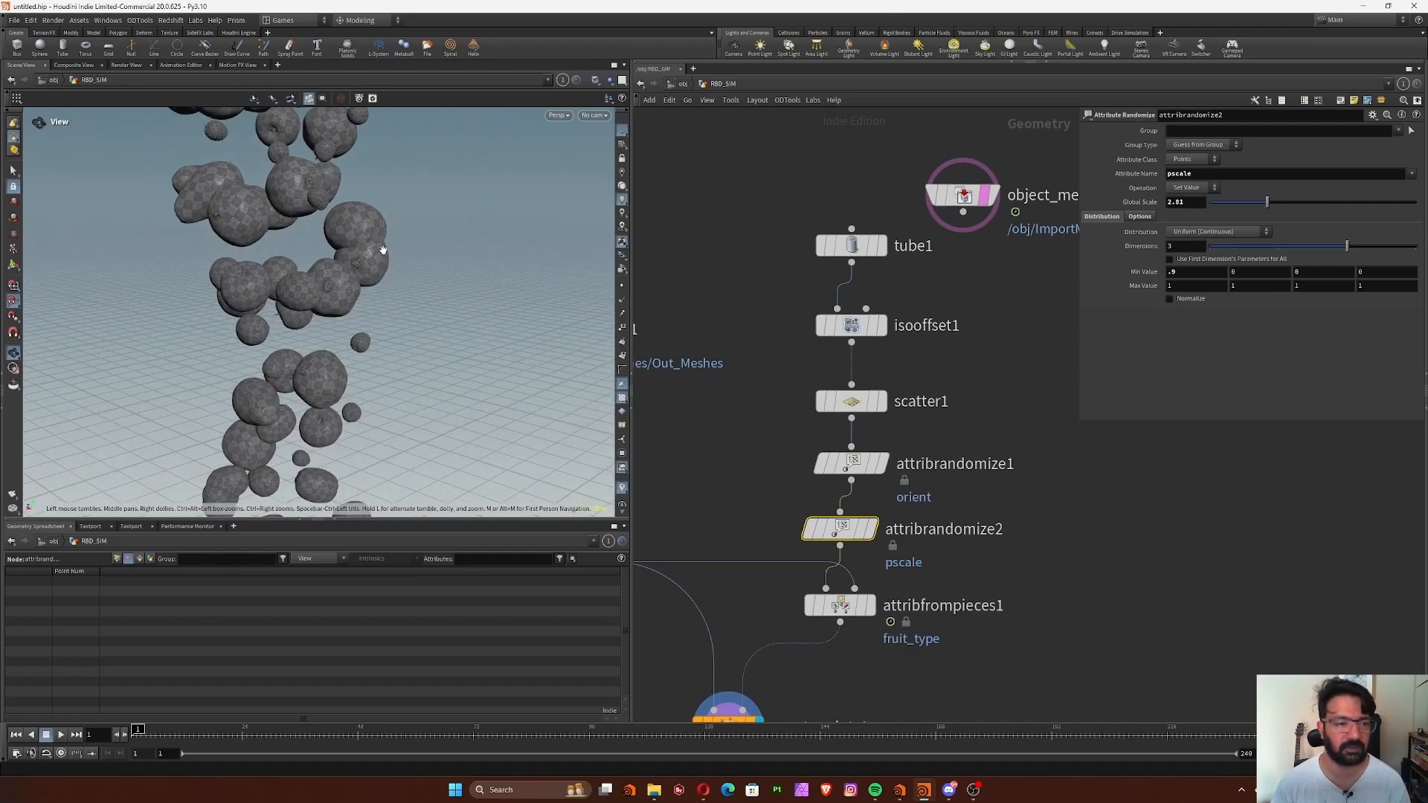
pyautogui.moveTo(467, 371); pyautogui.dragTo(348, 442, button='right')
pyautogui.moveTo(347, 441); pyautogui.dragTo(380, 242)
pyautogui.moveTo(336, 216); pyautogui.dragTo(377, 357, button='middle')
pyautogui.moveTo(371, 312); pyautogui.dragTo(502, 315, button='right')
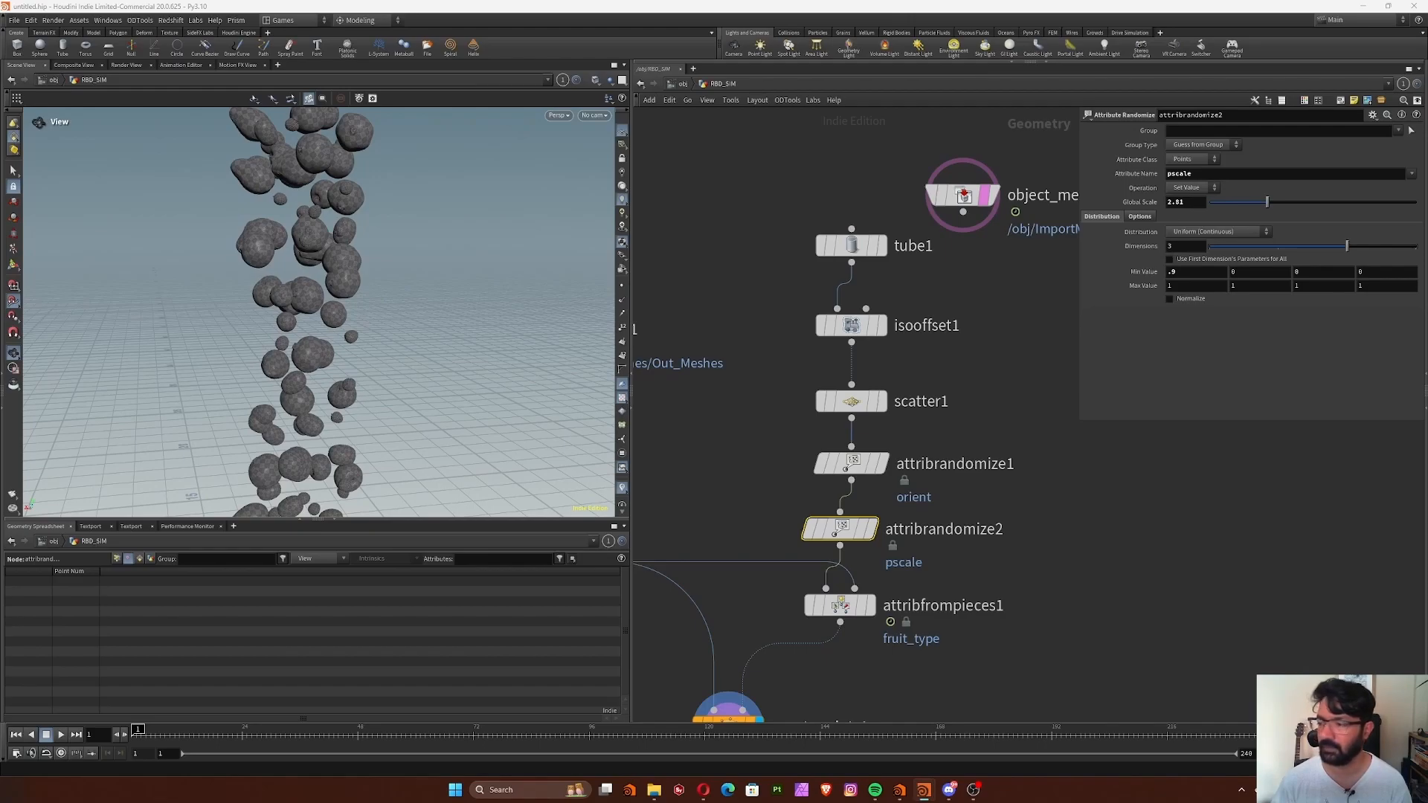
# Move the collision bucket's Object Merge away from the fruit network and place Copy to Points beneath the fruit mesh branch.
pyautogui.scroll(-6, 1018, 577)
pyautogui.scroll(2, 972, 532)
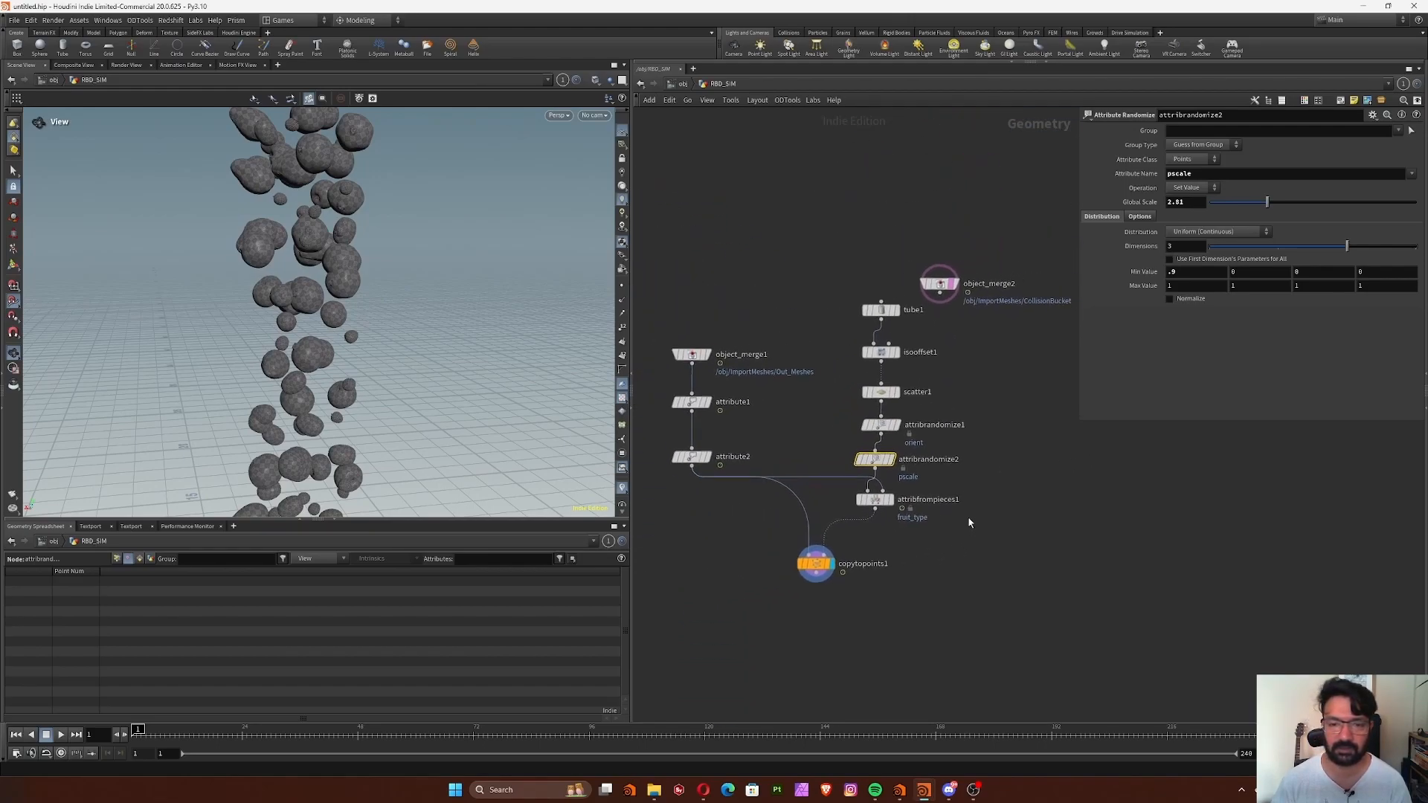
pyautogui.moveTo(1040, 508); pyautogui.dragTo(941, 487, button='middle')
pyautogui.moveTo(855, 261); pyautogui.dragTo(920, 551)
pyautogui.moveTo(823, 622); pyautogui.dragTo(947, 580, button='middle')
pyautogui.moveTo(851, 510); pyautogui.dragTo(726, 527)
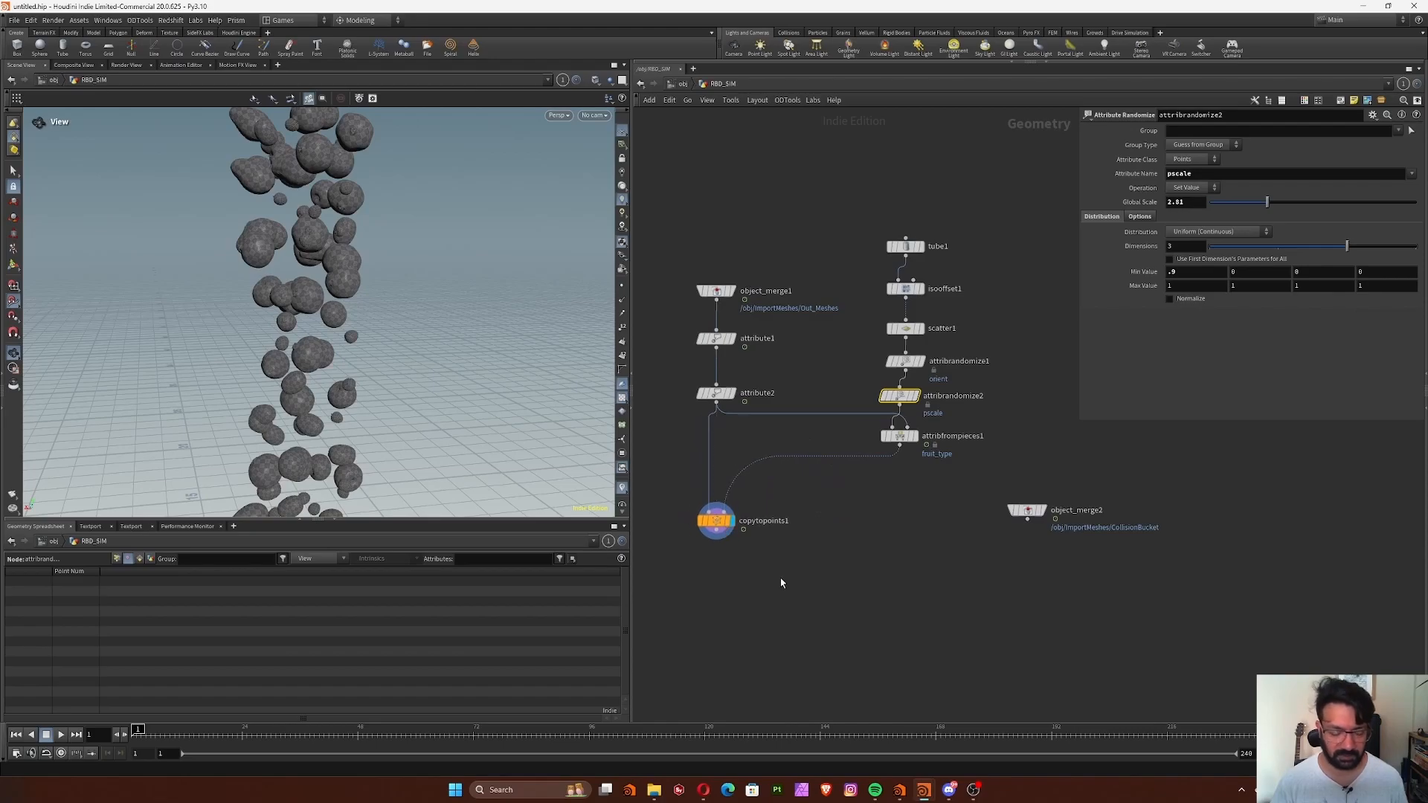
# Add a Null named Out_FruitTower under Copy to Points and display the collision bucket as a template to compare it with the tower.
pyautogui.moveTo(780, 579); pyautogui.dragTo(803, 566, button='middle')
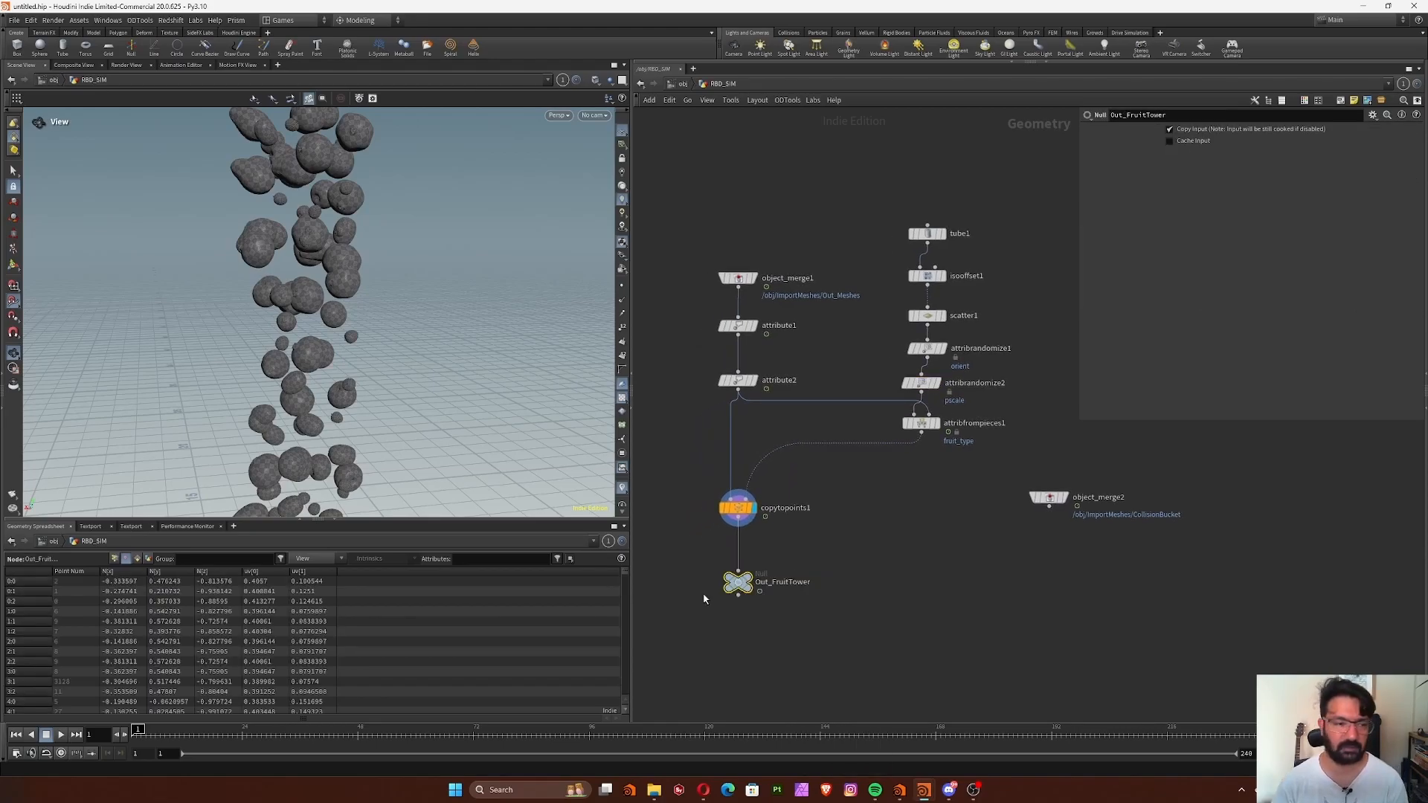
pyautogui.scroll(-8, 424, 310)
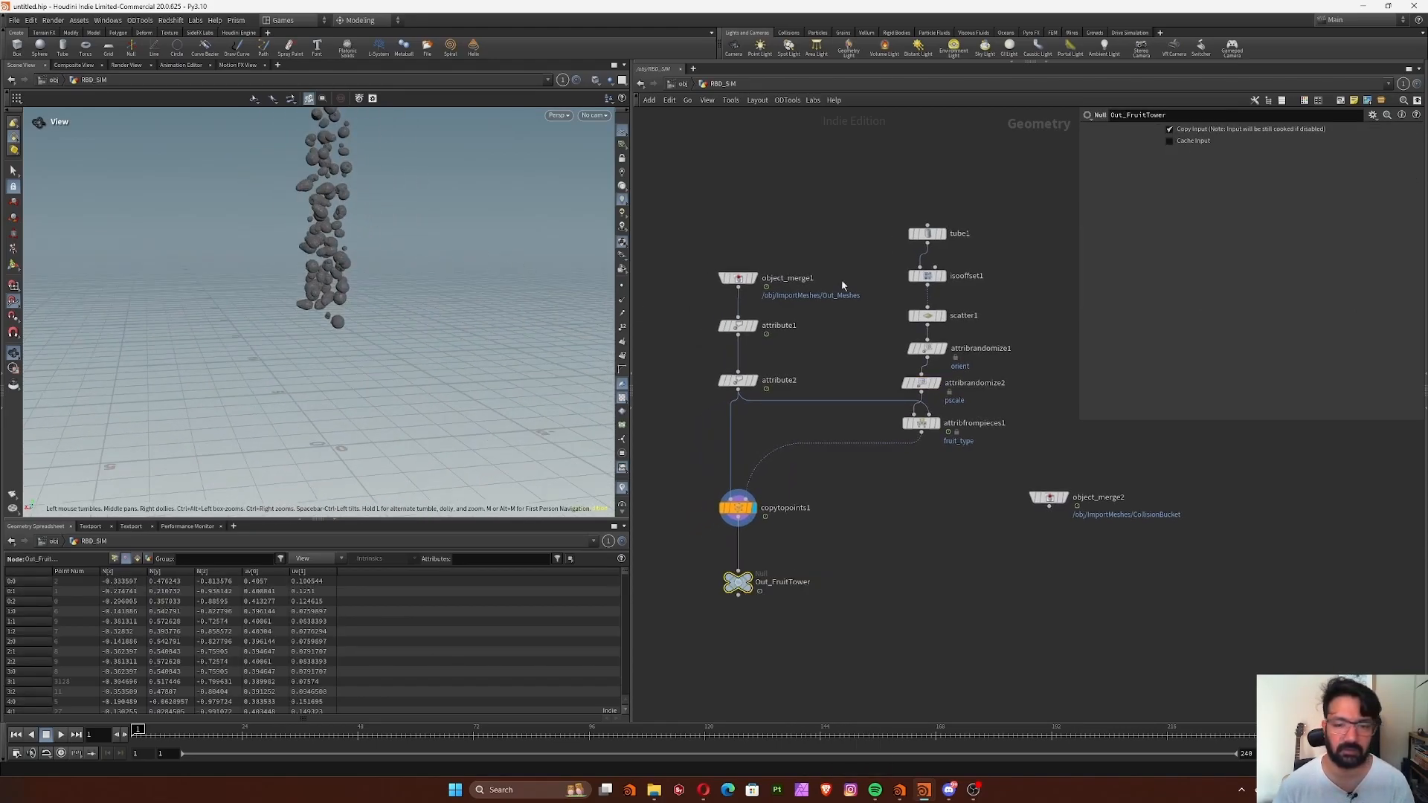
pyautogui.click(1069, 518)
pyautogui.moveTo(382, 339); pyautogui.dragTo(386, 444)
pyautogui.scroll(5, 394, 426)
pyautogui.moveTo(437, 357); pyautogui.dragTo(495, 335)
pyautogui.scroll(-3, 439, 376)
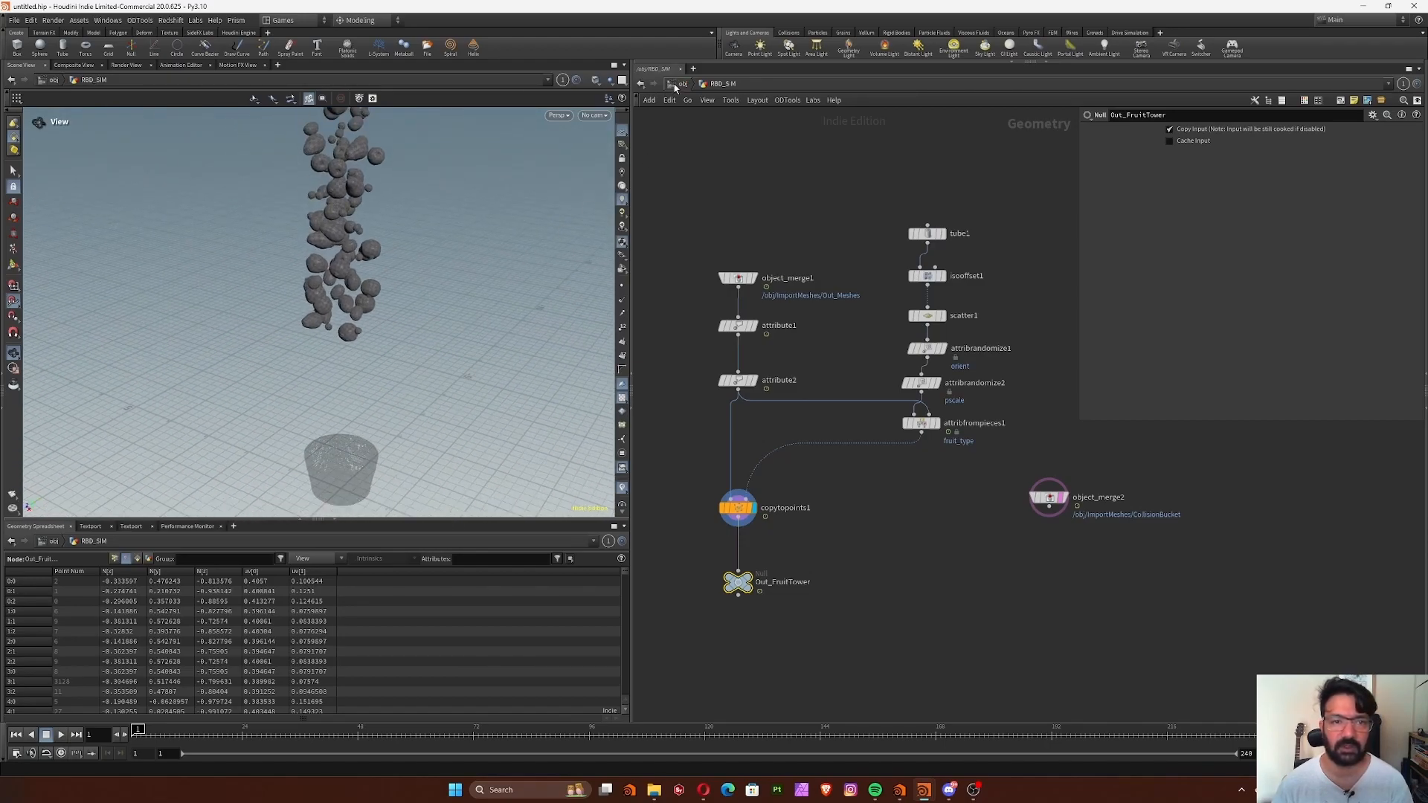
# Set the bucket Transform's Uniform Scale to 2.94 in ImportMeshes and return to the RBD_SIM network.
pyautogui.click(683, 83)
pyautogui.doubleClick(815, 396)
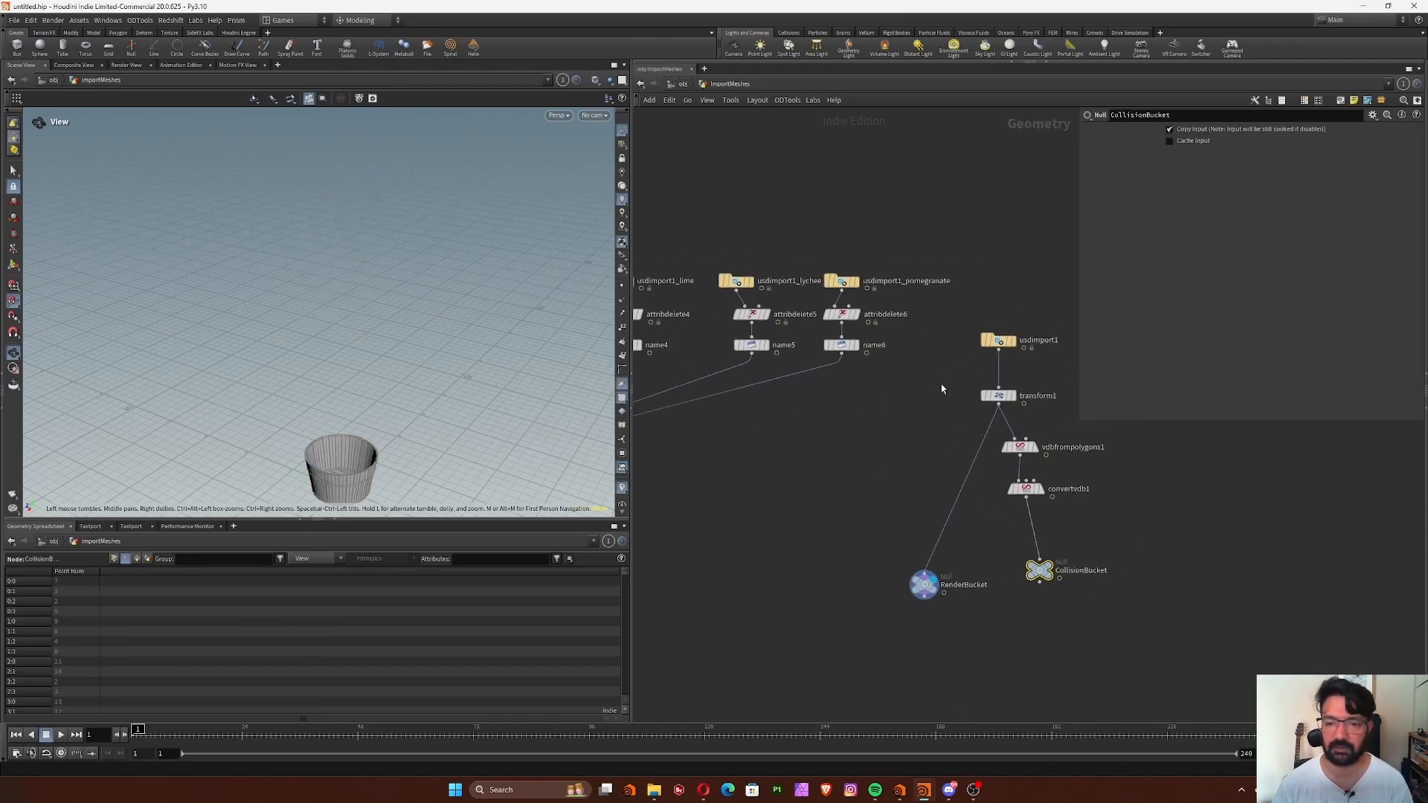
pyautogui.click(998, 395)
pyautogui.moveTo(1252, 229); pyautogui.dragTo(1268, 231)
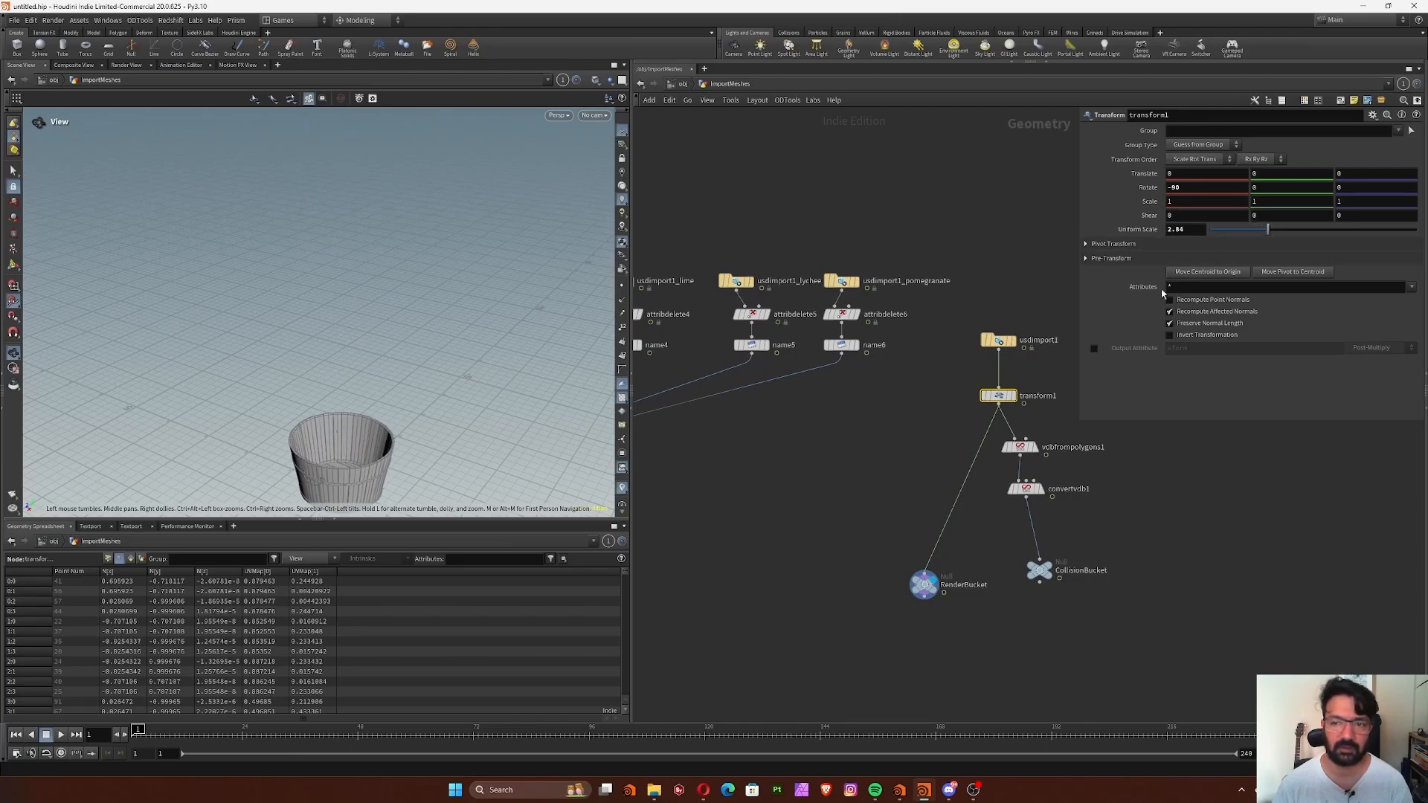
pyautogui.click(679, 84)
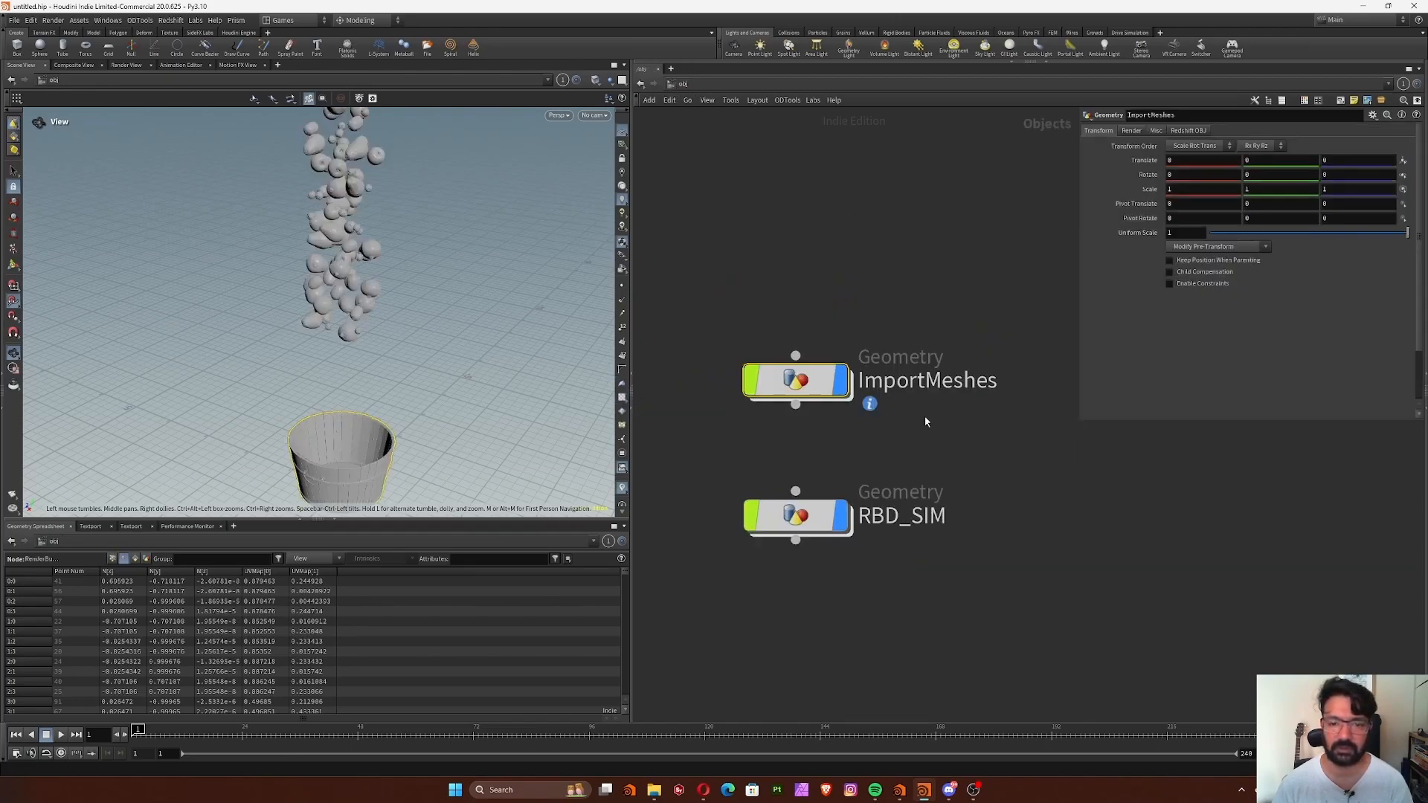
pyautogui.doubleClick(807, 524)
pyautogui.moveTo(492, 318); pyautogui.dragTo(471, 385)
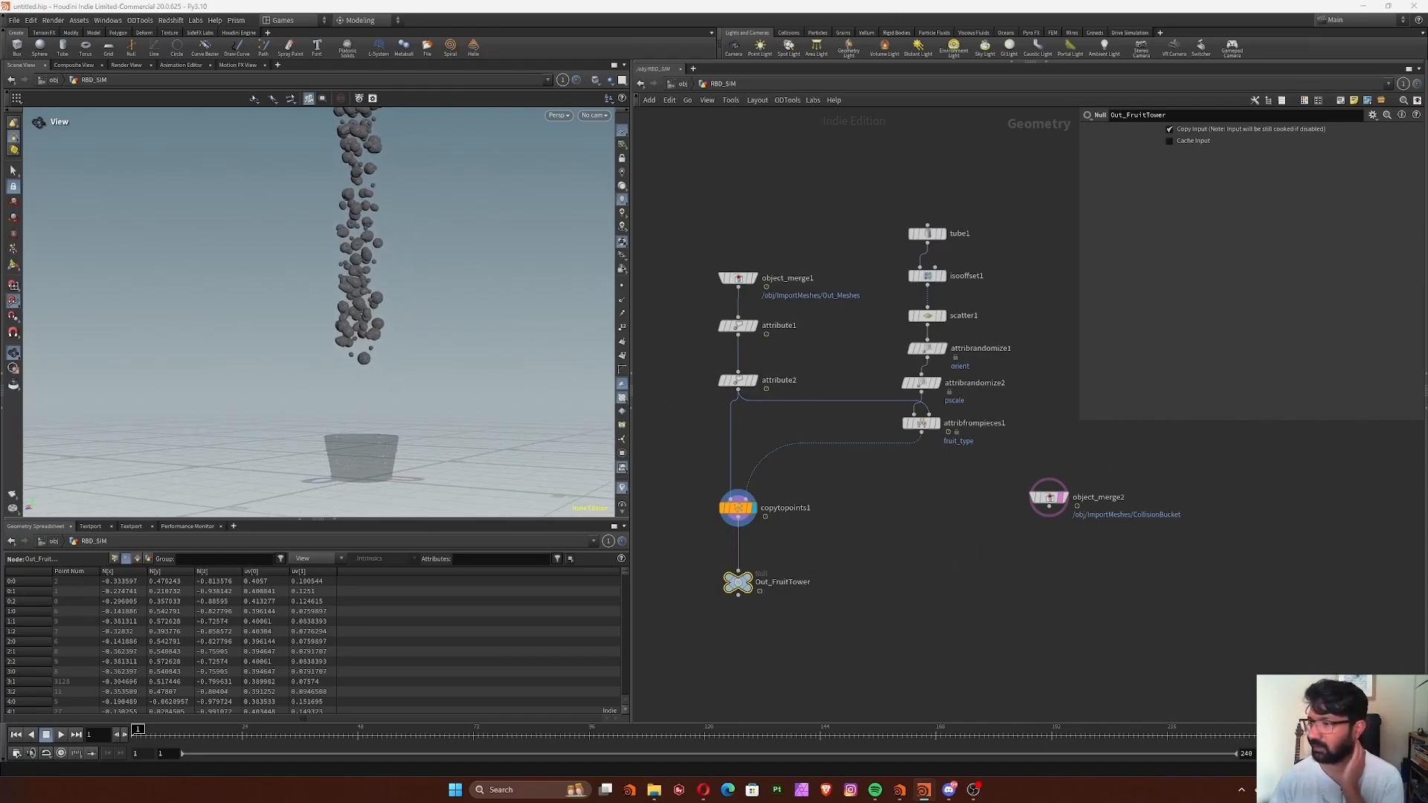
# Examine the primitive attributes of Out_FruitTower in an enlarged Geometry Spreadsheet, including fruit_type and path.
pyautogui.click(137, 559)
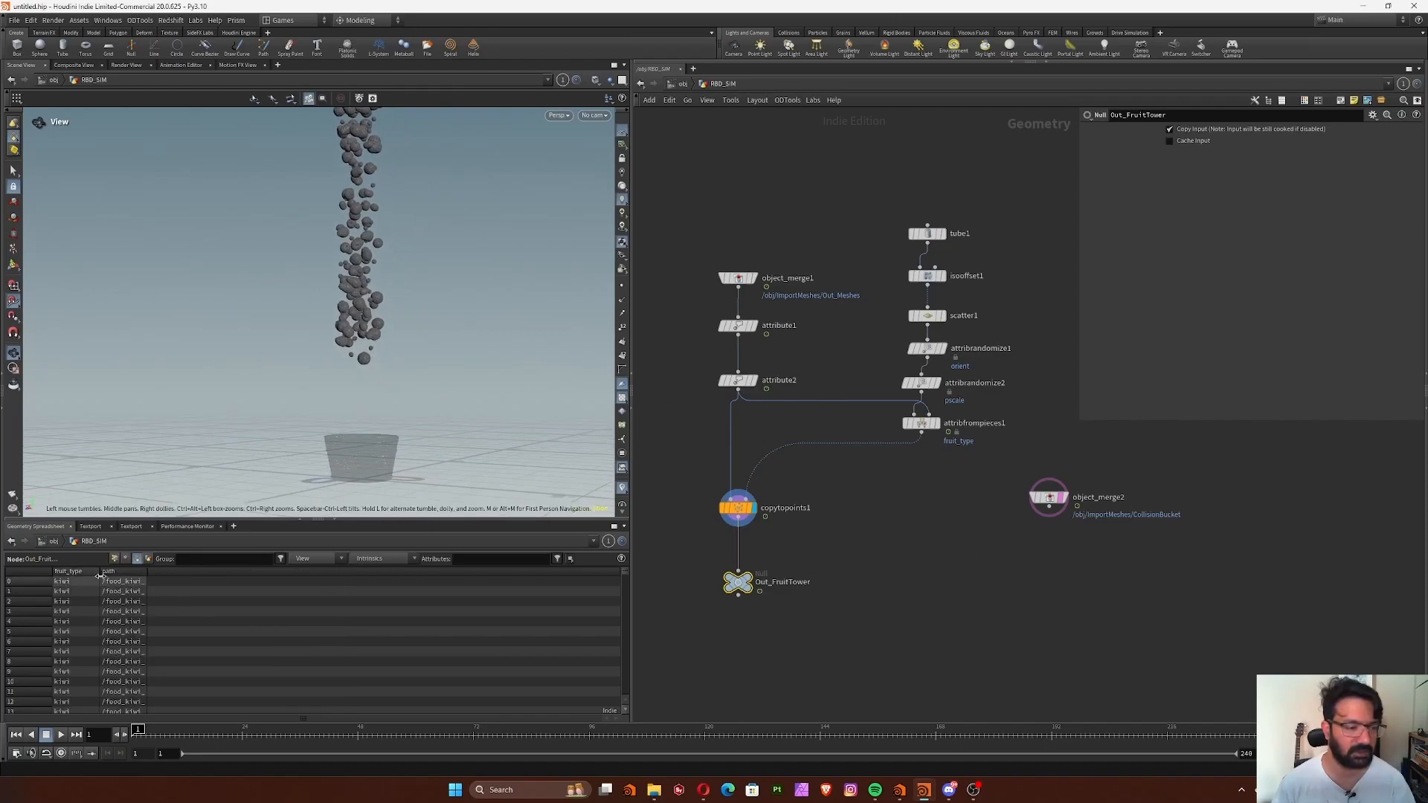
pyautogui.moveTo(100, 574); pyautogui.dragTo(180, 573)
pyautogui.moveTo(296, 520); pyautogui.dragTo(295, 321)
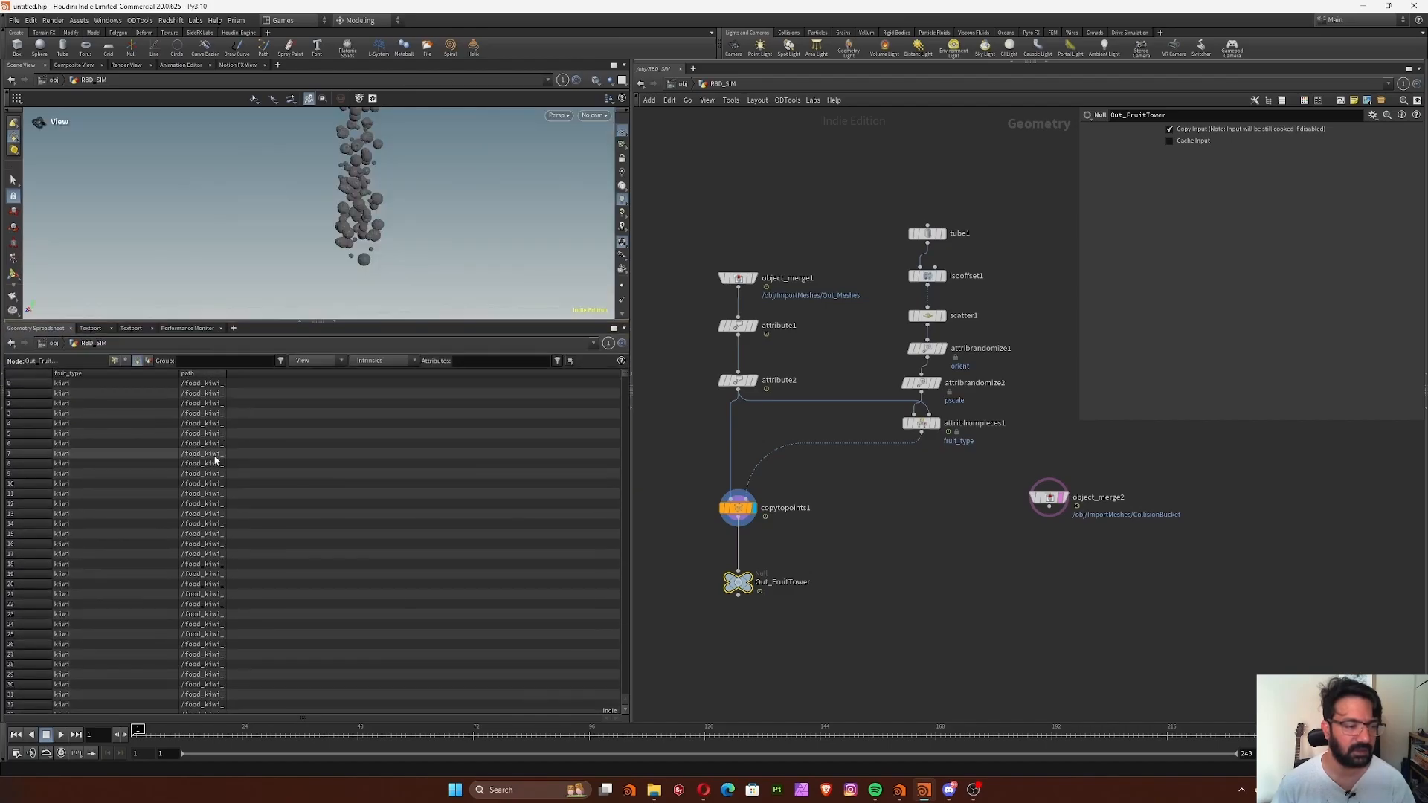
pyautogui.moveTo(626, 376); pyautogui.dragTo(627, 344)
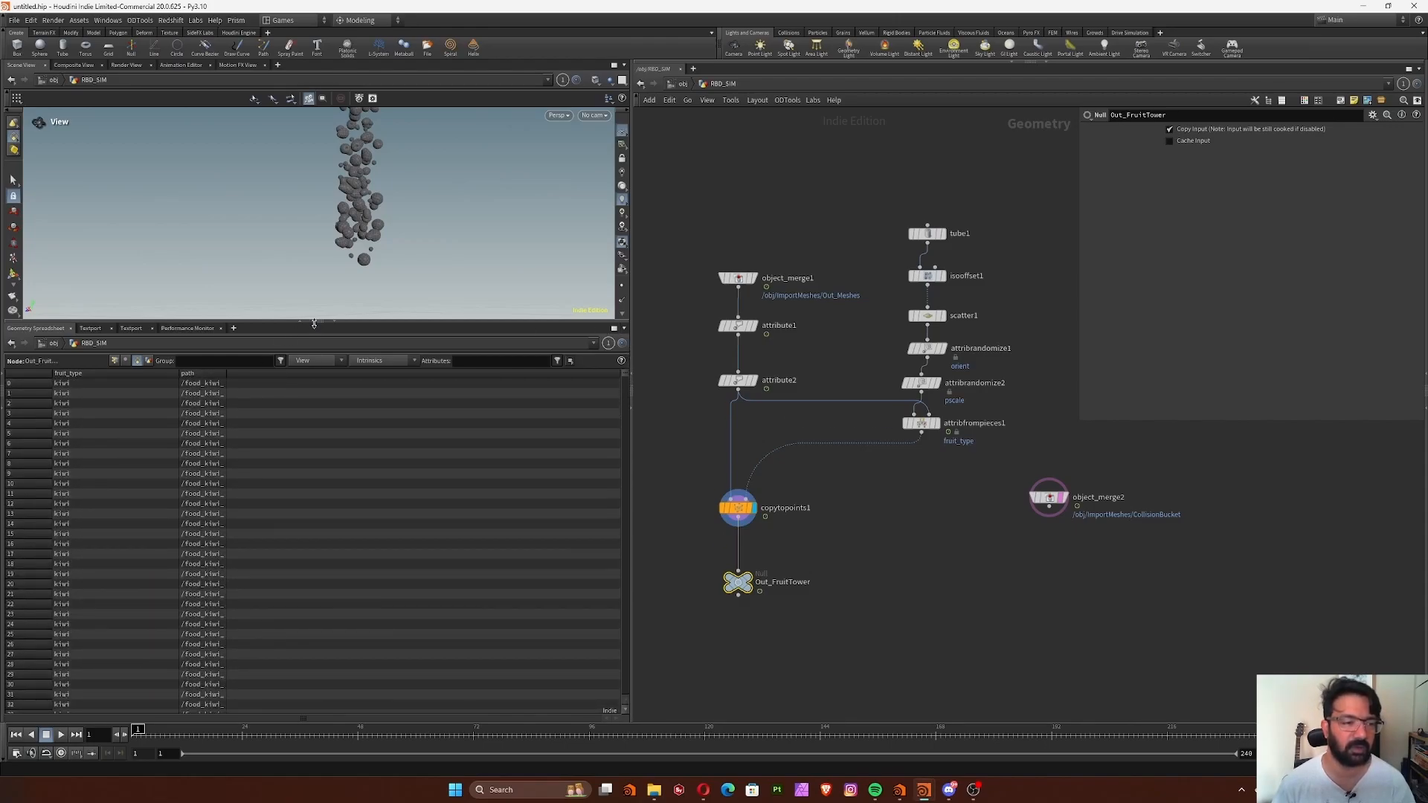
pyautogui.moveTo(314, 324); pyautogui.dragTo(313, 455)
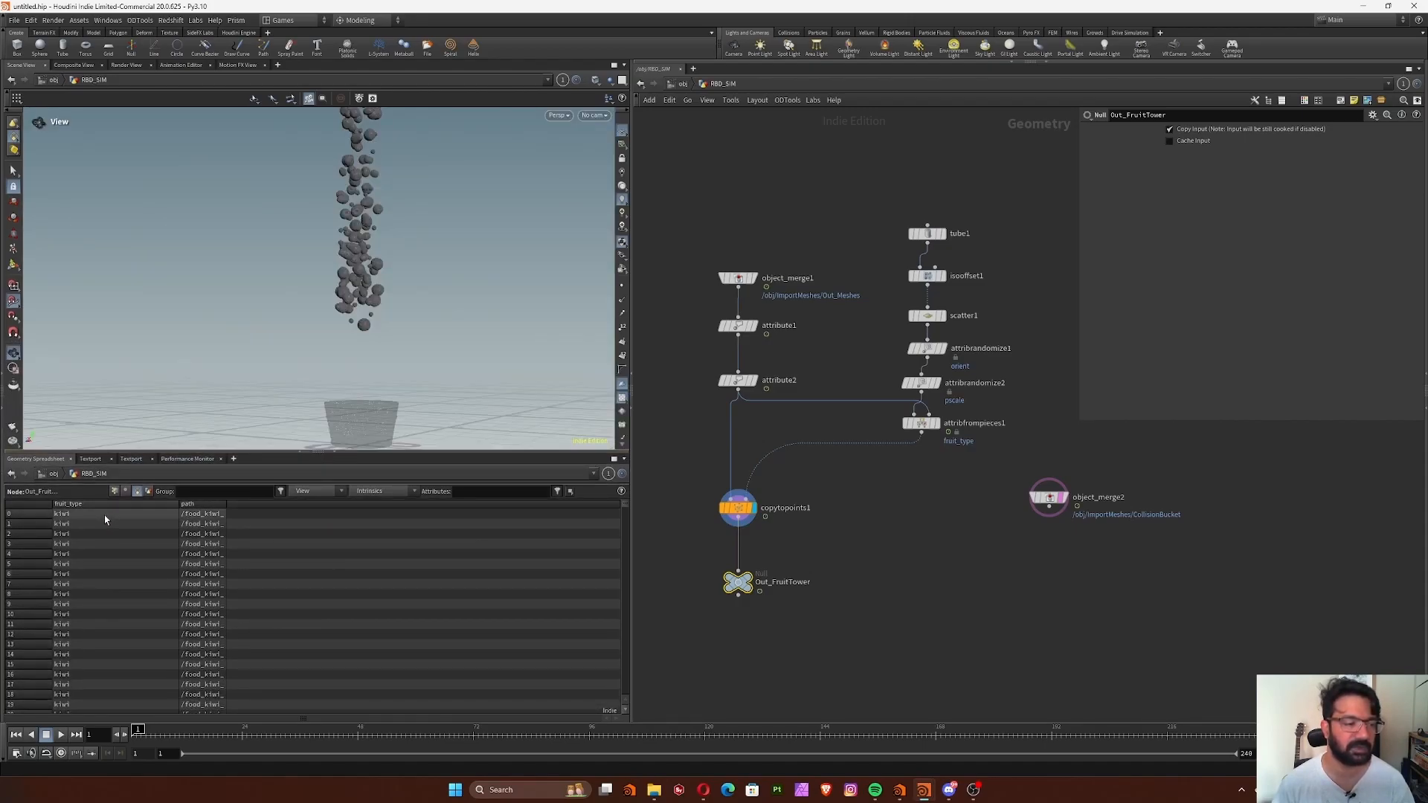
pyautogui.scroll(4, 423, 331)
pyautogui.moveTo(416, 330); pyautogui.dragTo(366, 340)
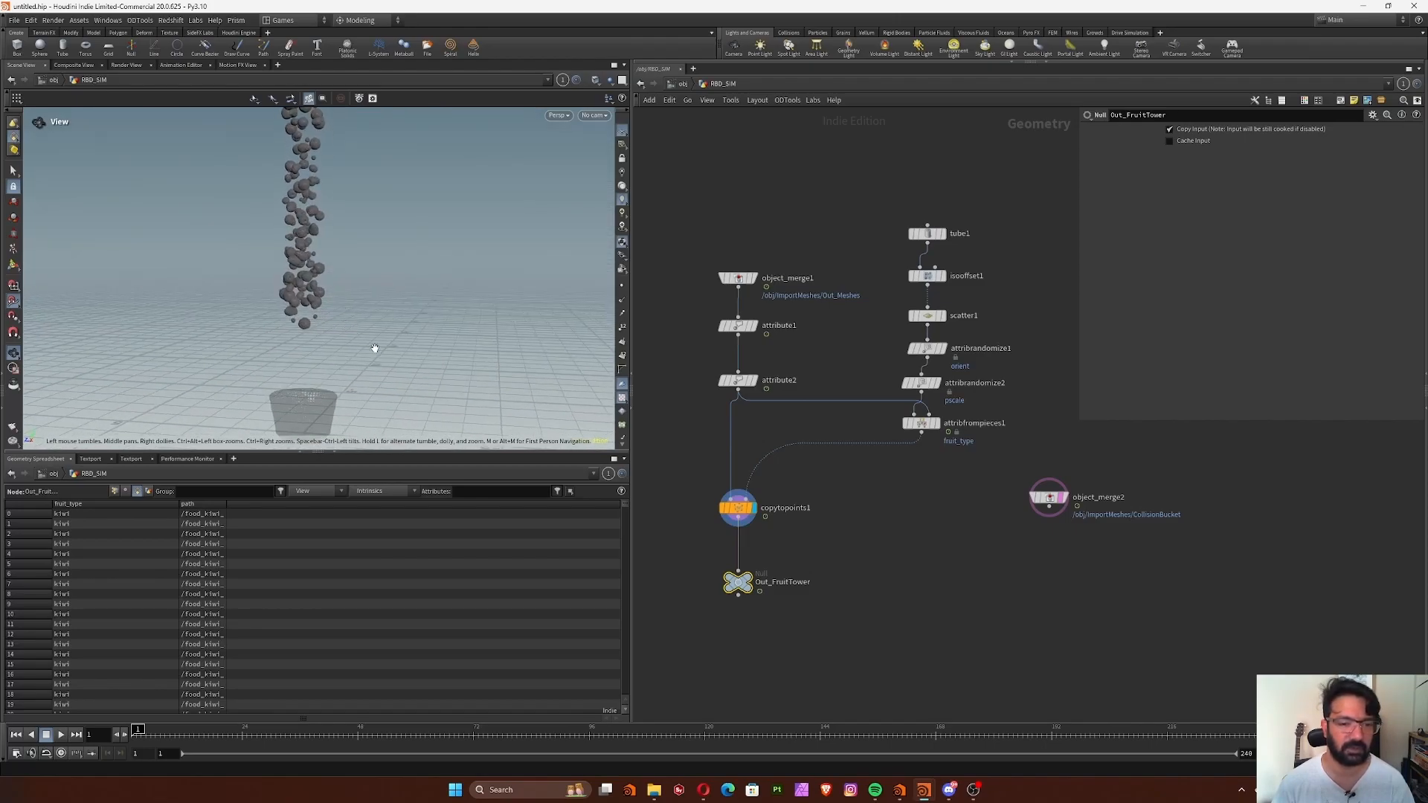
# Add an Assemble node and connect it beneath the Out_FruitTower Null.
pyautogui.moveTo(764, 568); pyautogui.dragTo(765, 533, button='middle')
pyautogui.moveTo(783, 606); pyautogui.dragTo(797, 560)
pyautogui.moveTo(883, 594); pyautogui.dragTo(861, 567, button='middle')
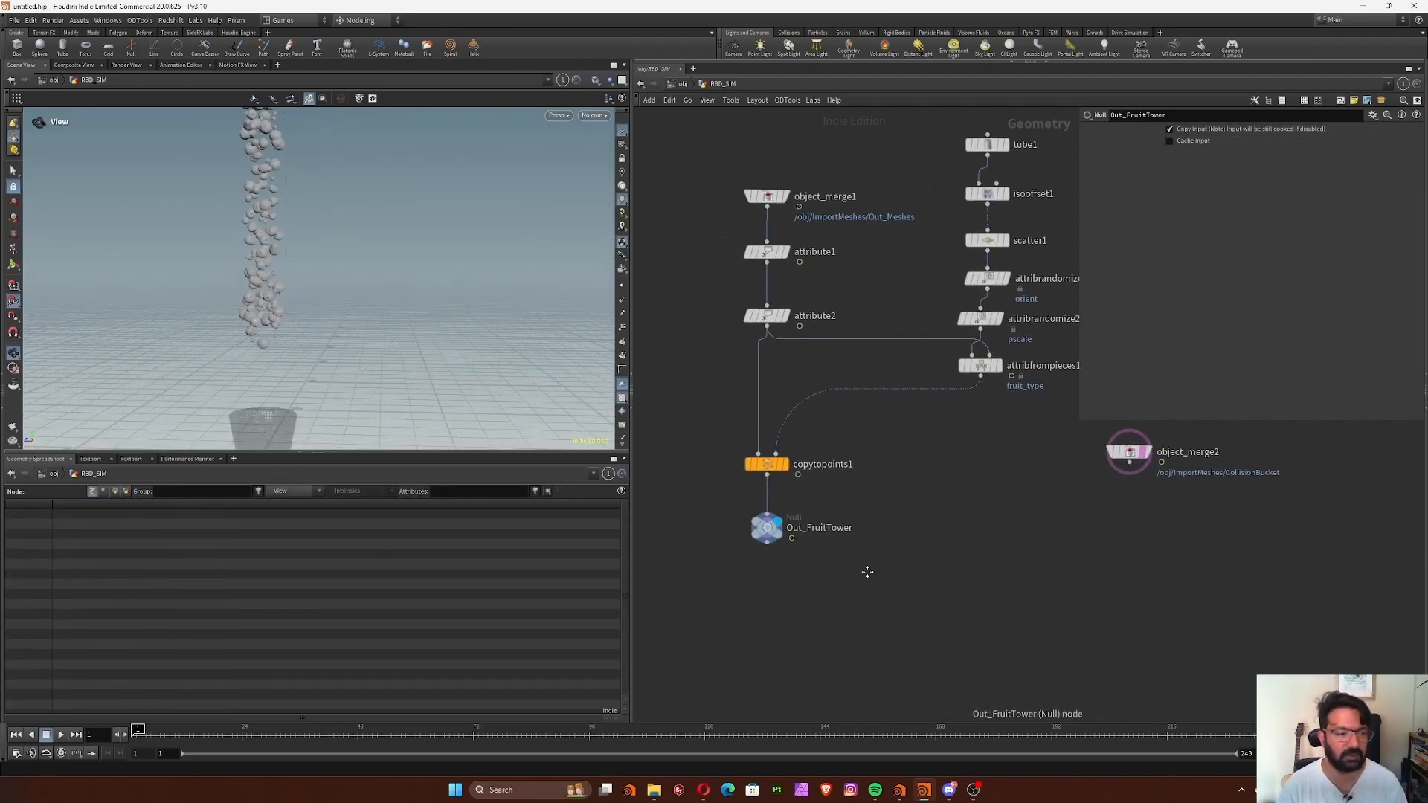
pyautogui.press('Tab')
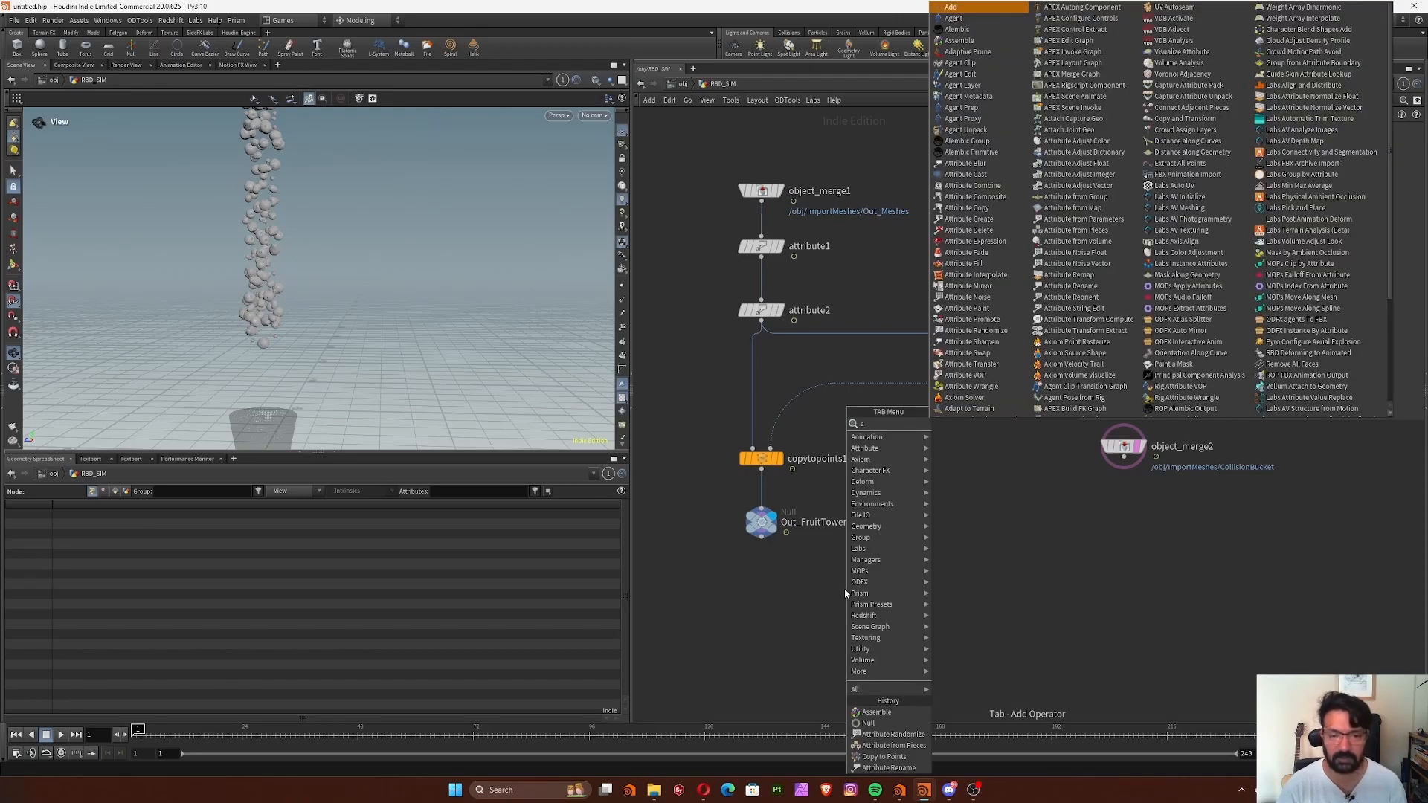
pyautogui.moveTo(867, 467)
pyautogui.click(958, 424)
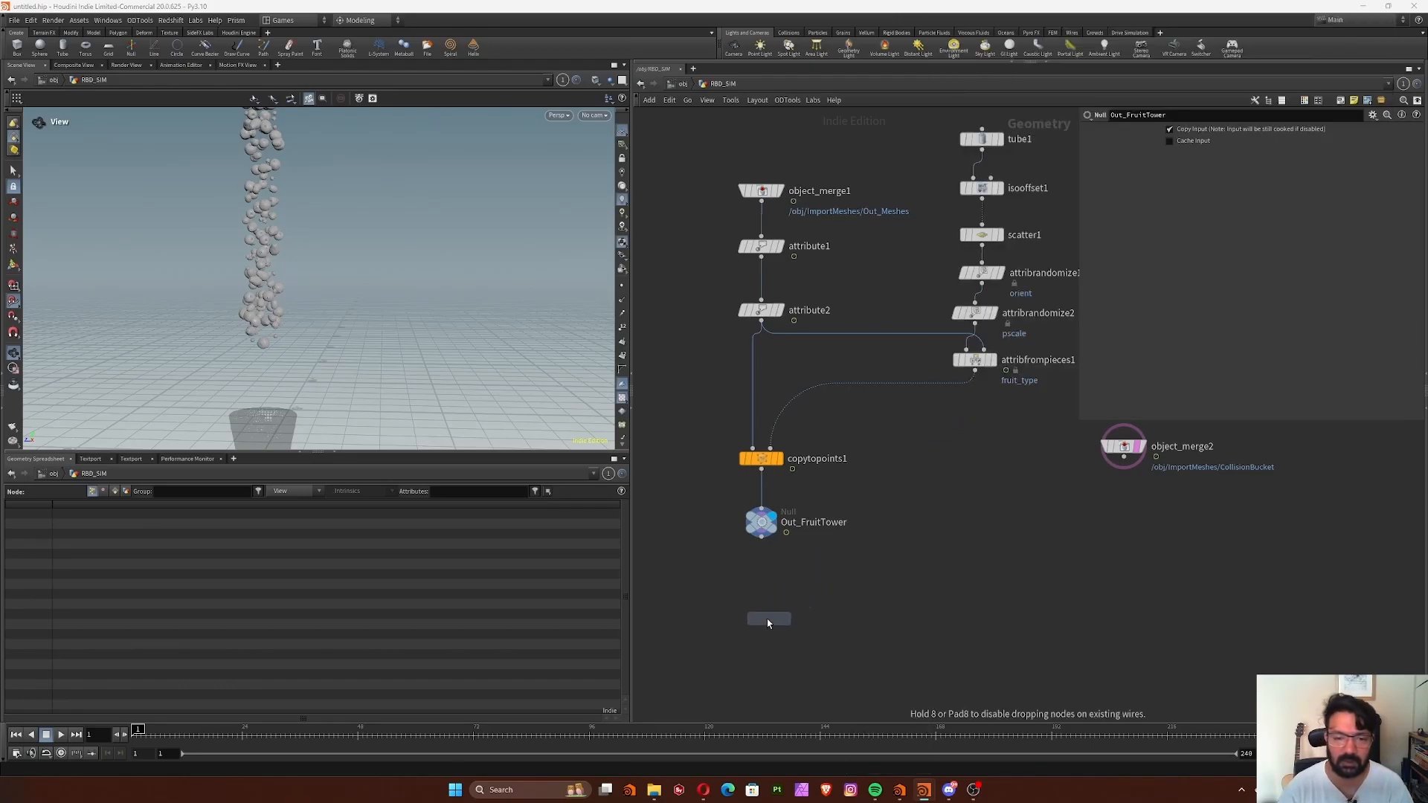
pyautogui.click(754, 614)
pyautogui.moveTo(786, 533); pyautogui.dragTo(762, 580)
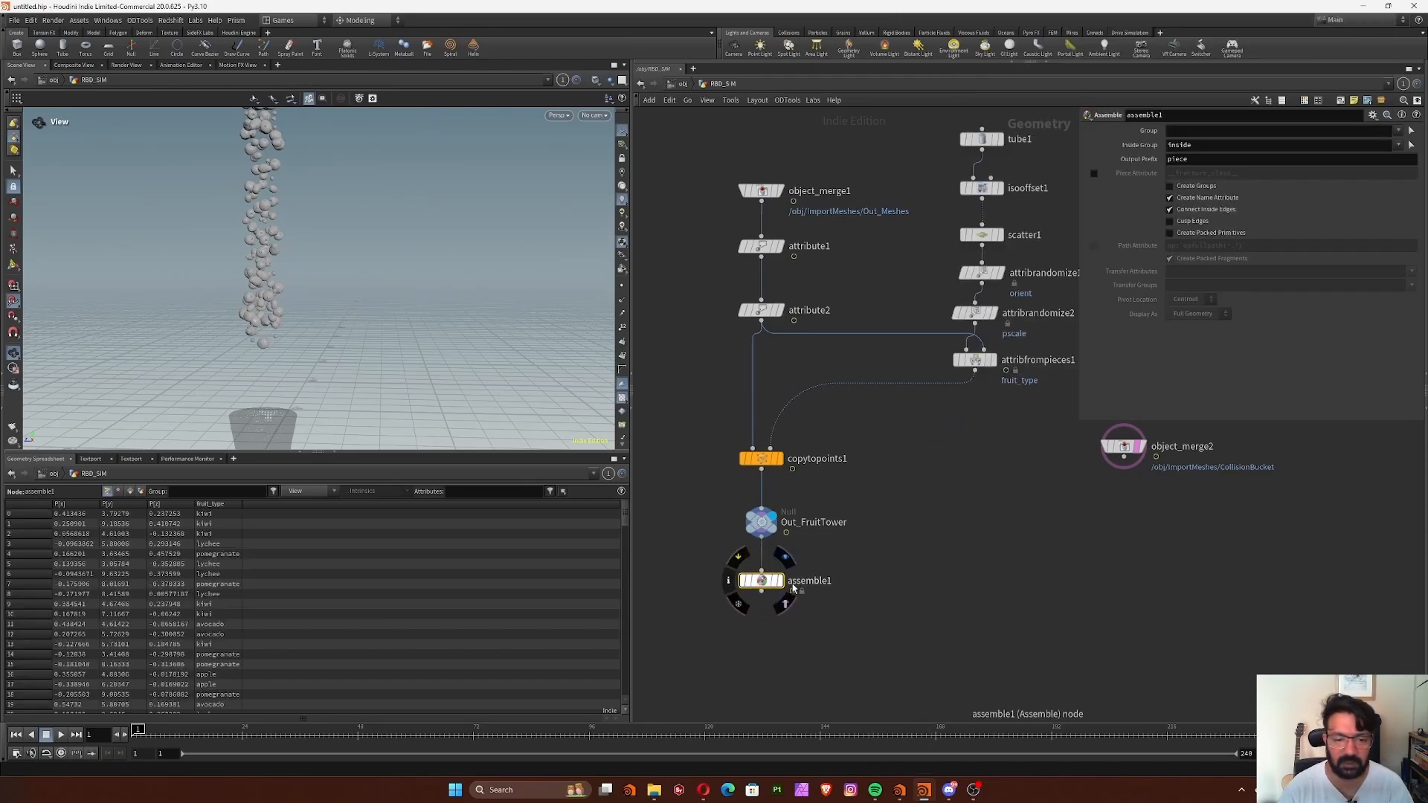
# Enable Create Packed Primitives on the Assemble node and set its Output Prefix to fruit.
pyautogui.click(779, 581)
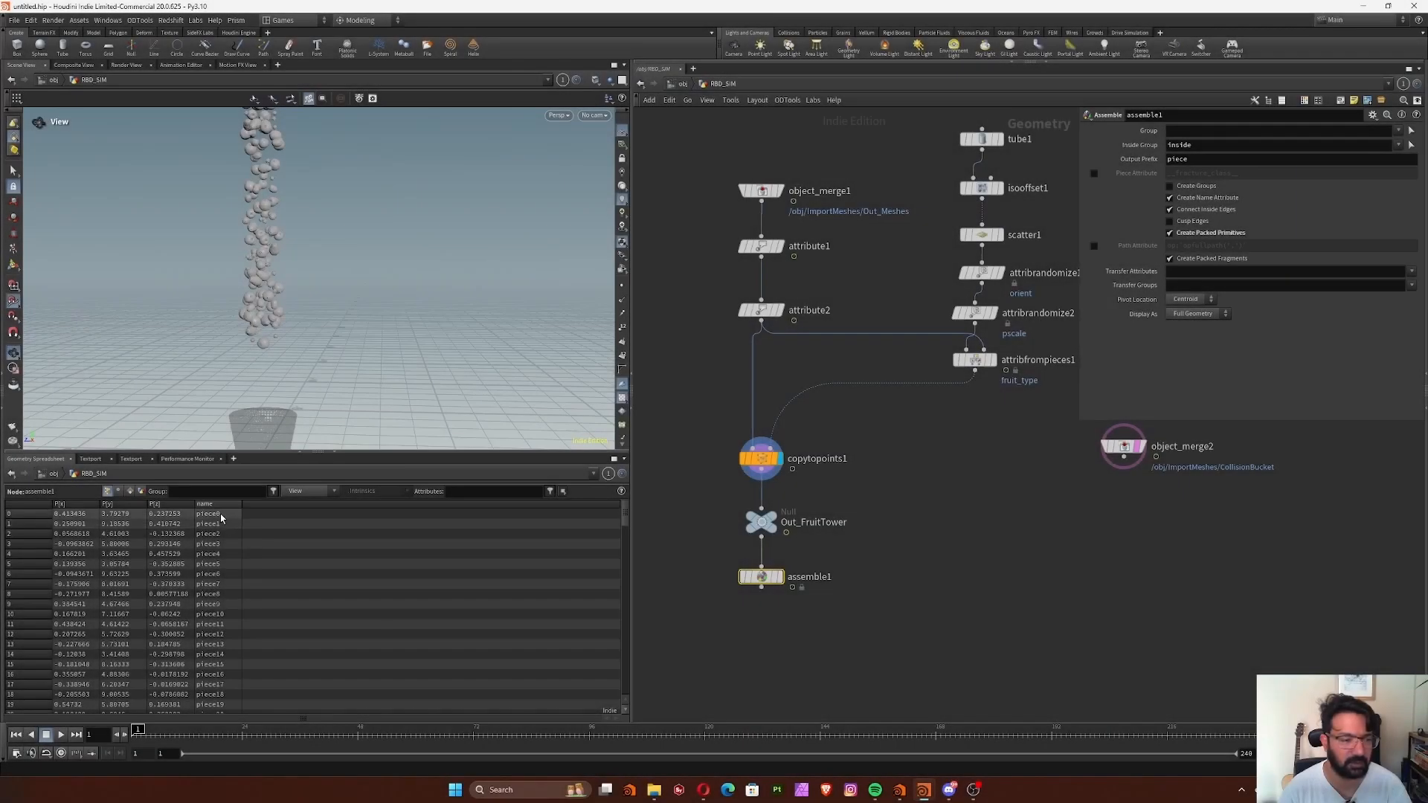
pyautogui.press('Return')
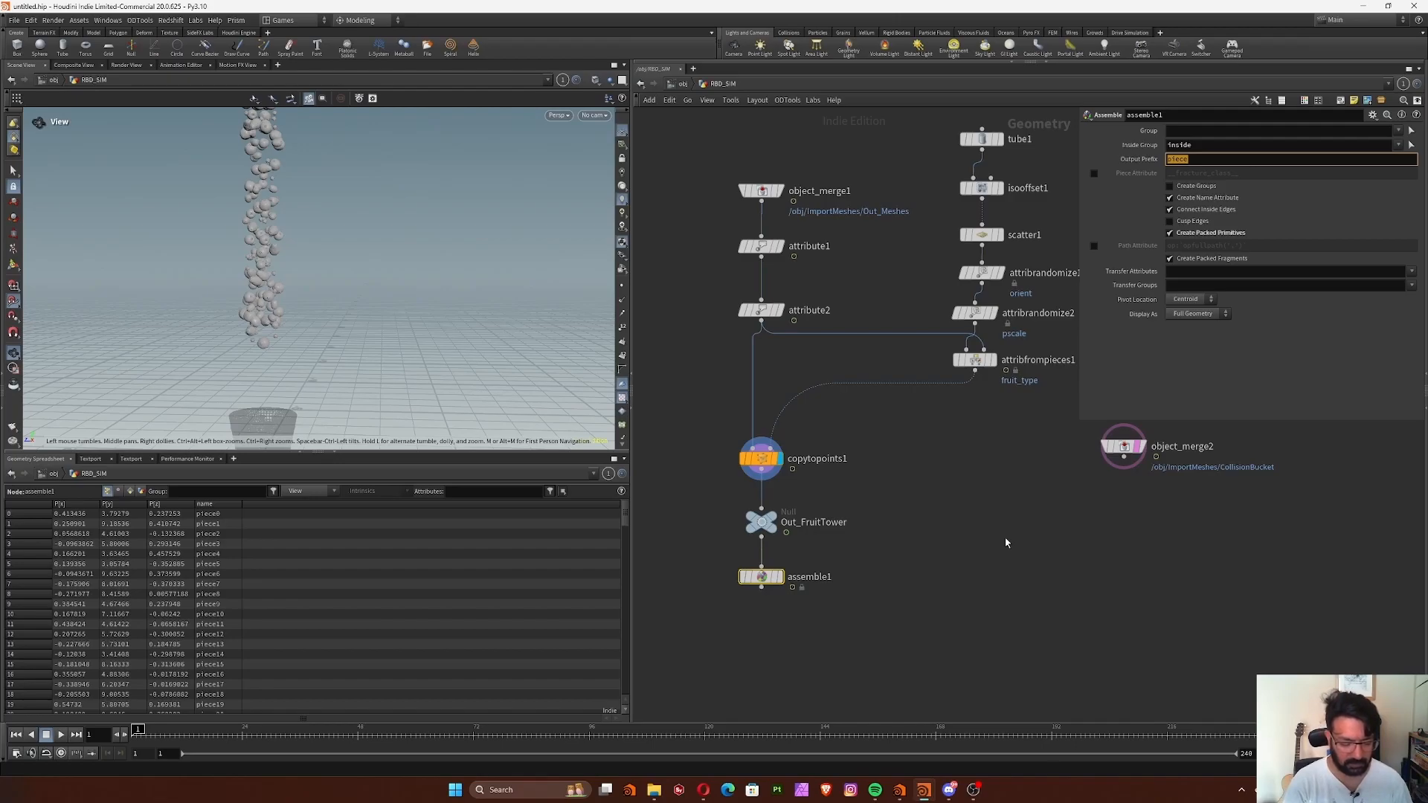
pyautogui.write('fu')
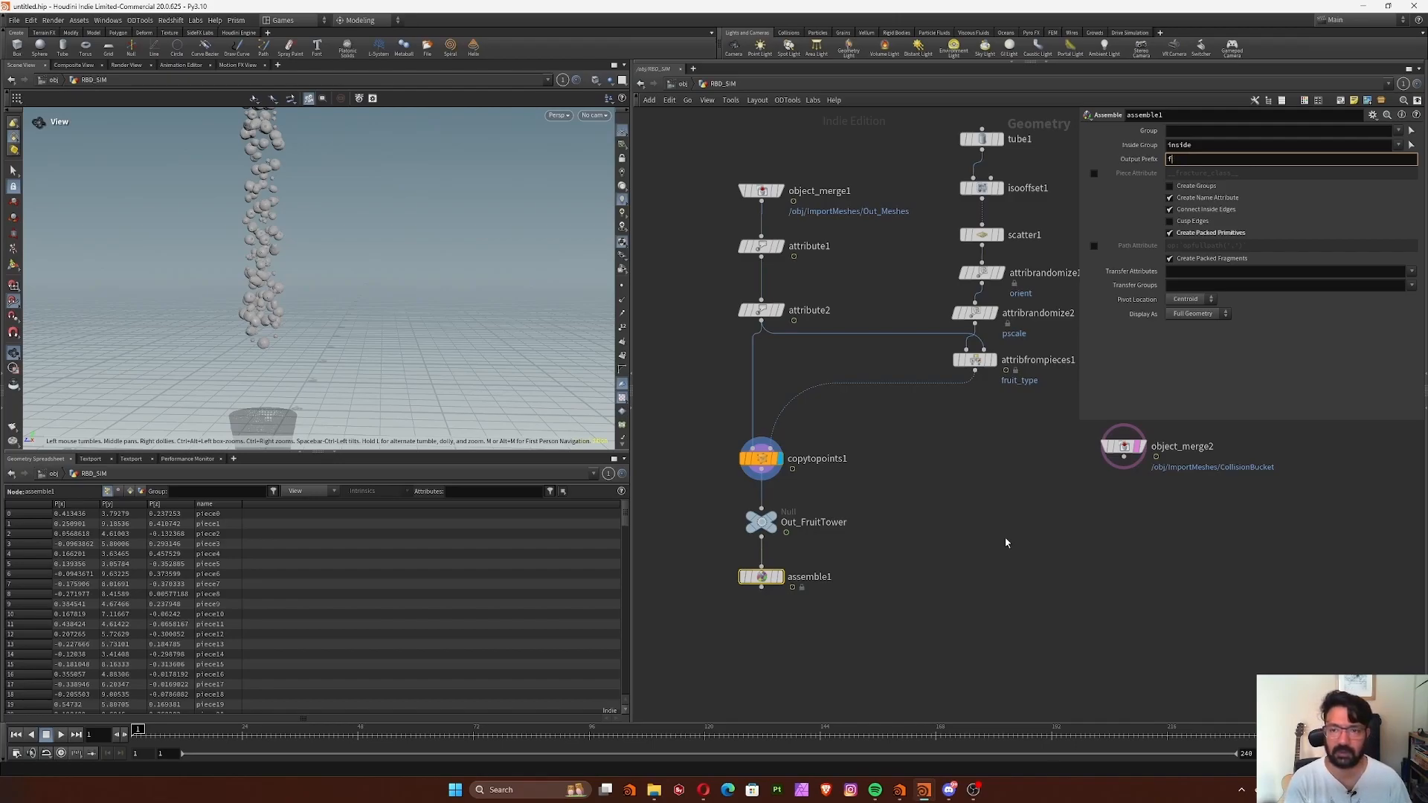
pyautogui.press('Return')
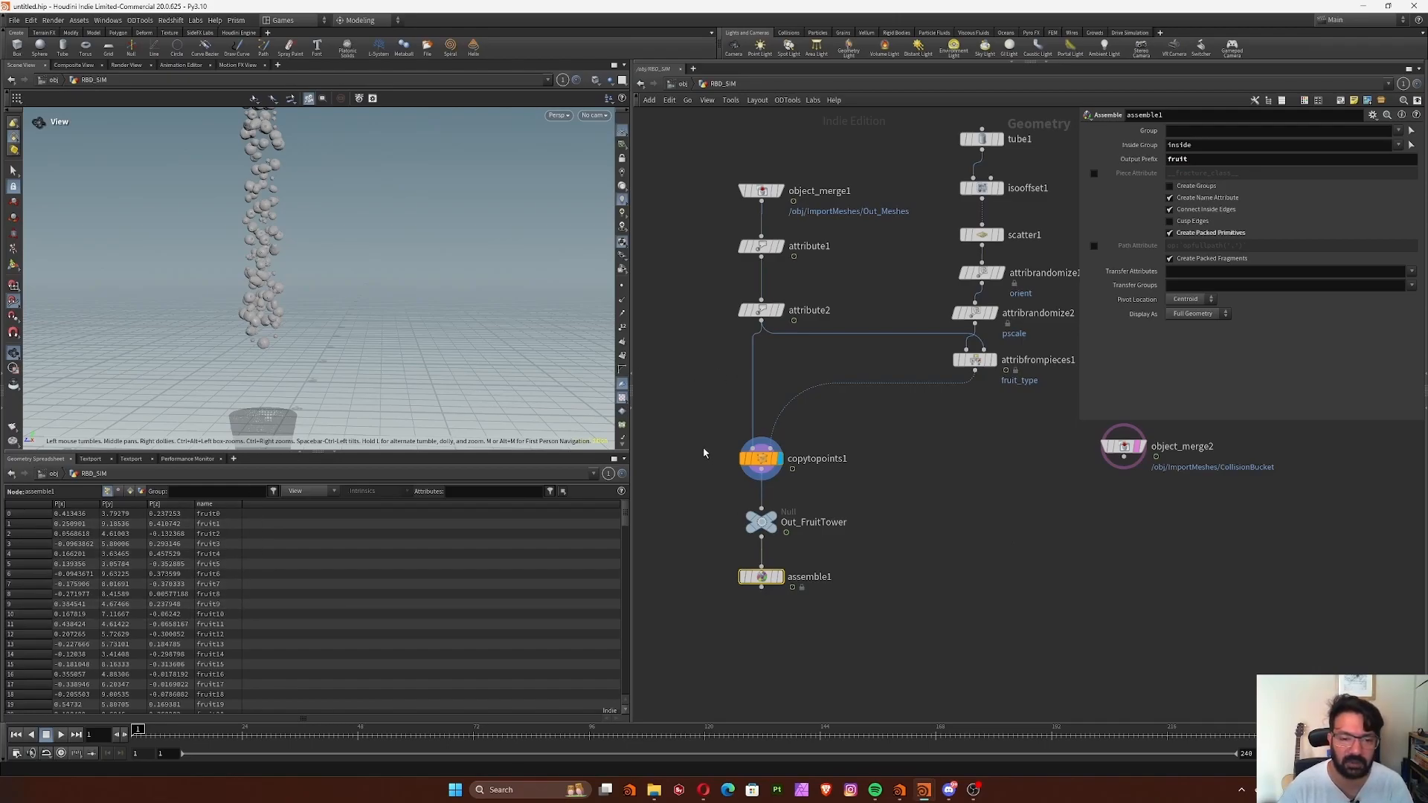
# Compare the point attributes of Copy to Points and Assemble, and set Assemble's Transfer Attributes to fruit_type.
pyautogui.click(759, 458)
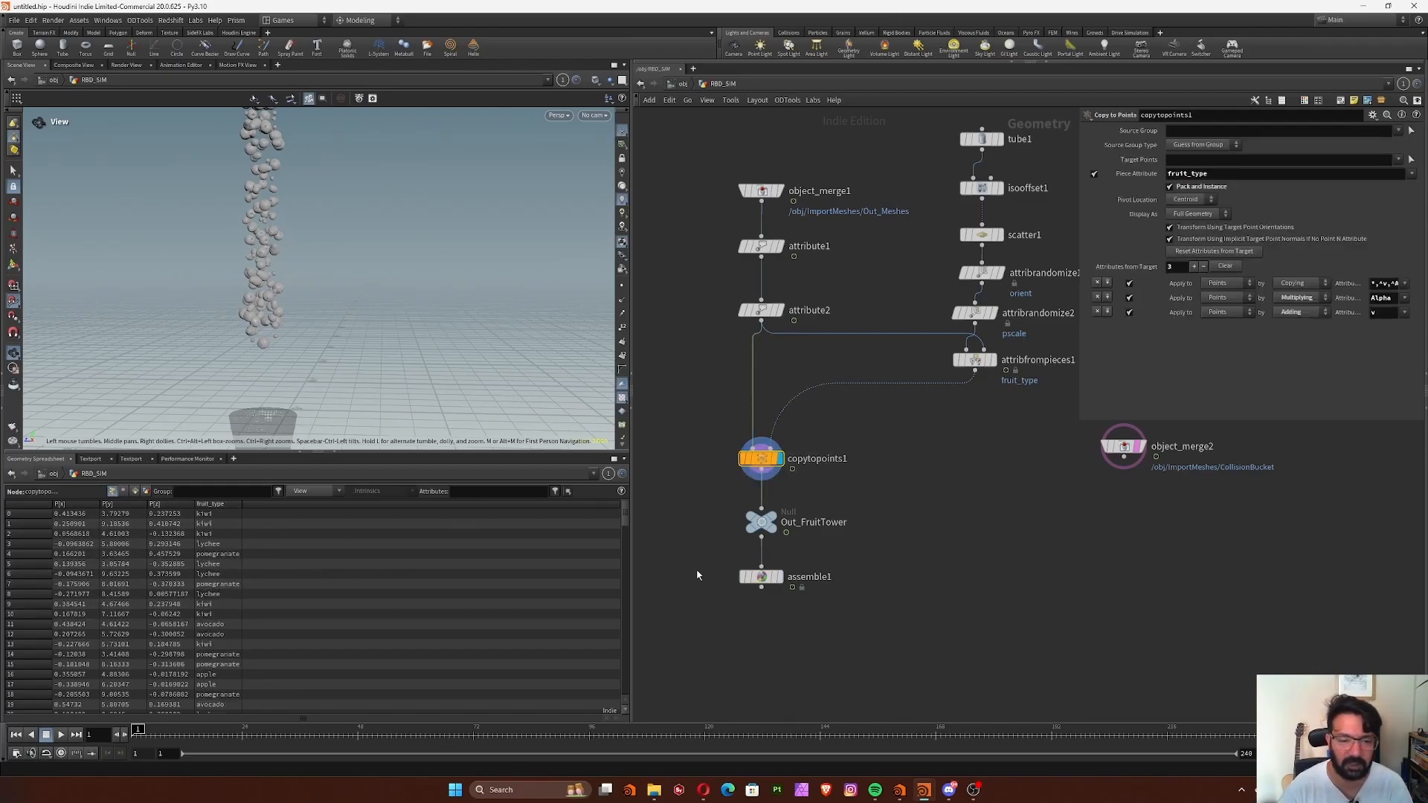
pyautogui.click(754, 578)
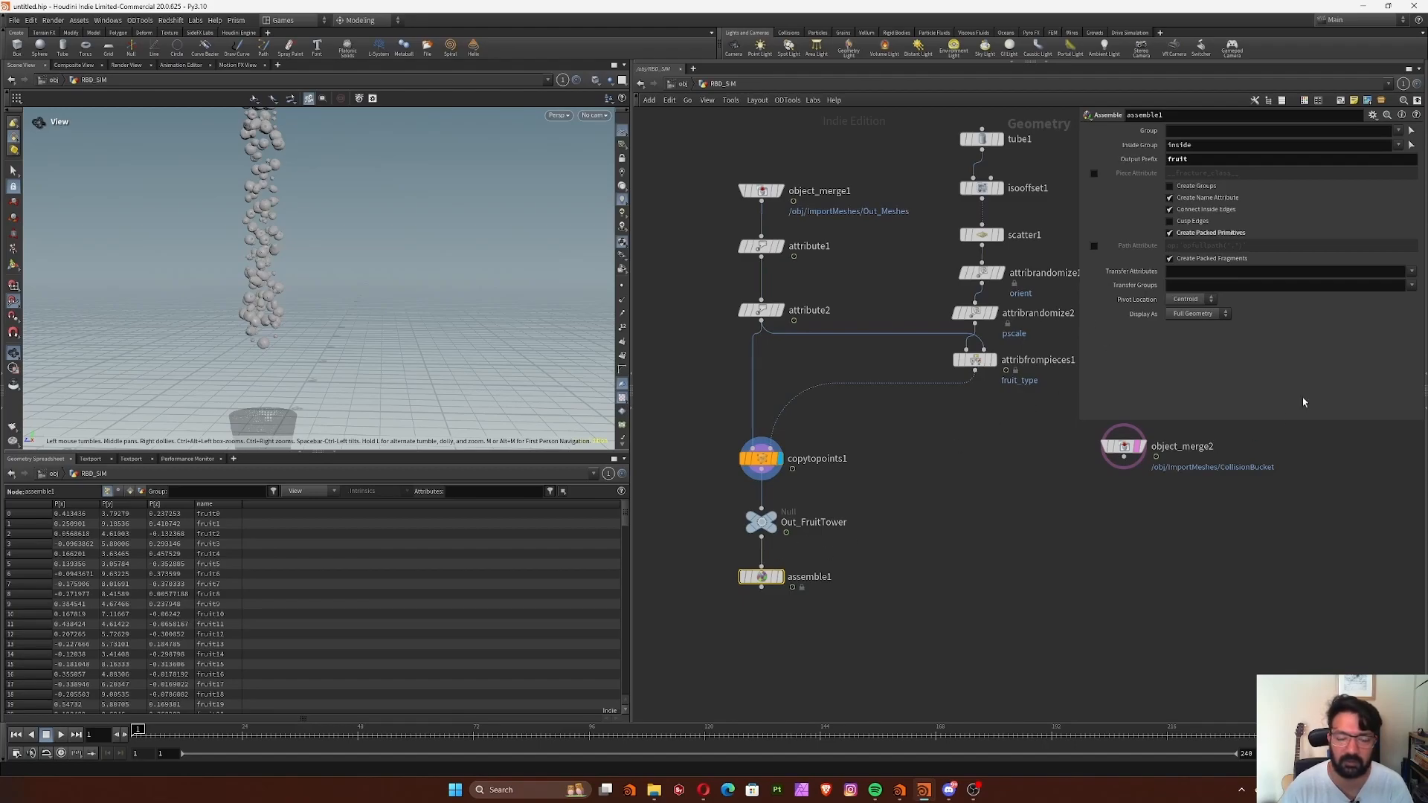
pyautogui.moveTo(705, 565); pyautogui.dragTo(901, 629)
pyautogui.click(1411, 272)
pyautogui.click(1408, 286)
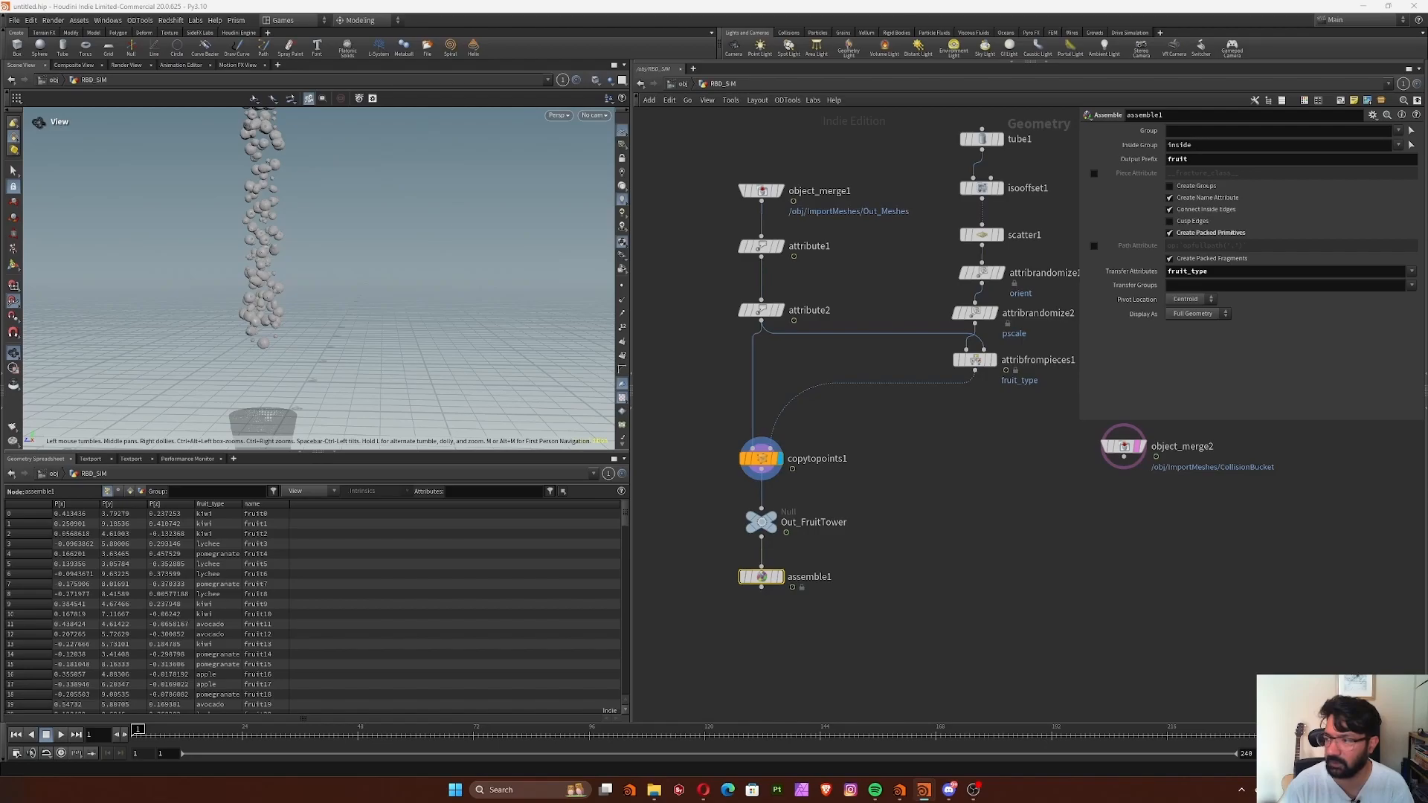
pyautogui.moveTo(813, 597); pyautogui.dragTo(859, 567, button='middle')
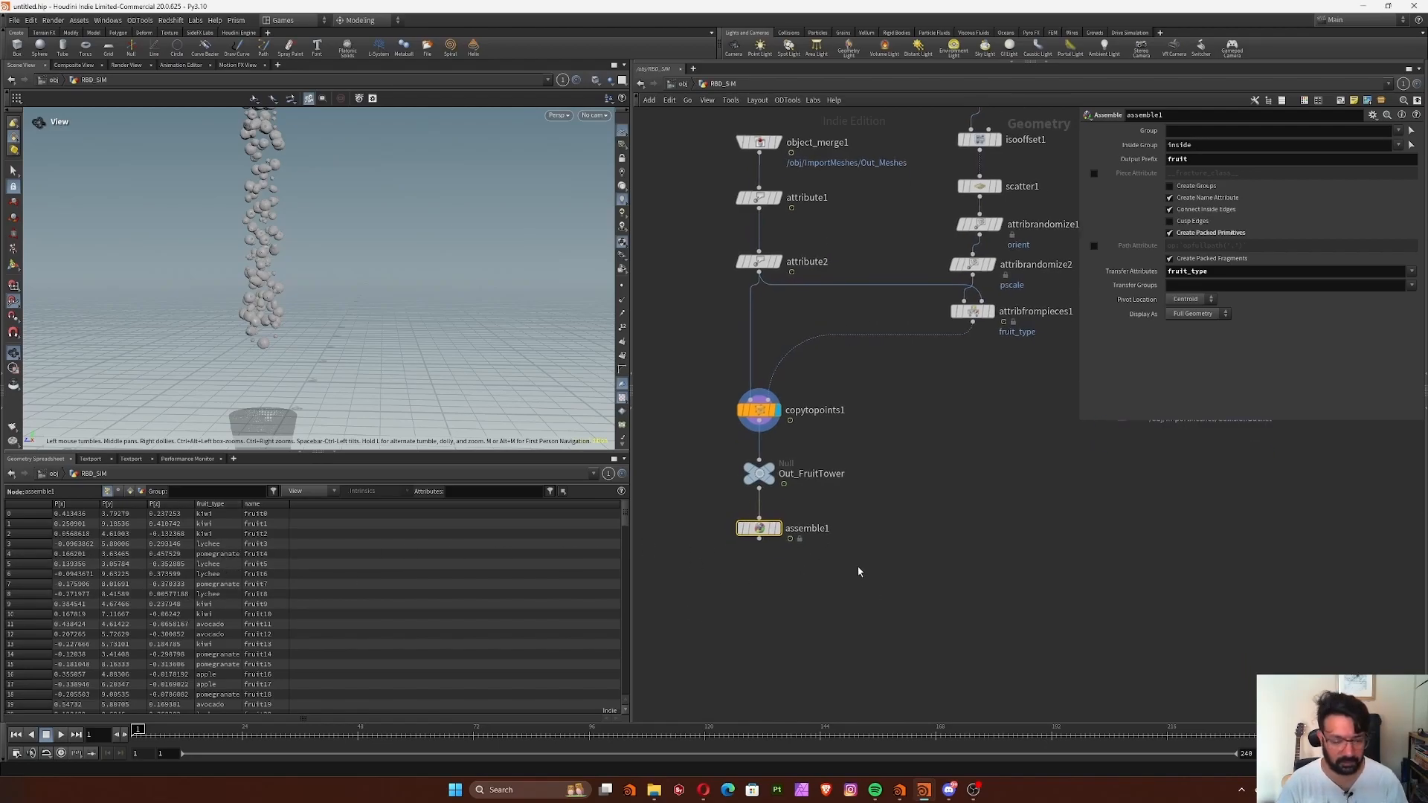
# Add an Attribute Wrangle beneath the Assemble node, connect it, and rename it fix_names.
pyautogui.press('Tab')
pyautogui.write('at')
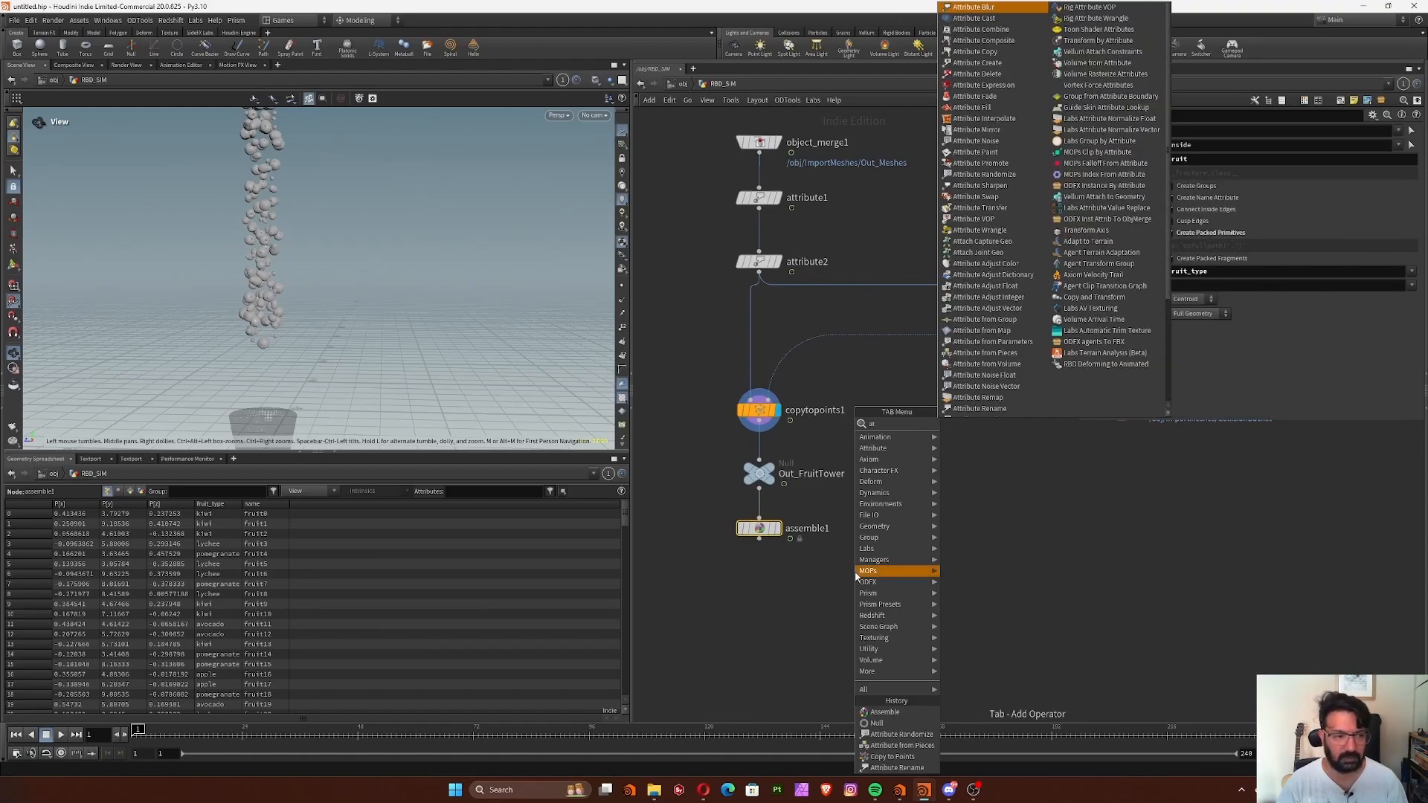
pyautogui.write('w')
pyautogui.click(970, 428)
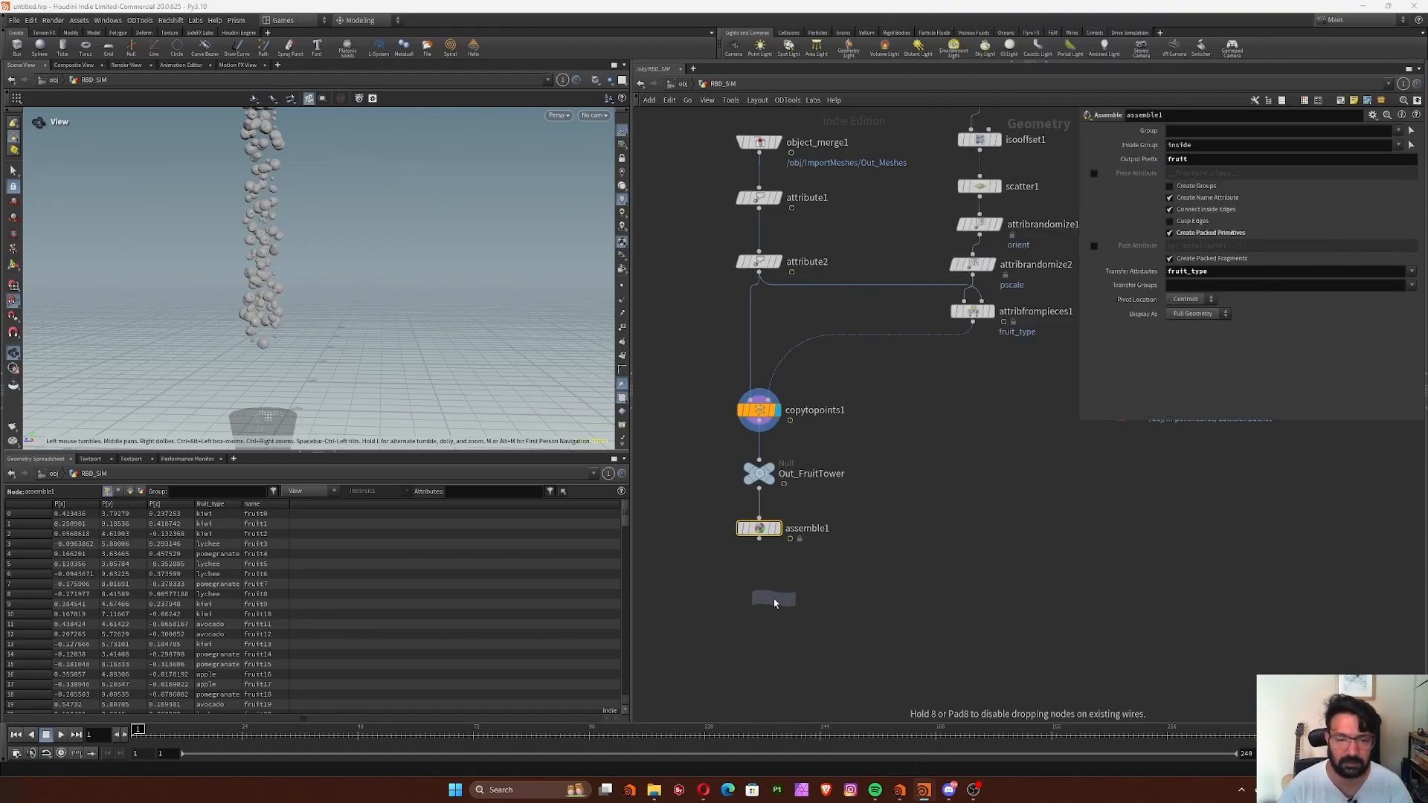
pyautogui.click(765, 604)
pyautogui.moveTo(759, 539); pyautogui.dragTo(748, 586)
pyautogui.press('F2')
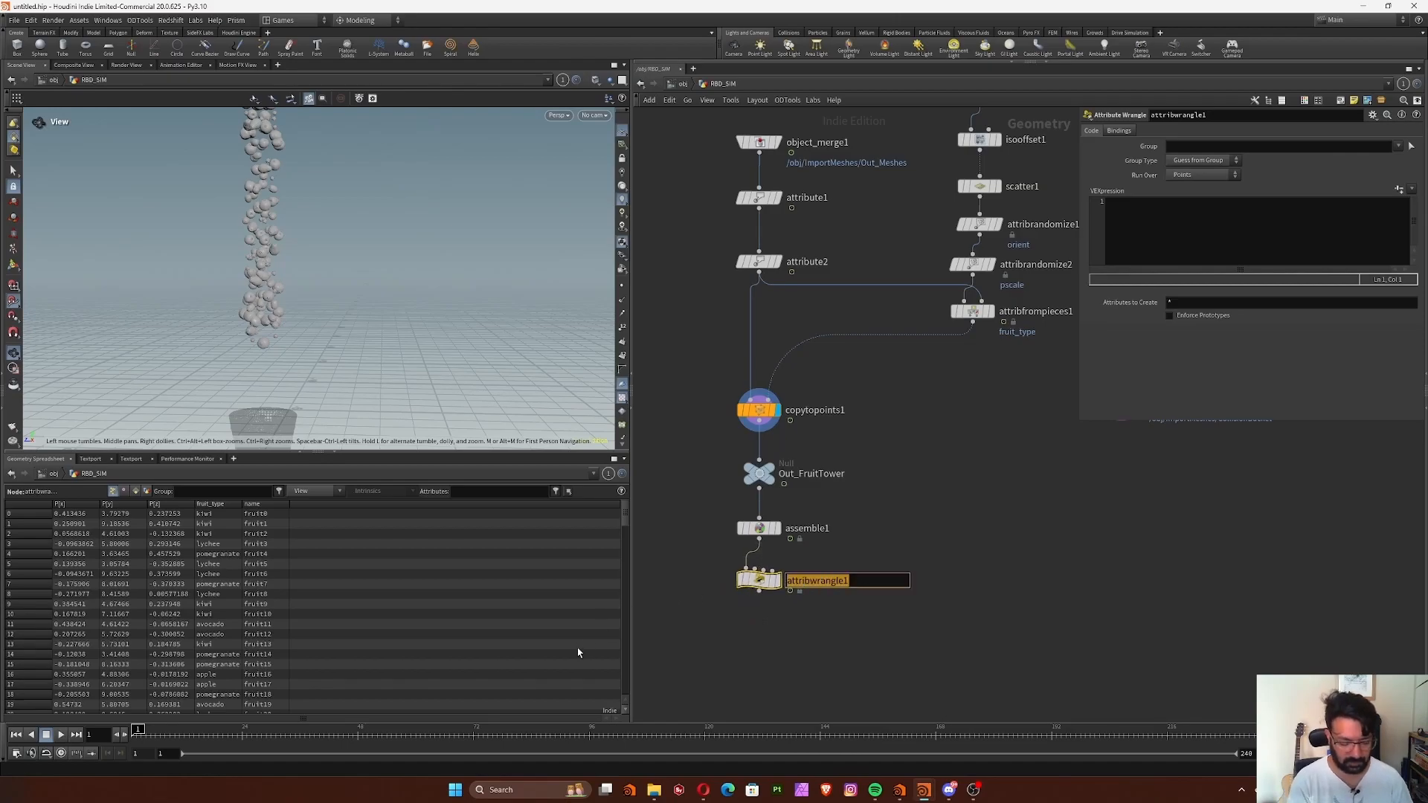
pyautogui.write('fix_names')
# Write s@name = s@fruit_type + "_" + s@name; in the fix_names wrangle, then display the node and check the full name values.
pyautogui.click(1199, 220)
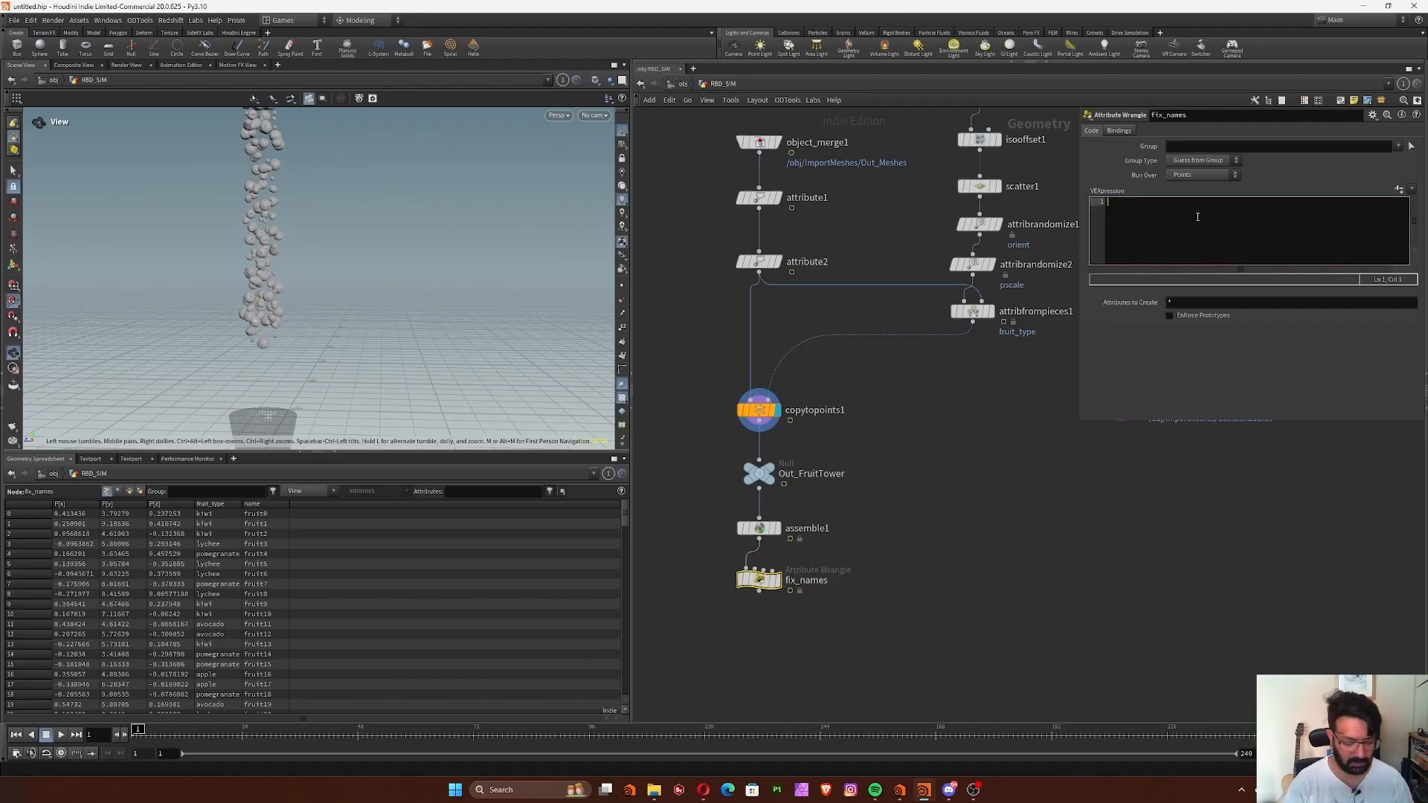
pyautogui.write('s@')
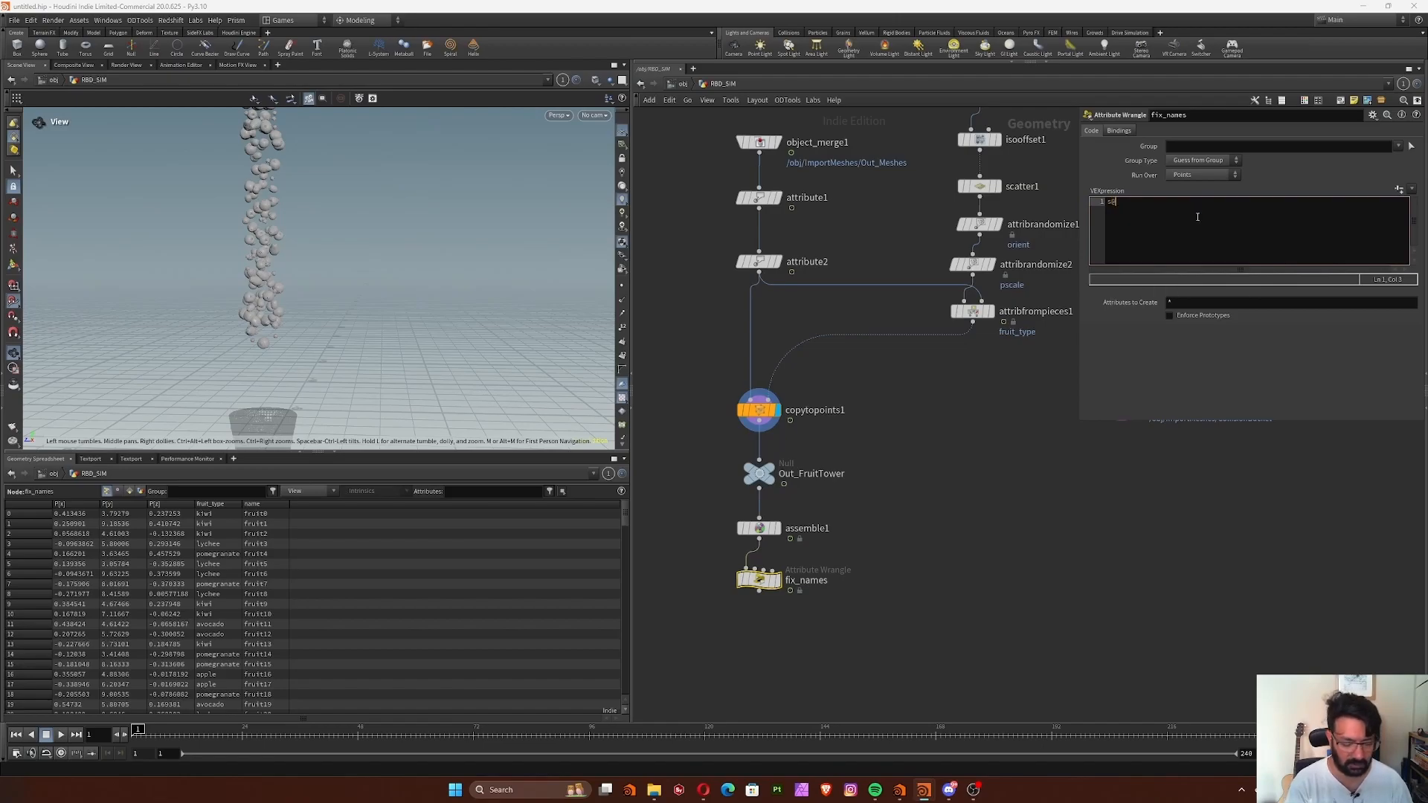
pyautogui.write('name = ')
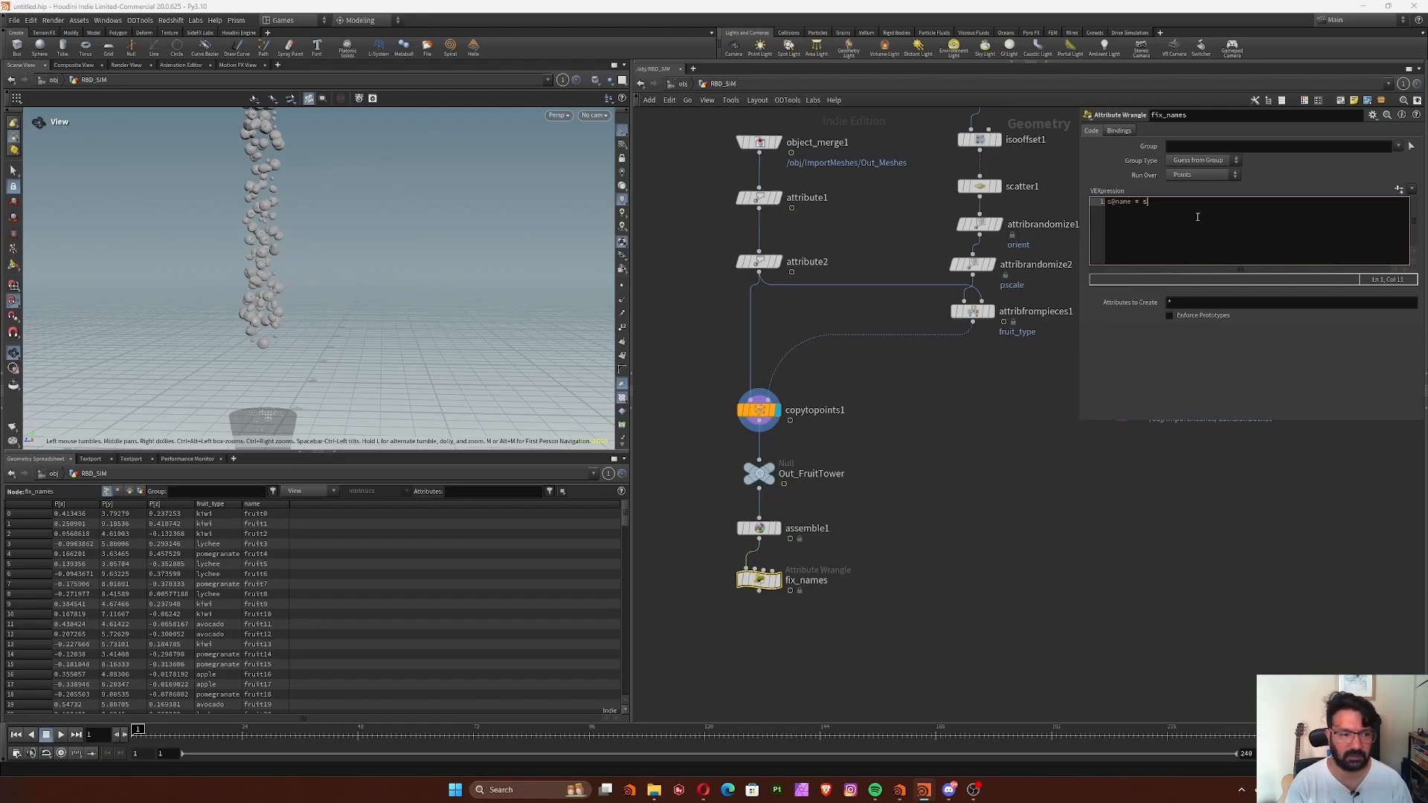
pyautogui.write('s')
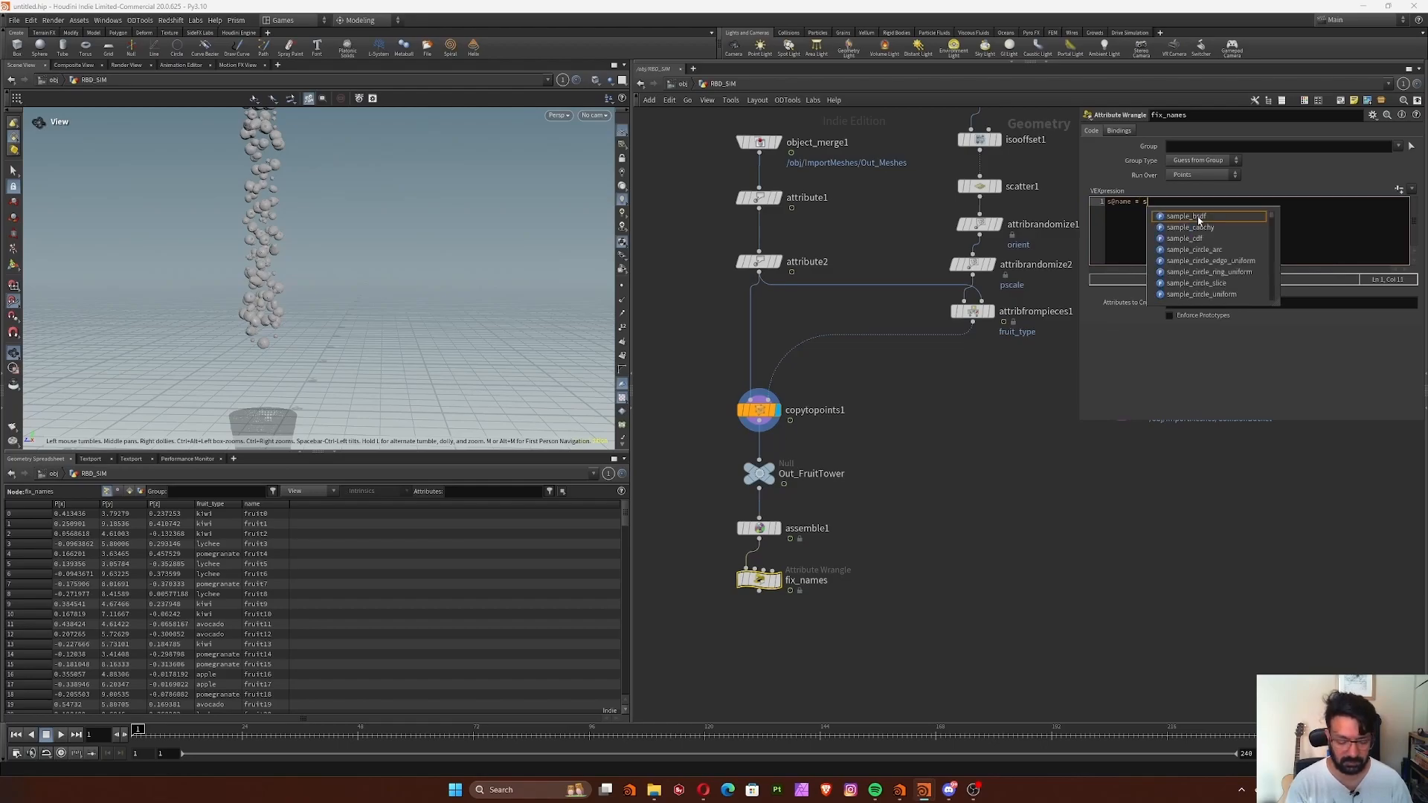
pyautogui.write('@fruit_type + "_"_')
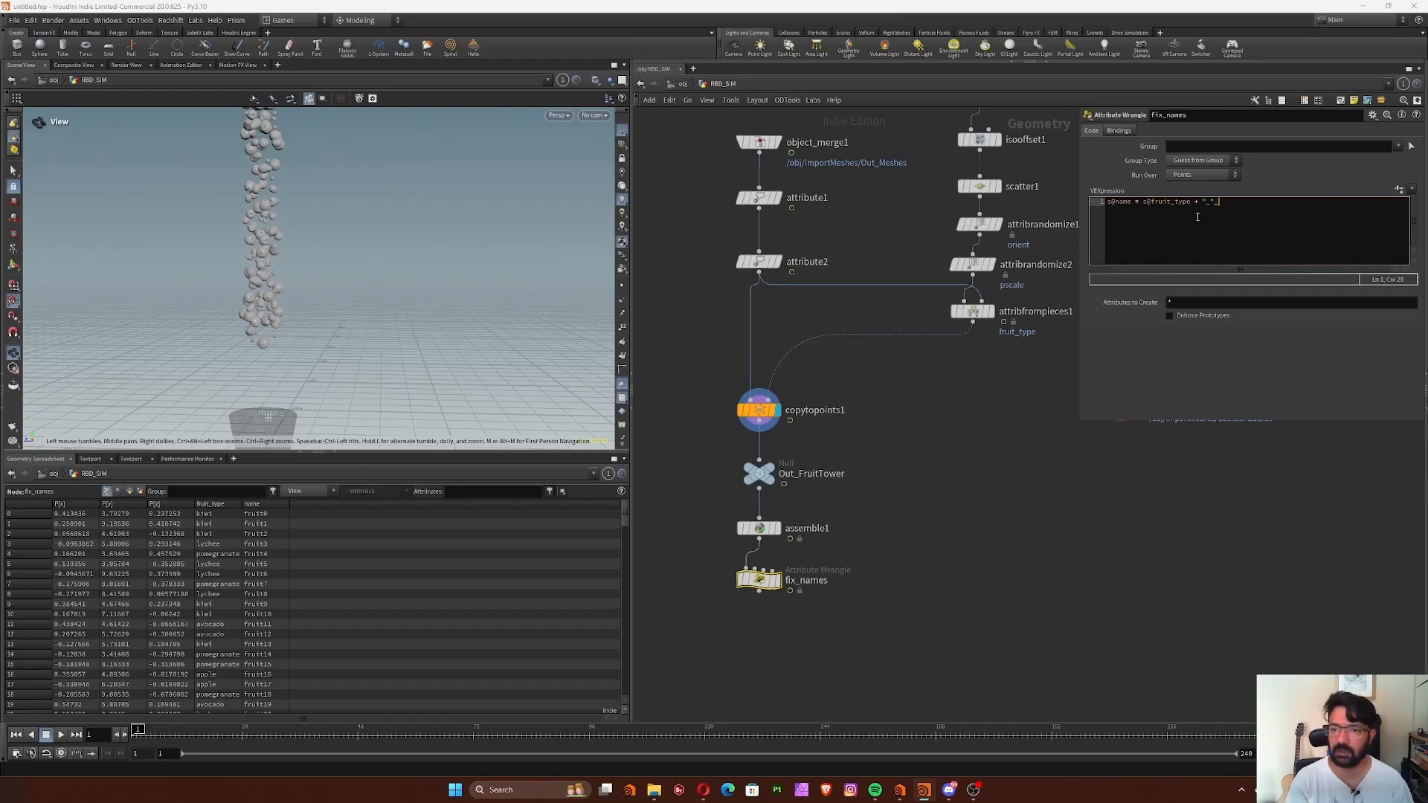
pyautogui.press('BackSpace')
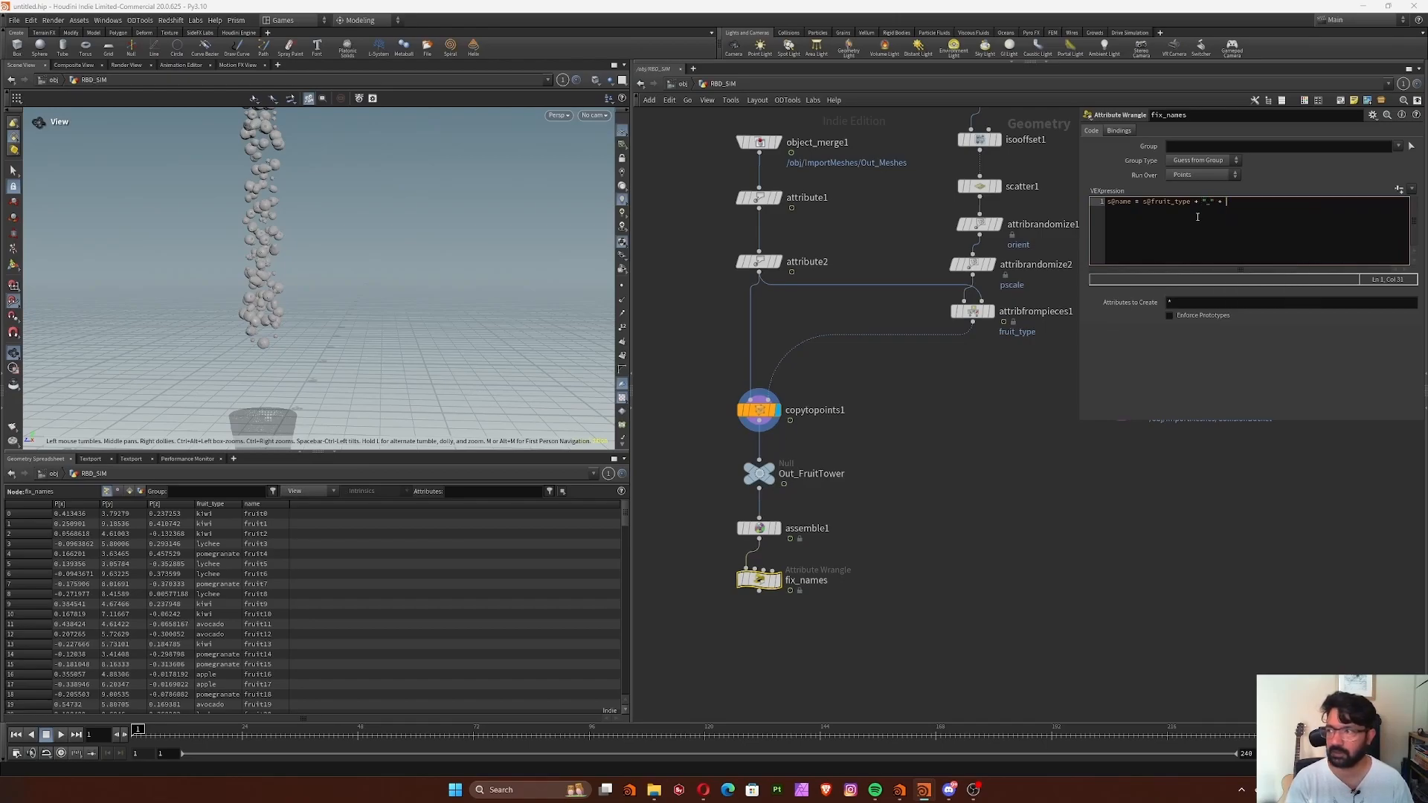
pyautogui.write('d')
pyautogui.press('BackSpace')
pyautogui.write('s@name;')
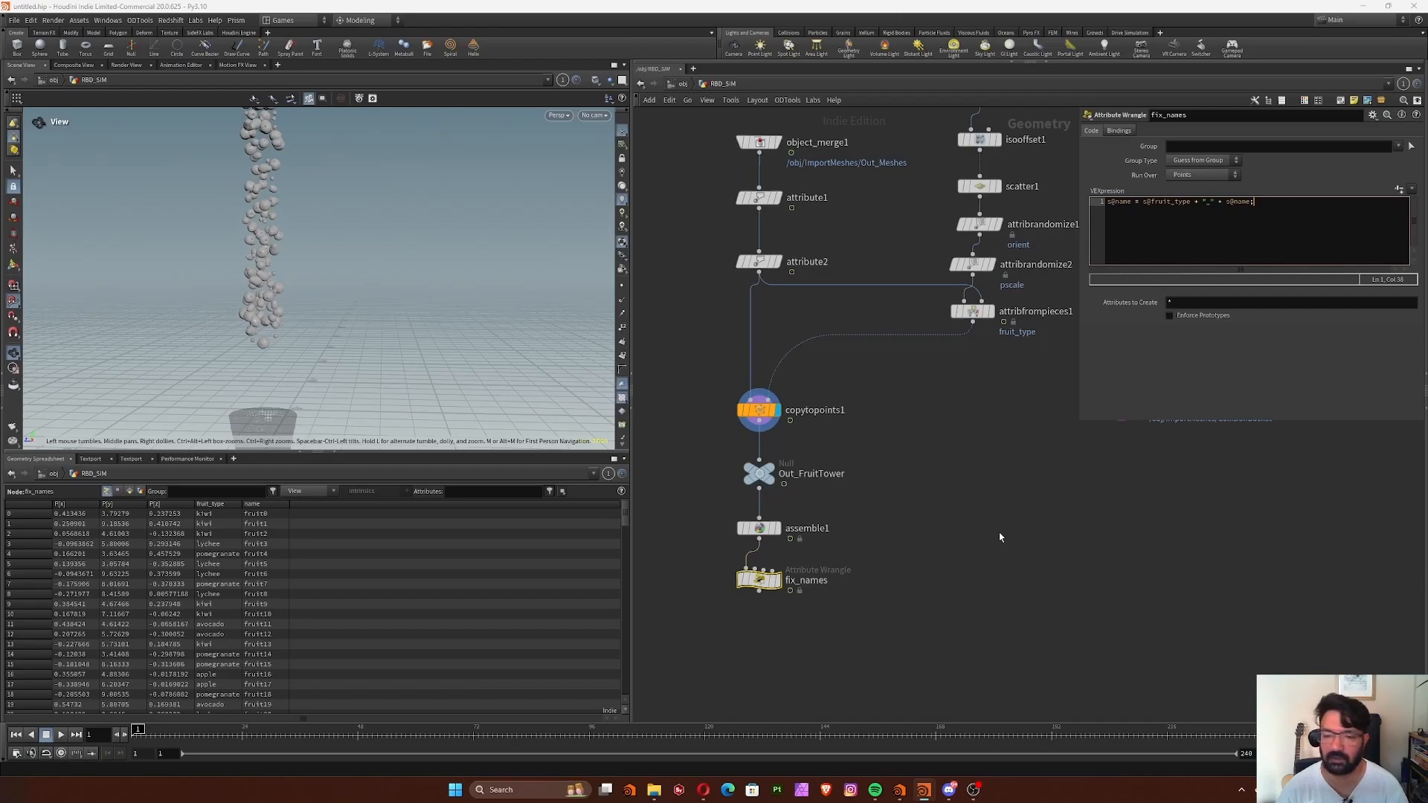
pyautogui.click(774, 580)
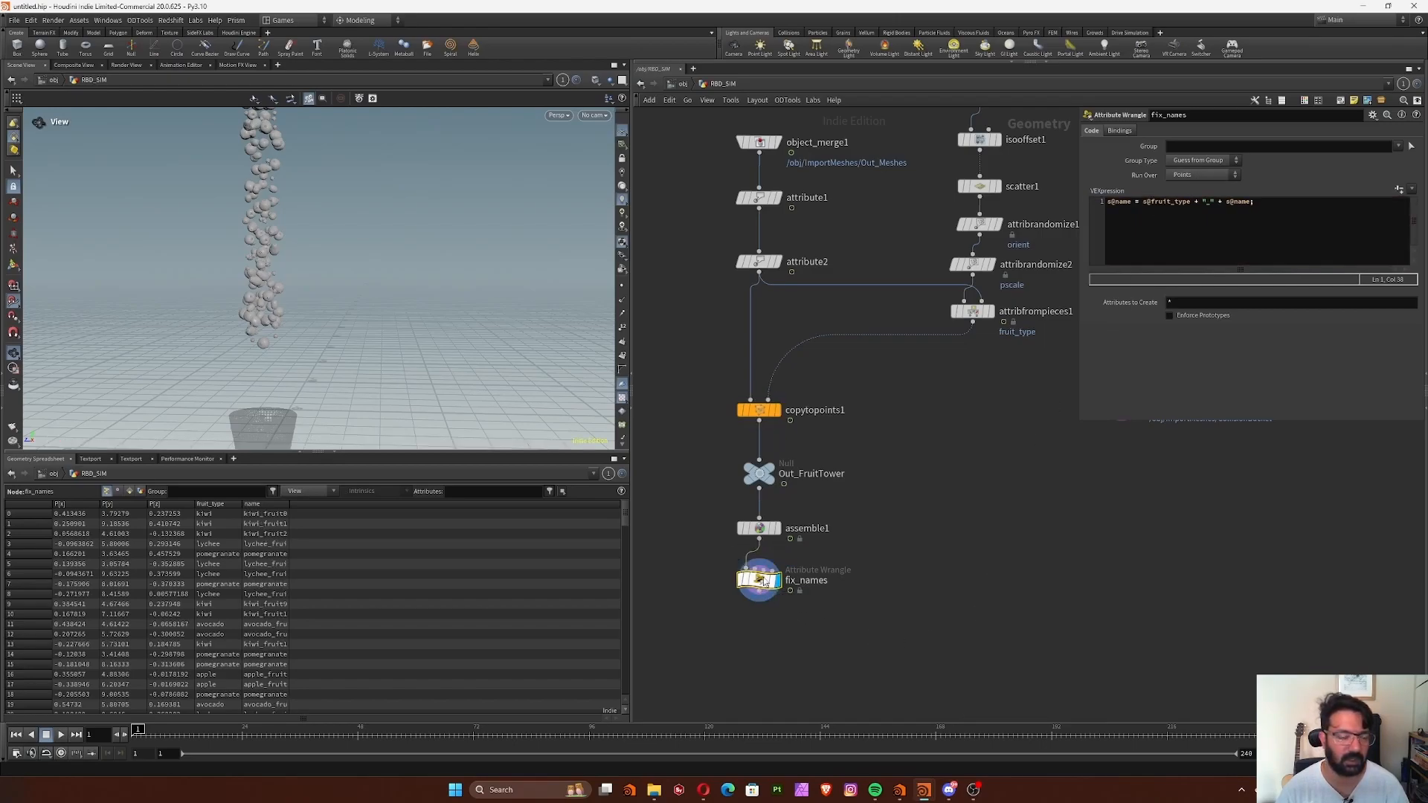
pyautogui.doubleClick(290, 507)
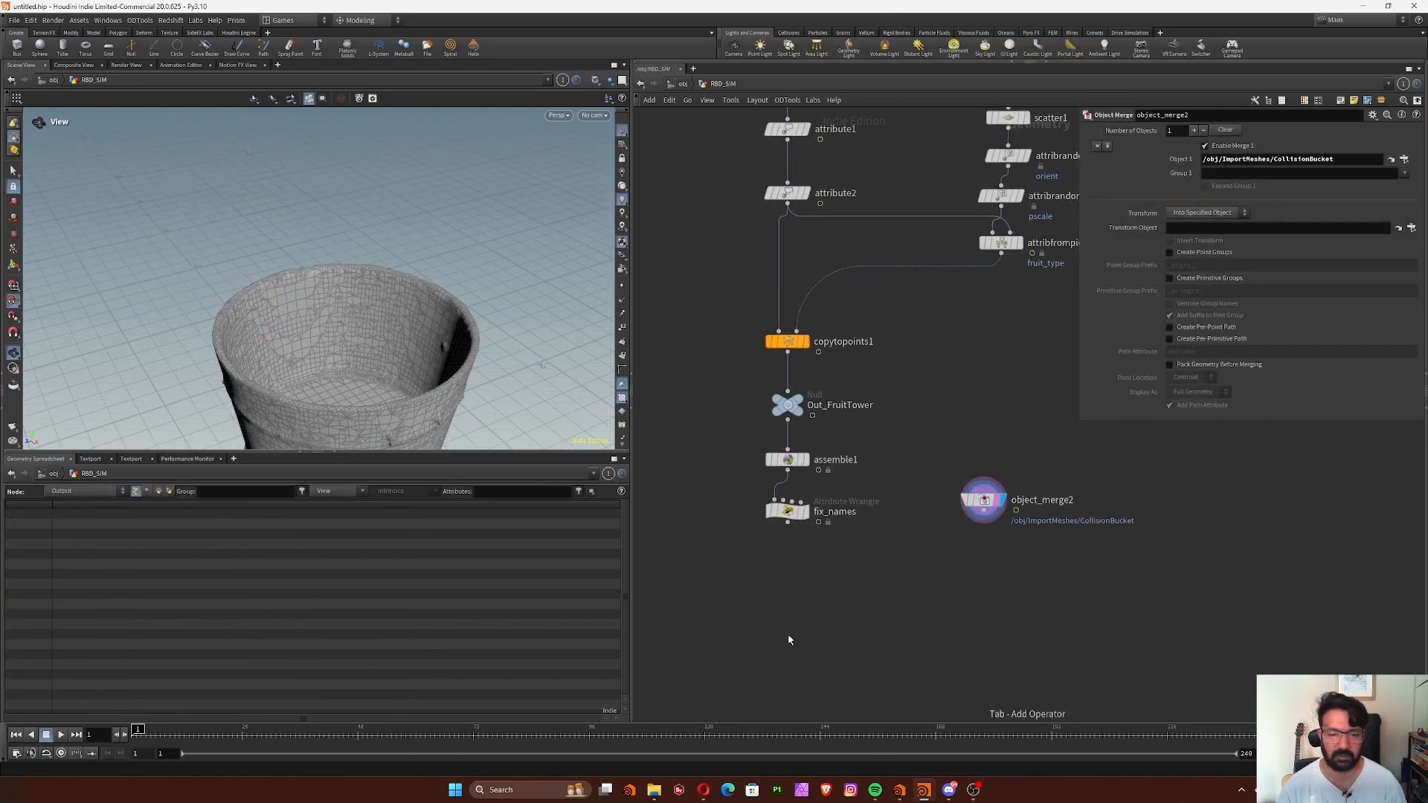
# Add an RBD Bullet Solver beneath fix_names and feed the wrangle's output into its first input.
pyautogui.press('Tab')
pyautogui.write('rb')
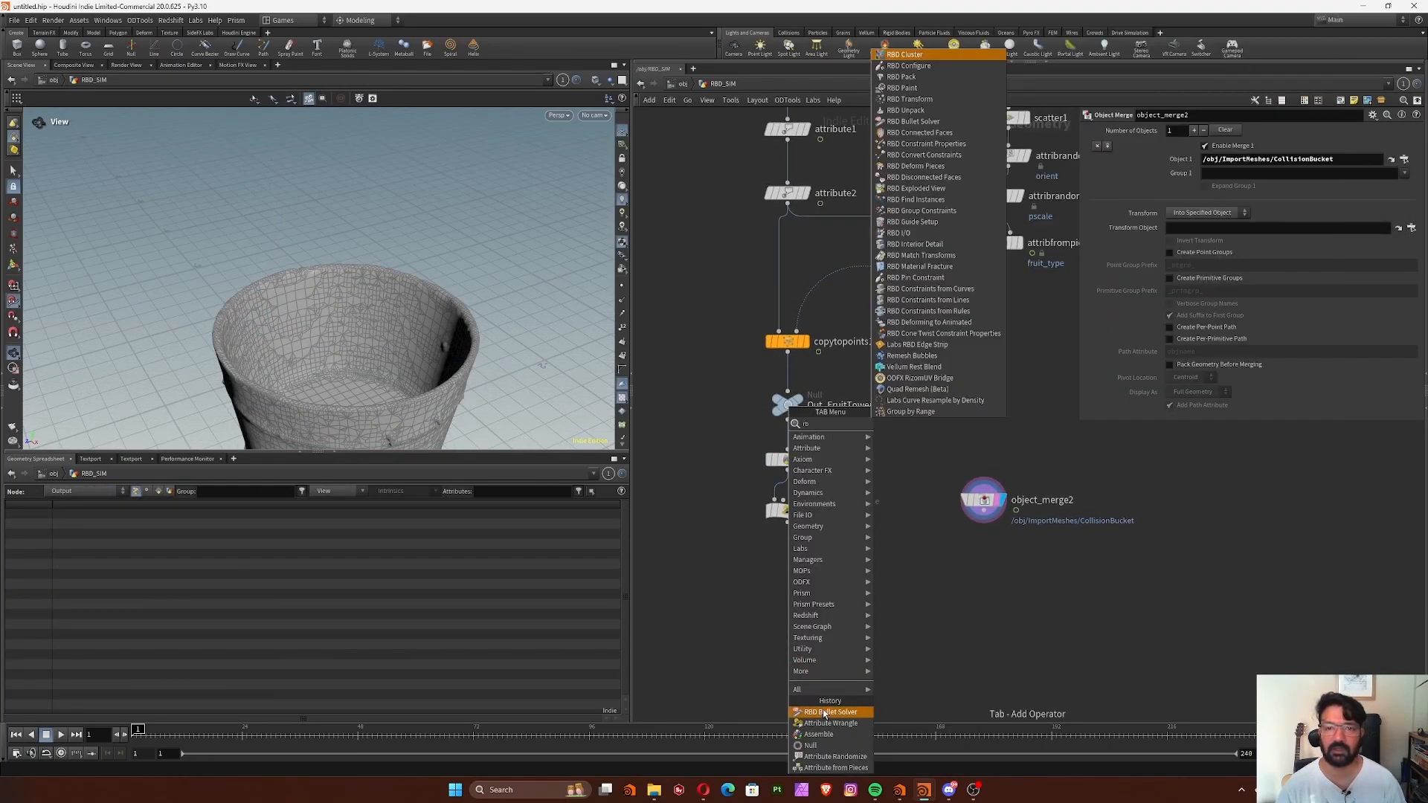
pyautogui.write('s')
pyautogui.click(911, 424)
pyautogui.click(788, 622)
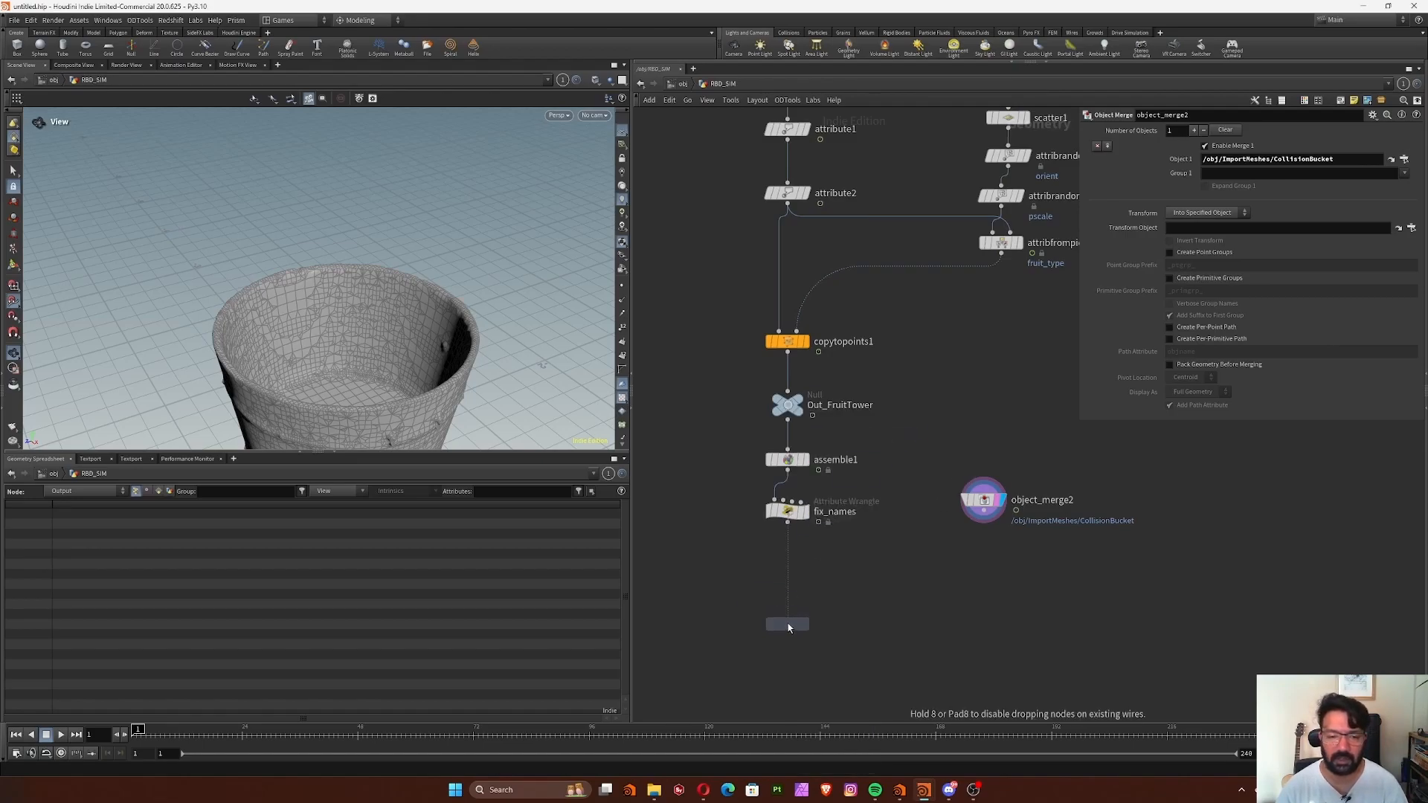
pyautogui.click(707, 403)
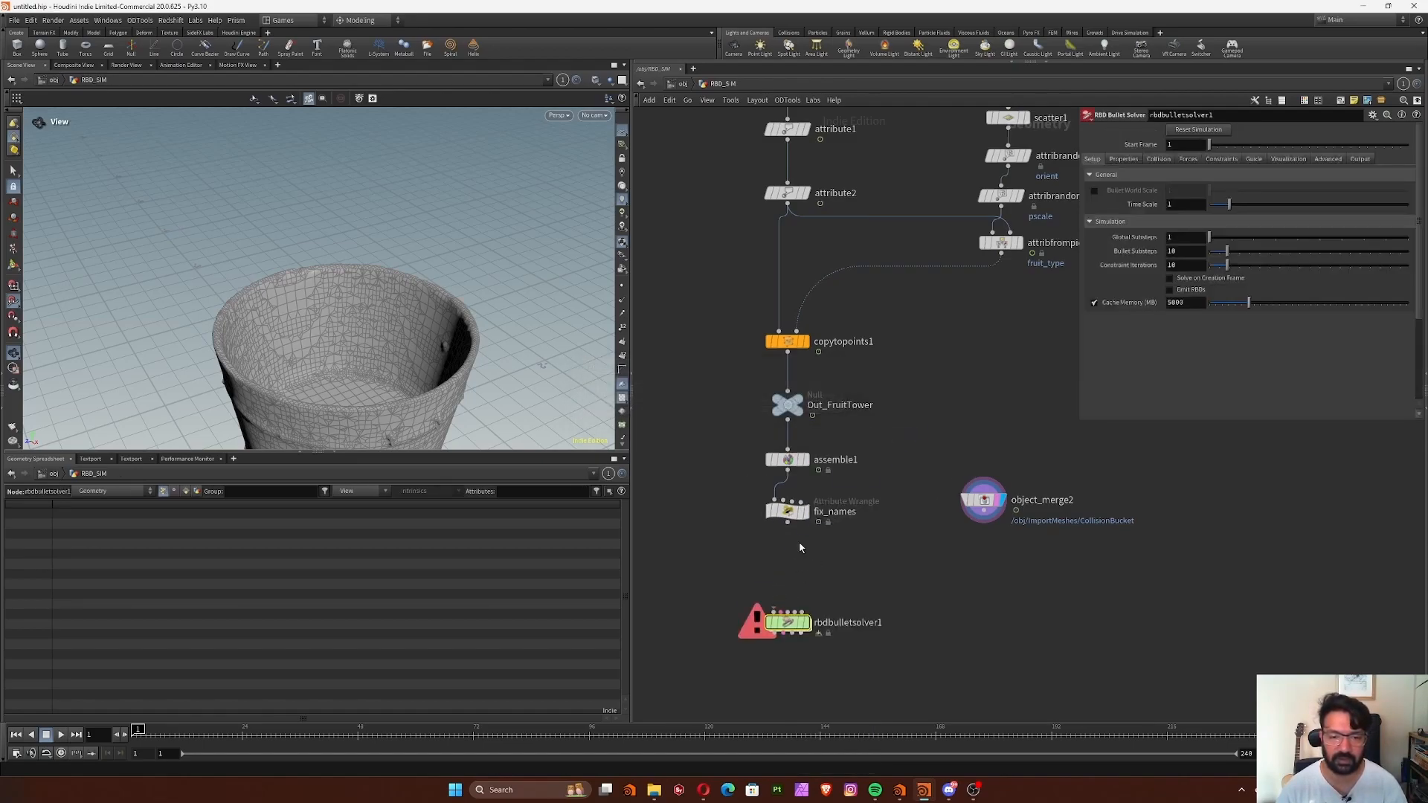
pyautogui.moveTo(787, 524); pyautogui.dragTo(774, 611)
# Connect the CollisionBucket Object Merge to the RBD Bullet Solver's collision geometry input and display the solver.
pyautogui.moveTo(779, 613)
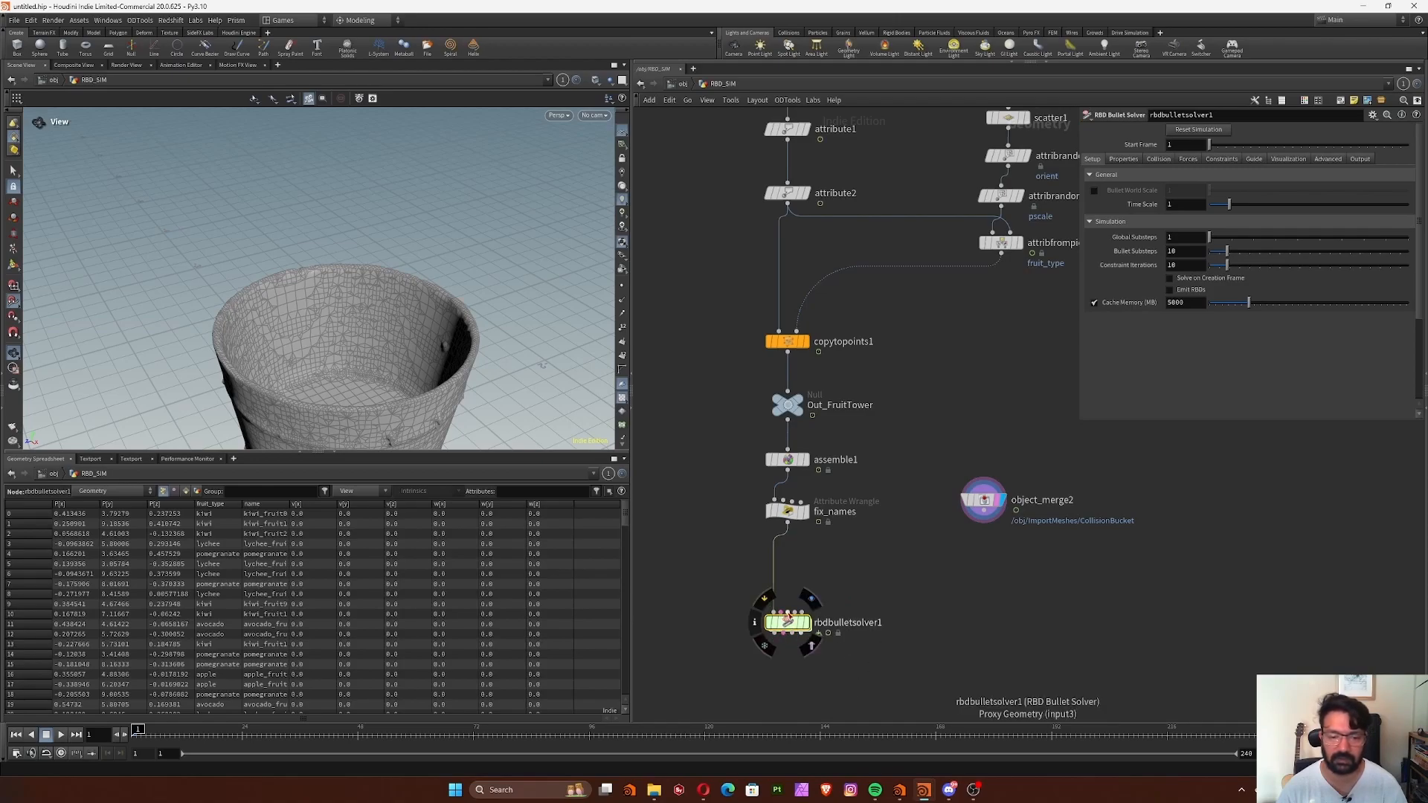
pyautogui.moveTo(795, 613); pyautogui.dragTo(972, 515)
pyautogui.click(862, 647)
pyautogui.moveTo(975, 508); pyautogui.dragTo(974, 511)
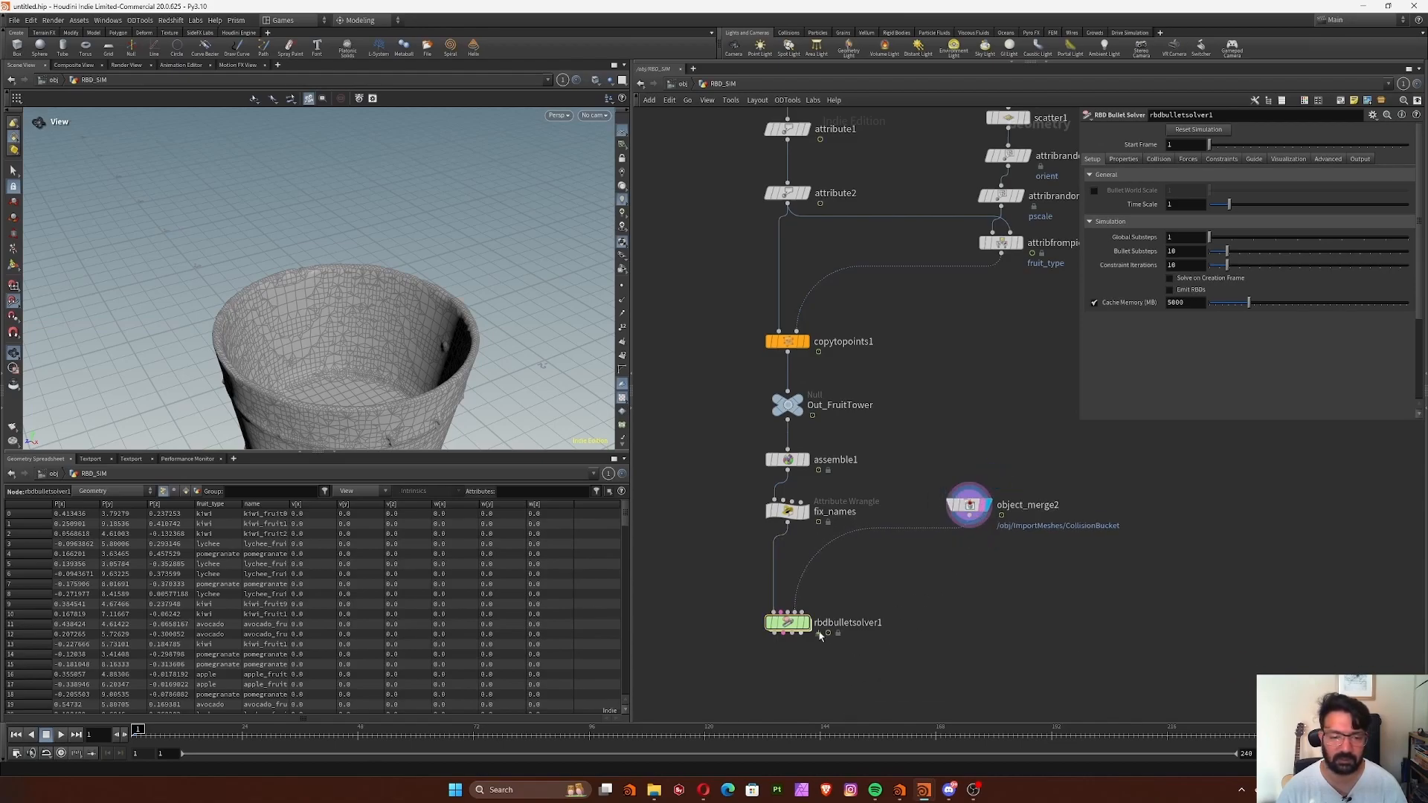
pyautogui.click(808, 623)
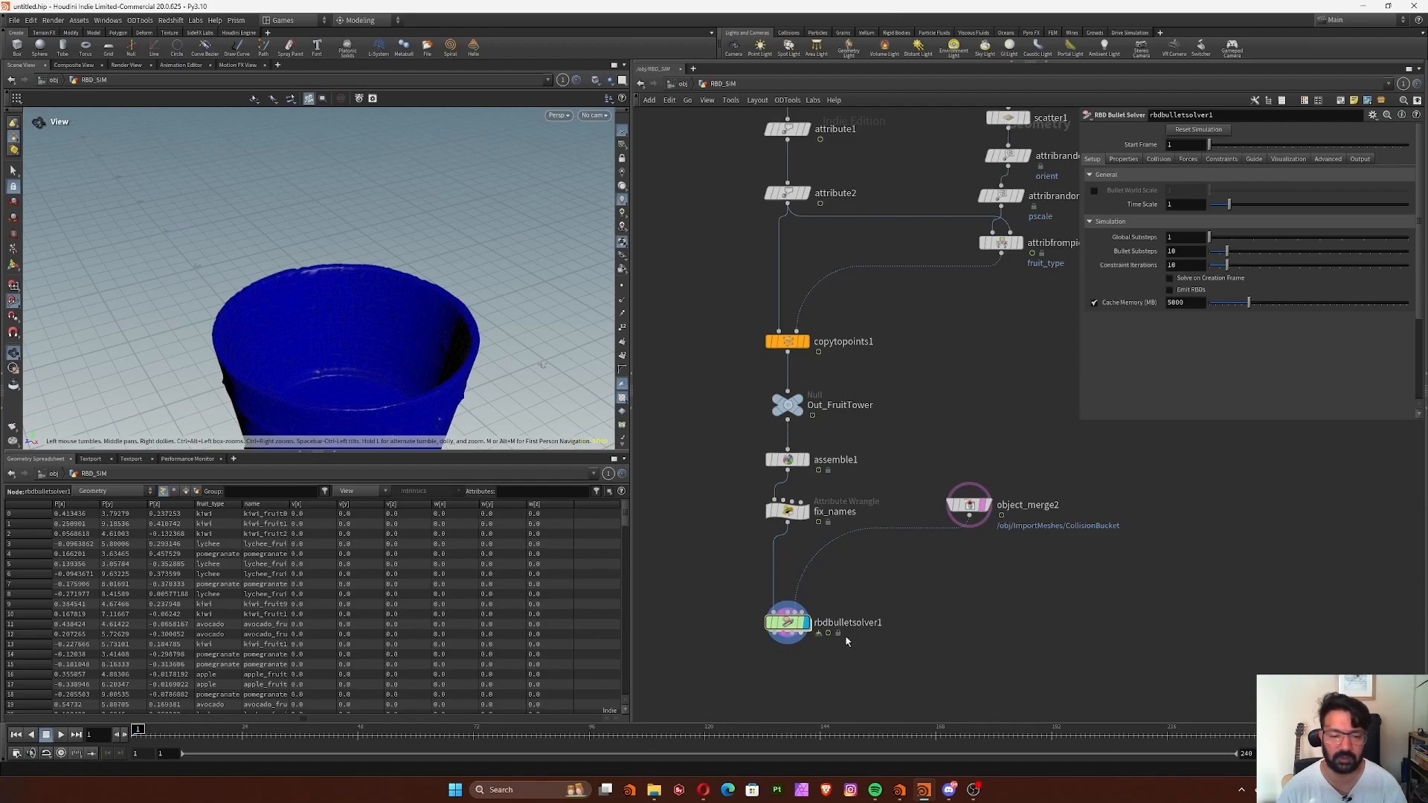
pyautogui.click(791, 623)
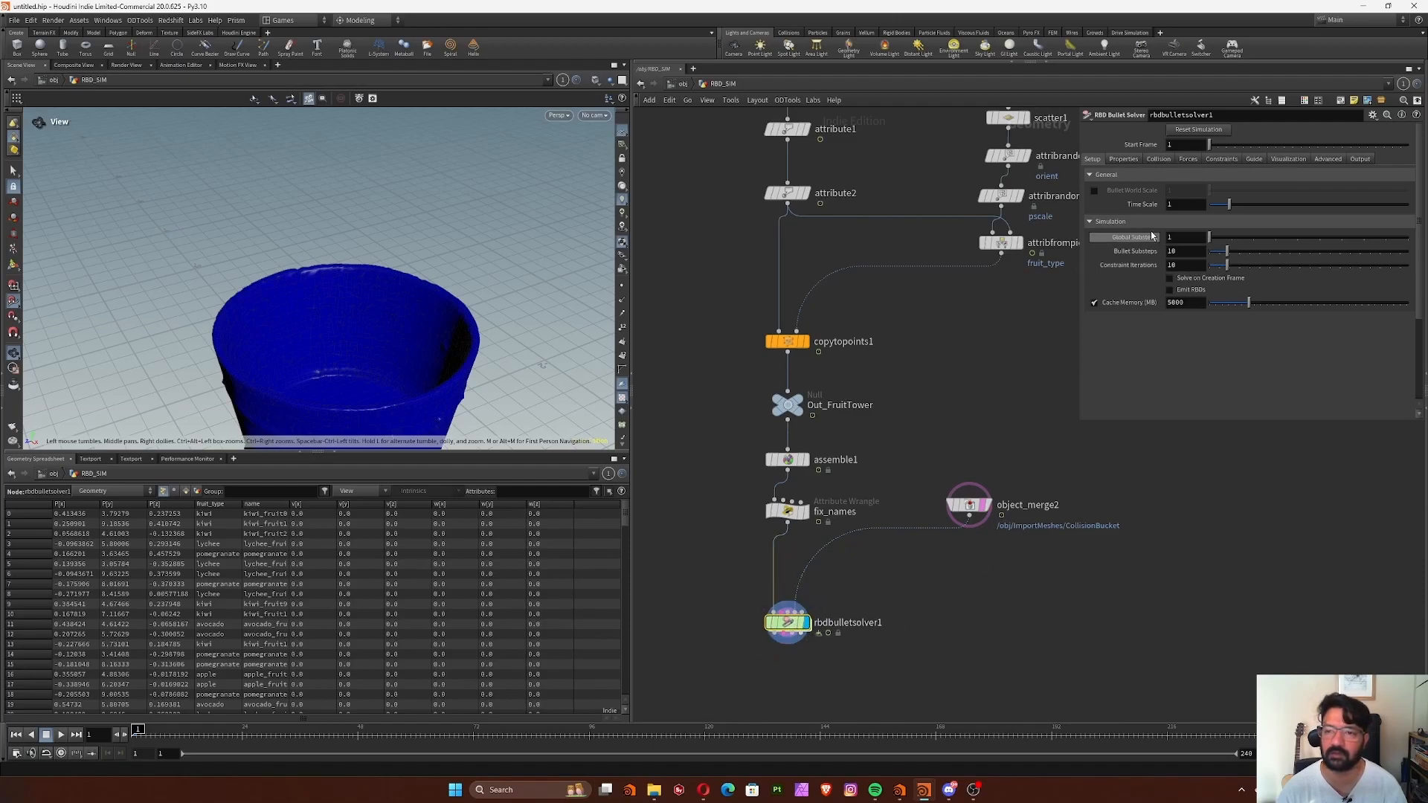
# Show the solver's collision shape for the collision geometry and inspect how the bucket is represented from several angles.
pyautogui.click(1279, 159)
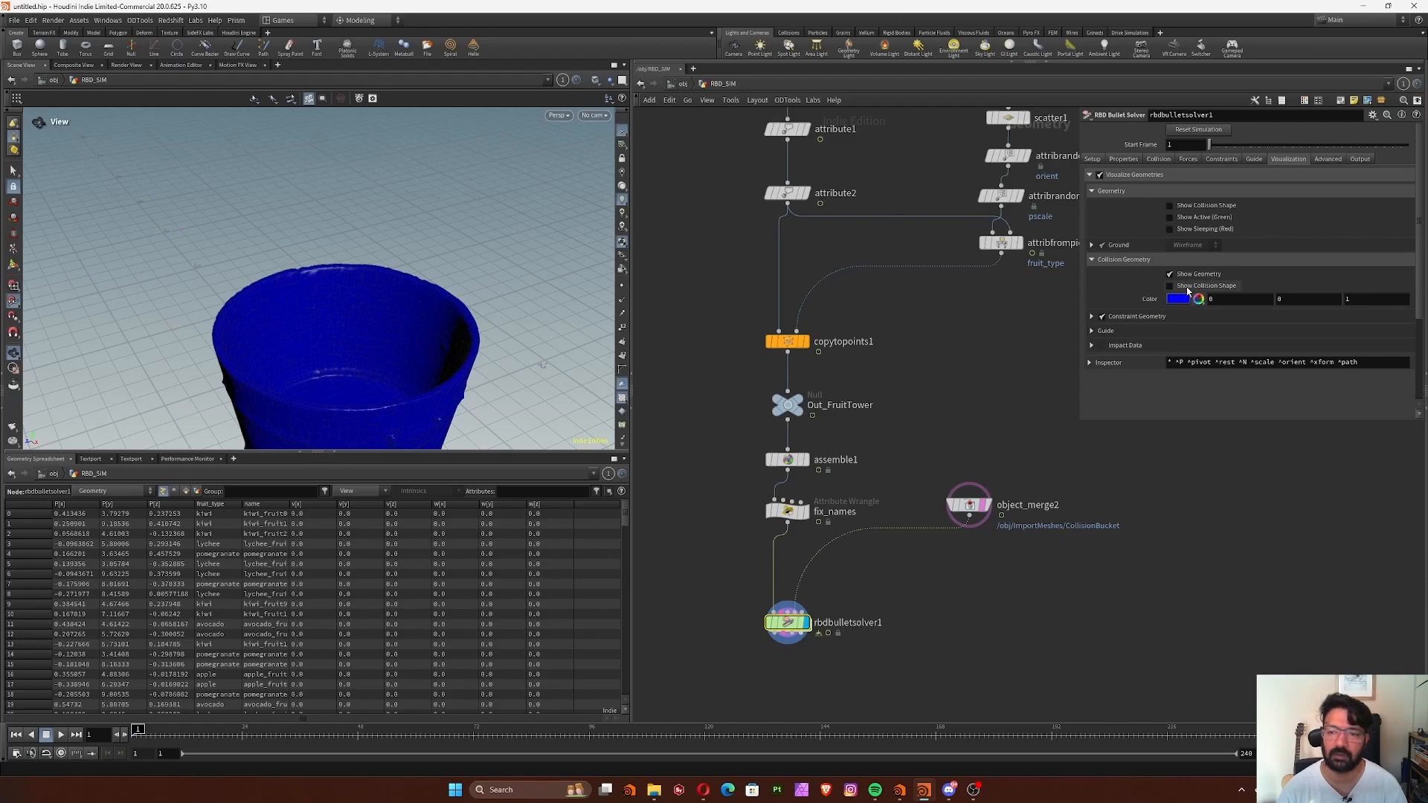
pyautogui.click(1170, 286)
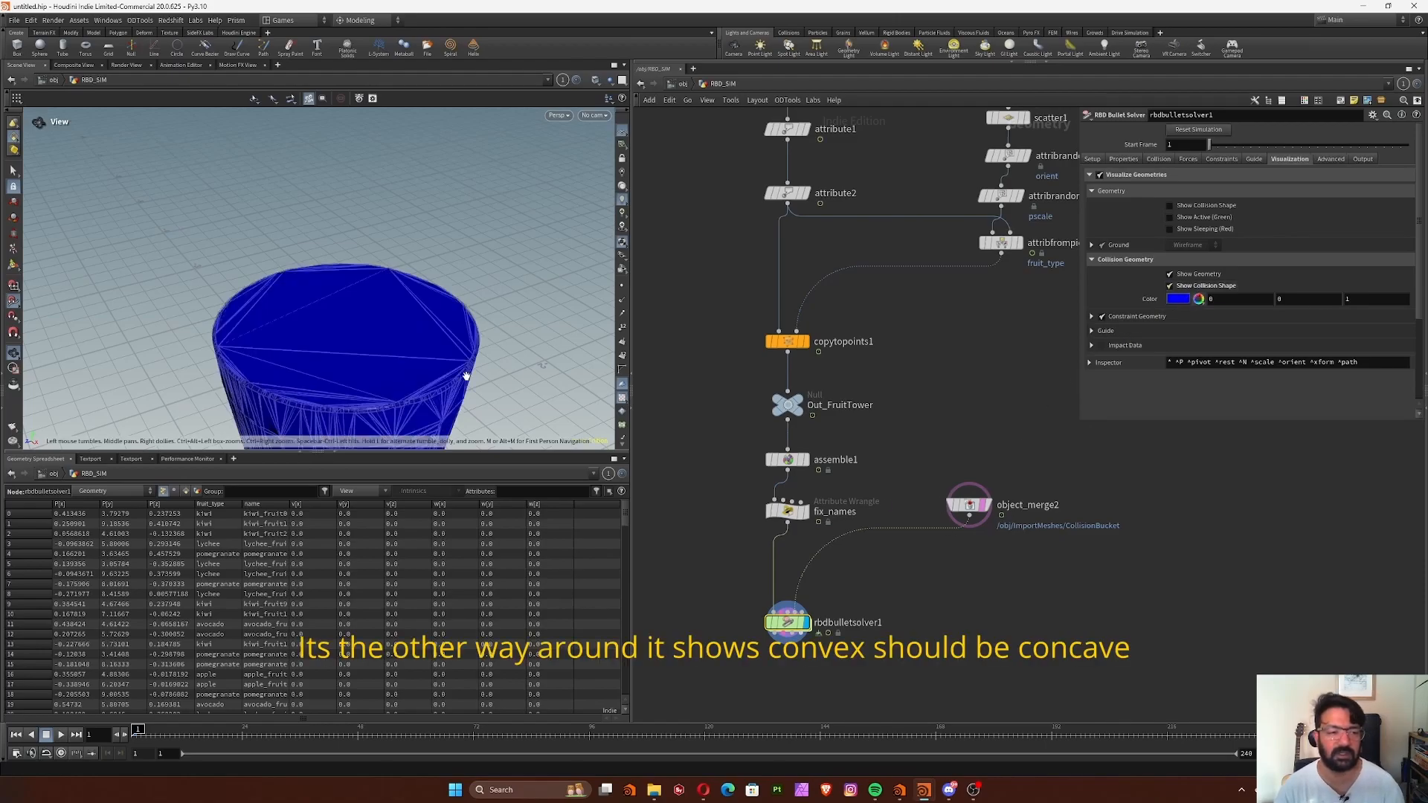
pyautogui.moveTo(482, 354); pyautogui.dragTo(459, 193, button='middle')
pyautogui.moveTo(457, 236); pyautogui.dragTo(491, 235)
pyautogui.moveTo(491, 236); pyautogui.dragTo(465, 281, button='right')
pyautogui.moveTo(466, 281); pyautogui.dragTo(400, 285, button='middle')
pyautogui.moveTo(400, 285); pyautogui.dragTo(469, 246, button='right')
pyautogui.moveTo(469, 245); pyautogui.dragTo(484, 255)
pyautogui.moveTo(484, 255); pyautogui.dragTo(462, 279, button='right')
pyautogui.moveTo(462, 279); pyautogui.dragTo(447, 284, button='middle')
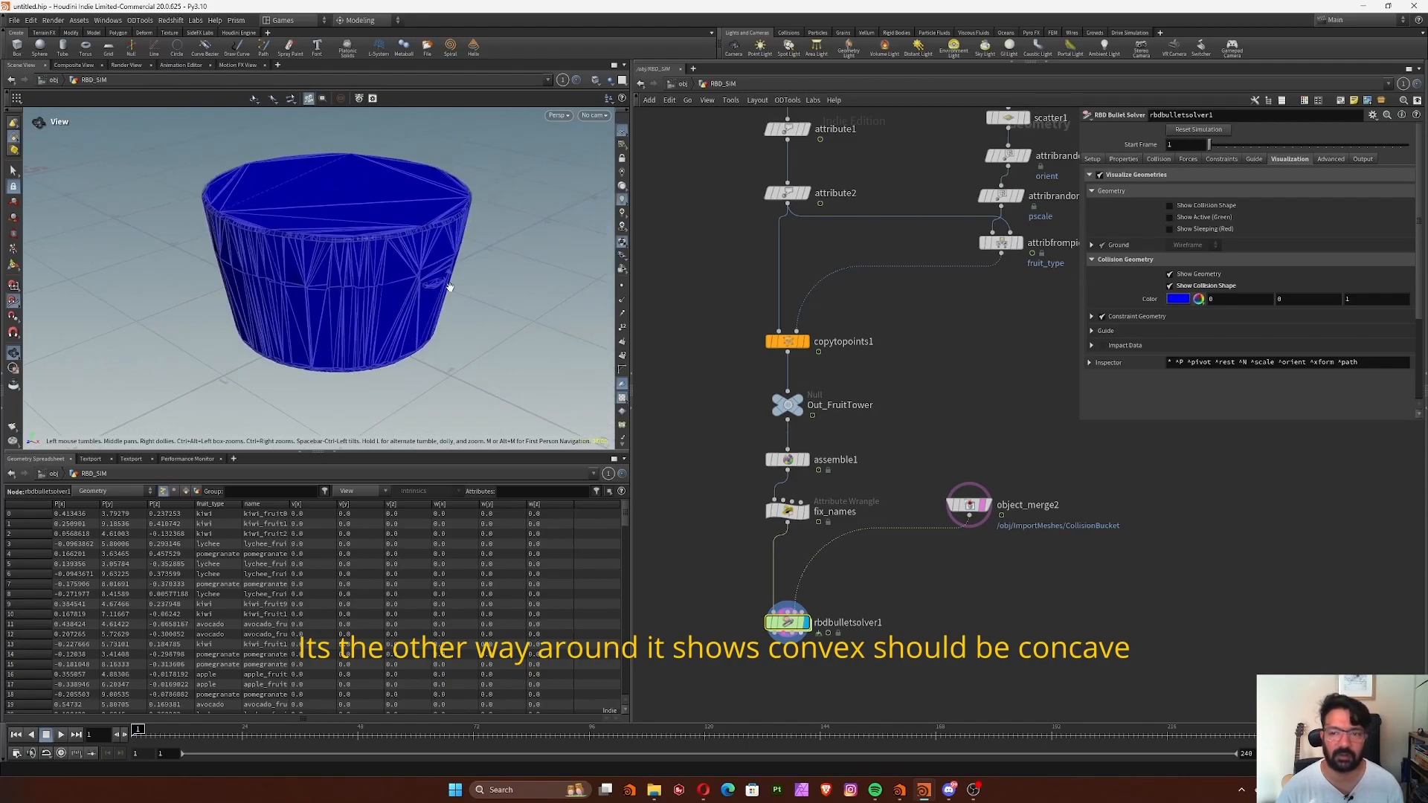
pyautogui.moveTo(426, 235); pyautogui.dragTo(465, 265)
pyautogui.moveTo(466, 264); pyautogui.dragTo(425, 293, button='right')
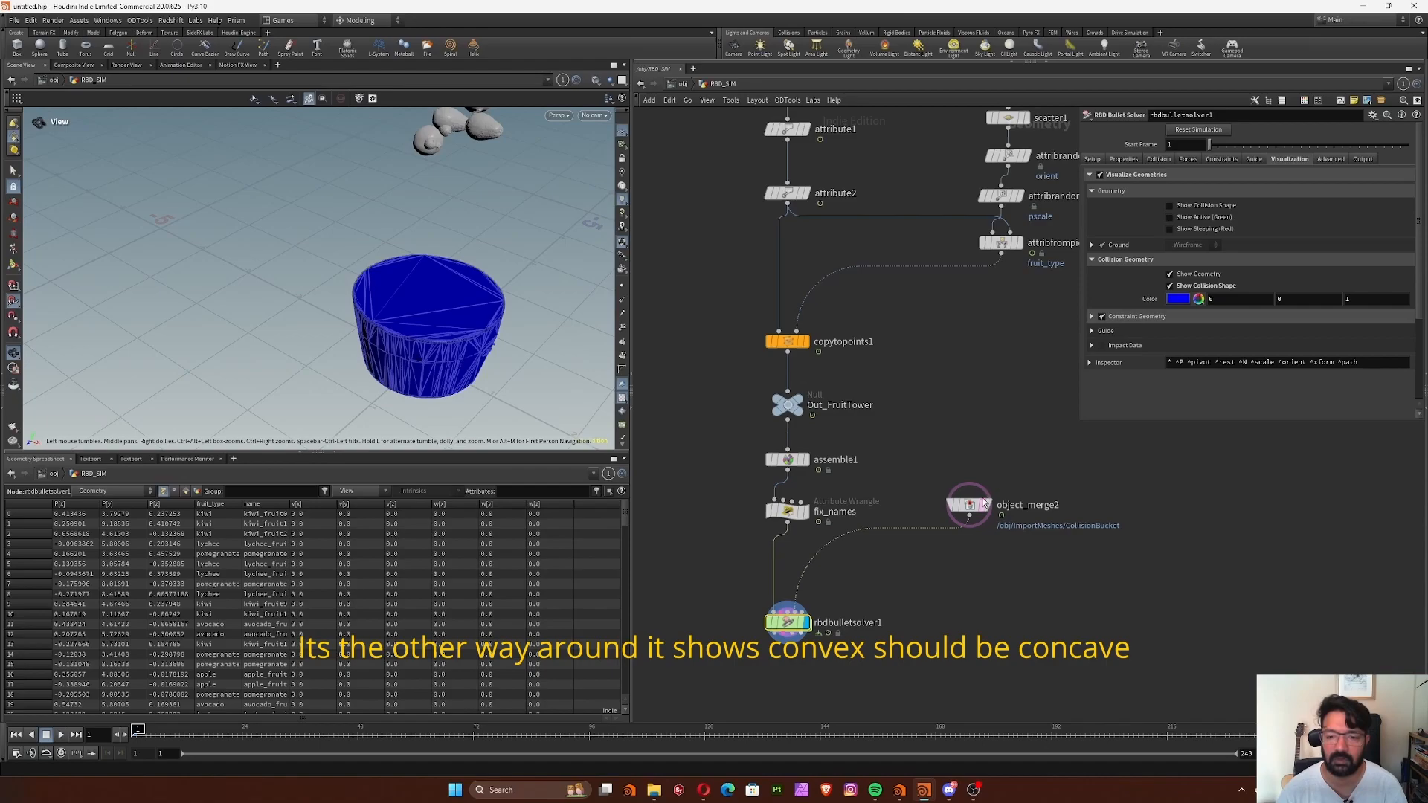
# Set the RBD Bullet Solver's Collision Shape for the bucket to Concave and check its opening in the viewport.
pyautogui.click(1158, 159)
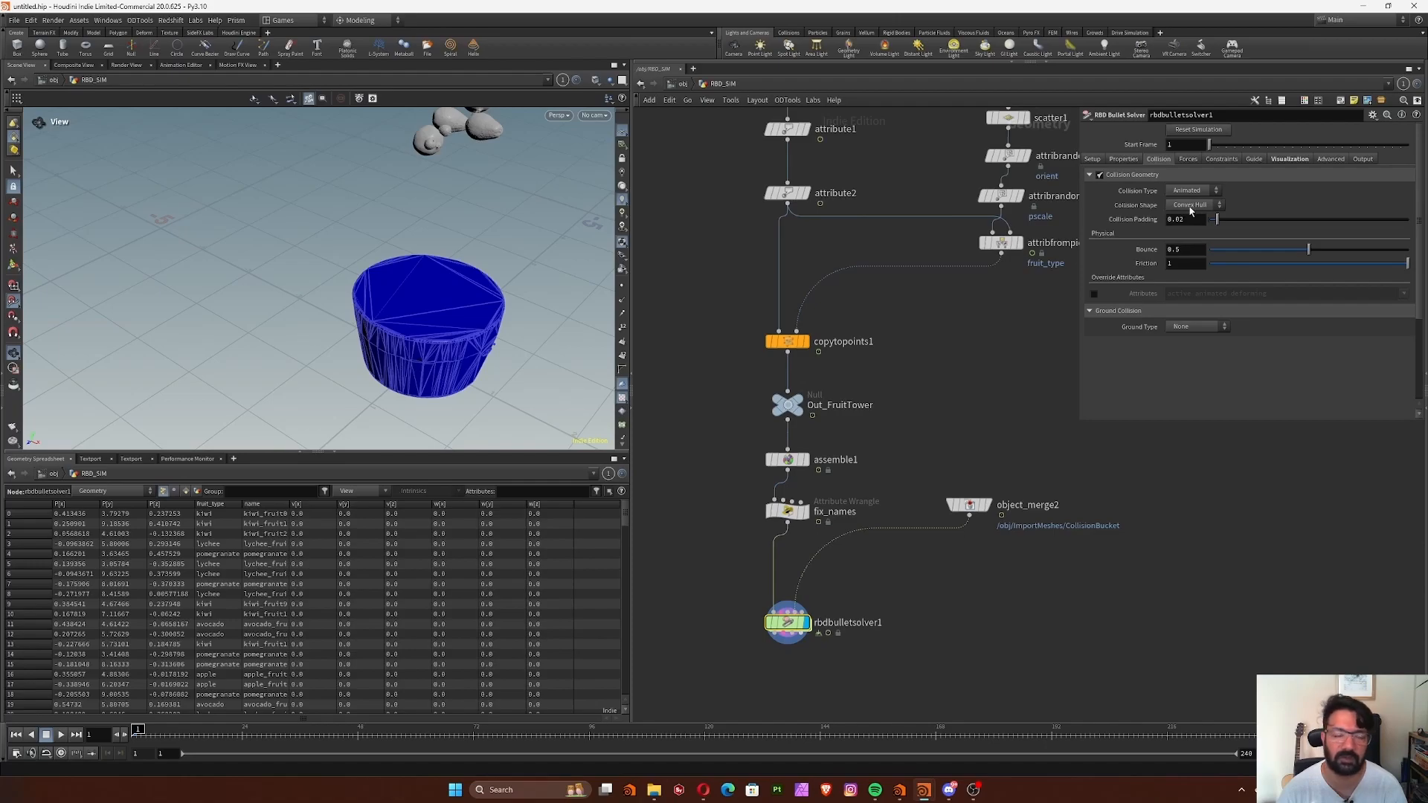
pyautogui.click(1189, 205)
pyautogui.click(1188, 232)
pyautogui.moveTo(554, 328)
pyautogui.mouseDown(button='right')
pyautogui.moveTo(574, 293)
pyautogui.moveTo(560, 311)
pyautogui.mouseUp(button='right')
pyautogui.moveTo(560, 310); pyautogui.dragTo(555, 302)
pyautogui.moveTo(555, 302); pyautogui.dragTo(545, 307, button='right')
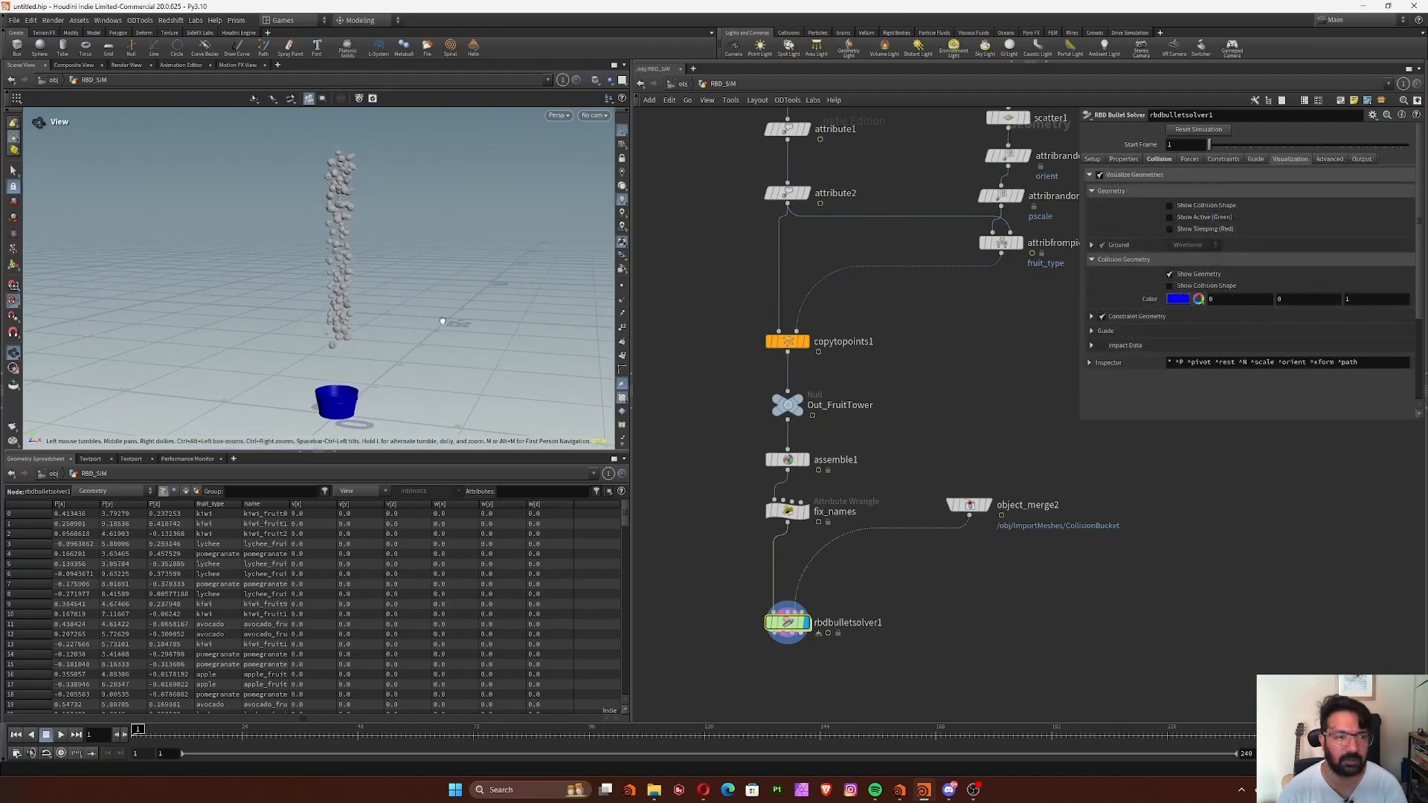
# Review a flipbook of the simulation showing the fruit tower falling into the bucket, scrubbing through its frames.
pyautogui.moveTo(442, 322); pyautogui.dragTo(425, 326)
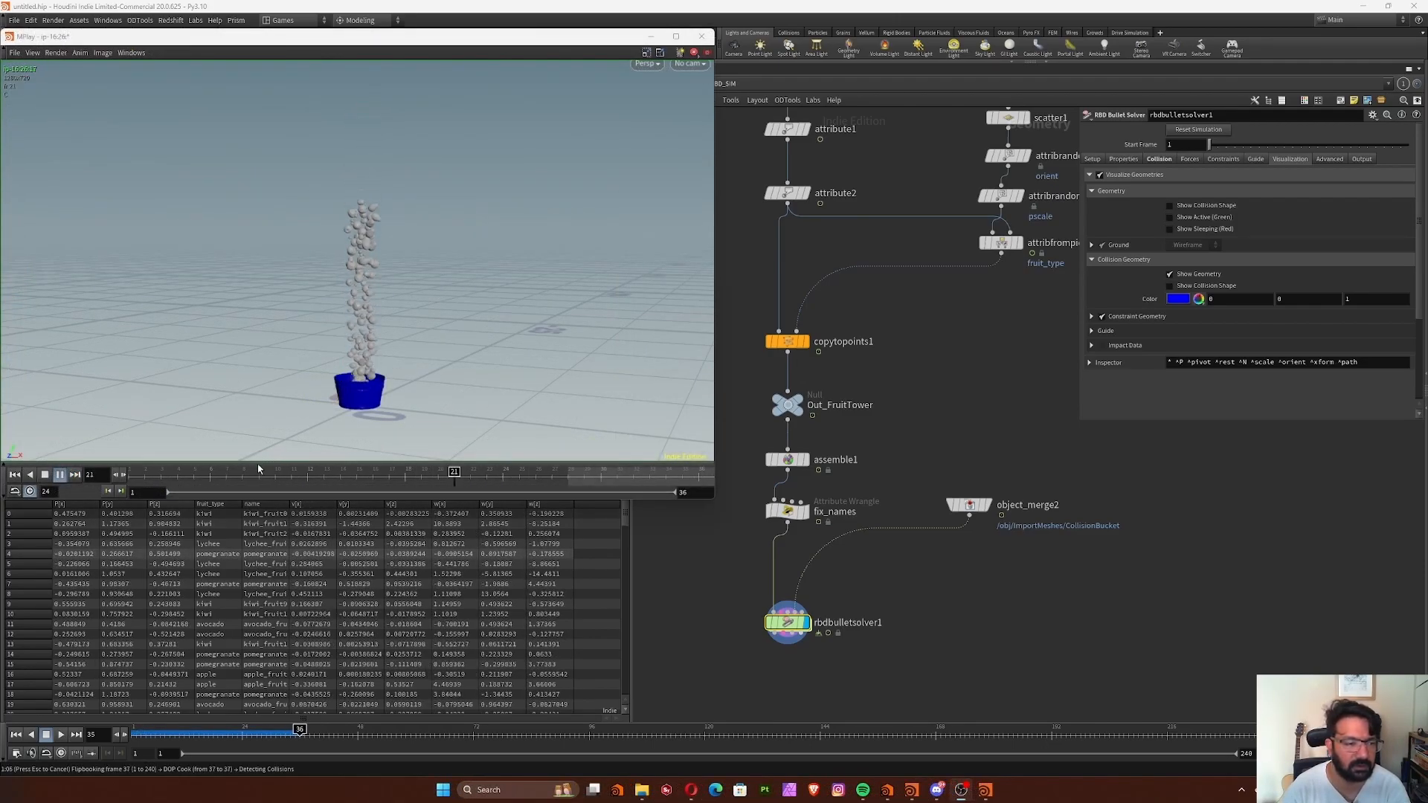
pyautogui.moveTo(381, 393); pyautogui.dragTo(638, 365, button='right')
pyautogui.press('h')
pyautogui.moveTo(312, 473); pyautogui.dragTo(380, 470)
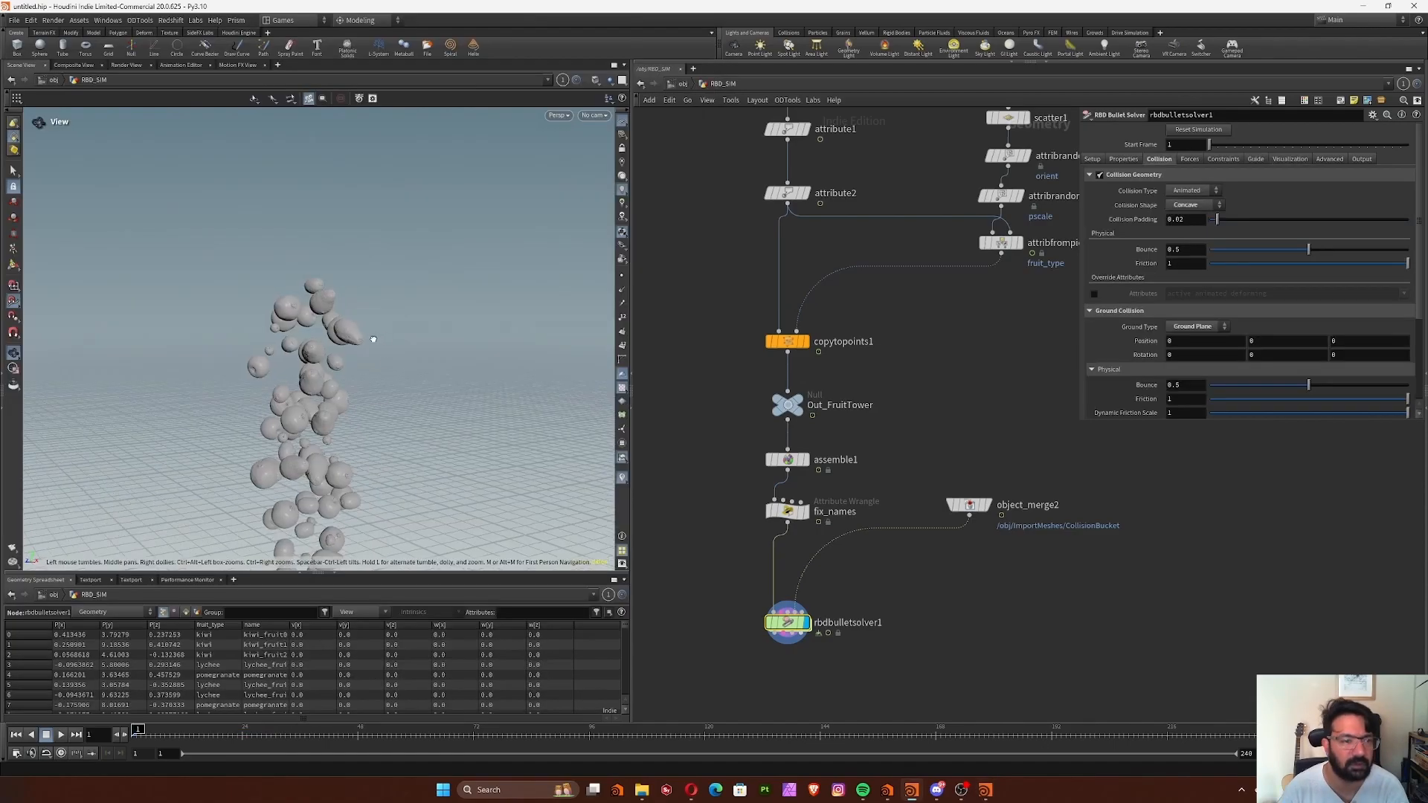
# Examine the spacing and overlaps between neighbouring fruit pieces in the tower from several angles and distances.
pyautogui.moveTo(369, 340); pyautogui.dragTo(542, 344)
pyautogui.moveTo(482, 371); pyautogui.dragTo(386, 385, button='middle')
pyautogui.moveTo(391, 409); pyautogui.dragTo(373, 415, button='right')
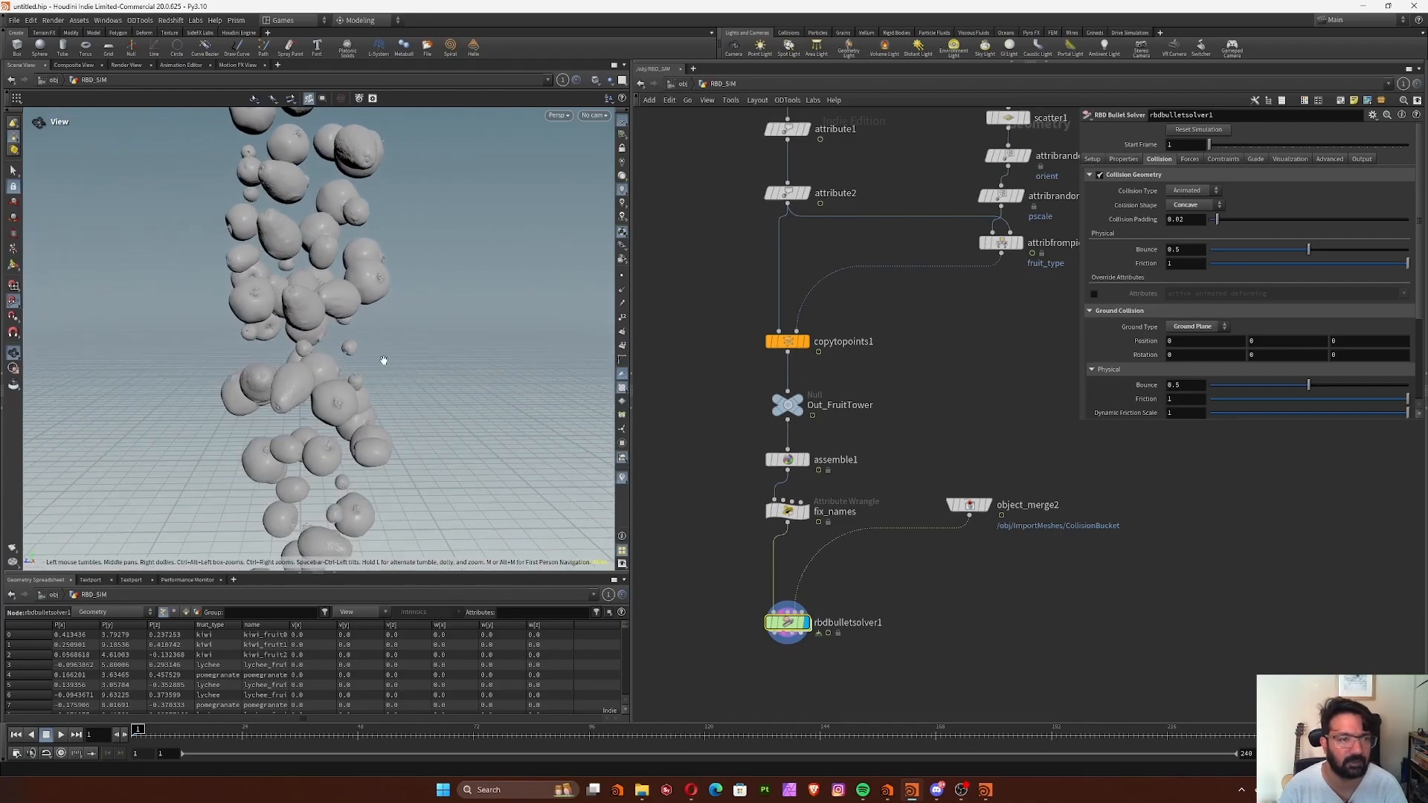
pyautogui.moveTo(413, 295); pyautogui.dragTo(363, 434, button='middle')
pyautogui.moveTo(364, 434); pyautogui.dragTo(311, 410, button='right')
pyautogui.moveTo(311, 409); pyautogui.dragTo(334, 379)
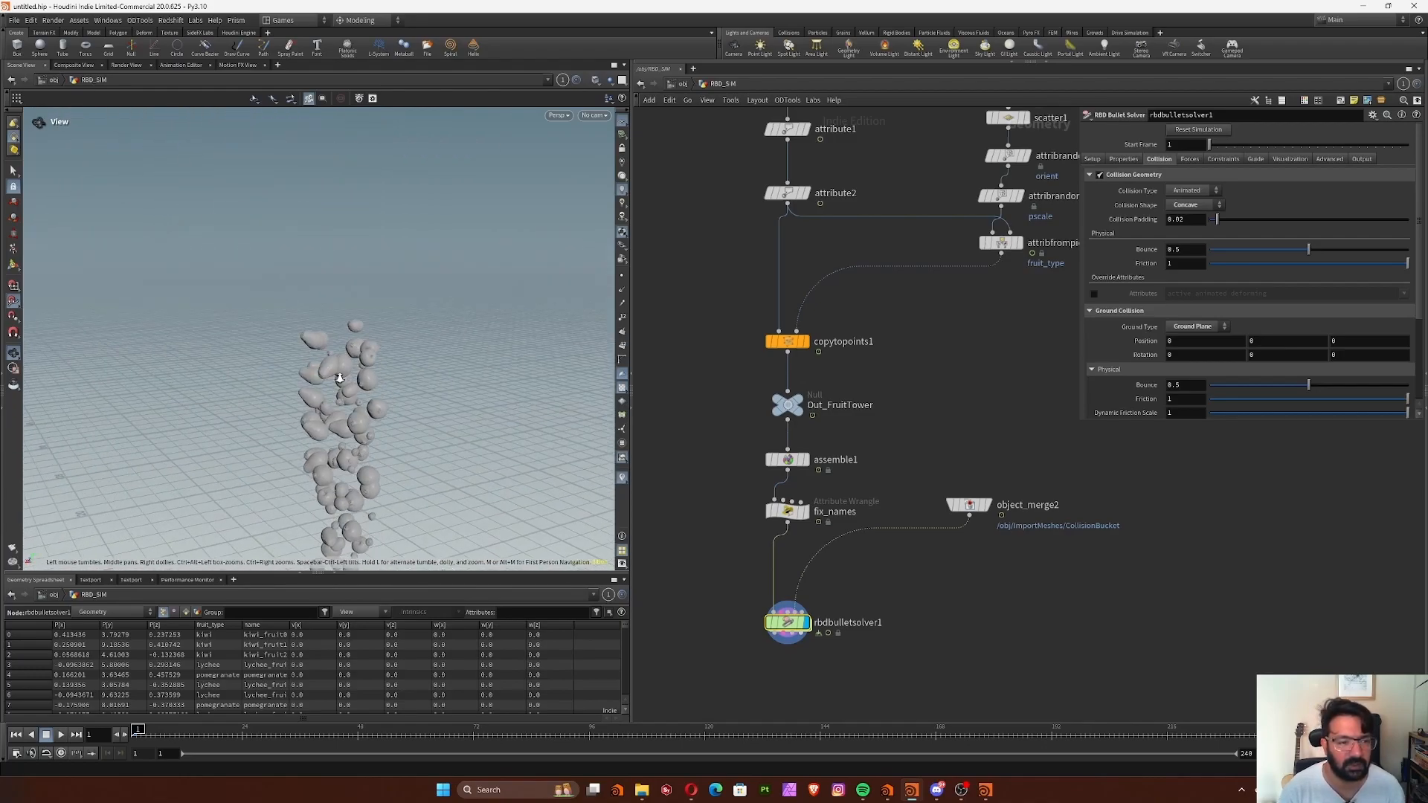
pyautogui.moveTo(333, 379); pyautogui.dragTo(409, 329, button='right')
pyautogui.moveTo(408, 330); pyautogui.dragTo(360, 334)
pyautogui.moveTo(360, 334); pyautogui.dragTo(344, 524, button='right')
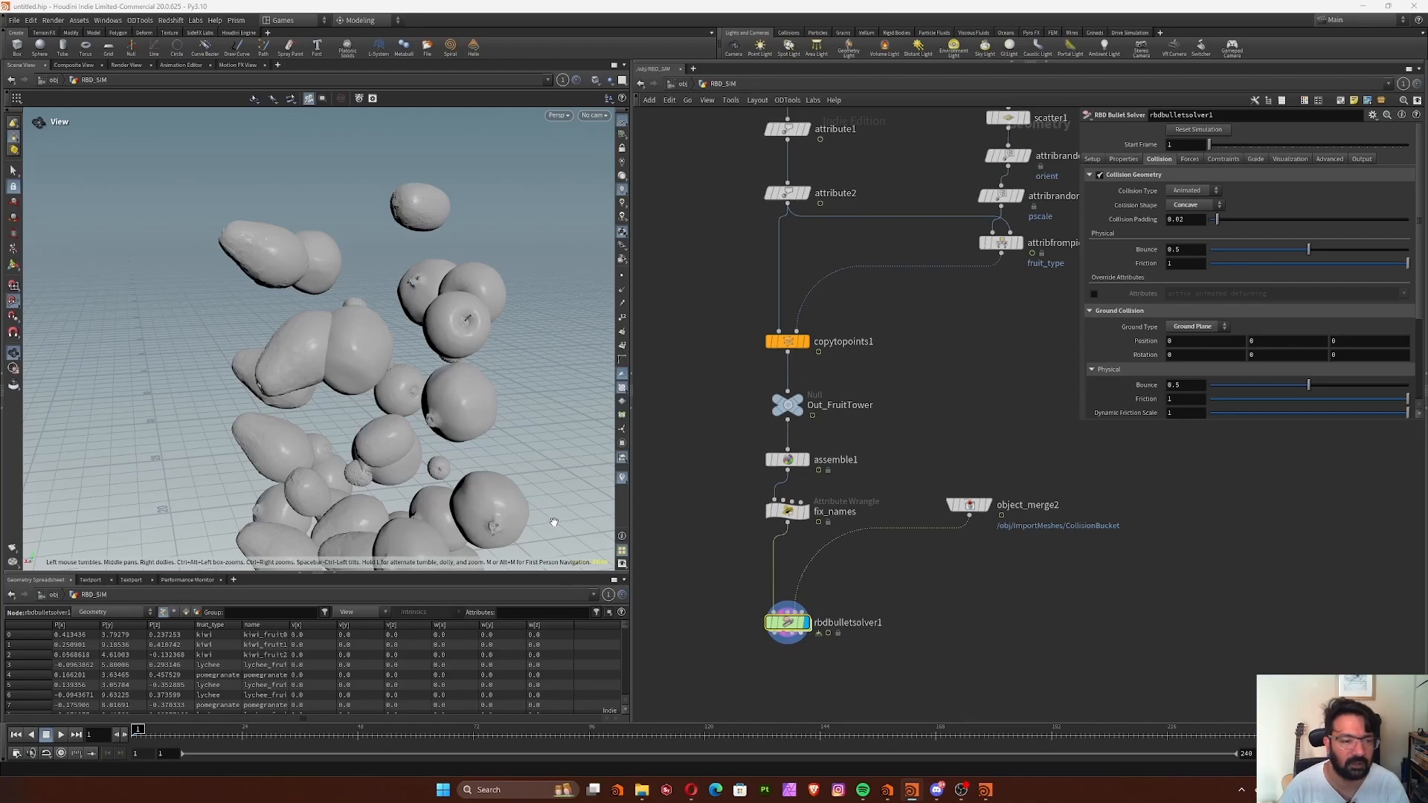
# Move the RBD Bullet Solver and the collision bucket's object merge node down to leave space below fix_names.
pyautogui.moveTo(996, 596); pyautogui.dragTo(1008, 552, button='middle')
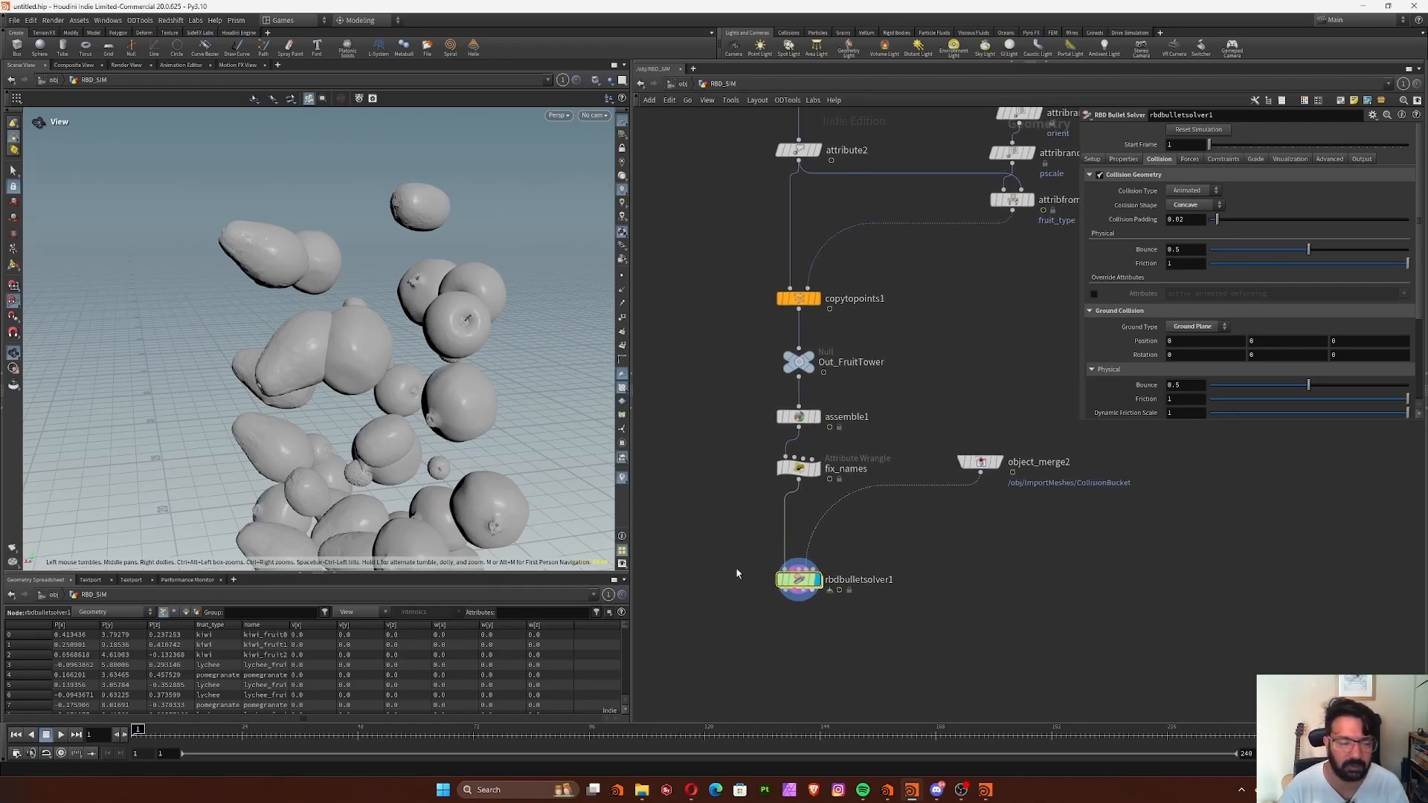
pyautogui.moveTo(793, 585); pyautogui.dragTo(803, 690)
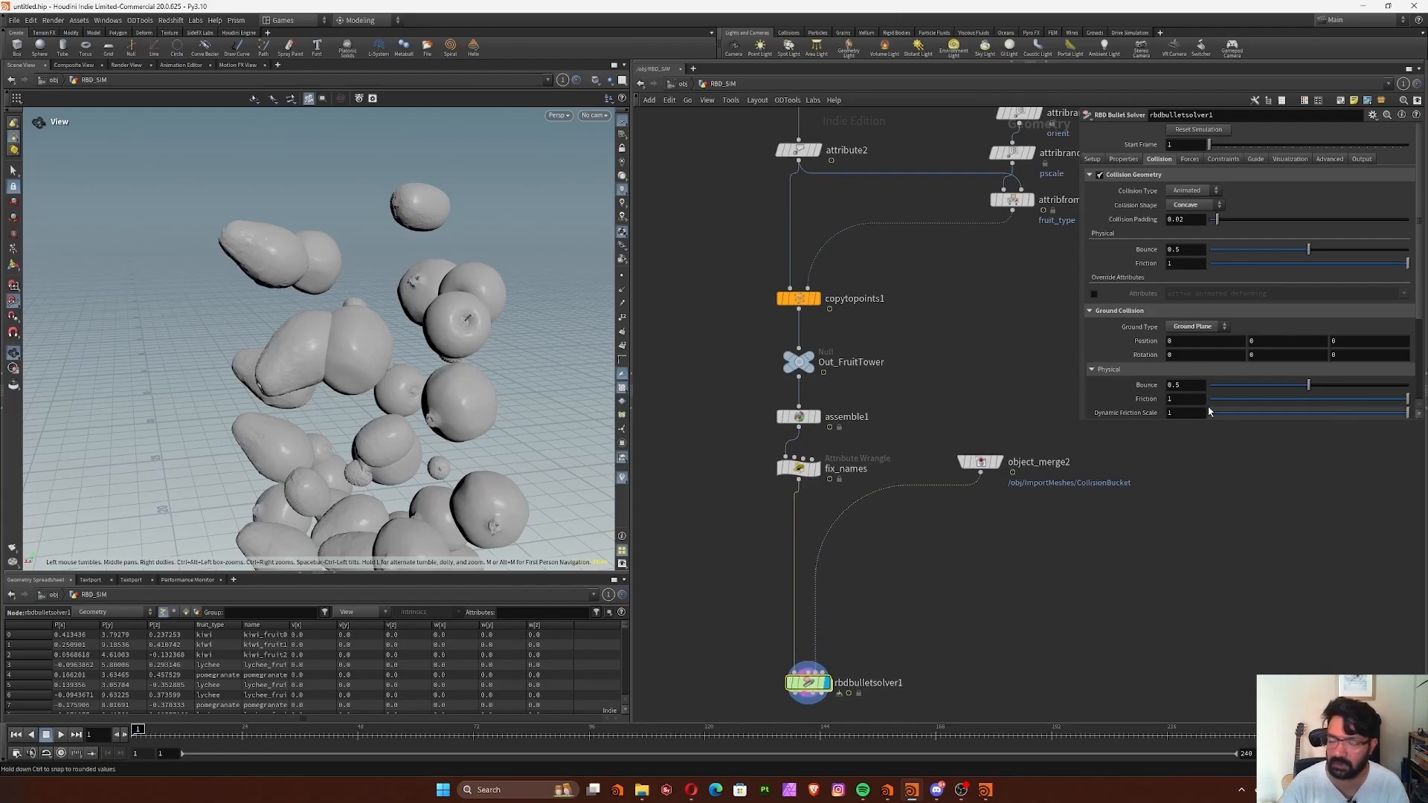
pyautogui.moveTo(982, 463); pyautogui.dragTo(1007, 575)
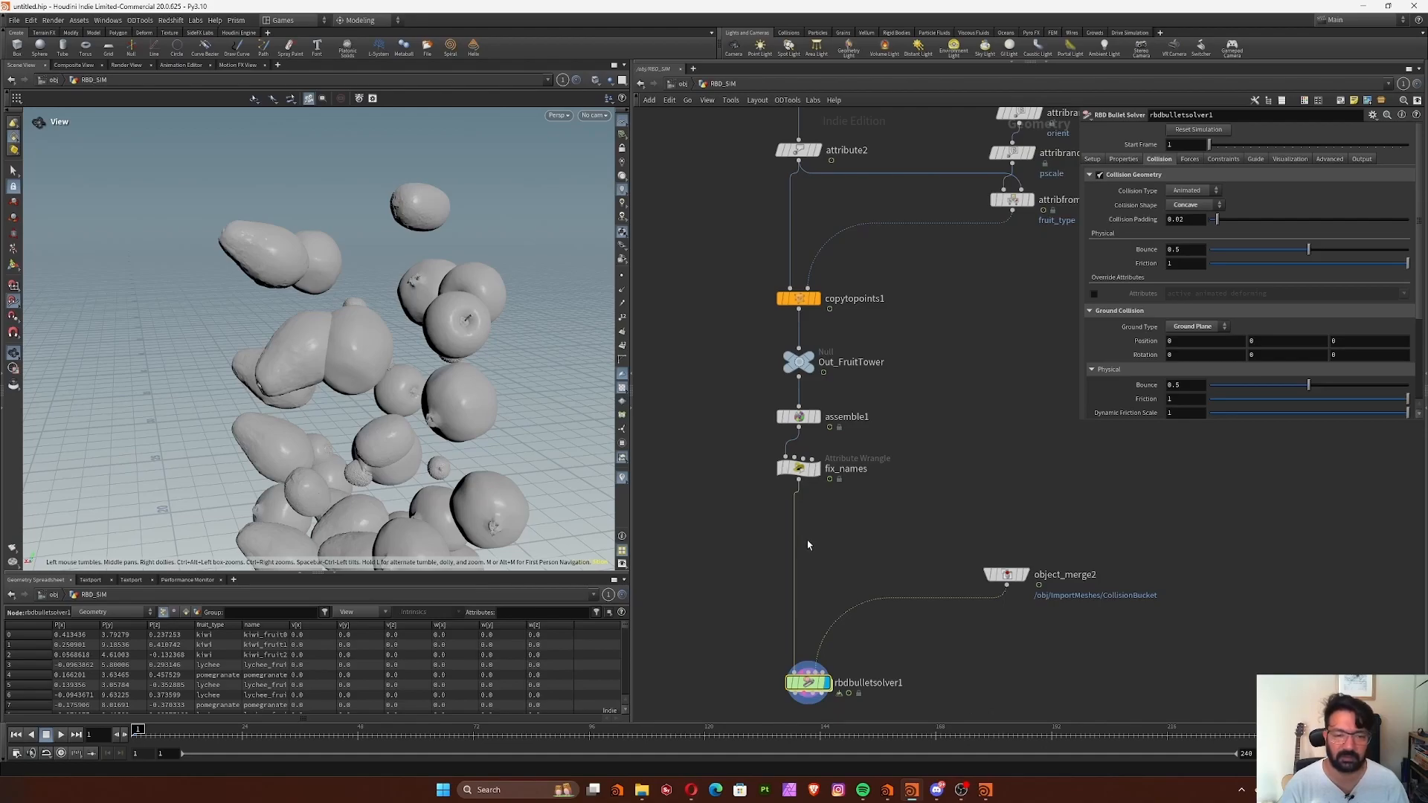
# Add an Attribute Wrangle to the network in the free space below fix_names.
pyautogui.press('Tab')
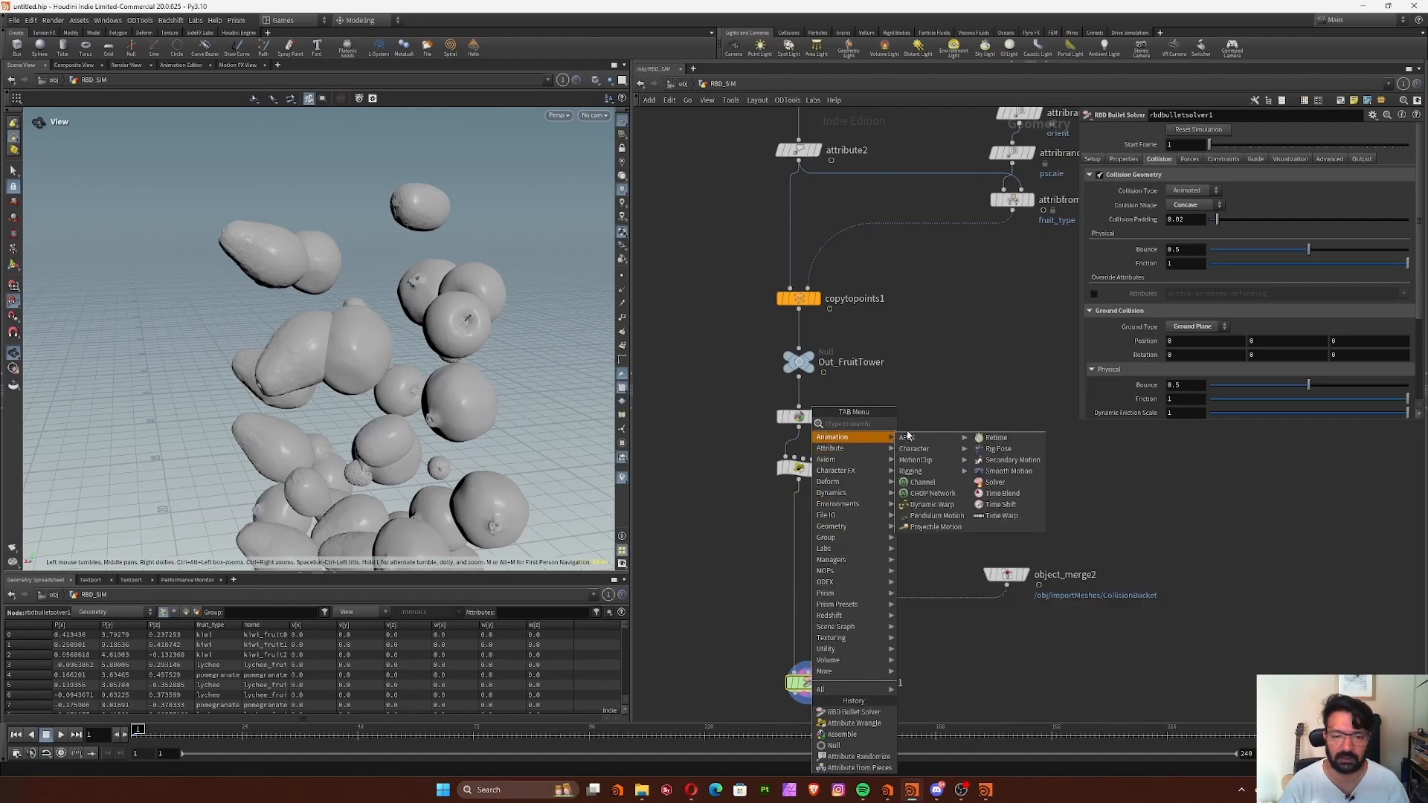
pyautogui.click(943, 435)
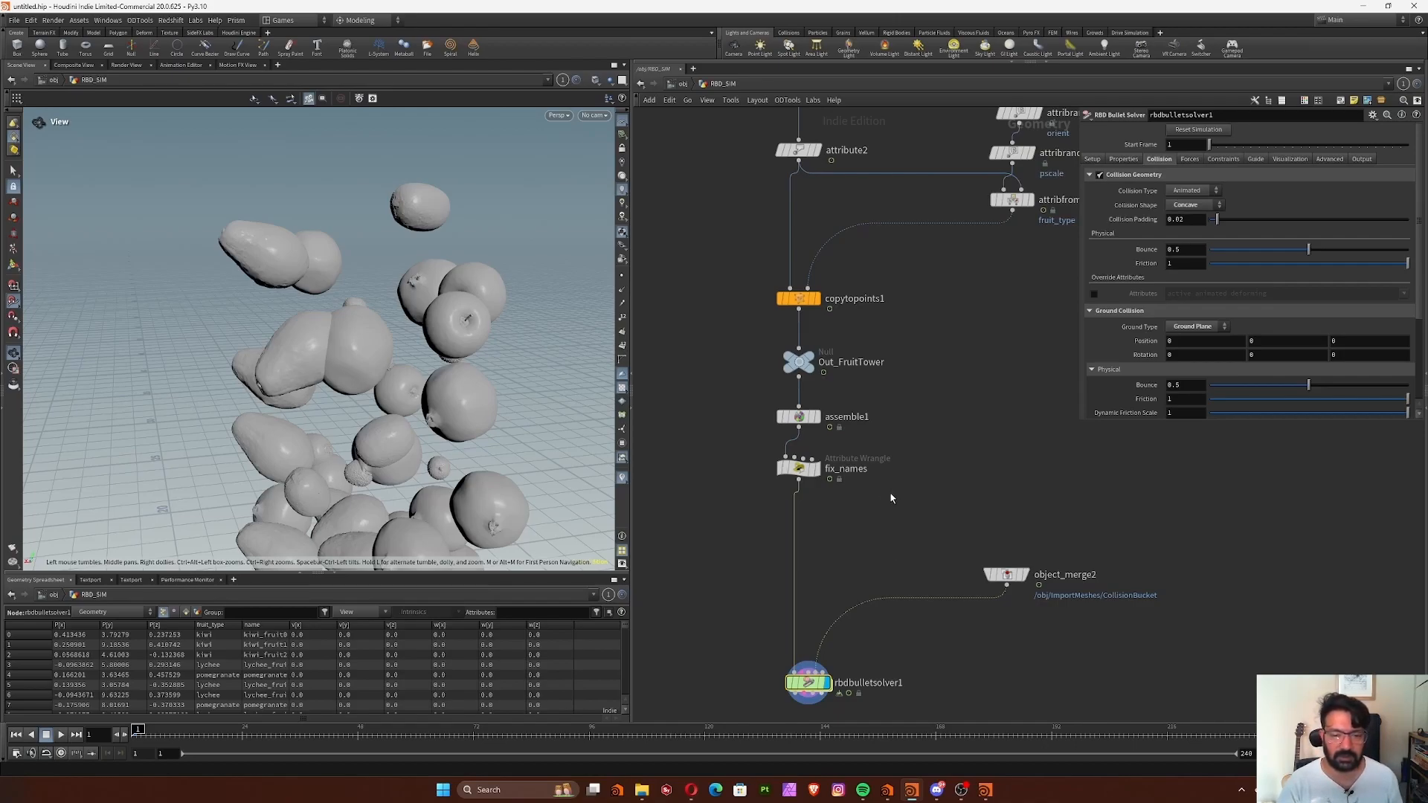
pyautogui.moveTo(889, 499); pyautogui.dragTo(907, 478, button='middle')
pyautogui.scroll(3, 893, 480)
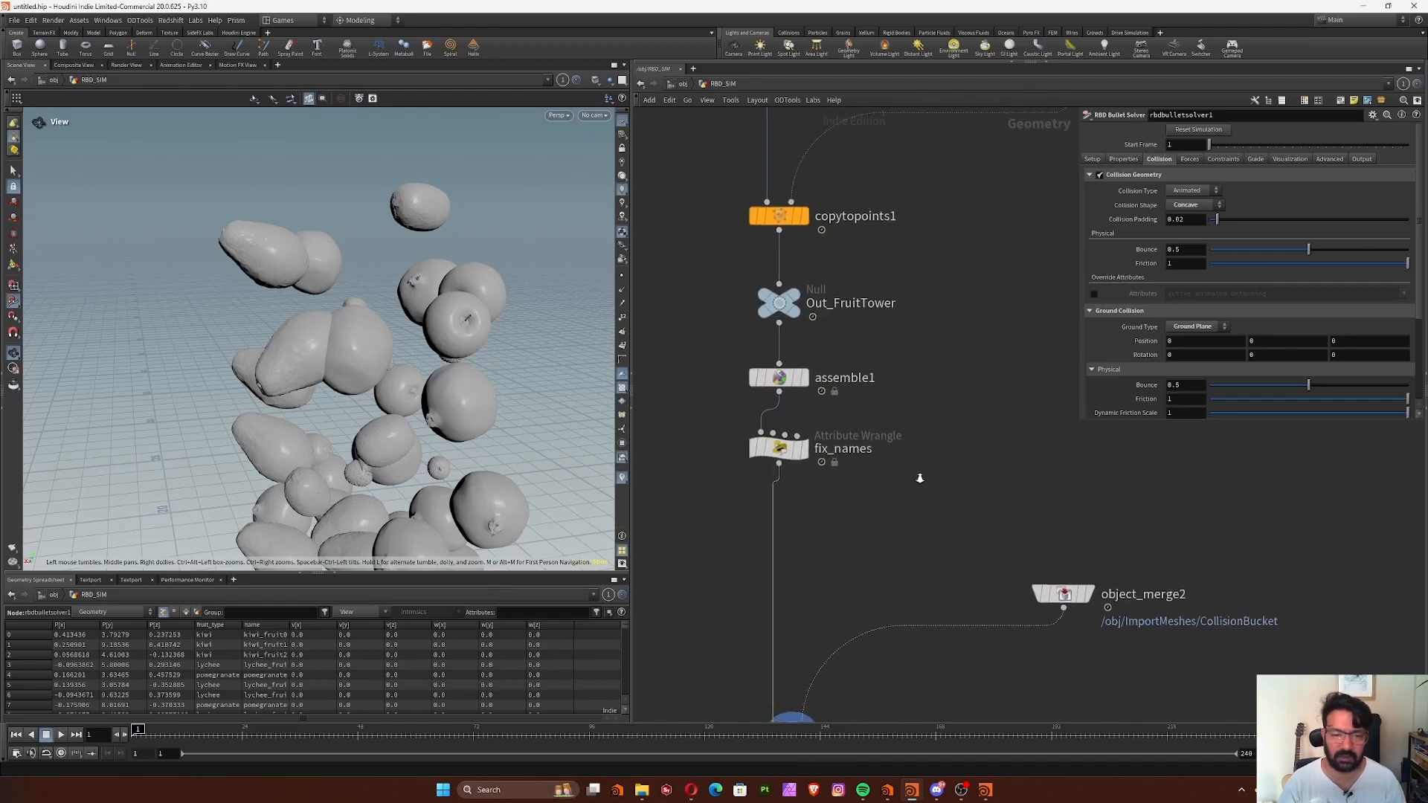
pyautogui.press('Tab')
pyautogui.write('wr')
pyautogui.press('Return')
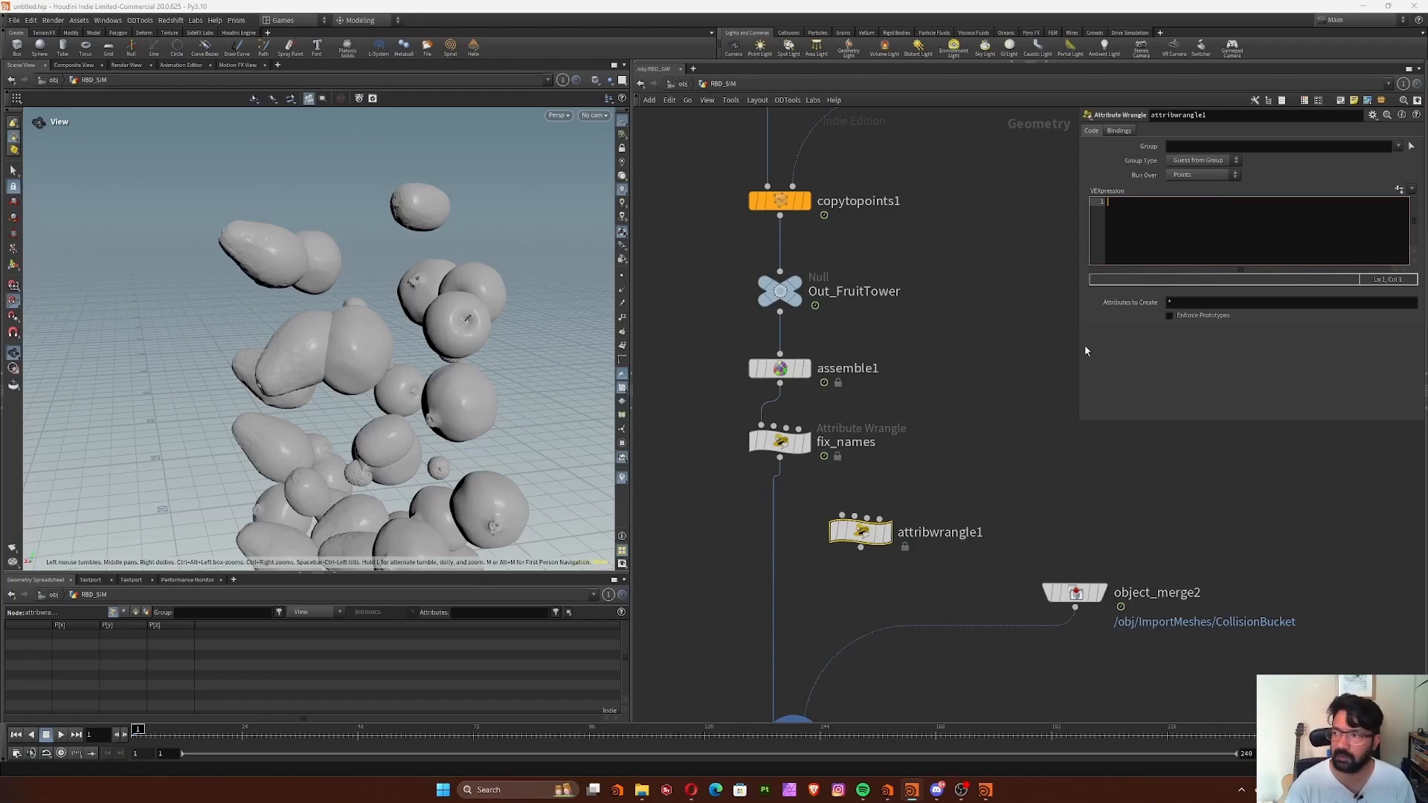
# Write the VEX line i@found_overlap =1; in the new wrangle.
pyautogui.write('i')
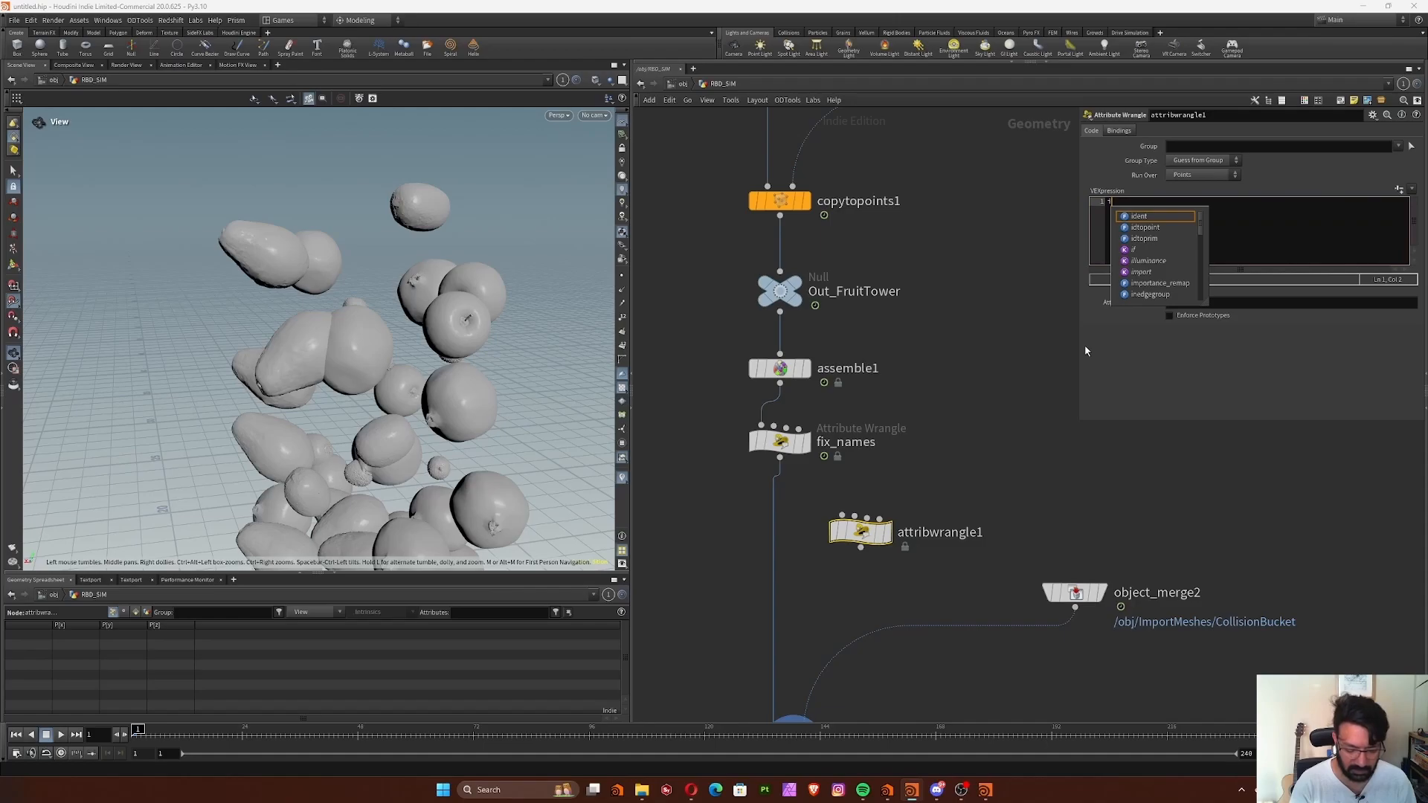
pyautogui.write('@')
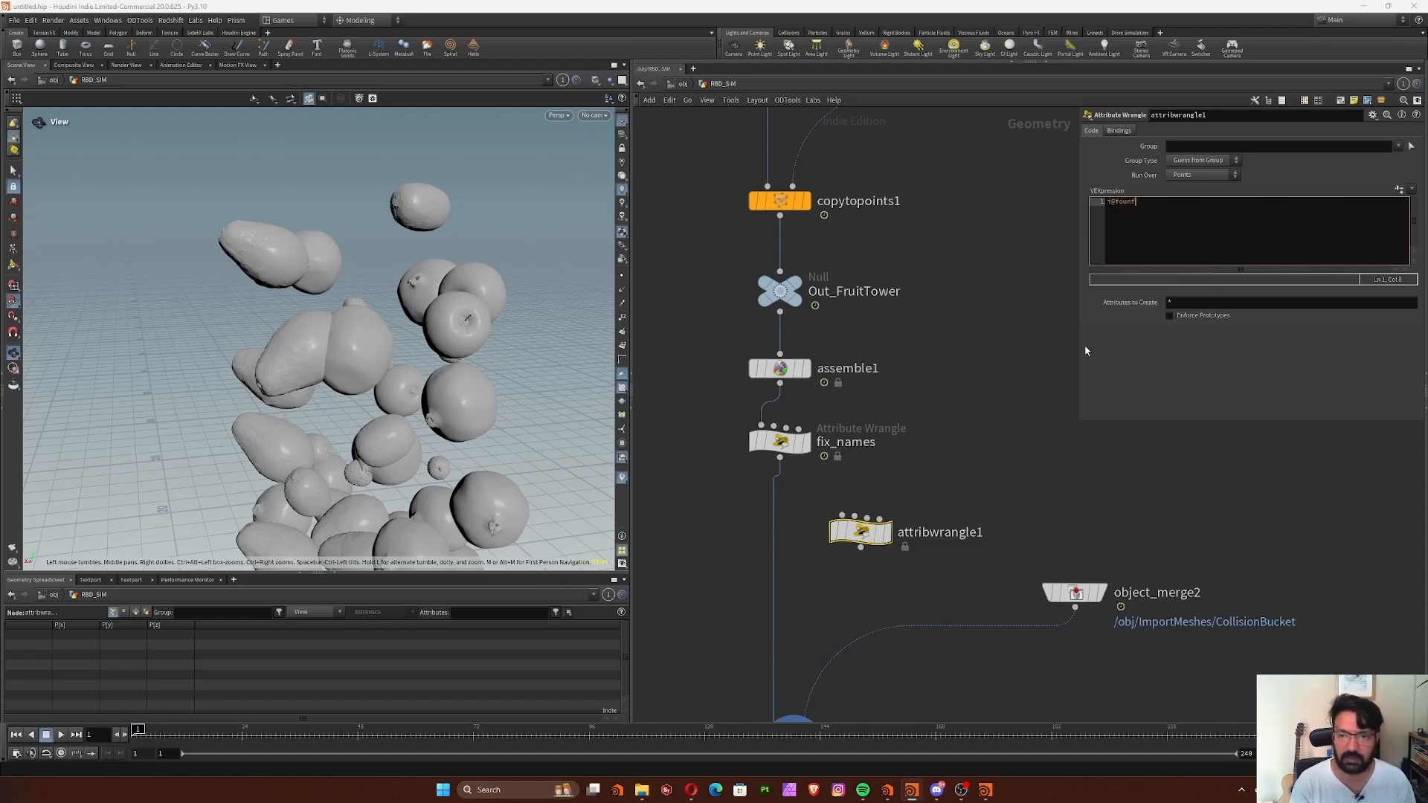
pyautogui.write('found_overlap =1')
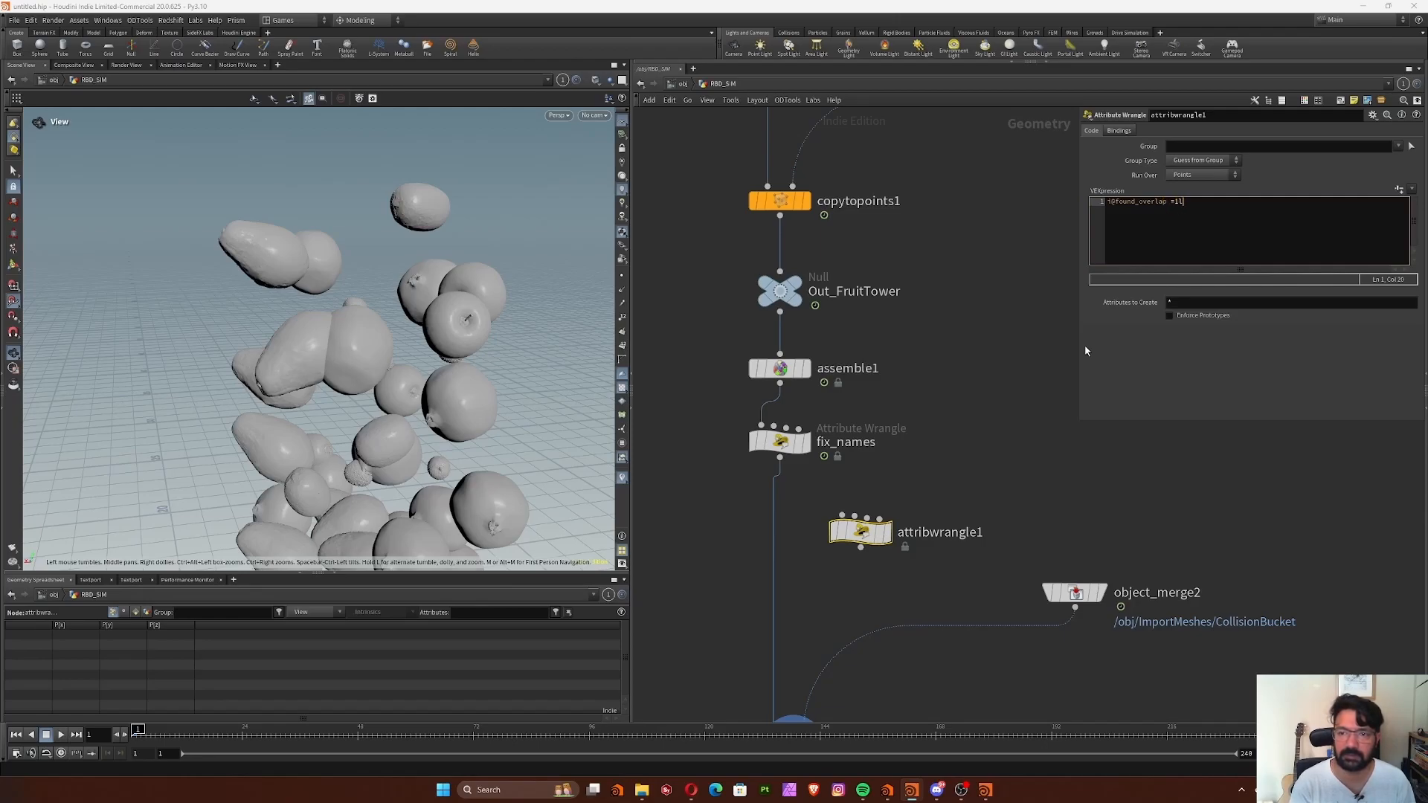
pyautogui.write(';')
pyautogui.press('Return')
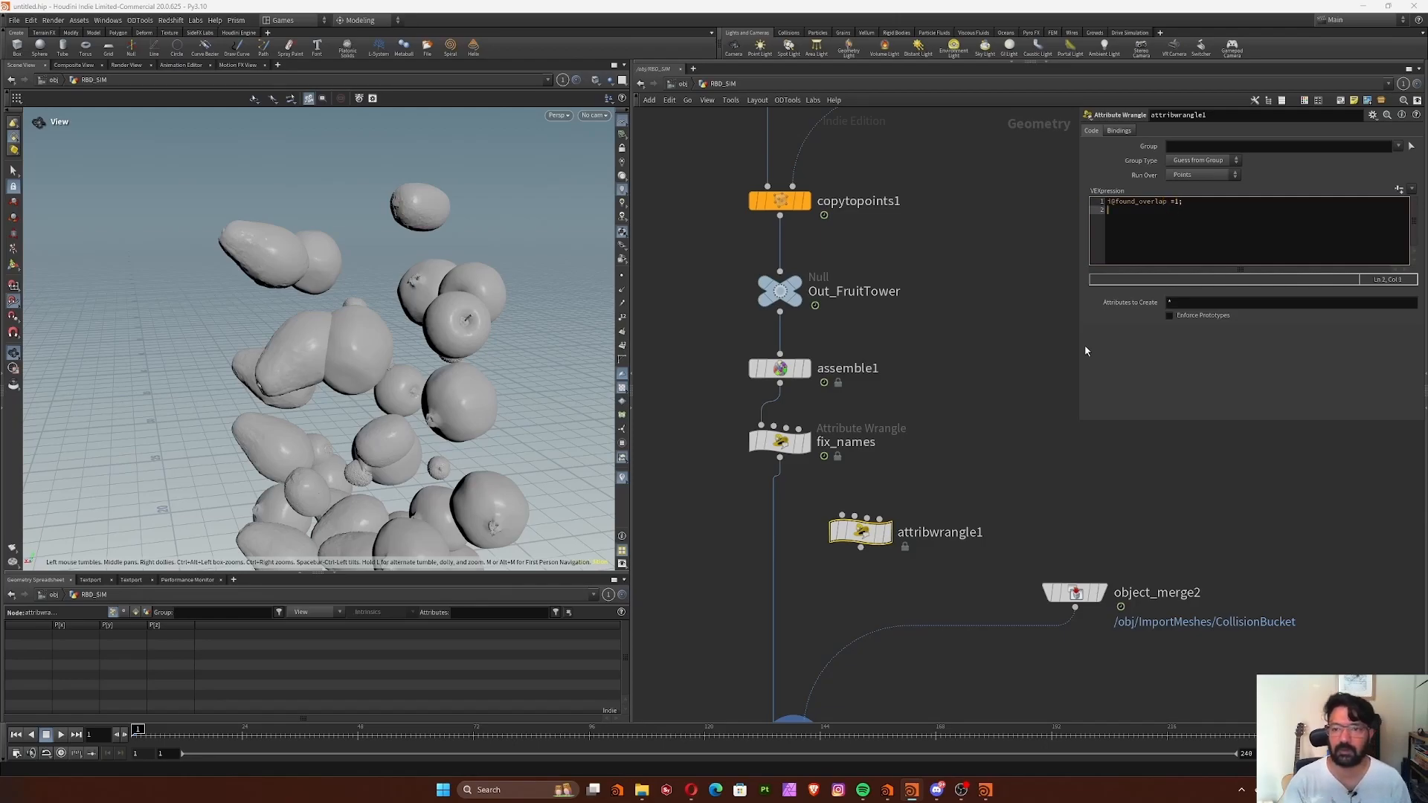
pyautogui.click(952, 434)
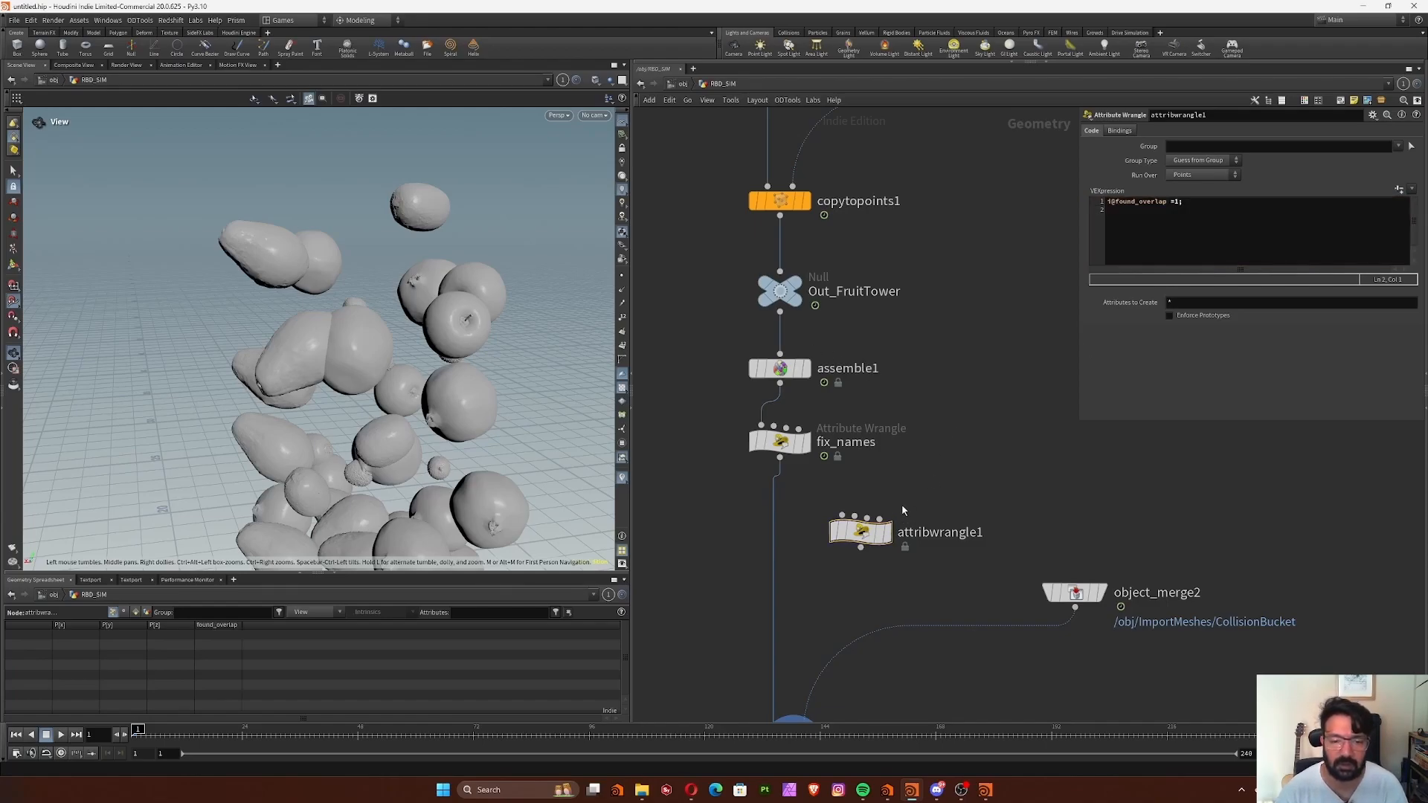
# Insert the found_overlap wrangle into the connection between fix_names and the RBD Bullet Solver.
pyautogui.moveTo(866, 539); pyautogui.dragTo(784, 548)
pyautogui.moveTo(922, 502); pyautogui.dragTo(925, 412, button='middle')
pyautogui.moveTo(923, 410)
pyautogui.mouseDown(button='right')
pyautogui.moveTo(899, 427)
pyautogui.moveTo(912, 414)
pyautogui.mouseUp(button='right')
pyautogui.moveTo(912, 414); pyautogui.dragTo(907, 352, button='middle')
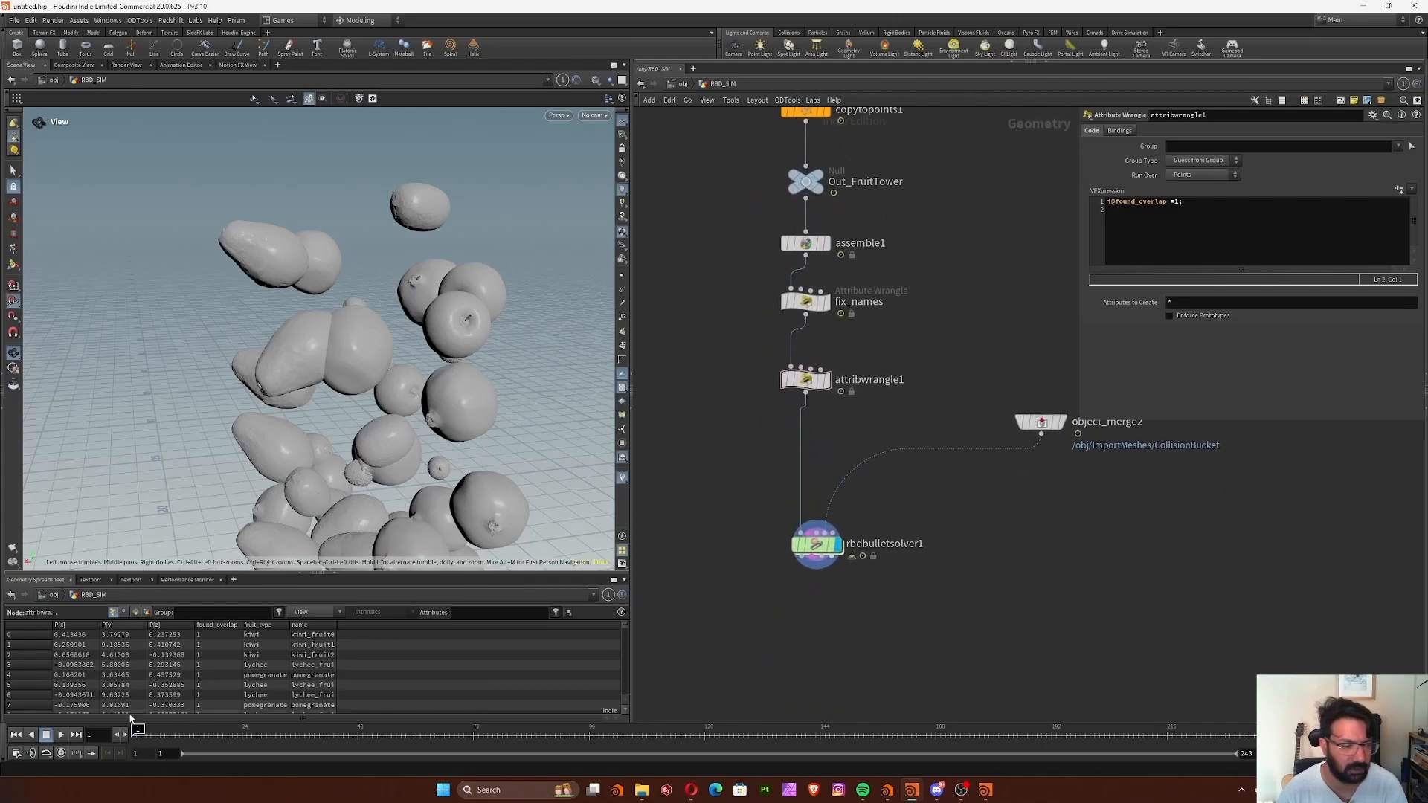
# Play and scrub the first simulation frames, examining from several angles how neighbouring fruit pieces in the tower behave at the start.
pyautogui.click(62, 735)
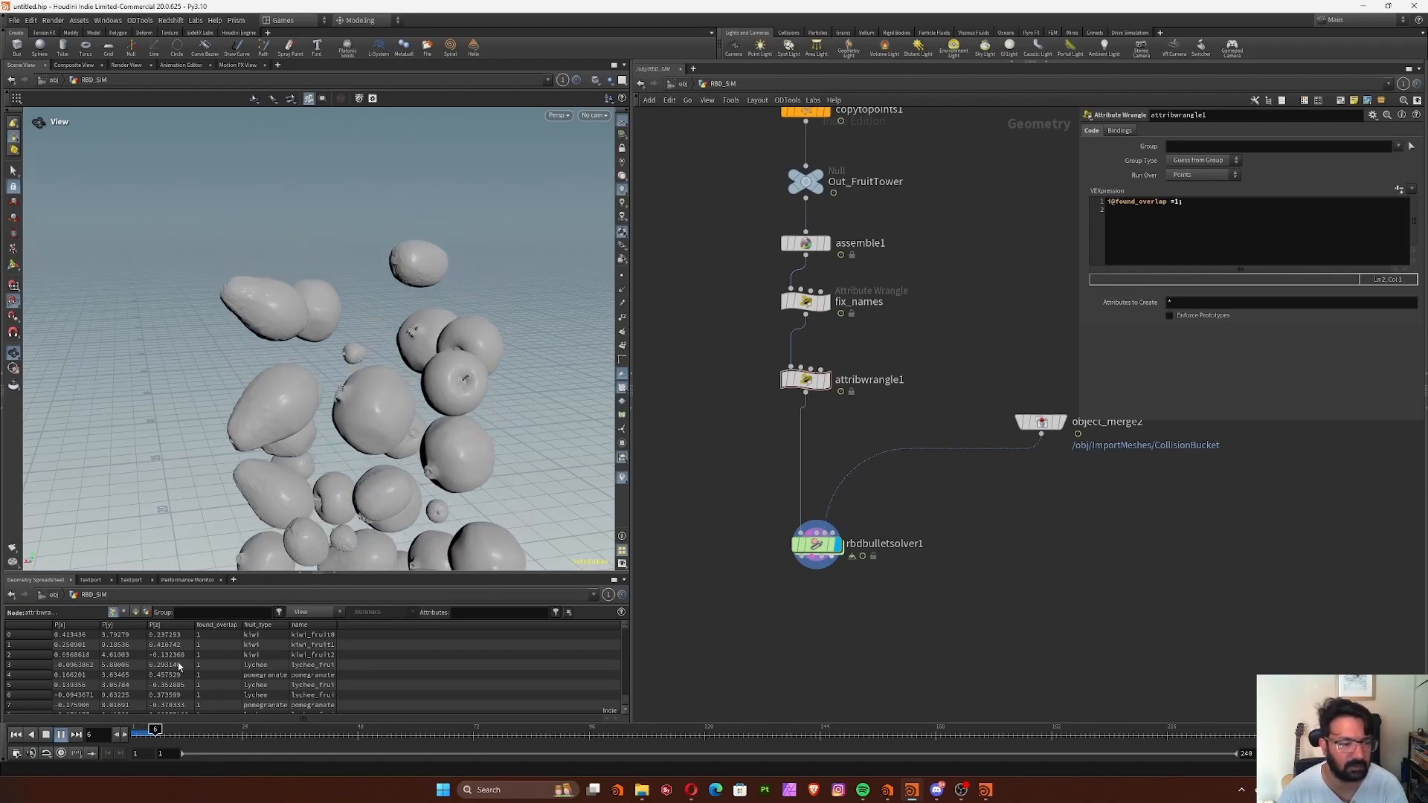
pyautogui.click(147, 729)
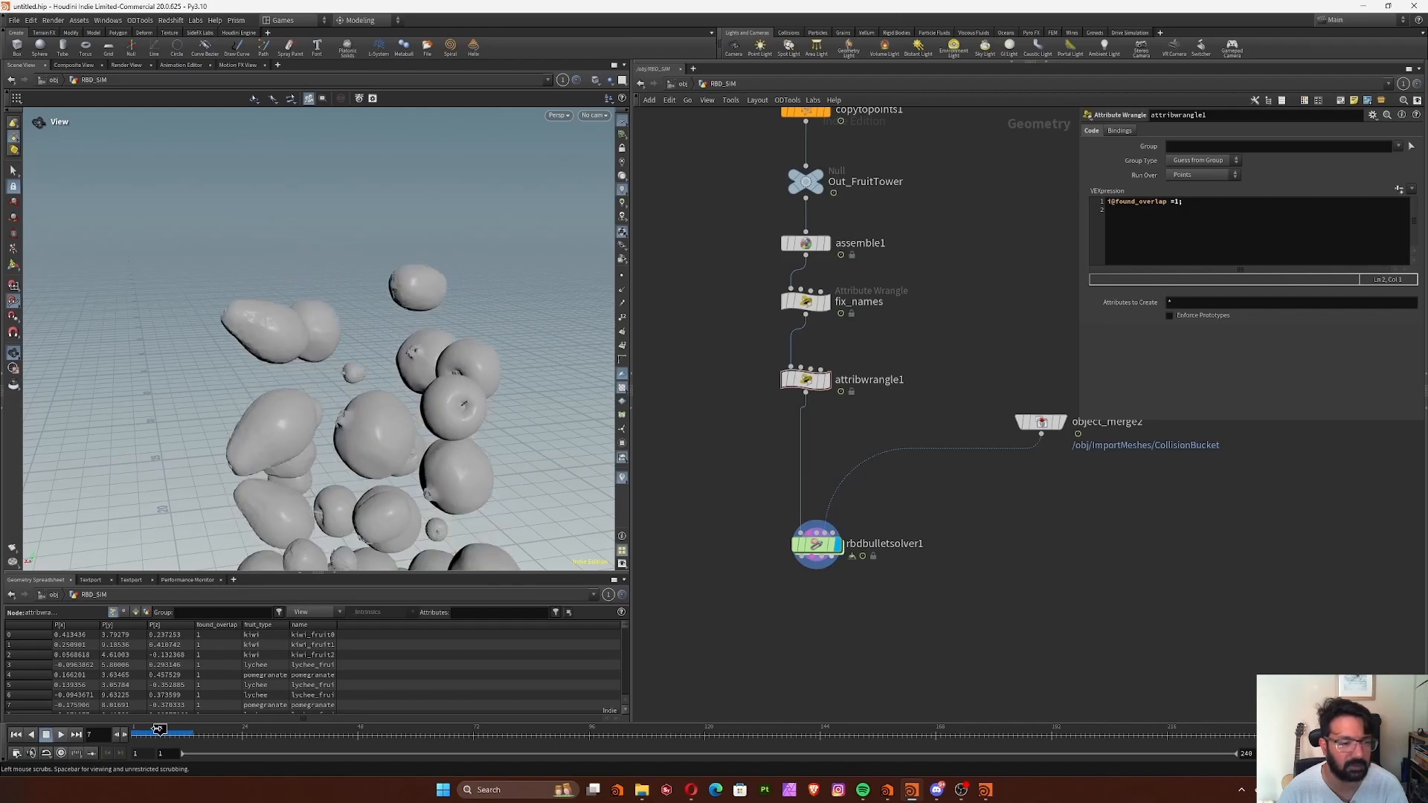
pyautogui.moveTo(147, 729)
pyautogui.mouseDown()
pyautogui.moveTo(124, 726)
pyautogui.moveTo(137, 726)
pyautogui.mouseUp()
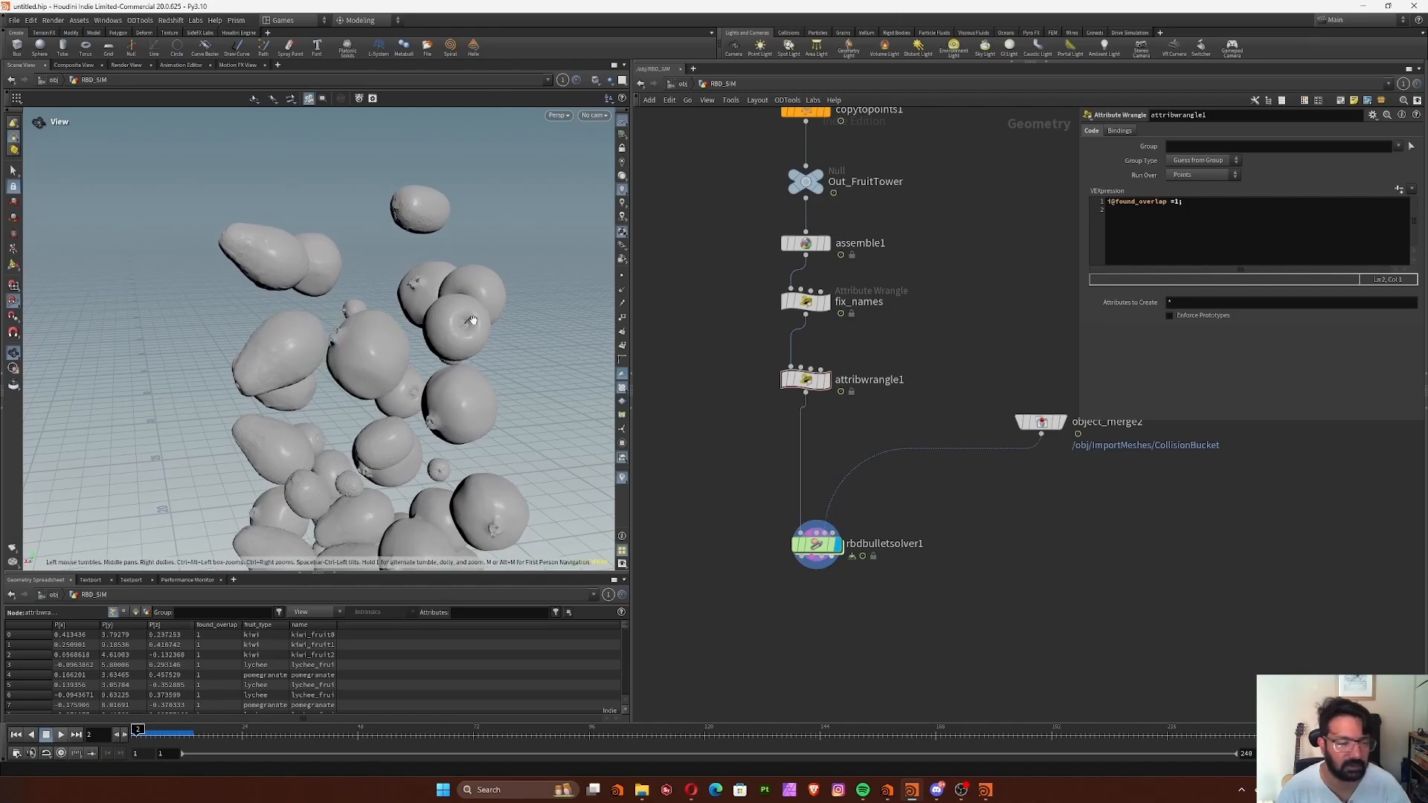
pyautogui.moveTo(455, 466); pyautogui.dragTo(469, 402)
pyautogui.click(126, 735)
pyautogui.moveTo(129, 737); pyautogui.dragTo(137, 756)
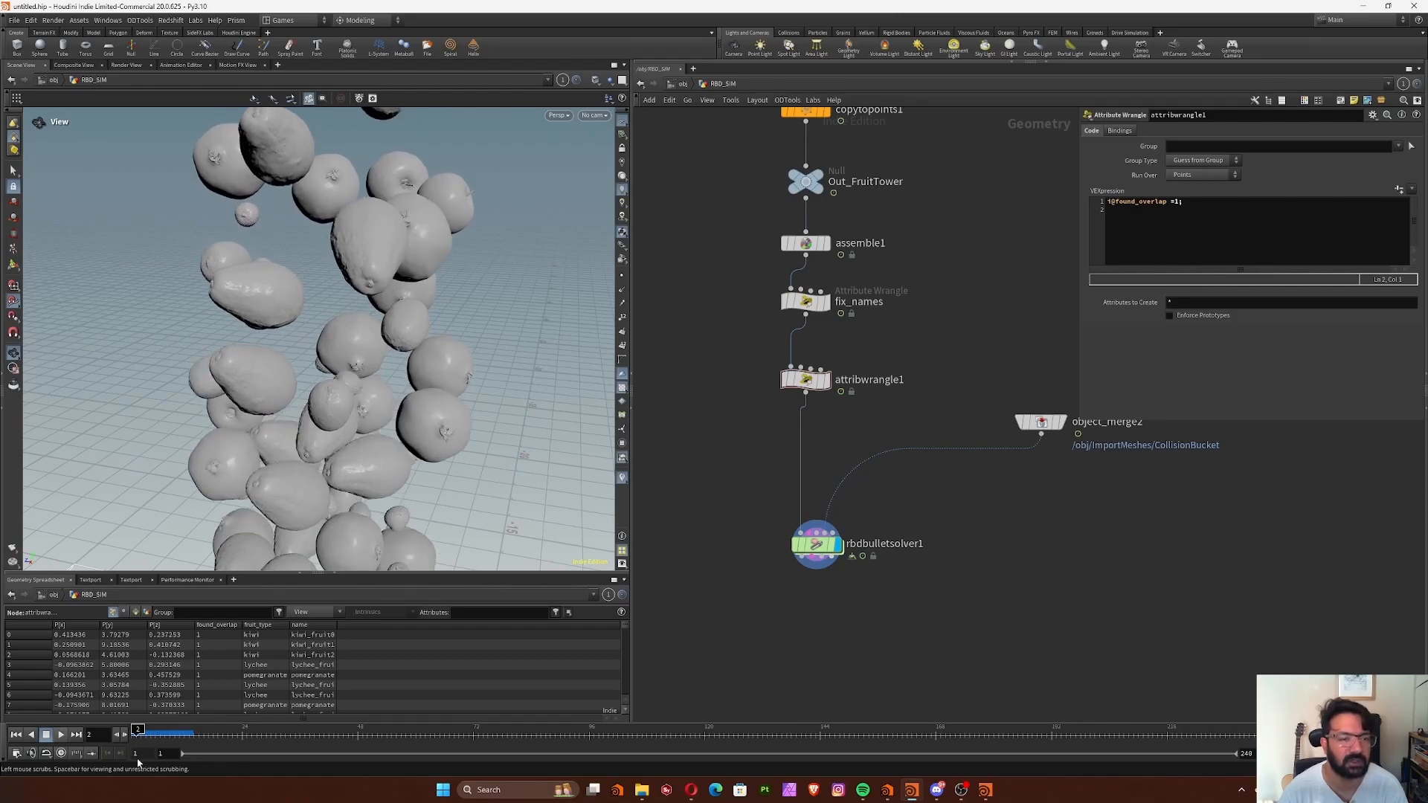
pyautogui.moveTo(487, 339); pyautogui.dragTo(384, 334)
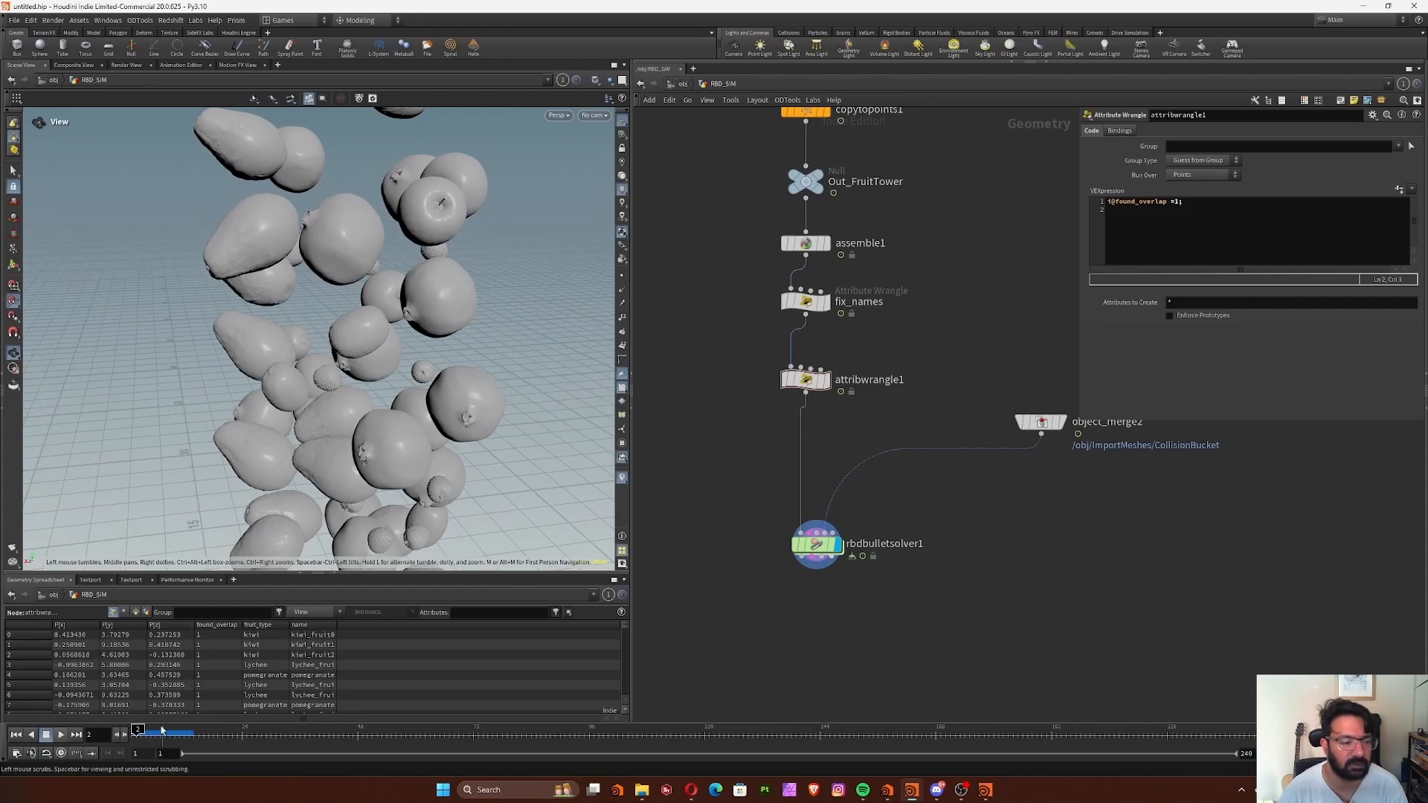
pyautogui.moveTo(142, 732); pyautogui.dragTo(136, 730)
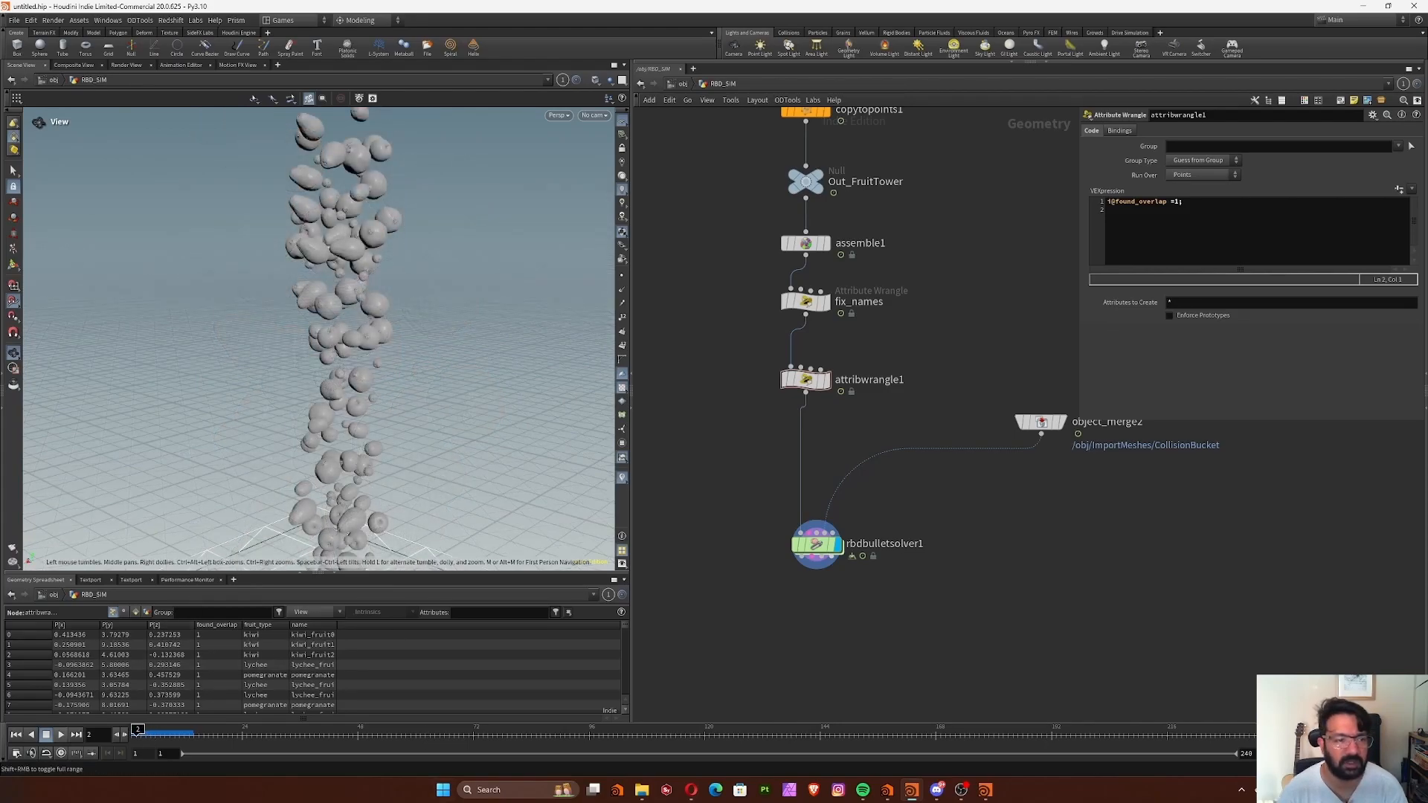
pyautogui.moveTo(413, 367); pyautogui.dragTo(440, 431)
pyautogui.moveTo(441, 431); pyautogui.dragTo(431, 409, button='right')
pyautogui.moveTo(433, 413); pyautogui.dragTo(421, 335, button='middle')
pyautogui.moveTo(420, 335); pyautogui.dragTo(439, 362, button='right')
pyautogui.moveTo(439, 362); pyautogui.dragTo(436, 312)
pyautogui.moveTo(435, 313); pyautogui.dragTo(464, 429, button='middle')
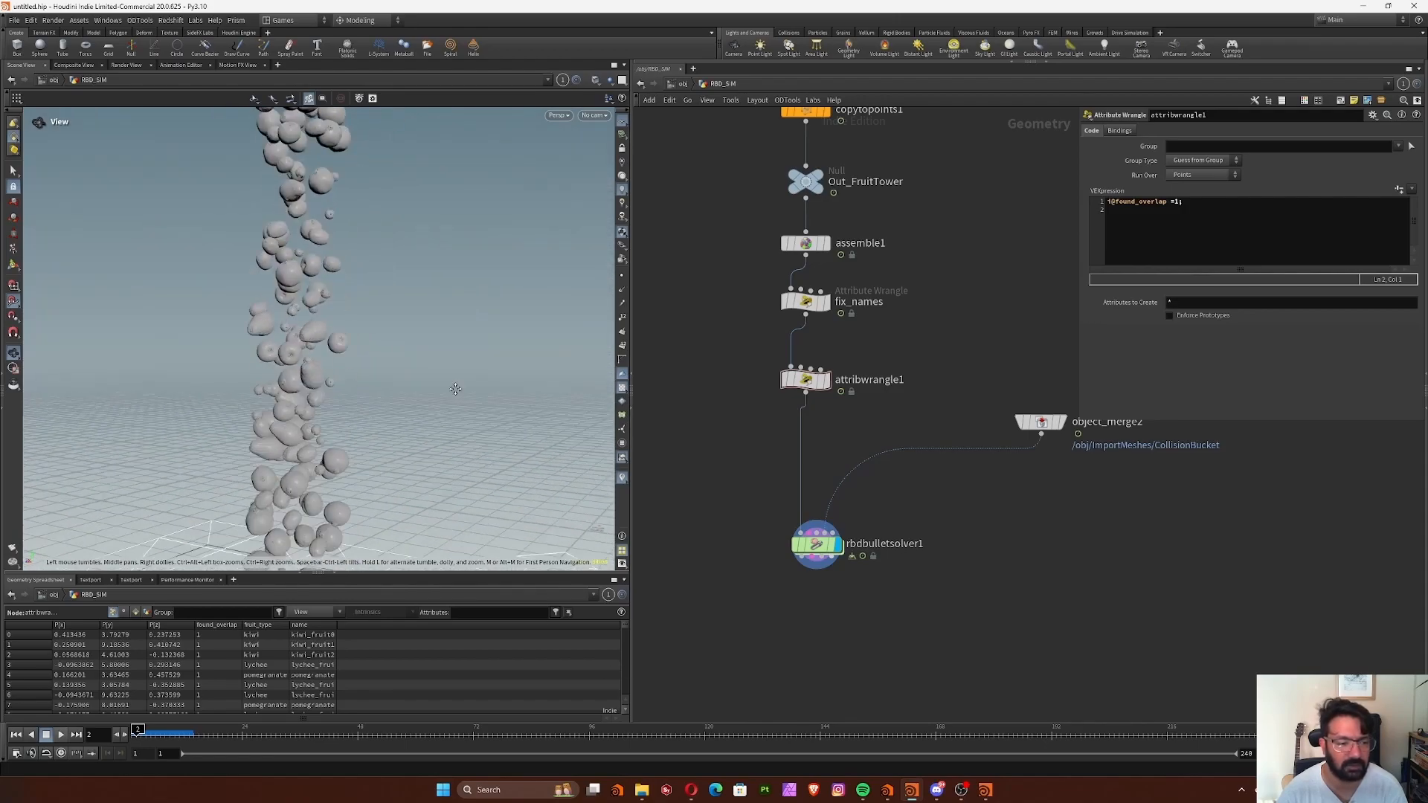
# Select the RBD Bullet Solver and scrub to about frame 31, watching the fruit drop into the bucket up close.
pyautogui.click(818, 546)
pyautogui.moveTo(408, 327); pyautogui.dragTo(361, 443)
pyautogui.scroll(5, 398, 424)
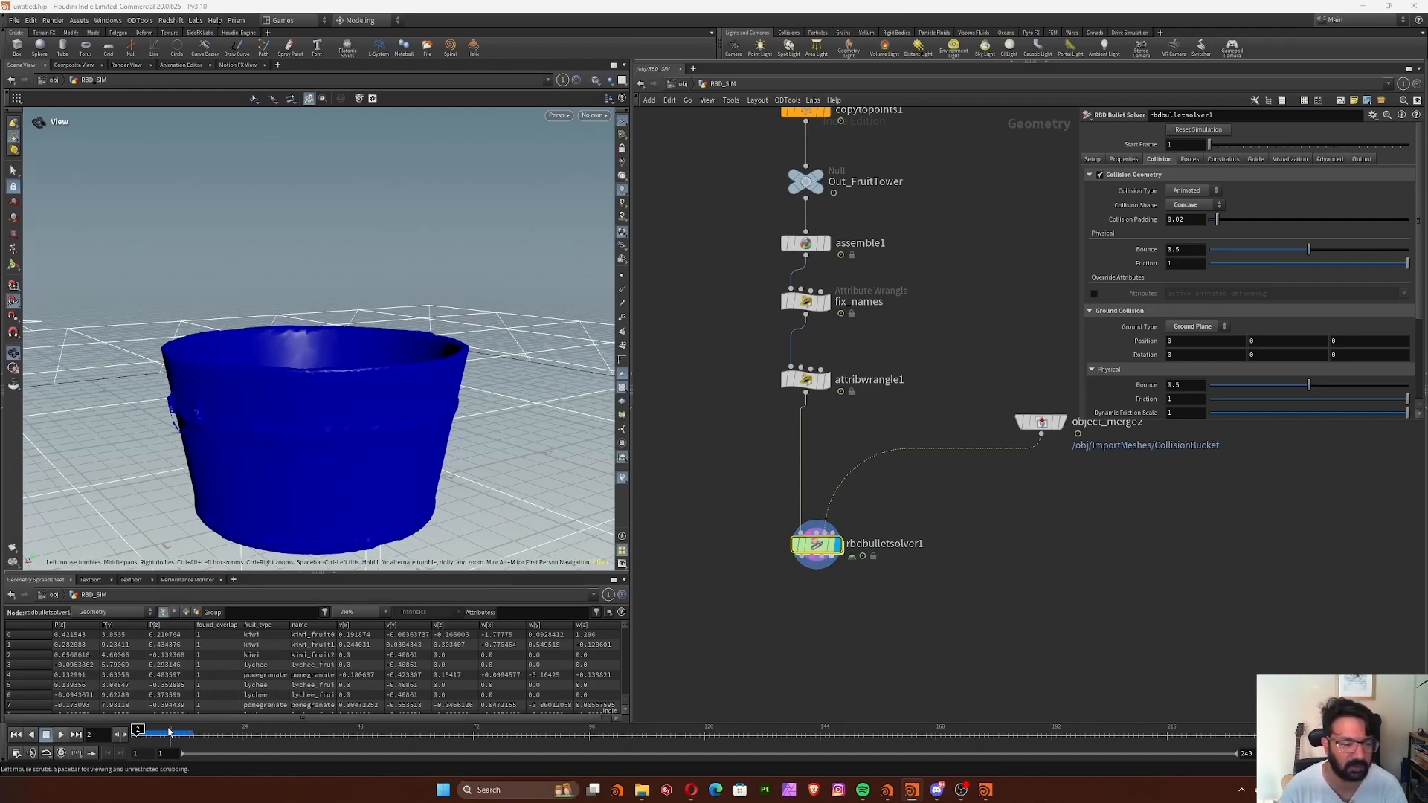
pyautogui.moveTo(163, 734); pyautogui.dragTo(276, 766)
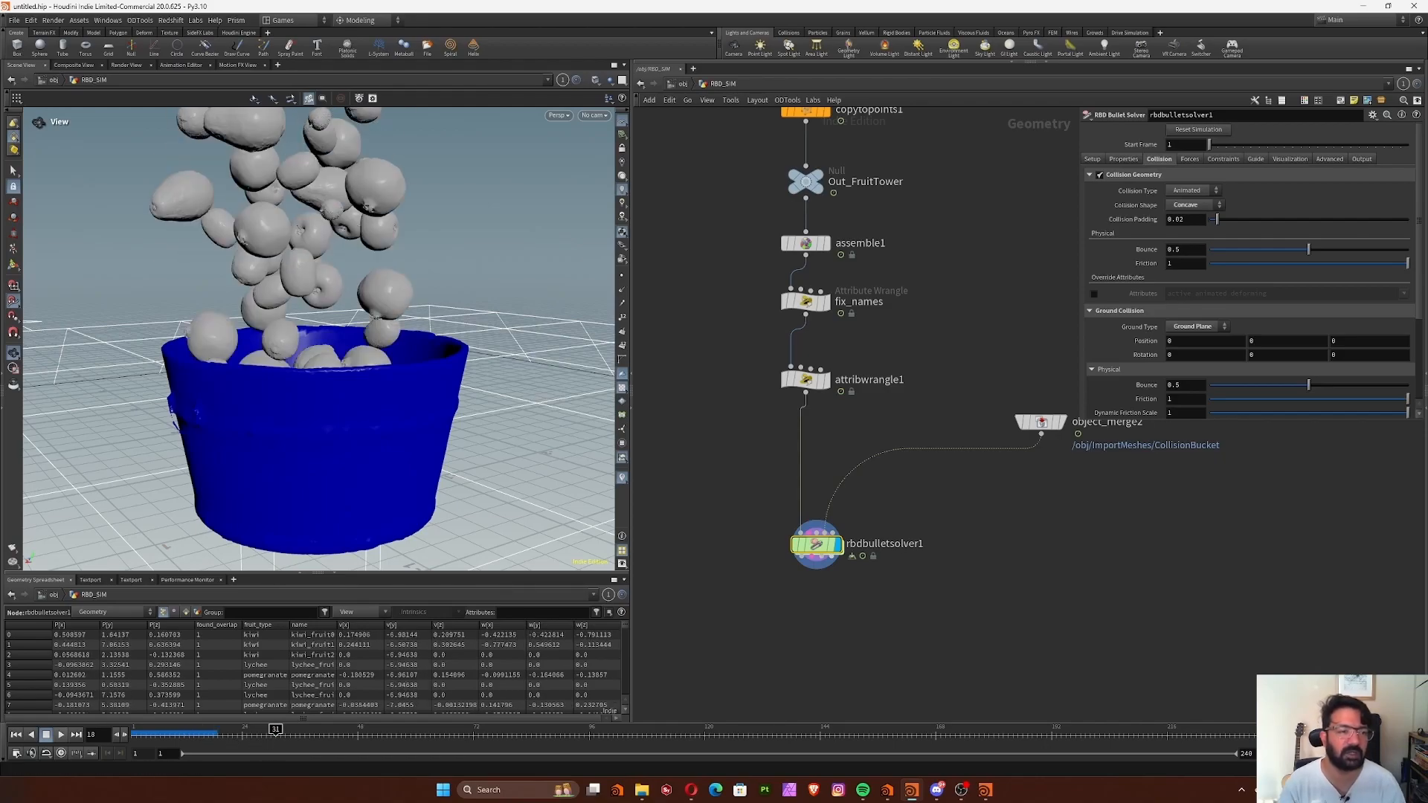
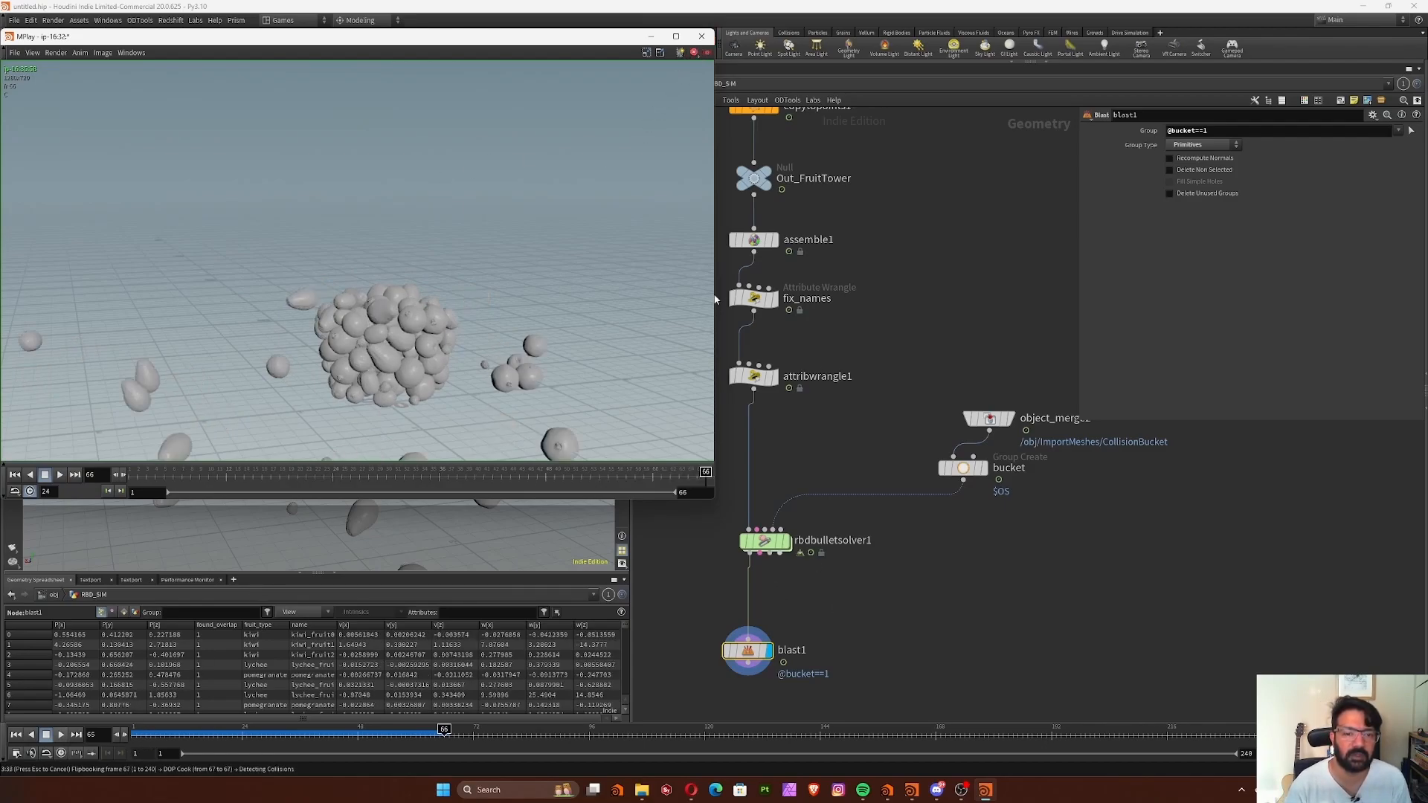
# Close the flipbook window and return the timeline to the first frame.
pyautogui.click(701, 35)
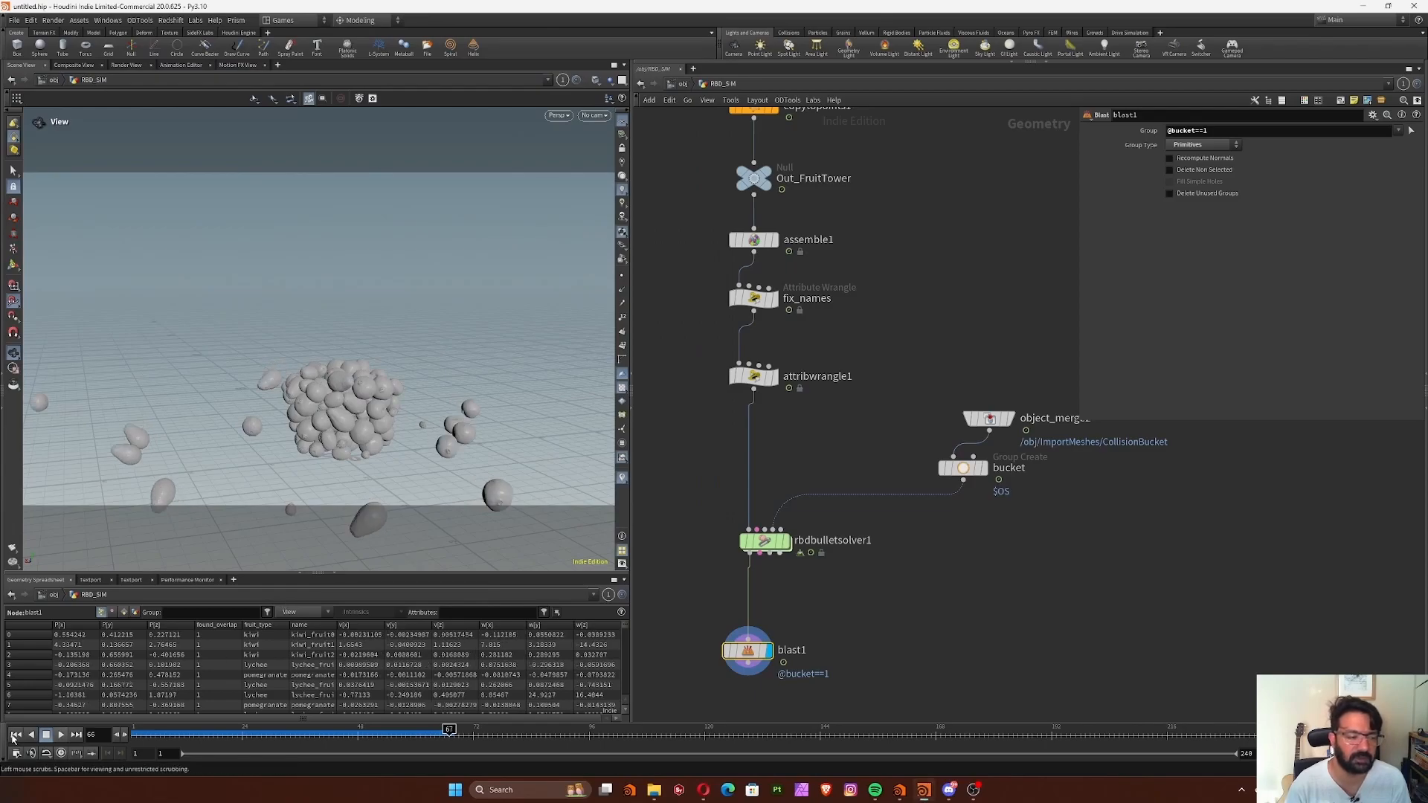
pyautogui.click(16, 736)
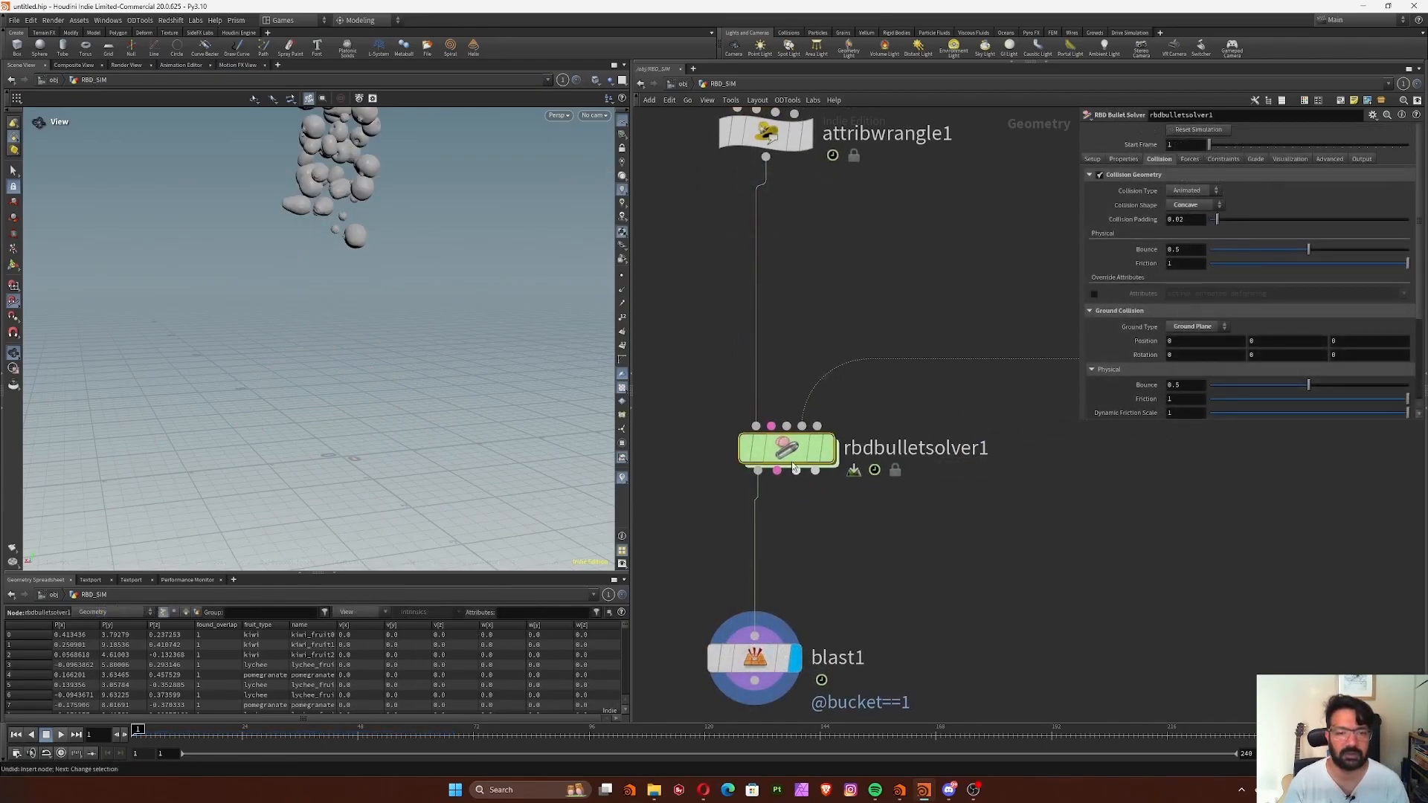
# Inside the RBD Bullet Solver's forces network, add a SOP Solver and wire it into POSTSOLVE.
pyautogui.doubleClick(790, 457)
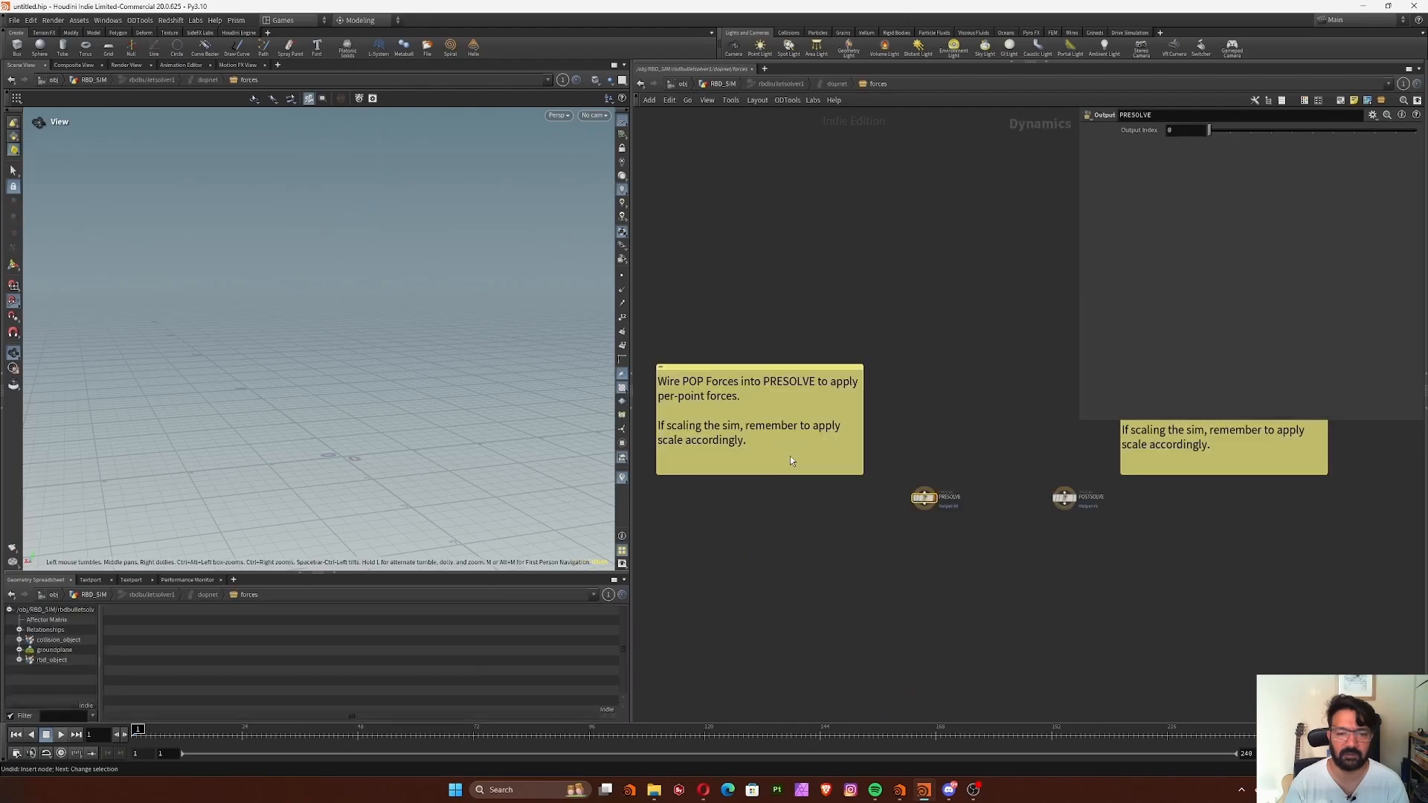
pyautogui.press('Tab')
pyautogui.write('sop')
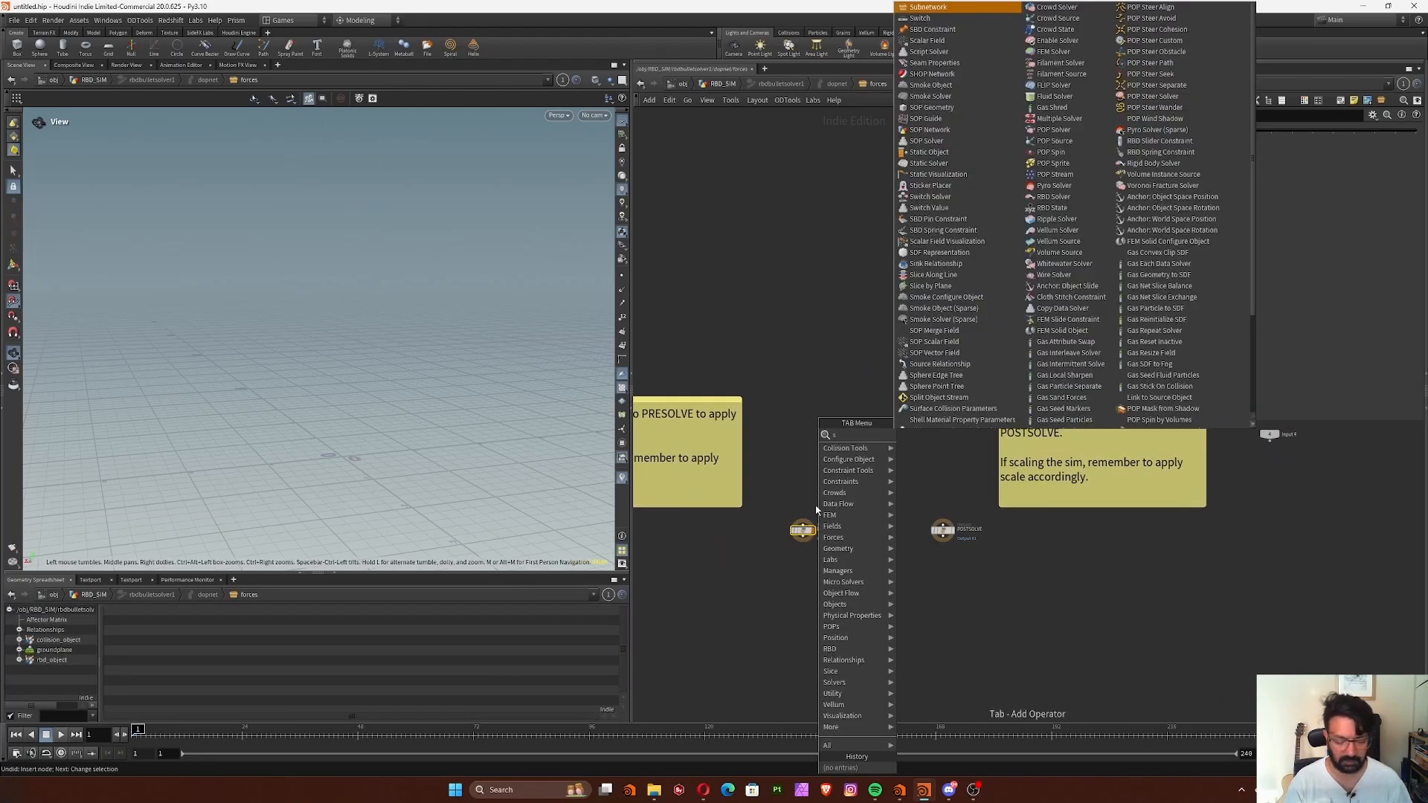
pyautogui.press('Down')
pyautogui.press('Down')
pyautogui.press('Down')
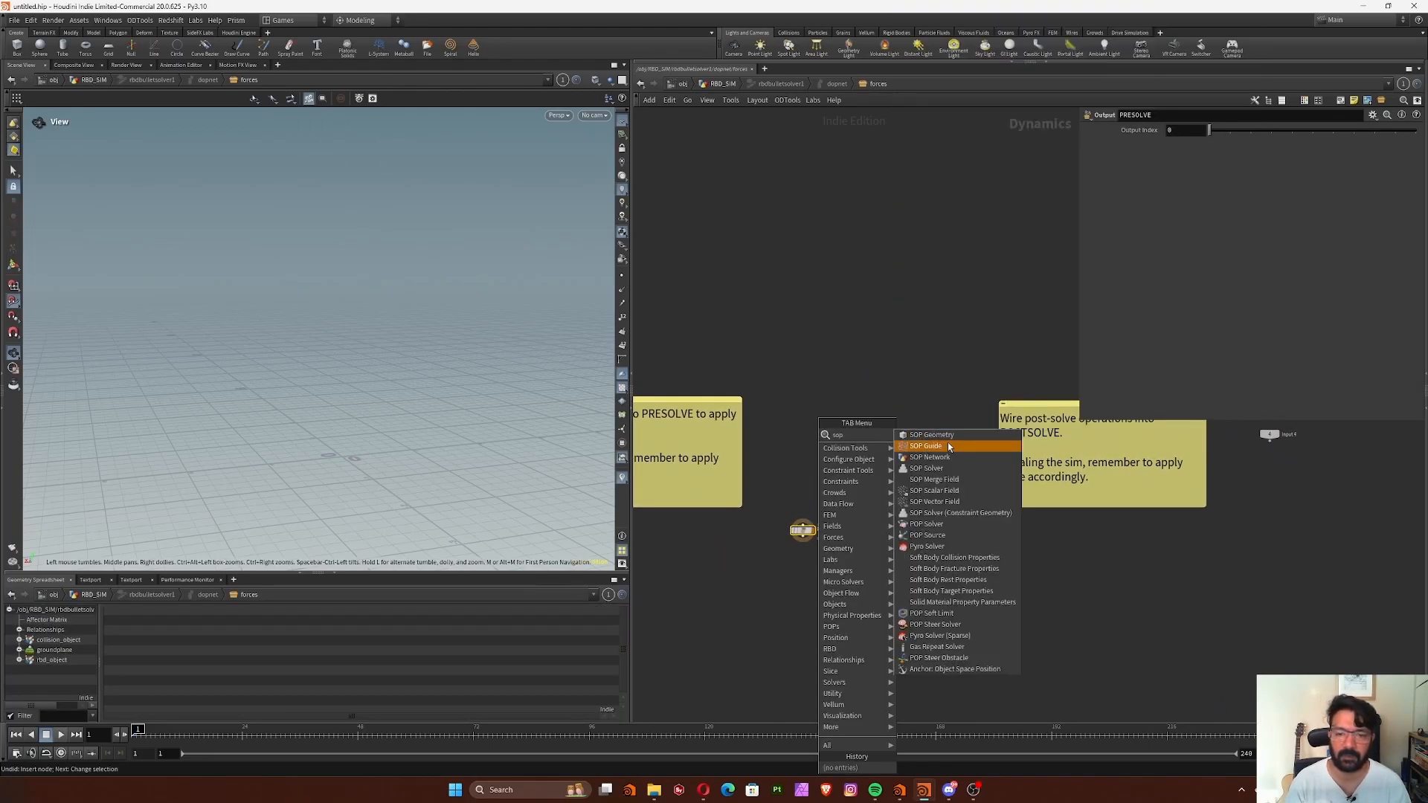
pyautogui.press('Return')
pyautogui.click(853, 424)
pyautogui.moveTo(853, 427); pyautogui.dragTo(935, 444)
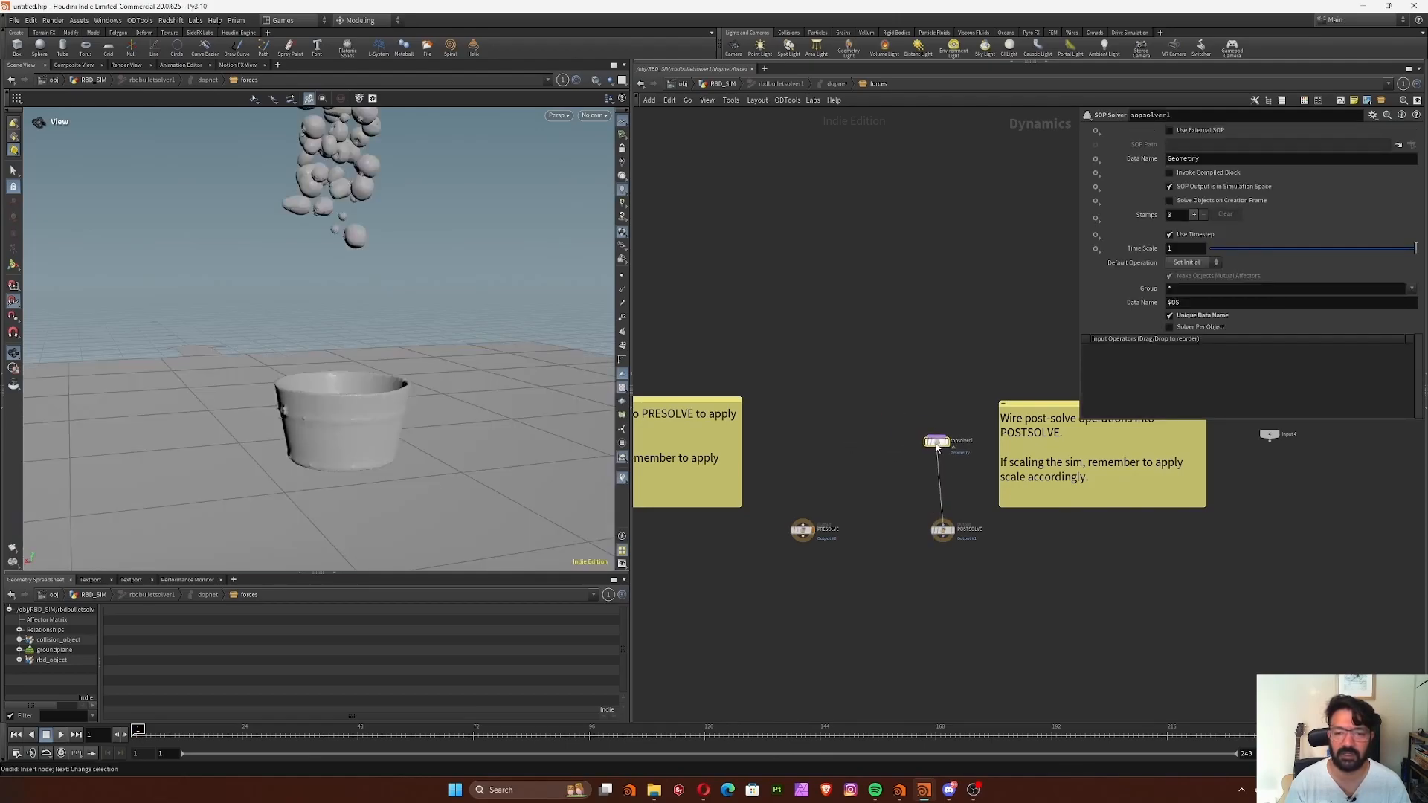
# Open the SOP Solver's inner network and move OUT well below dop_geometry, declining the offer to save.
pyautogui.doubleClick(936, 444)
pyautogui.moveTo(816, 435); pyautogui.dragTo(829, 637)
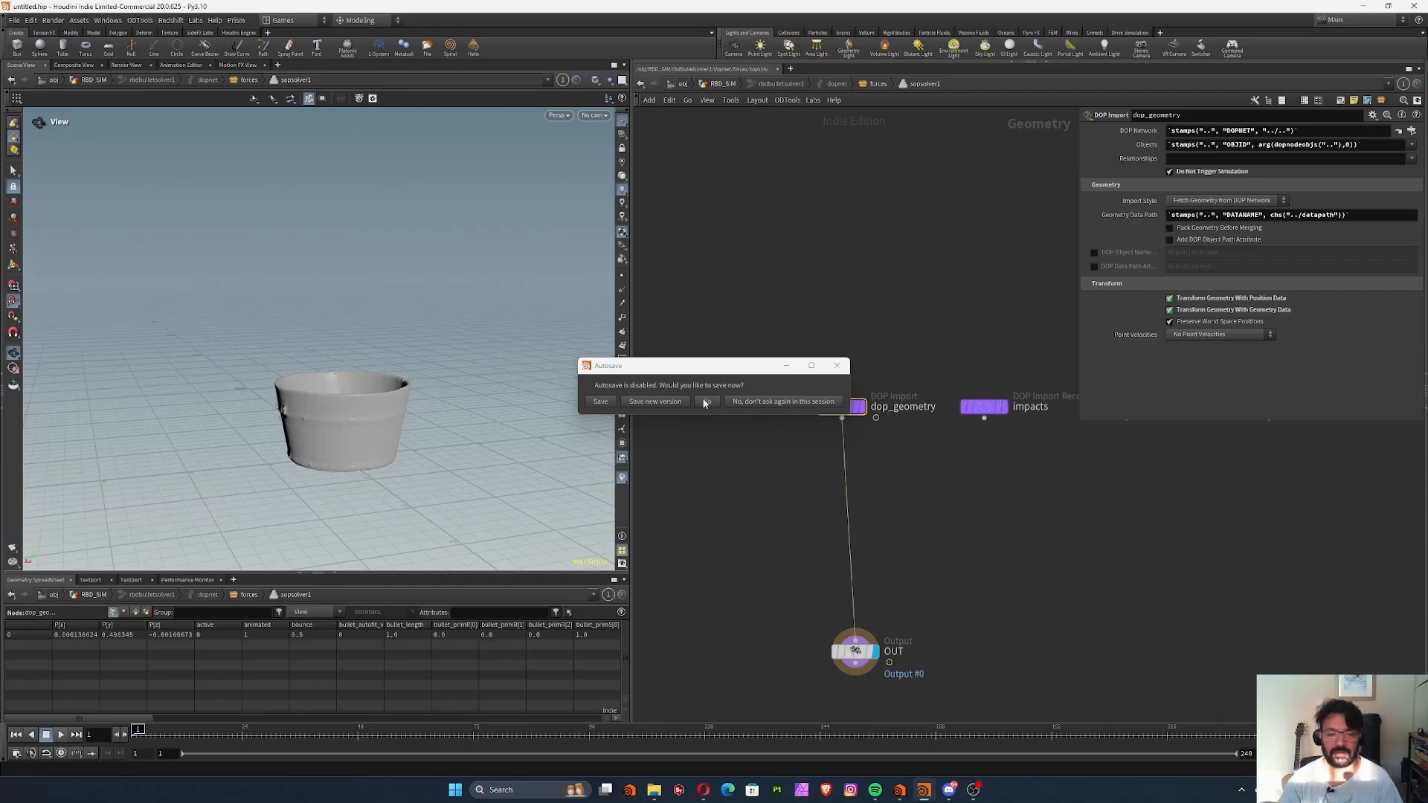
pyautogui.click(705, 402)
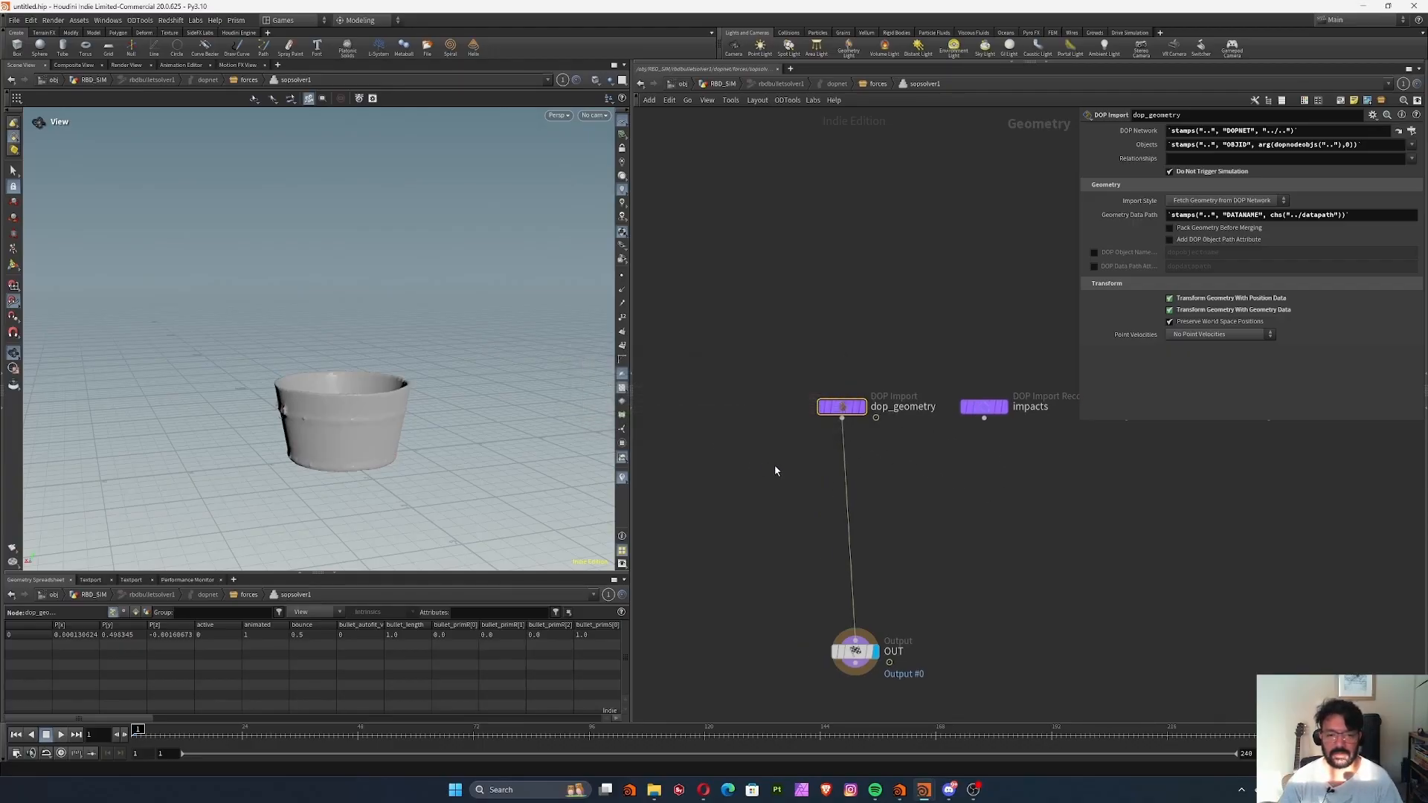
# Insert an Attribute Wrangle between dop_geometry and OUT, and align OUT beneath it.
pyautogui.scroll(4, 997, 520)
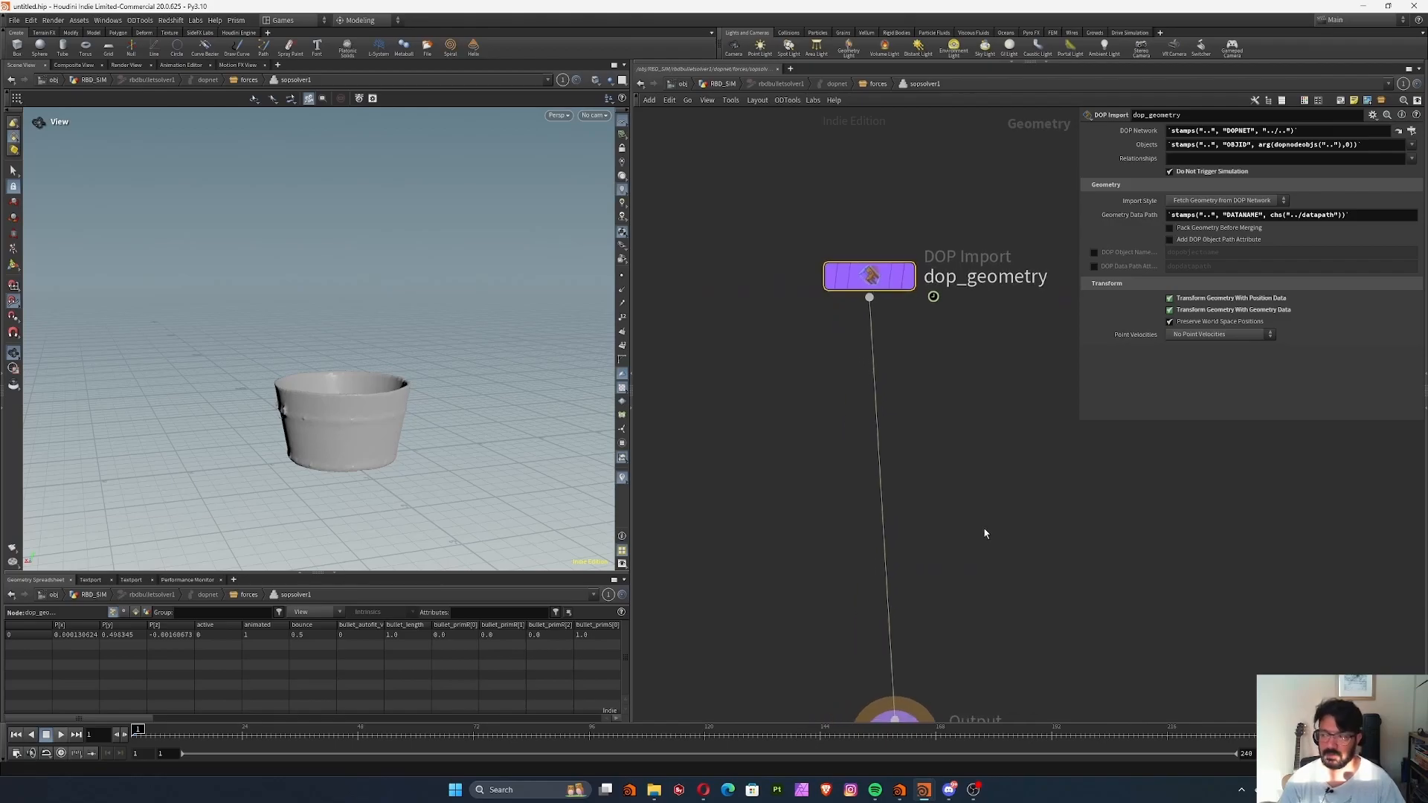
pyautogui.press('Tab')
pyautogui.write('attw')
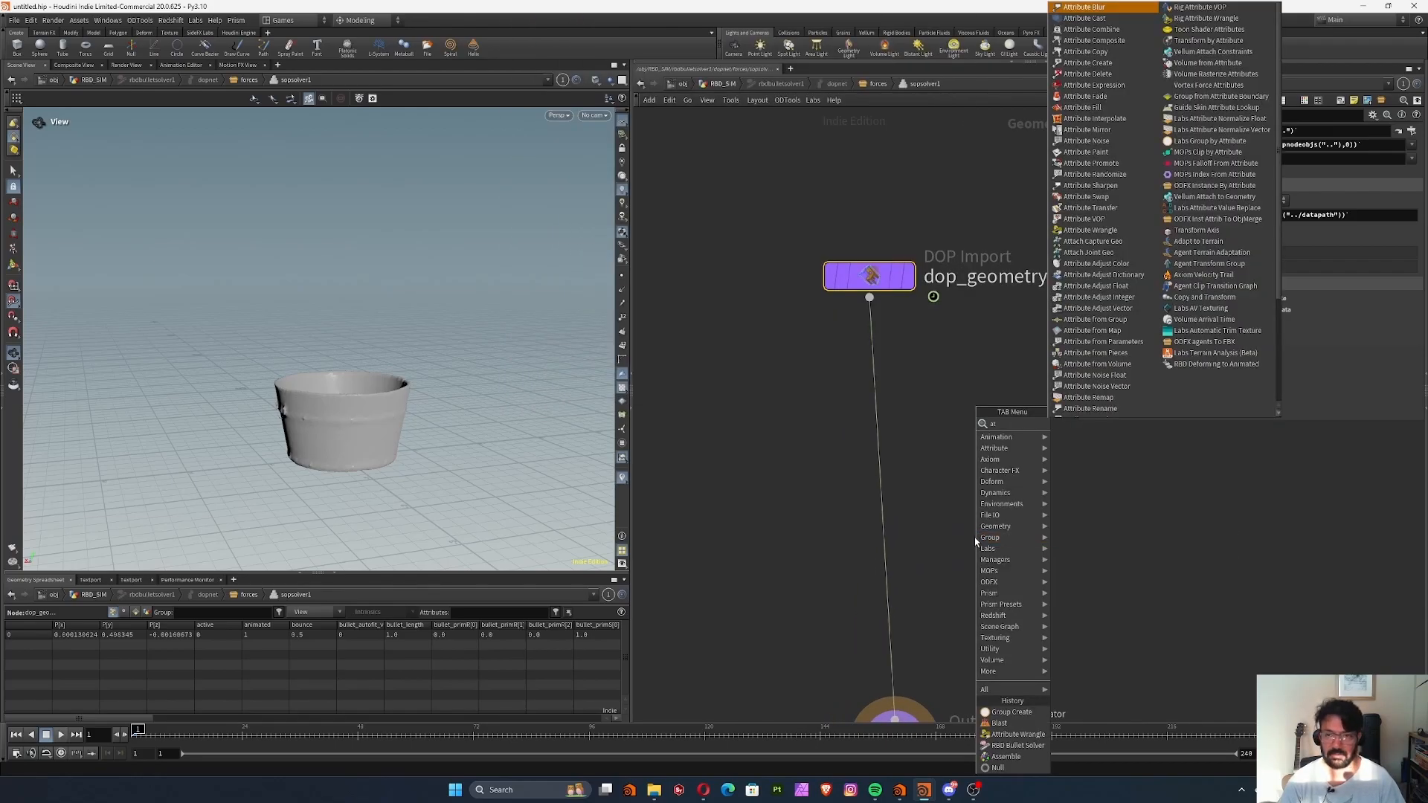
pyautogui.press('Return')
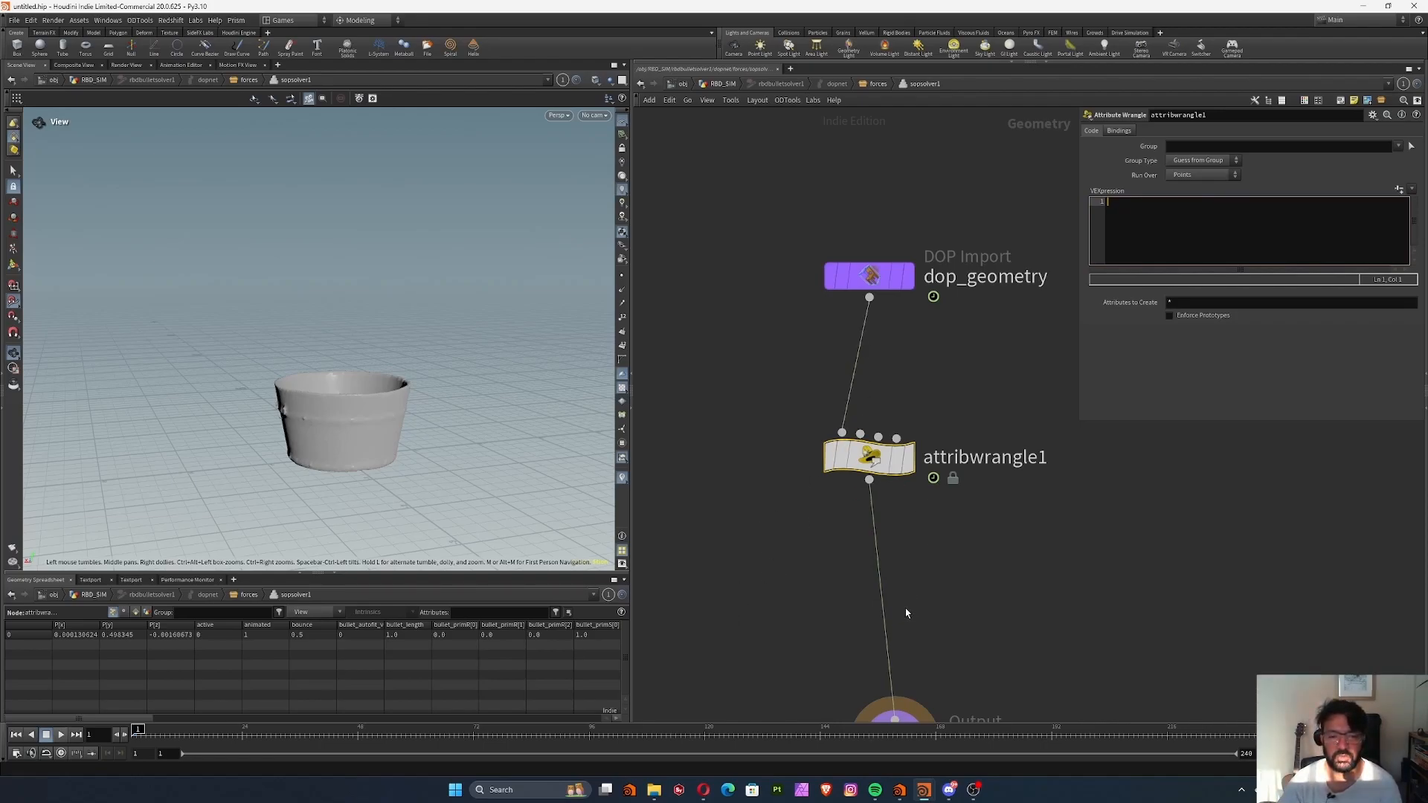
pyautogui.moveTo(970, 593); pyautogui.dragTo(974, 494, button='middle')
pyautogui.moveTo(905, 643); pyautogui.dragTo(880, 604)
pyautogui.moveTo(1008, 389); pyautogui.dragTo(1017, 489, button='middle')
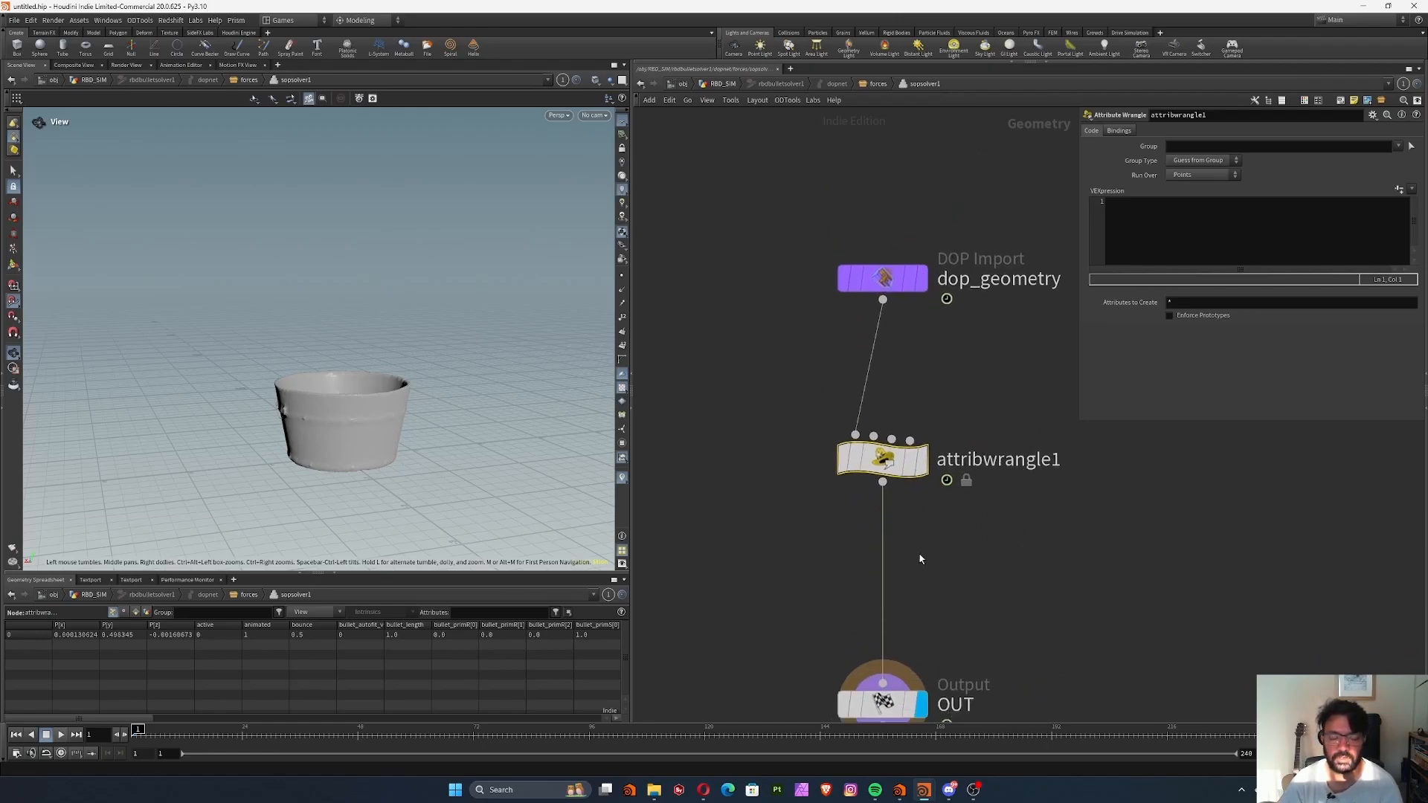
# In the wrangle's VEXpression, write the opening condition if(length(v@v) <0.16) to test for slow velocity.
pyautogui.moveTo(949, 612); pyautogui.dragTo(952, 593, button='middle')
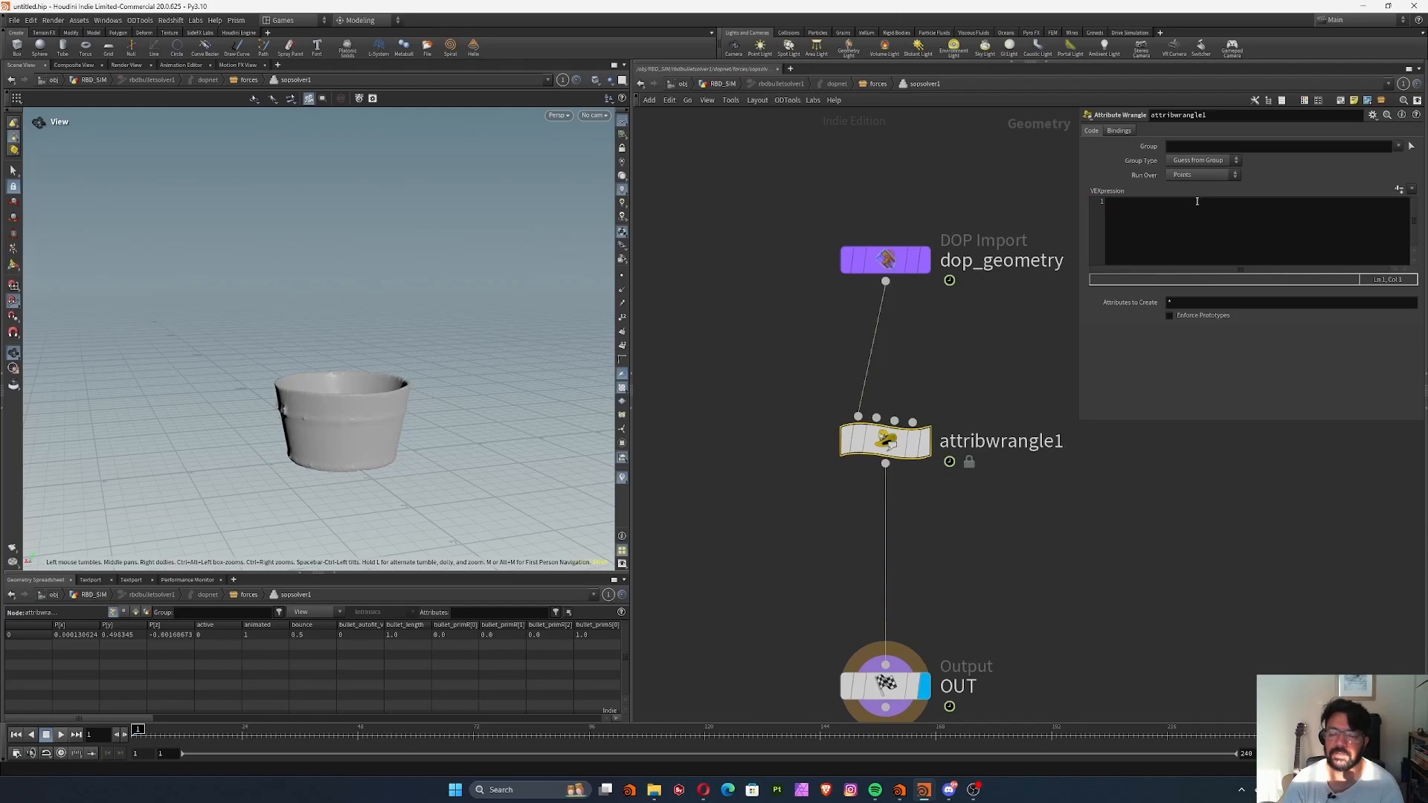
pyautogui.click(1161, 219)
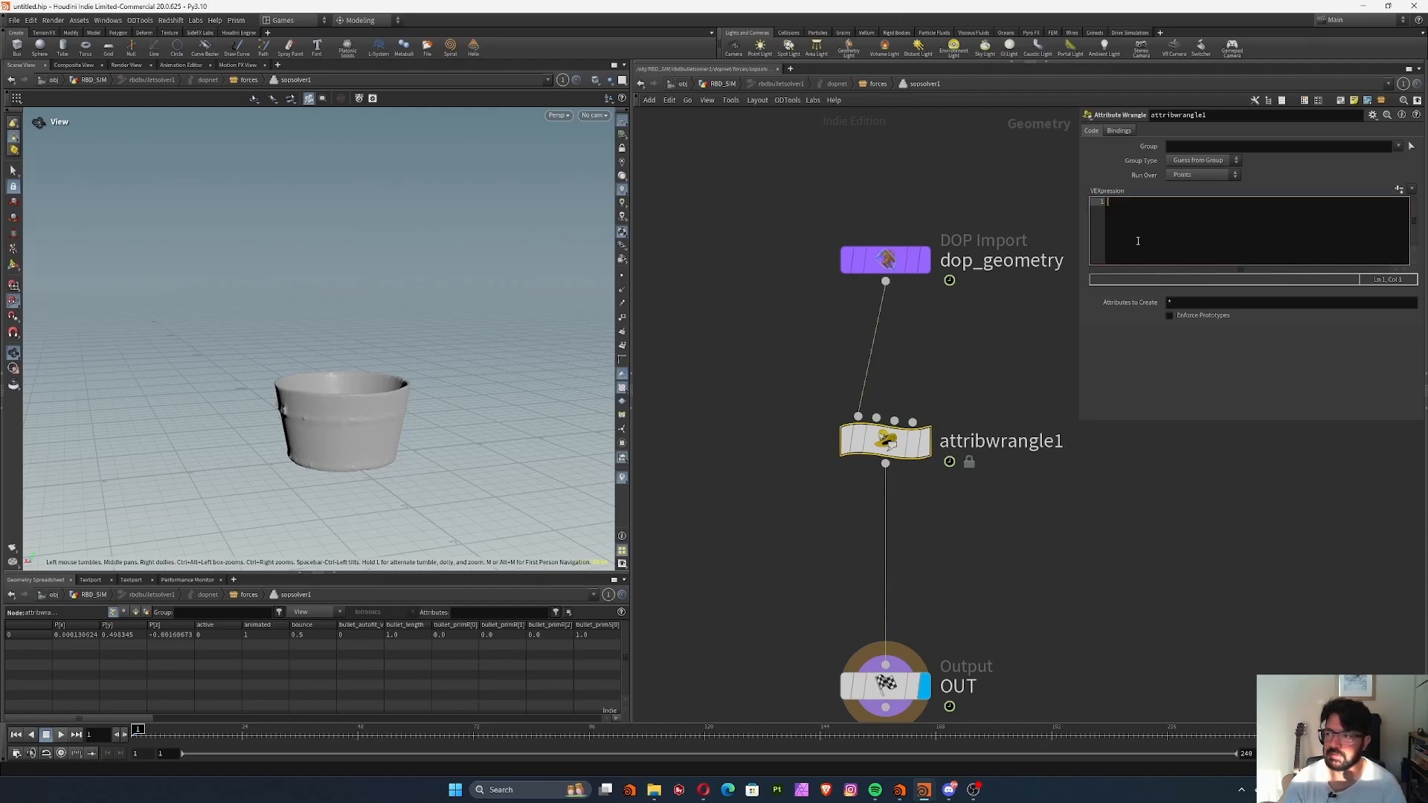
pyautogui.write('i@a')
pyautogui.press('BackSpace')
pyautogui.press('BackSpace')
pyautogui.write('@')
pyautogui.press('BackSpace')
pyautogui.write('d')
pyautogui.press('BackSpace')
pyautogui.write('f(')
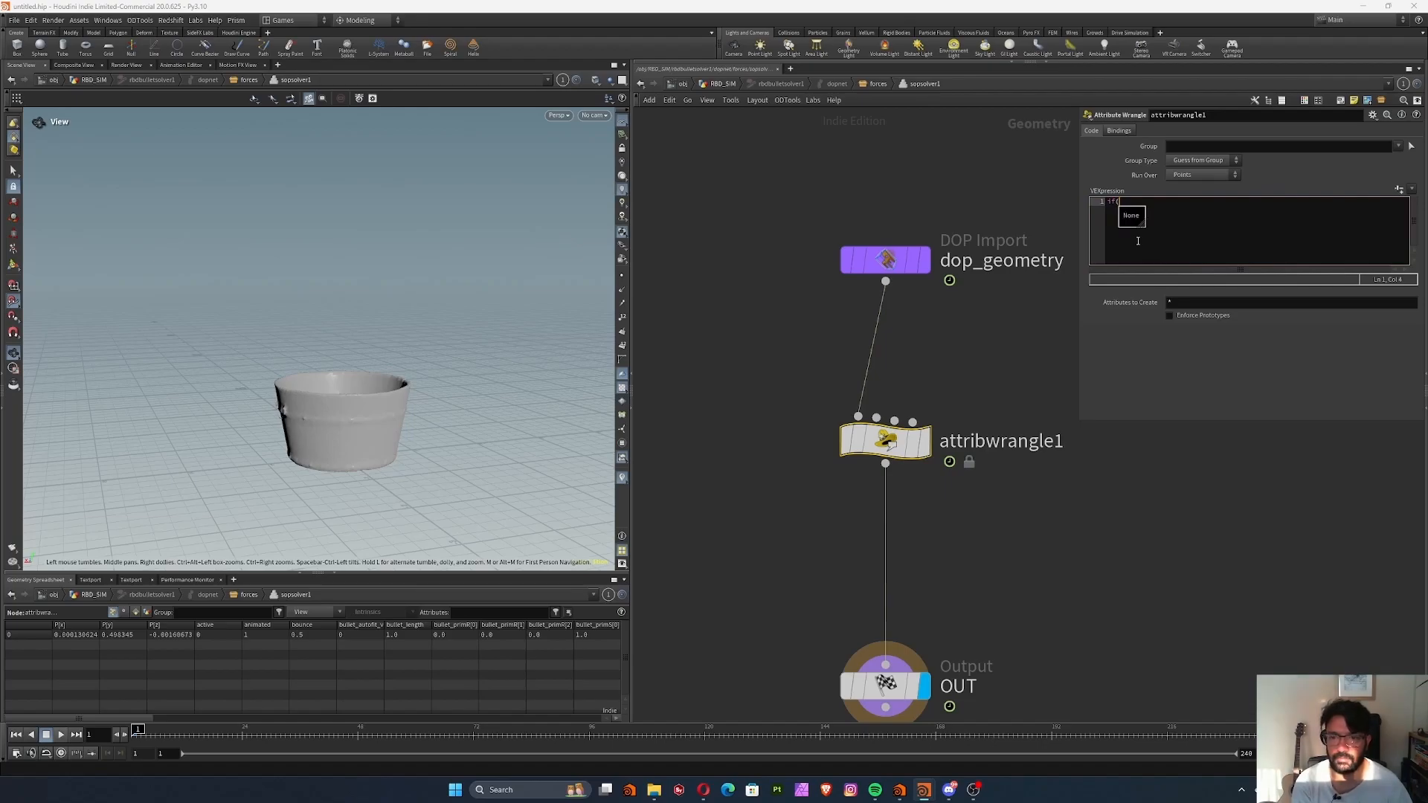
pyautogui.write('length')
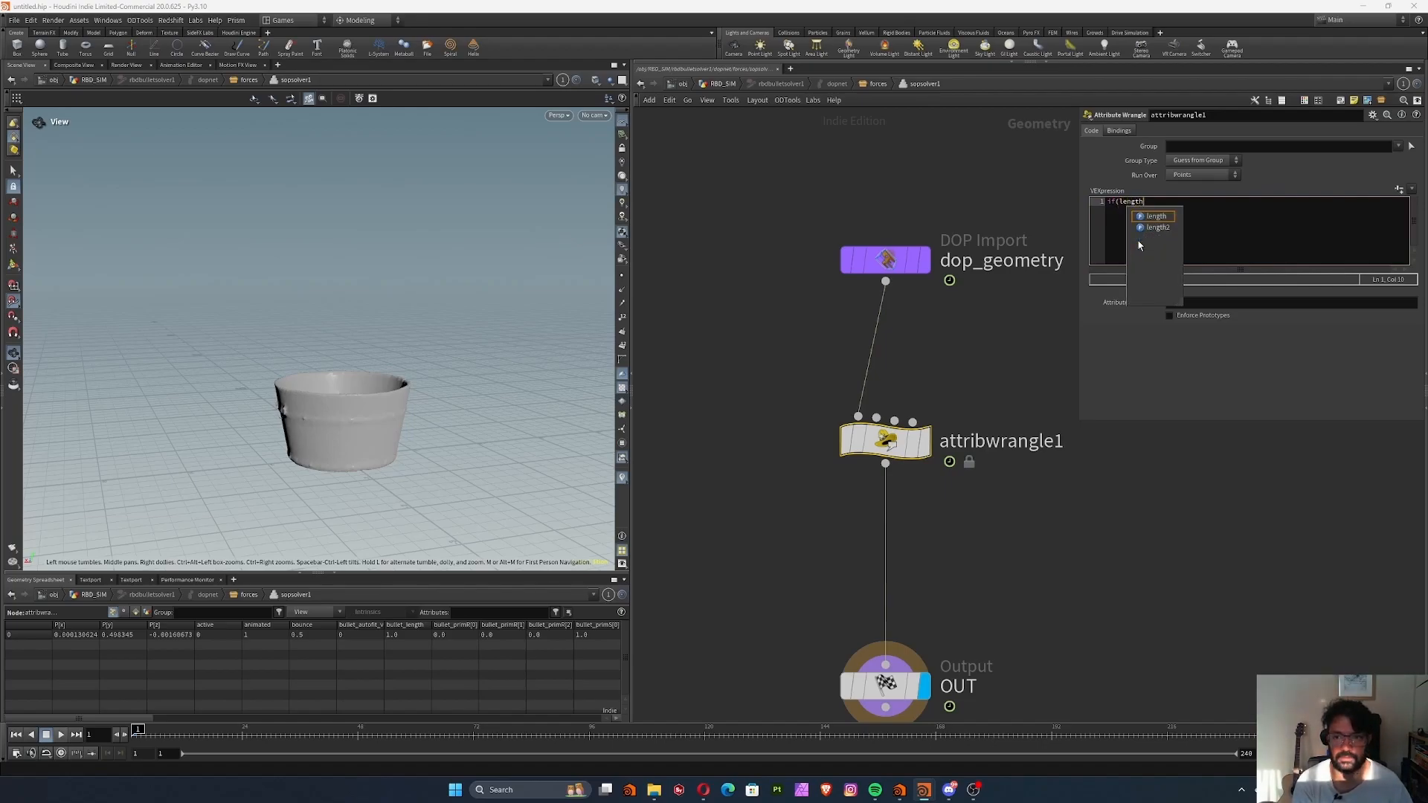
pyautogui.write('(v@v')
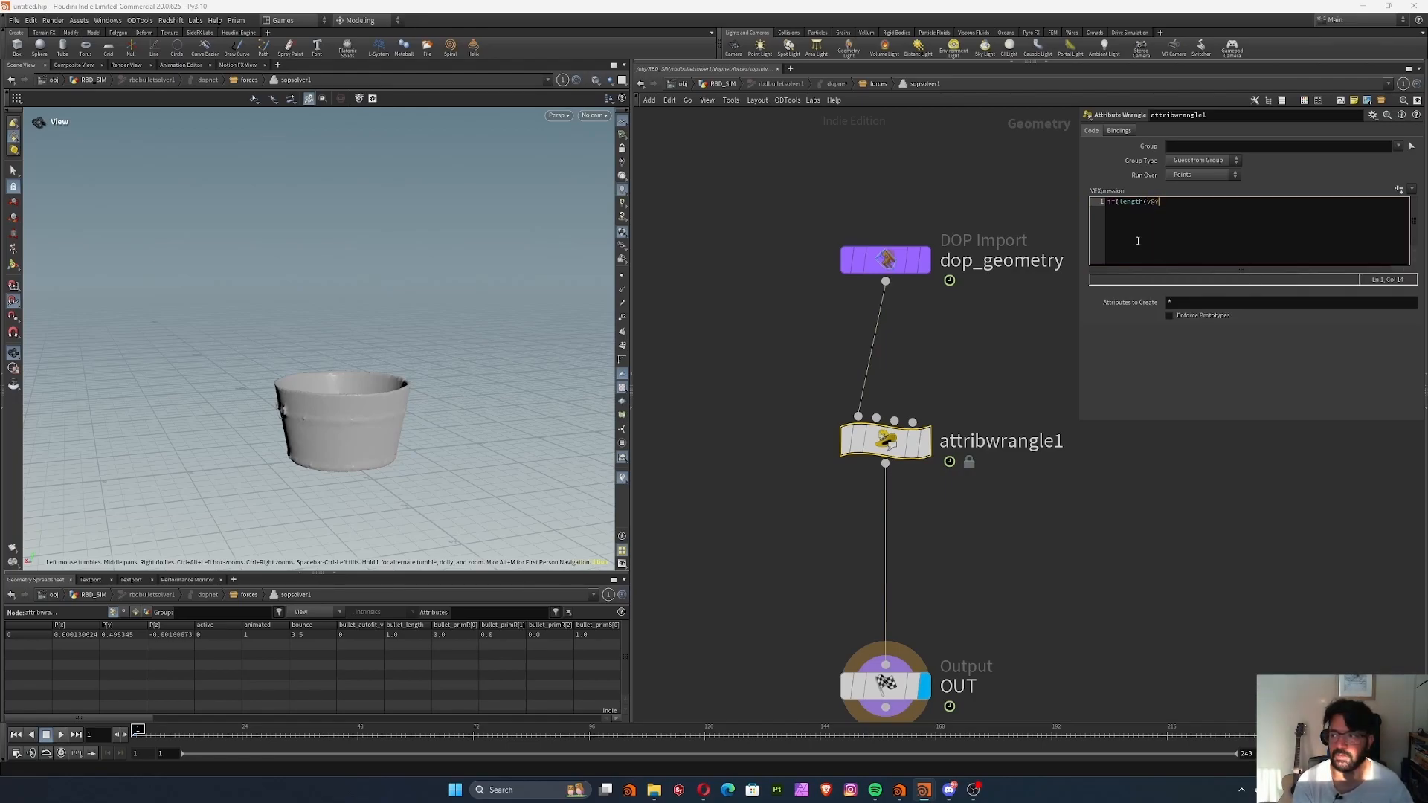
pyautogui.write(') ')
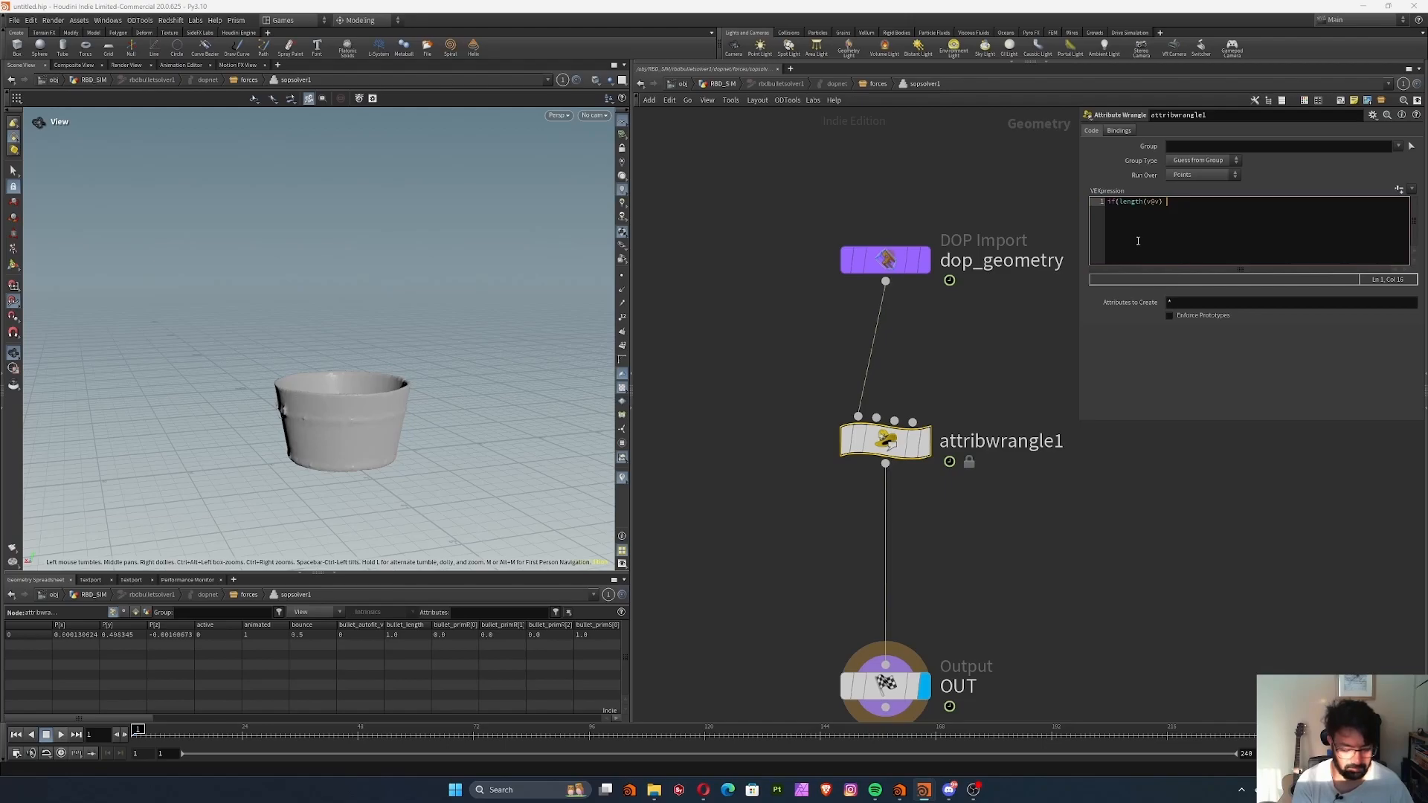
pyautogui.write('<0.16')
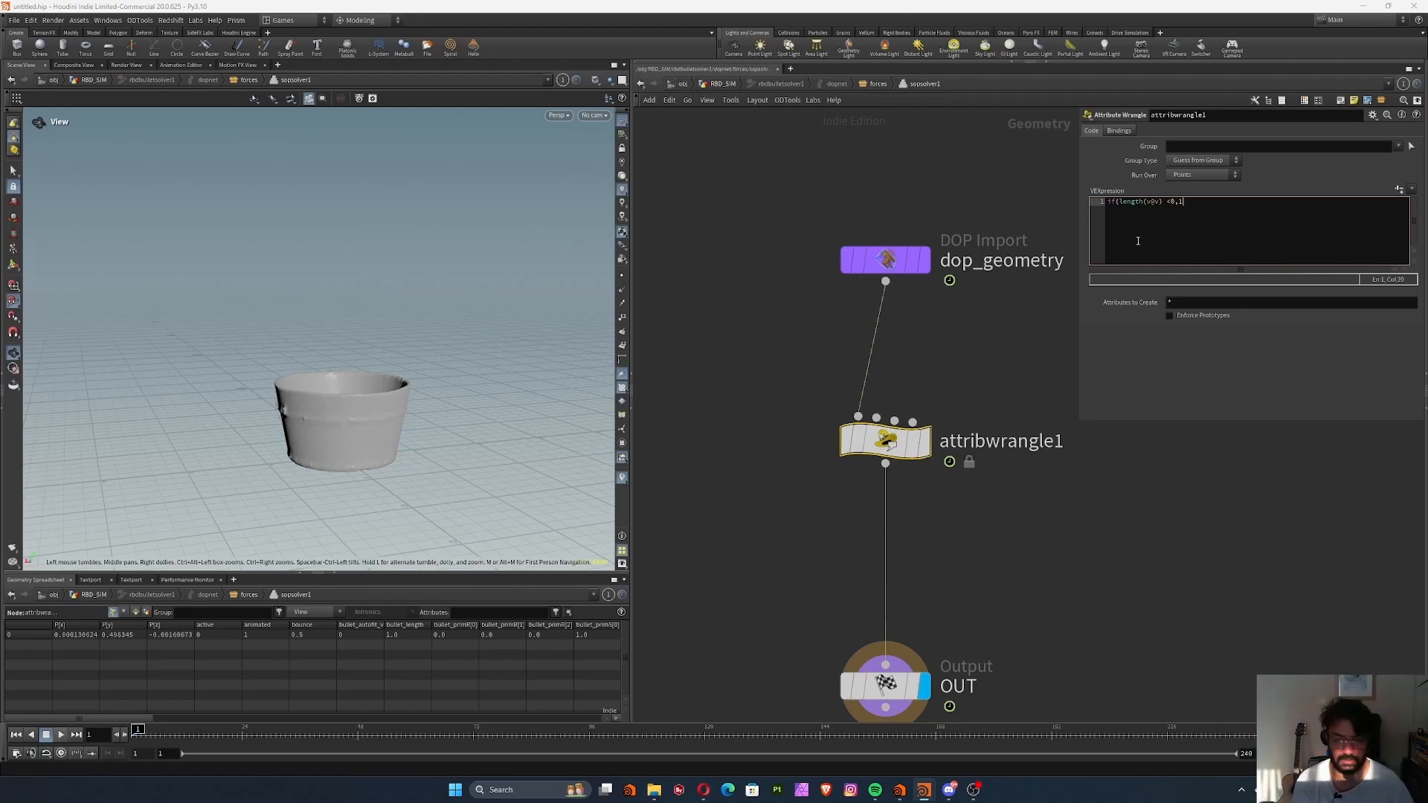
pyautogui.press('BackSpace')
pyautogui.press('BackSpace')
pyautogui.press('BackSpace')
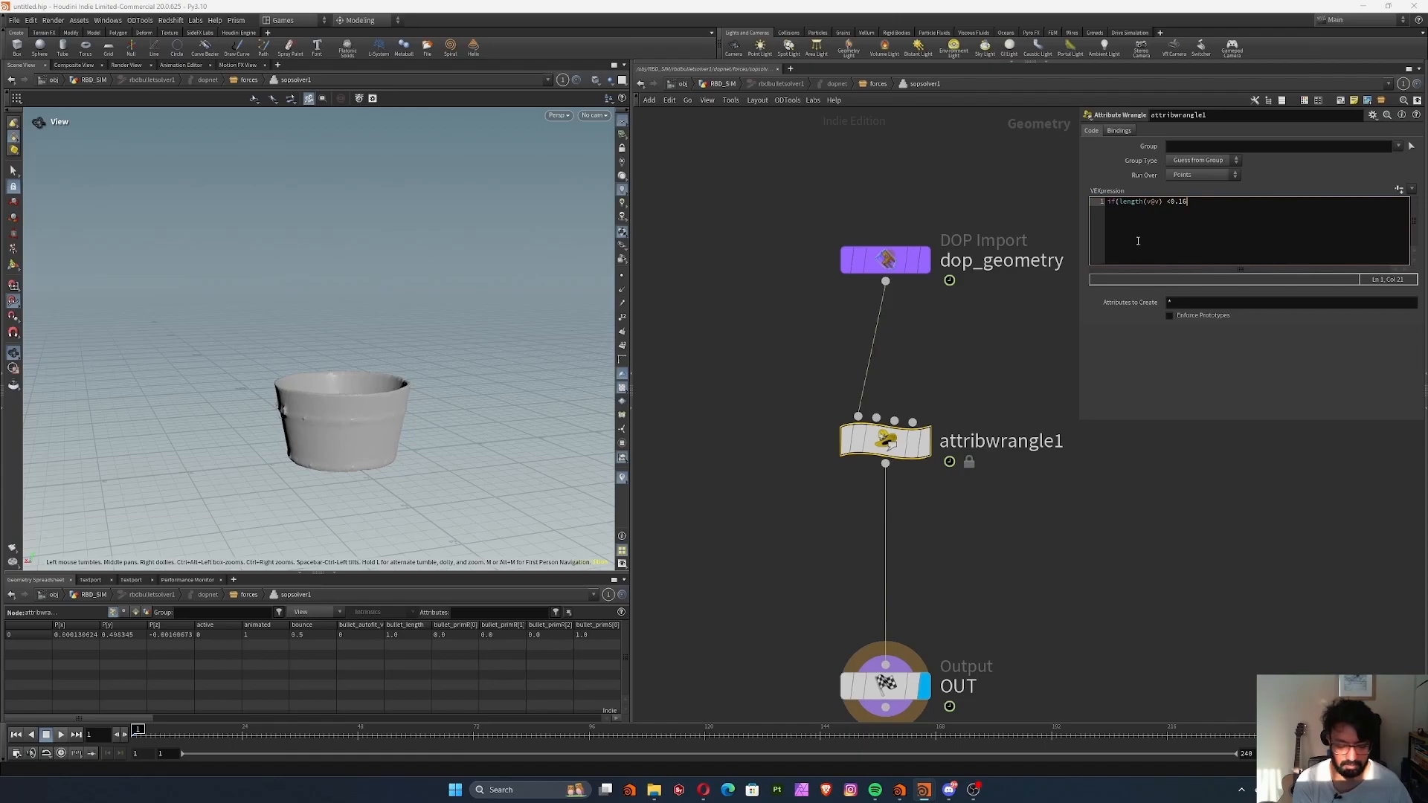
pyautogui.press('Return')
pyautogui.press('Up')
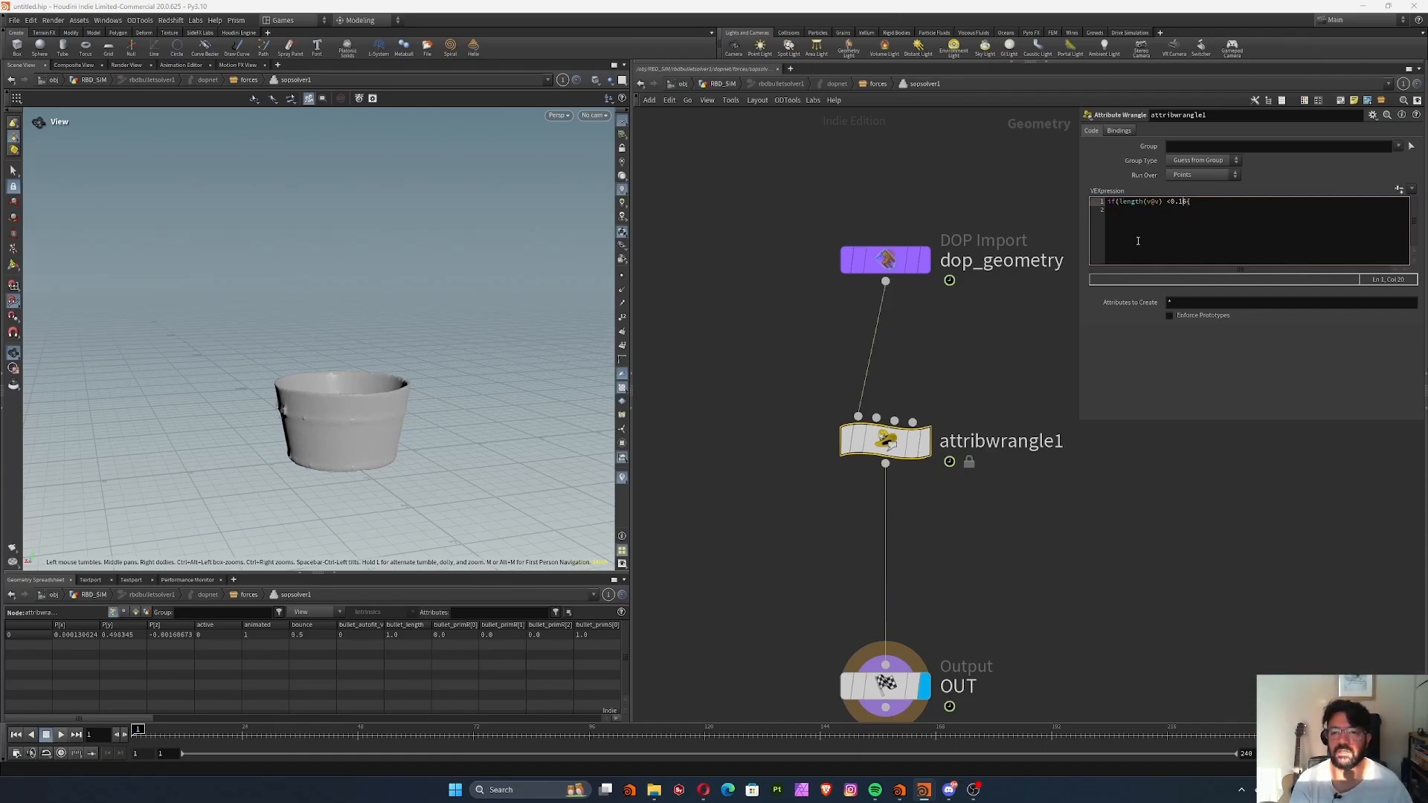
# Fill the first condition's block with v@v *= 0.9; and v@w *= 0.9; and close its brace.
pyautogui.press('Return')
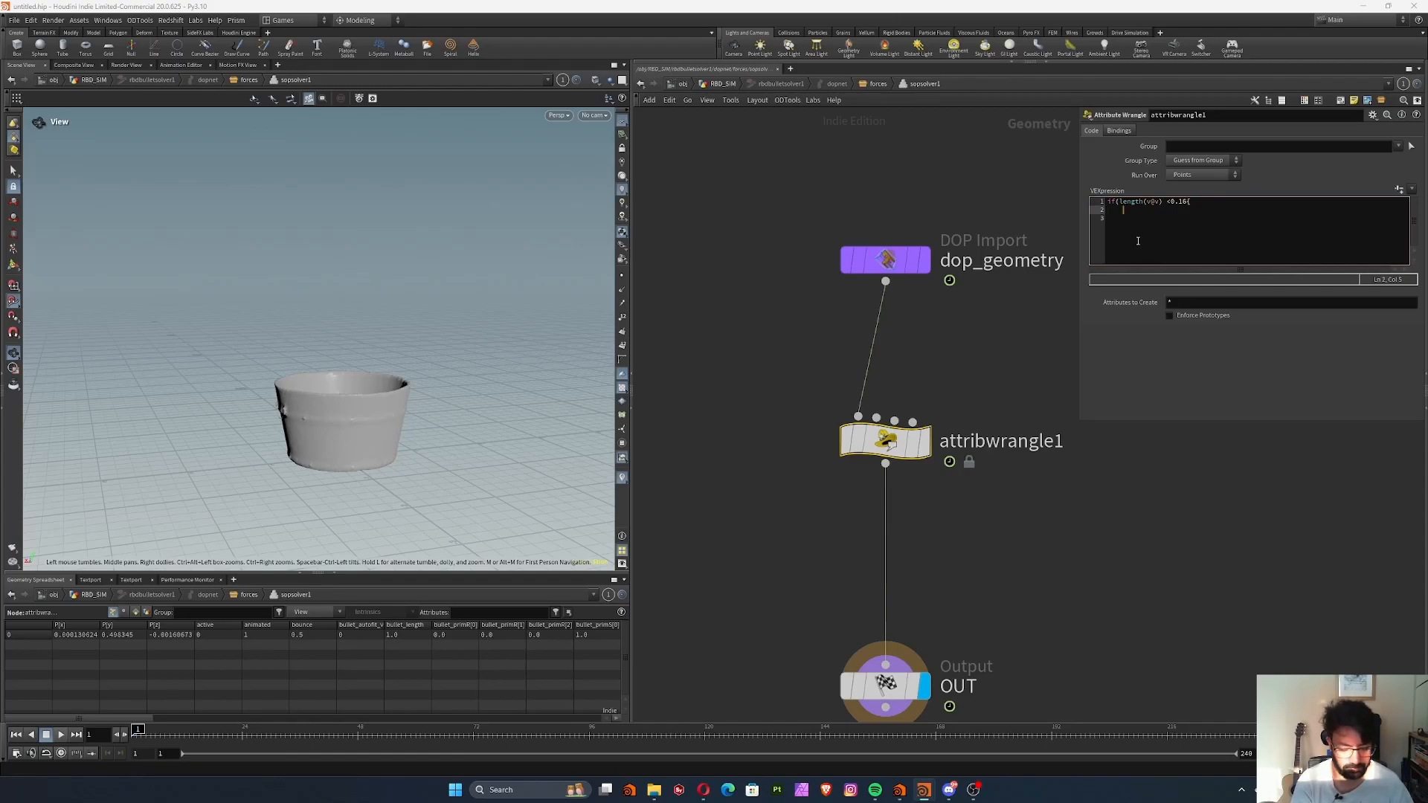
pyautogui.write('v@v *0')
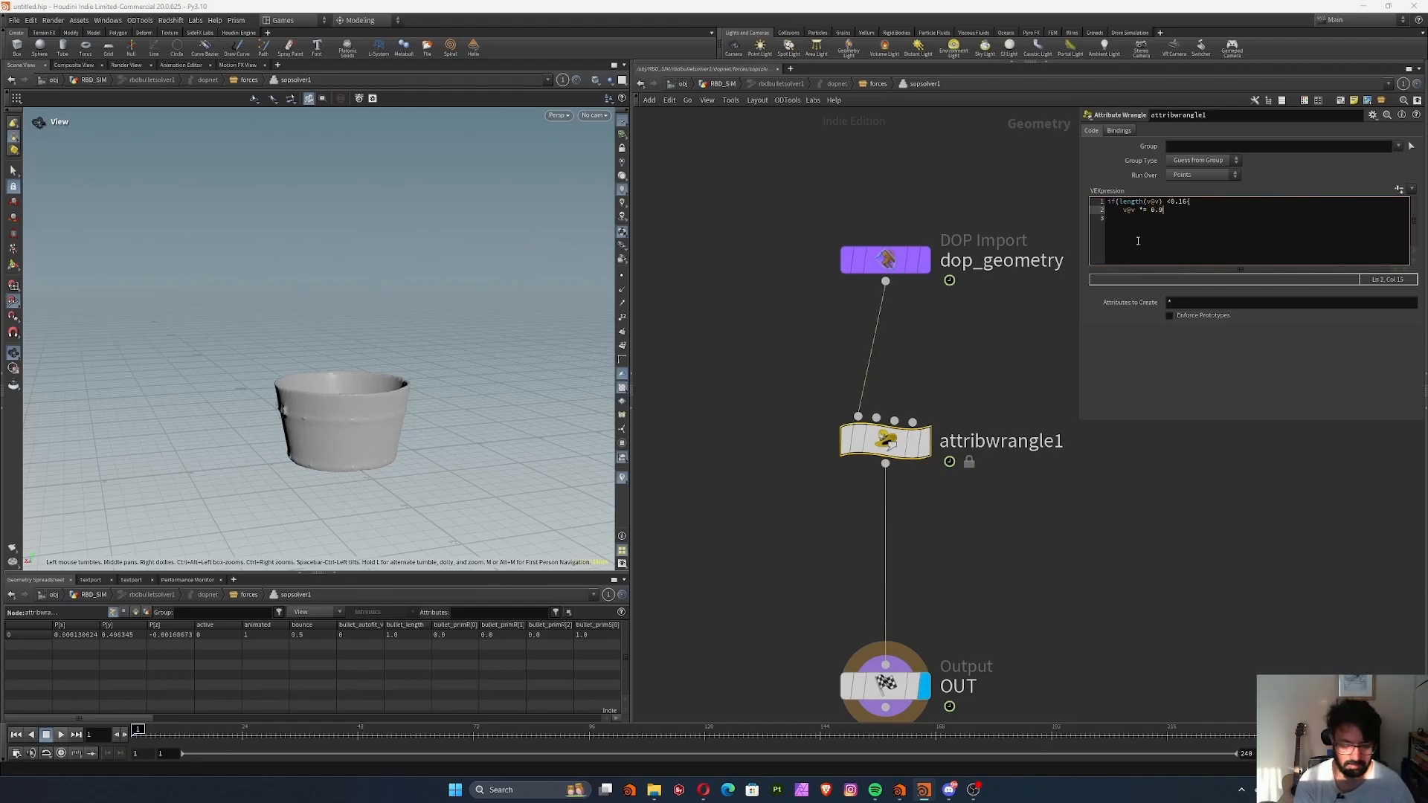
pyautogui.press('Return')
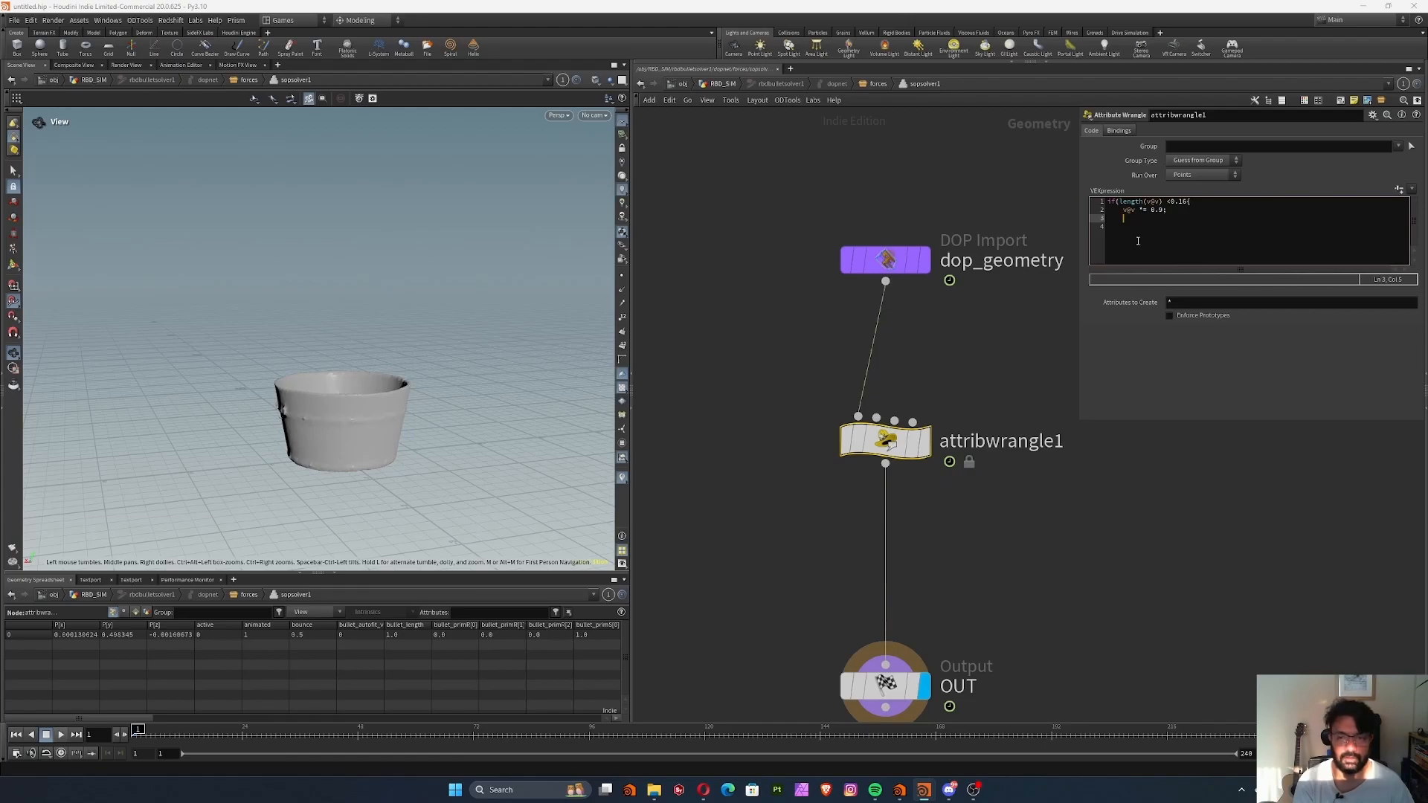
pyautogui.write('v')
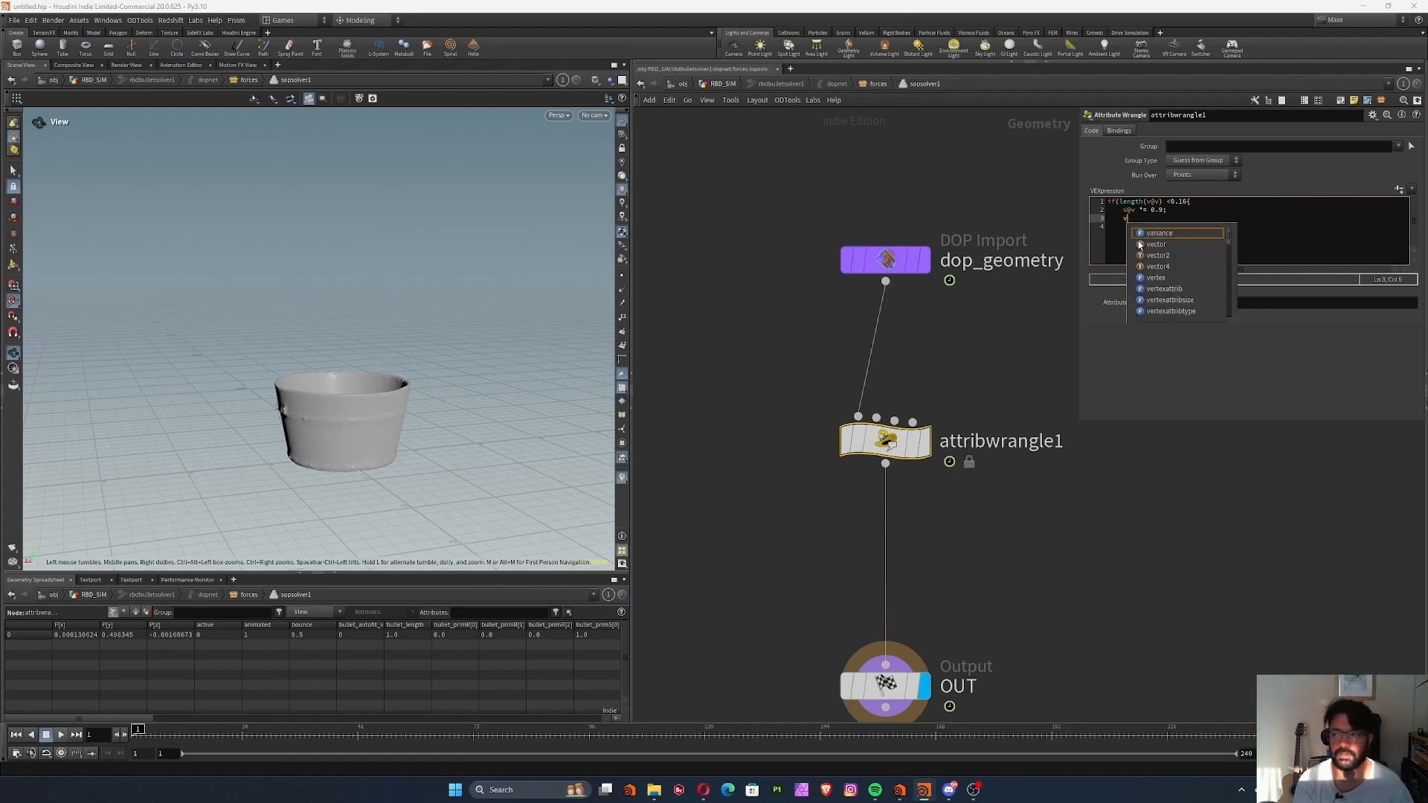
pyautogui.write('@v')
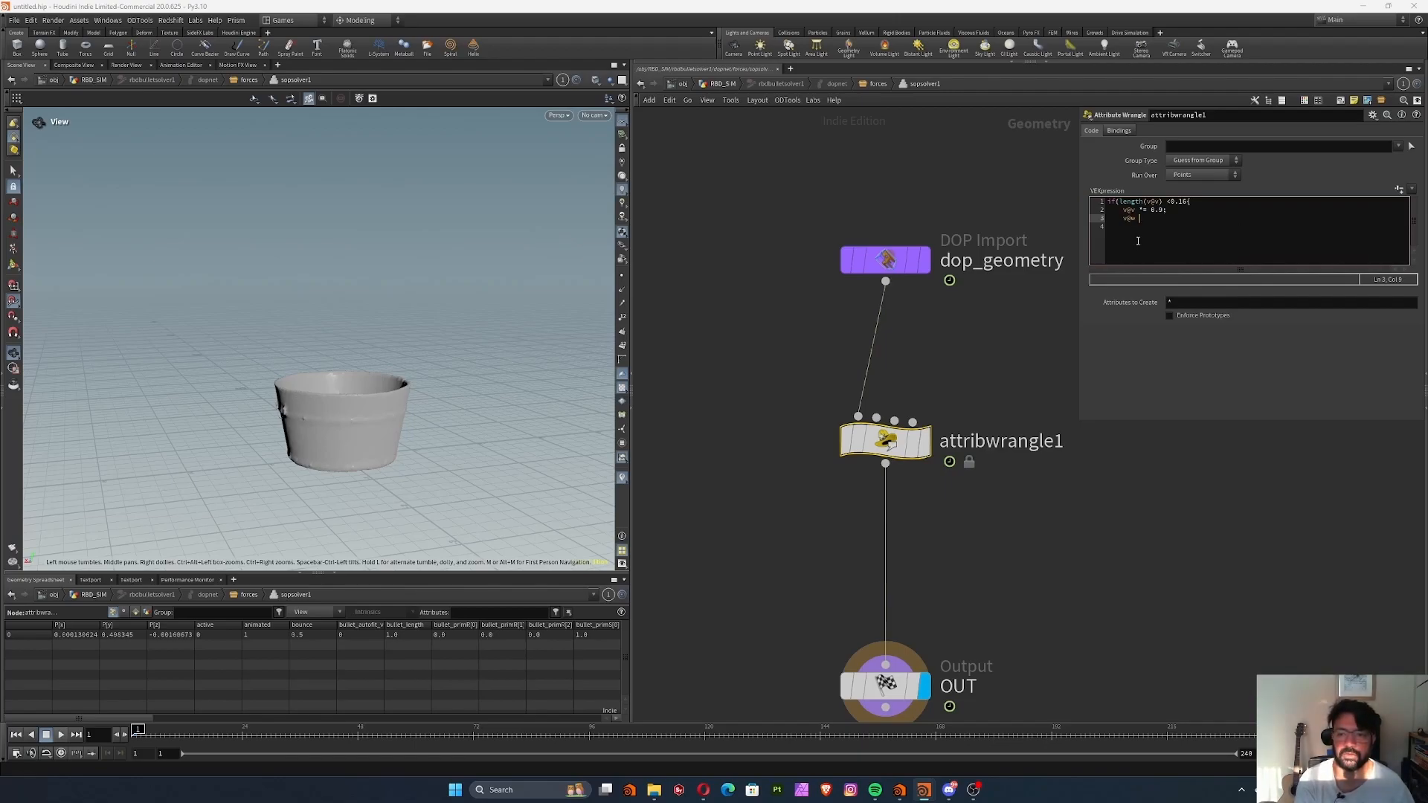
pyautogui.write(' *= ')
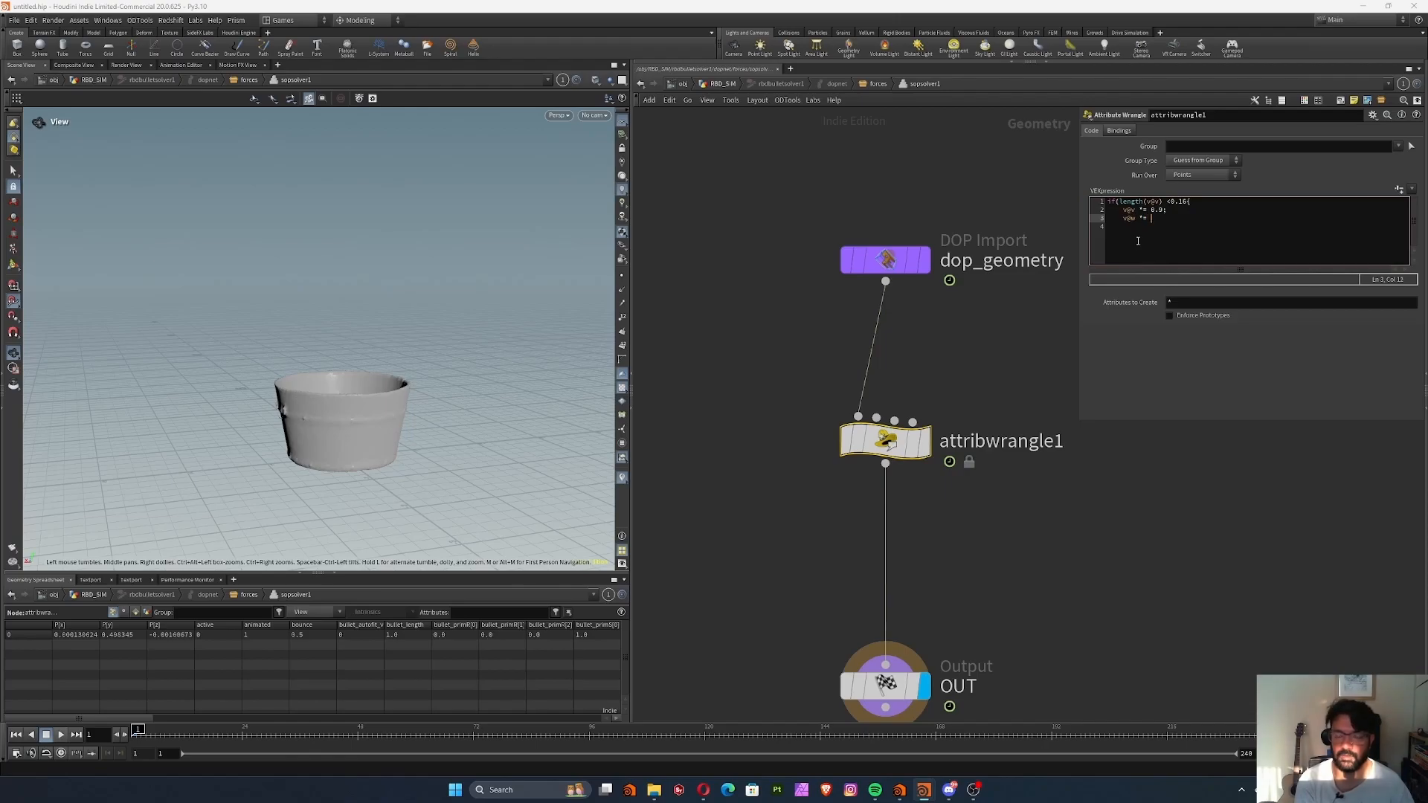
pyautogui.write('0.9;')
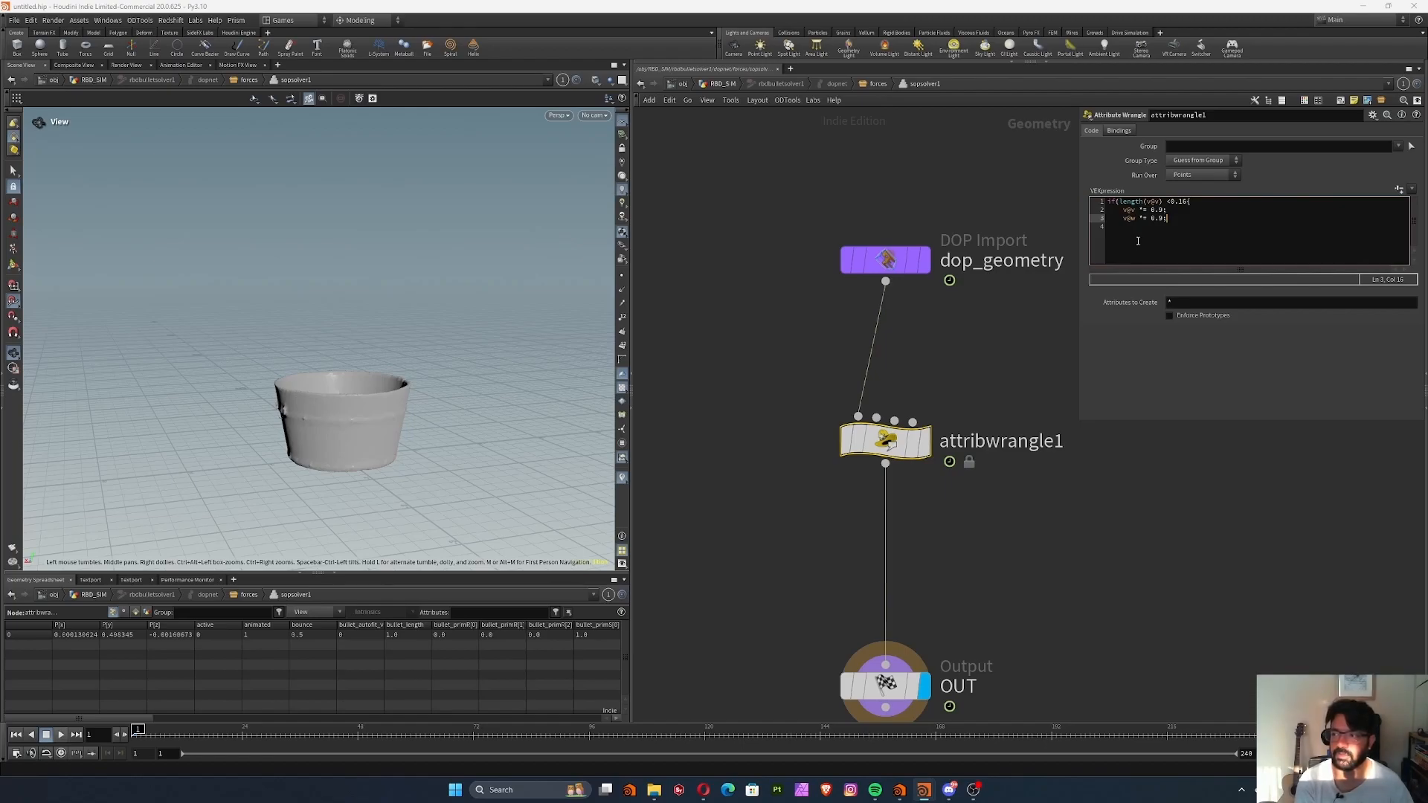
pyautogui.press('Return')
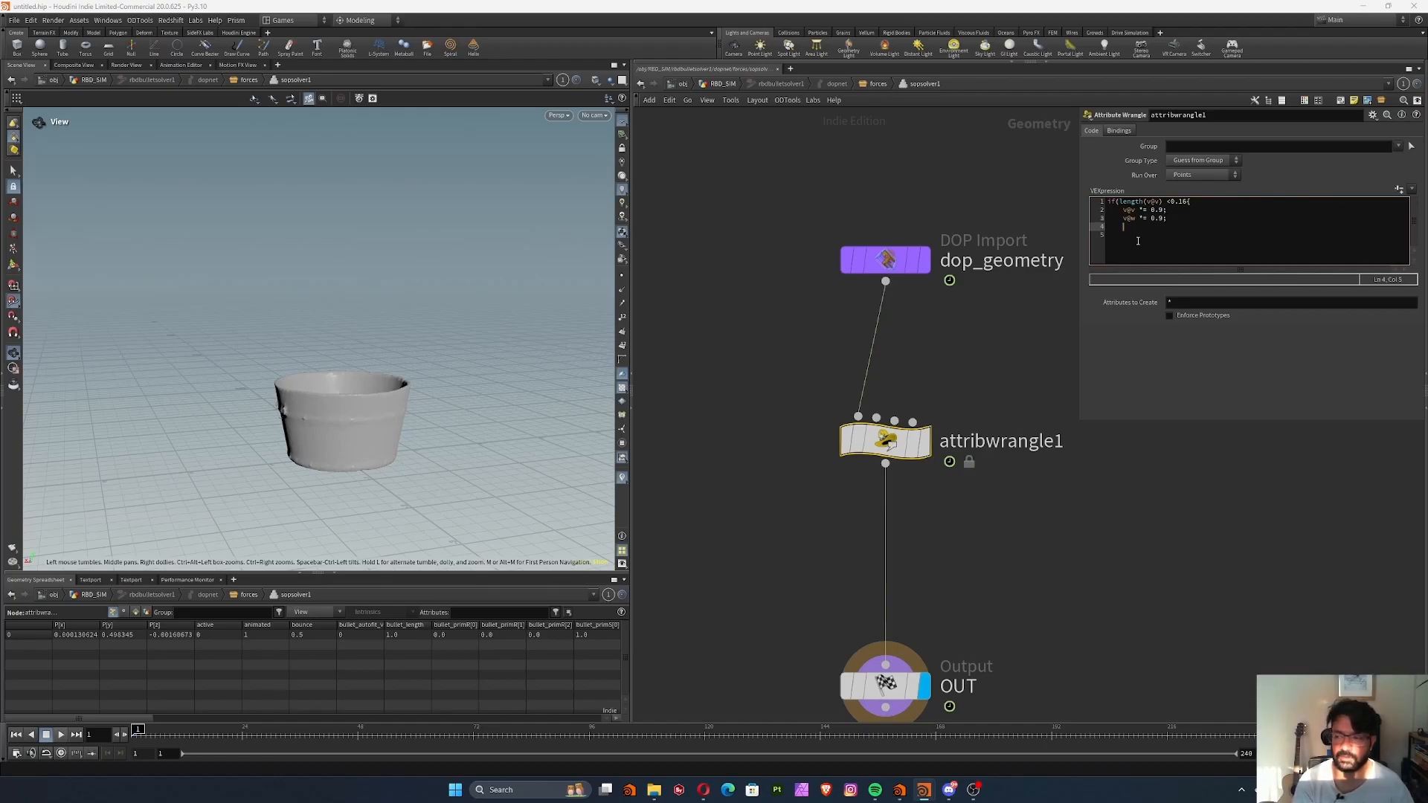
pyautogui.press('BackSpace')
pyautogui.press('BackSpace')
pyautogui.press('BackSpace')
pyautogui.press('BackSpace')
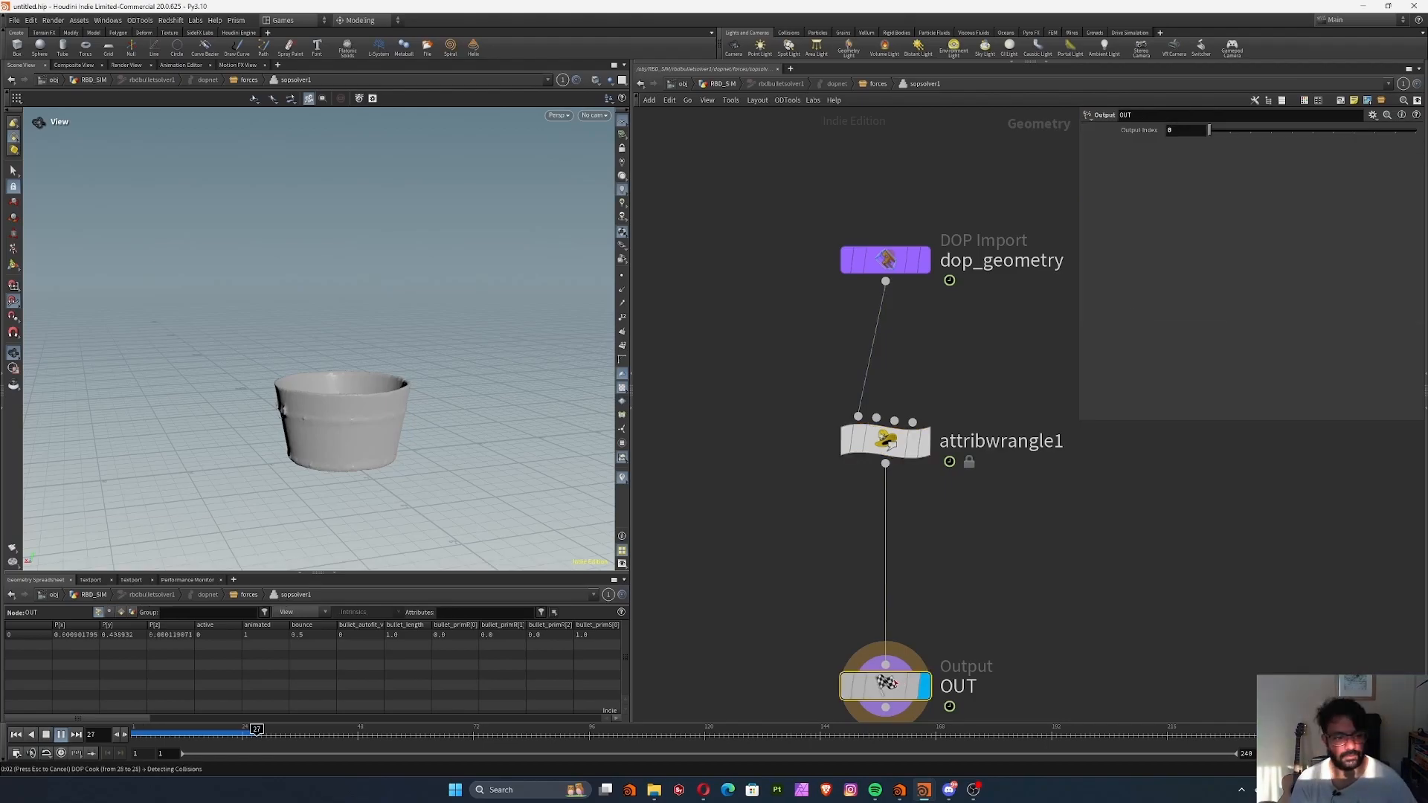
# Move the timeline to frame 20 and add a second condition, if(length(v@v) <0.005){, below the first block in attribwrangle1.
pyautogui.moveTo(236, 739)
pyautogui.mouseDown()
pyautogui.moveTo(179, 739)
pyautogui.moveTo(223, 739)
pyautogui.mouseUp()
pyautogui.click(914, 440)
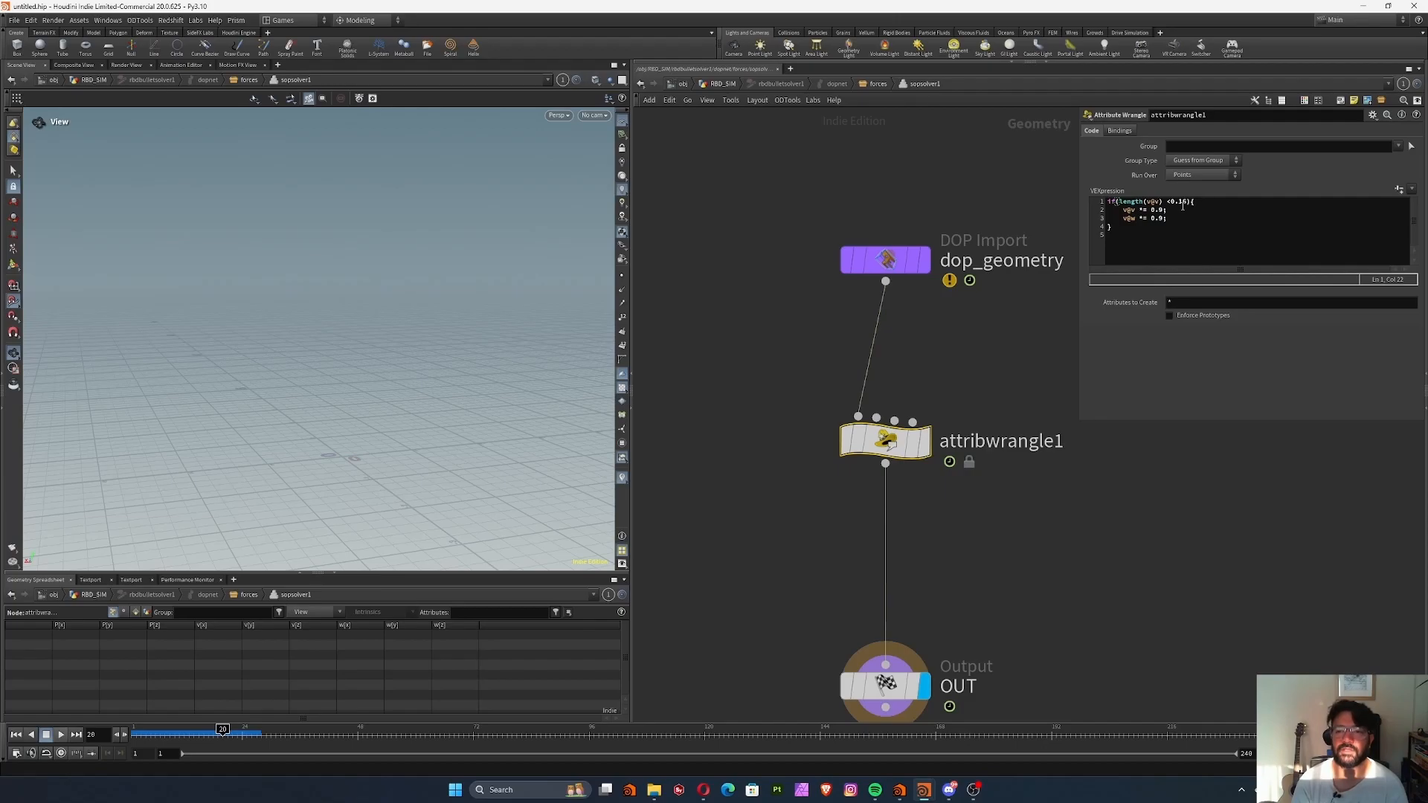
pyautogui.click(1117, 237)
pyautogui.press('Return')
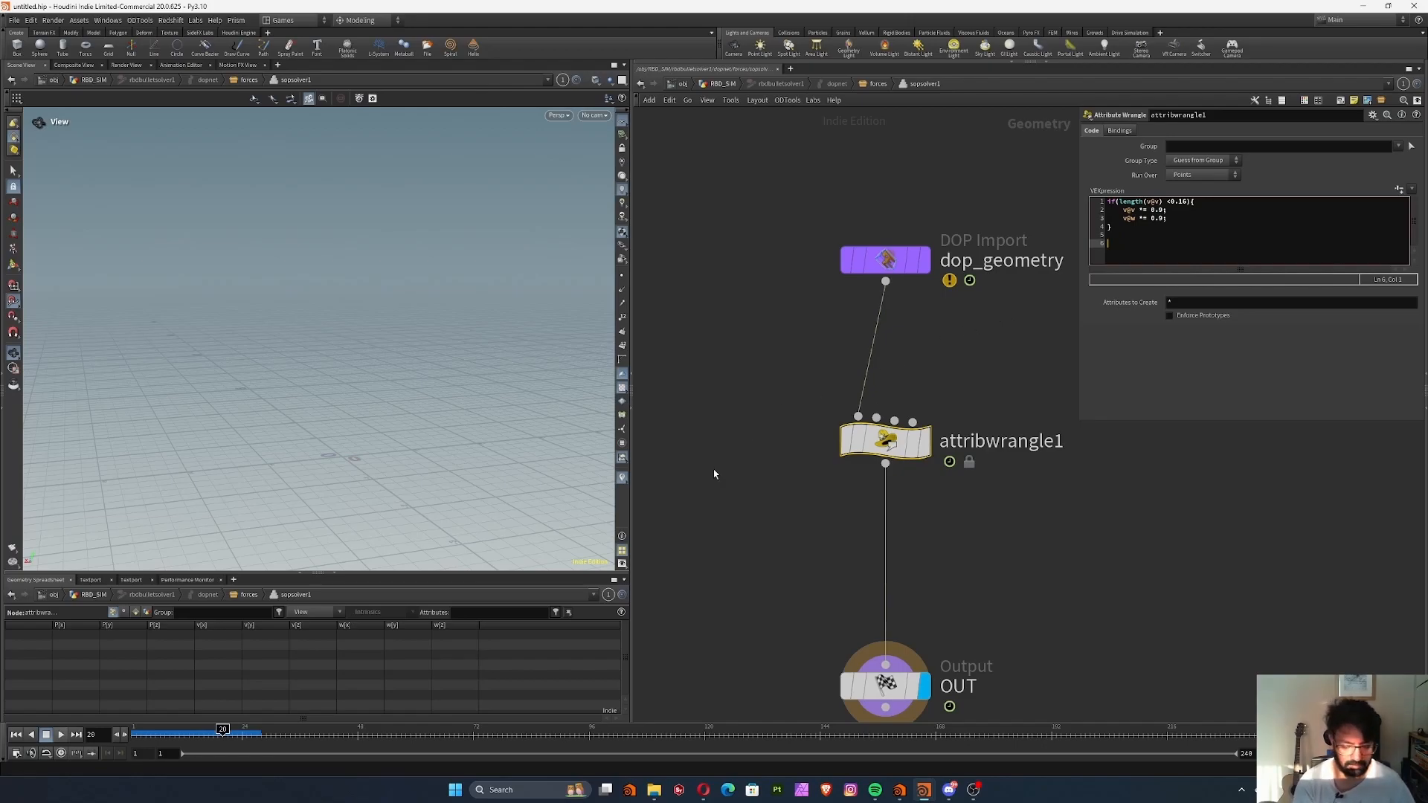
pyautogui.write('if')
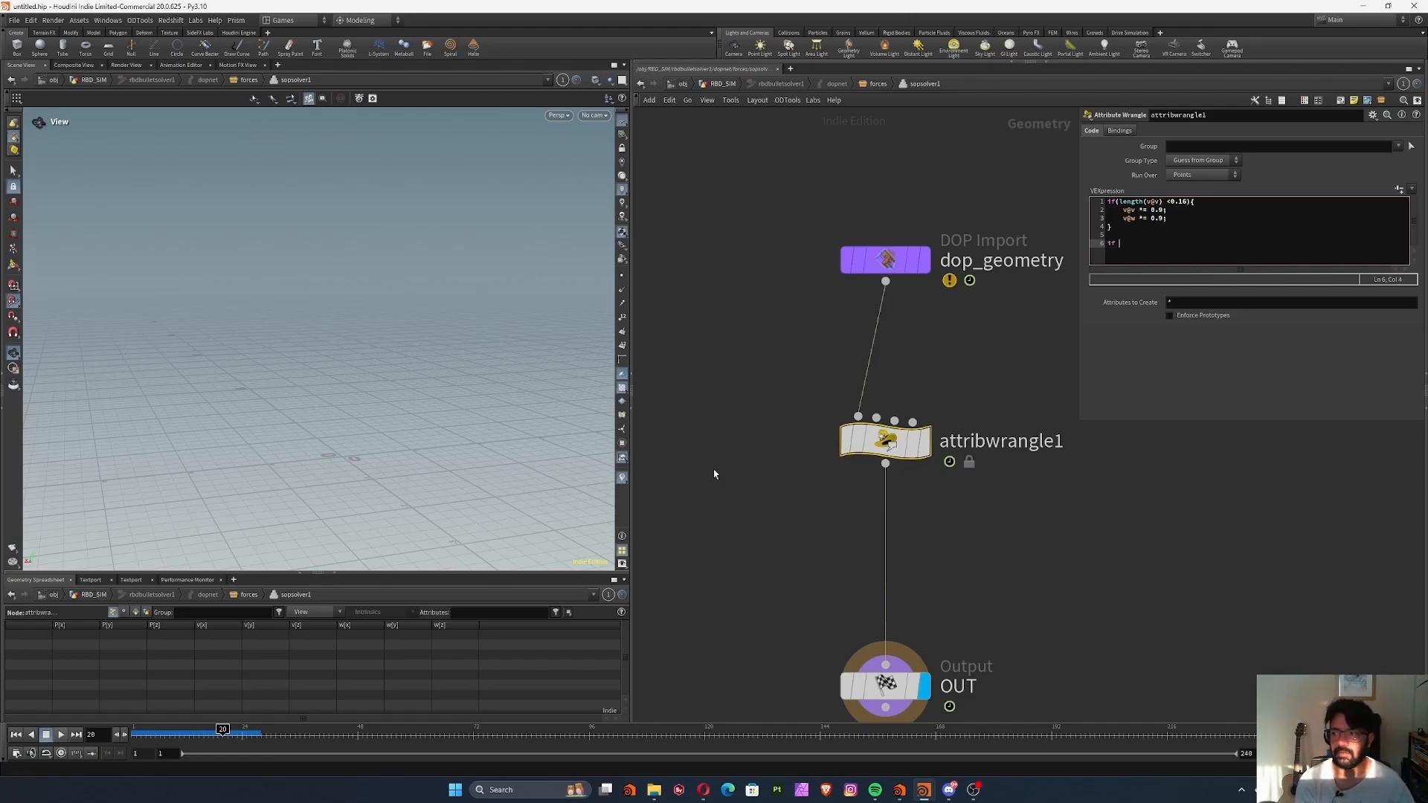
pyautogui.press('BackSpace')
pyautogui.write('(length')
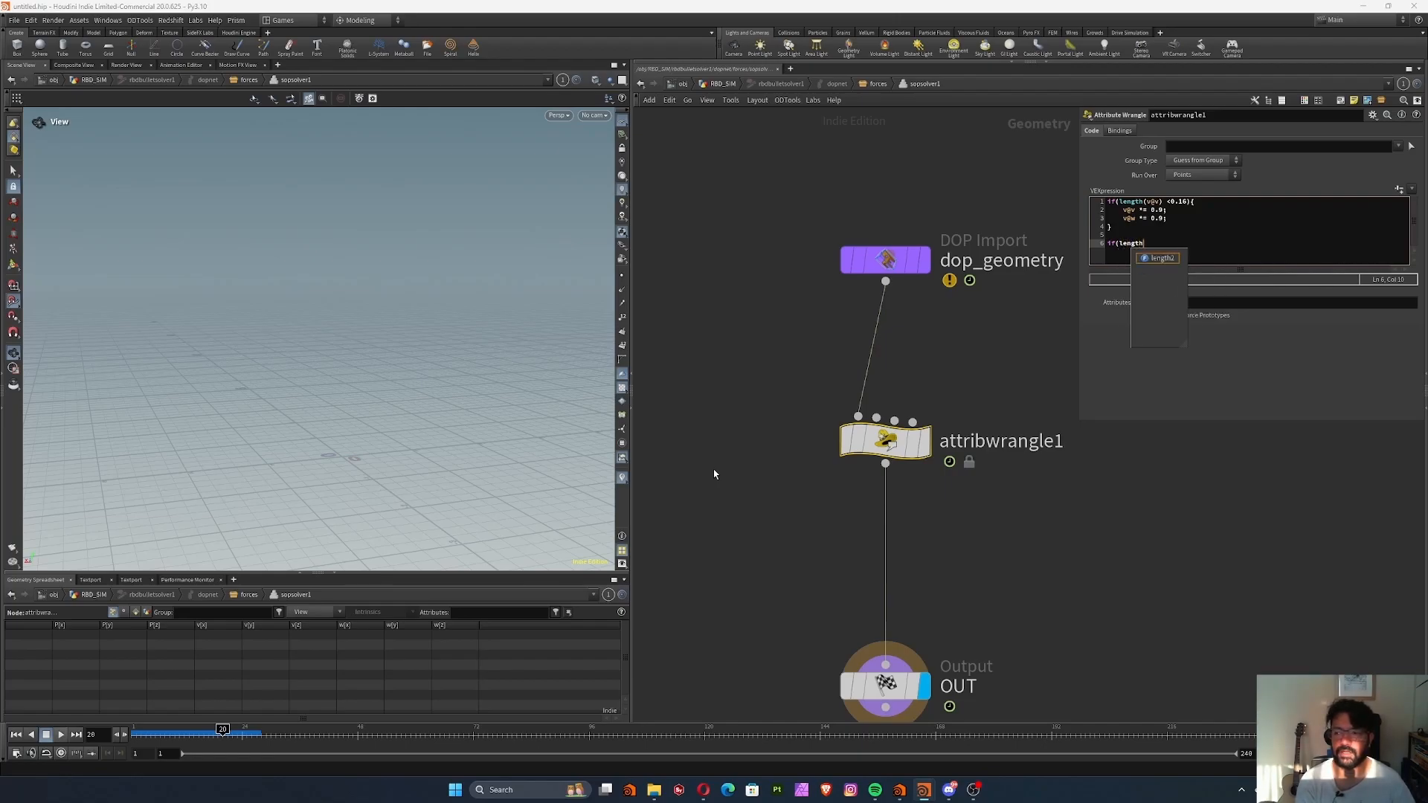
pyautogui.press('BackSpace')
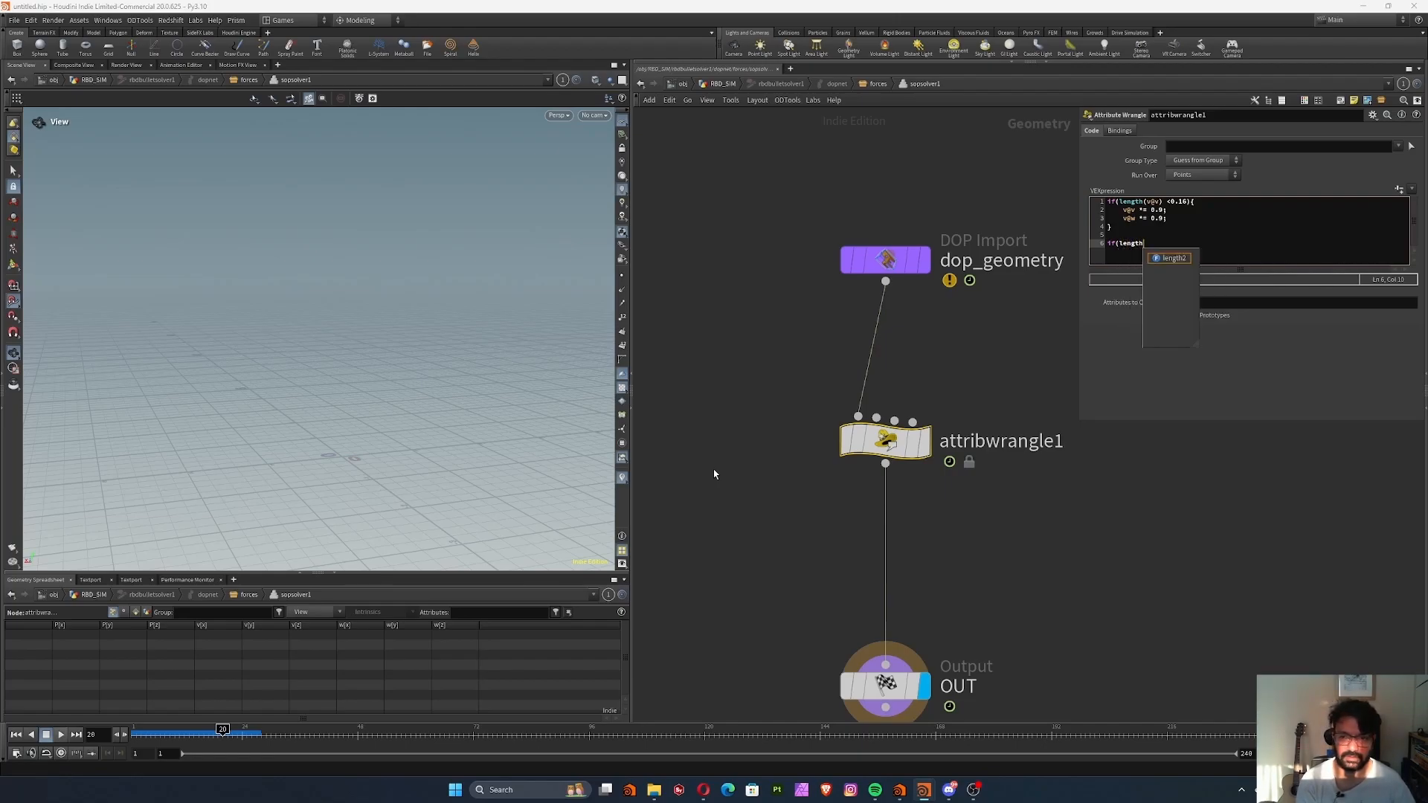
pyautogui.write('v@v')
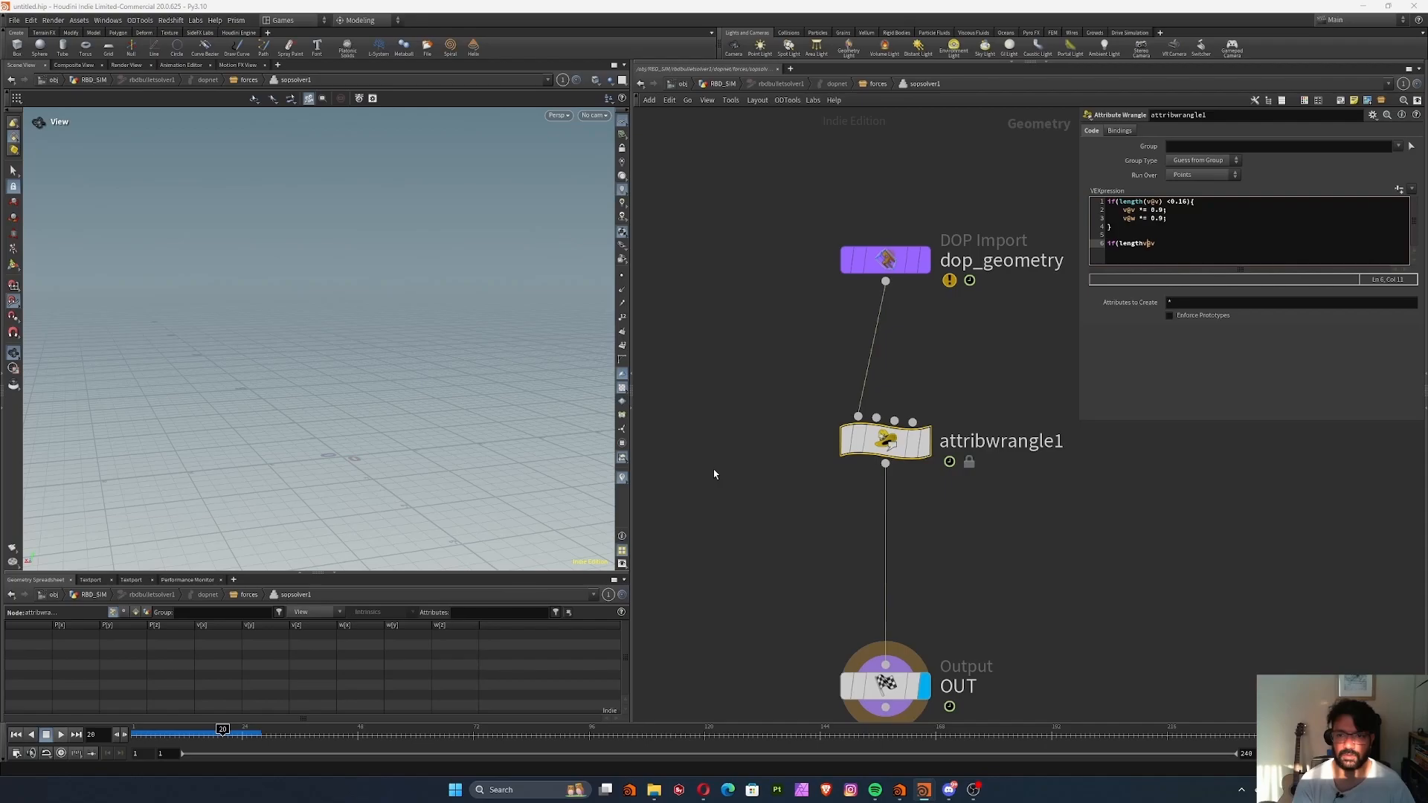
pyautogui.write('(')
pyautogui.press('Right')
pyautogui.press('Right')
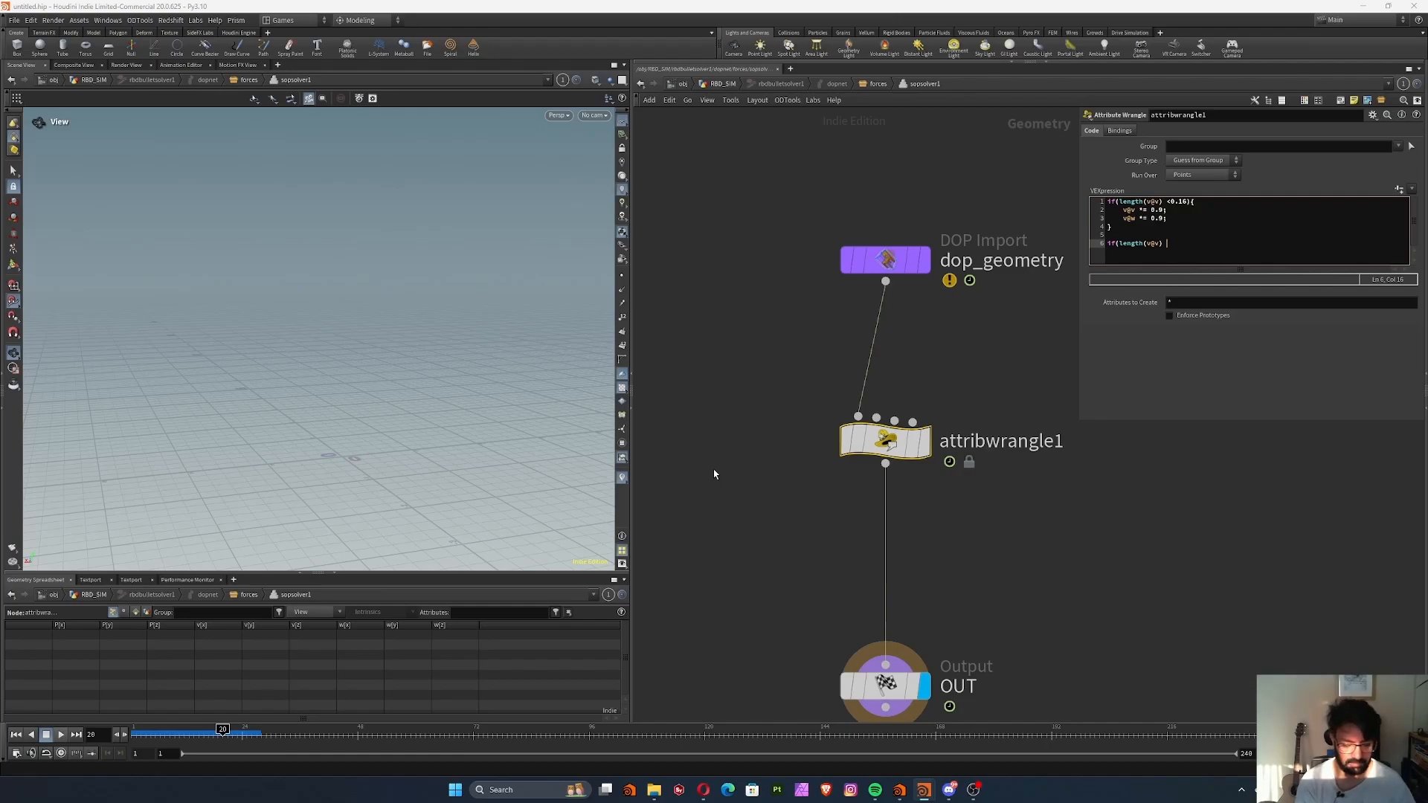
pyautogui.write('<')
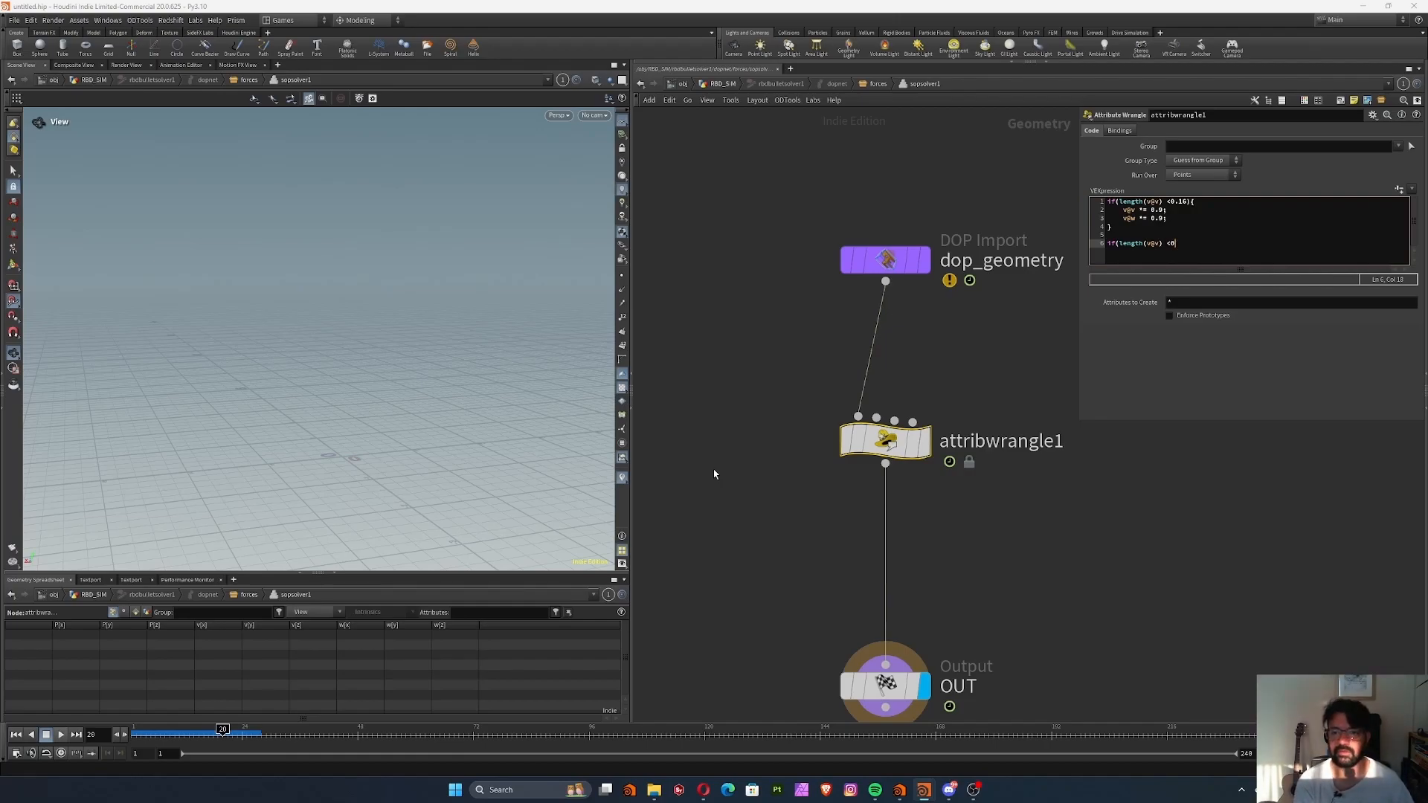
pyautogui.write('0.005')
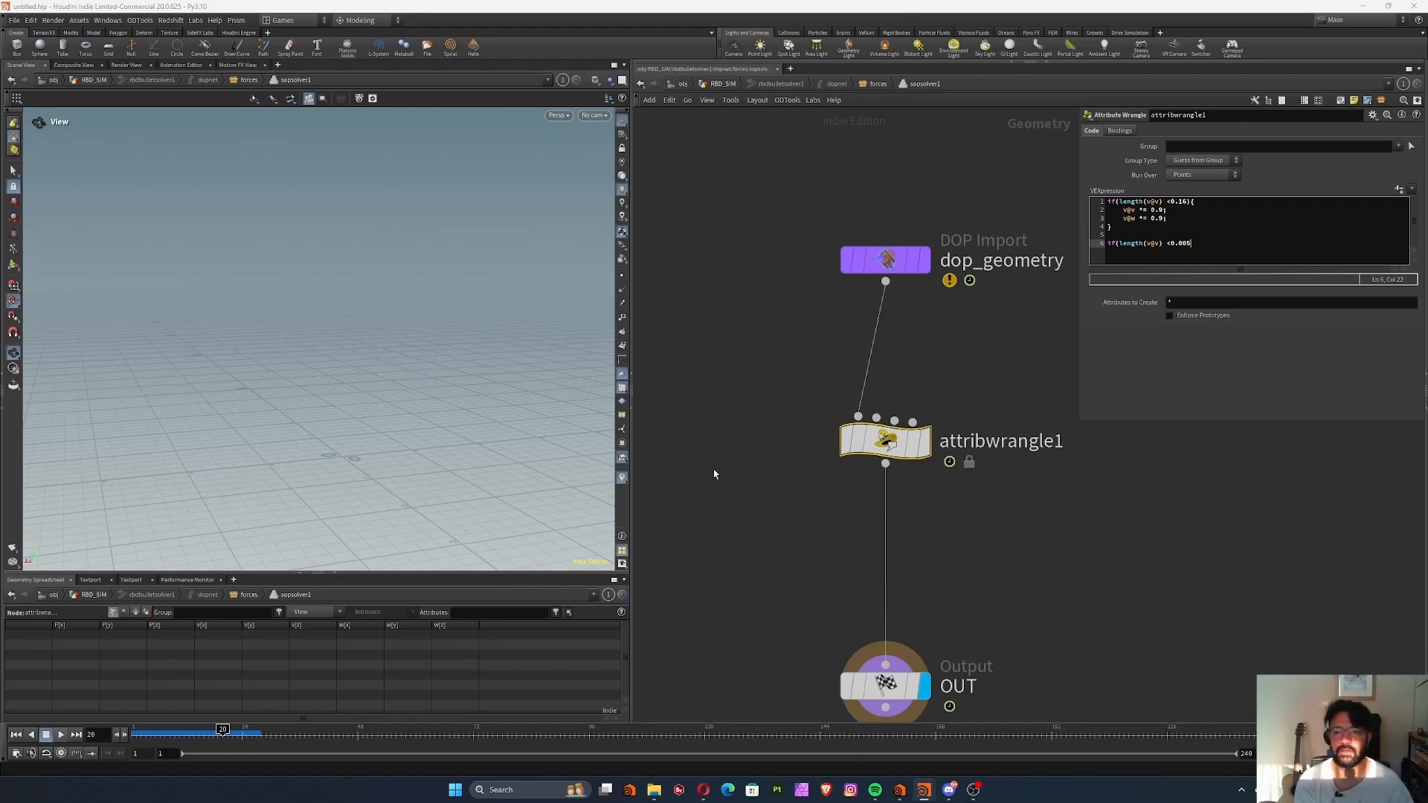
pyautogui.write('){')
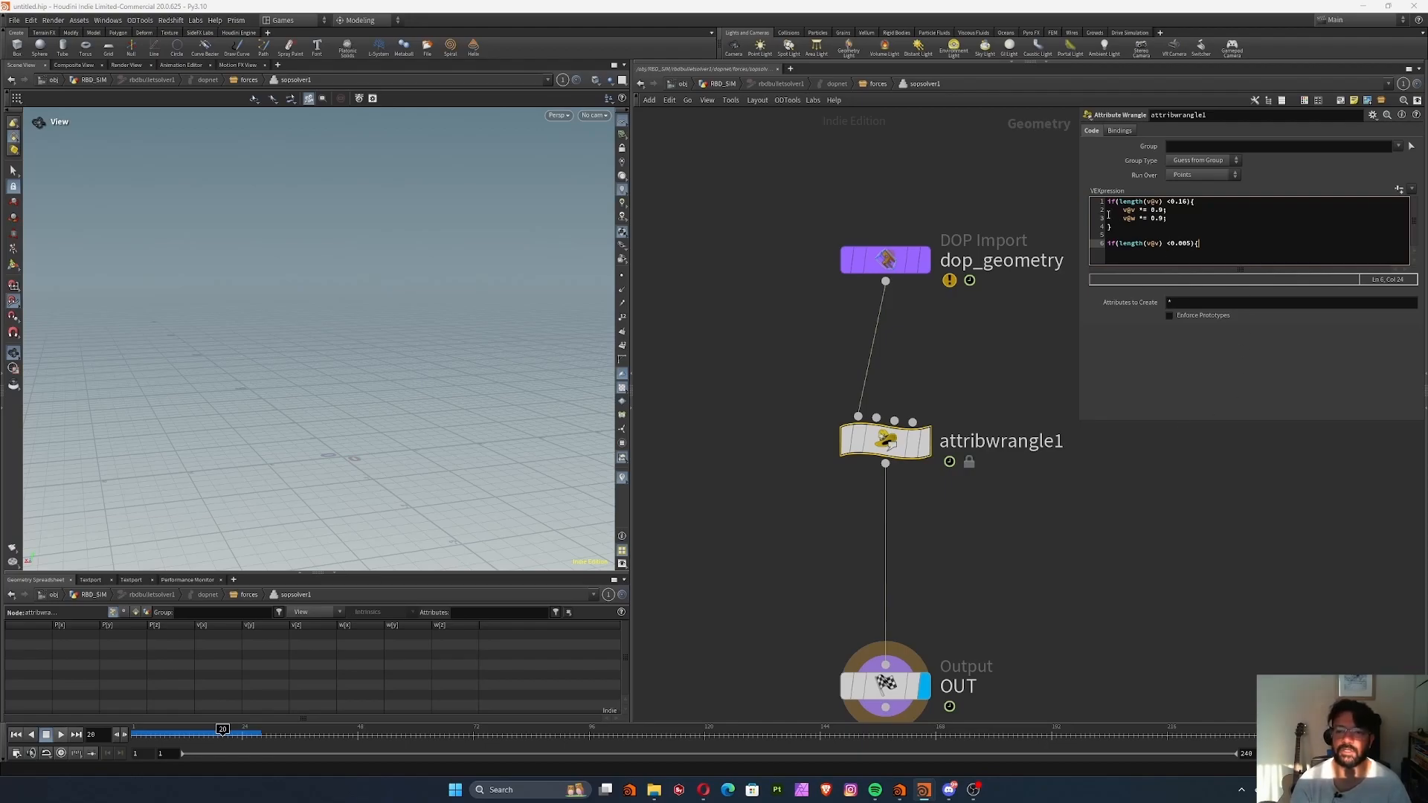
# Complete the wrangle's second condition with i@active = 0; and a closing brace, and return to the RBD_SIM network.
pyautogui.moveTo(1106, 201); pyautogui.dragTo(1190, 202)
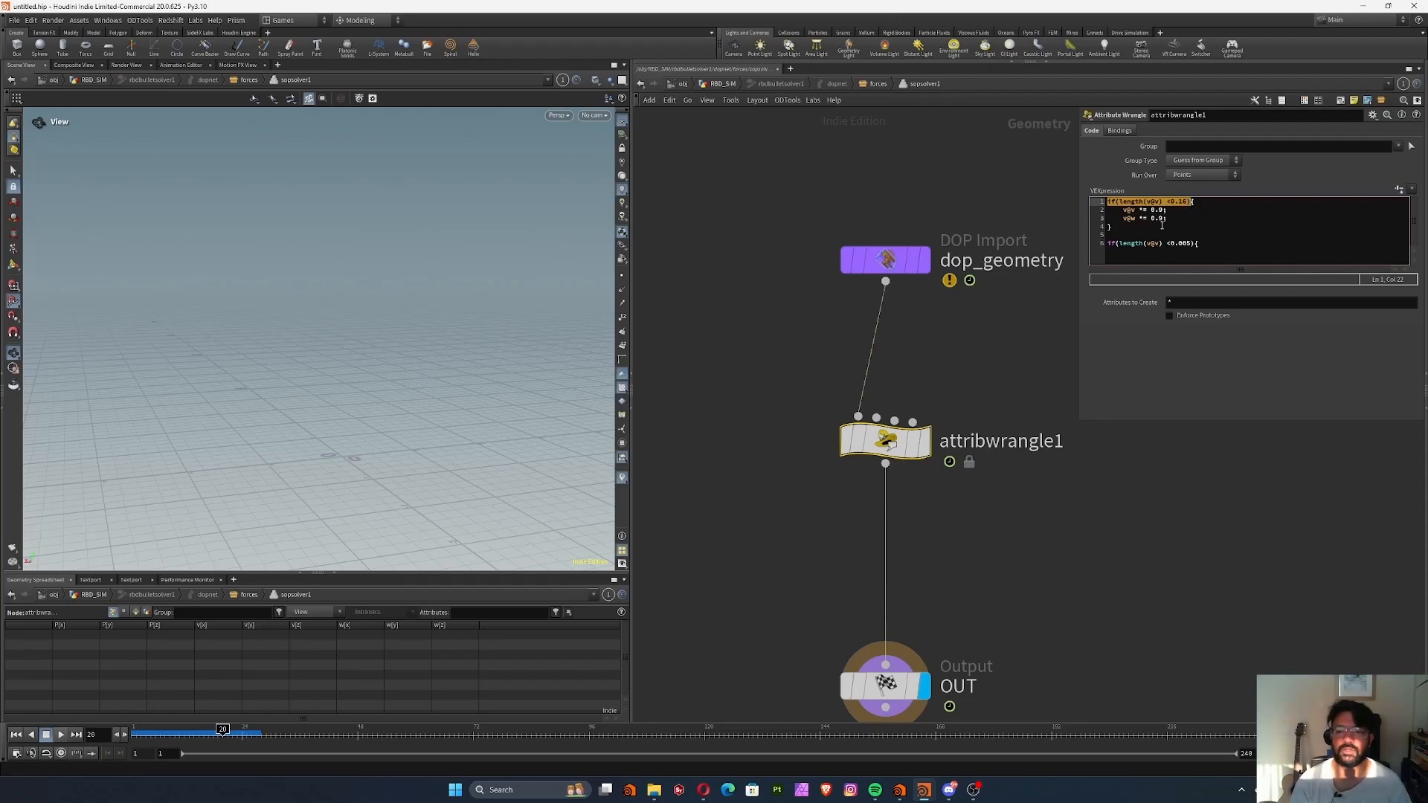
pyautogui.click(1198, 201)
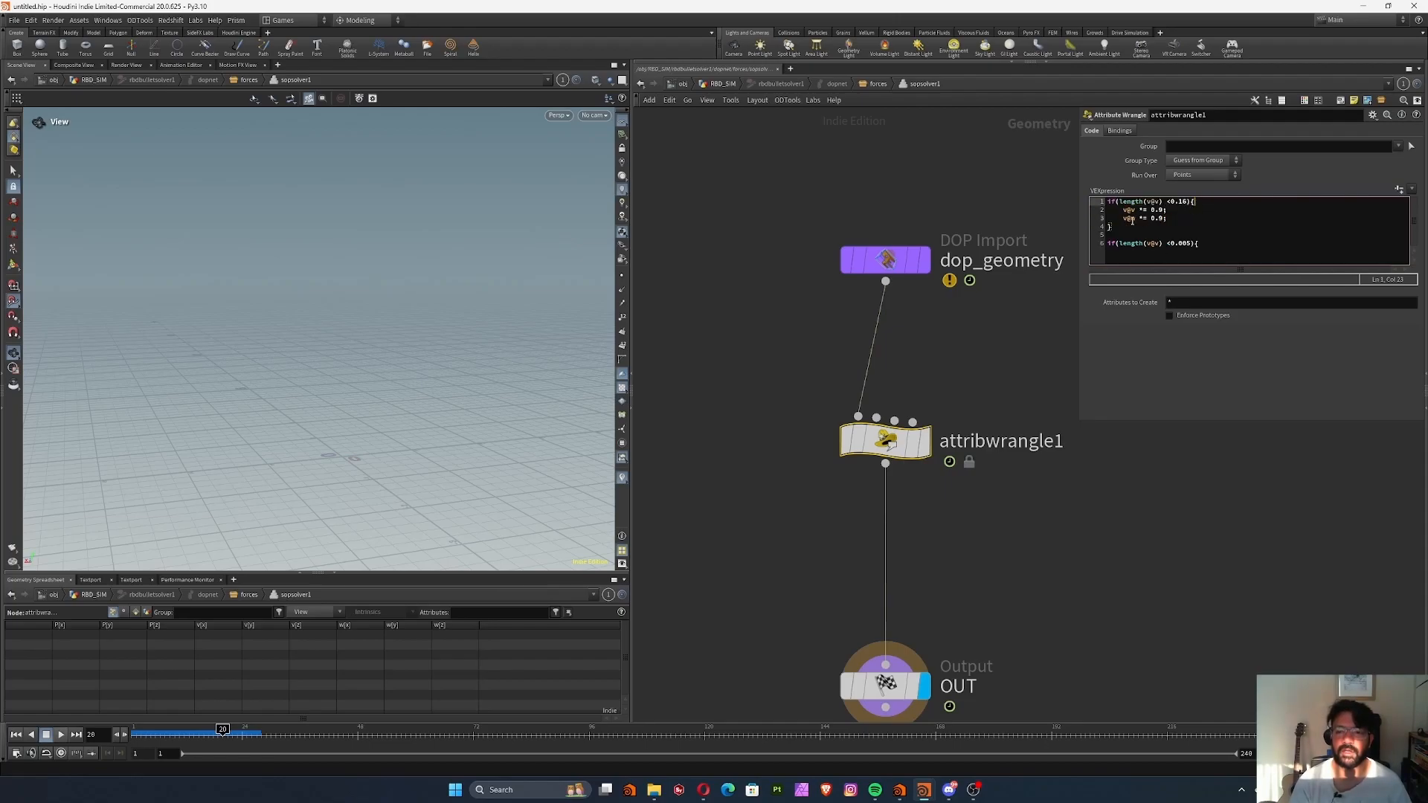
pyautogui.click(1222, 243)
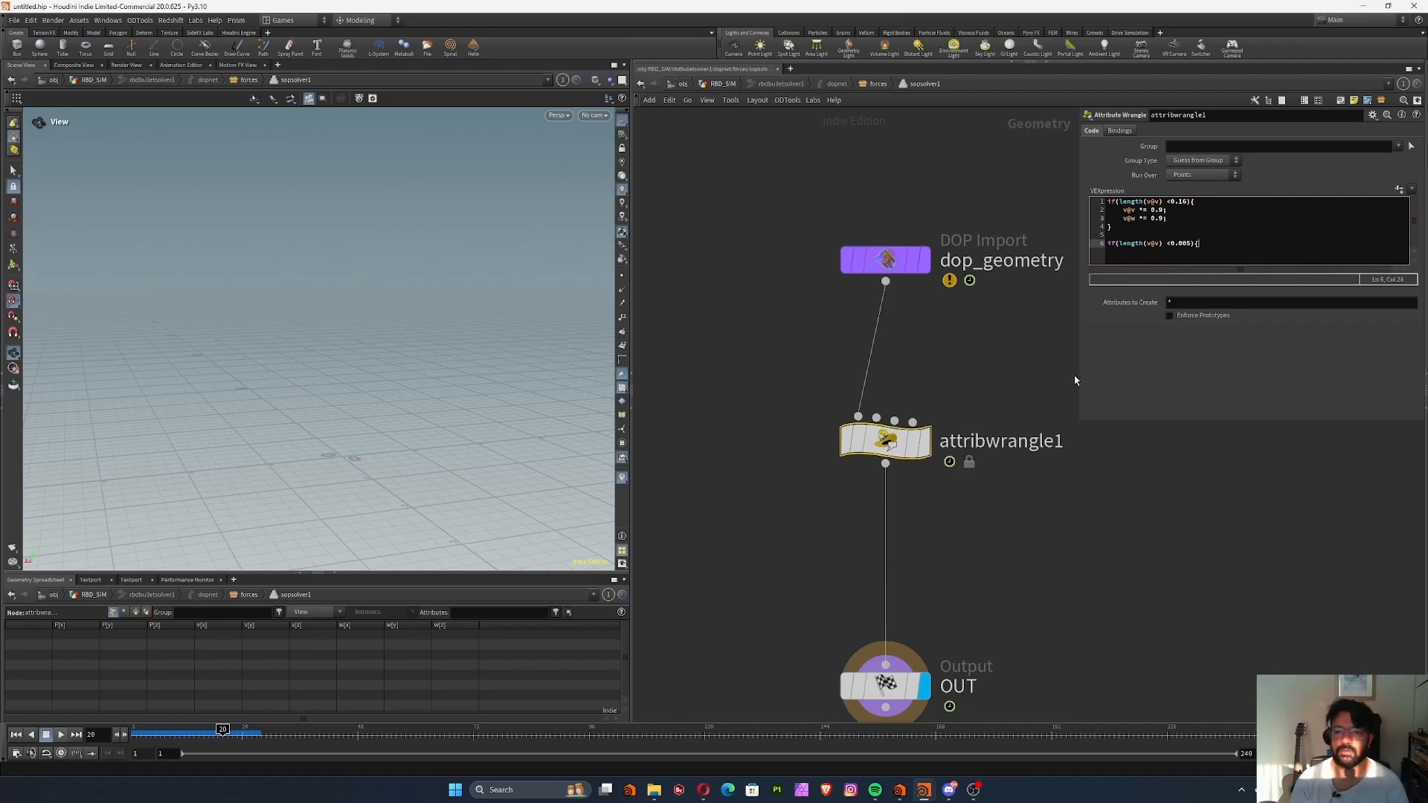
pyautogui.press('Return')
pyautogui.press('Tab')
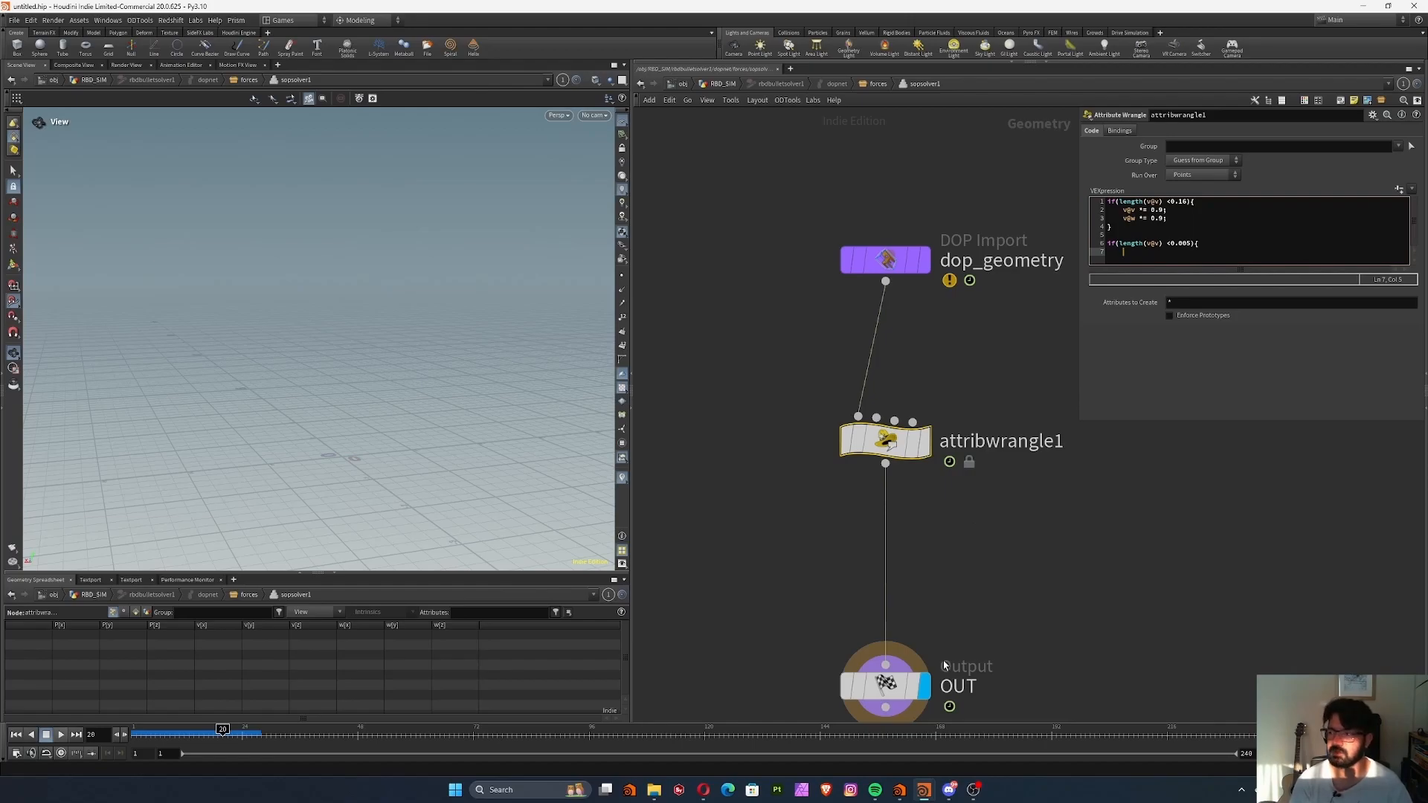
pyautogui.write('i@activ')
pyautogui.press('BackSpace')
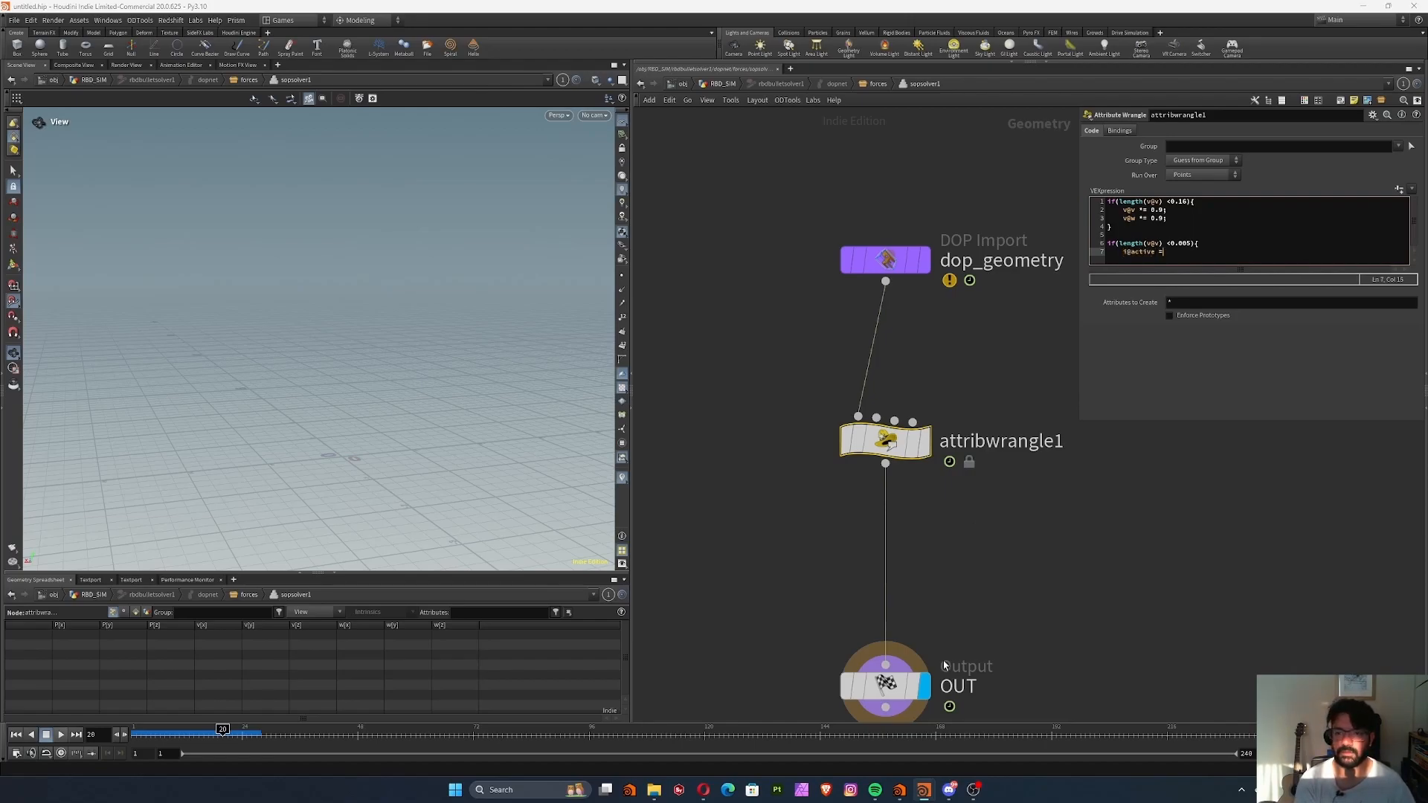
pyautogui.write('ve = 0')
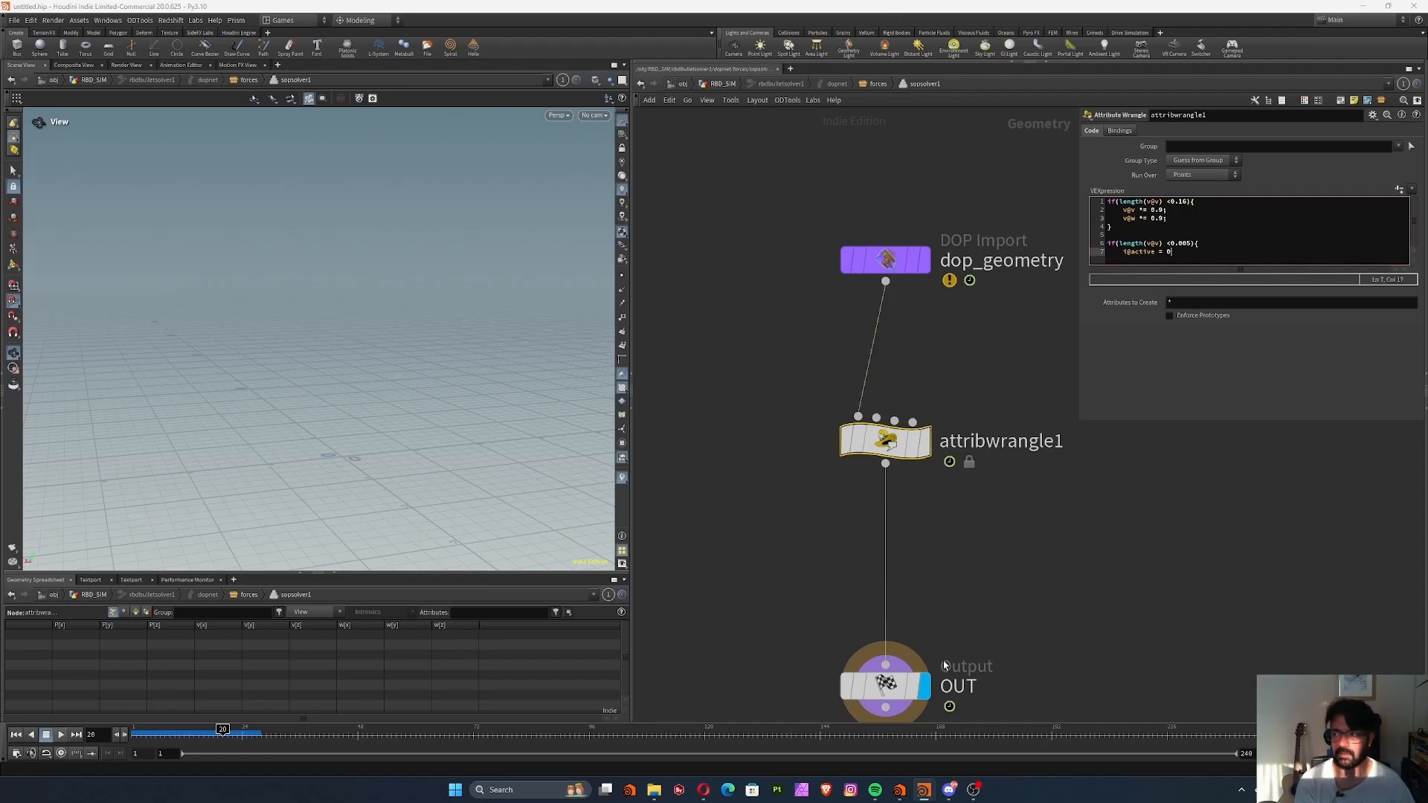
pyautogui.write(';')
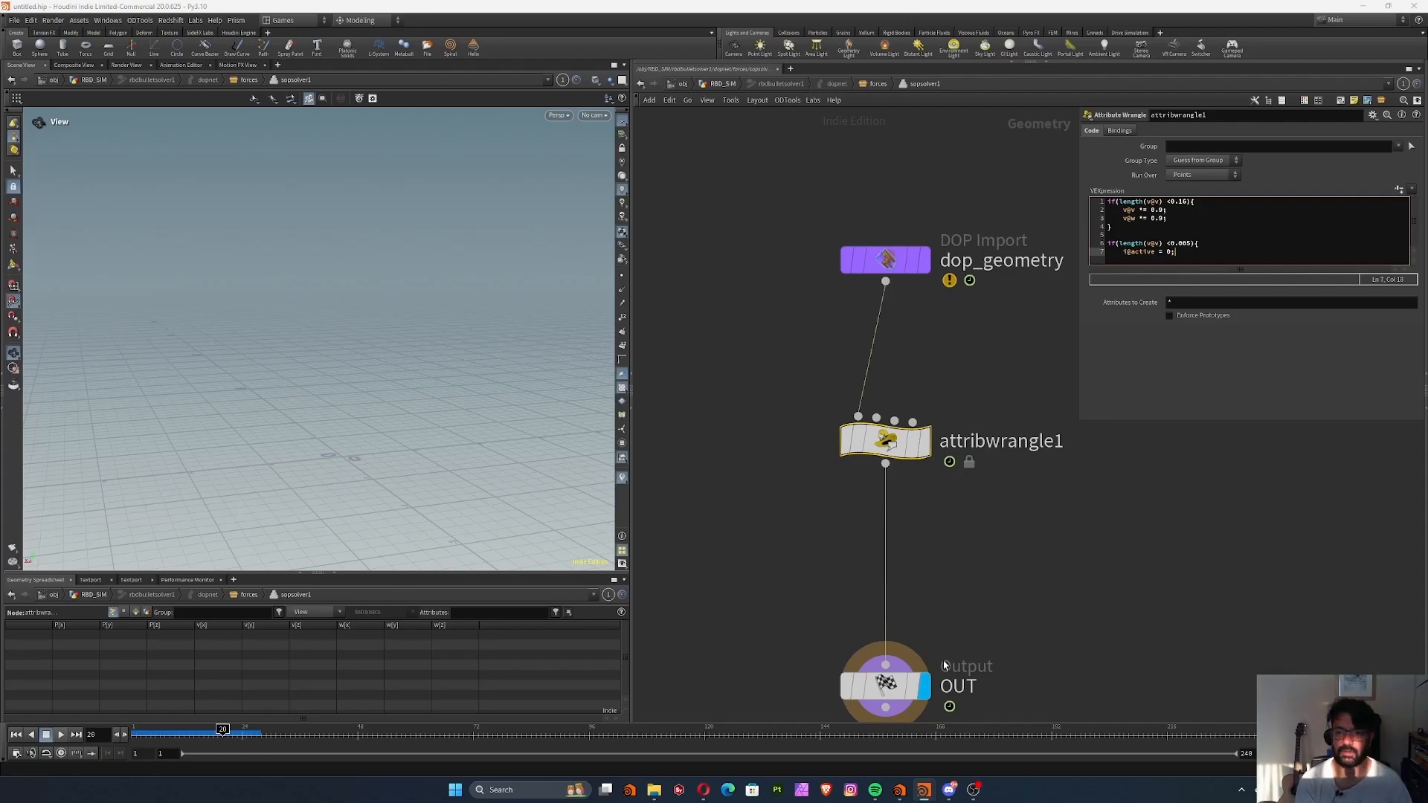
pyautogui.press('Return')
pyautogui.write('}')
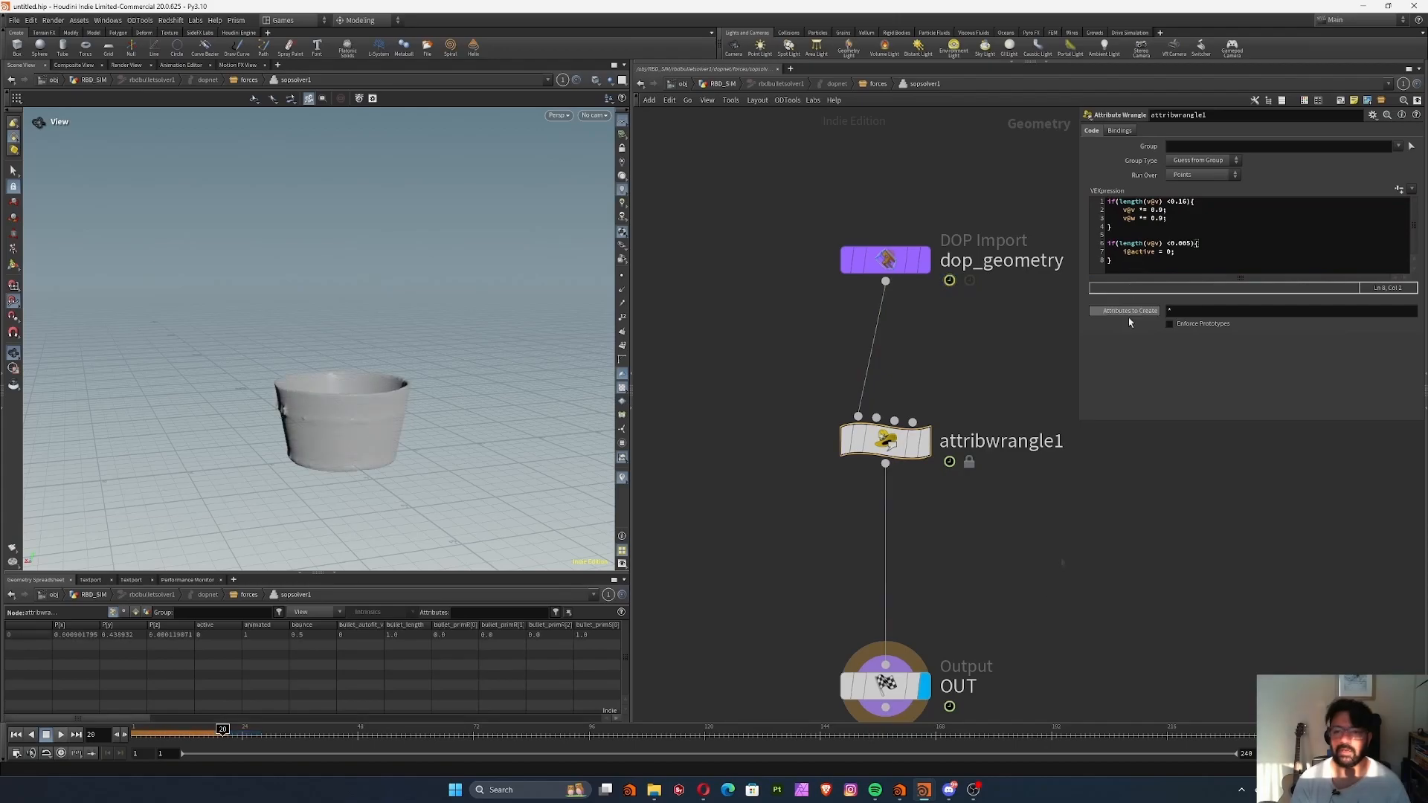
pyautogui.click(926, 678)
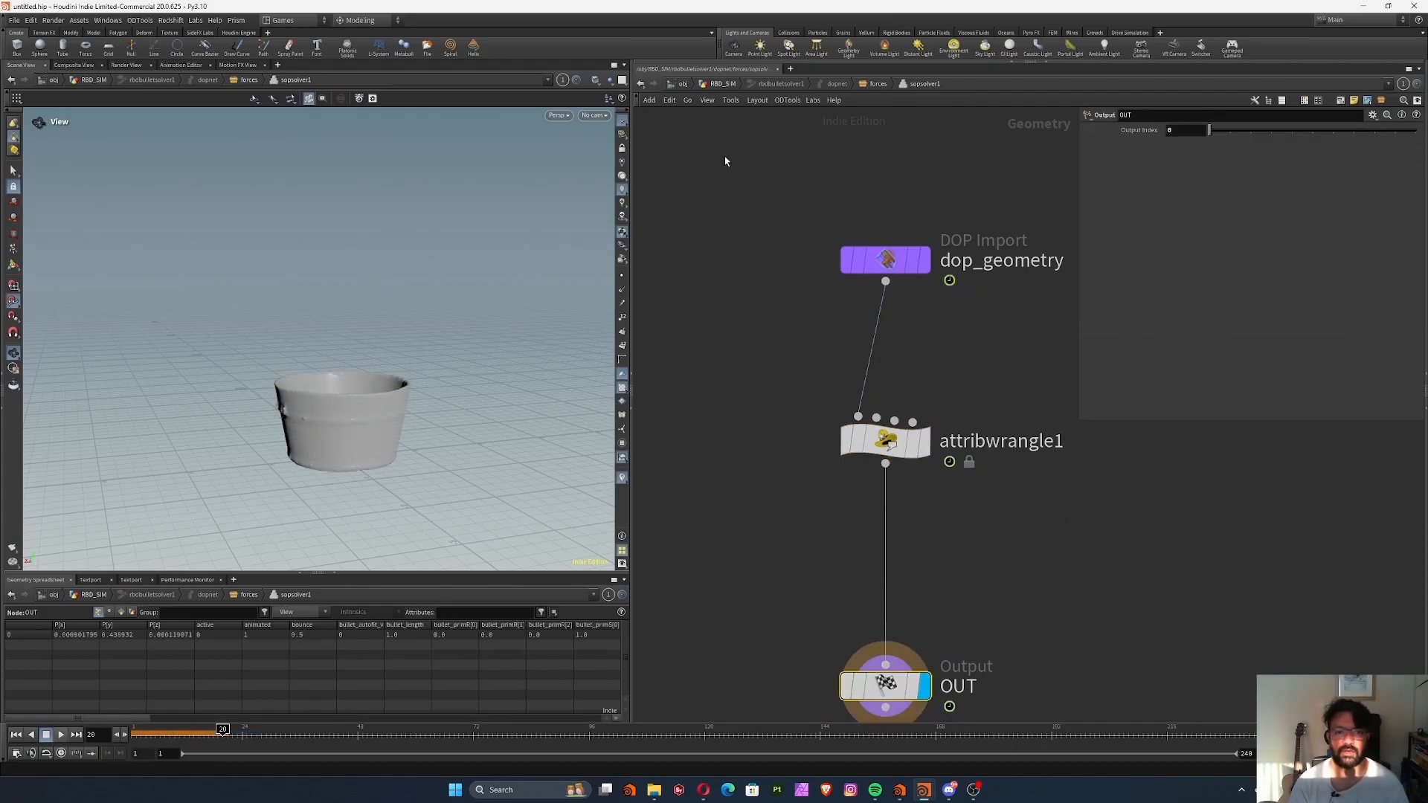
pyautogui.click(718, 84)
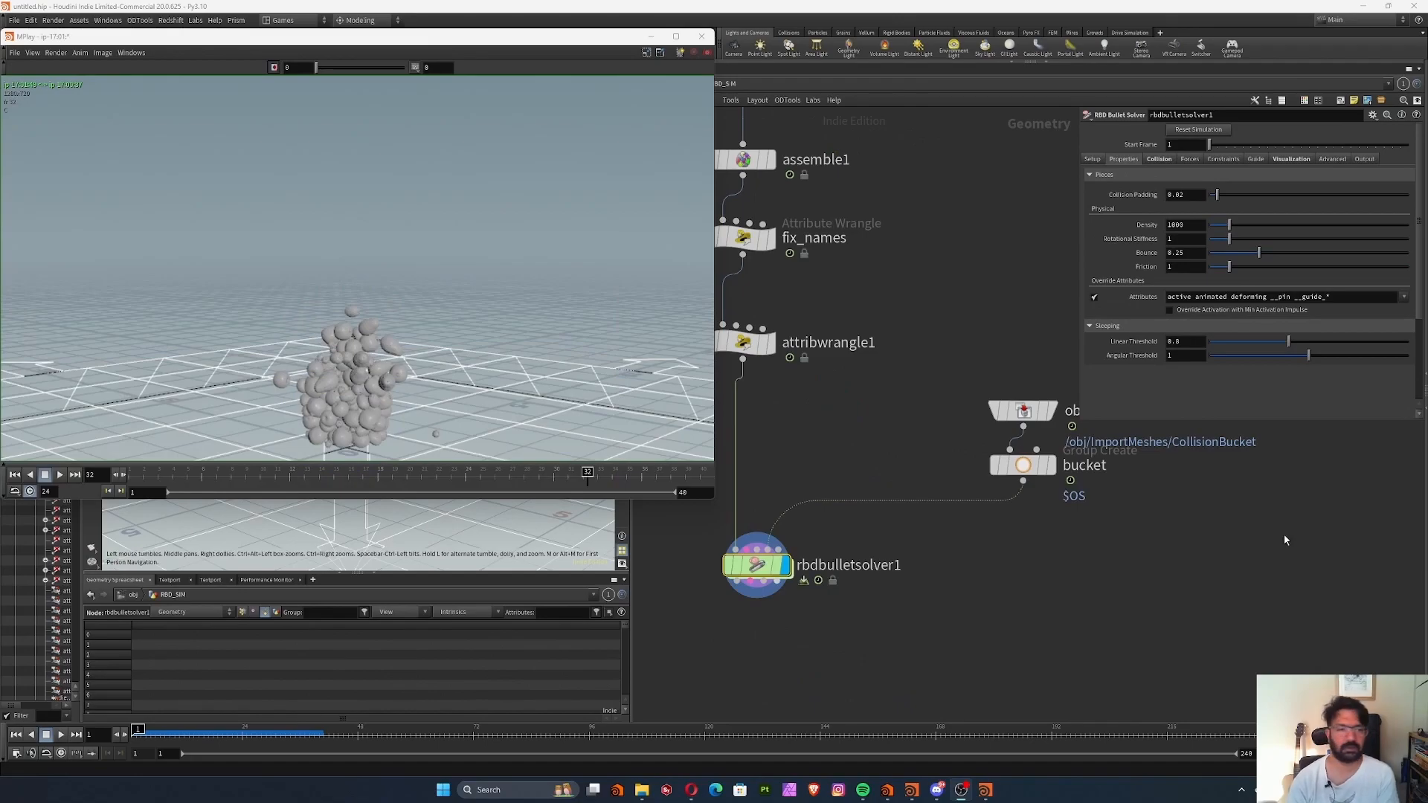
# Play and scrub the MPlay flipbook of the fruit falling into the bucket, comparing sequences 0 and 1, and close it.
pyautogui.moveTo(398, 37); pyautogui.dragTo(494, 99)
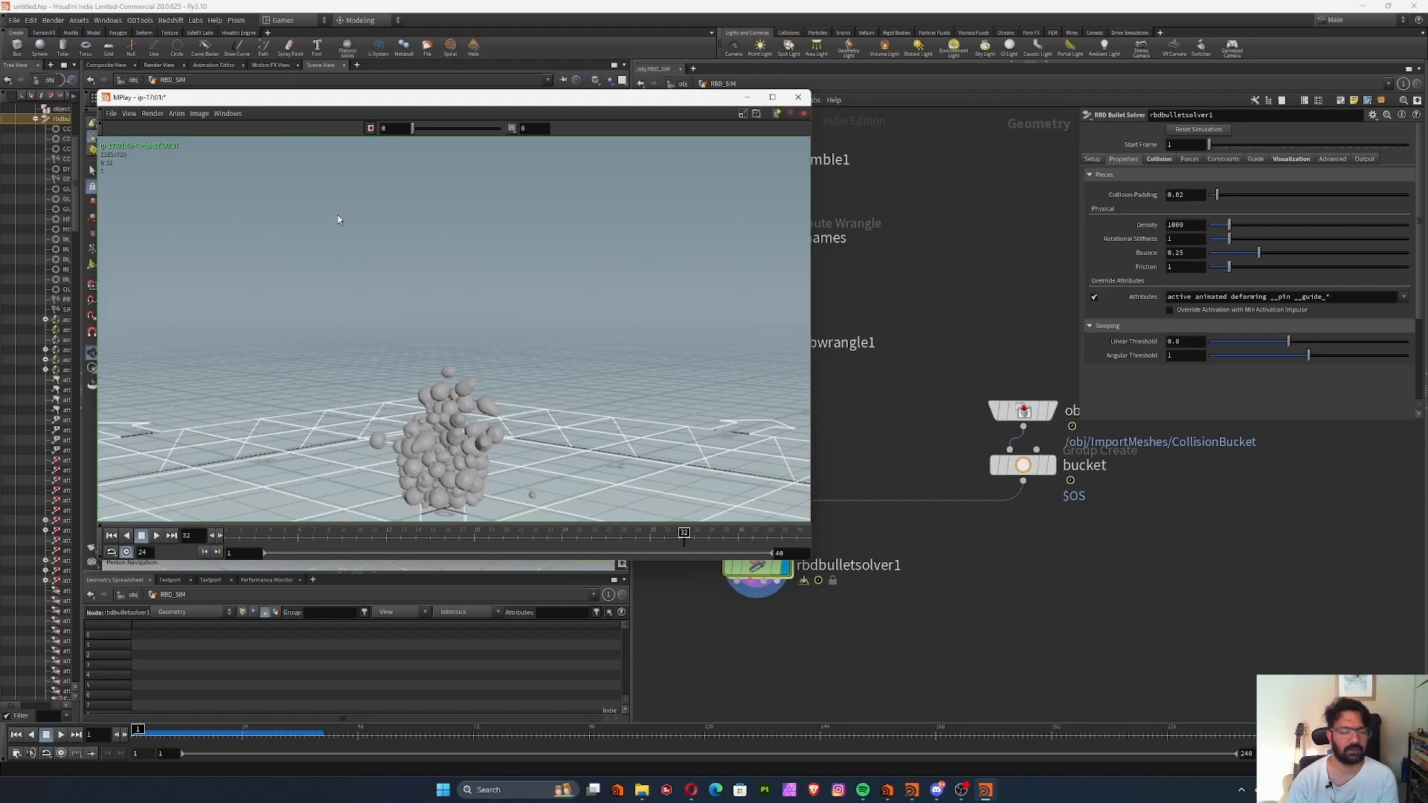
pyautogui.click(156, 535)
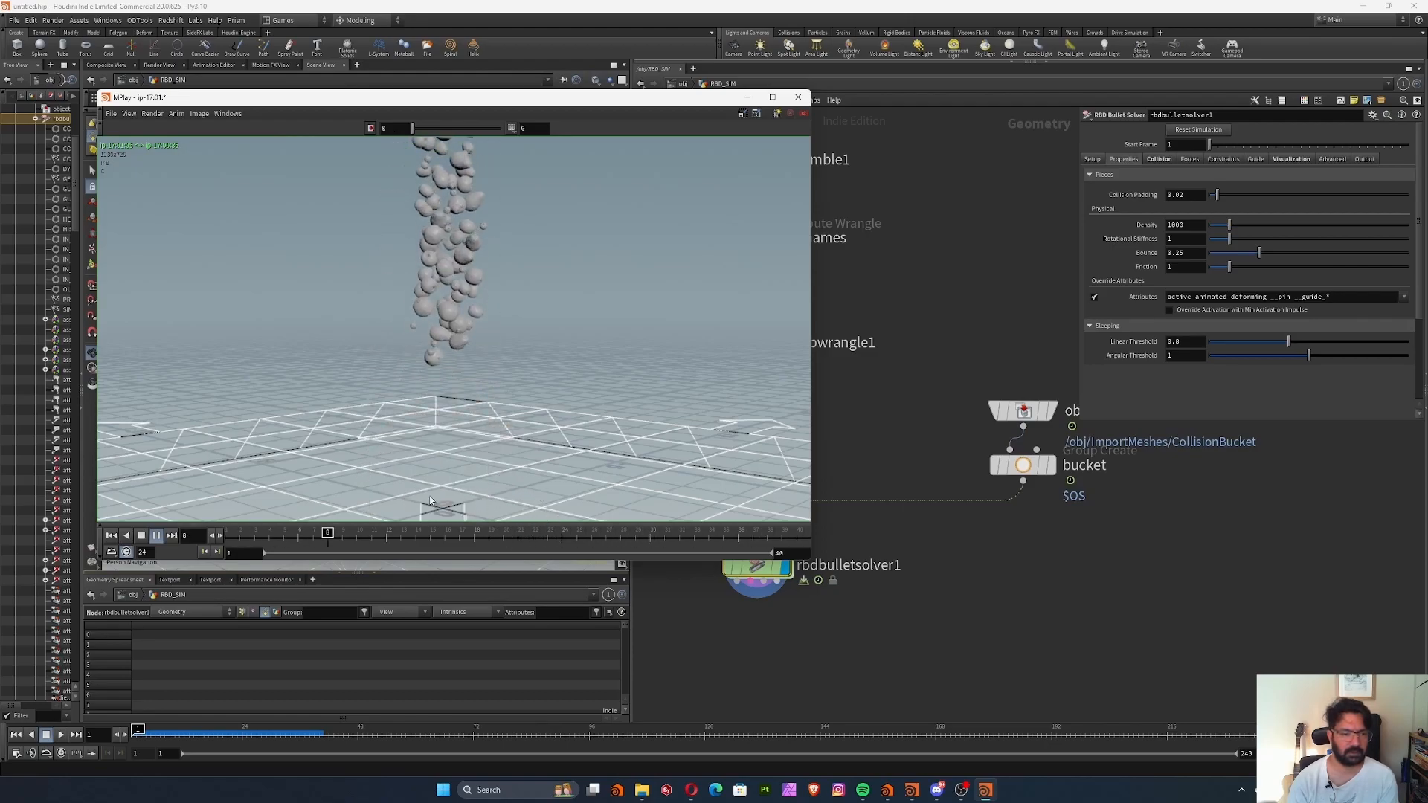
pyautogui.moveTo(479, 478); pyautogui.dragTo(462, 490, button='right')
pyautogui.moveTo(462, 490); pyautogui.dragTo(466, 394, button='middle')
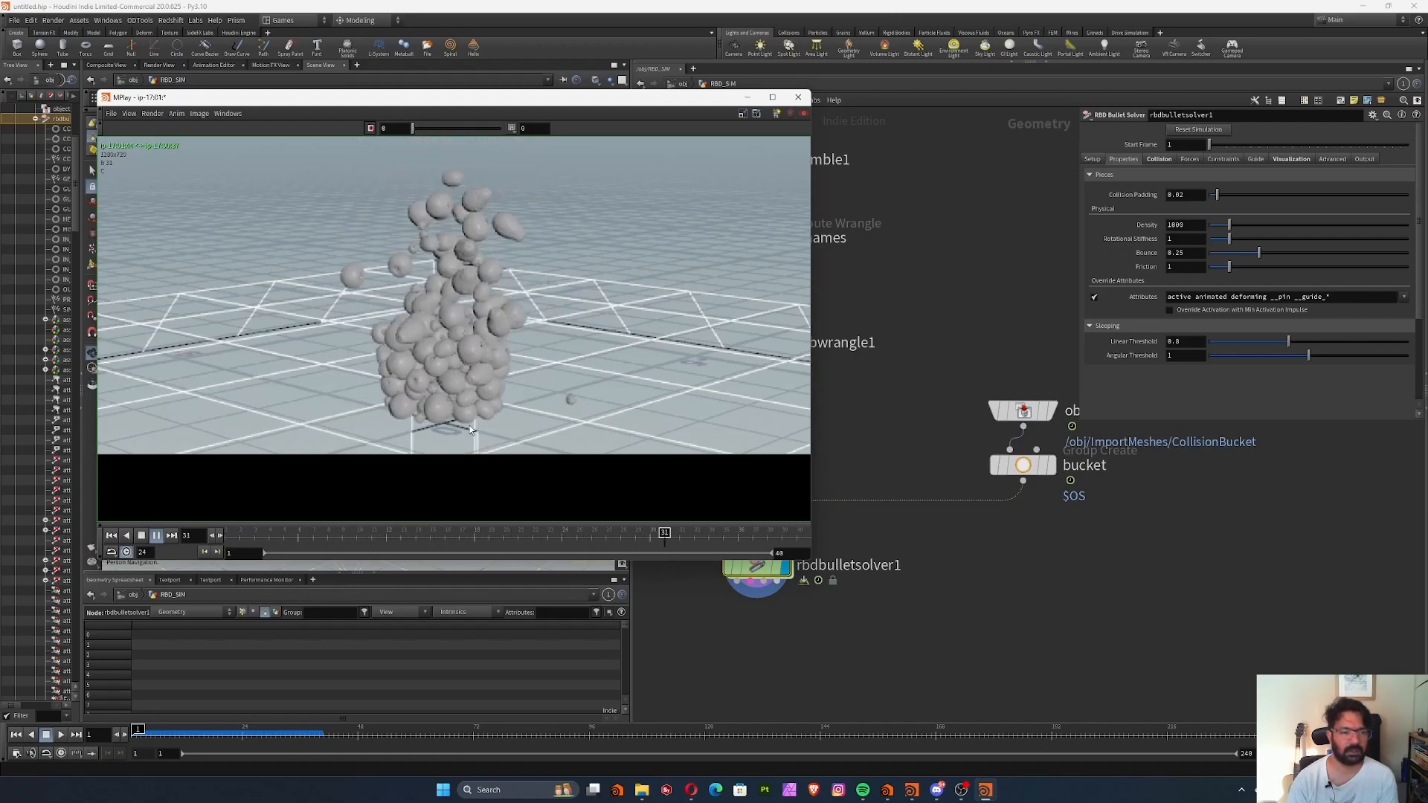
pyautogui.moveTo(441, 131); pyautogui.dragTo(524, 130)
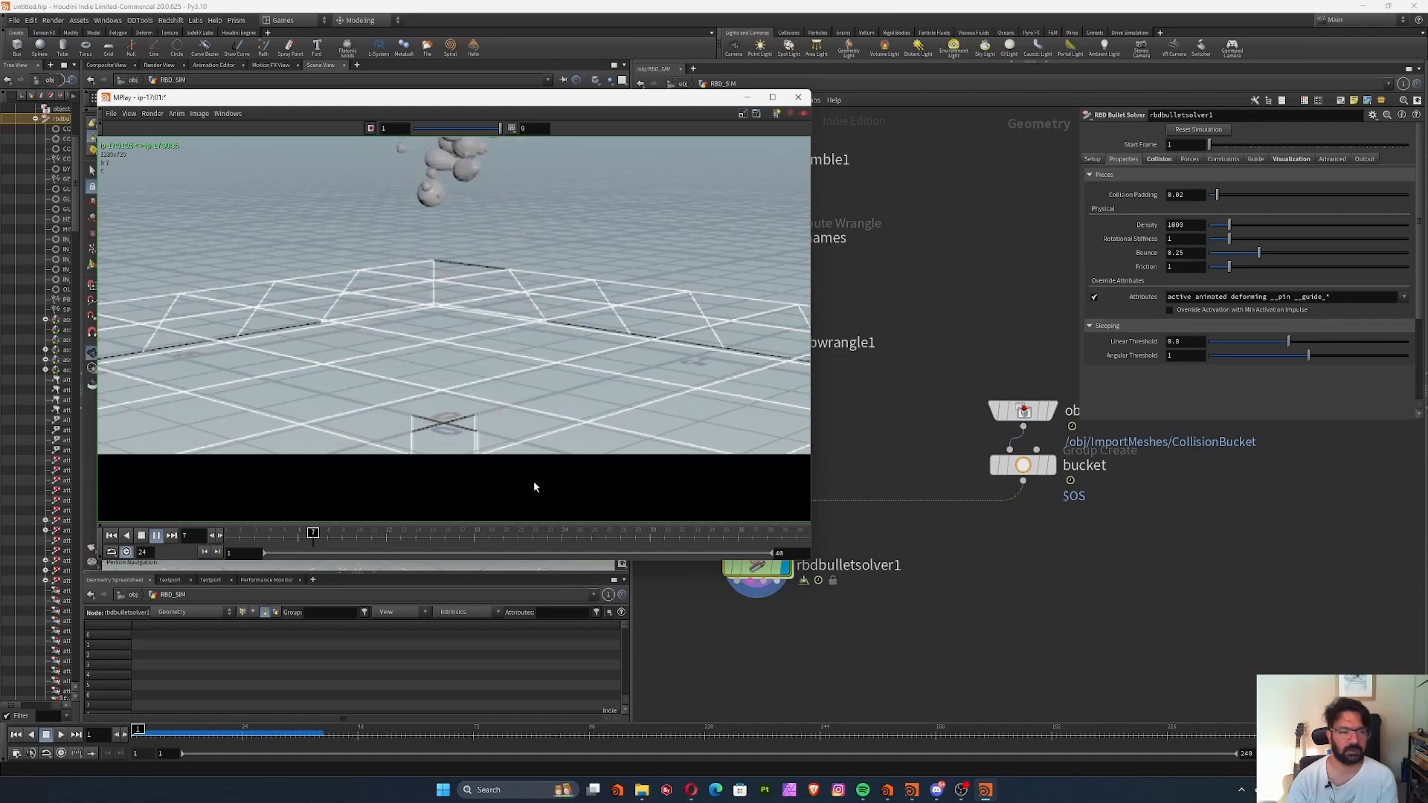
pyautogui.click(435, 539)
pyautogui.moveTo(435, 538)
pyautogui.mouseDown()
pyautogui.moveTo(580, 534)
pyautogui.moveTo(669, 504)
pyautogui.moveTo(641, 507)
pyautogui.moveTo(662, 505)
pyautogui.moveTo(648, 535)
pyautogui.moveTo(519, 545)
pyautogui.moveTo(705, 555)
pyautogui.mouseUp()
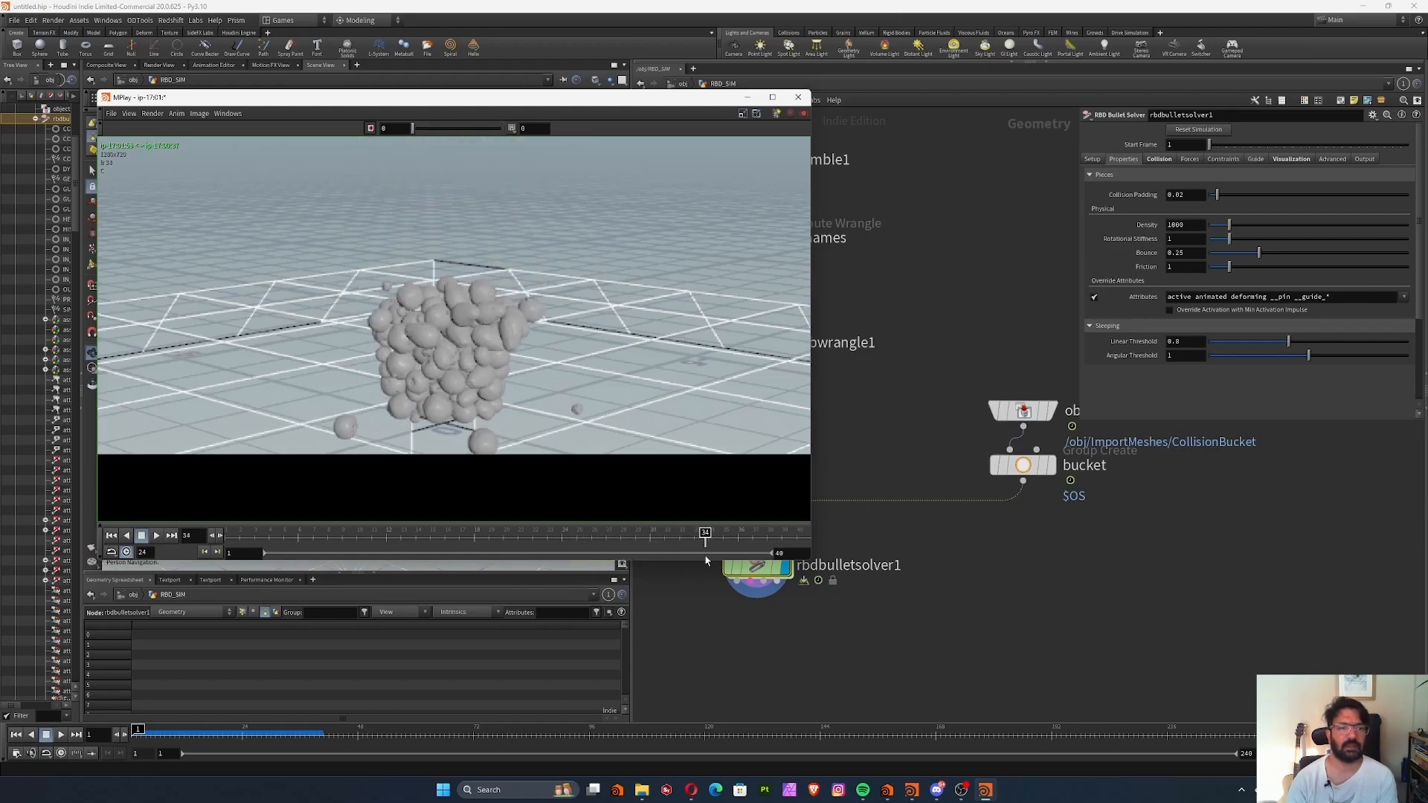
pyautogui.click(799, 97)
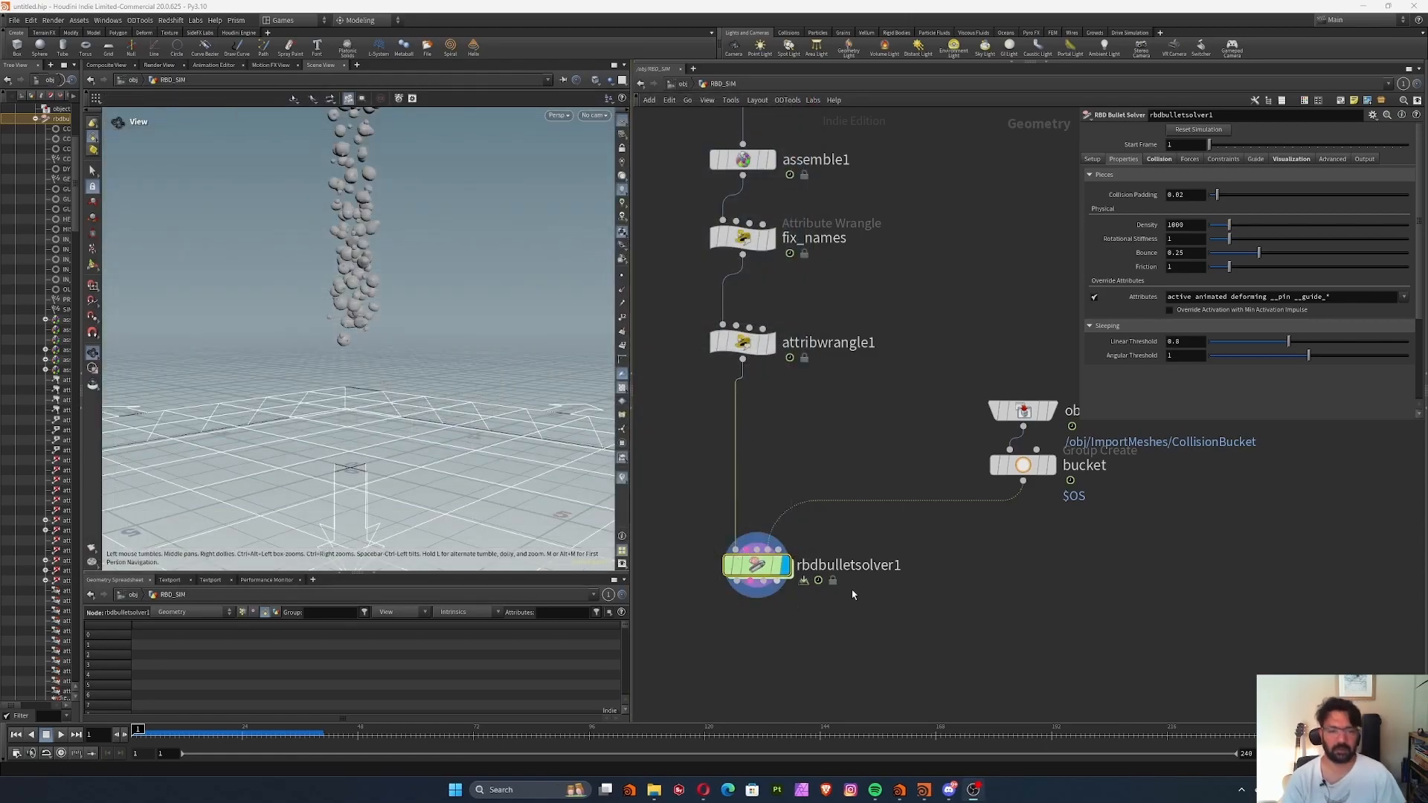
# Enter rbdbulletsolver1's forces network, open sopsolver1 and decline the autosave without saving.
pyautogui.moveTo(836, 593); pyautogui.dragTo(827, 634, button='middle')
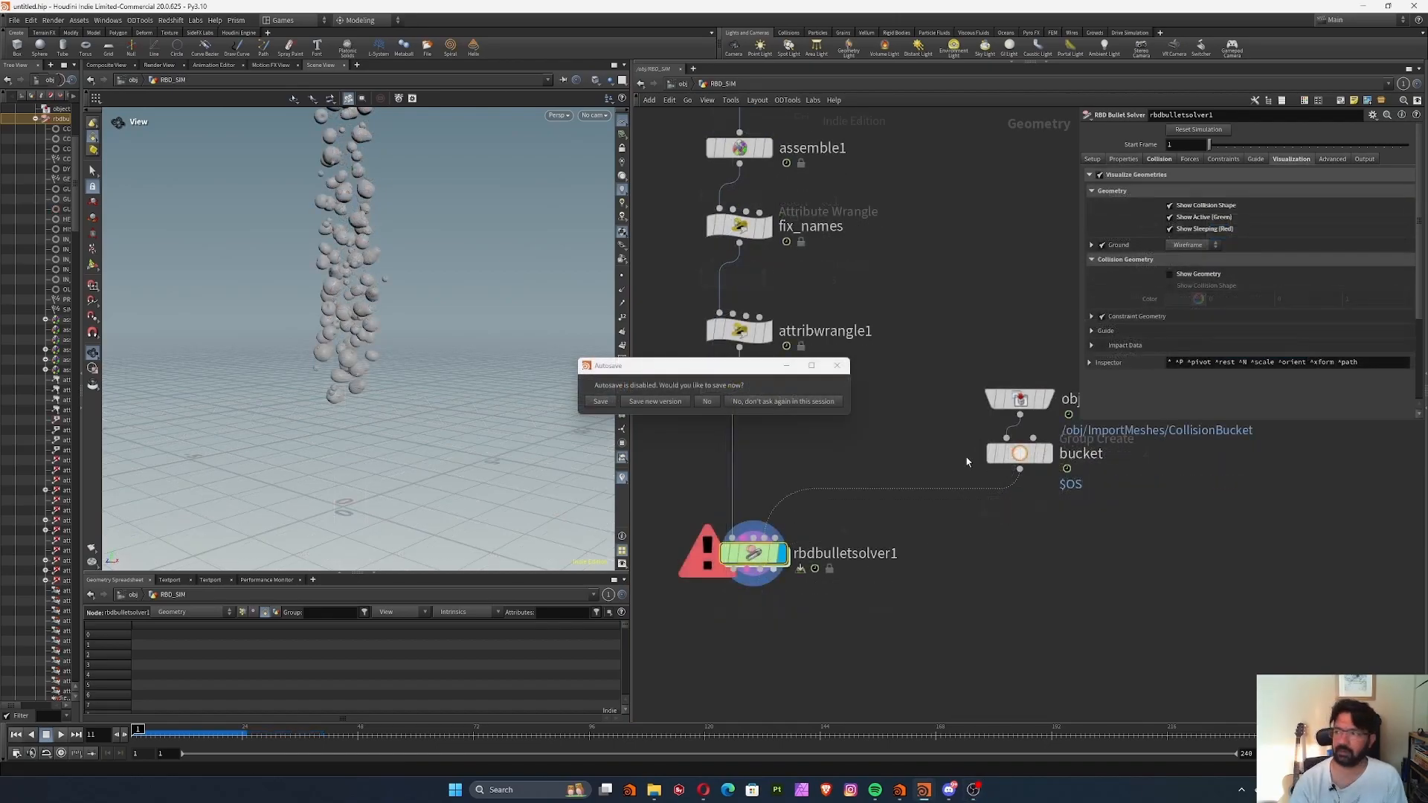
pyautogui.press('i')
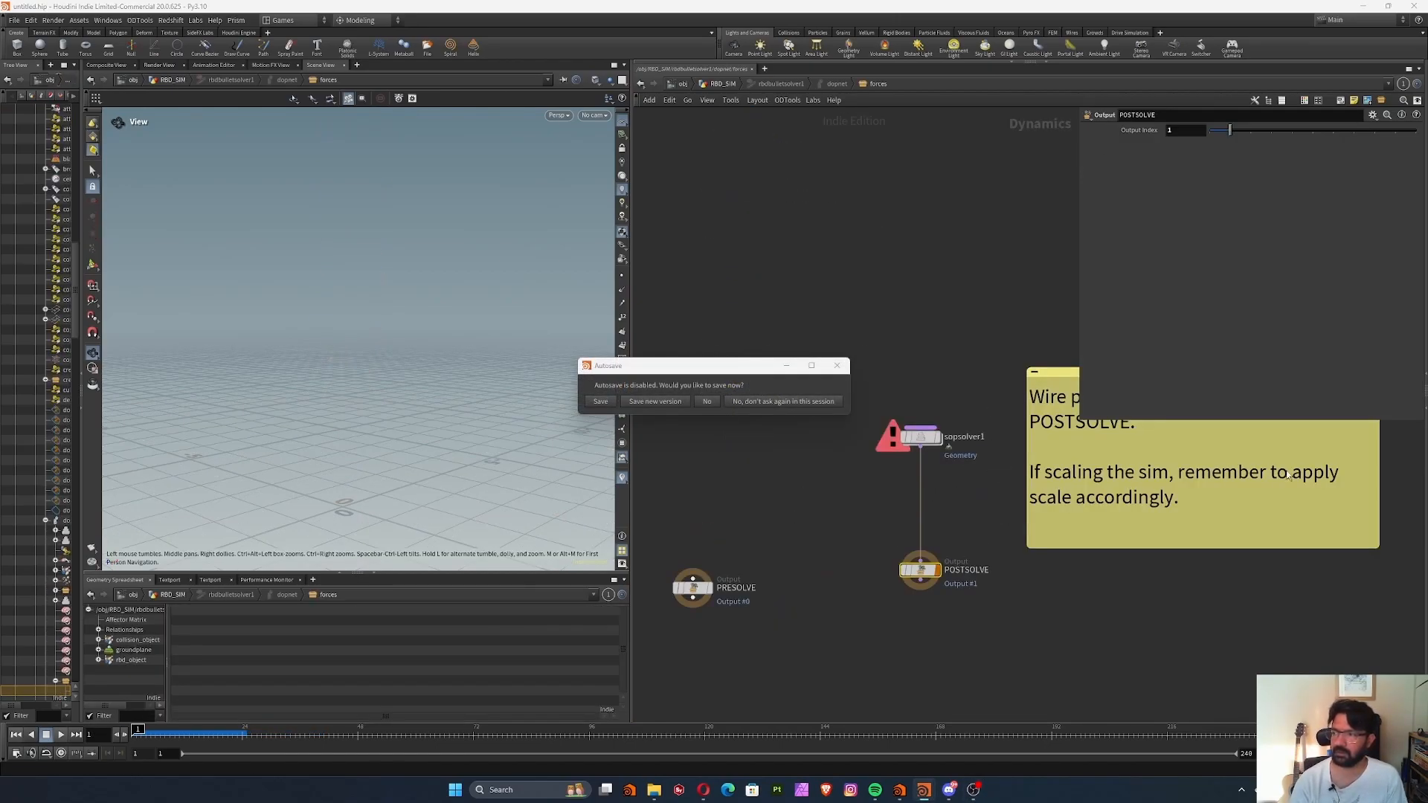
pyautogui.scroll(2, 728, 630)
pyautogui.moveTo(863, 587); pyautogui.dragTo(675, 675, button='middle')
pyautogui.click(783, 473)
pyautogui.doubleClick(783, 474)
pyautogui.moveTo(772, 502); pyautogui.dragTo(991, 592)
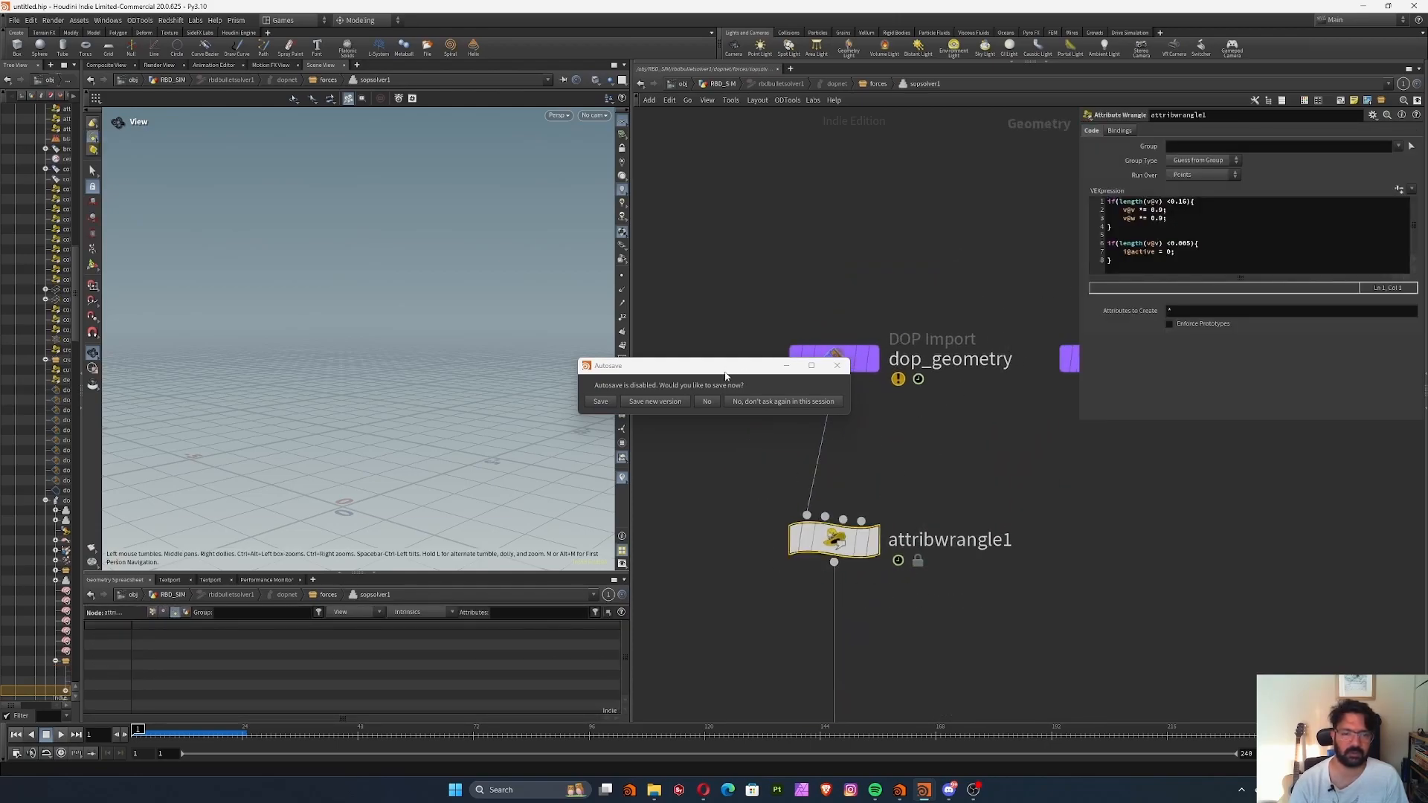
pyautogui.click(702, 401)
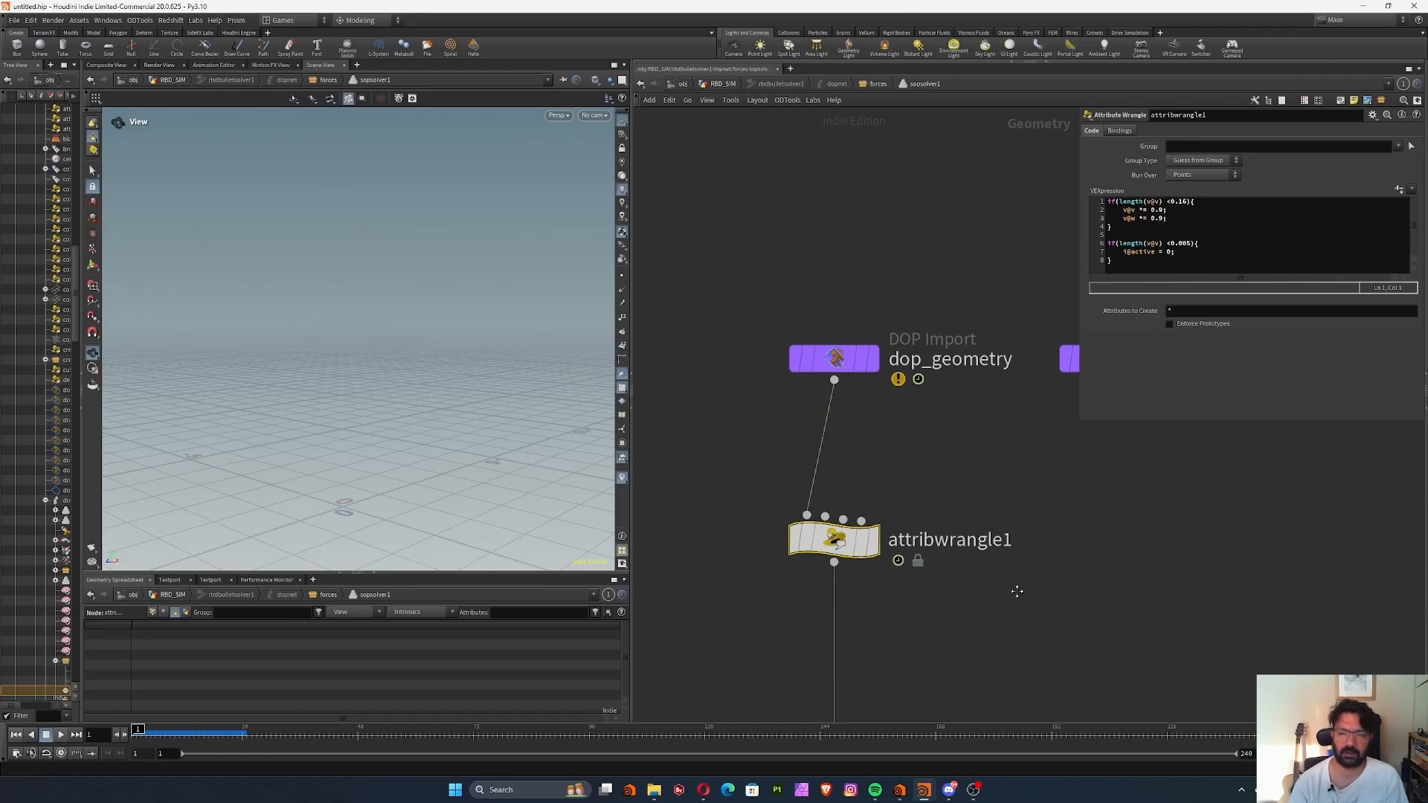
pyautogui.moveTo(1106, 520); pyautogui.dragTo(1069, 463, button='middle')
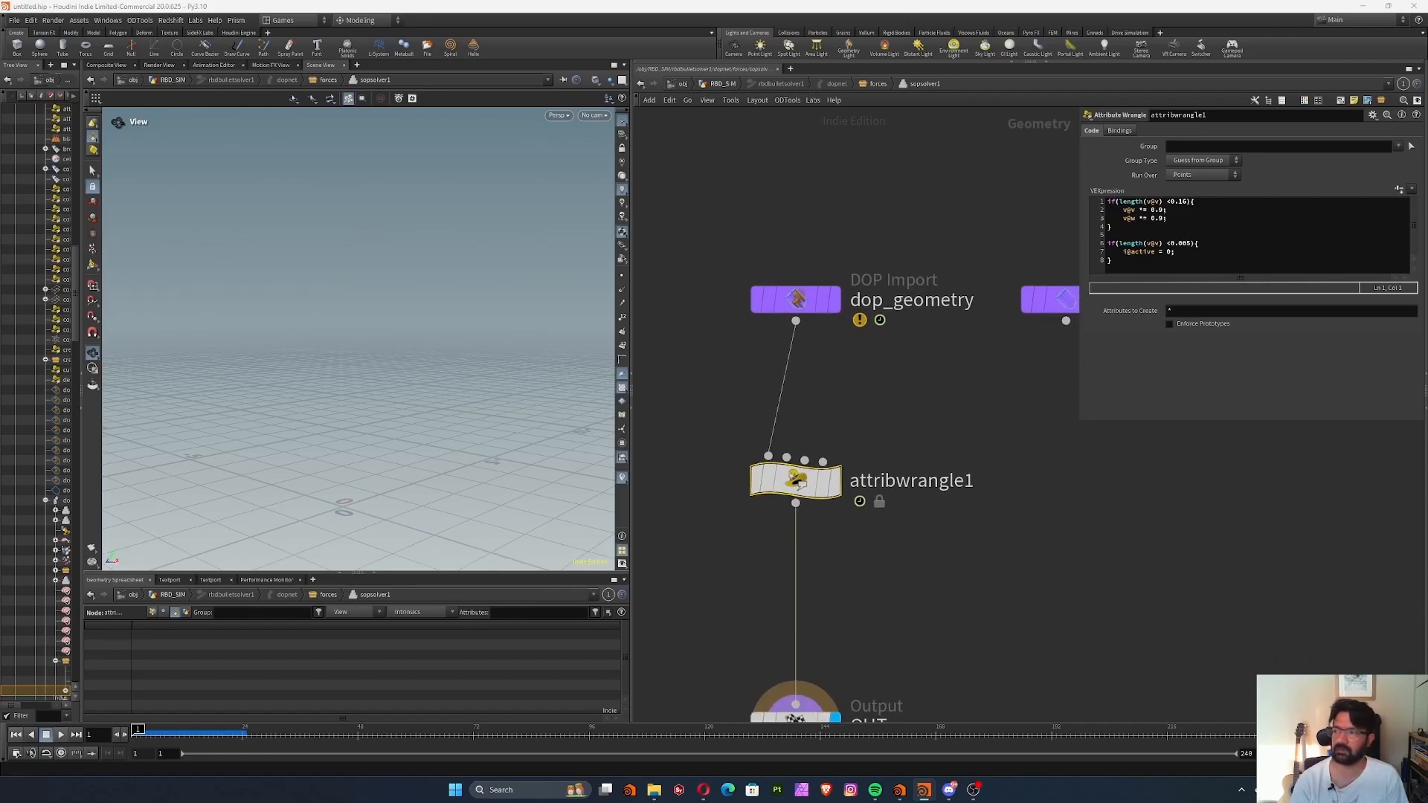
pyautogui.moveTo(1027, 604); pyautogui.dragTo(1026, 535, button='middle')
pyautogui.press('Tab')
pyautogui.write('act')
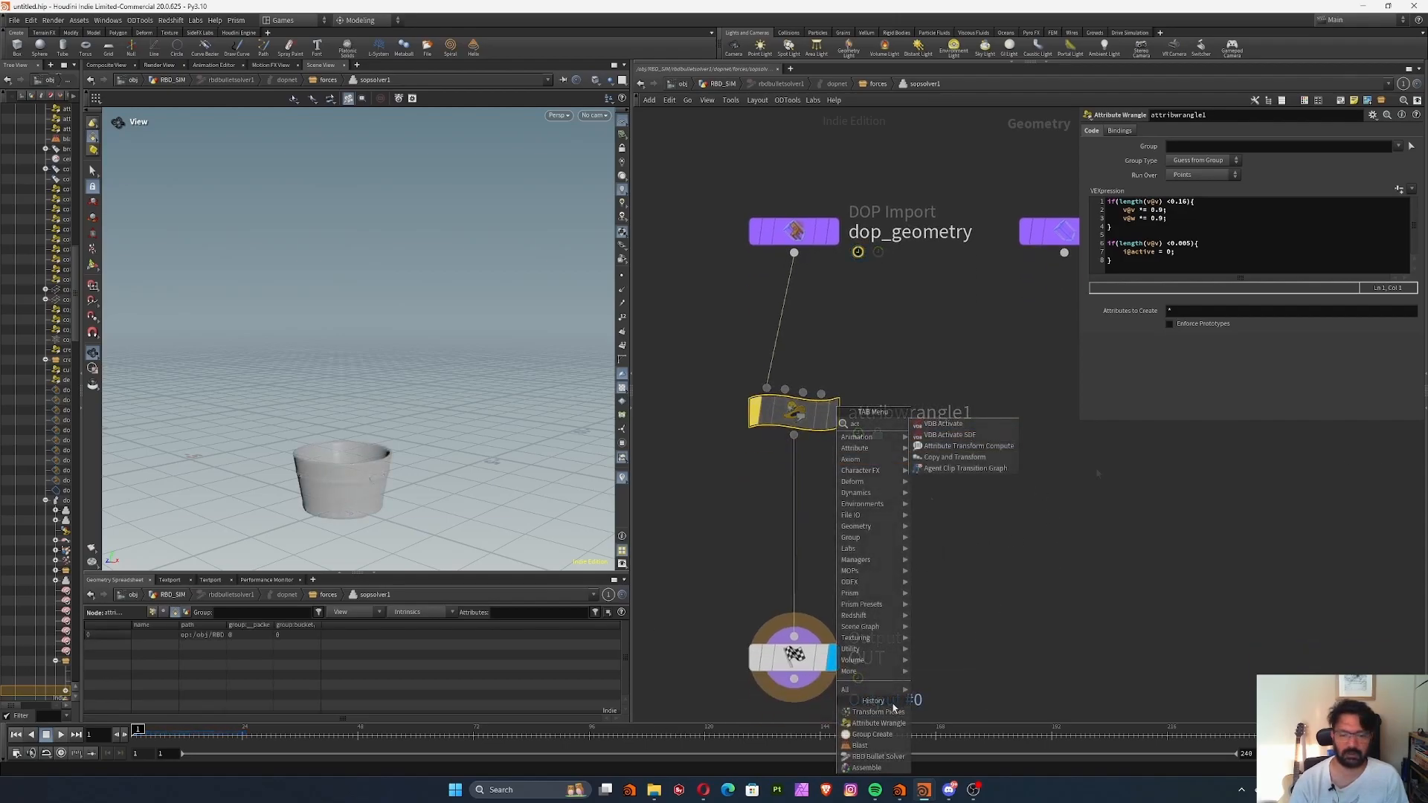
pyautogui.click(879, 723)
pyautogui.click(793, 507)
pyautogui.click(1136, 226)
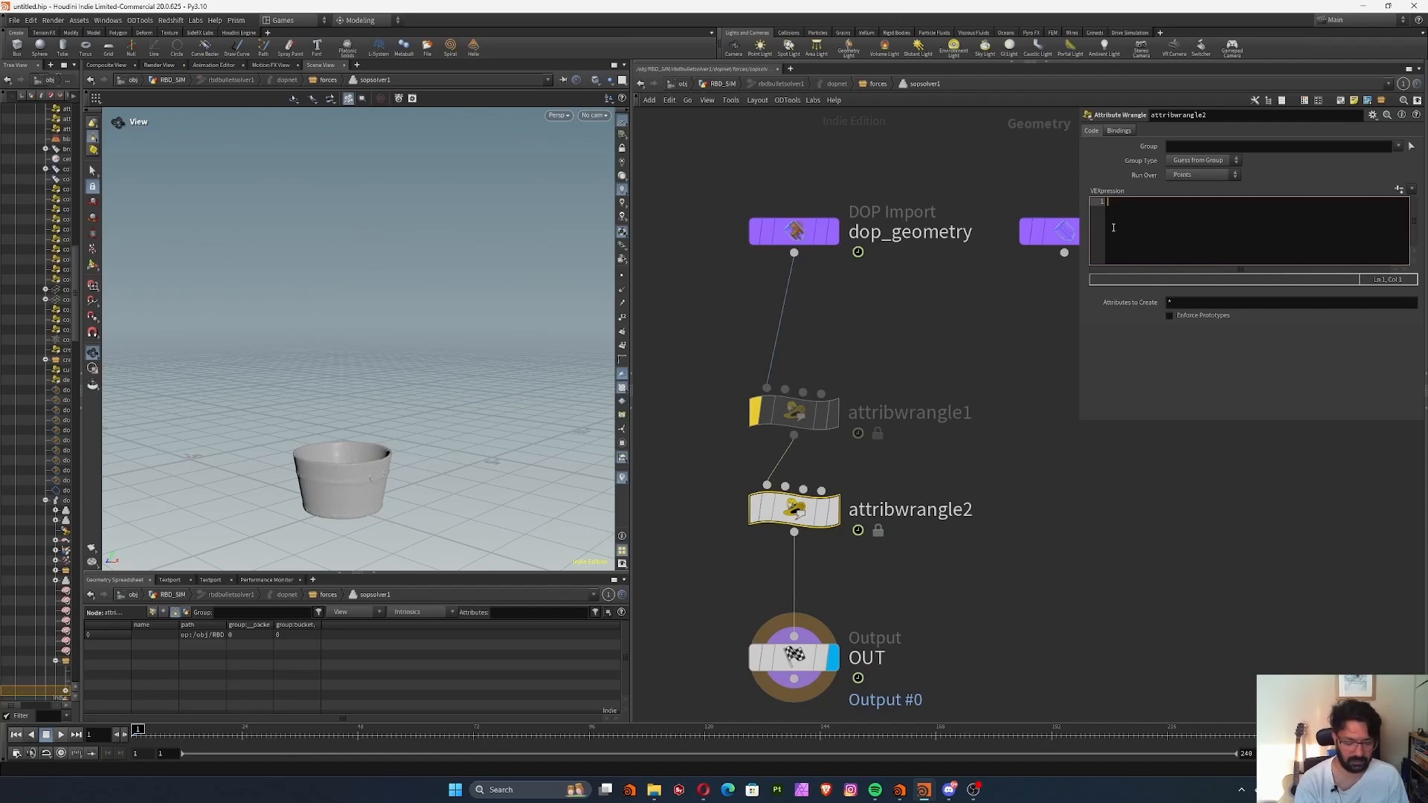
pyautogui.write('if')
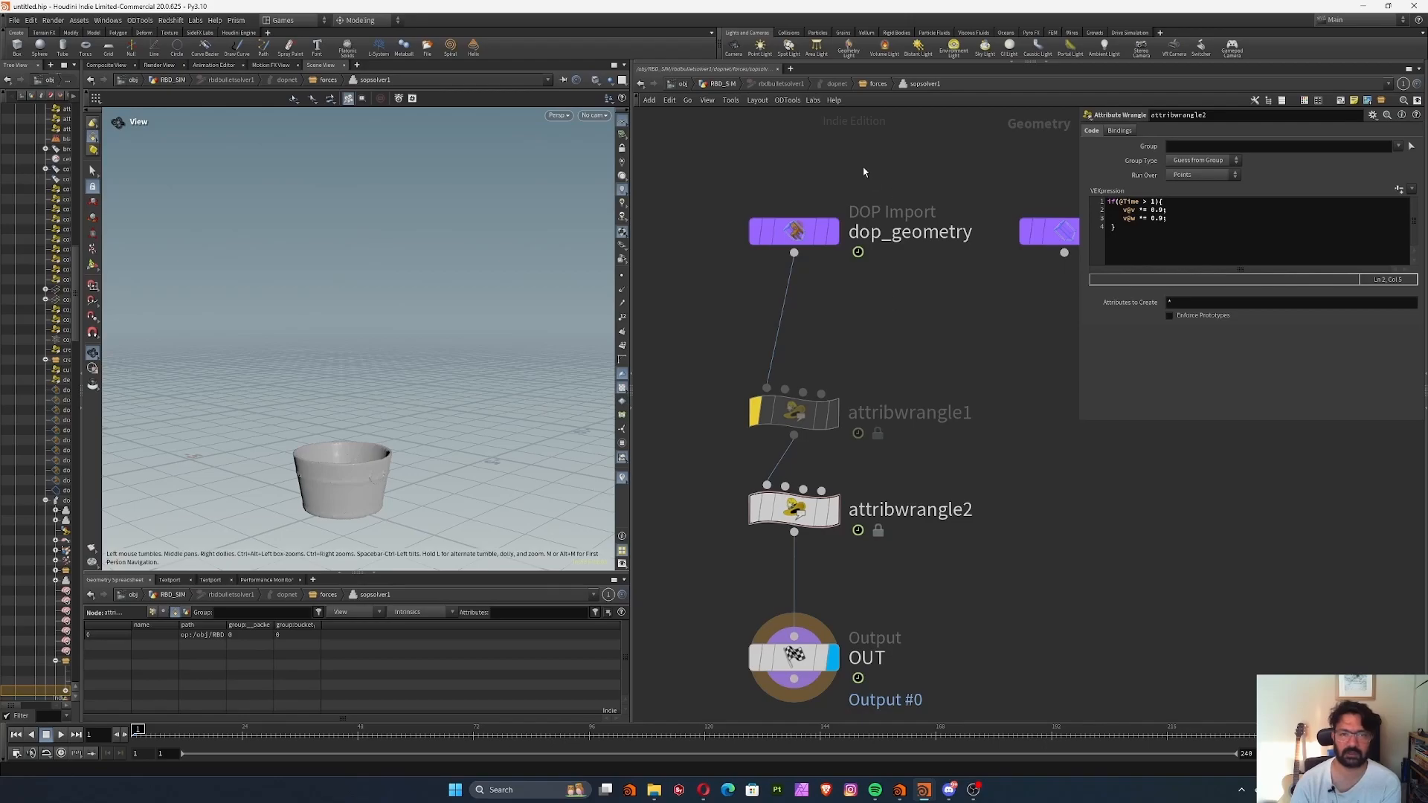
# Return to RBD_SIM and turn off Show Collision Shape for rbdbulletsolver1.
pyautogui.click(720, 85)
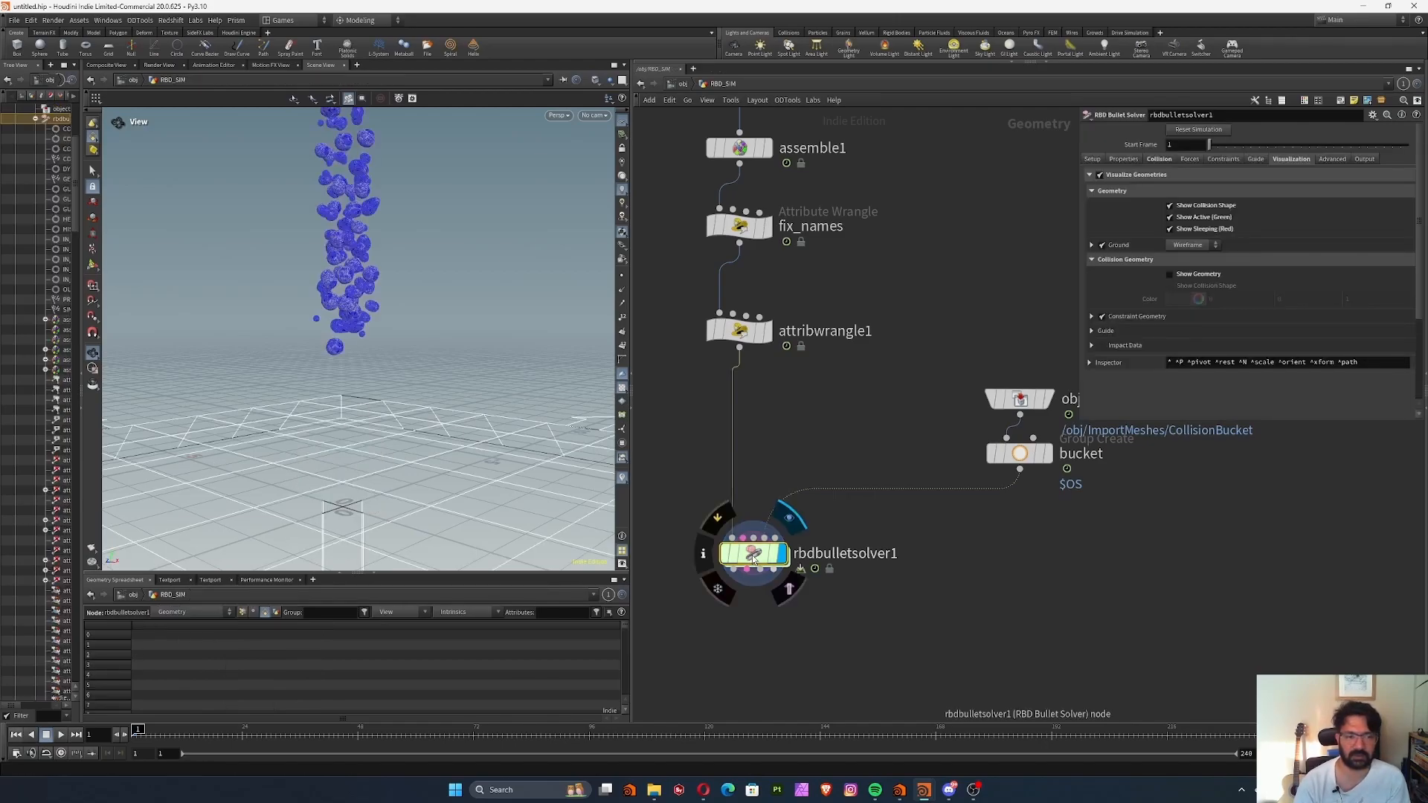
pyautogui.click(1169, 206)
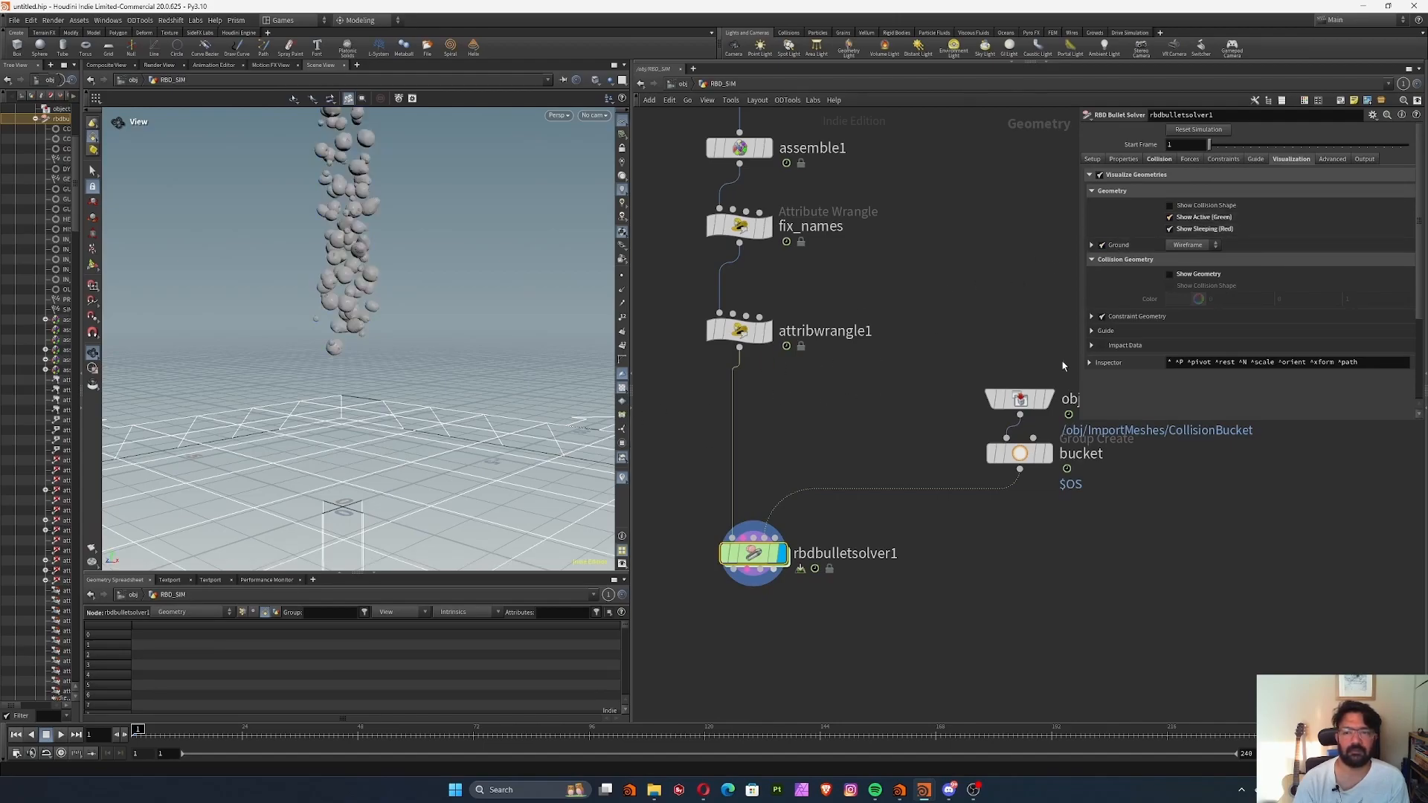
pyautogui.moveTo(748, 554); pyautogui.dragTo(734, 574)
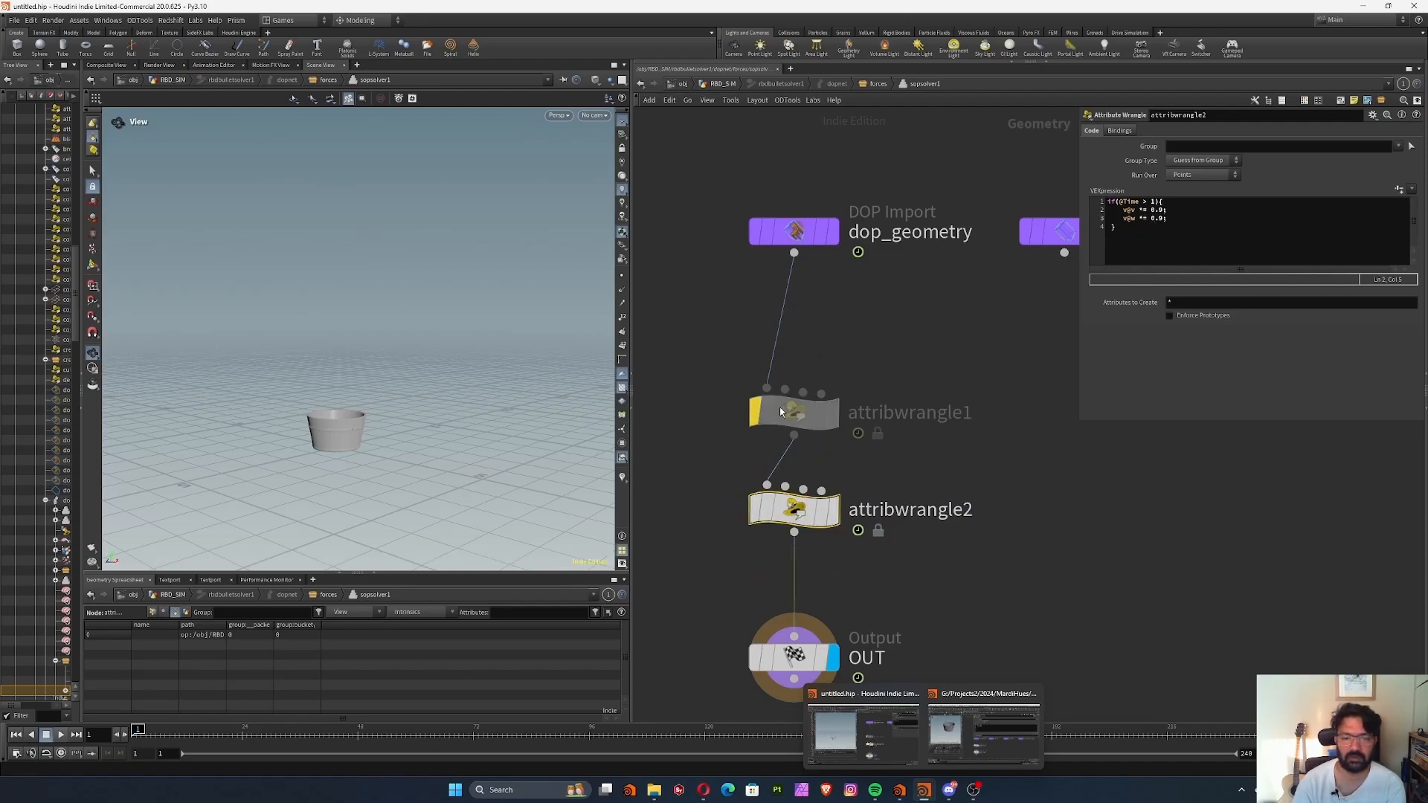
# In the SOP solver network, duplicate attribwrangle2 and insert the copy between it and OUT.
pyautogui.click(779, 409)
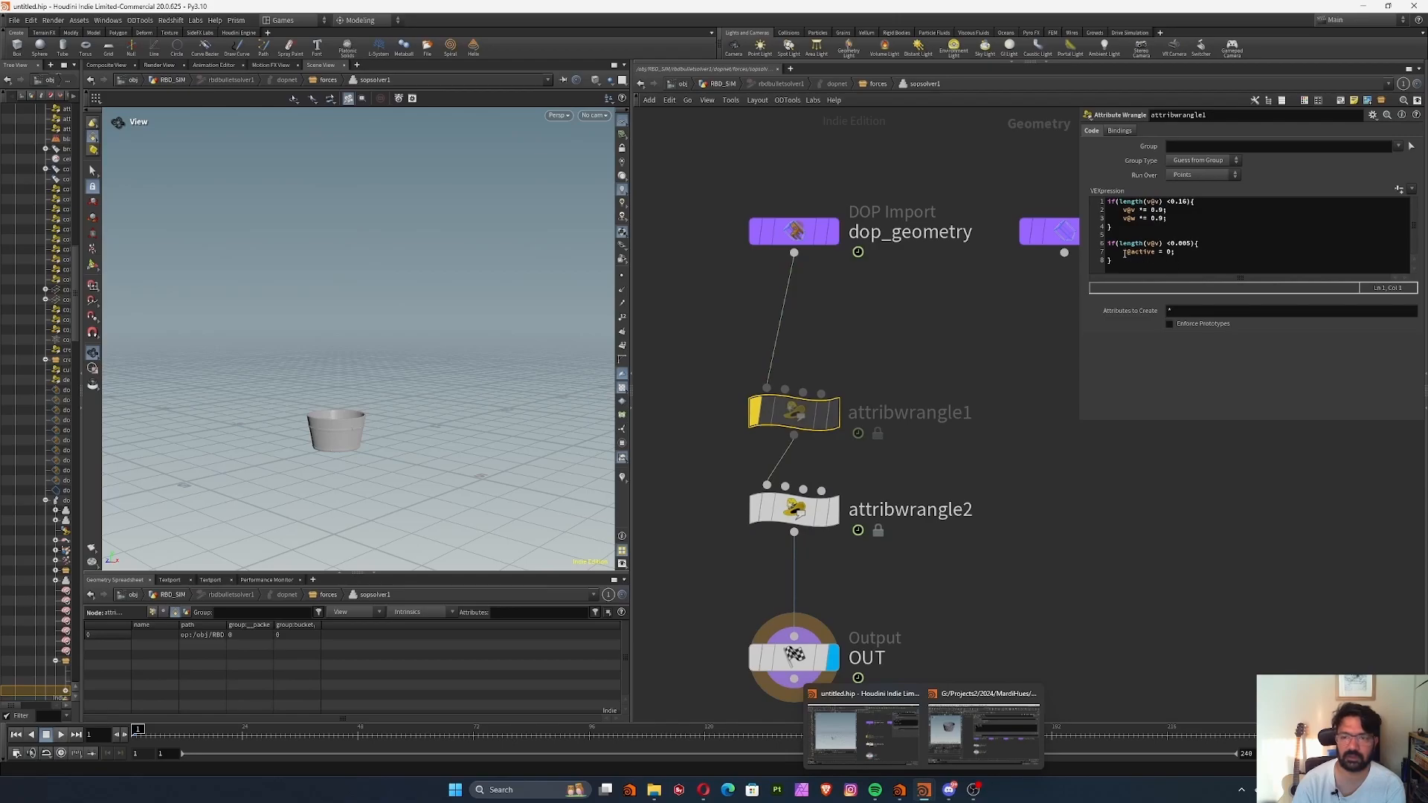
pyautogui.click(796, 511)
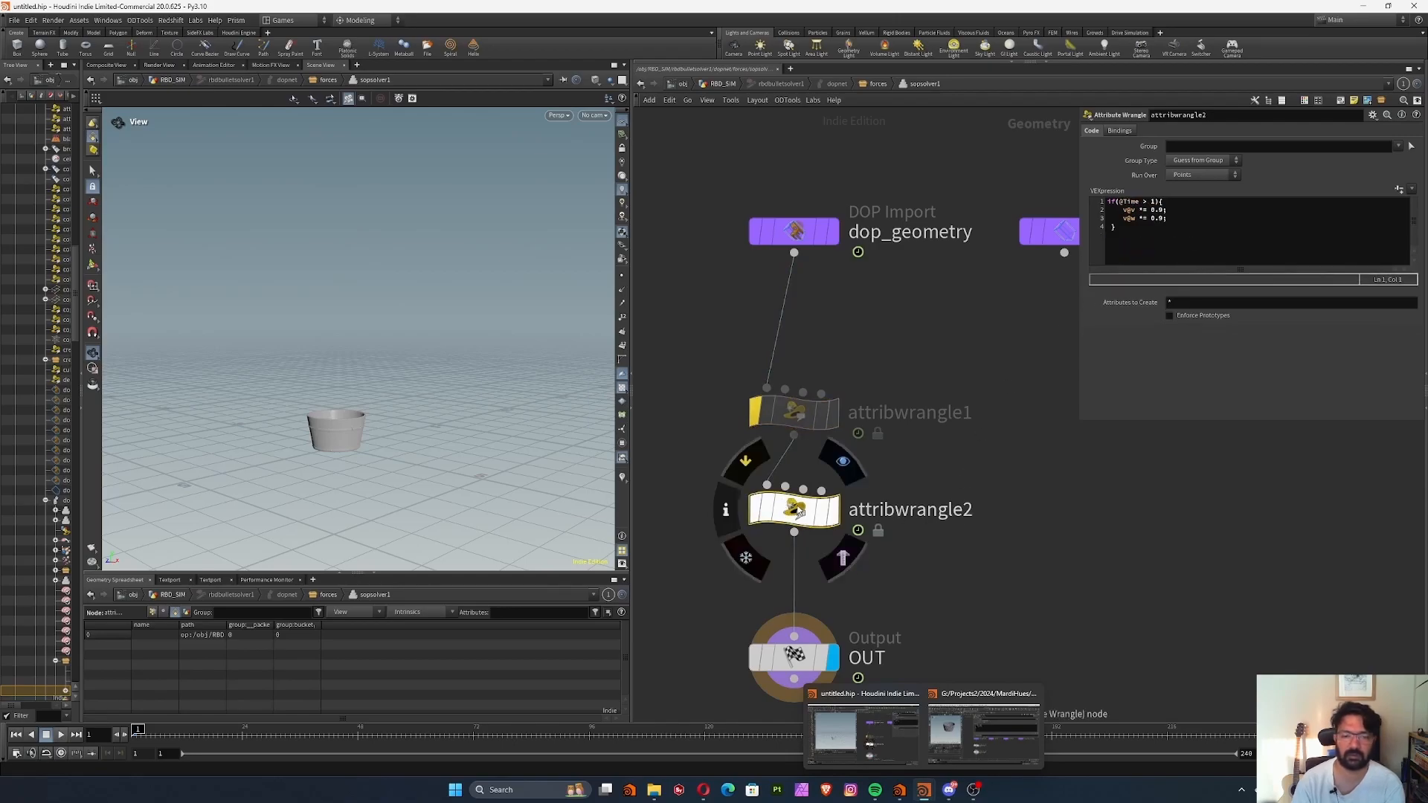
pyautogui.keyDown('alt'); pyautogui.moveTo(891, 525); pyautogui.dragTo(788, 559); pyautogui.keyUp('alt')
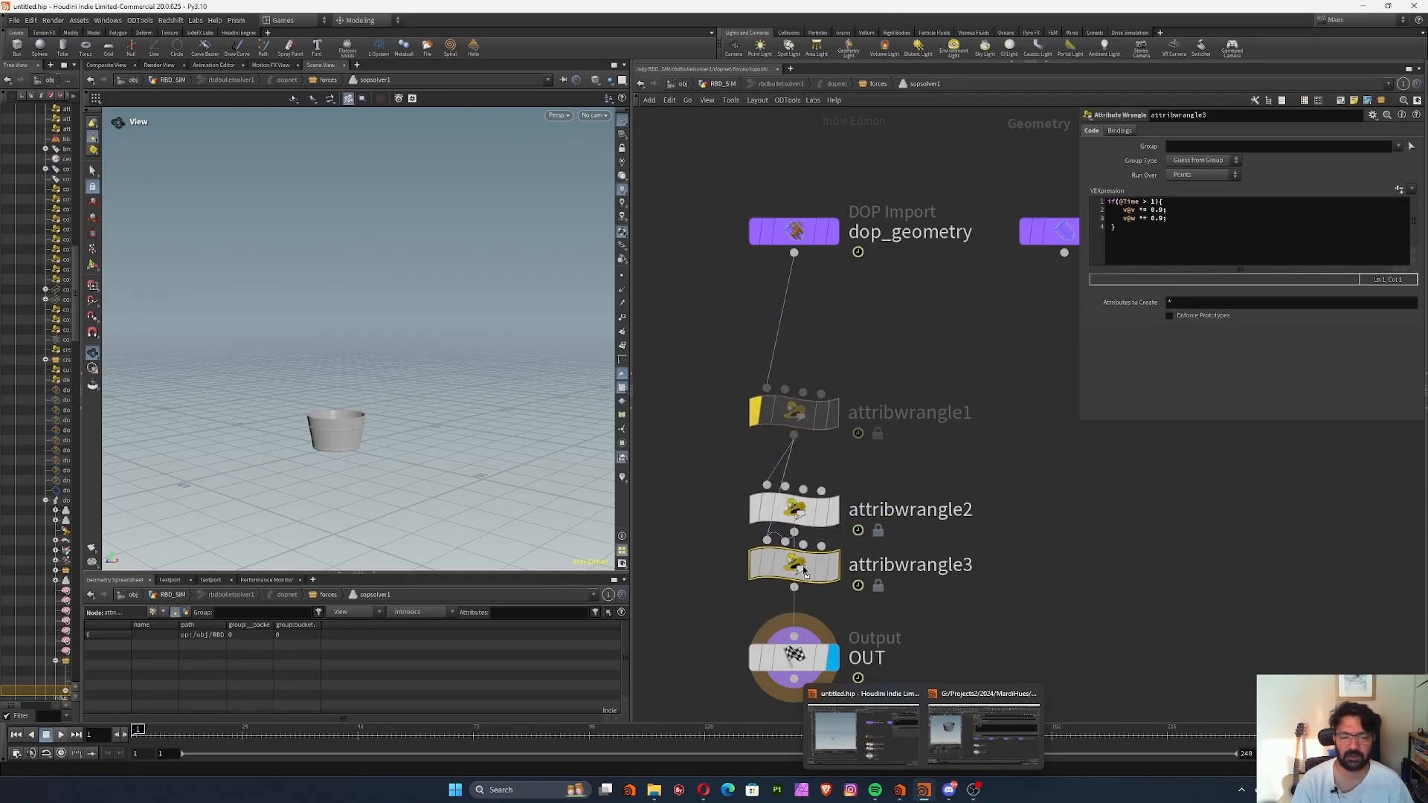
# Rename the bypassed attribwrangle1 as slow_by_vel.
pyautogui.click(804, 414)
pyautogui.click(907, 413)
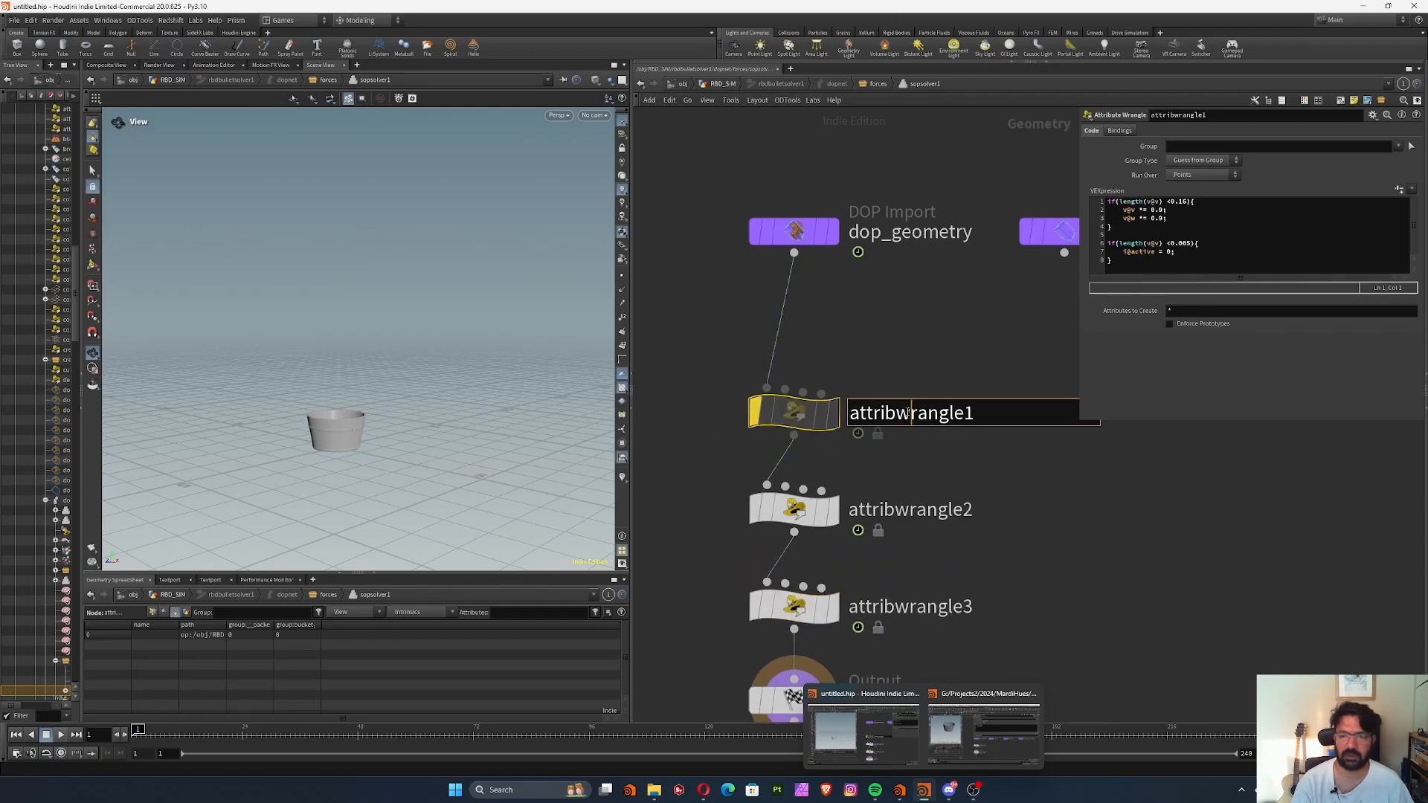
pyautogui.hotkey('ctrl', 'a')
pyautogui.write('sl')
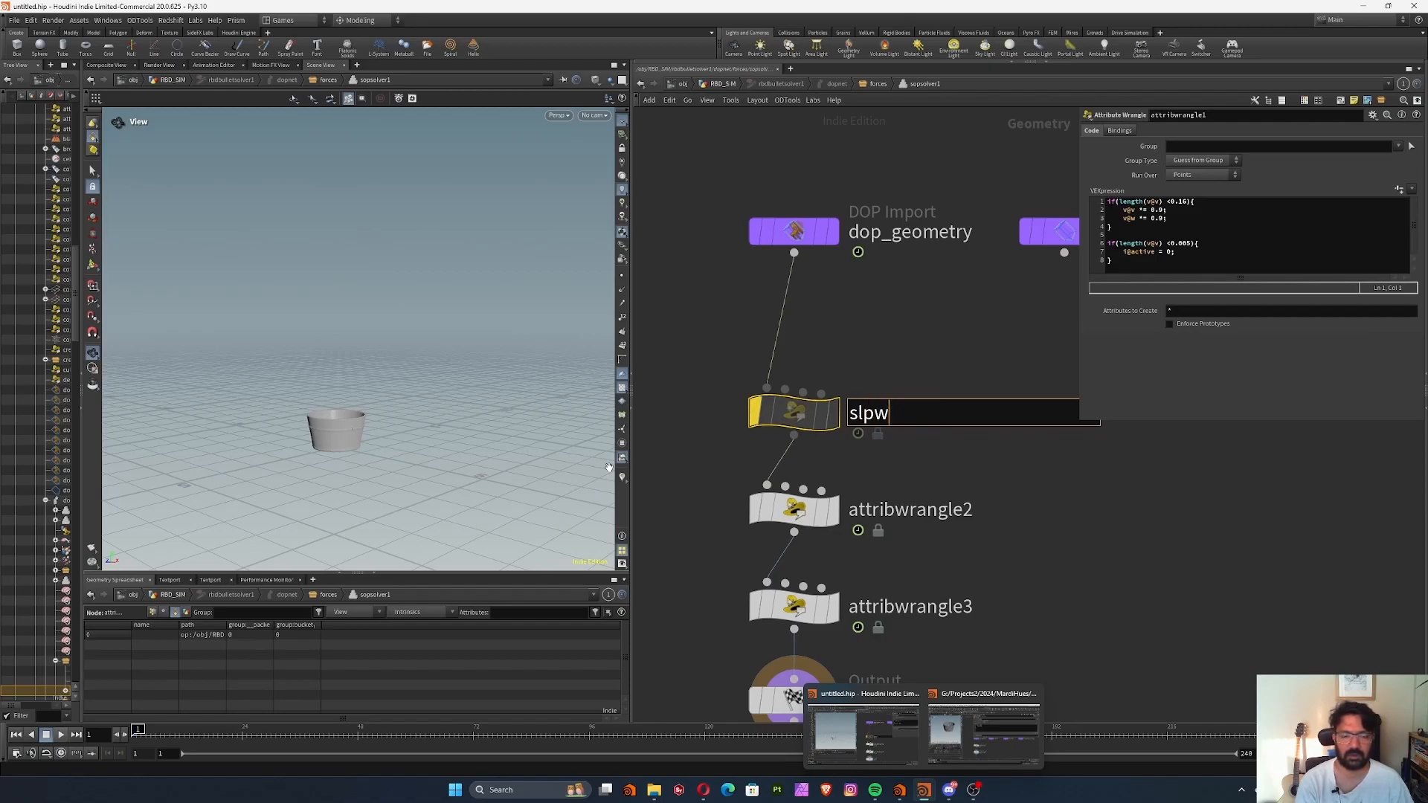
pyautogui.write('ow_by_')
pyautogui.press('Return')
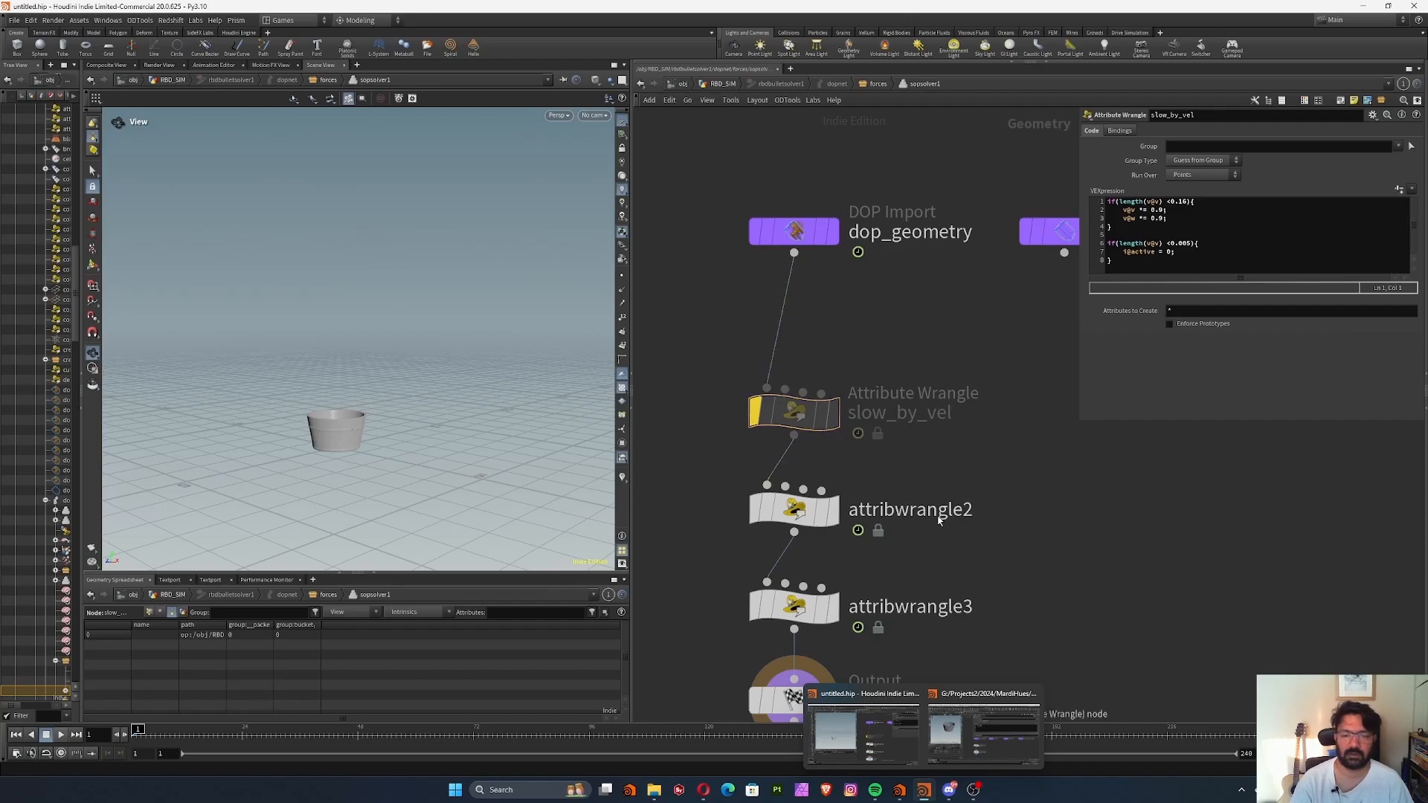
# Rename attribwrangle2 as slowby_time.
pyautogui.doubleClick(910, 510)
pyautogui.write('slow')
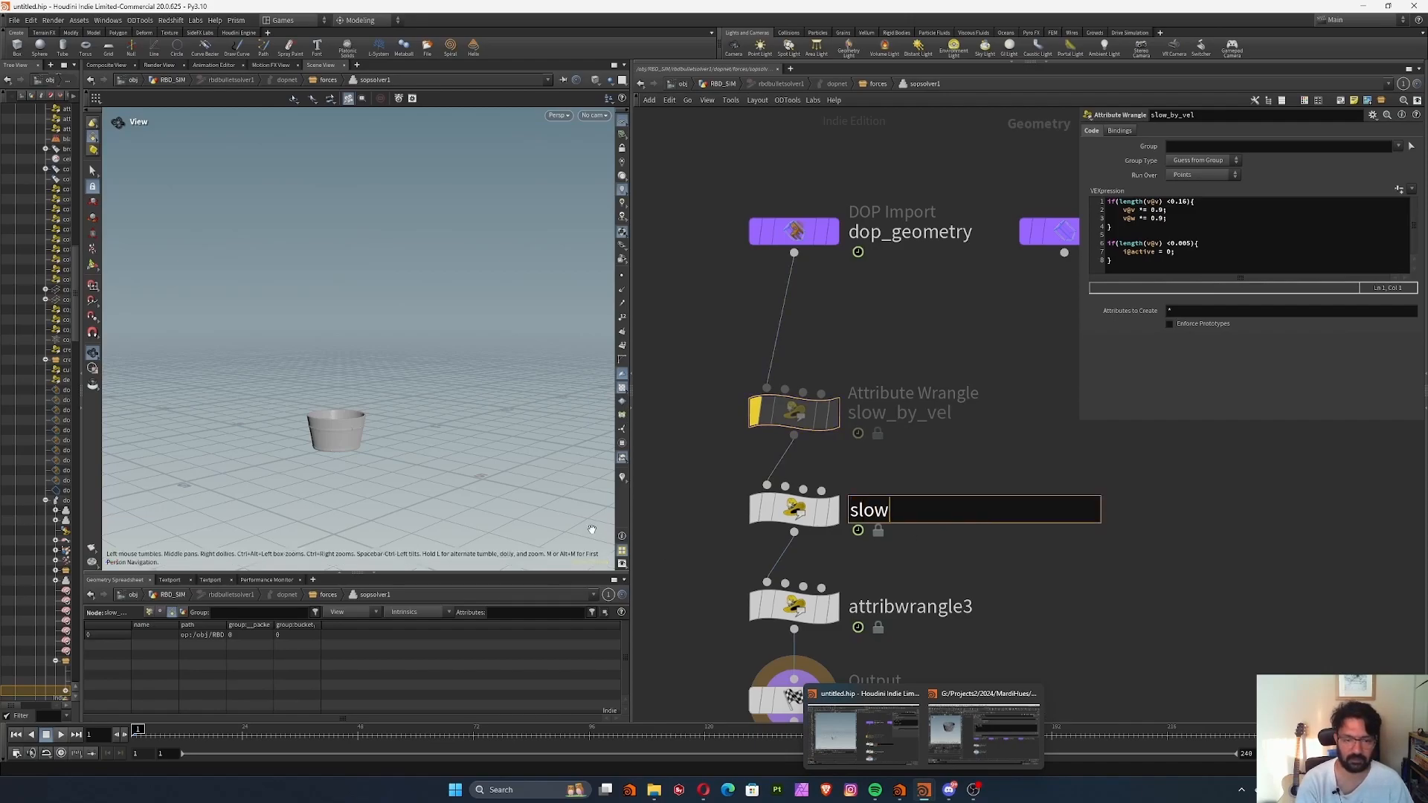
pyautogui.write('by_time')
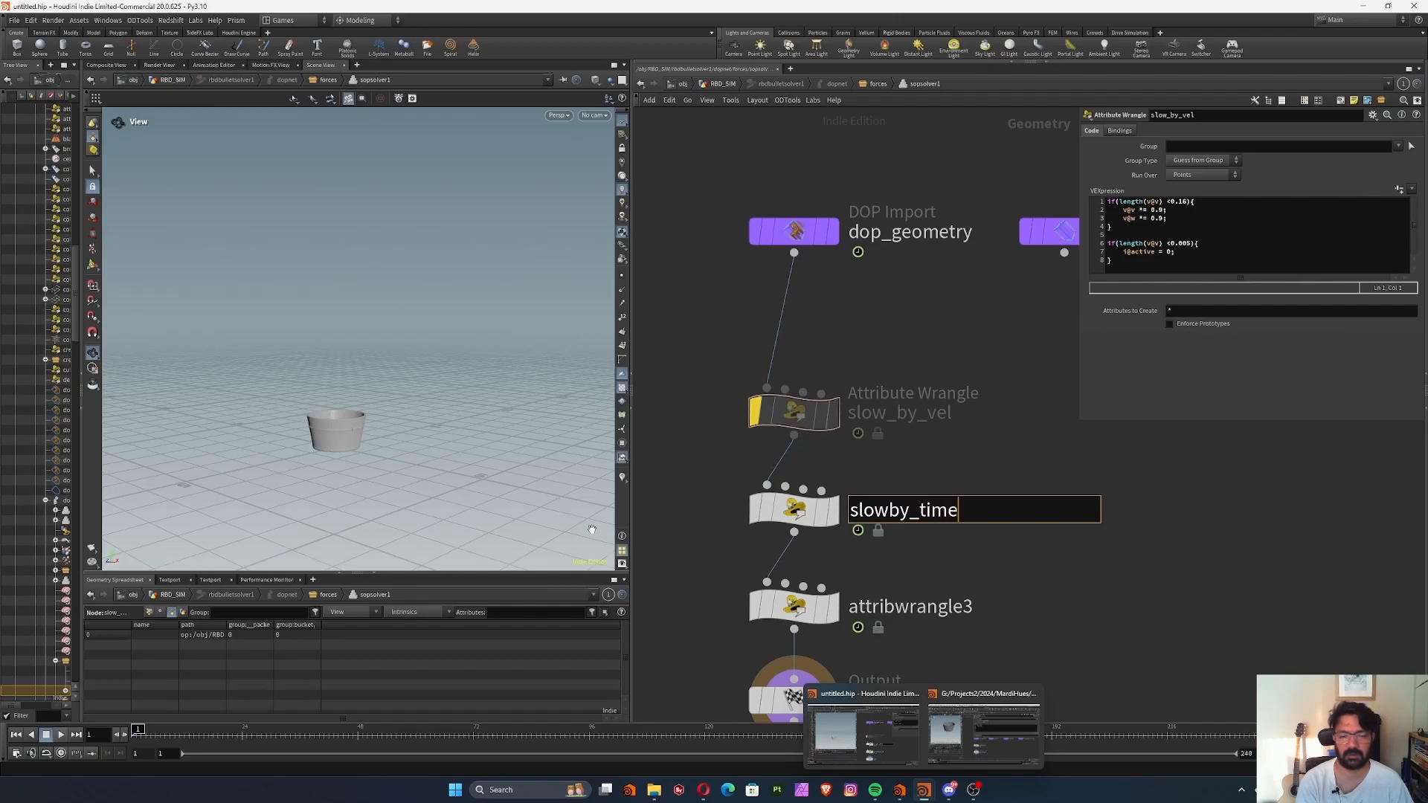
pyautogui.press('Return')
# Rename attribwrangle3 as inactive_by_time.
pyautogui.click(927, 606)
pyautogui.moveTo(986, 608); pyautogui.dragTo(533, 667)
pyautogui.write('inacti')
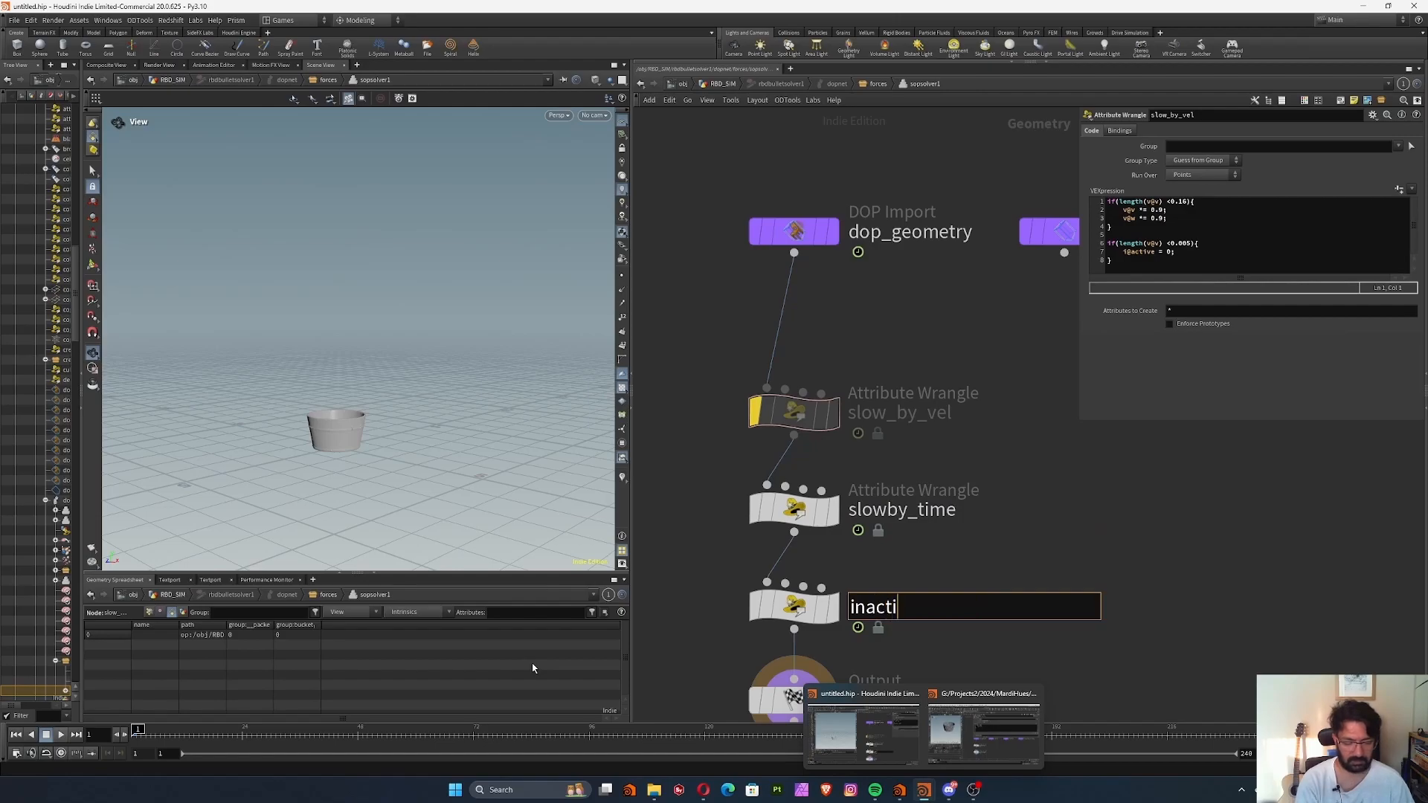
pyautogui.write('ve_by_ytiom')
pyautogui.press('BackSpace')
pyautogui.press('BackSpace')
pyautogui.press('BackSpace')
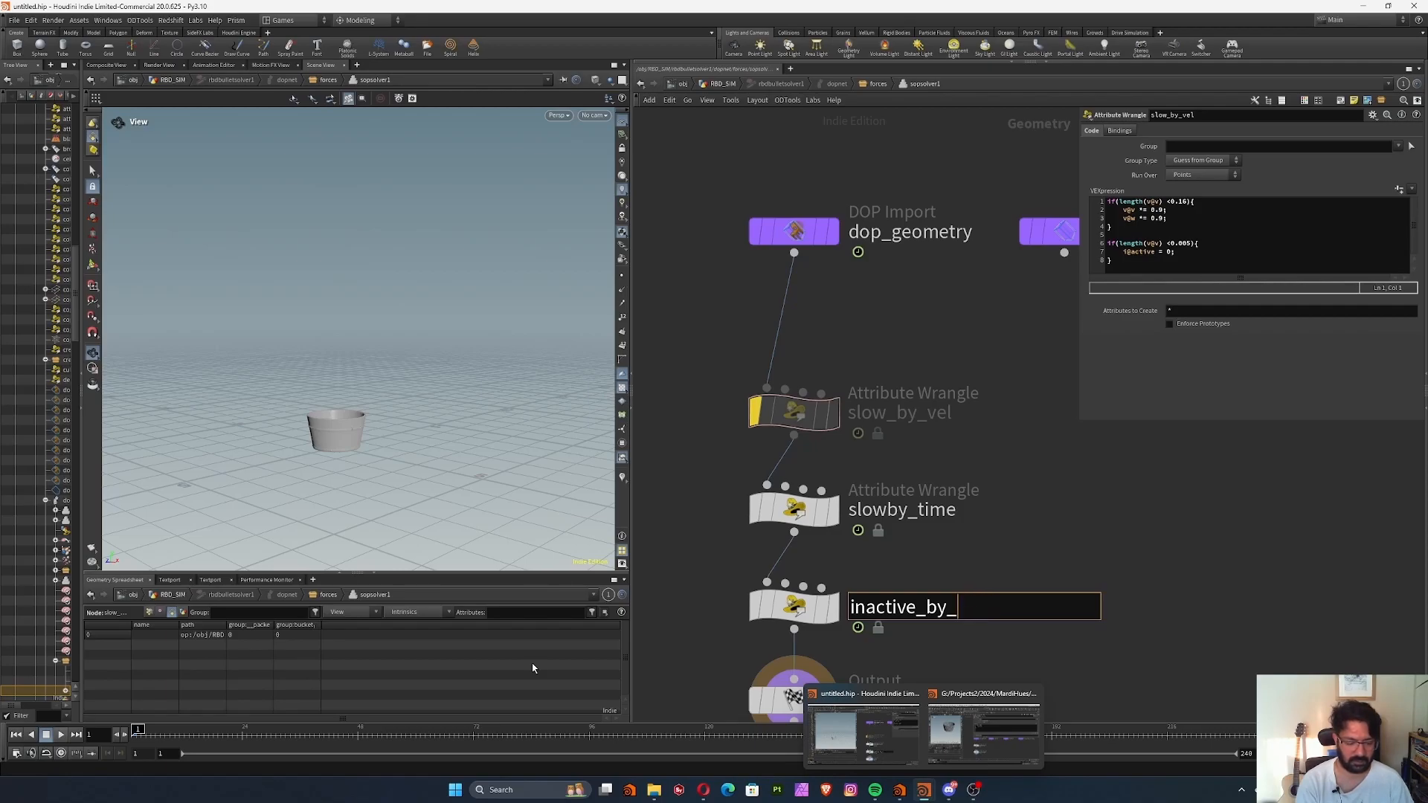
pyautogui.press('Return')
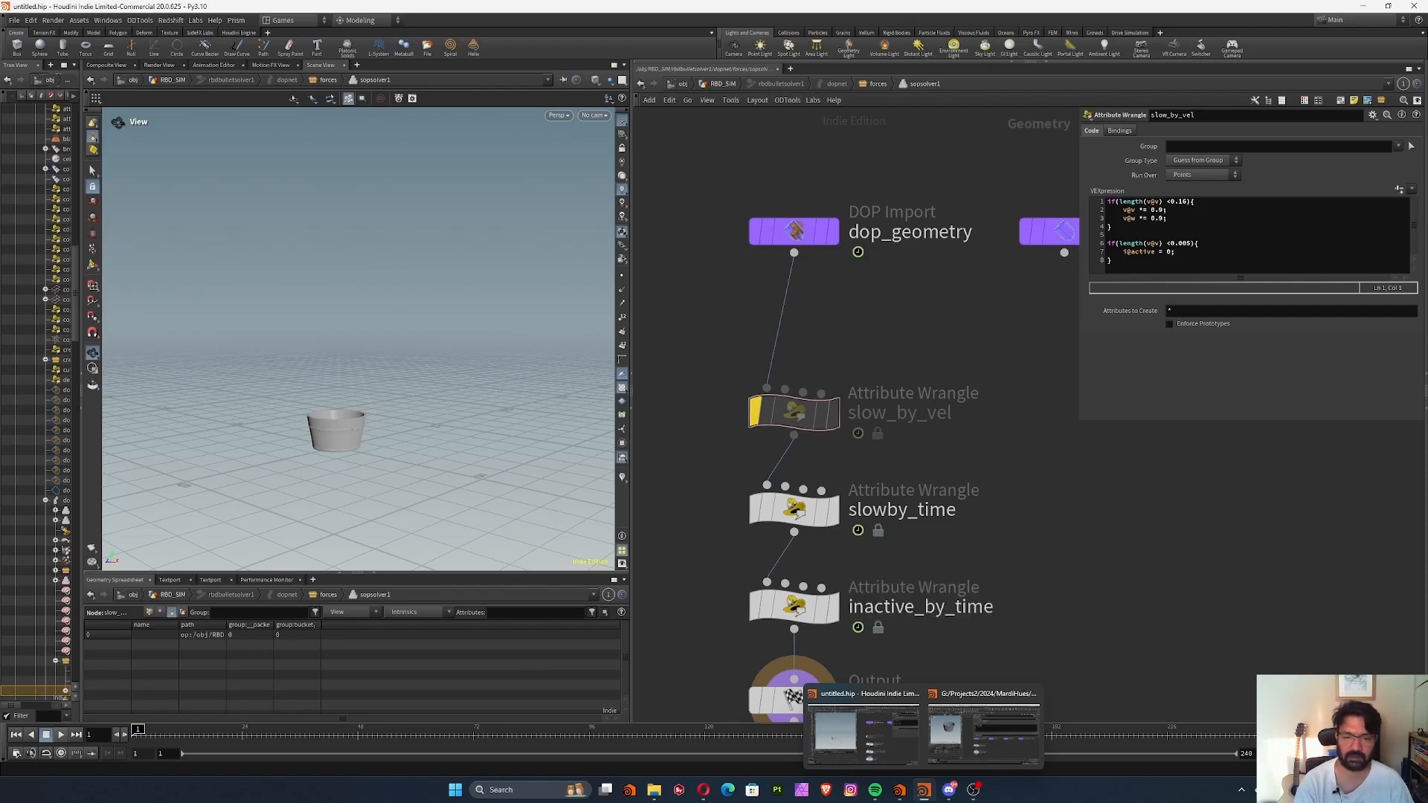
pyautogui.click(794, 604)
pyautogui.moveTo(1164, 221); pyautogui.dragTo(1123, 211)
pyautogui.press('BackSpace')
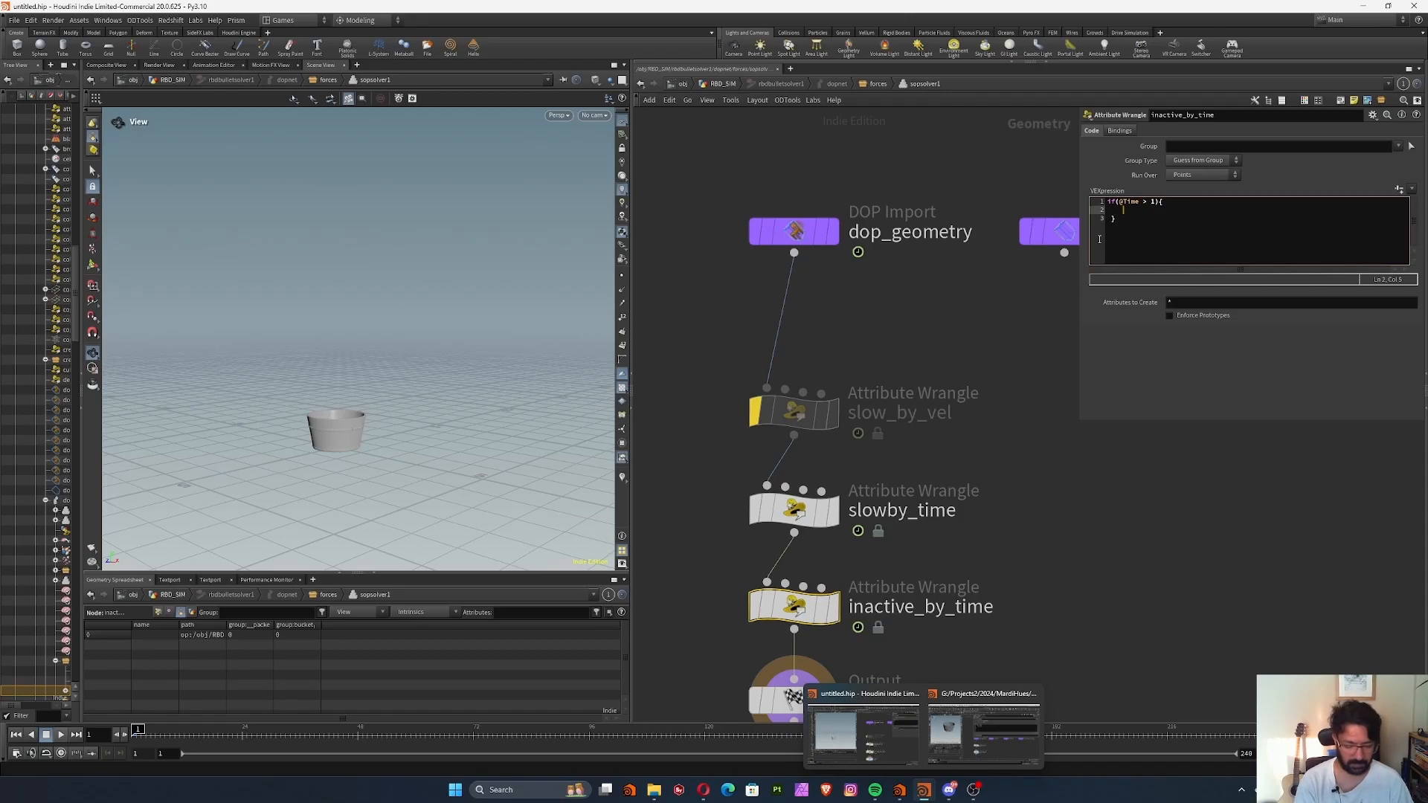
pyautogui.write('i@active =0;')
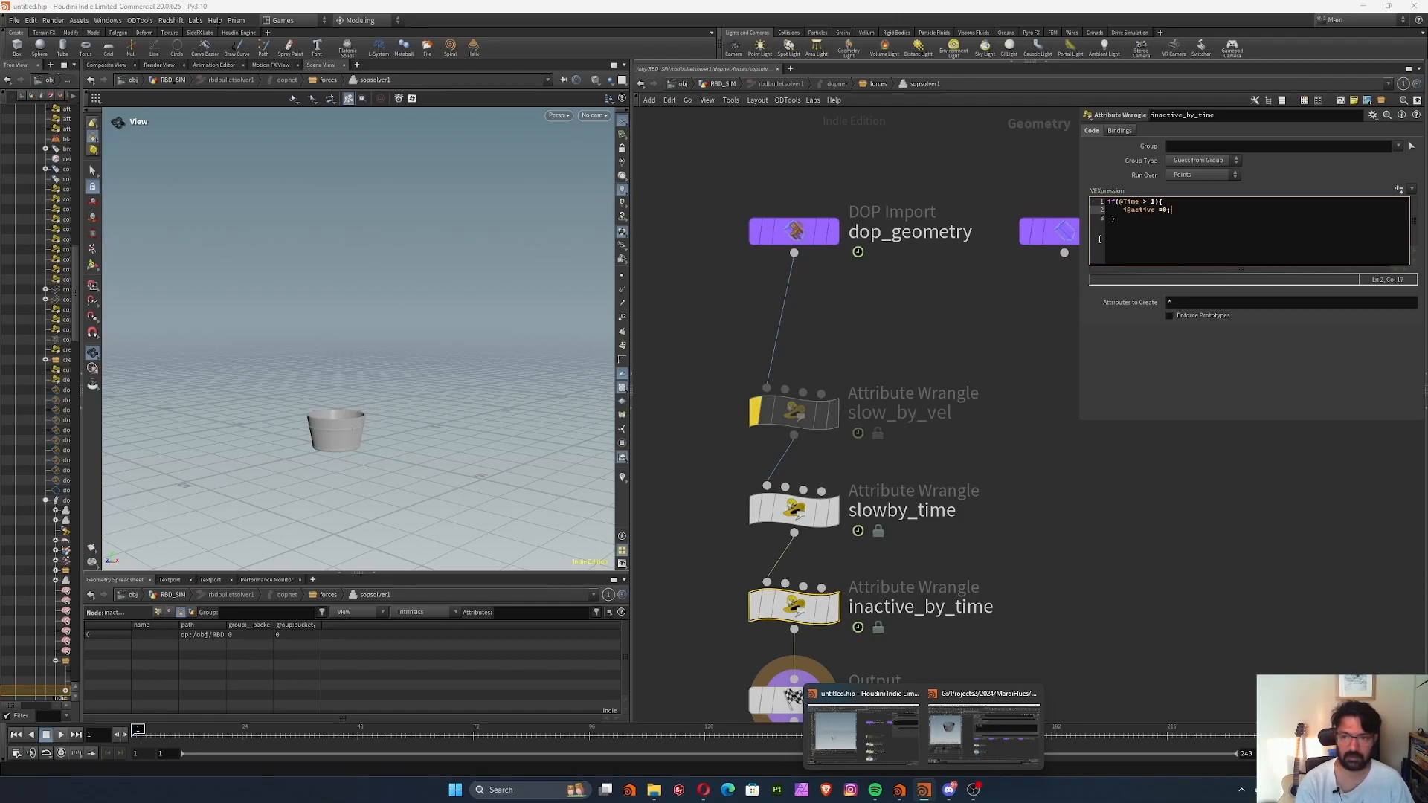
# Return to RBD_SIM and scrub through the rbdbulletsolver1 simulation to about frame 33.
pyautogui.moveTo(699, 384); pyautogui.dragTo(915, 445)
pyautogui.scroll(-5, 1068, 510)
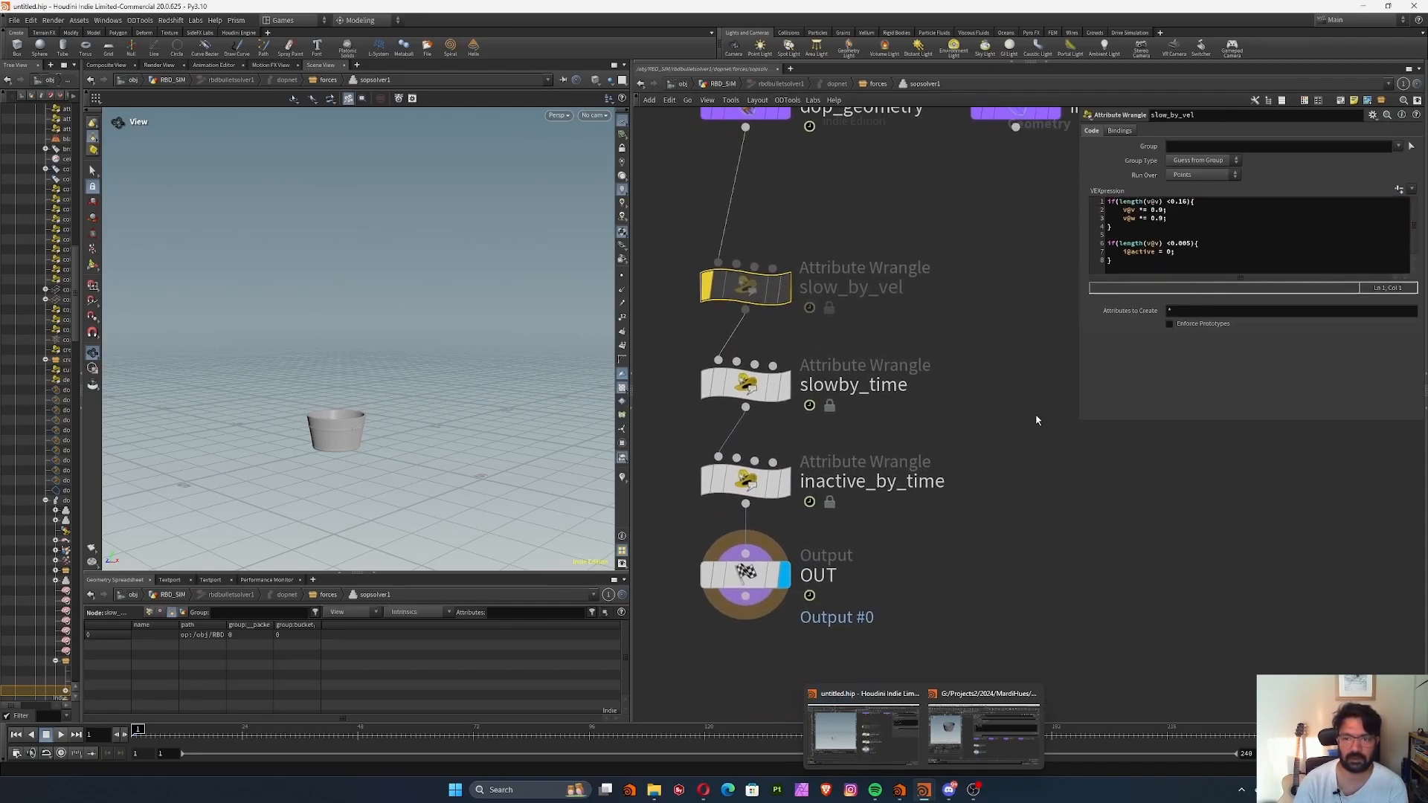
pyautogui.click(722, 84)
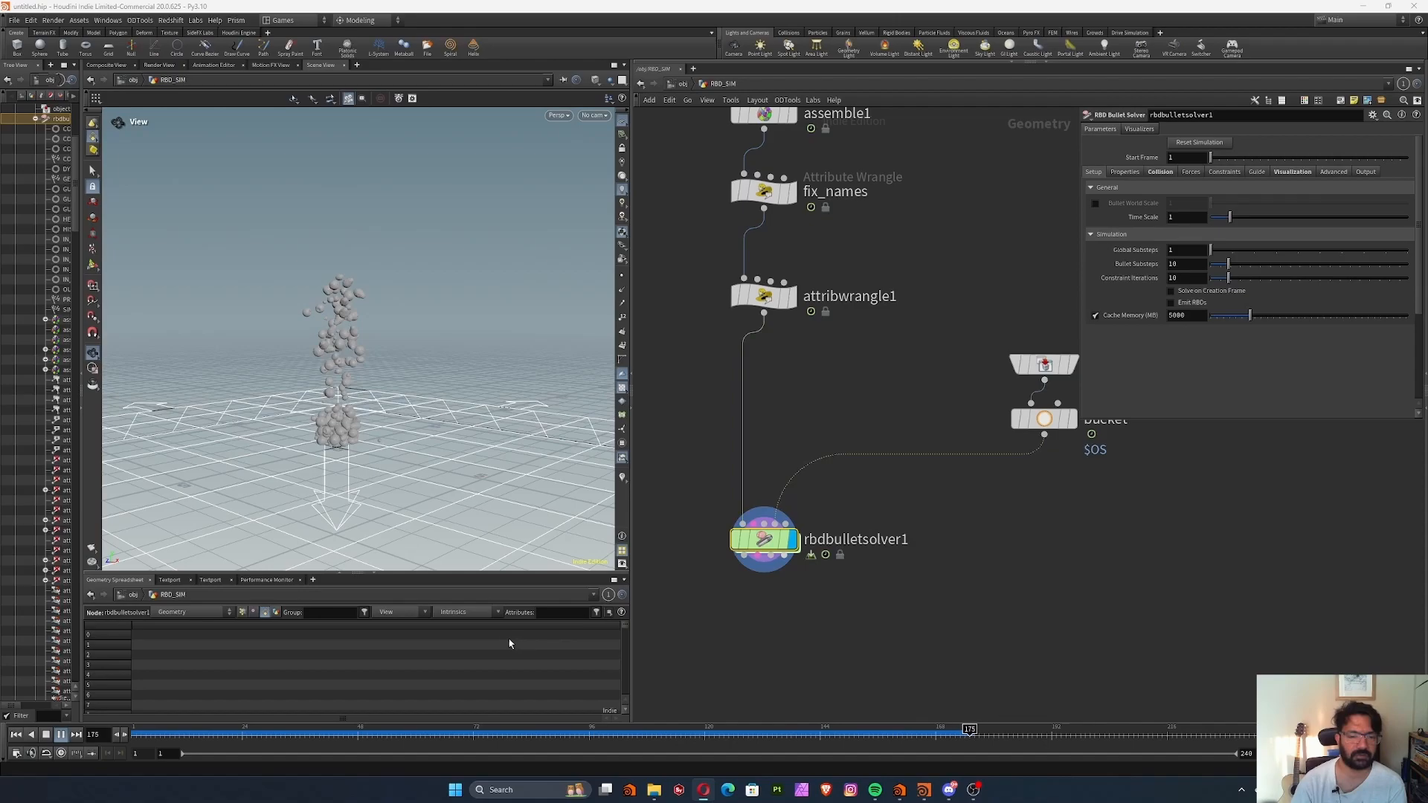
pyautogui.moveTo(159, 734); pyautogui.dragTo(287, 736)
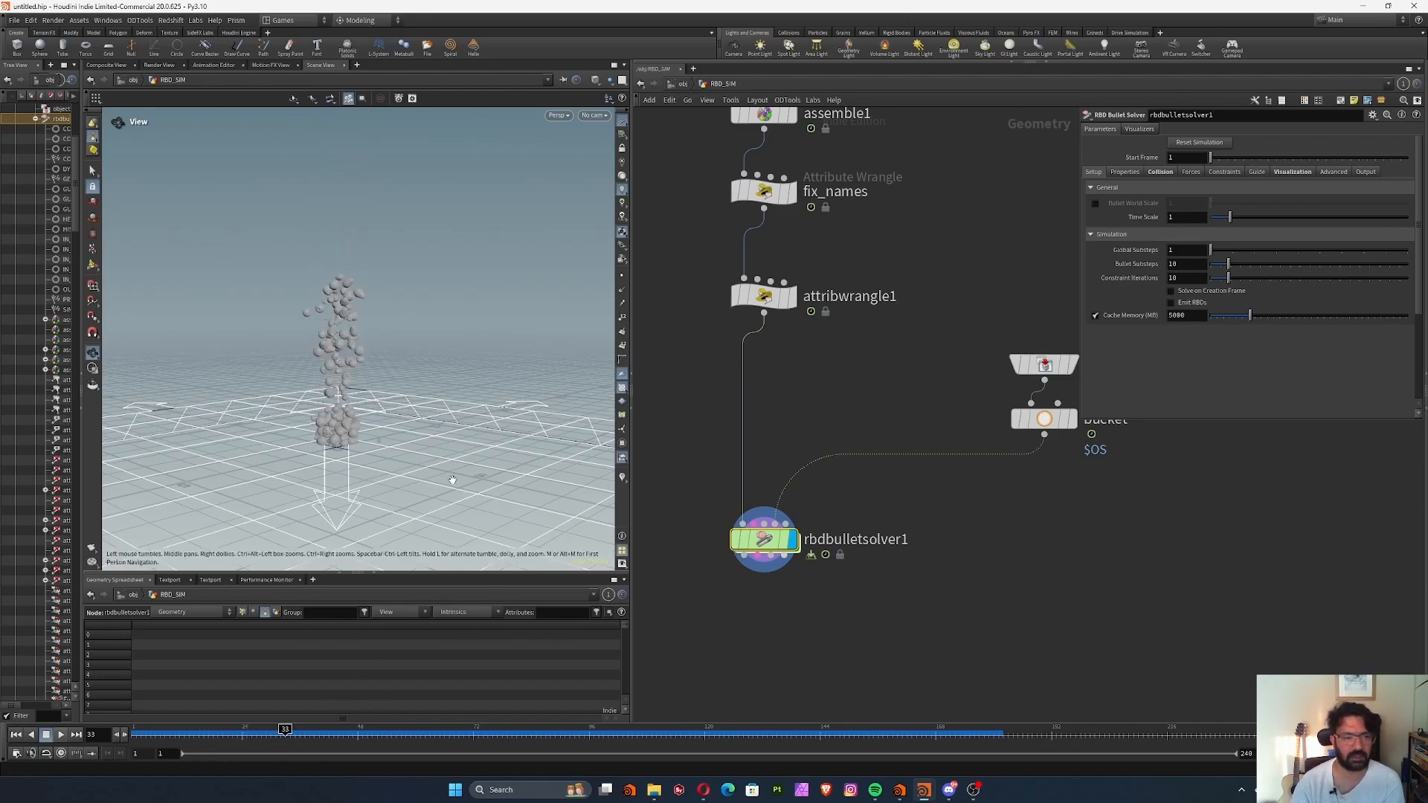
pyautogui.scroll(5, 289, 457)
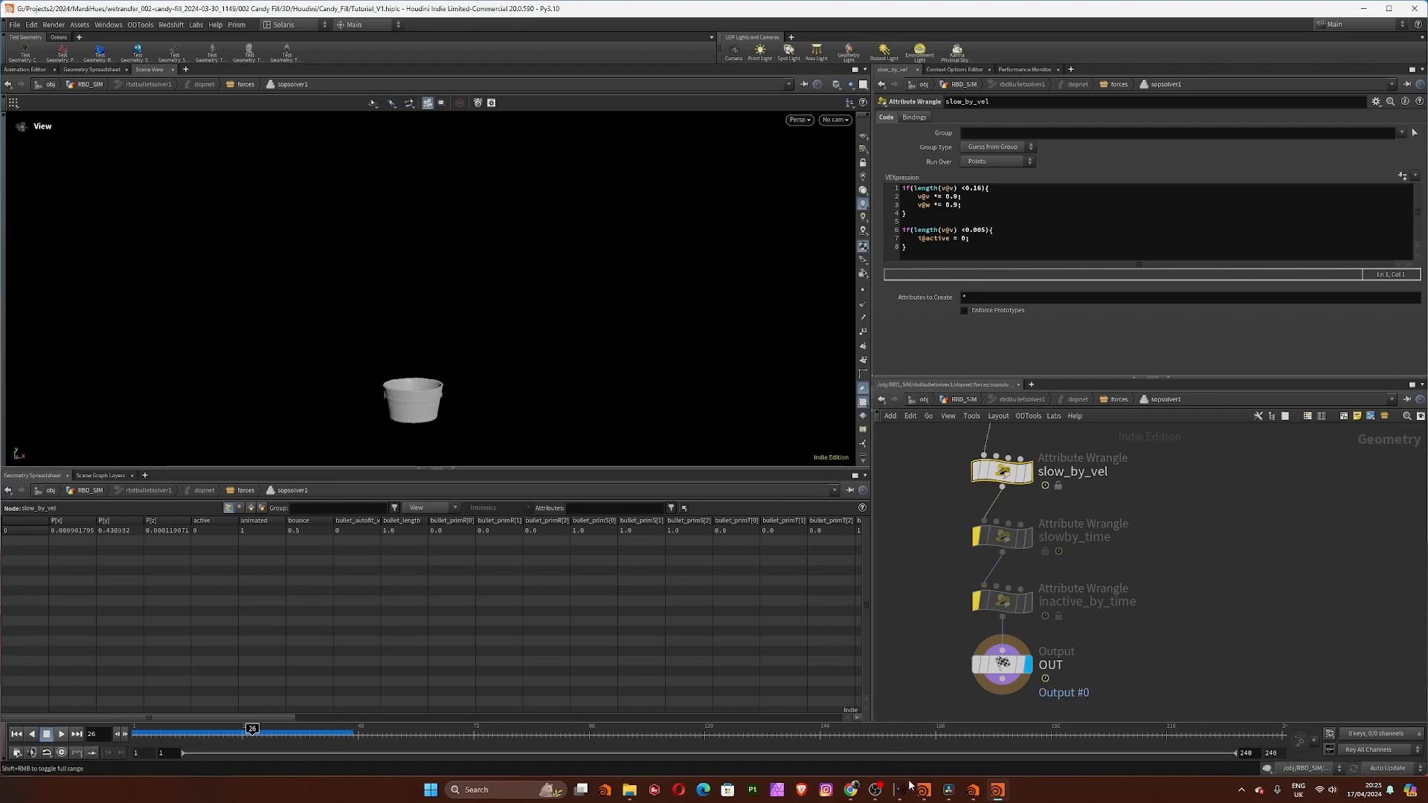
# In the Tutorial_V1 scene, review the slow_by_vel, slowby_time and inactive_by_time wrangles and scrub the timeline back slightly.
pyautogui.moveTo(438, 427); pyautogui.dragTo(498, 399, button='right')
pyautogui.moveTo(498, 400); pyautogui.dragTo(500, 437)
pyautogui.moveTo(1144, 530); pyautogui.dragTo(1157, 549, button='middle')
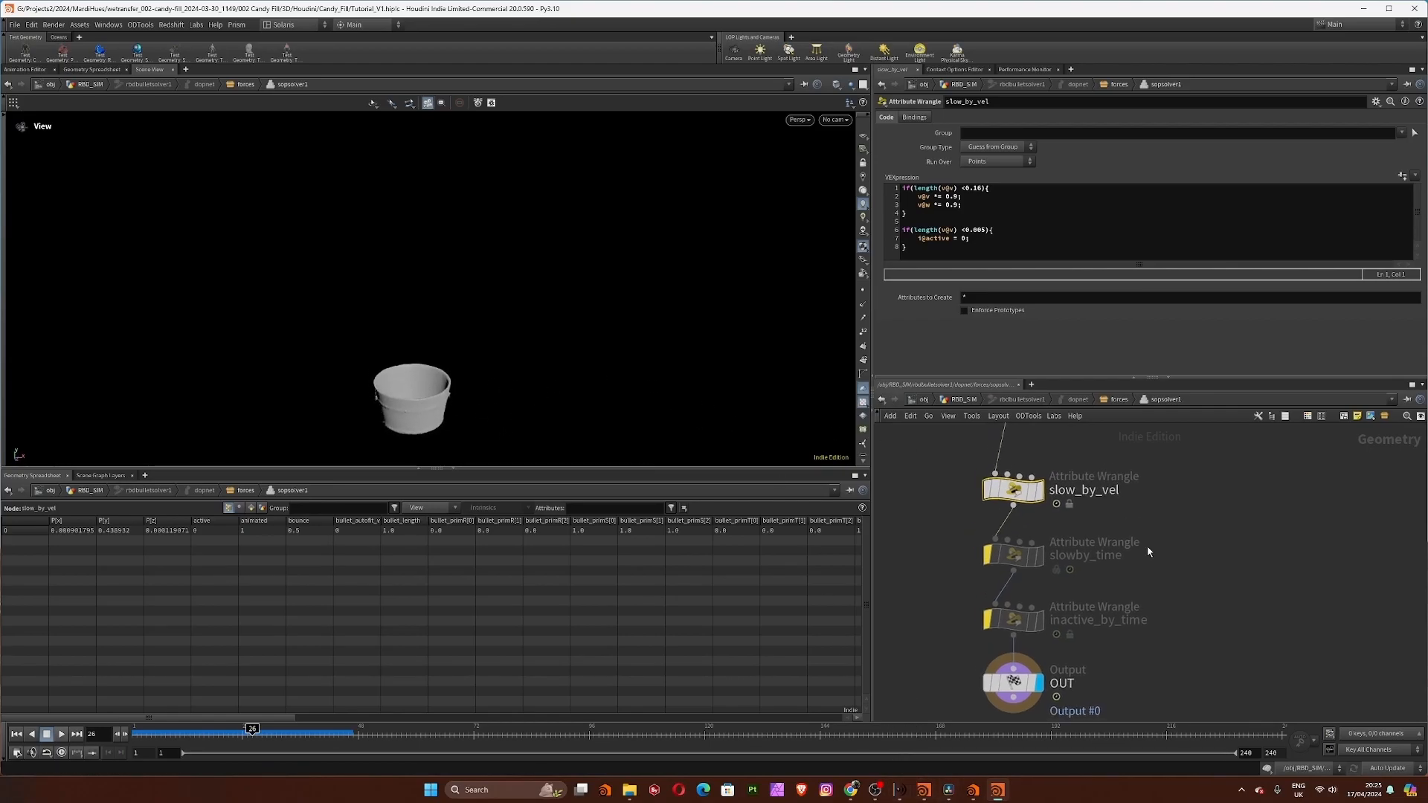
pyautogui.moveTo(918, 439); pyautogui.dragTo(1137, 525)
pyautogui.moveTo(1122, 612); pyautogui.dragTo(1138, 593, button='middle')
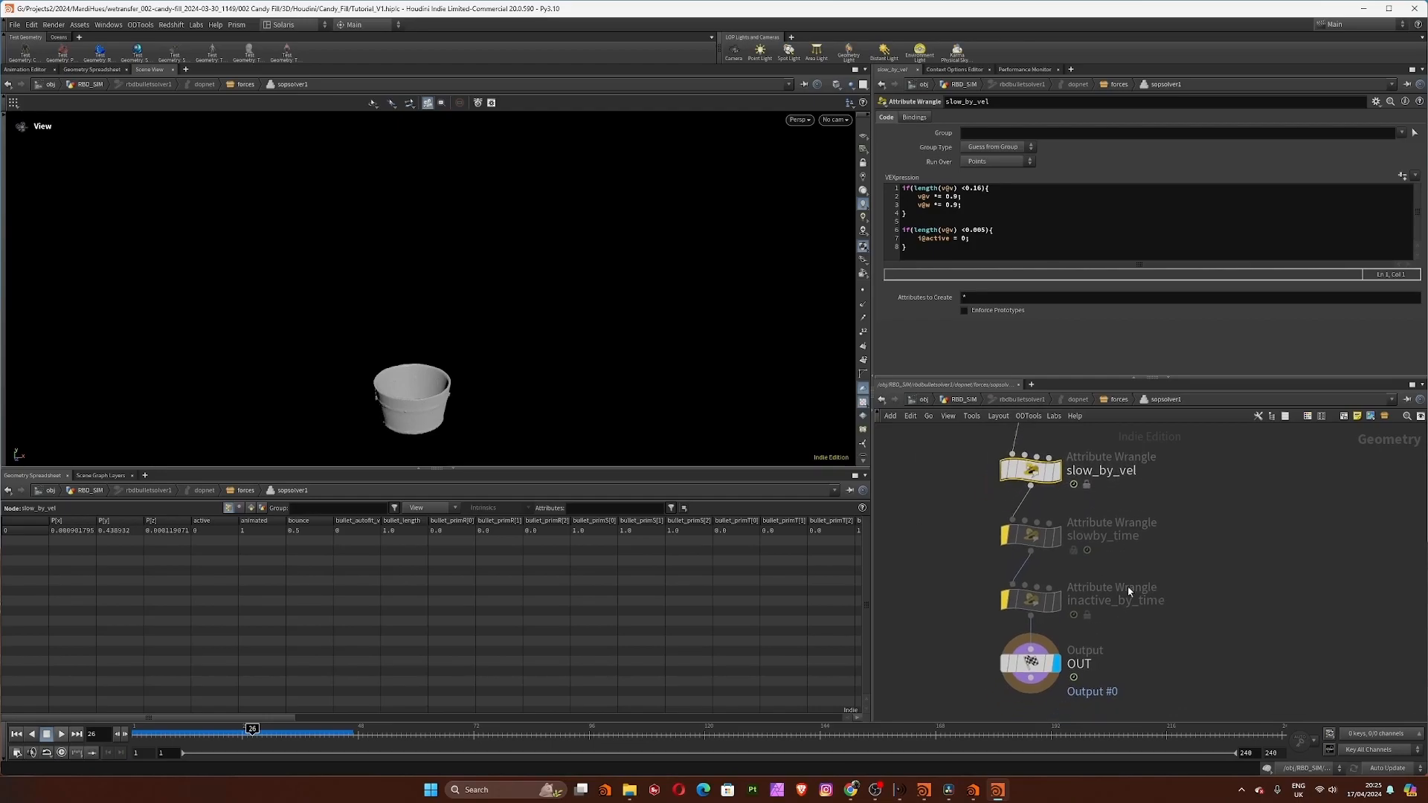
pyautogui.moveTo(1045, 533); pyautogui.dragTo(1047, 536)
pyautogui.moveTo(940, 575); pyautogui.dragTo(1126, 627)
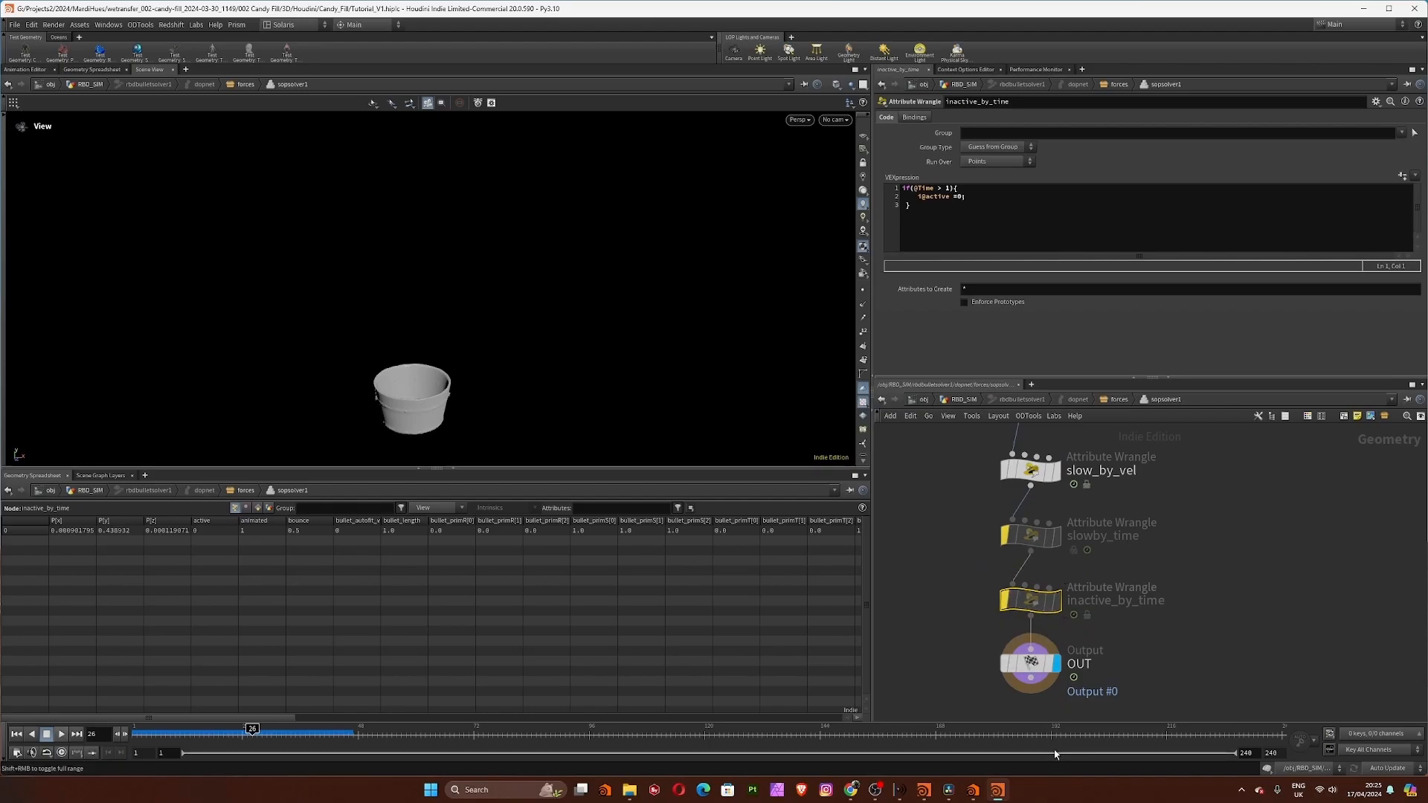
pyautogui.moveTo(212, 733); pyautogui.dragTo(245, 732)
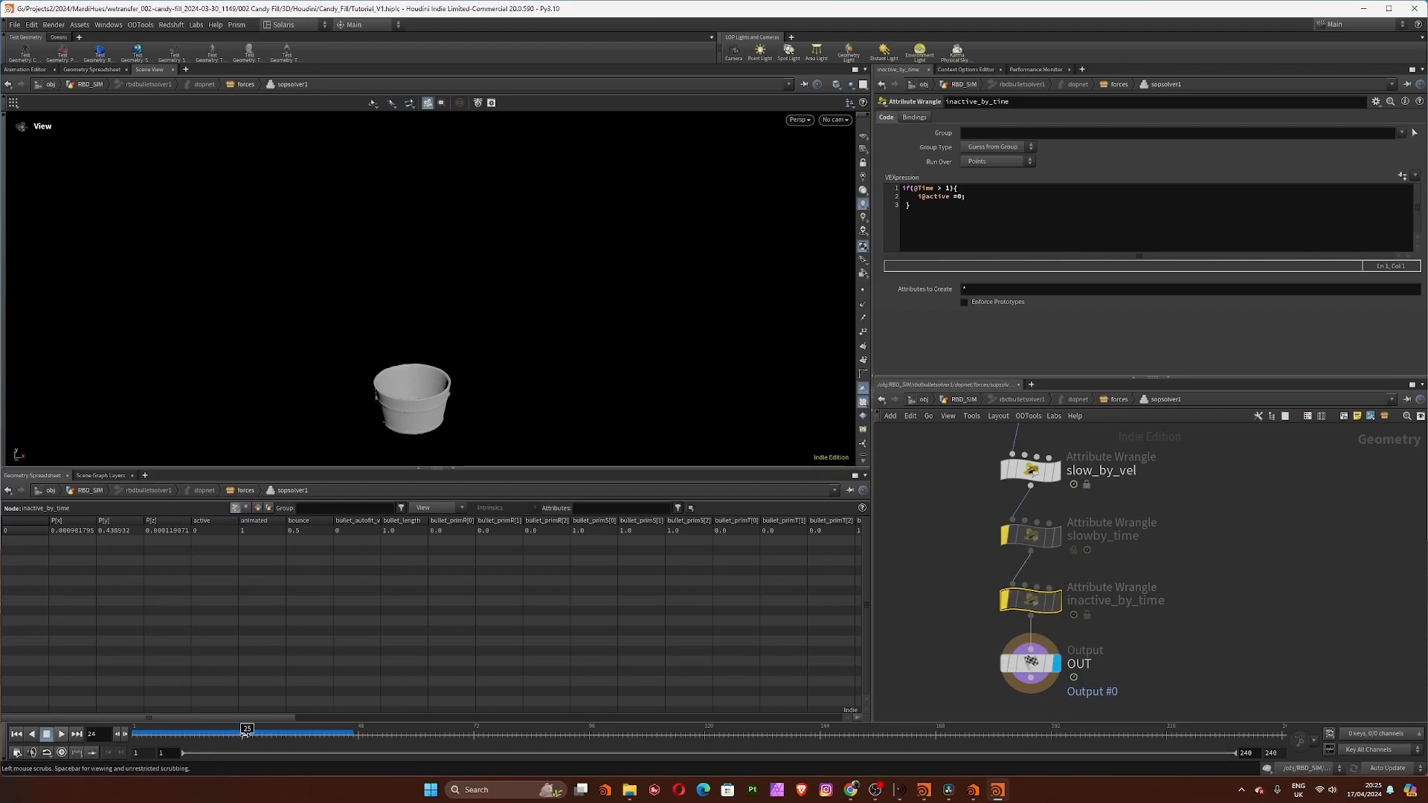
# Go up to RBD_SIM and examine the Show Active option in rbdbulletsolver1's visualization settings.
pyautogui.click(960, 401)
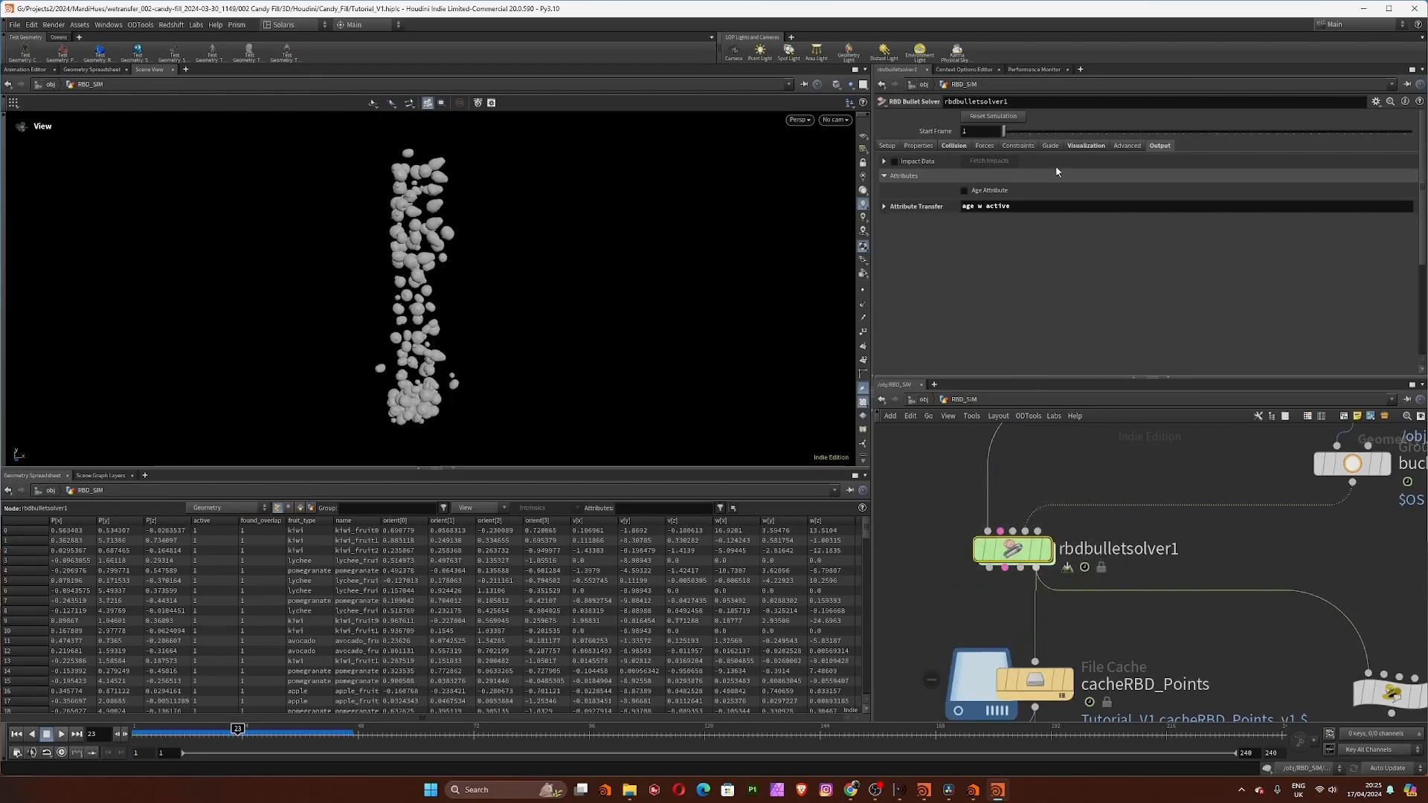
pyautogui.click(1086, 145)
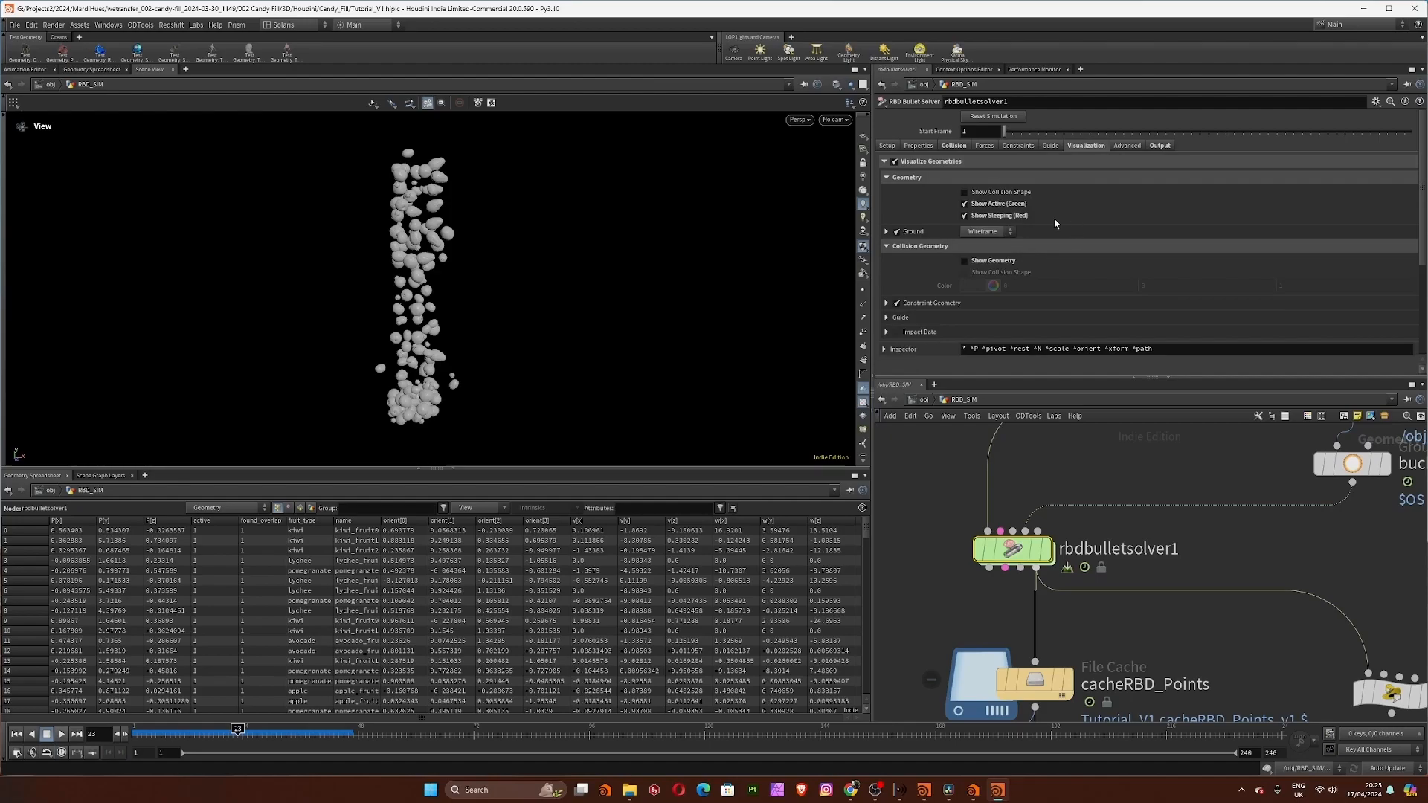
pyautogui.click(1013, 205)
pyautogui.click(1013, 205)
# Examine the VEX code of the visualise_active wrangle branching off rbdbulletsolver1.
pyautogui.moveTo(1228, 595); pyautogui.dragTo(1141, 485, button='middle')
pyautogui.moveTo(1112, 568); pyautogui.dragTo(1016, 624, button='middle')
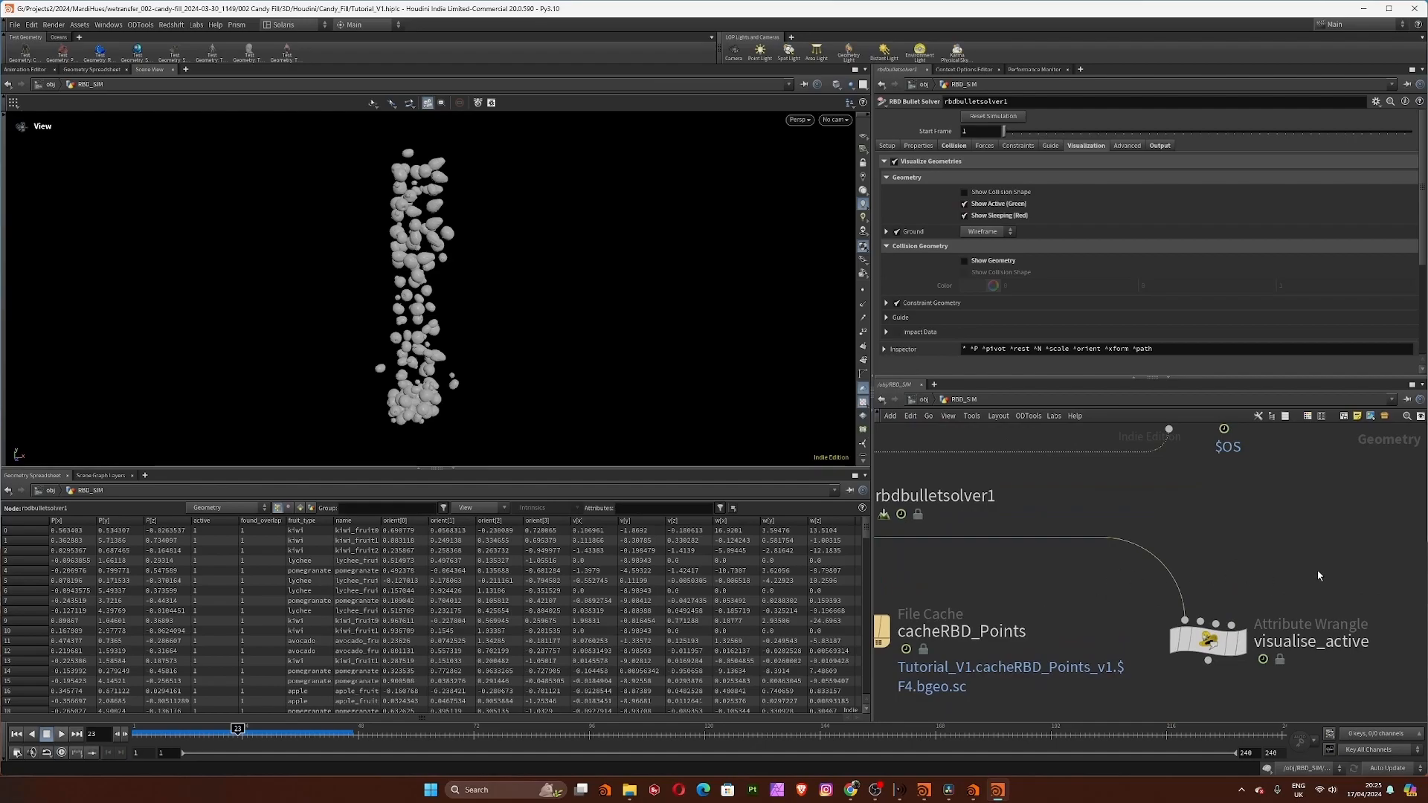
pyautogui.click(1208, 643)
pyautogui.moveTo(1210, 645)
pyautogui.mouseDown()
pyautogui.moveTo(1237, 646)
pyautogui.moveTo(1220, 635)
pyautogui.mouseUp()
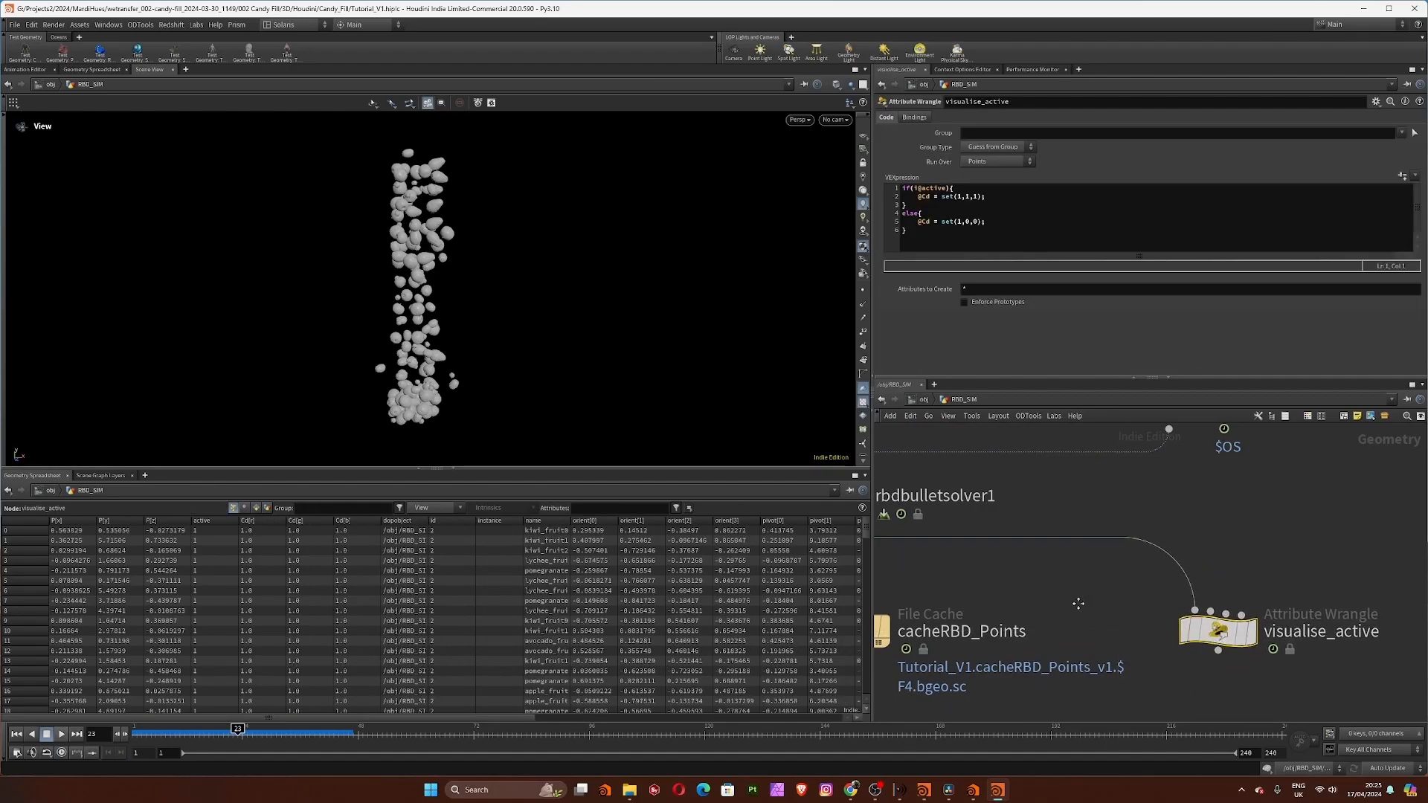
pyautogui.moveTo(1077, 605); pyautogui.dragTo(1106, 615, button='middle')
pyautogui.moveTo(943, 581); pyautogui.dragTo(995, 599, button='middle')
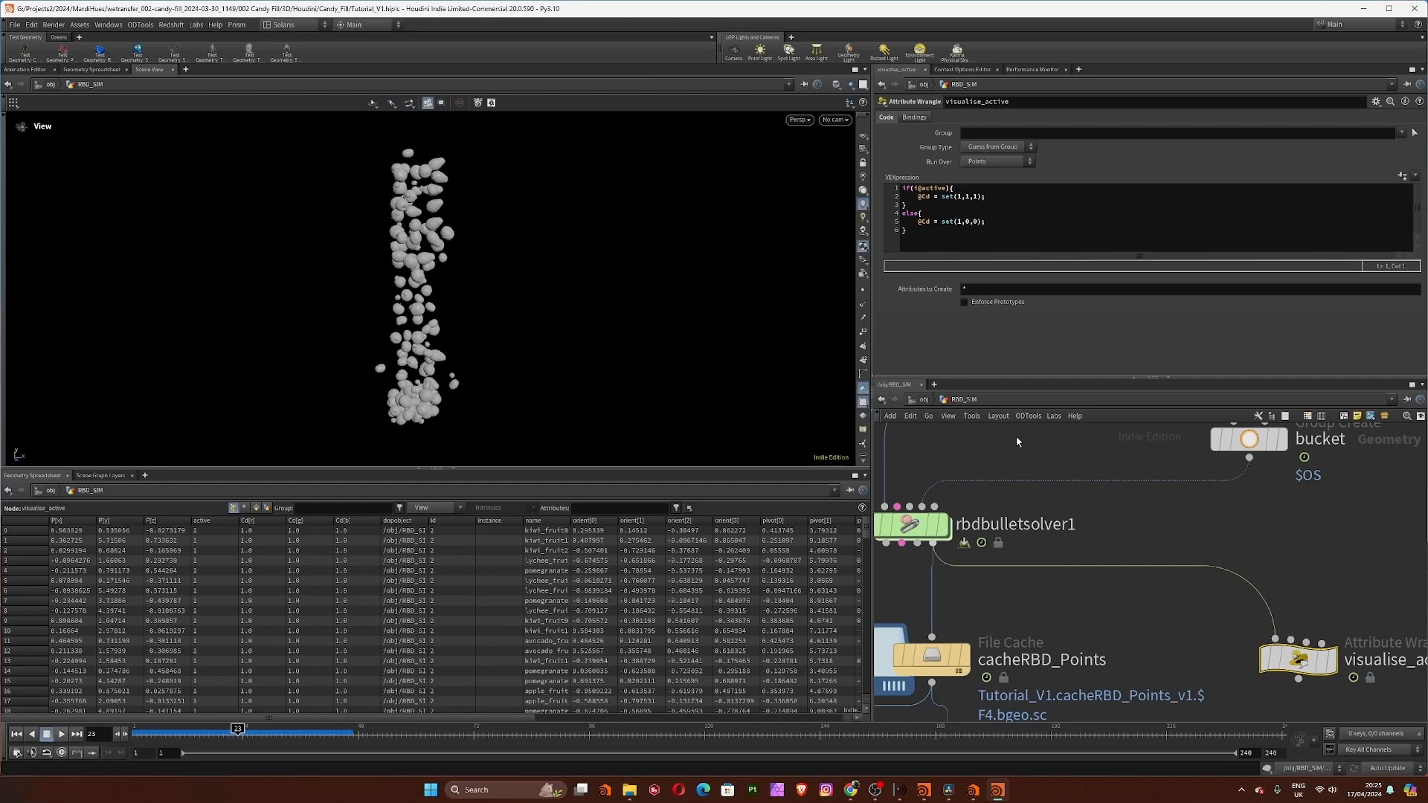
# Check rbdbulletsolver1's output Attribute Transfer setting and scrub the timeline to preview the visualise_active colouring.
pyautogui.moveTo(1089, 525); pyautogui.dragTo(1181, 526, button='middle')
pyautogui.click(1008, 527)
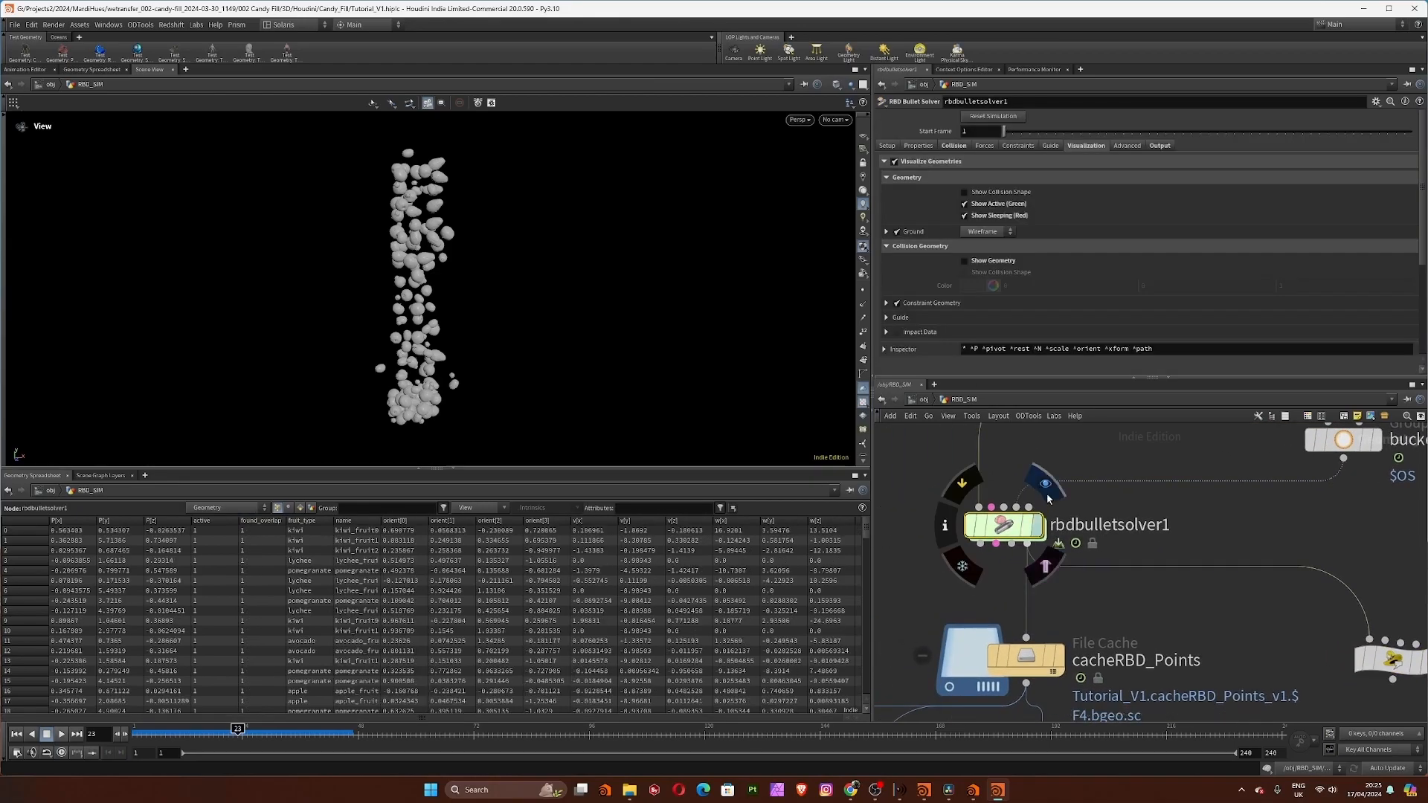
pyautogui.click(1160, 146)
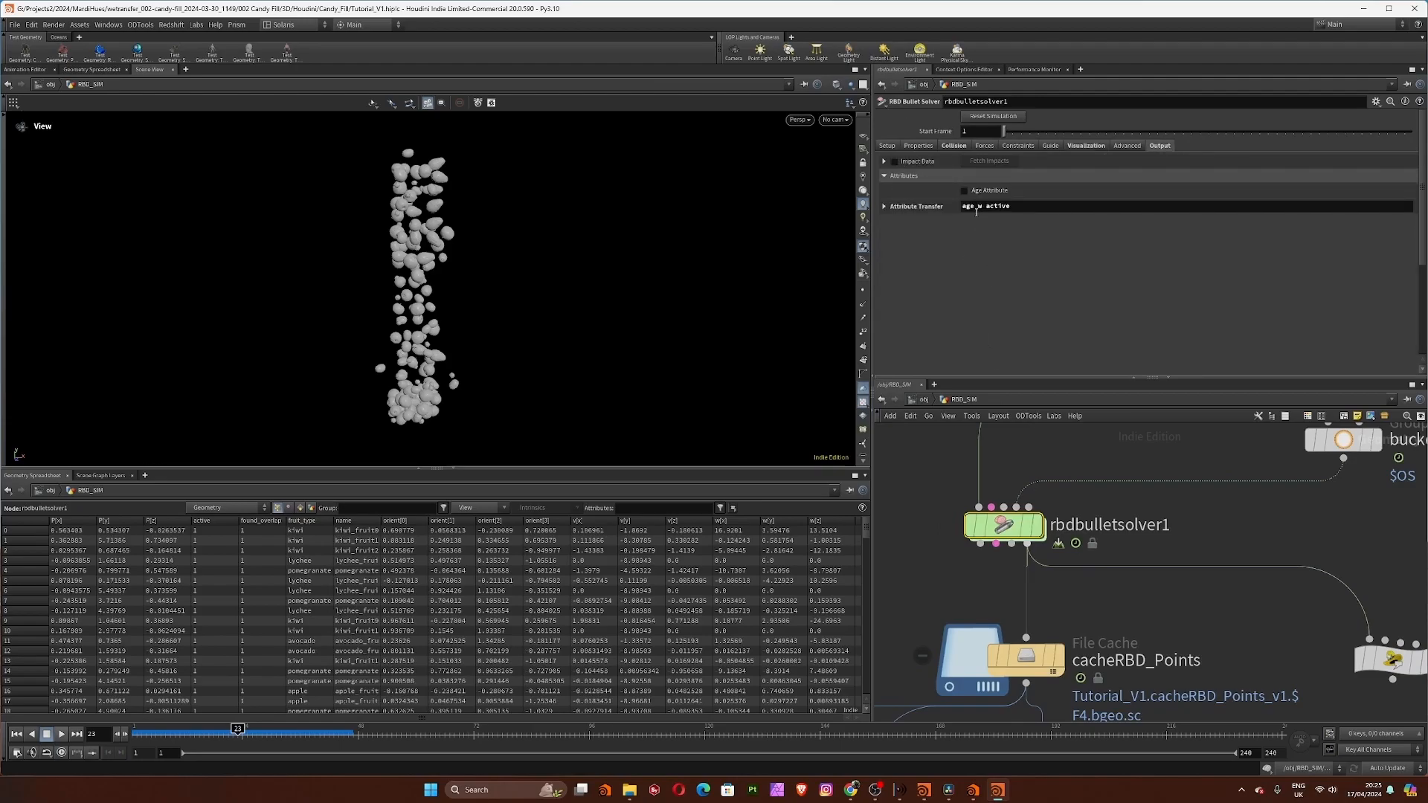
pyautogui.moveTo(1029, 223); pyautogui.dragTo(1032, 231)
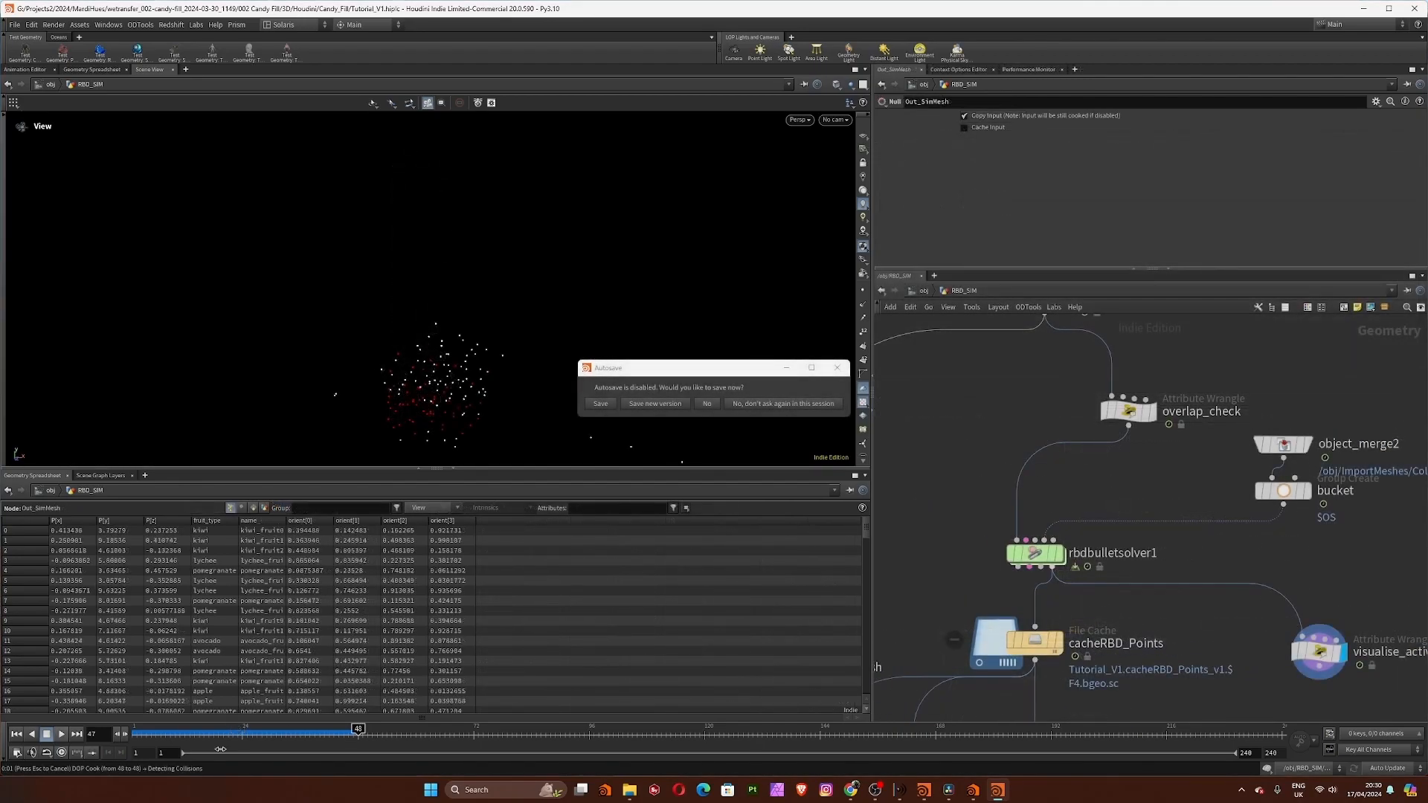
pyautogui.moveTo(220, 749); pyautogui.dragTo(350, 737)
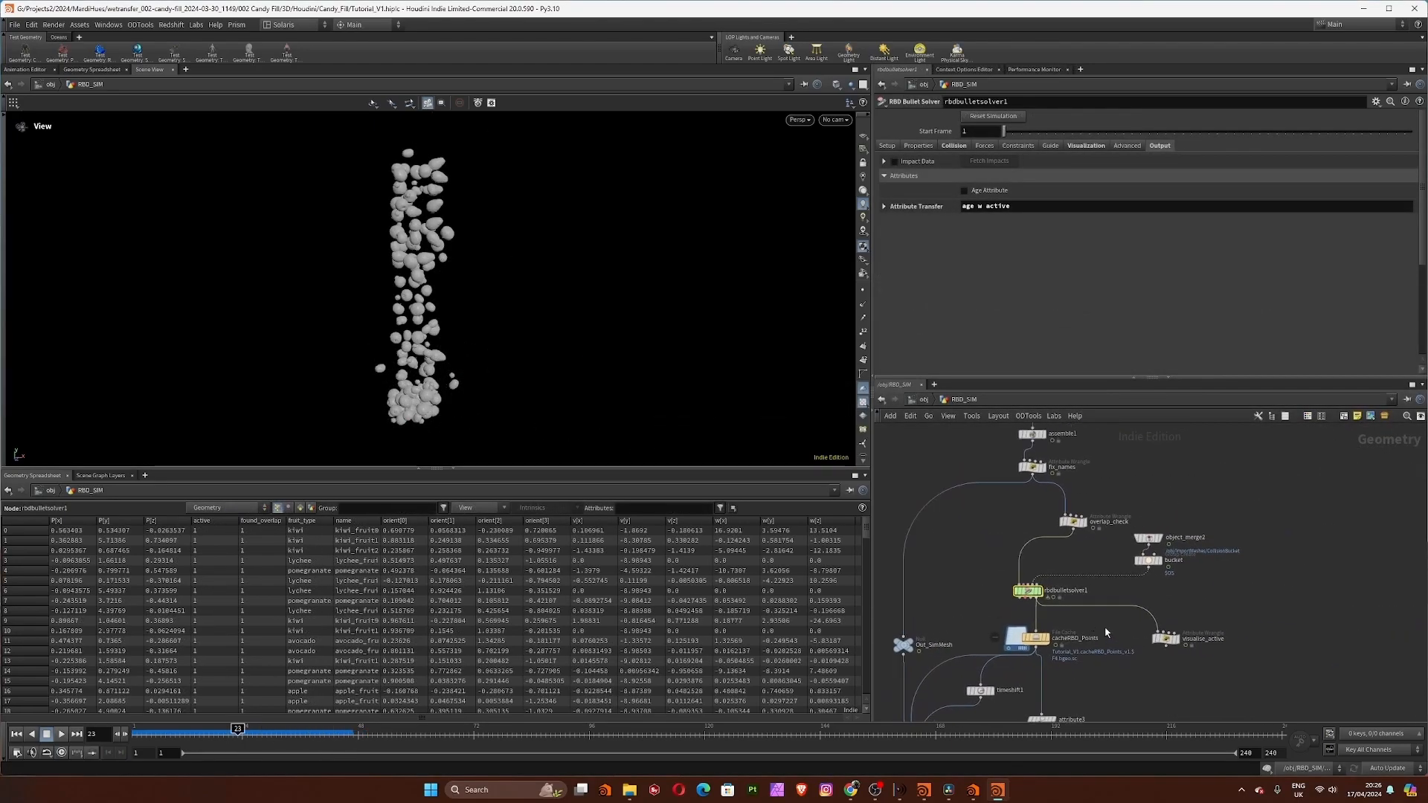
# Enlarge the network view and display the settings of the cacheRBD_Points file cache below rbdbulletsolver1.
pyautogui.moveTo(1150, 378); pyautogui.dragTo(1149, 271)
pyautogui.moveTo(1106, 420); pyautogui.dragTo(1116, 404, button='middle')
pyautogui.scroll(4, 1093, 588)
pyautogui.moveTo(1085, 576); pyautogui.dragTo(1157, 520, button='middle')
pyautogui.scroll(-2, 1157, 522)
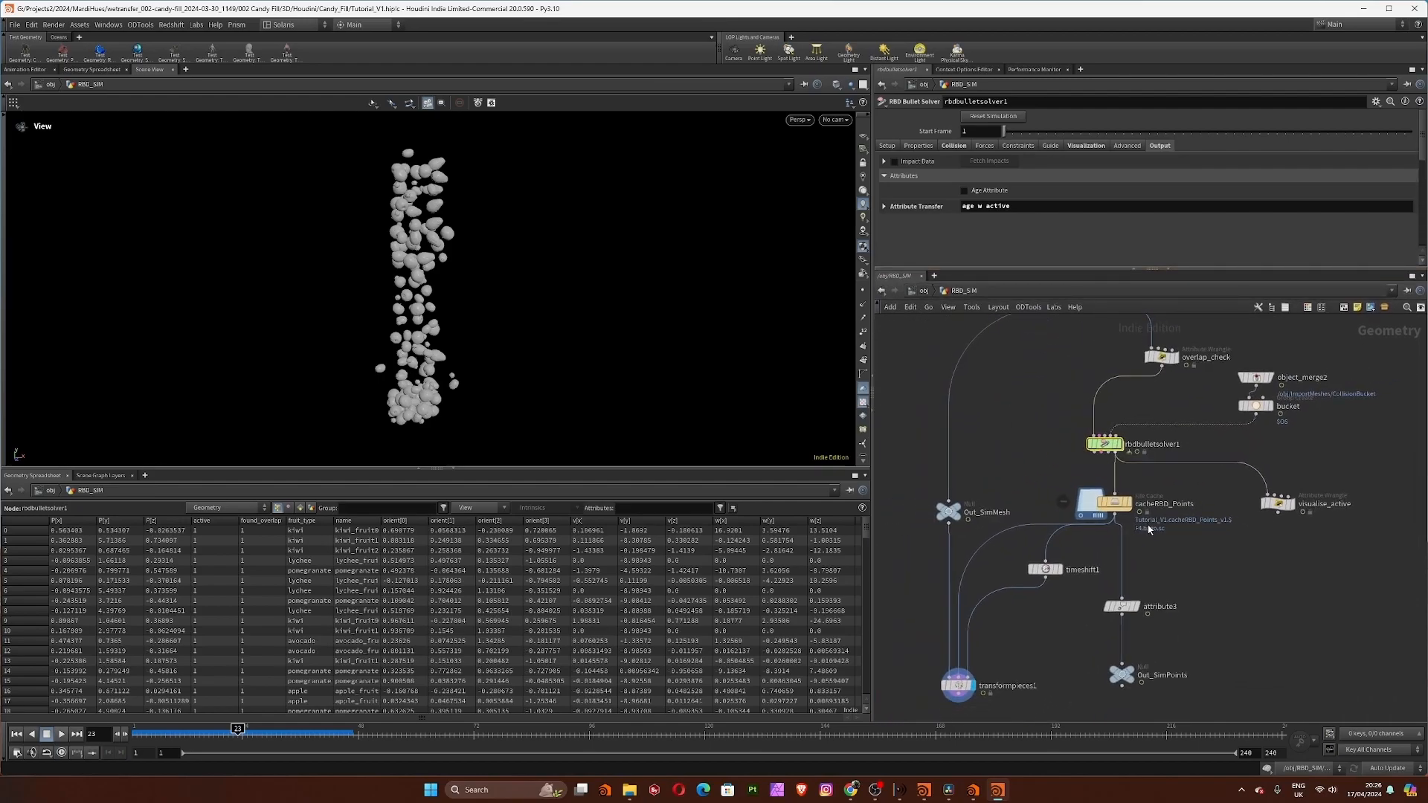
pyautogui.scroll(2, 1169, 528)
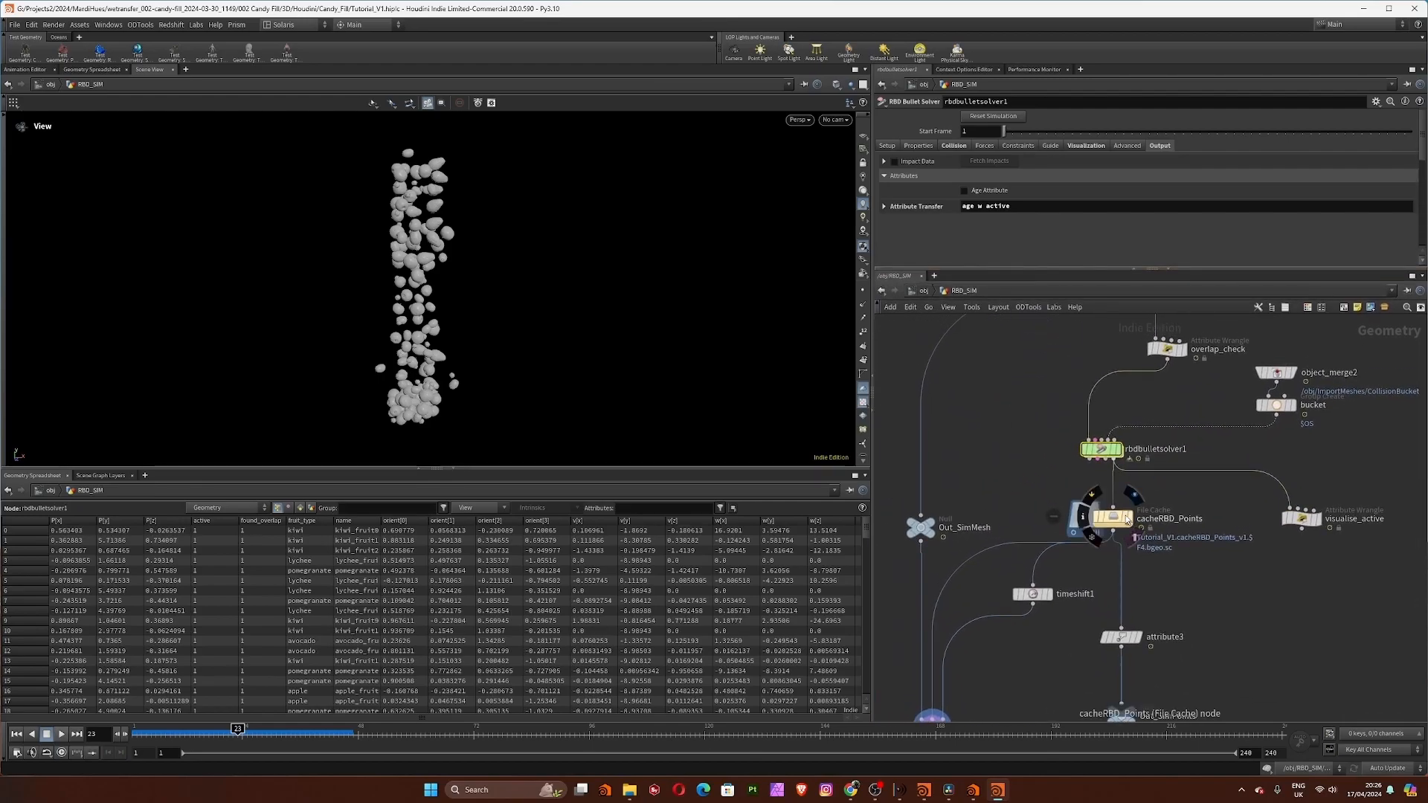
pyautogui.click(1101, 513)
pyautogui.moveTo(959, 513); pyautogui.dragTo(1030, 472, button='middle')
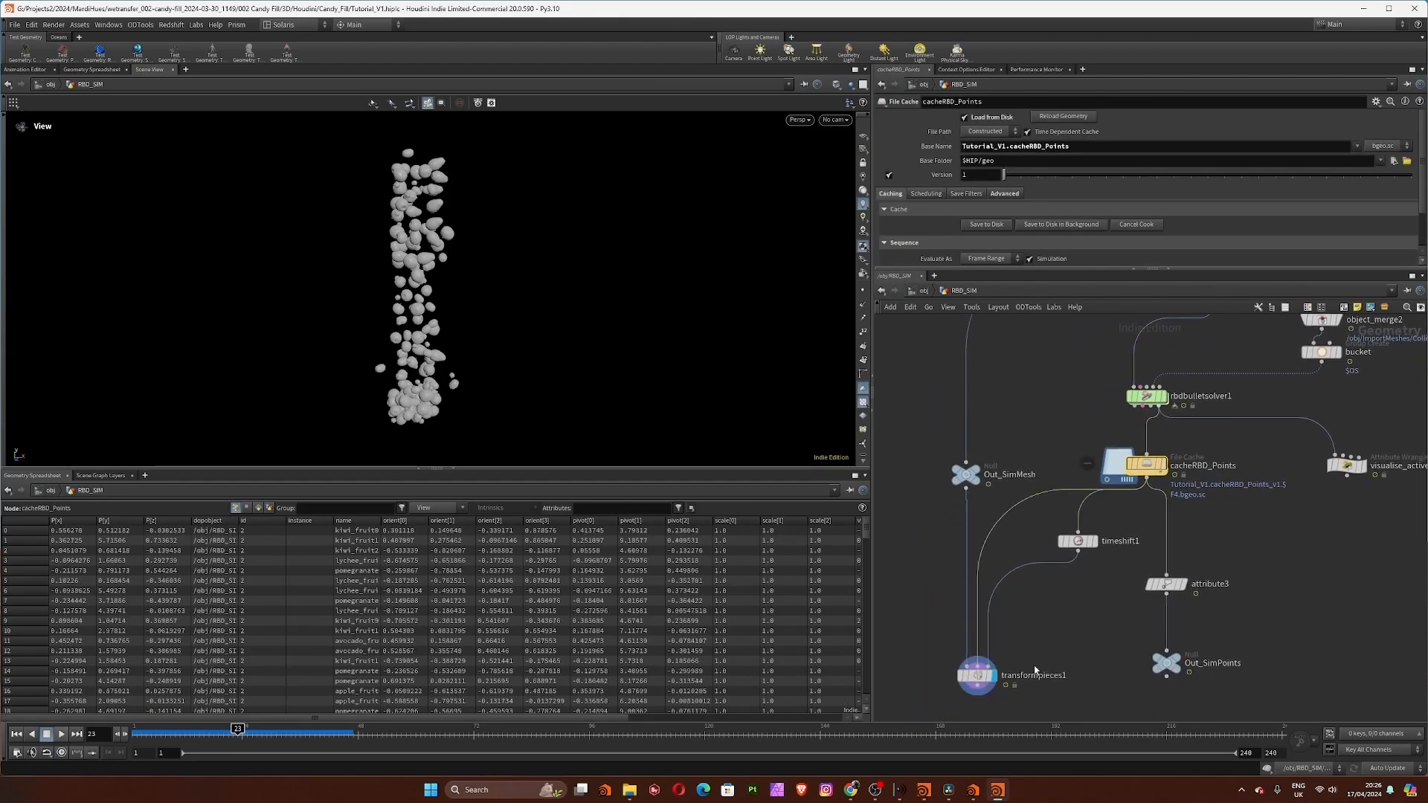
# Reposition Out_SimPoints, attribute3, cacheRBD_Points and transformpieces1 to tidy the network below rbdbulletsolver1.
pyautogui.moveTo(1034, 673); pyautogui.dragTo(974, 623, button='middle')
pyautogui.moveTo(1115, 627); pyautogui.dragTo(1085, 617)
pyautogui.moveTo(1099, 537); pyautogui.dragTo(1085, 528)
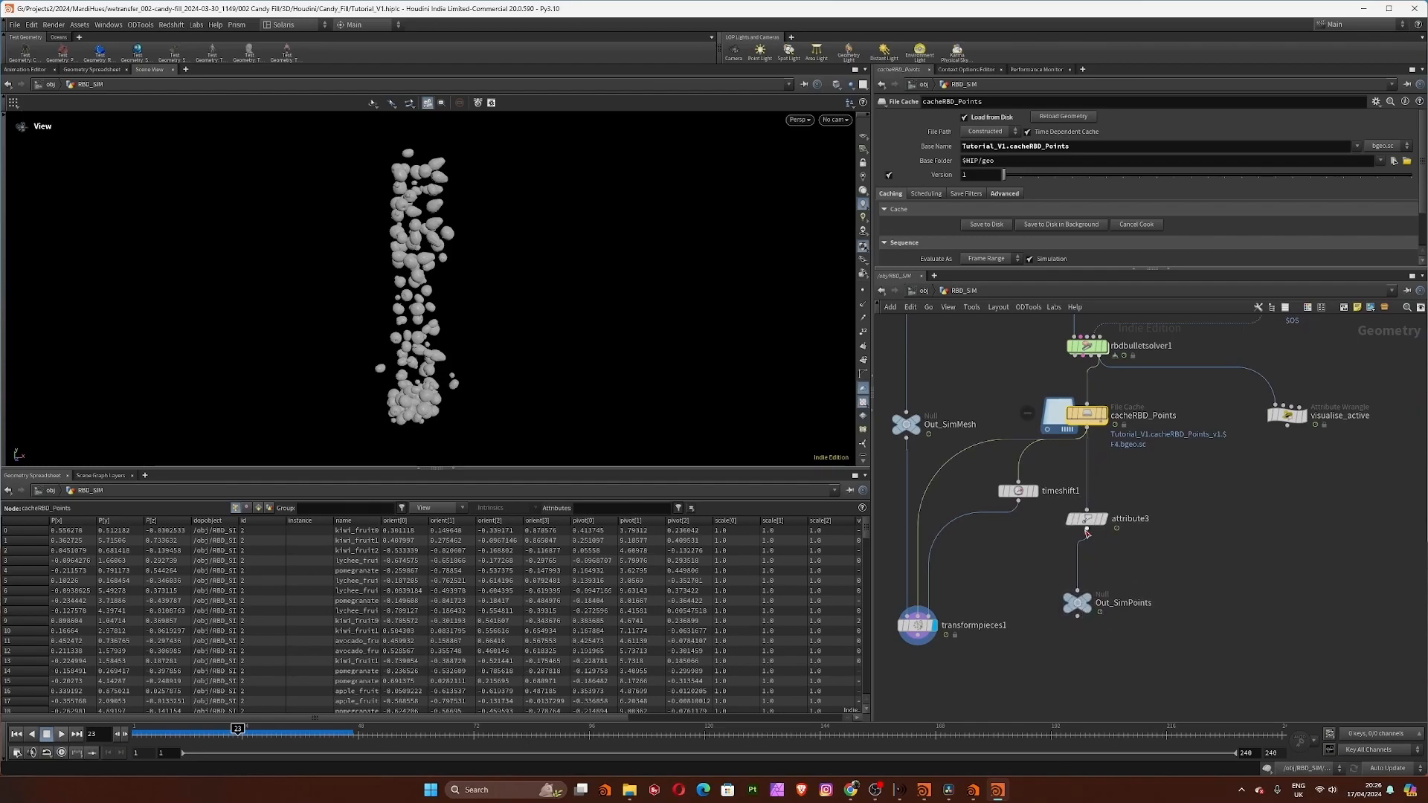
pyautogui.moveTo(1001, 582); pyautogui.dragTo(1080, 661, button='middle')
pyautogui.moveTo(997, 704); pyautogui.dragTo(985, 674)
pyautogui.moveTo(1163, 501)
pyautogui.mouseDown()
pyautogui.moveTo(1153, 492)
pyautogui.moveTo(1174, 493)
pyautogui.mouseUp()
pyautogui.moveTo(1049, 655); pyautogui.dragTo(1019, 645, button='middle')
pyautogui.scroll(-4, 1012, 615)
pyautogui.scroll(5, 1014, 637)
pyautogui.moveTo(946, 656)
pyautogui.mouseDown()
pyautogui.moveTo(980, 634)
pyautogui.moveTo(969, 641)
pyautogui.mouseUp()
pyautogui.moveTo(1042, 631); pyautogui.dragTo(1033, 661, button='middle')
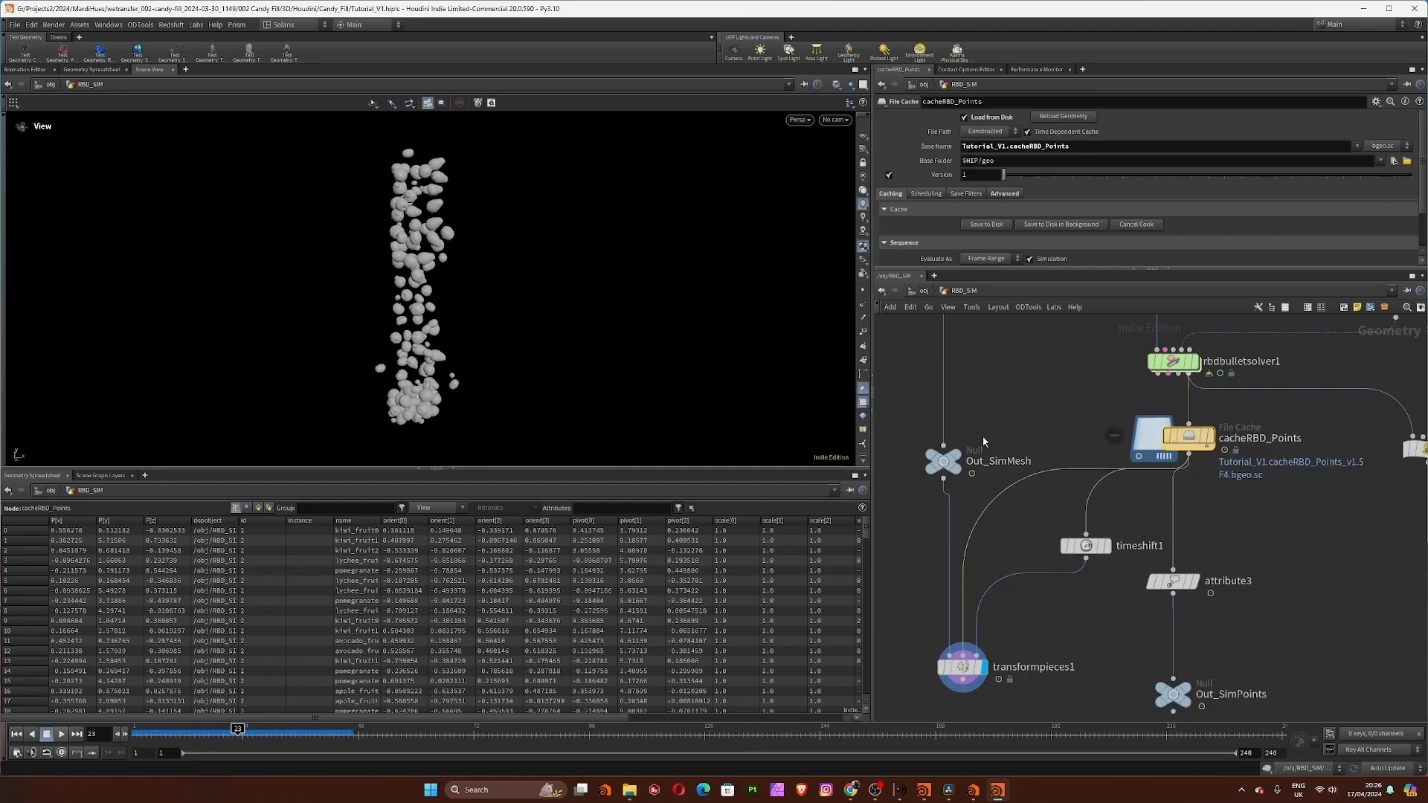
# Inspect the Out_SimMesh null and its incoming branch, and scrub the transformed pieces to frame 30.
pyautogui.scroll(-5, 1041, 520)
pyautogui.click(1033, 548)
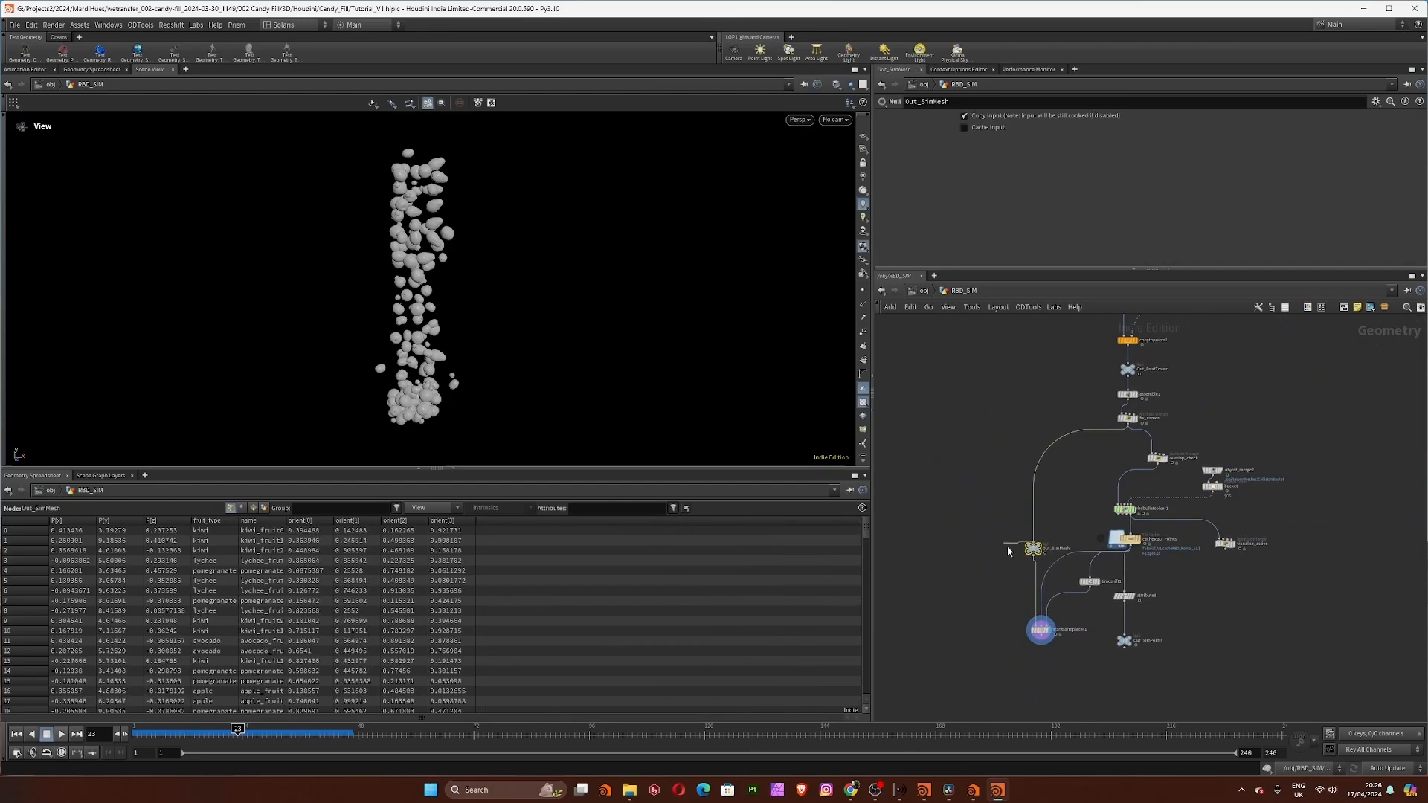
pyautogui.click(1053, 497)
pyautogui.click(1124, 428)
pyautogui.moveTo(237, 730); pyautogui.dragTo(227, 731)
pyautogui.moveTo(265, 733)
pyautogui.mouseDown()
pyautogui.moveTo(290, 730)
pyautogui.moveTo(160, 733)
pyautogui.moveTo(287, 733)
pyautogui.moveTo(210, 733)
pyautogui.moveTo(270, 732)
pyautogui.mouseUp()
# Nudge Out_SimMesh and move timeshift1 closer to transformpieces1.
pyautogui.scroll(5, 1029, 656)
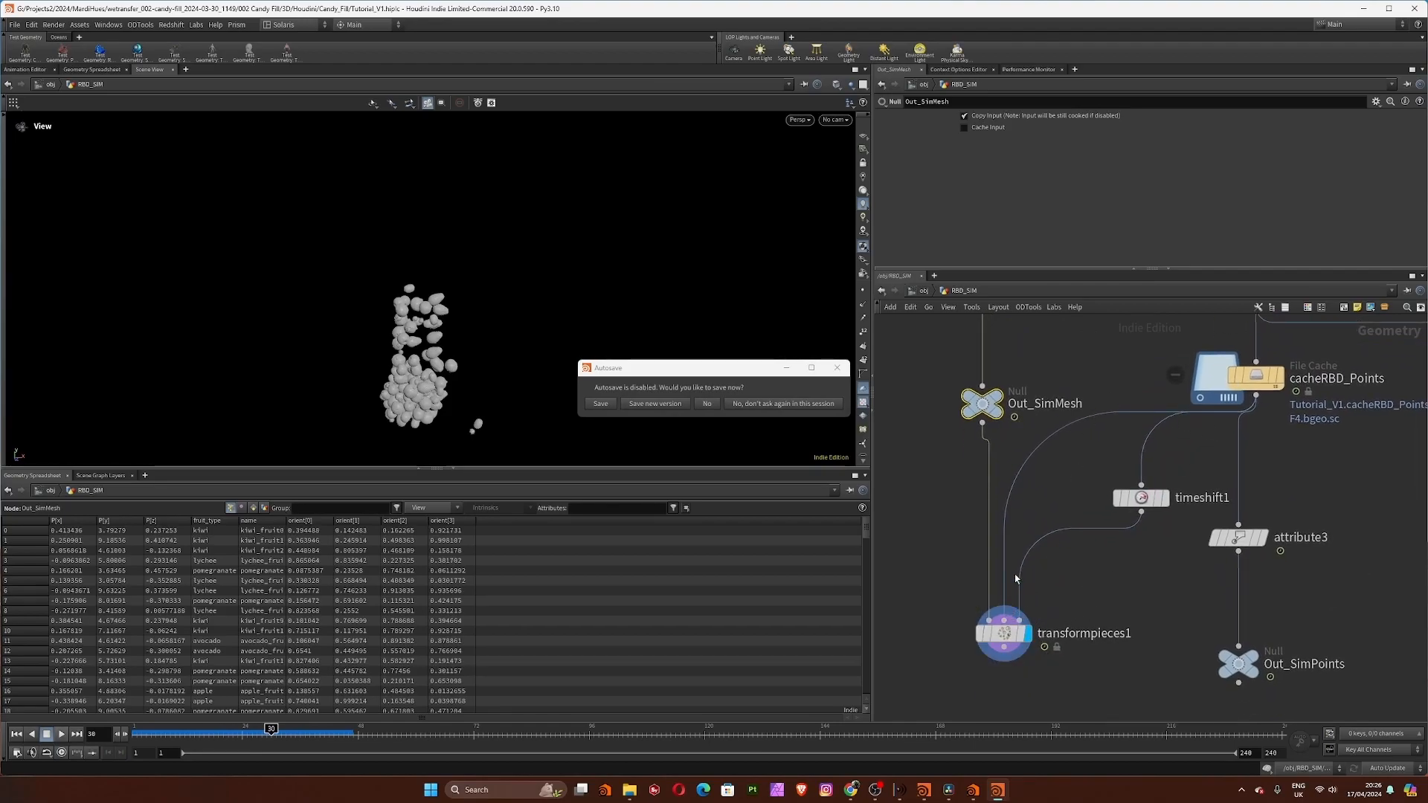
pyautogui.moveTo(984, 408); pyautogui.dragTo(987, 412)
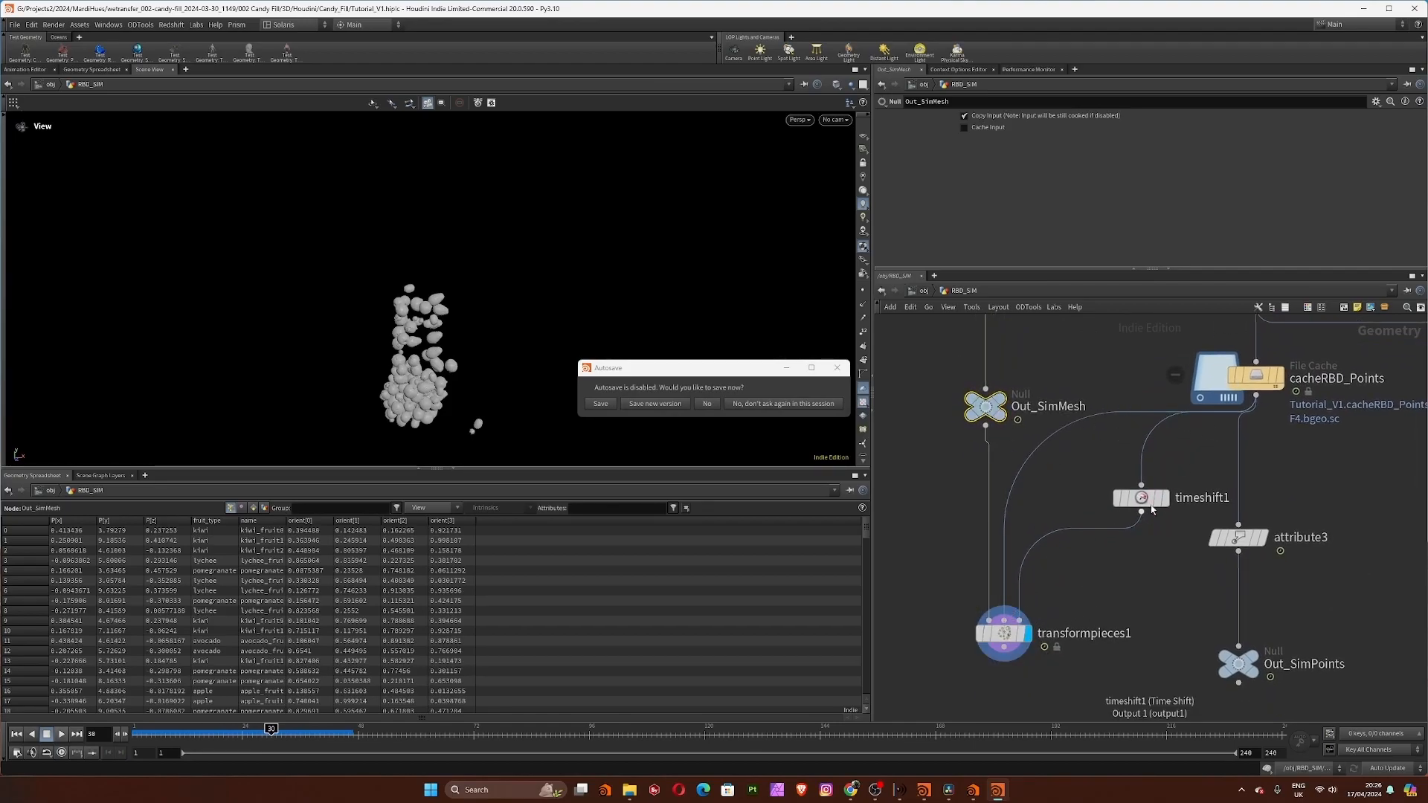
pyautogui.moveTo(1140, 497); pyautogui.dragTo(1101, 528)
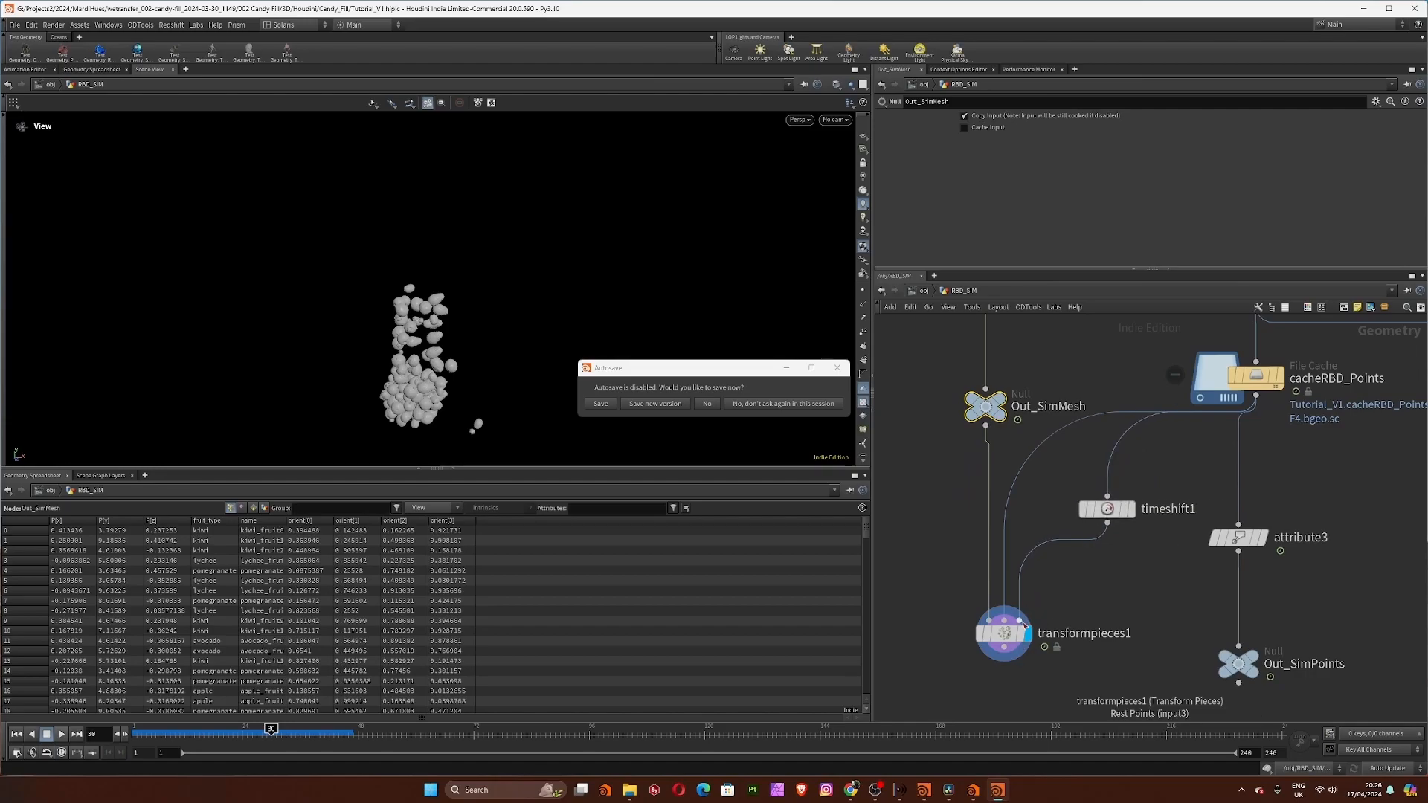